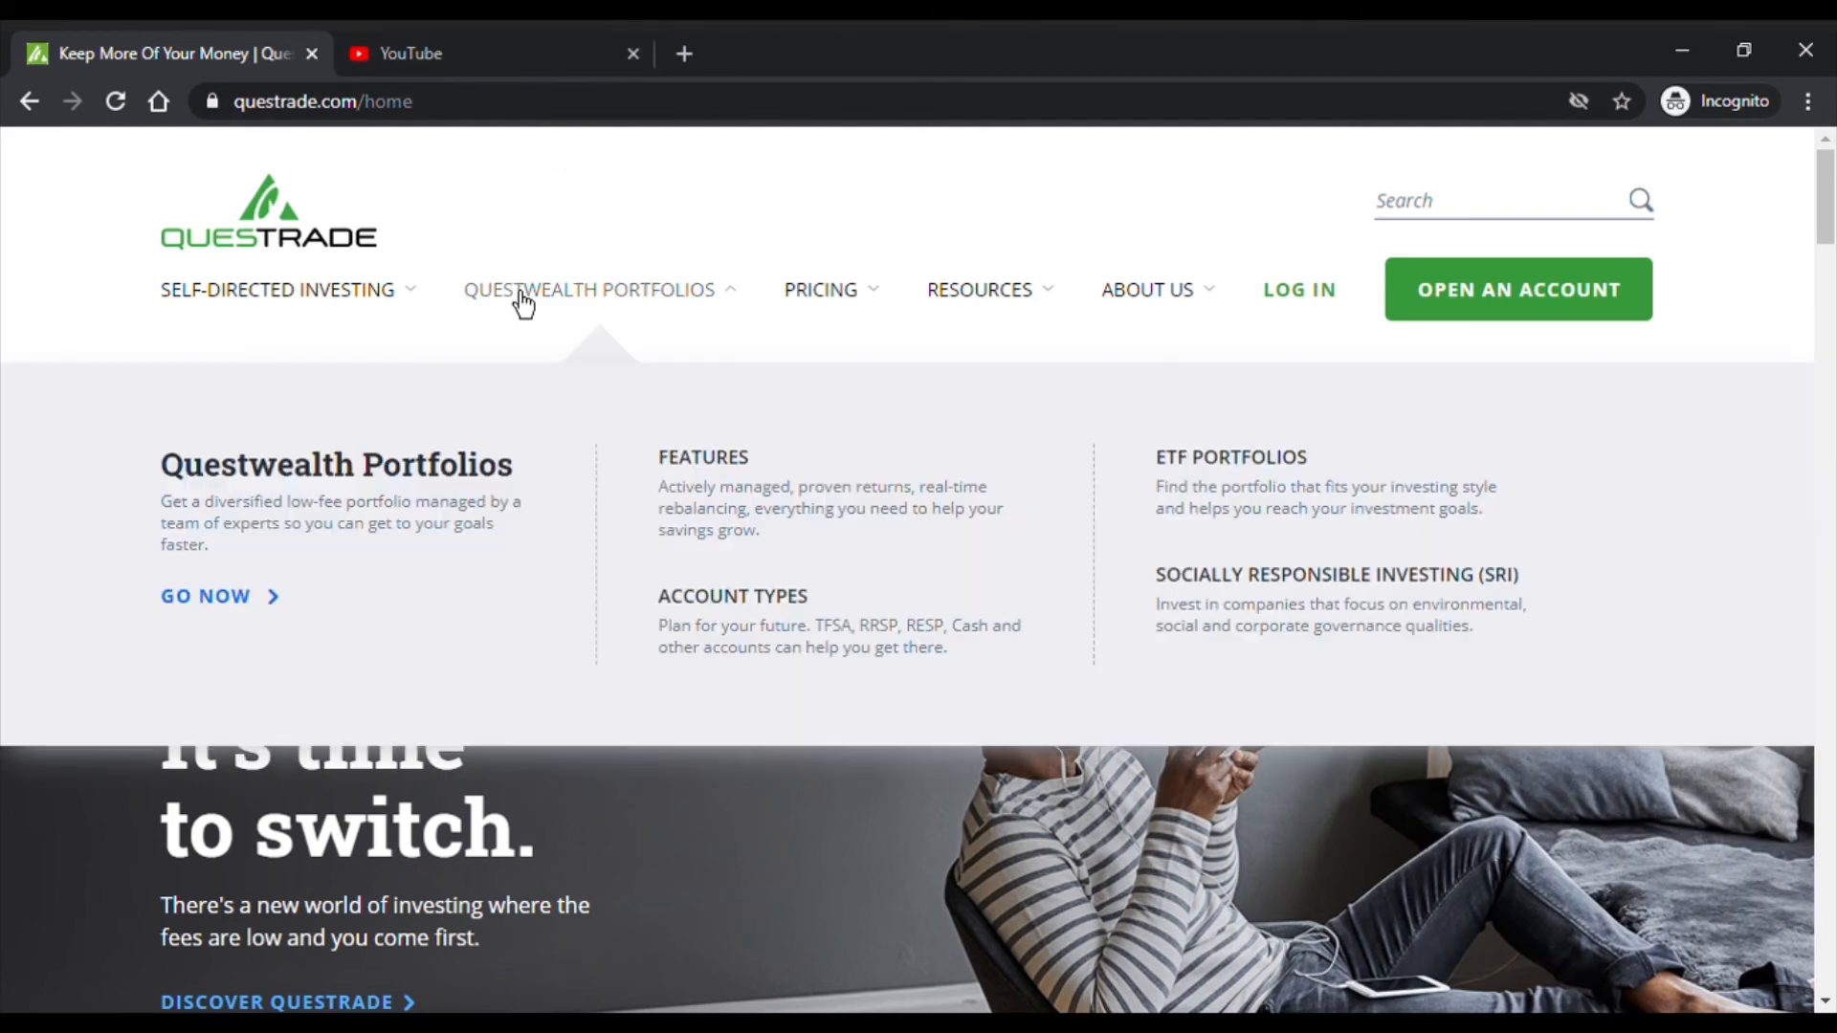
- Scroll through the Questrade home page, then switch to the YouTube home page tab
scroll(857, 523, down, 10)
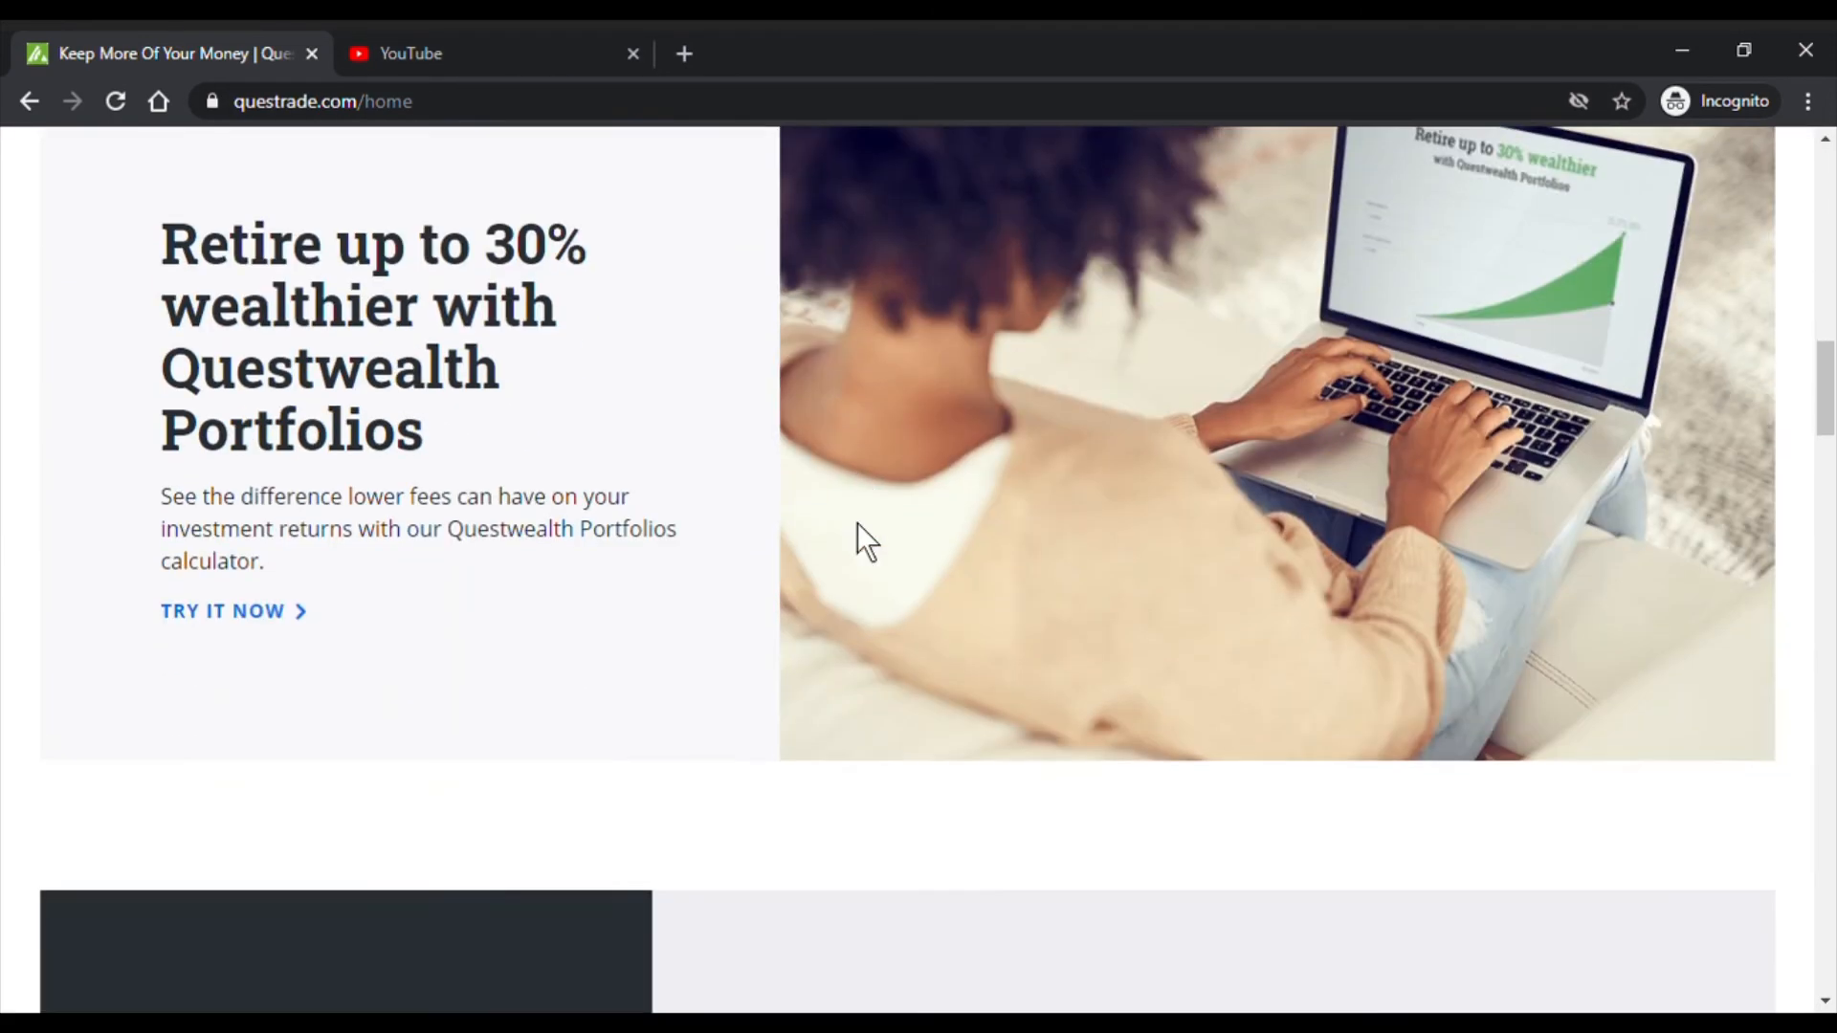
scroll(684, 521, up, 10)
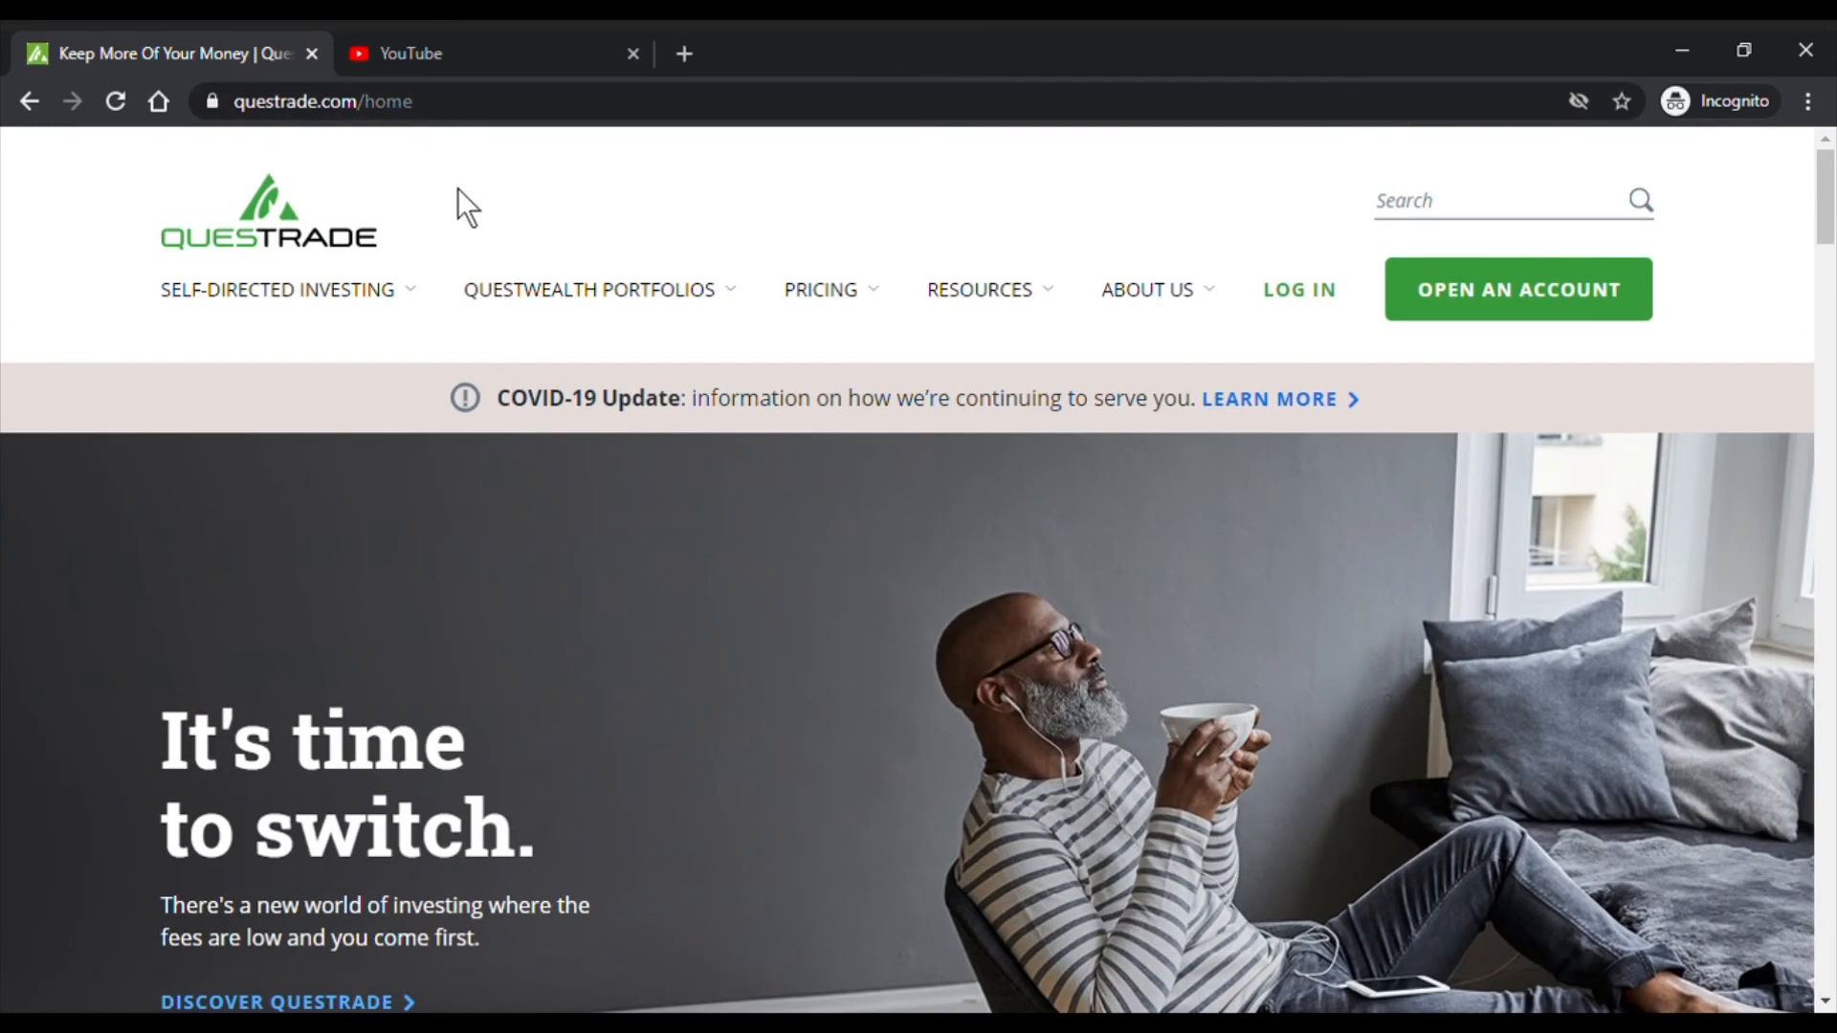
click(491, 54)
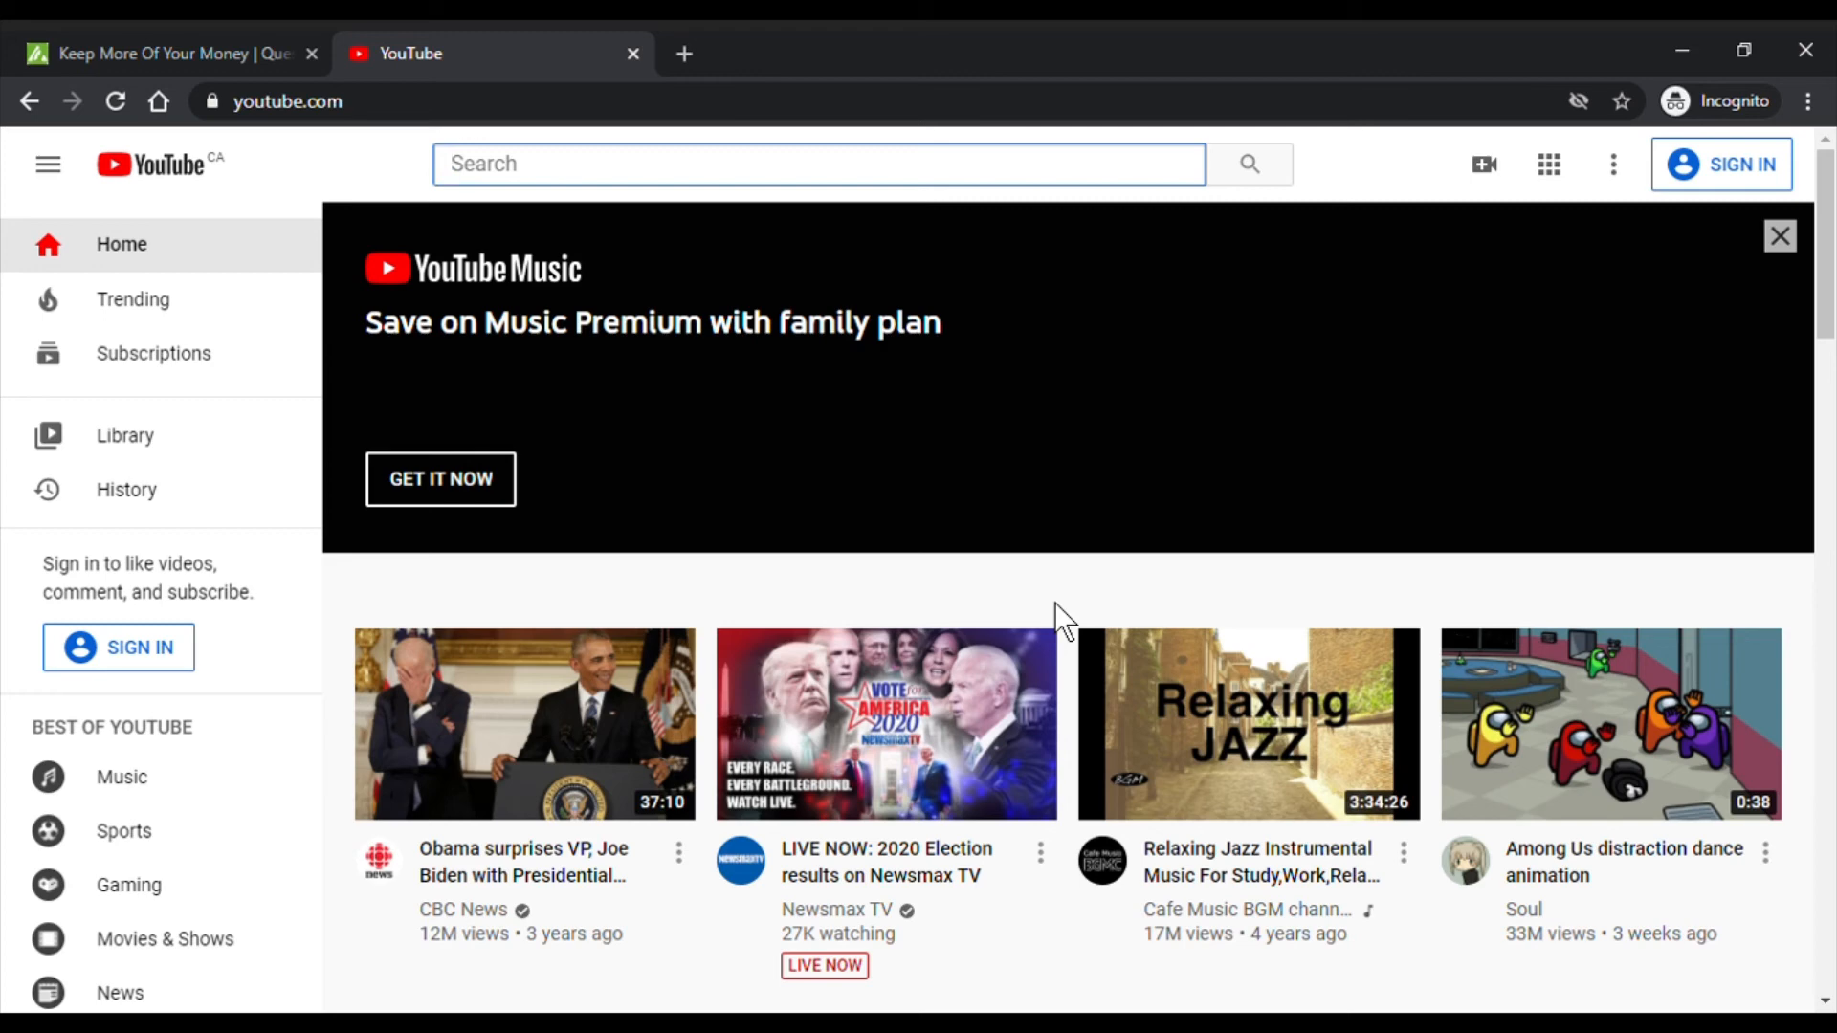
- Search YouTube for 'paper bag investor'
click(210, 44)
click(525, 49)
text(paper bag investor)
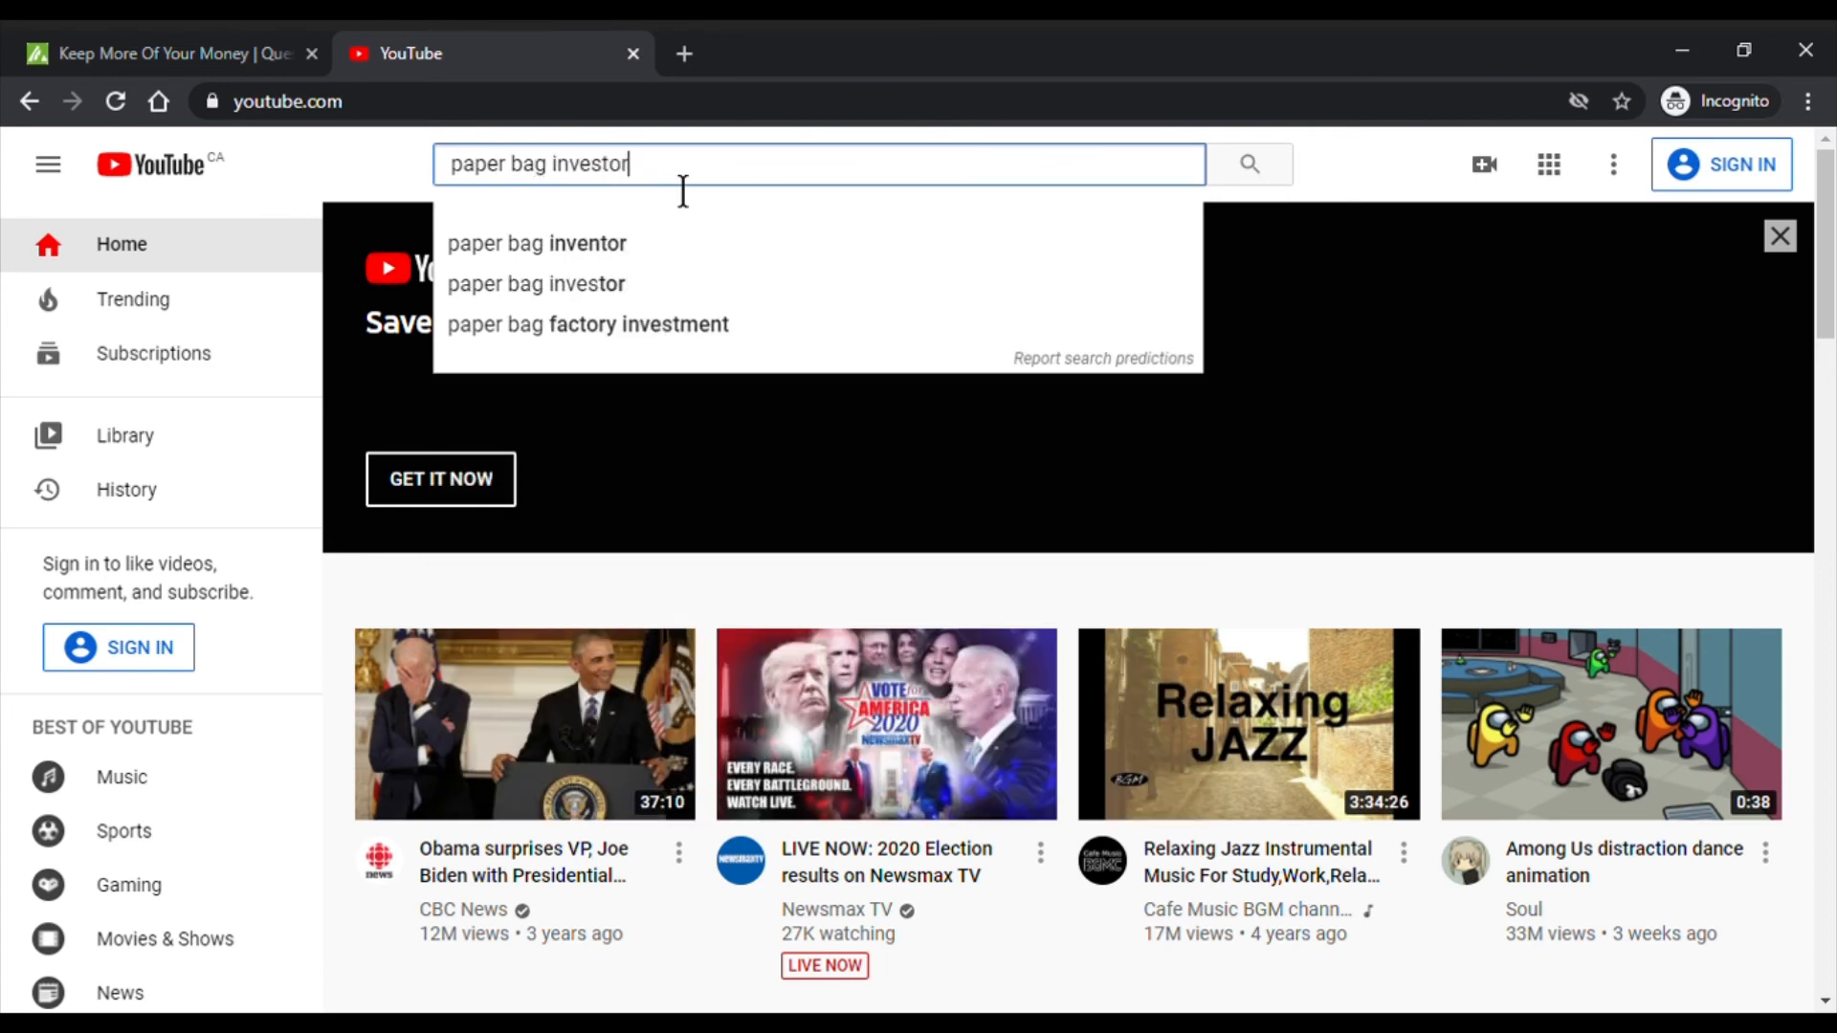
key(Return)
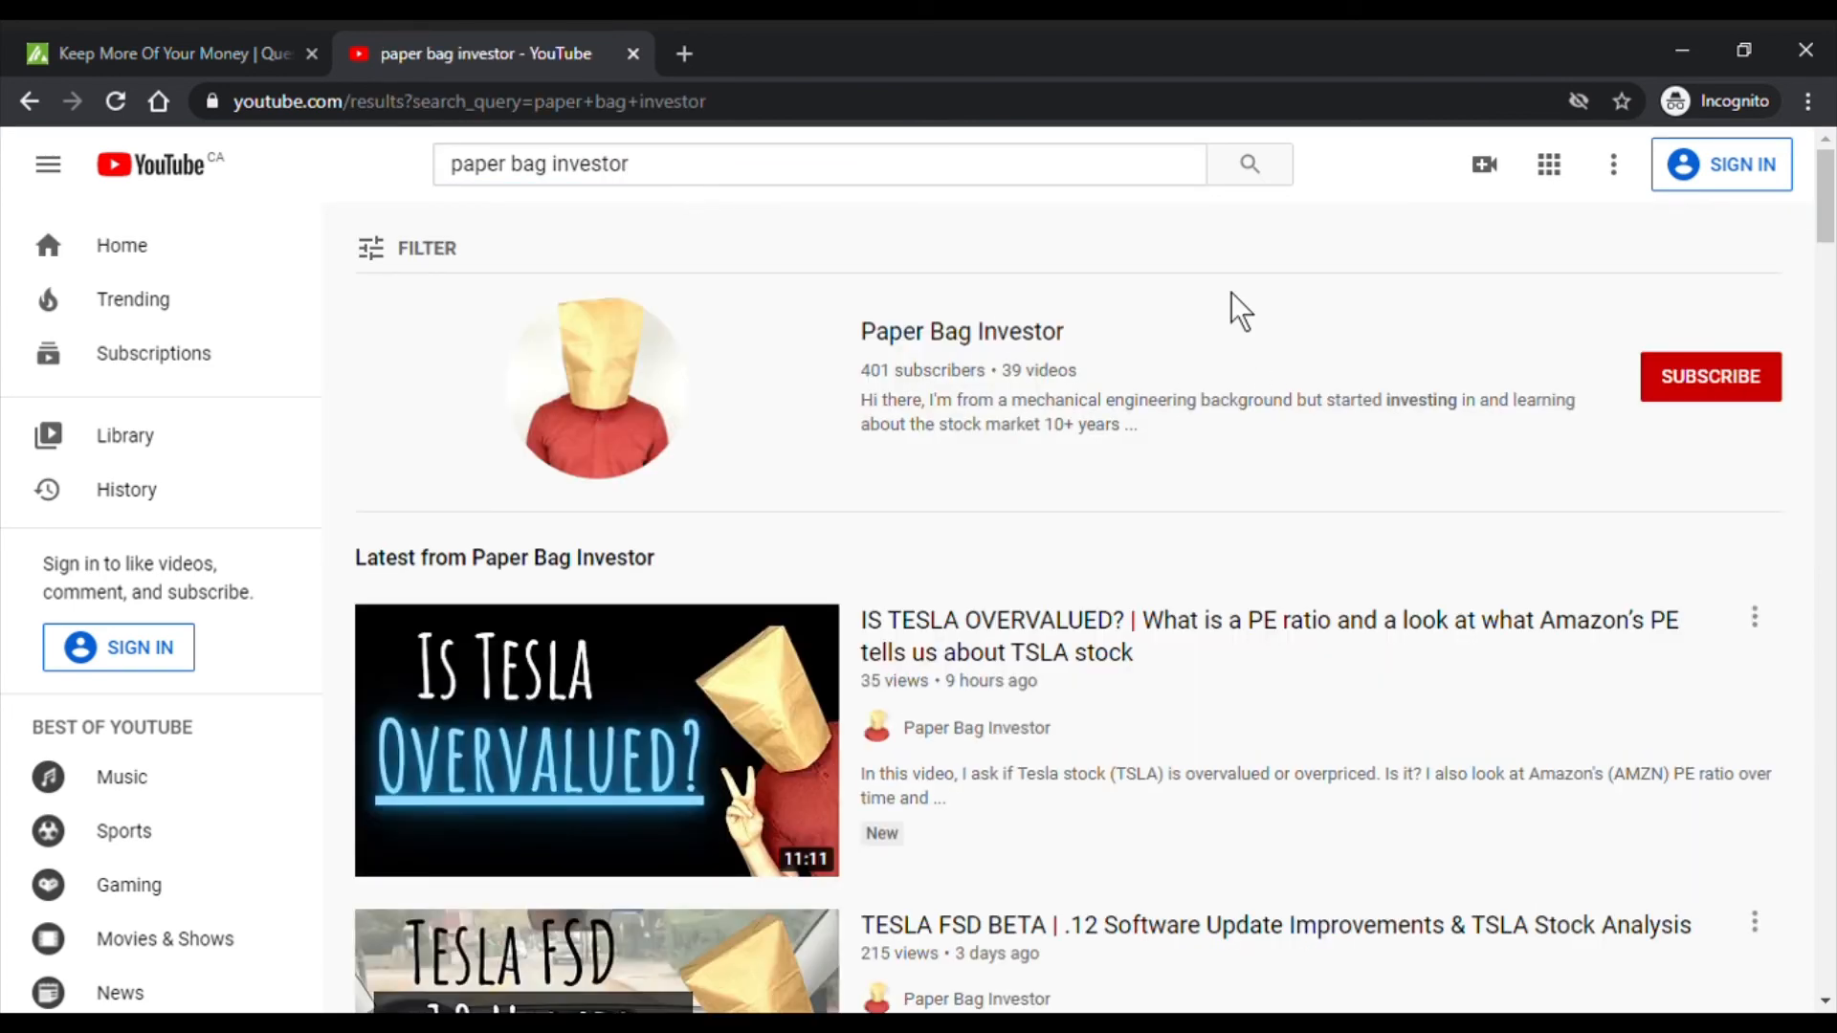
- Play 'WHAT IS A TFSA?' from the Paper Bag Investor channel's TFSA playlist
click(947, 326)
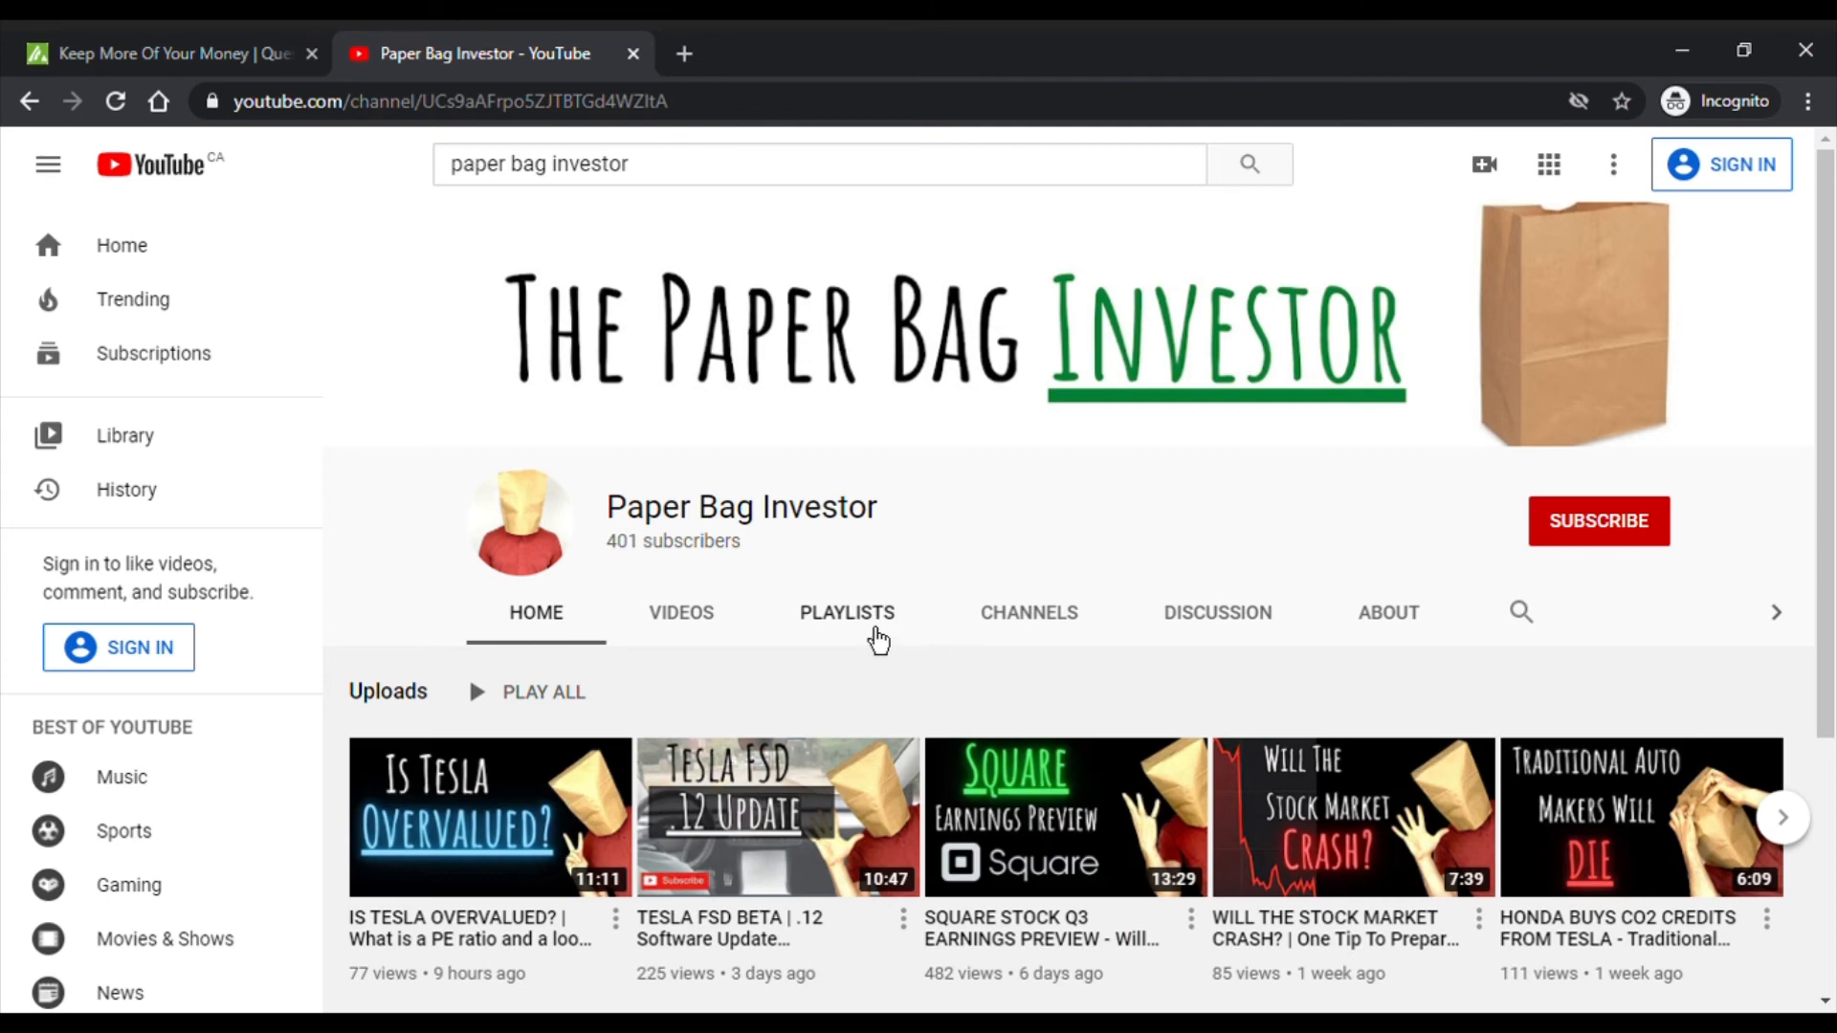
click(873, 633)
scroll(956, 548, down, 3)
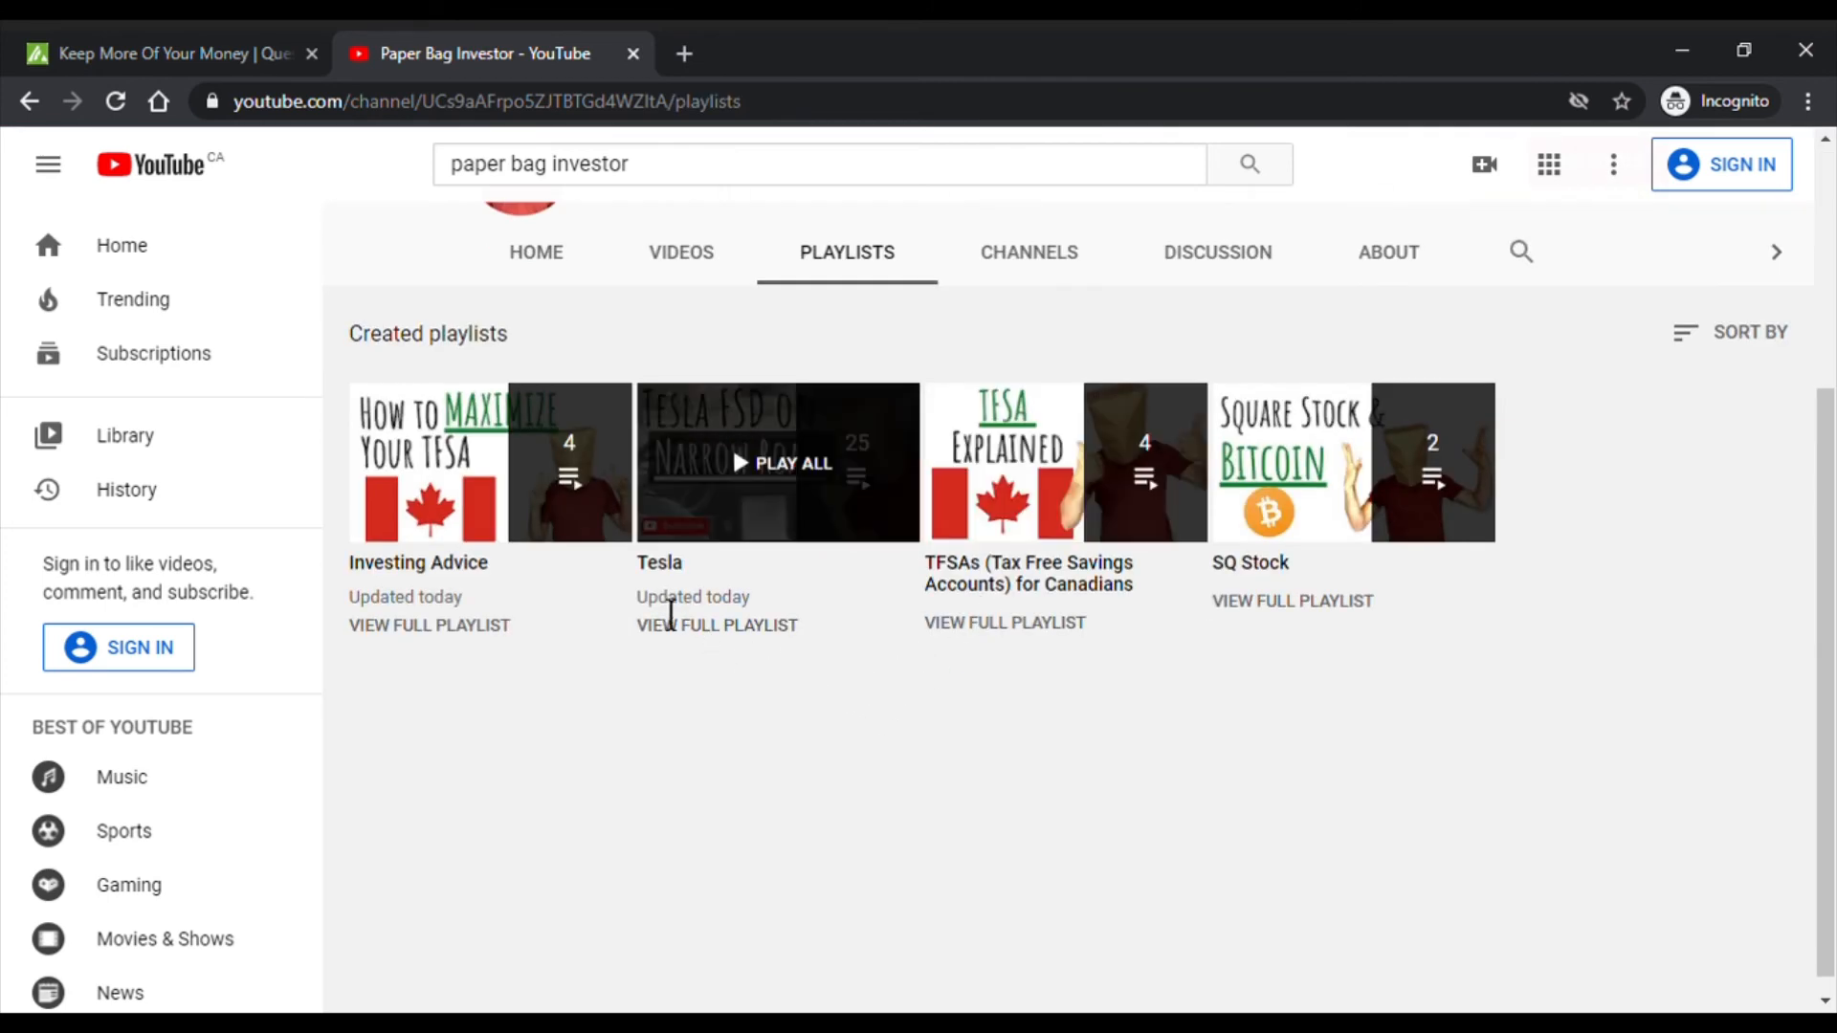
click(1017, 598)
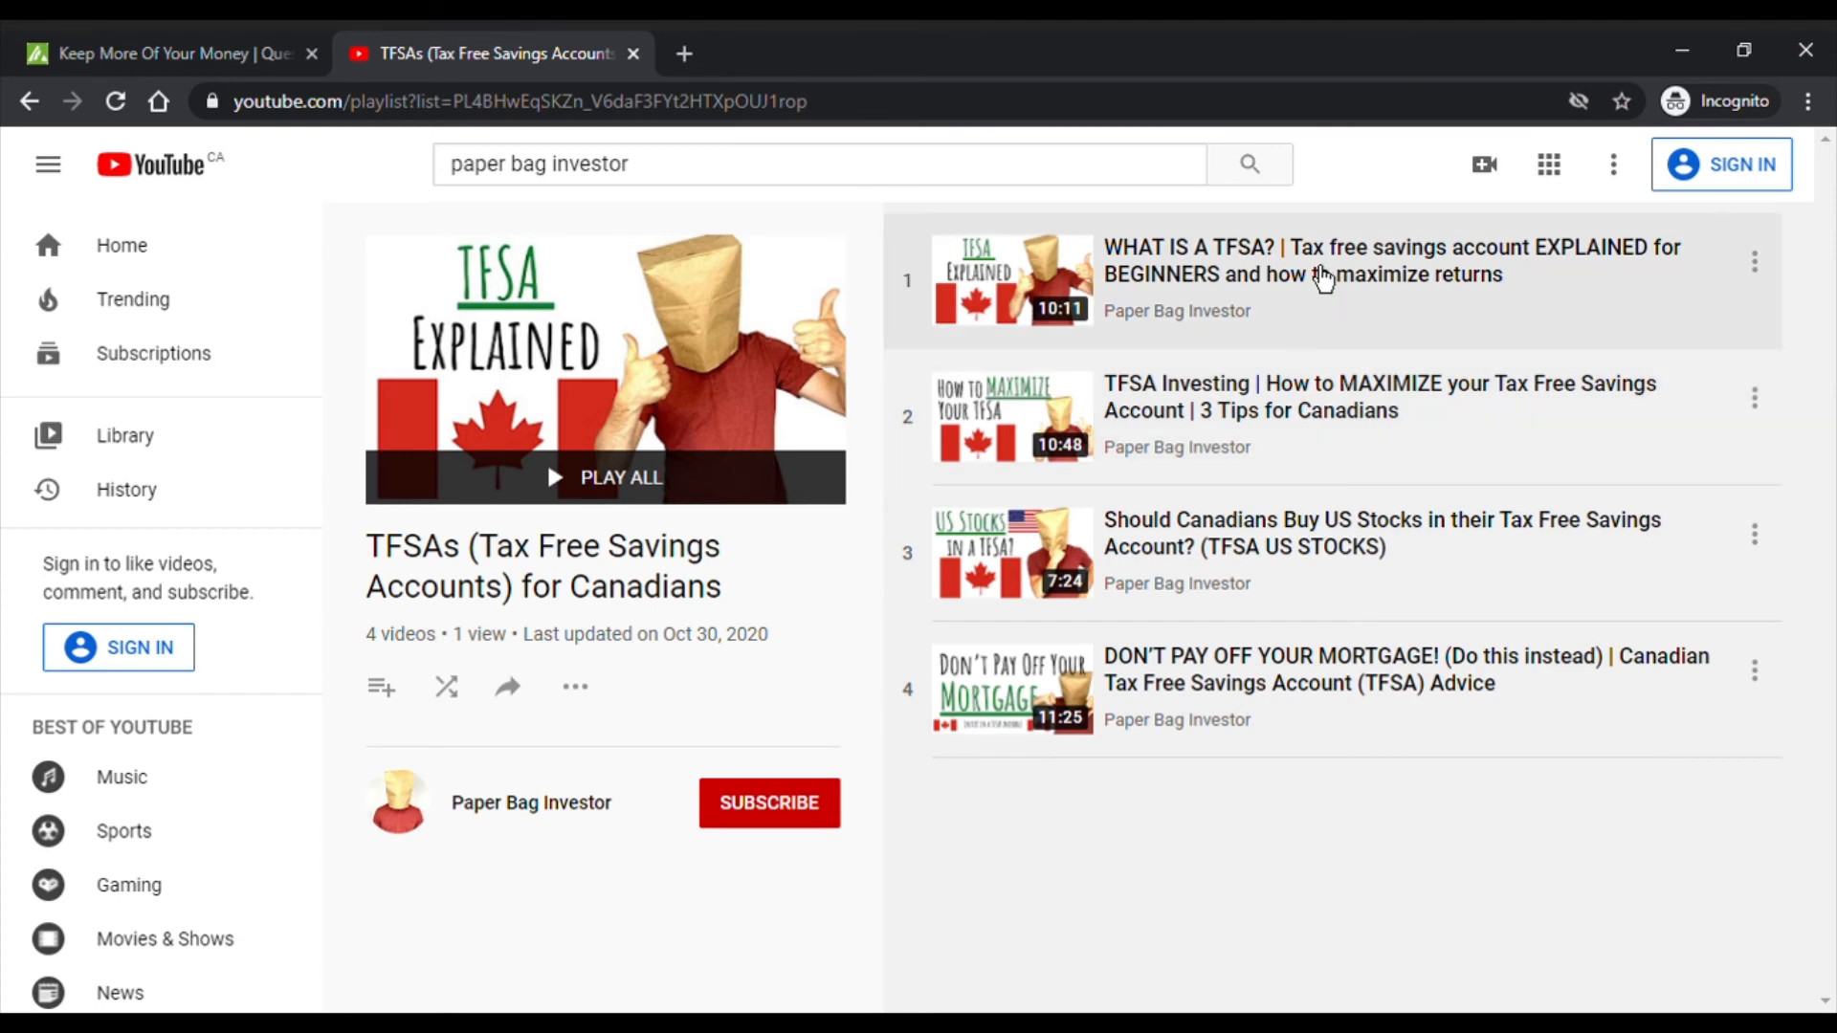
click(1296, 279)
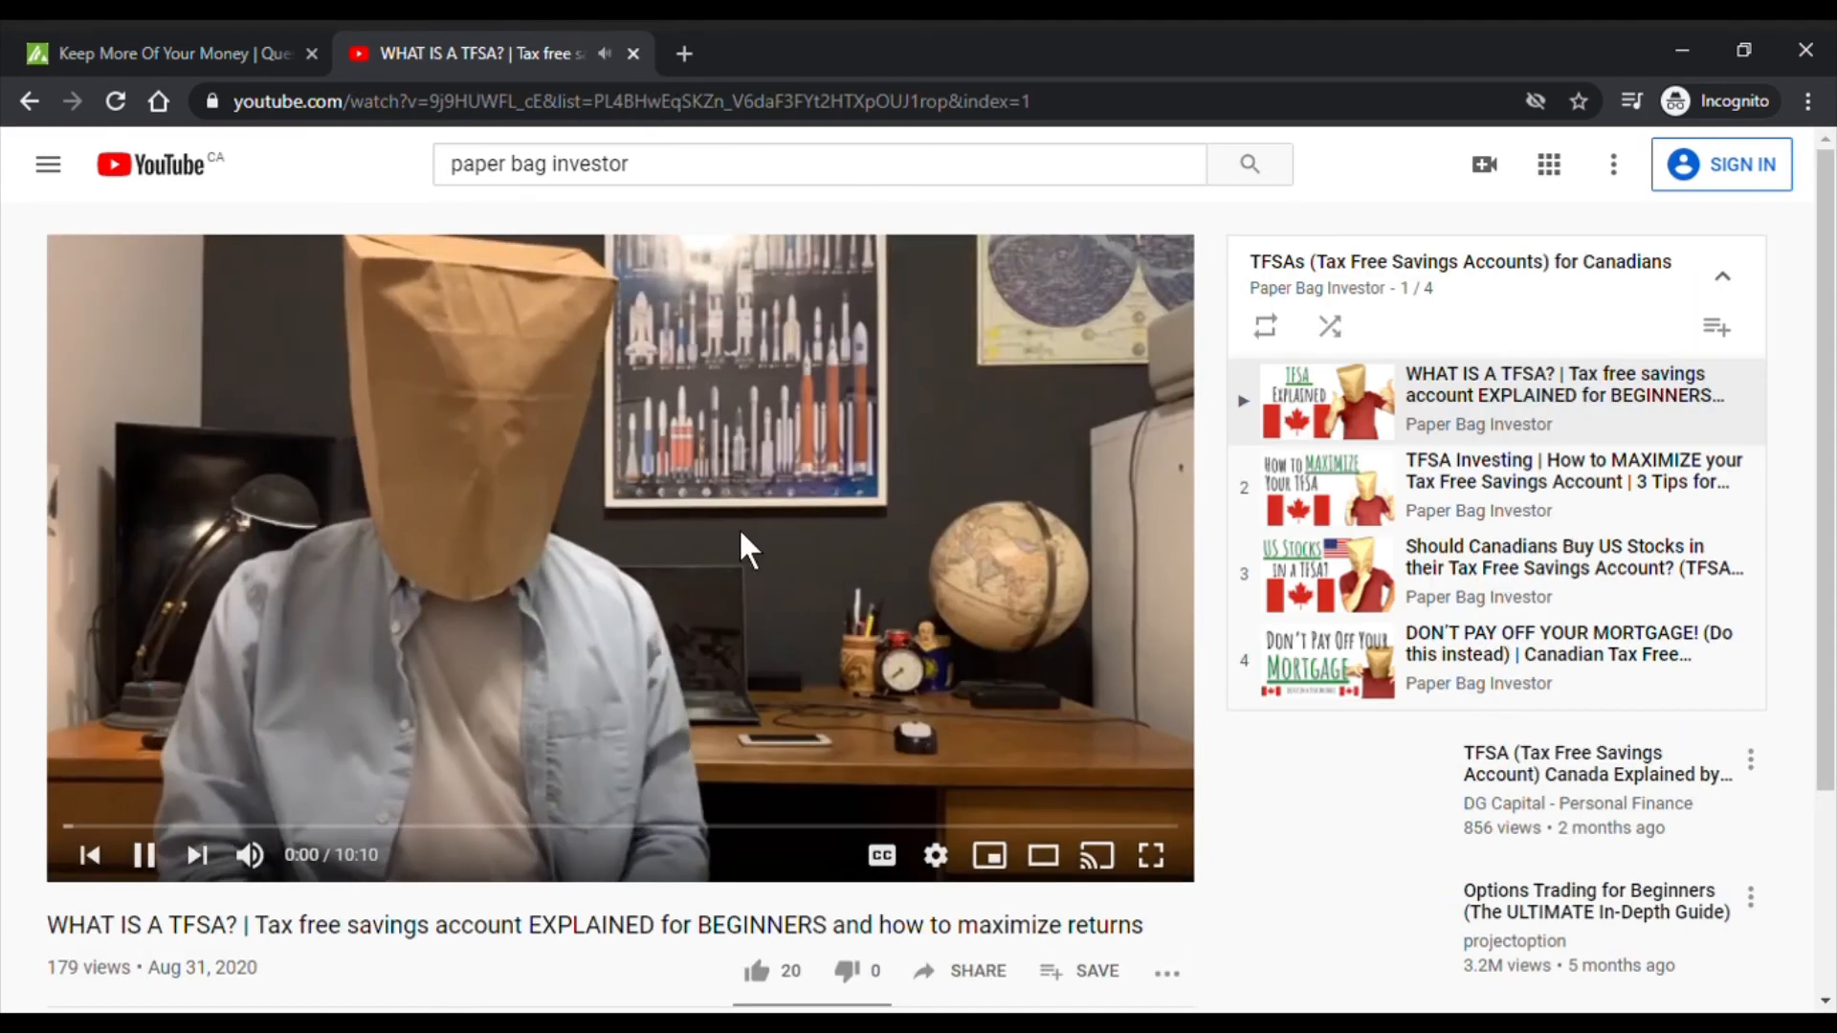
- Expand the video description and follow its Questrade account link in a new tab
scroll(685, 490, down, 7)
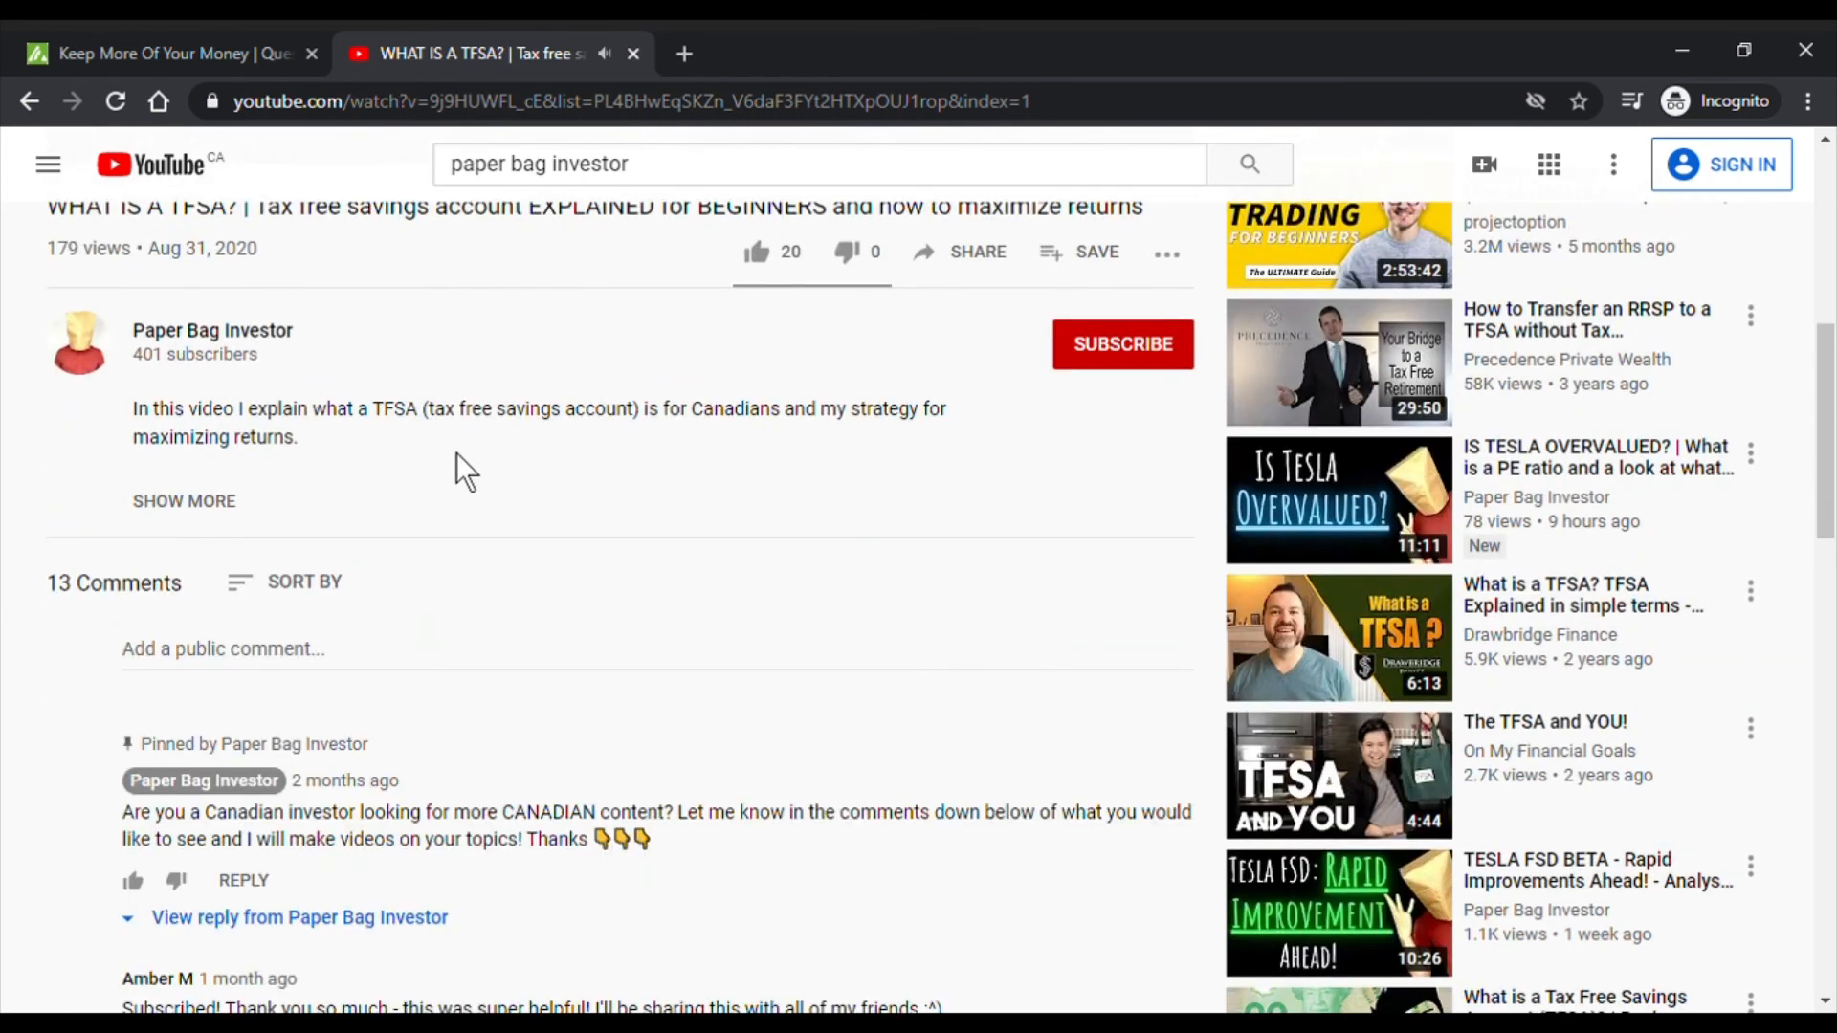
click(232, 506)
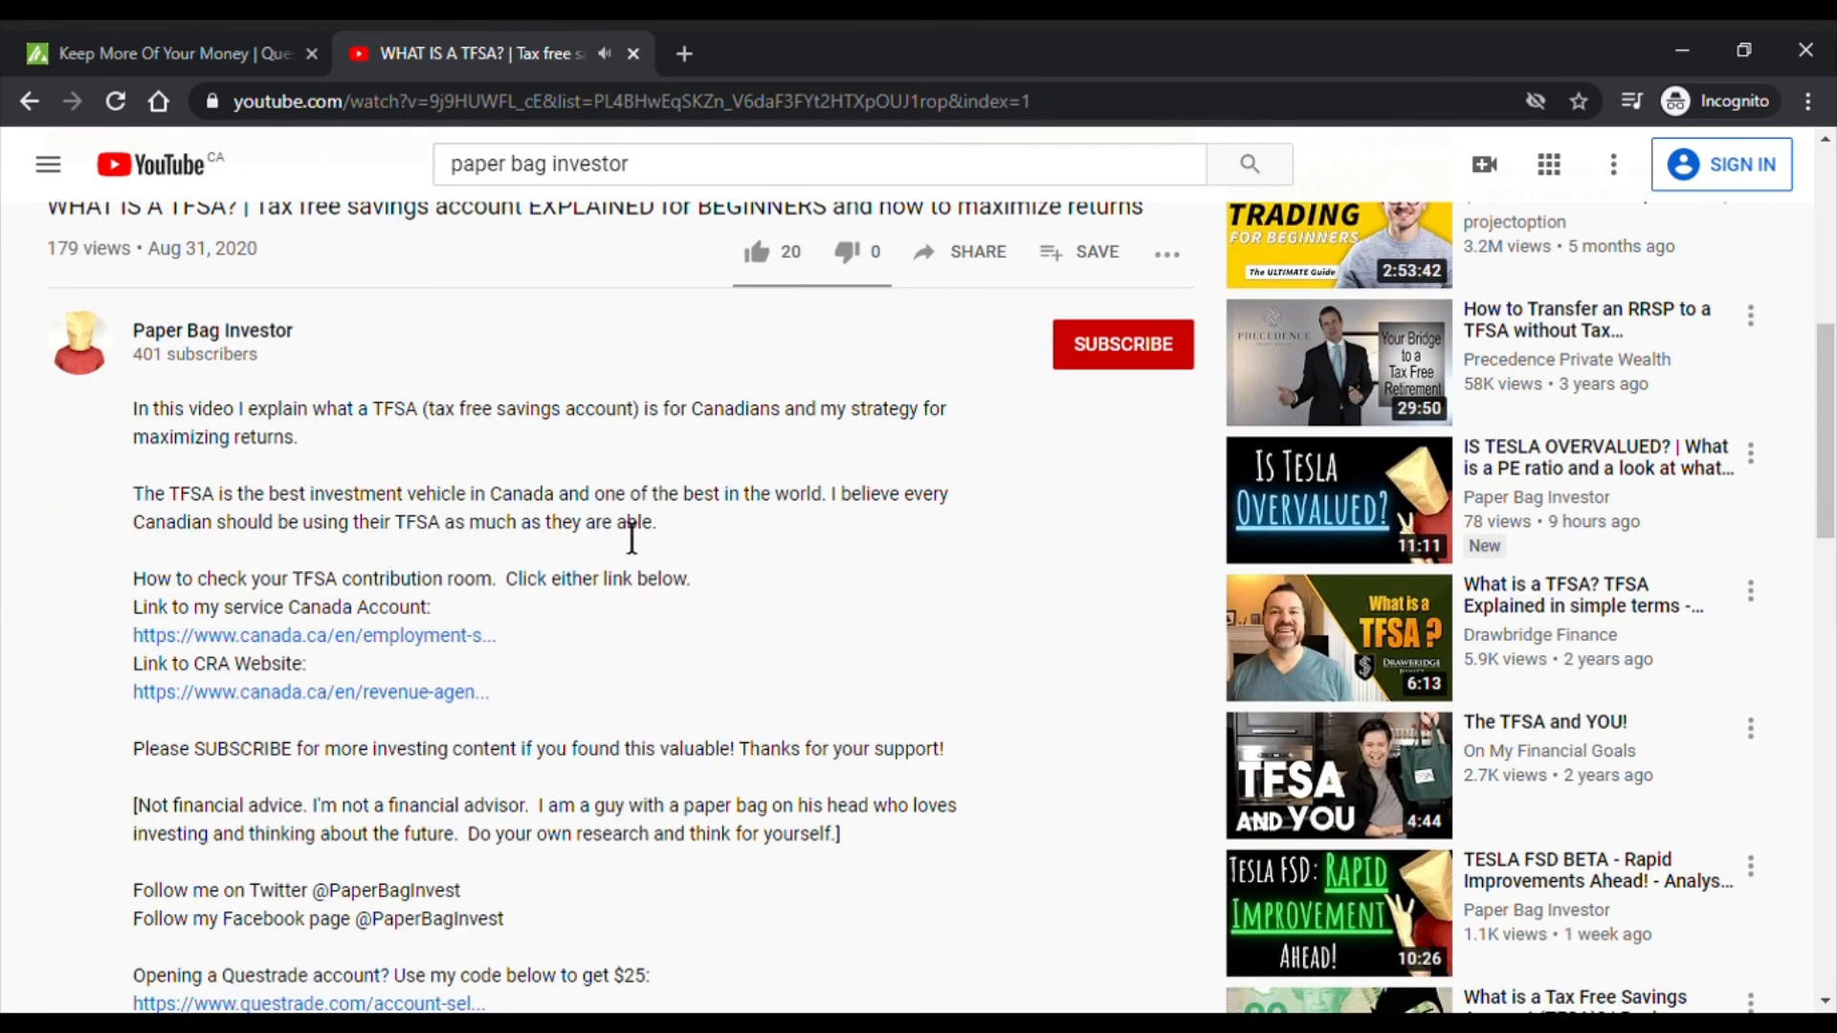
scroll(457, 593, down, 4)
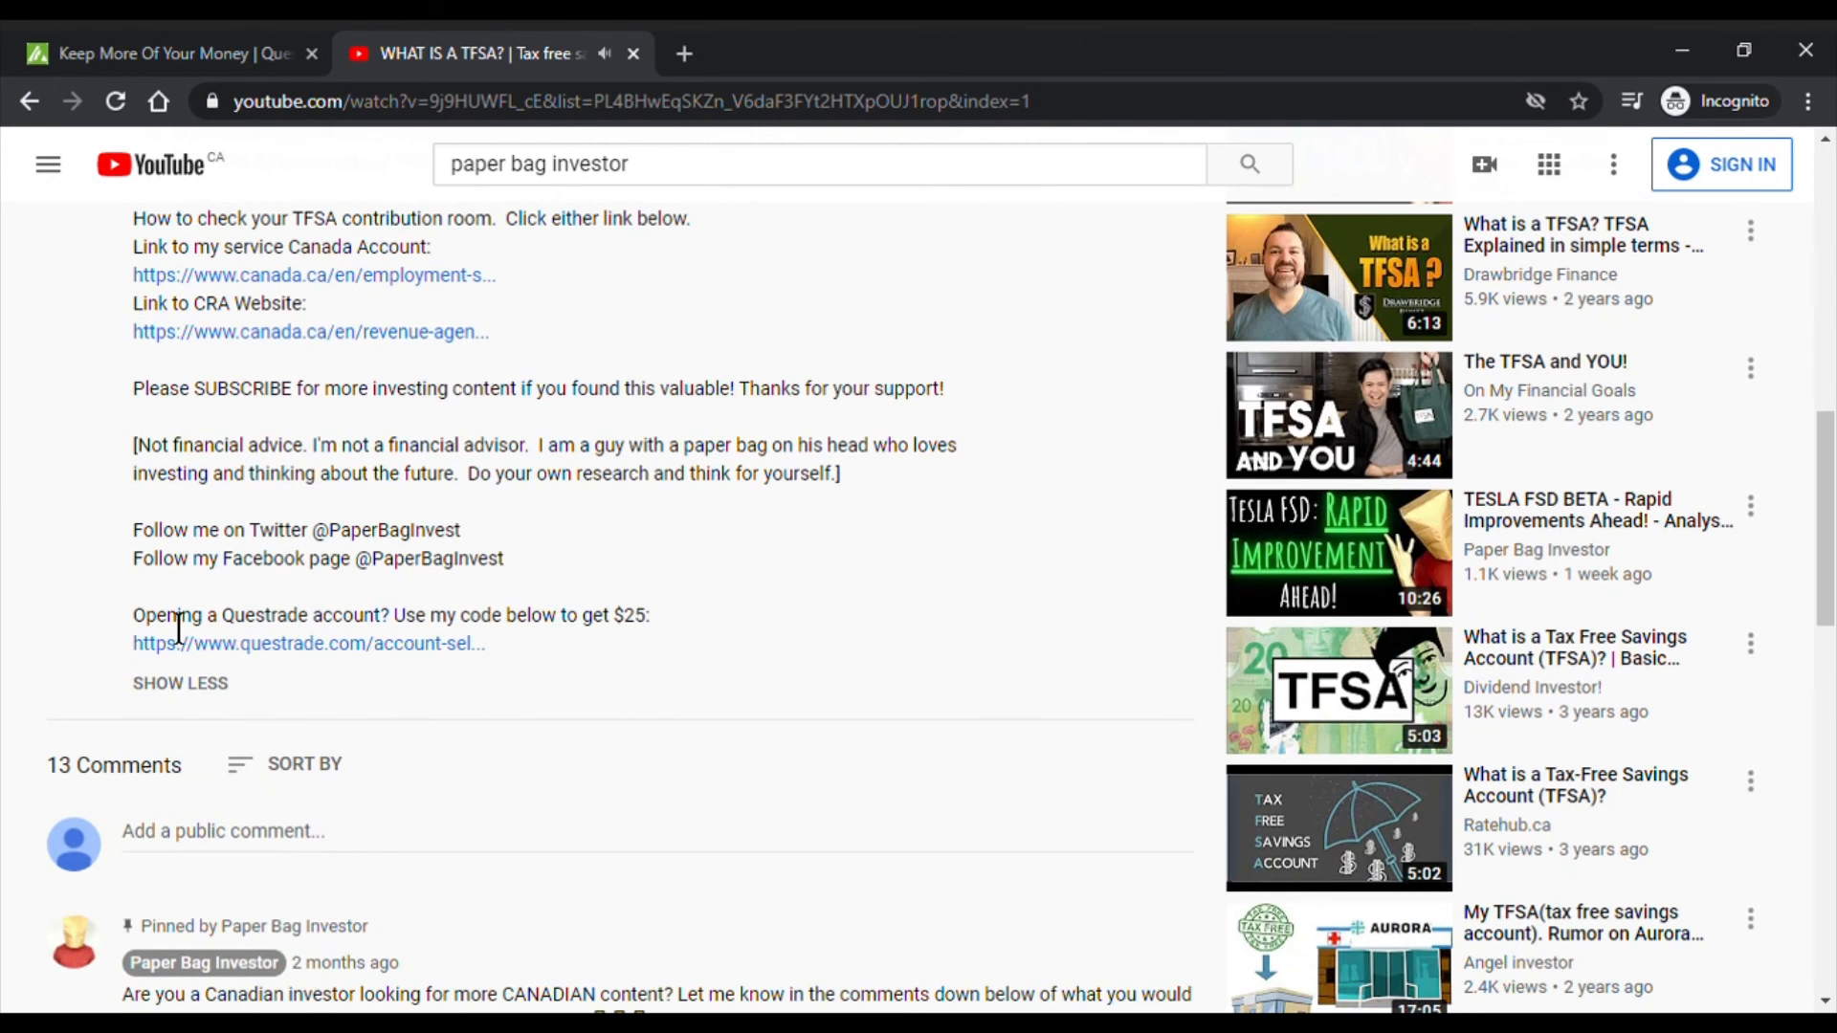
drag(156, 622, 664, 623)
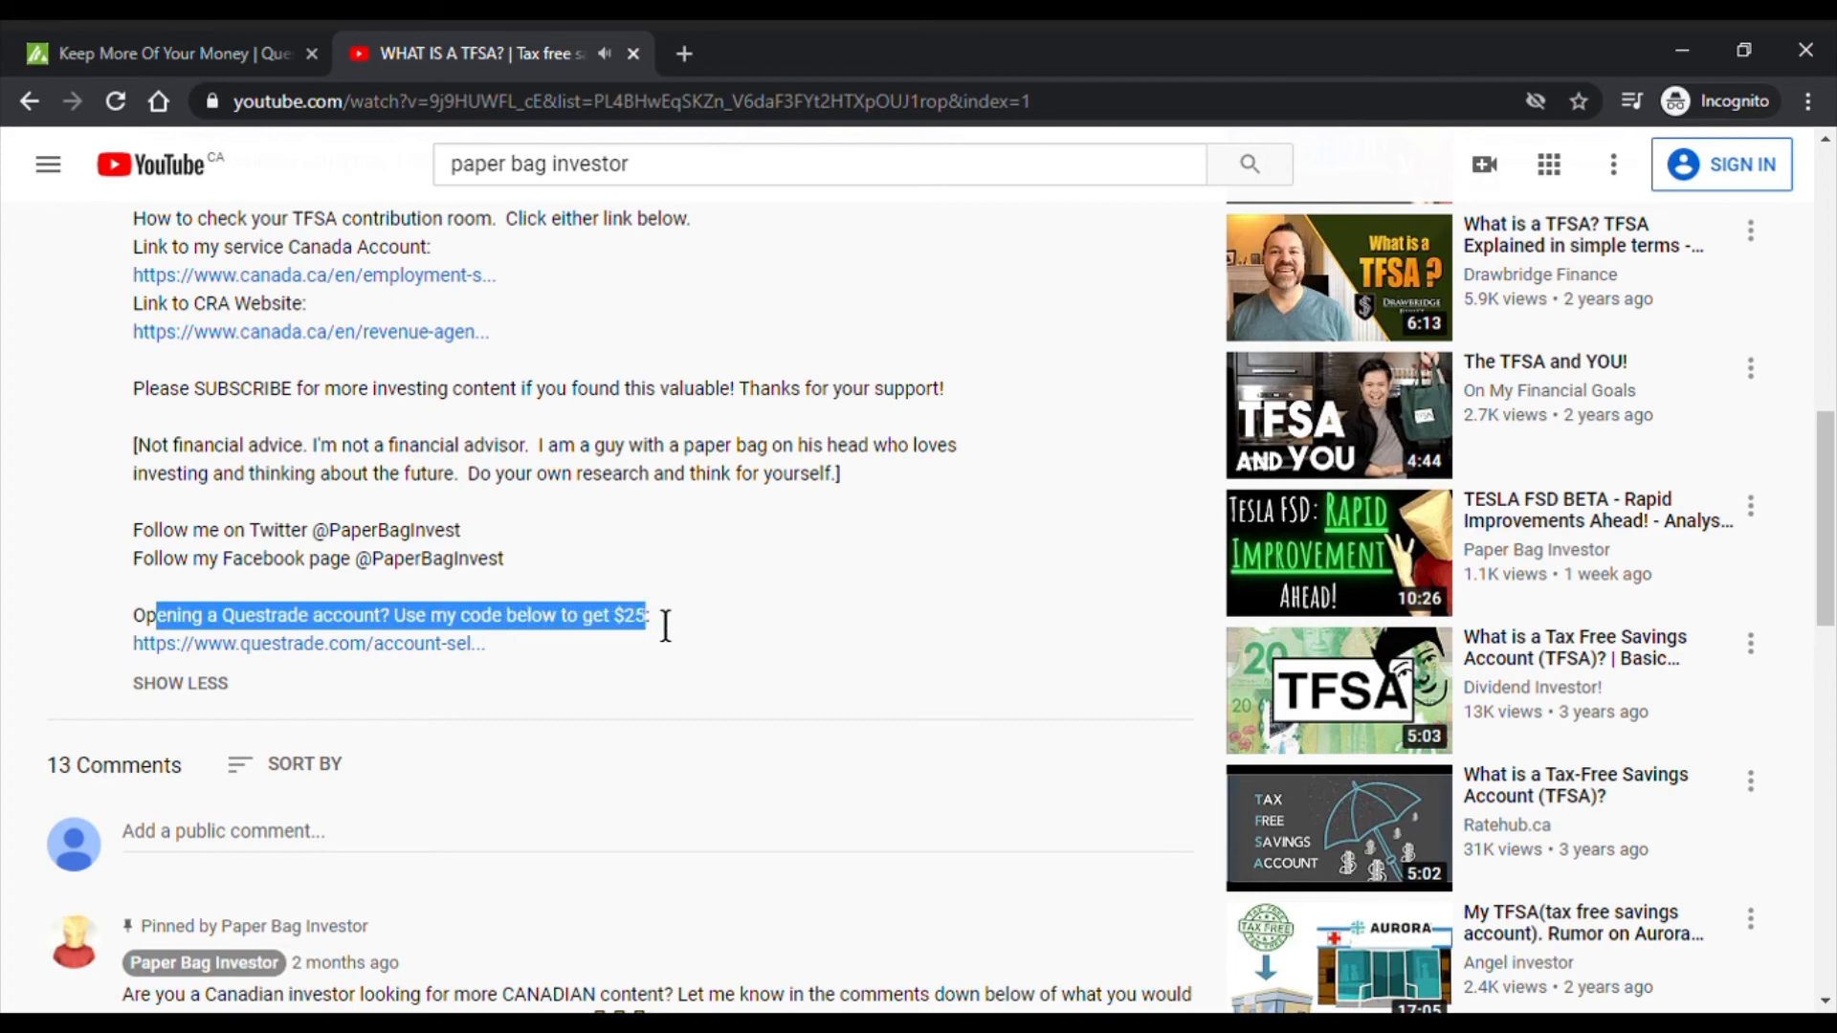
click(456, 660)
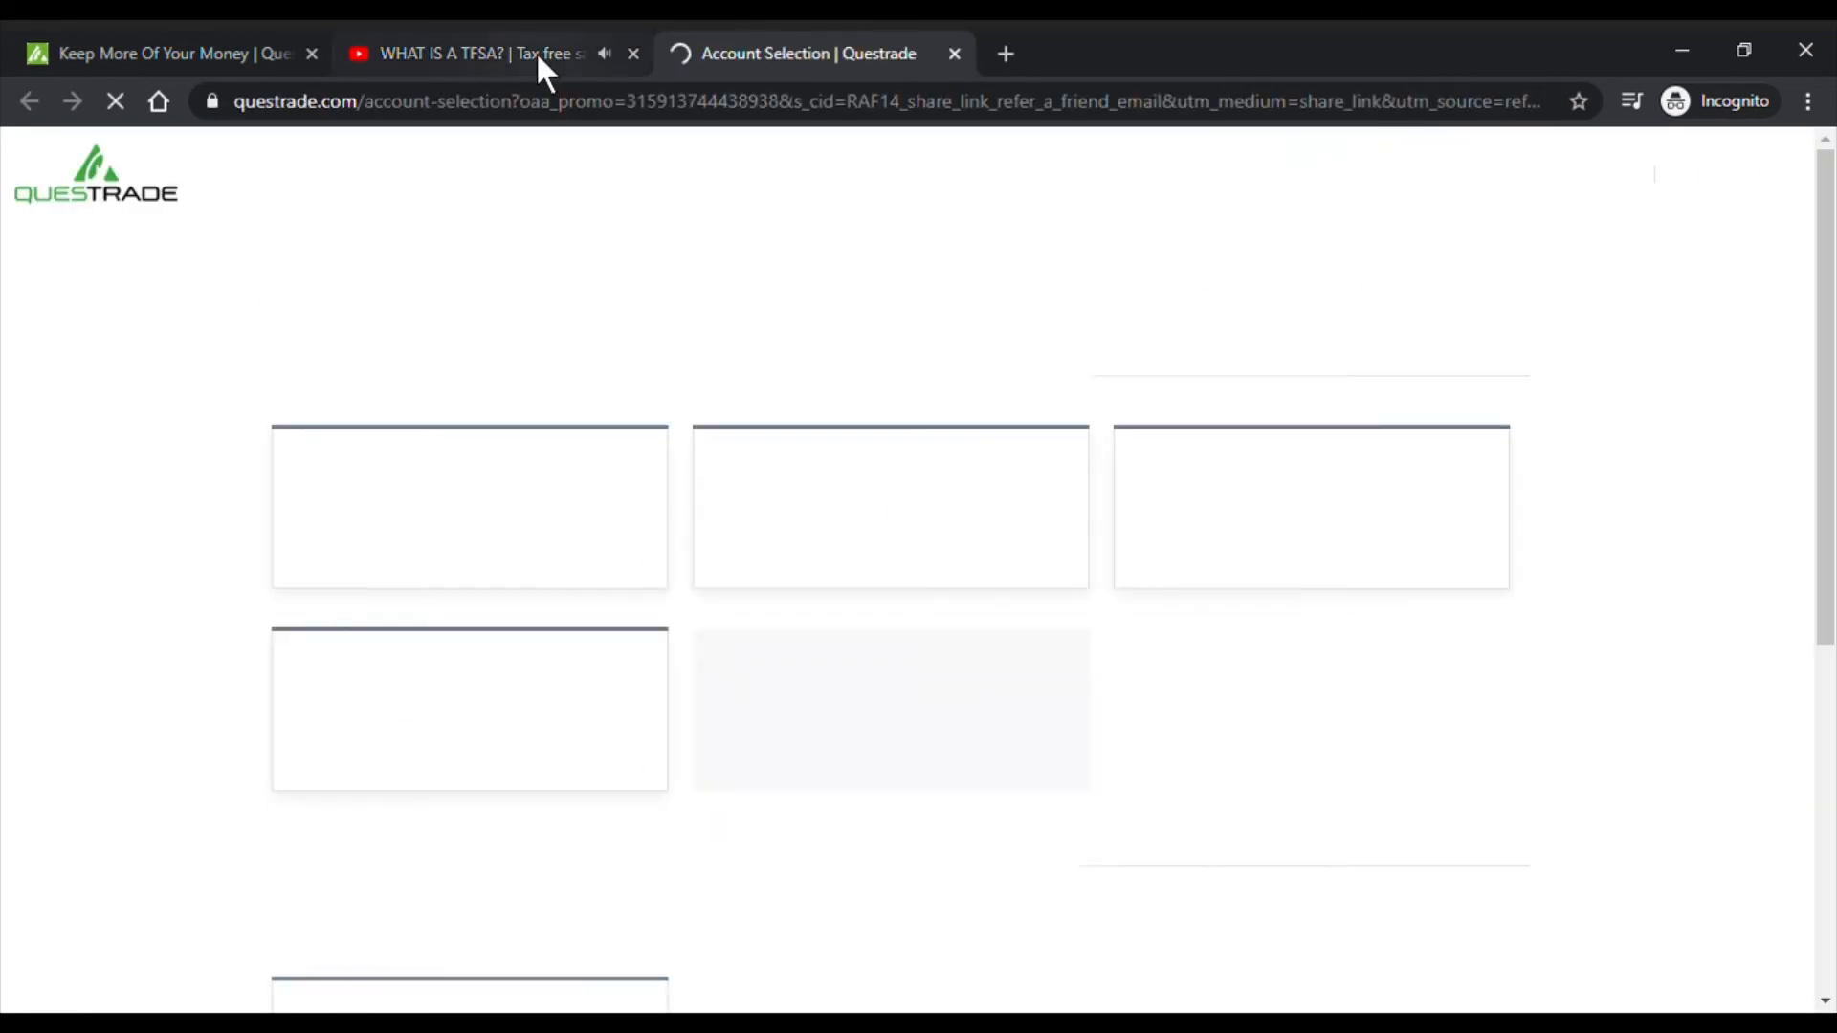
- Return to the Questrade Account Selection page and browse the account types
click(538, 59)
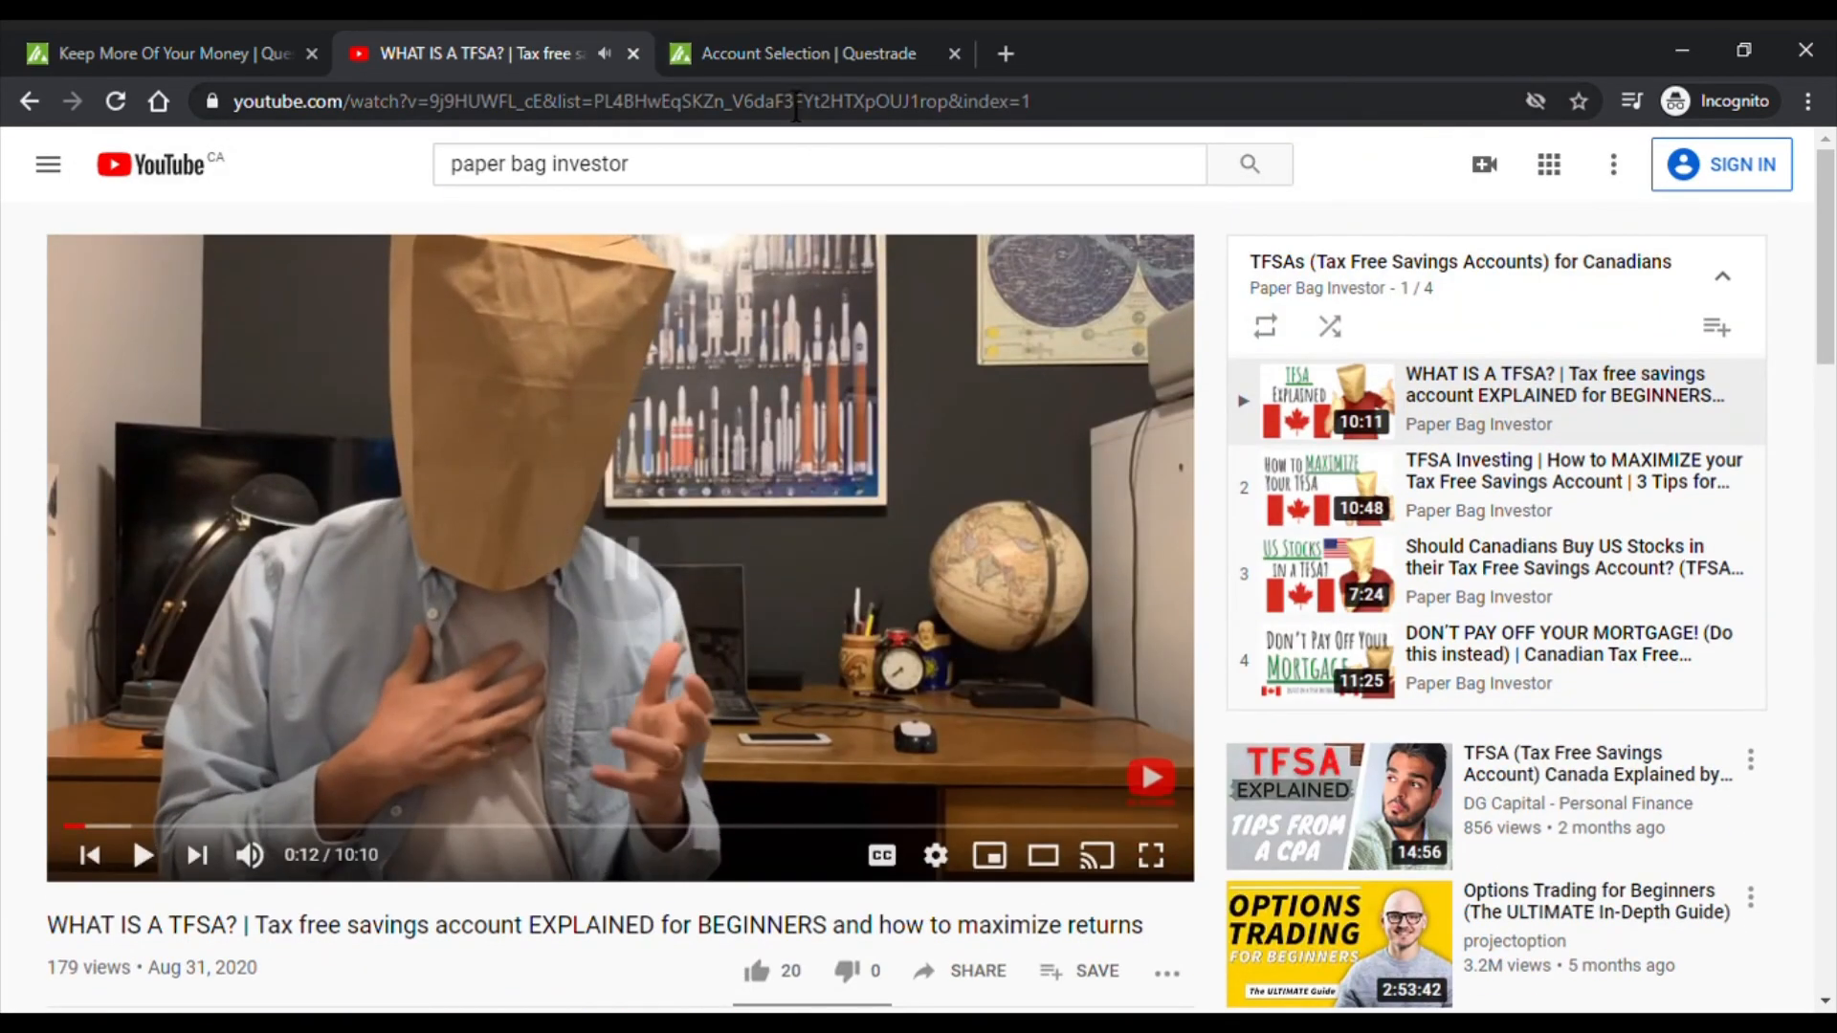
click(774, 63)
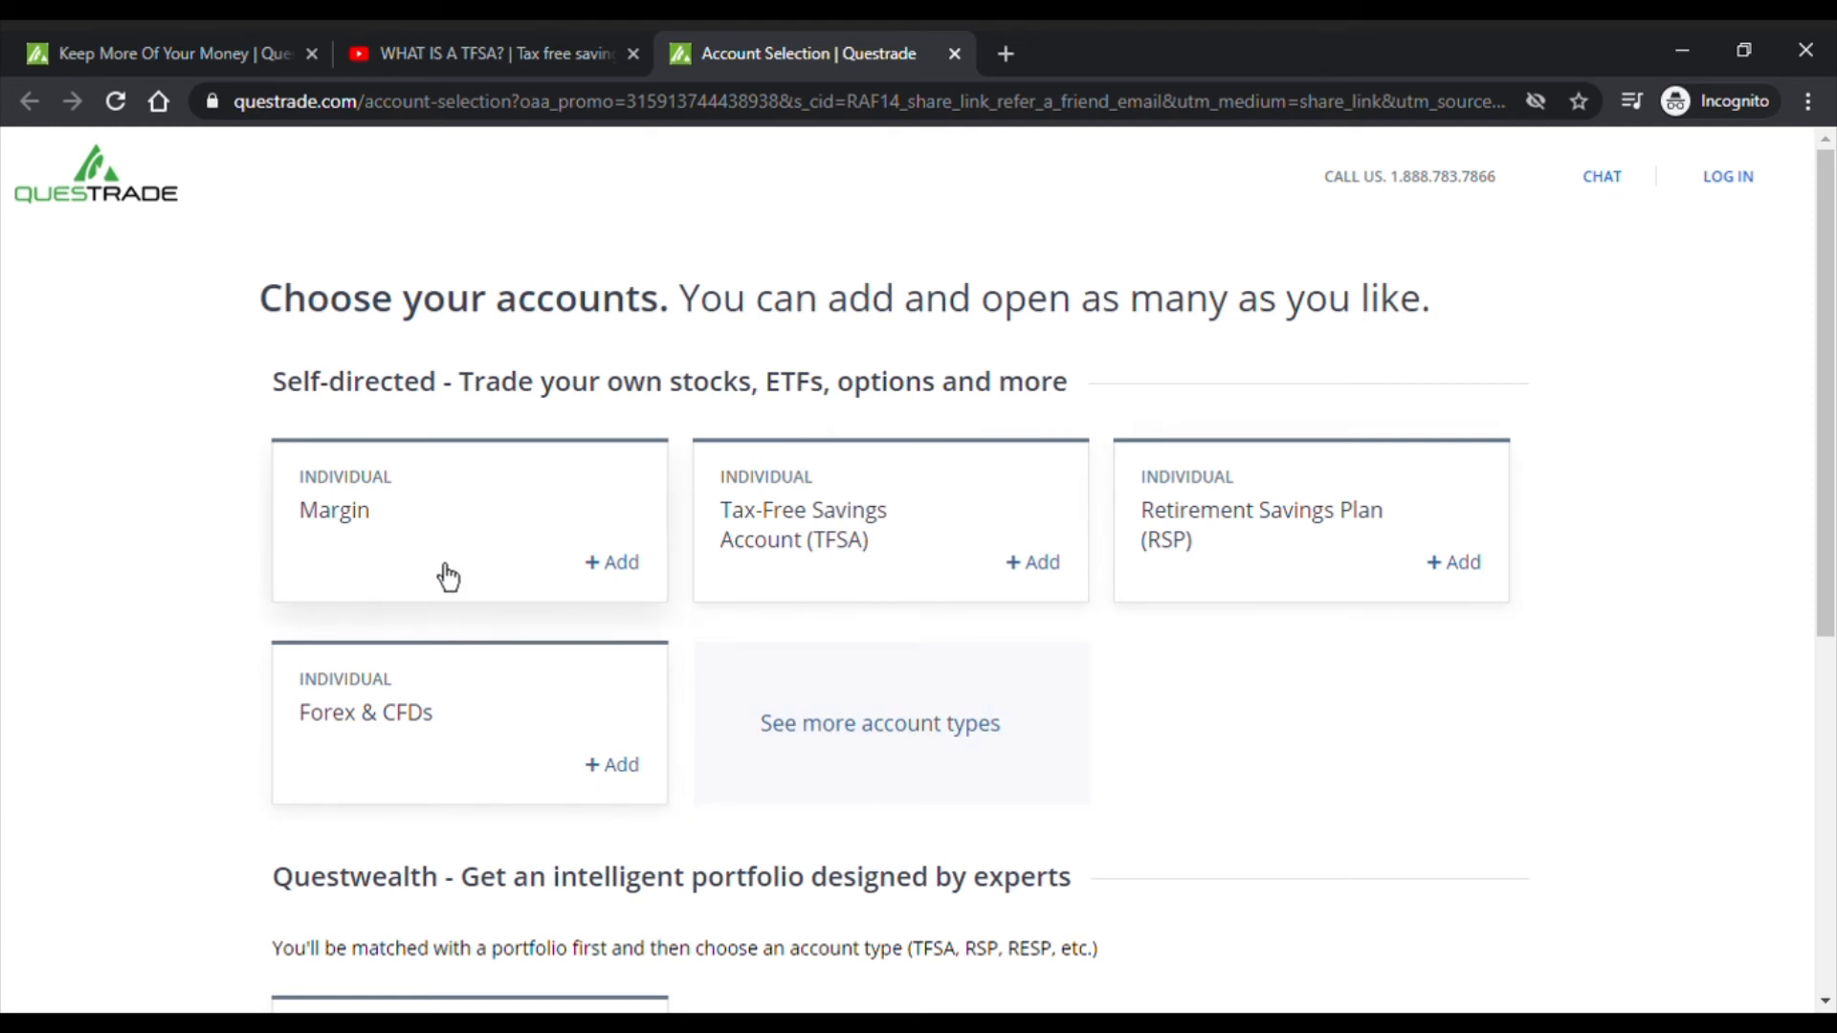
scroll(1464, 756, down, 3)
scroll(1459, 752, down, 3)
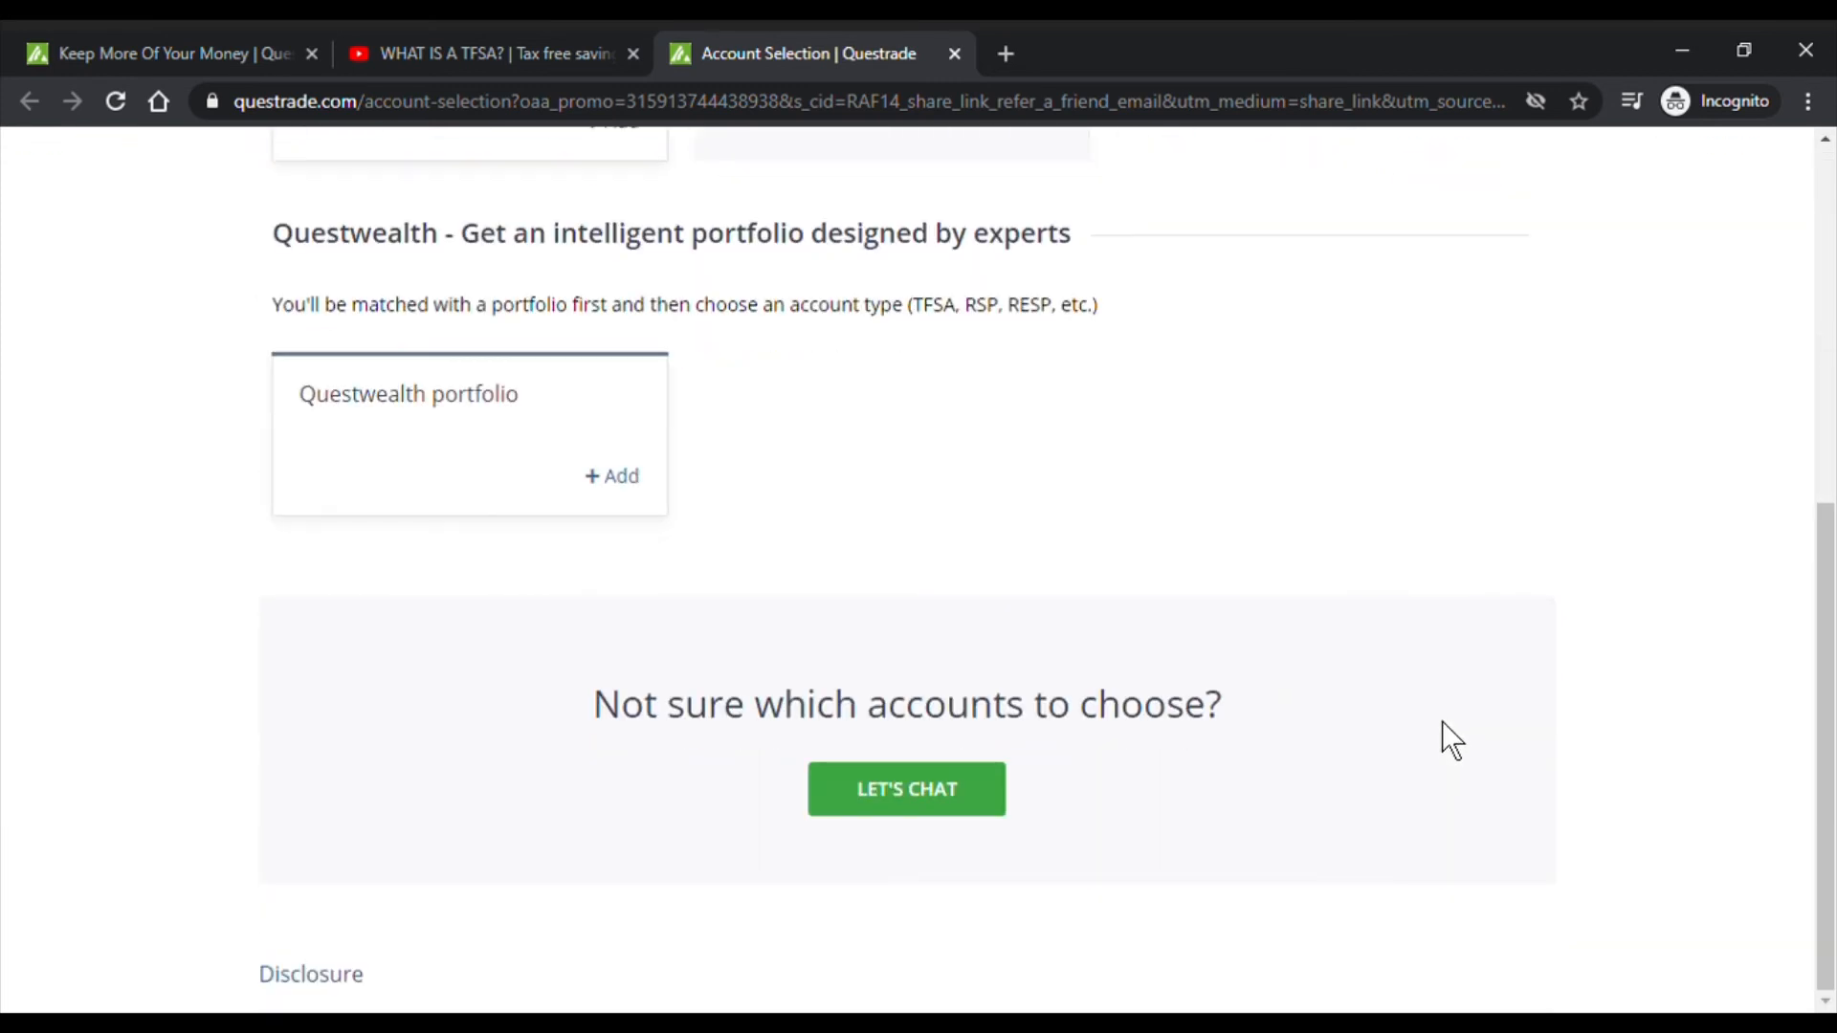
scroll(1443, 722, up, 6)
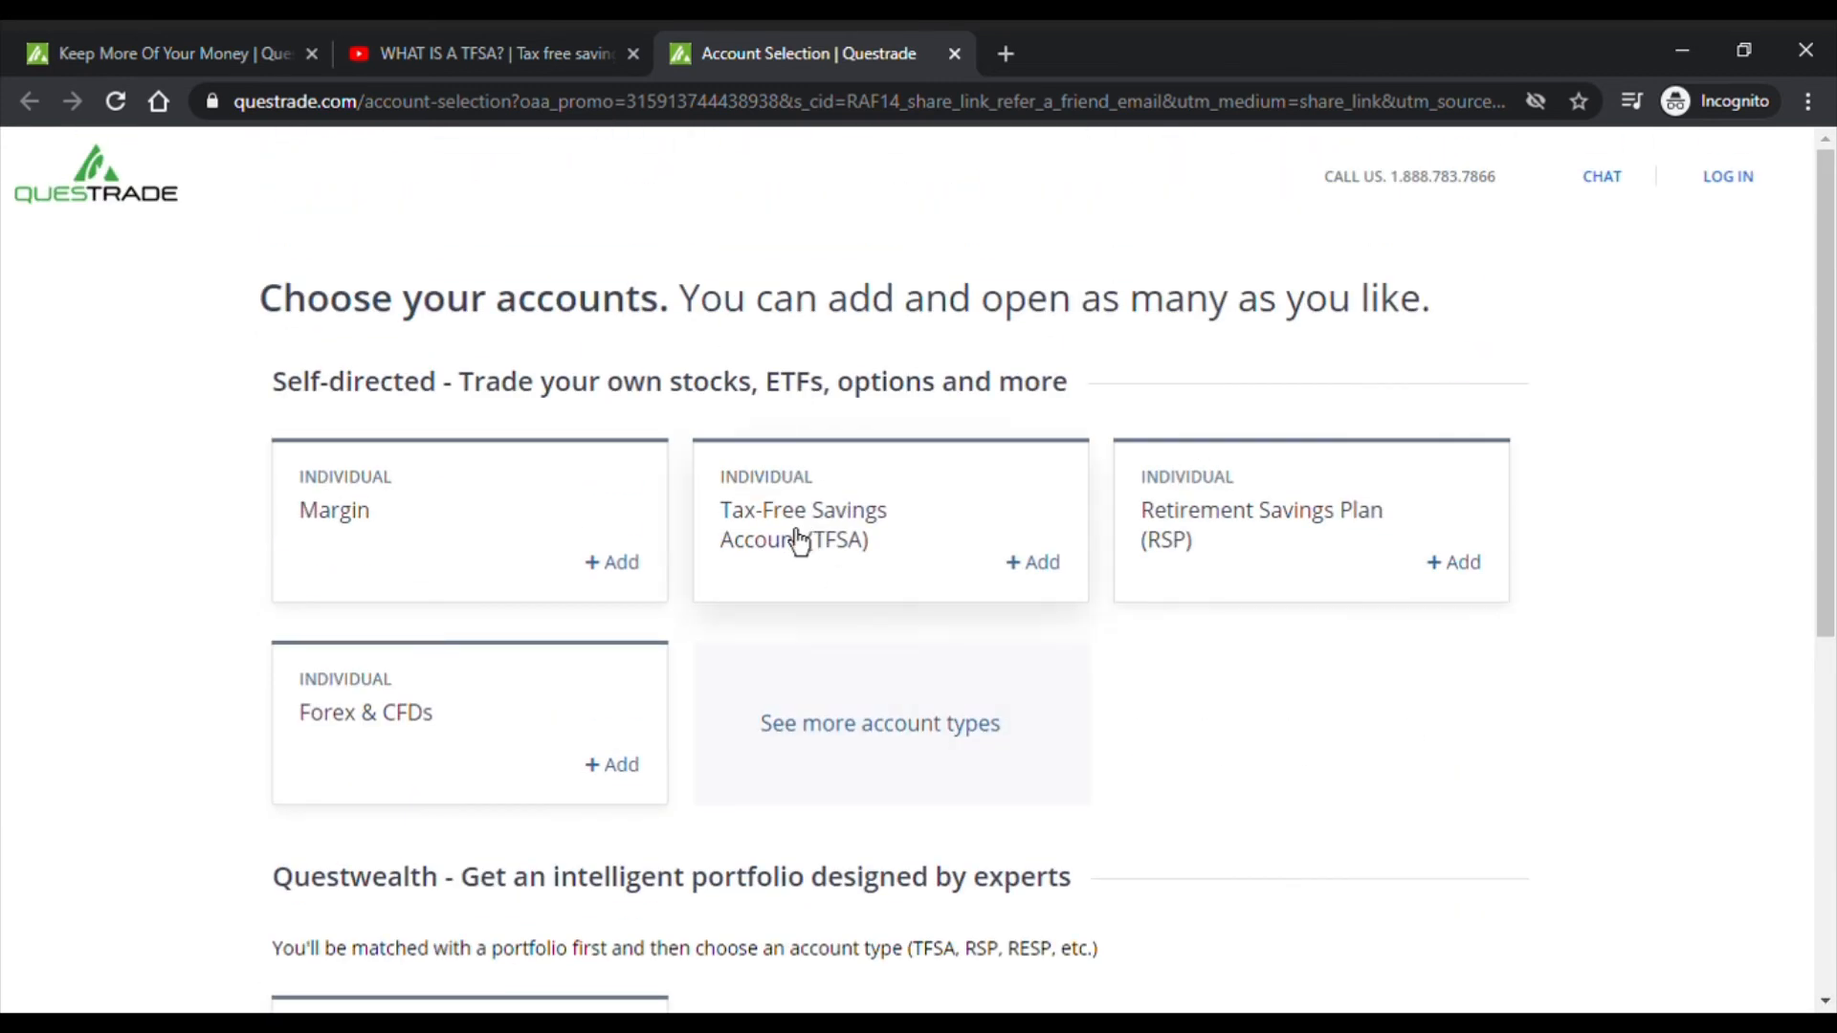
- Add a Tax-Free Savings Account, read and accept the offer terms, and choose OPEN NOW
click(1029, 572)
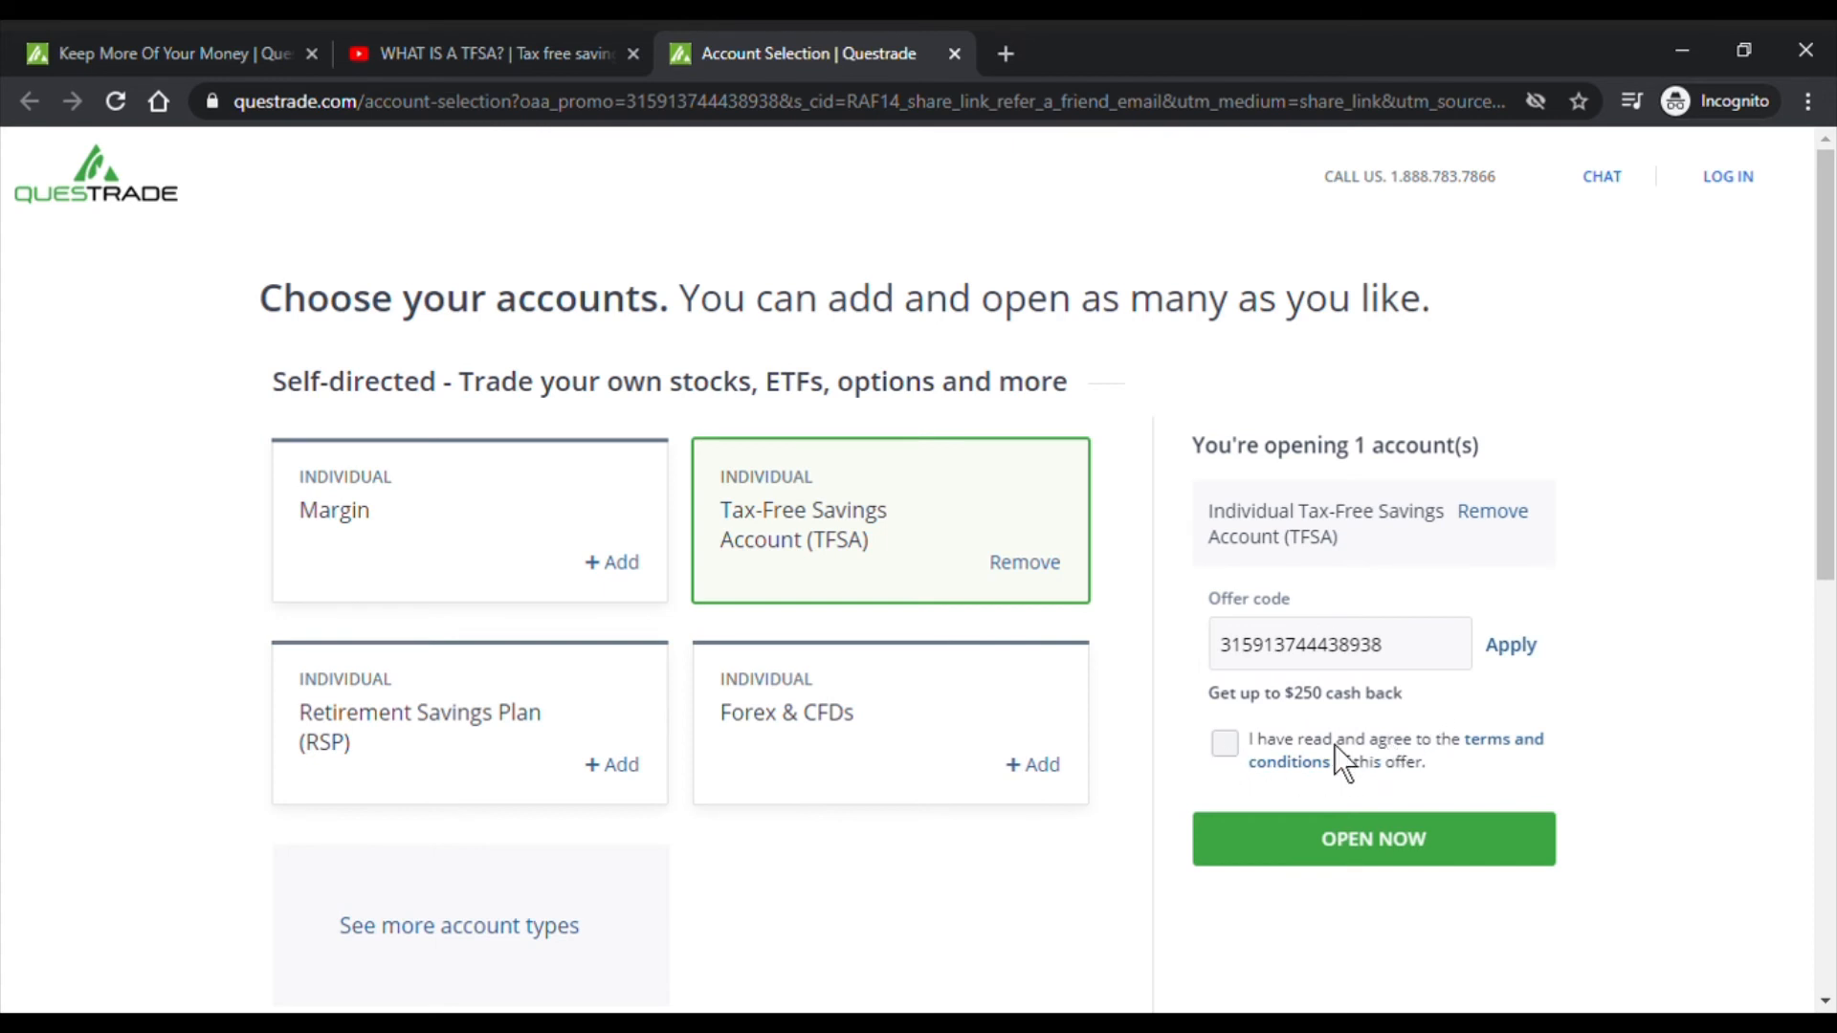
click(1521, 752)
click(1224, 742)
click(1443, 862)
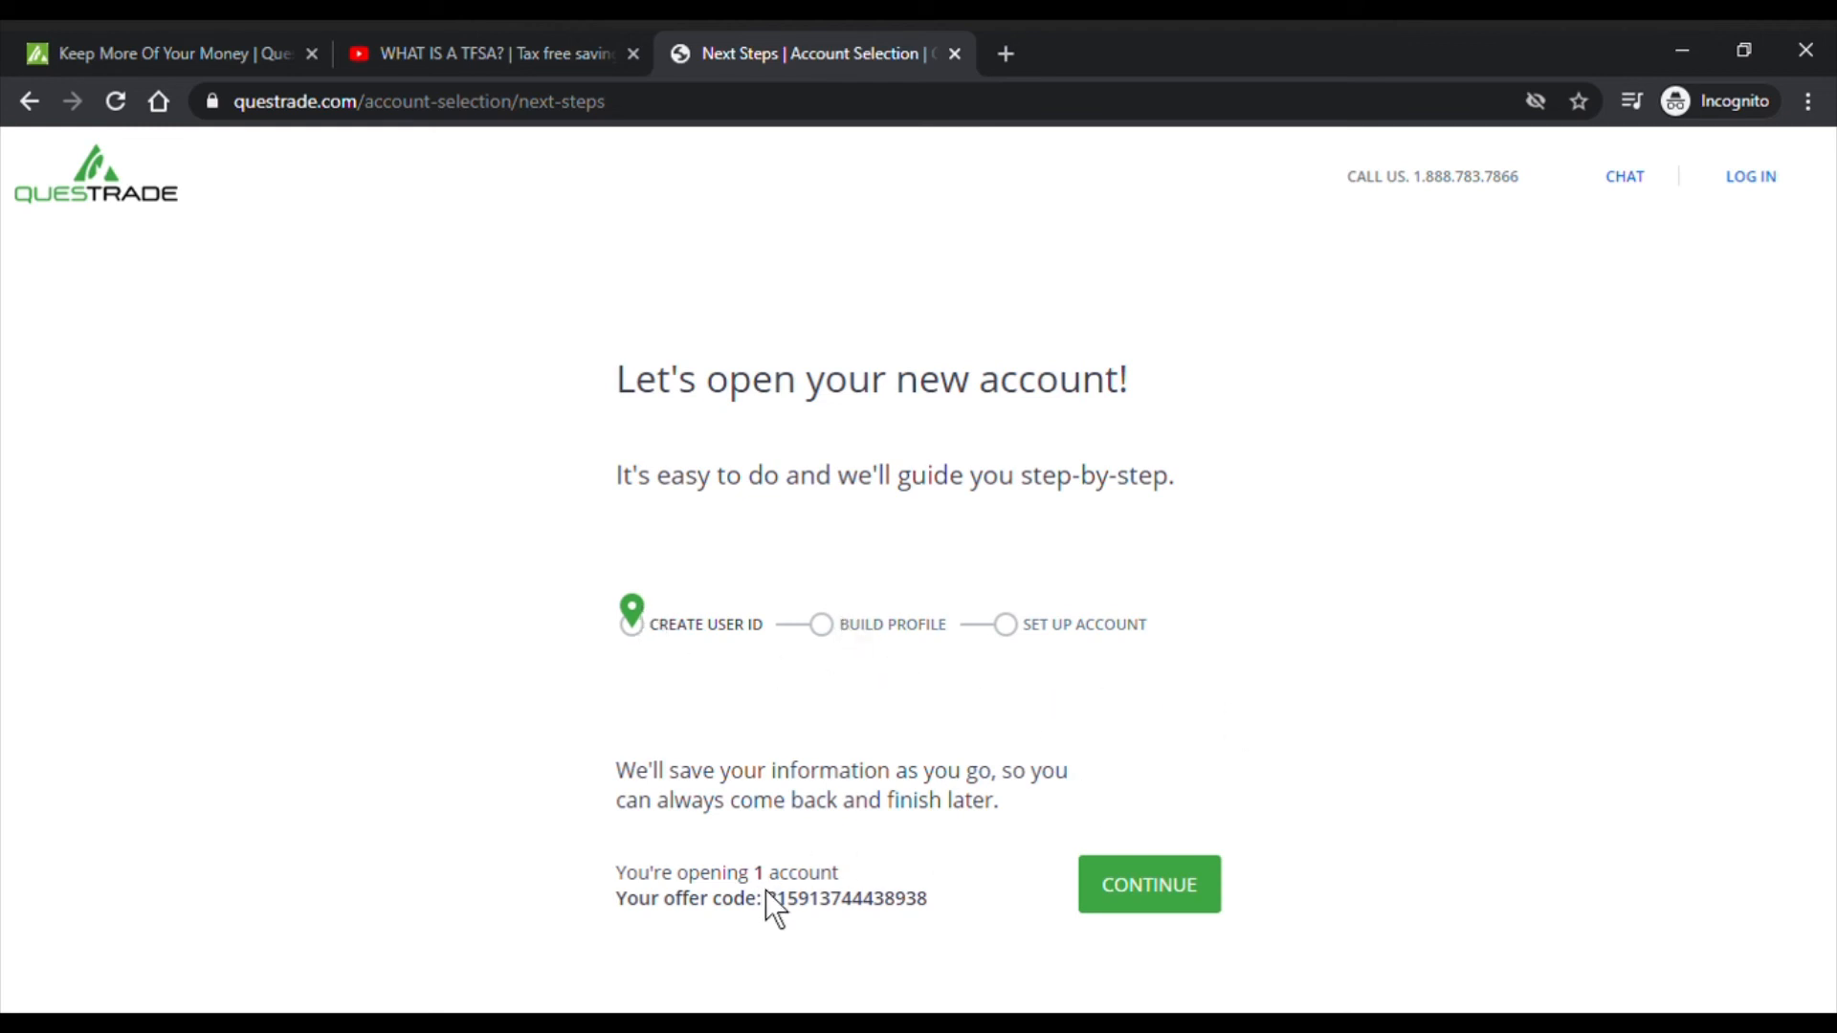
- Note the referral offer code and continue to creating a user ID
drag(766, 898, 943, 915)
click(935, 915)
click(1197, 910)
- Fill in the user's first name, last name, e-mail address and phone number
click(967, 496)
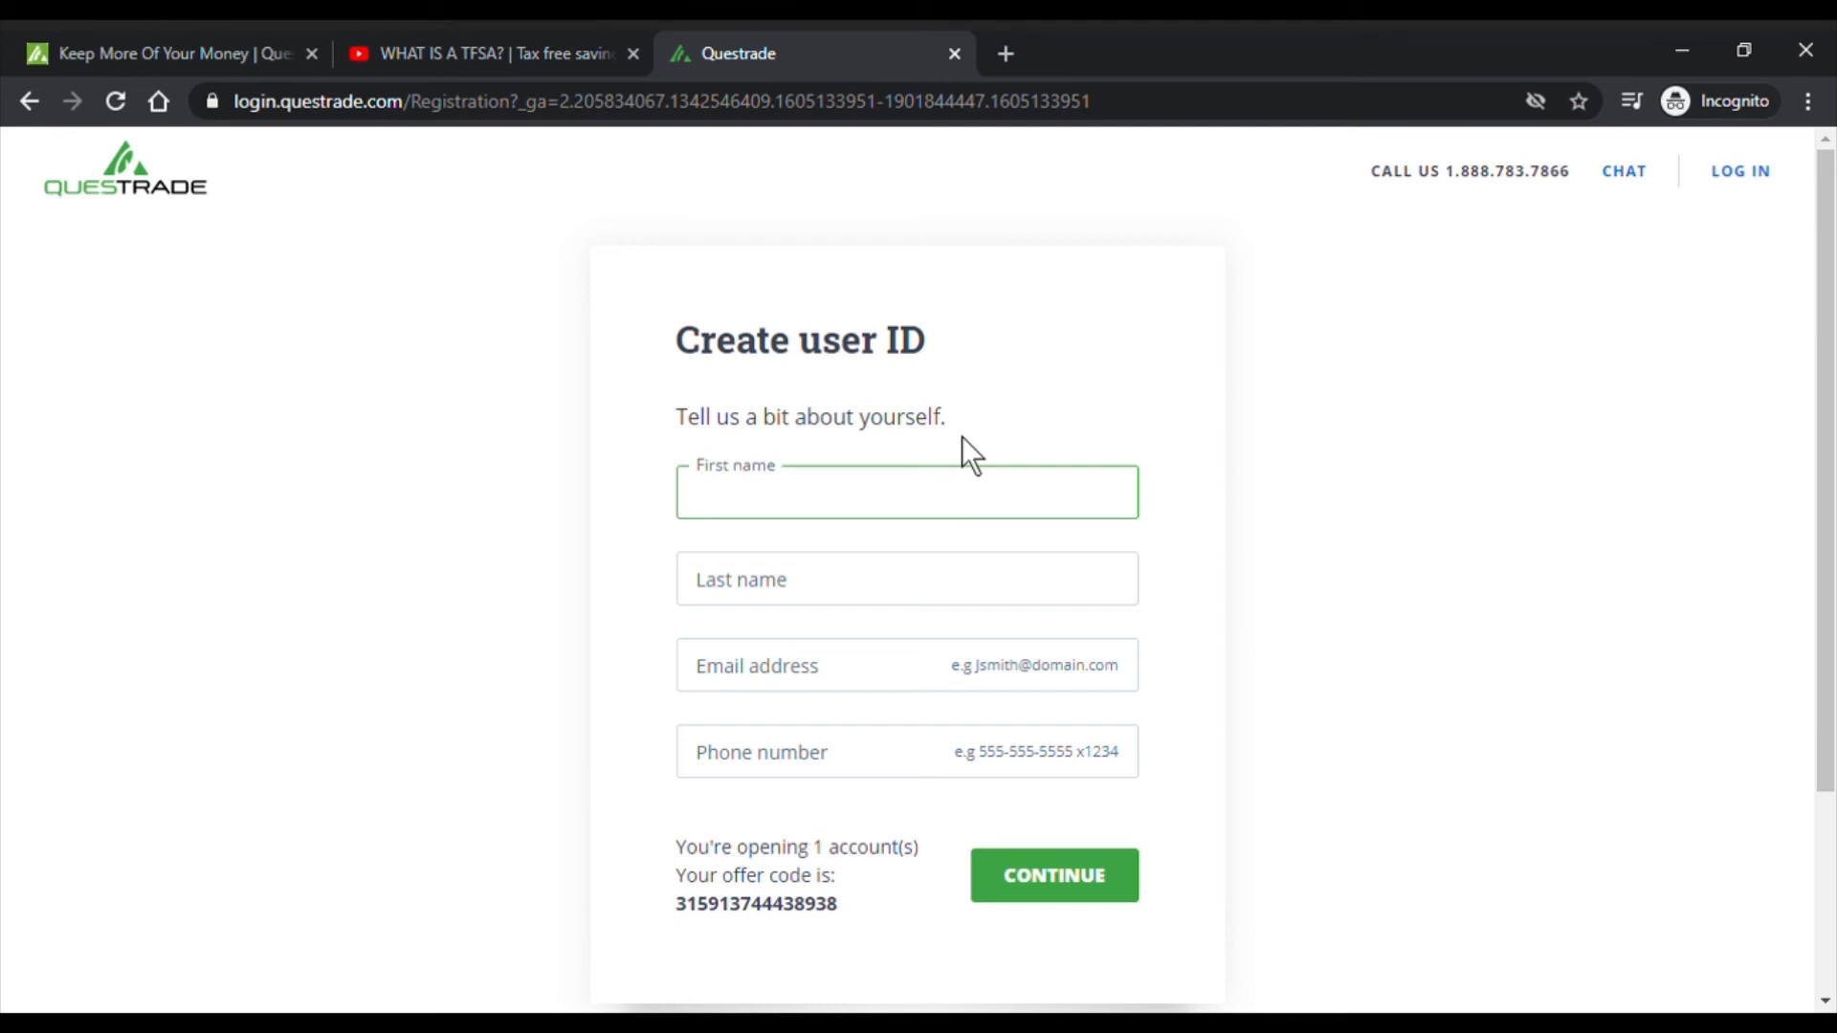
text(John)
key(Tab)
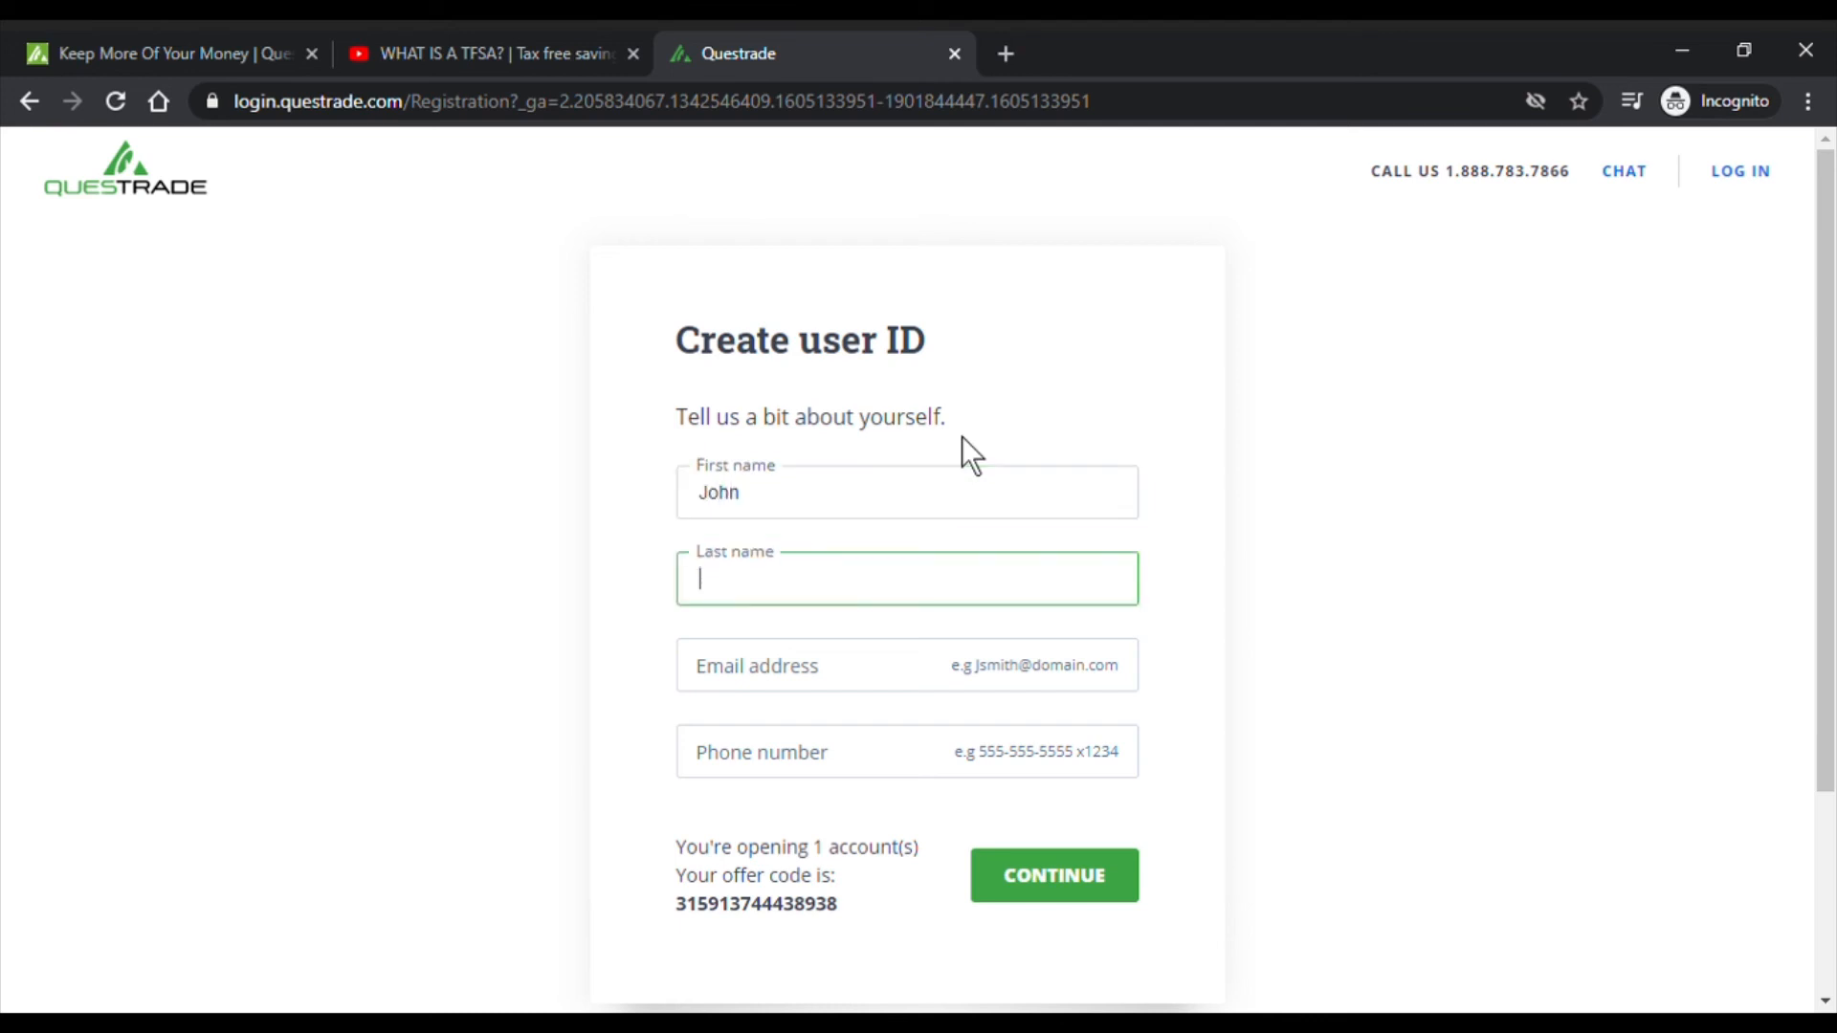
text(Smith)
key(Tab)
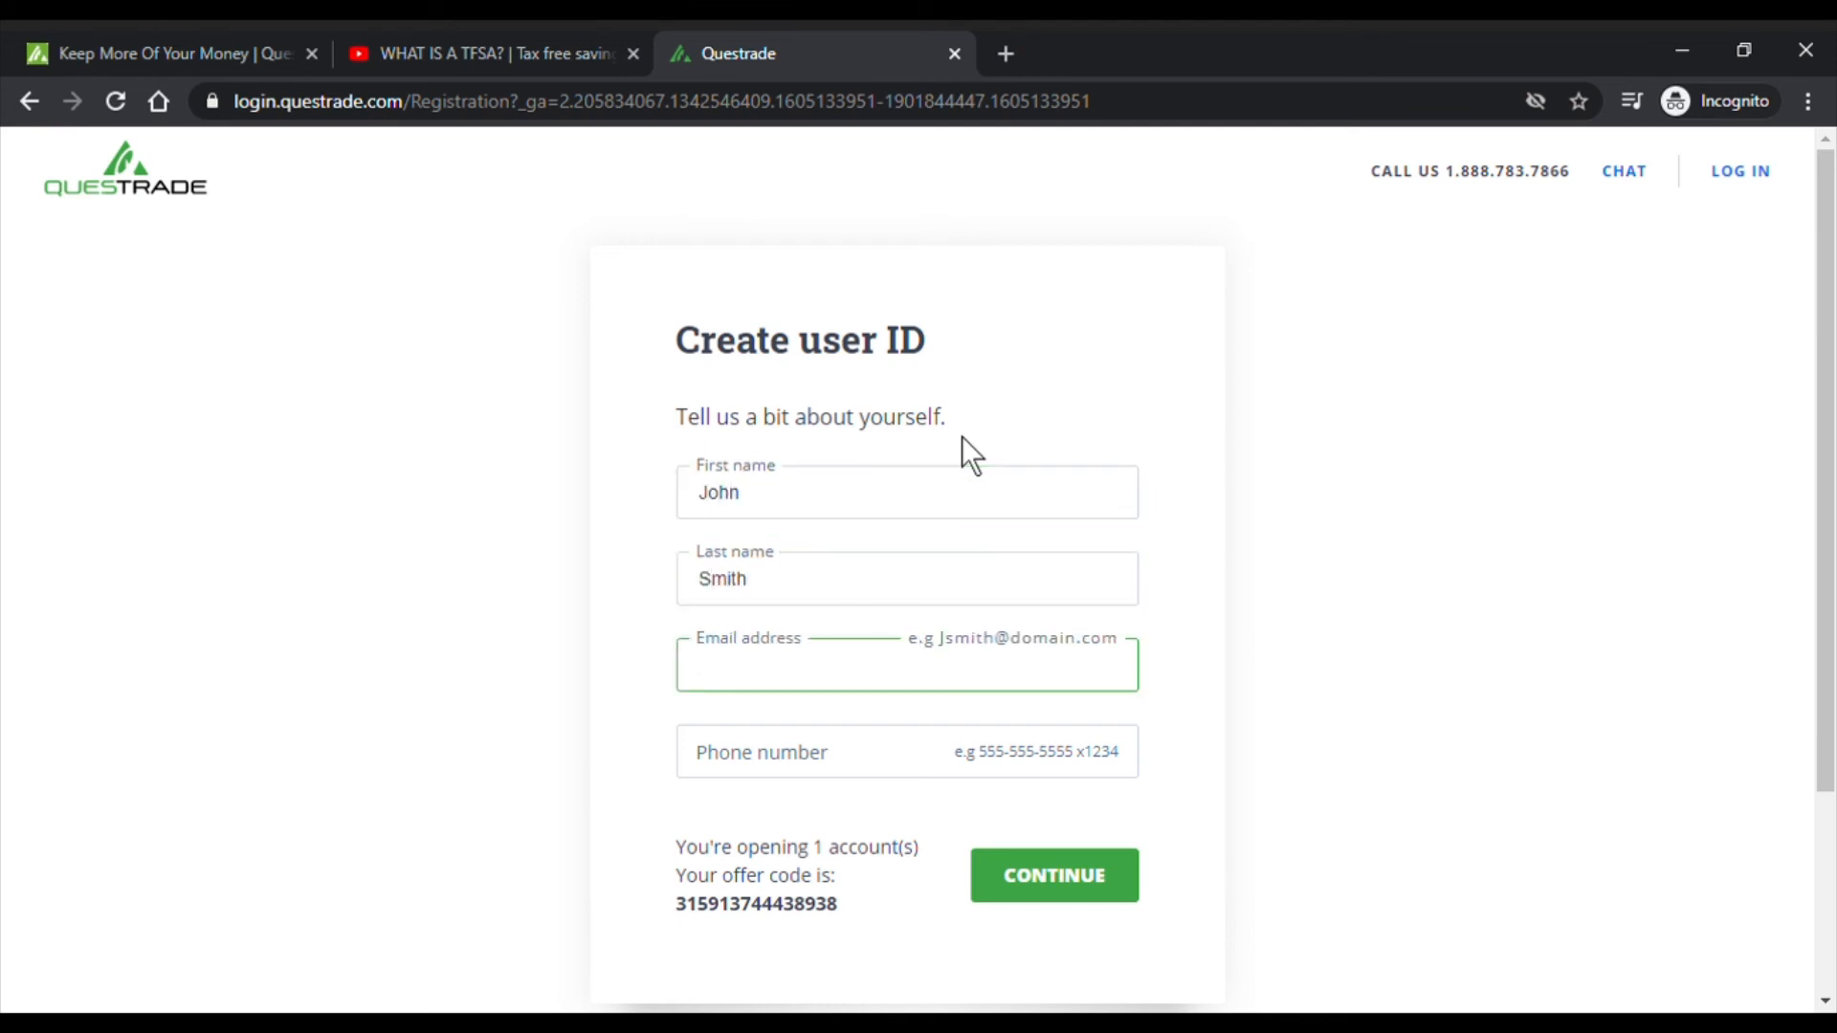
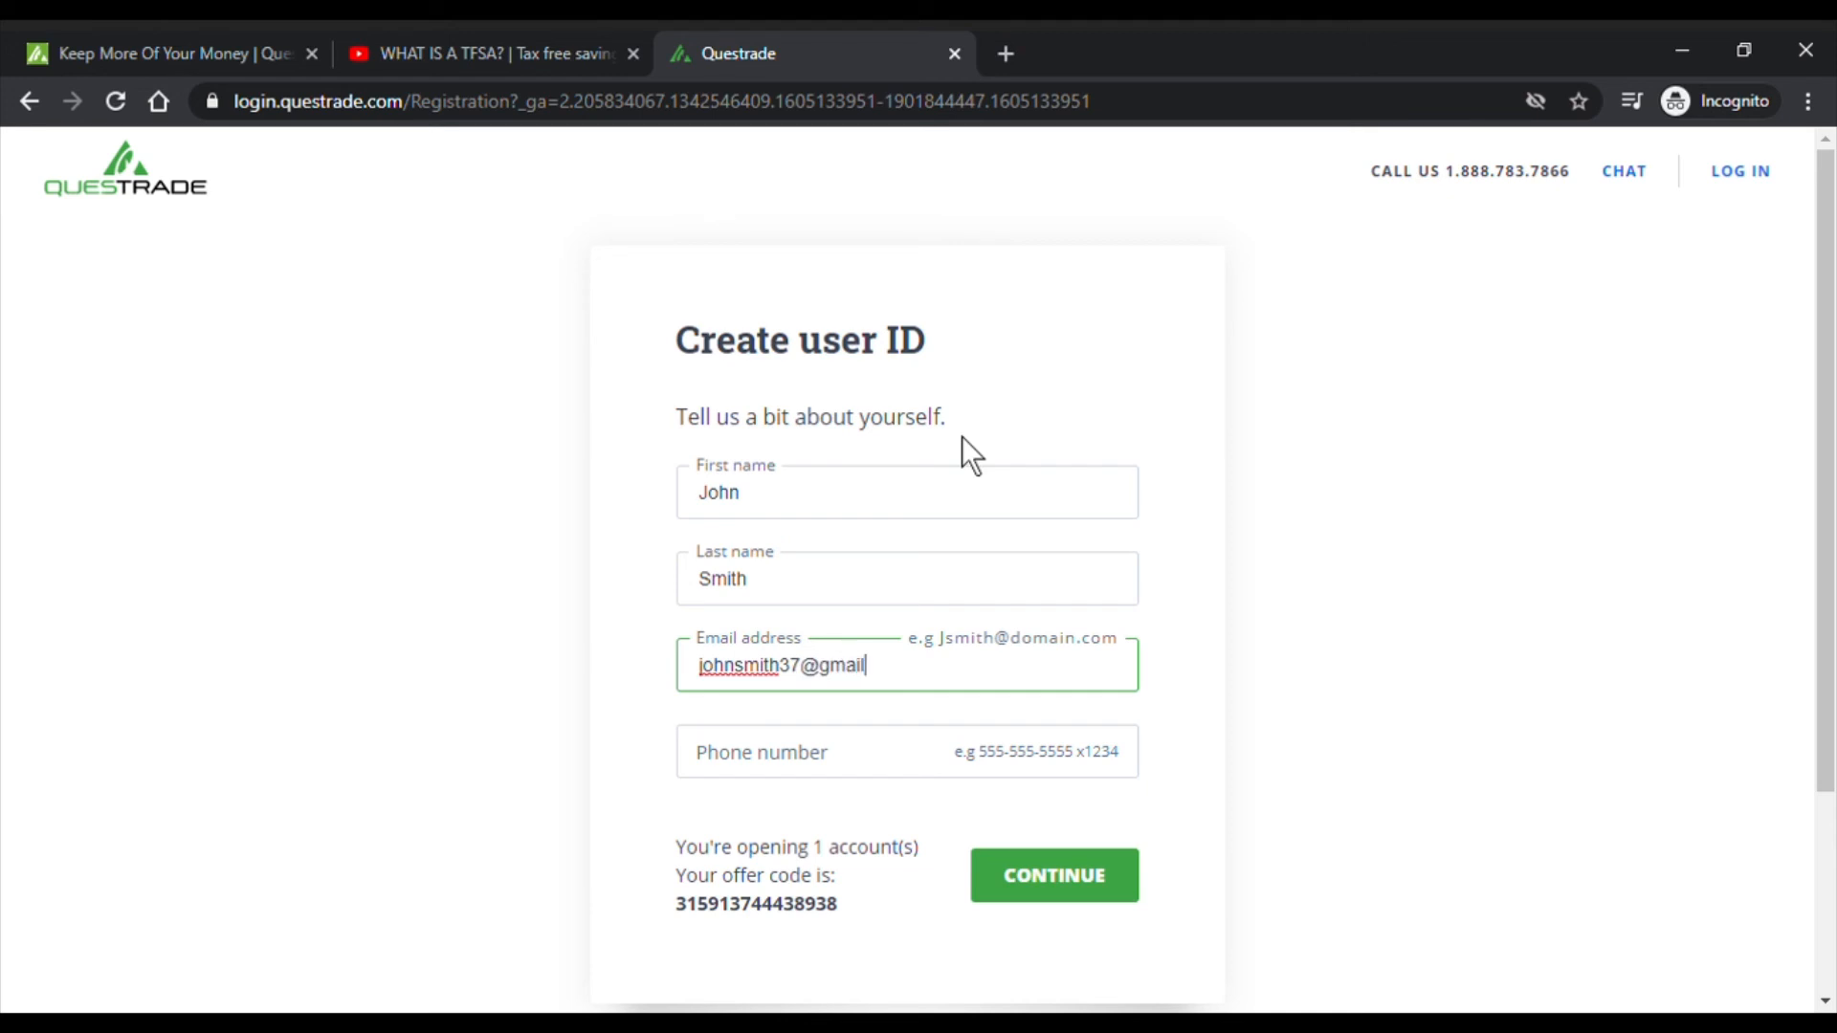
key(Tab)
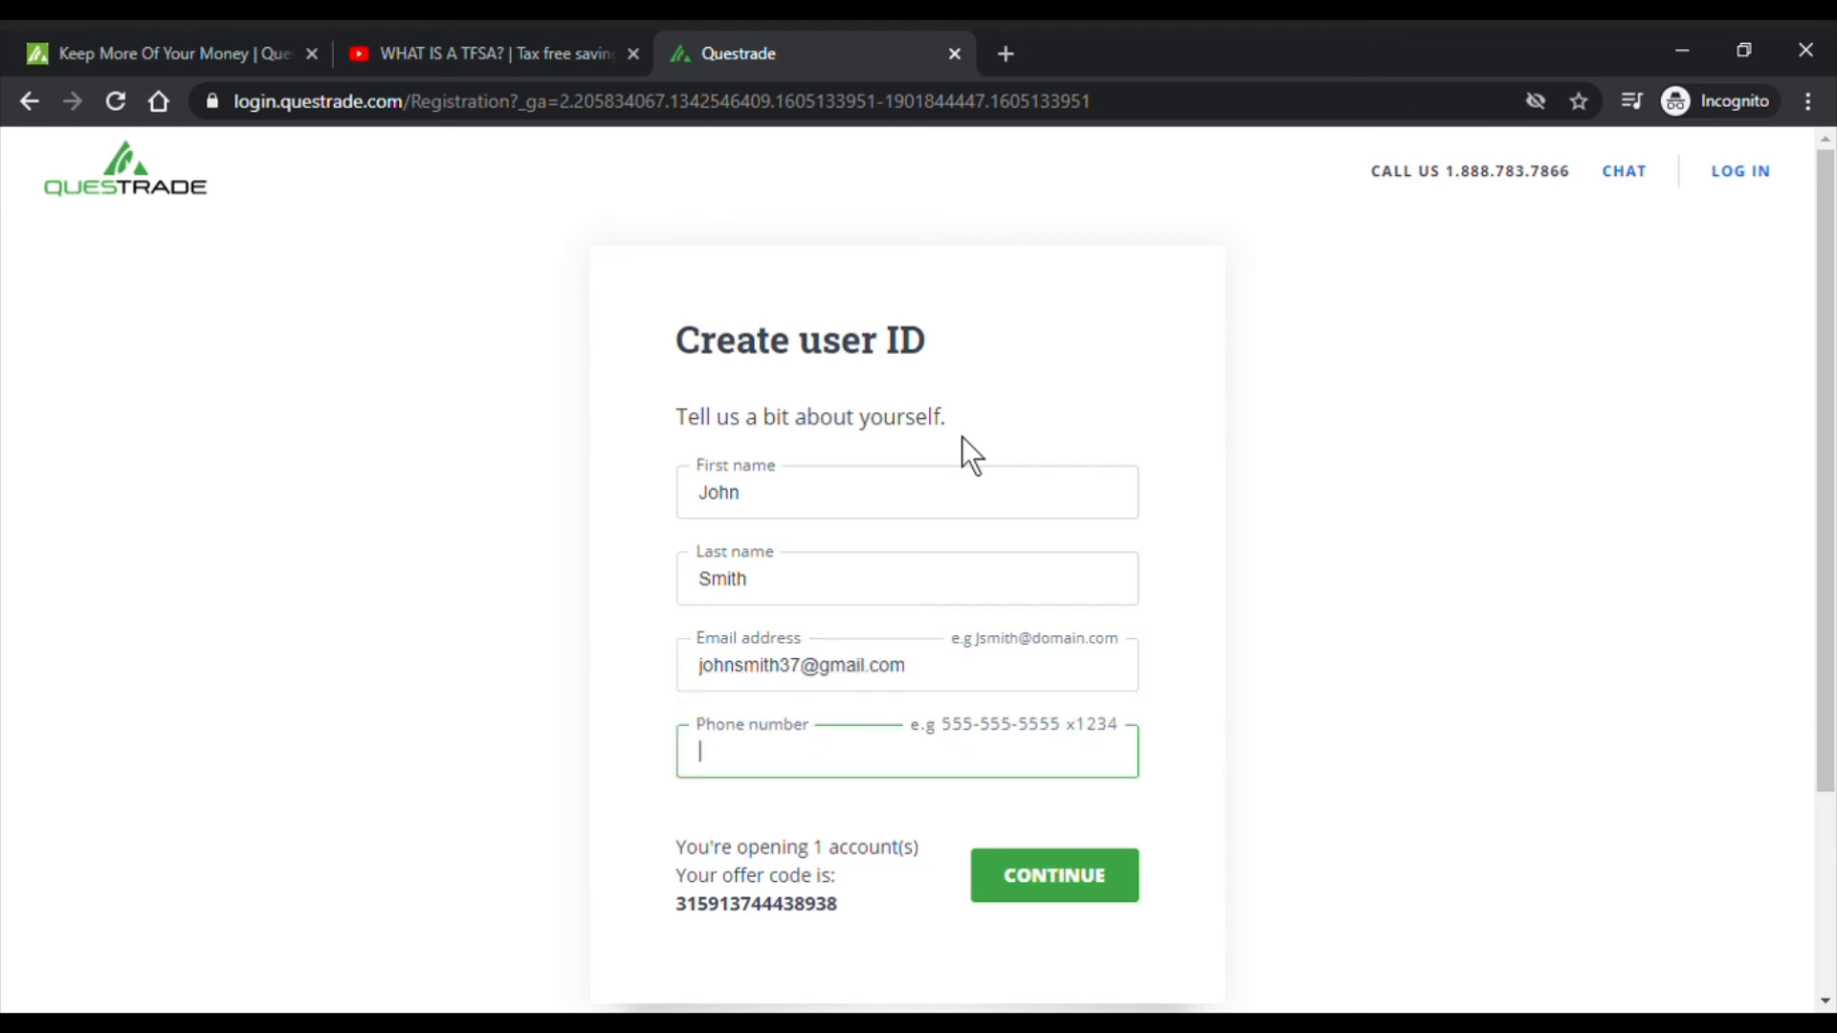
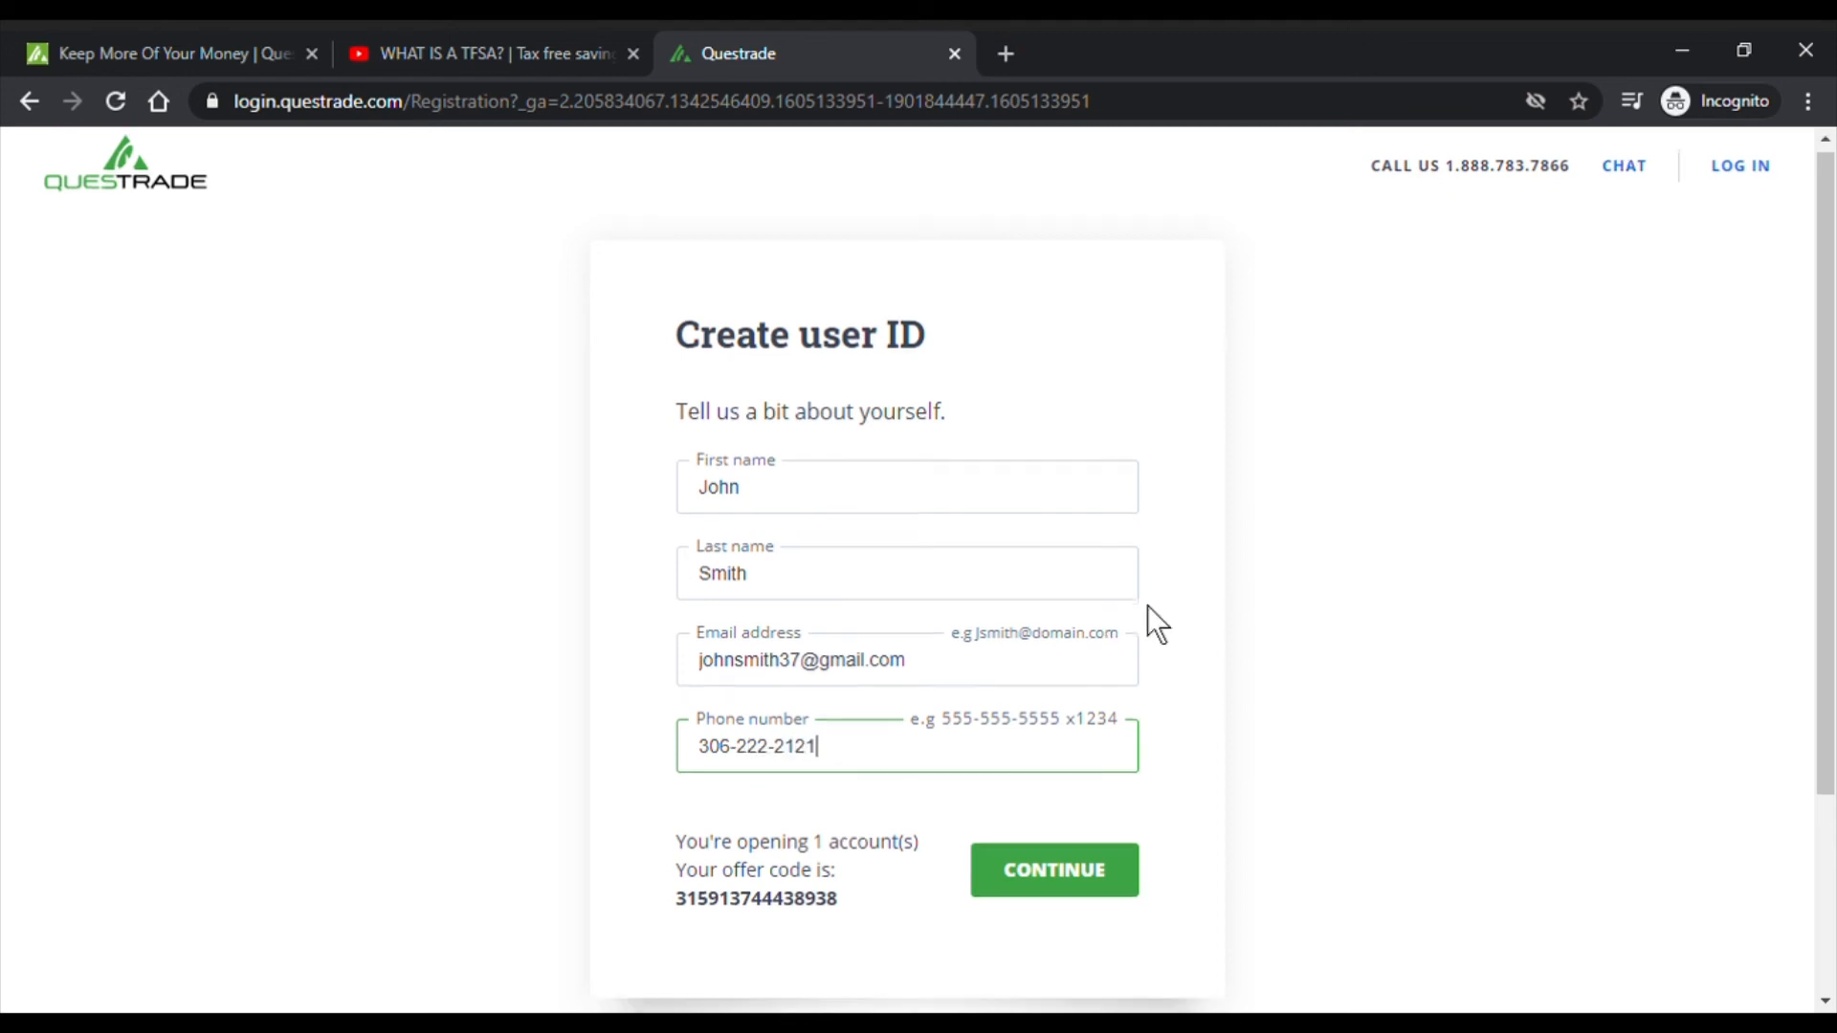
scroll(1168, 670, down, 2)
scroll(1190, 756, up, 2)
click(1138, 878)
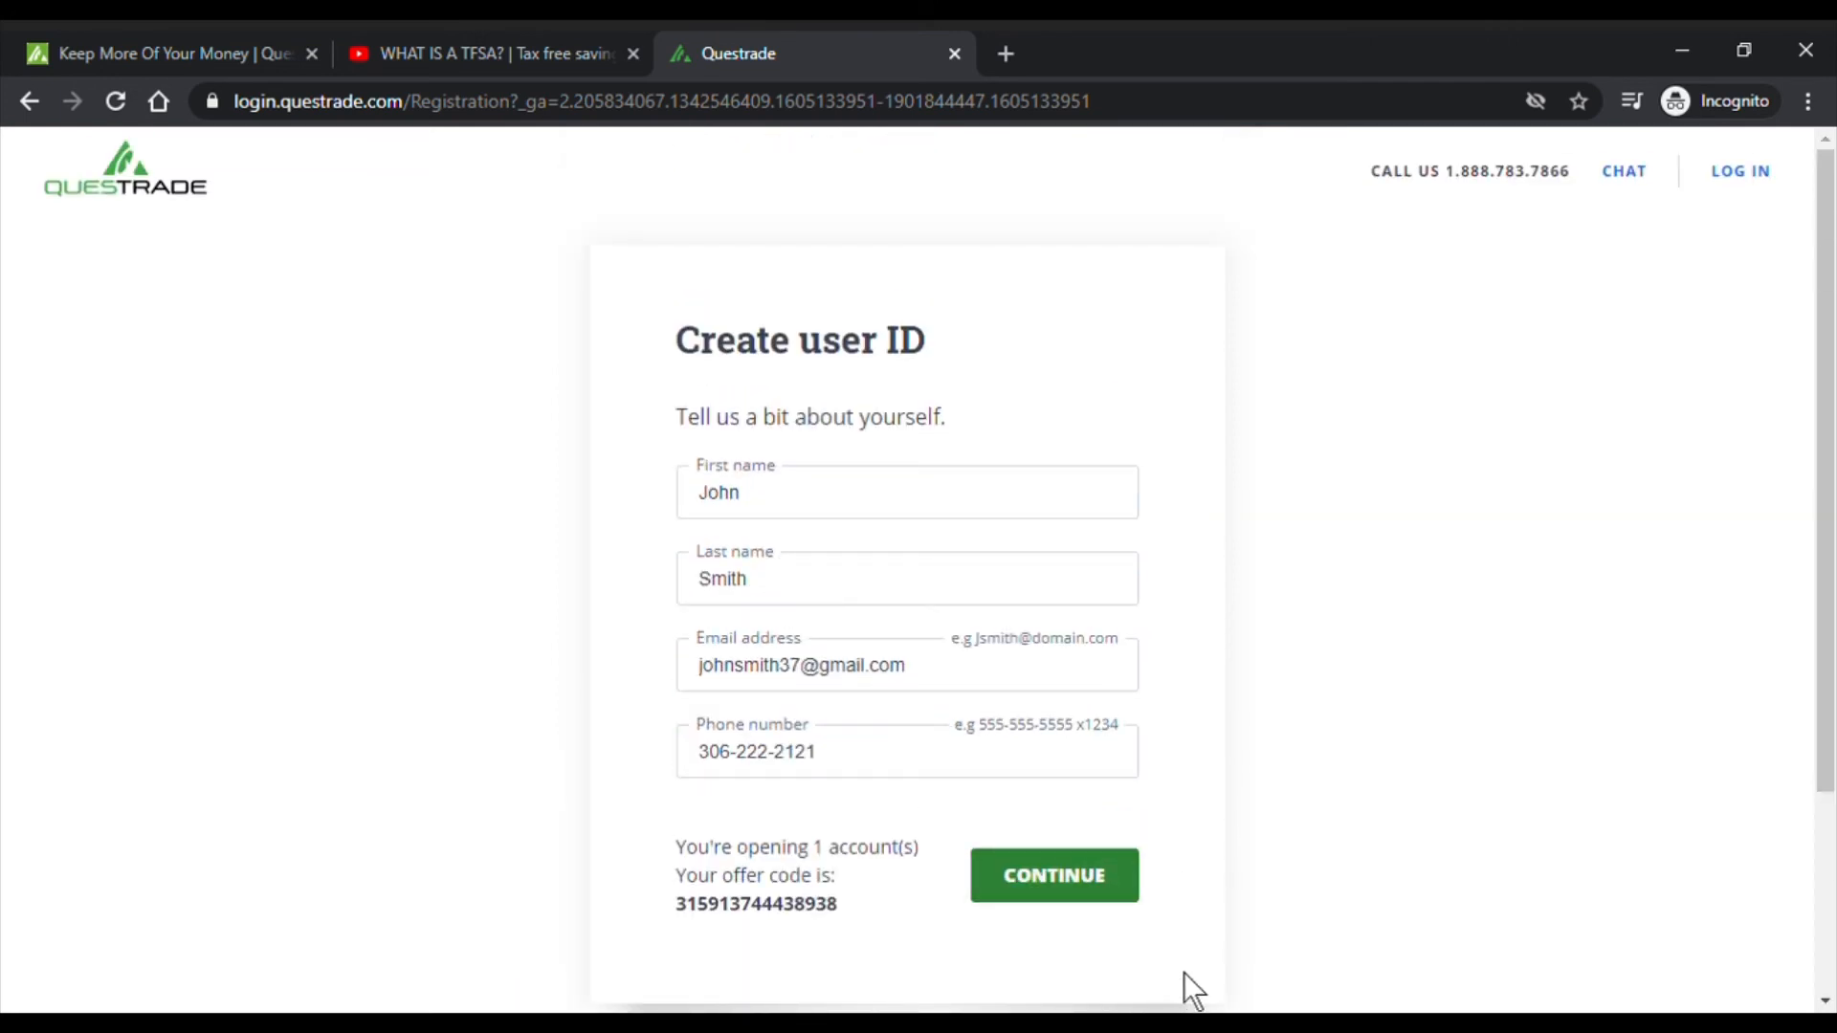
- Submit the contact details, then enter a user ID and a confirmed password
click(1136, 877)
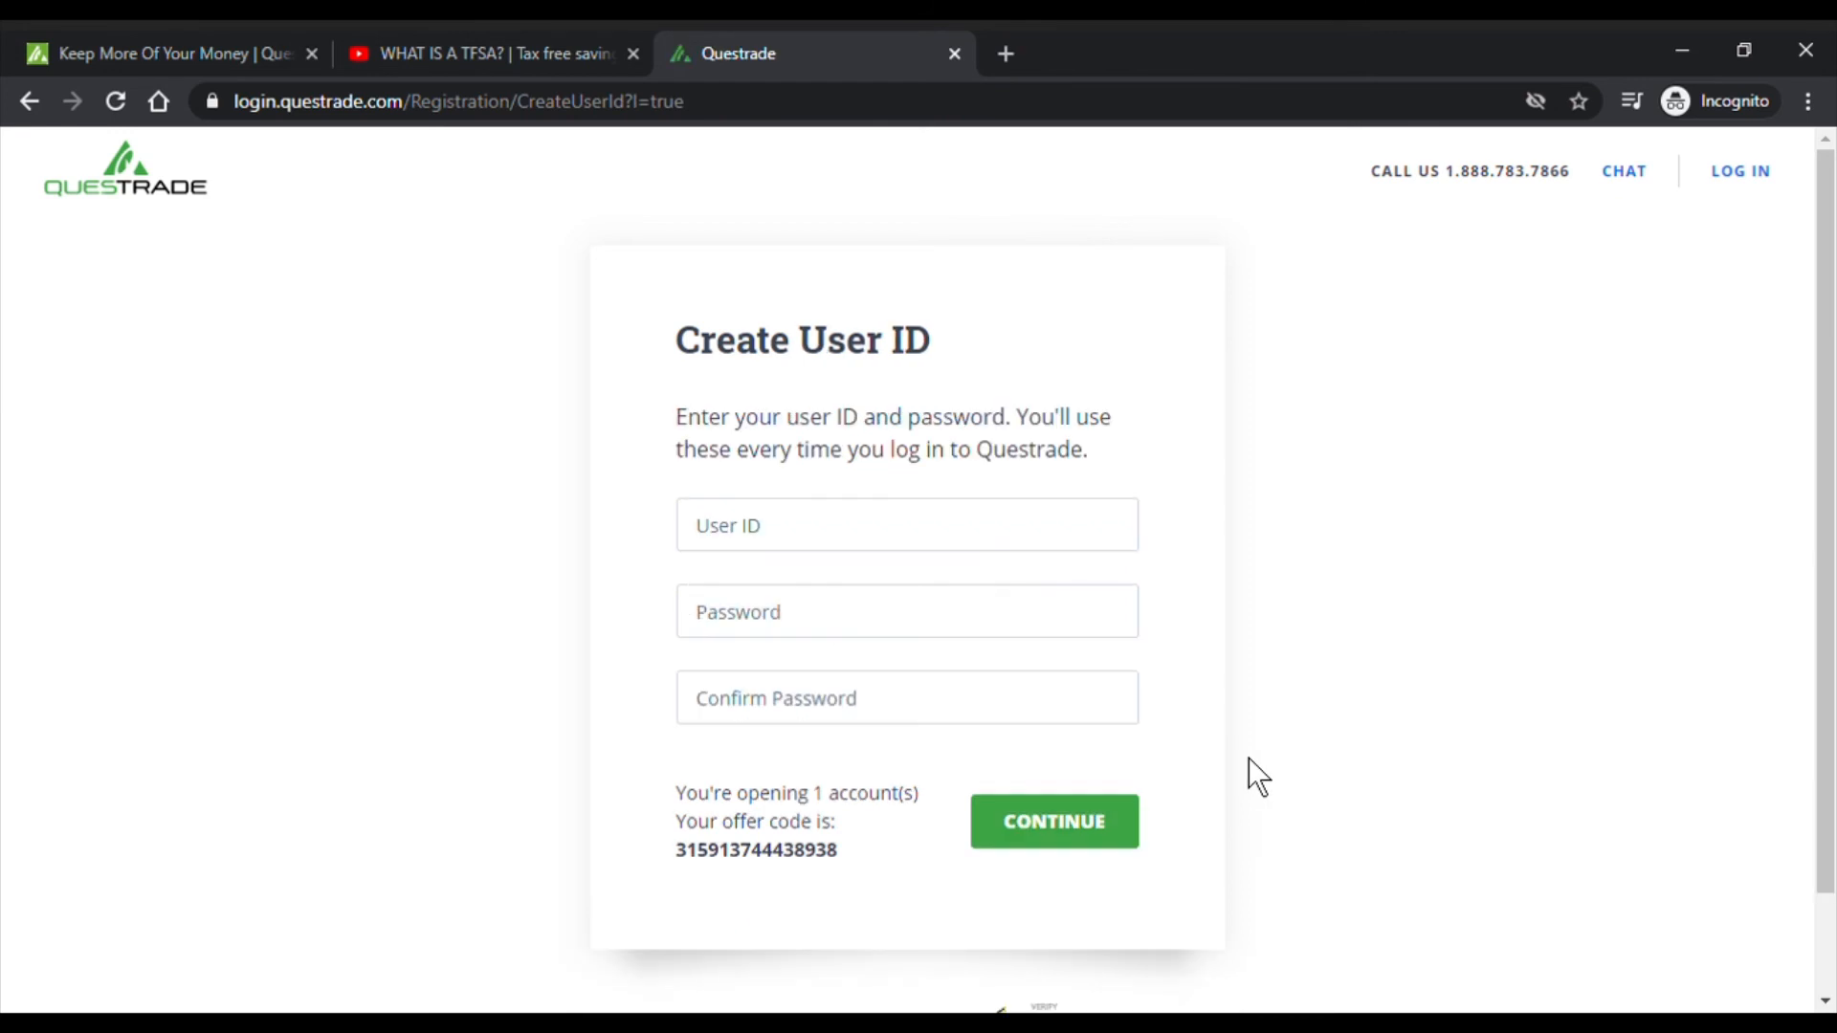
click(994, 554)
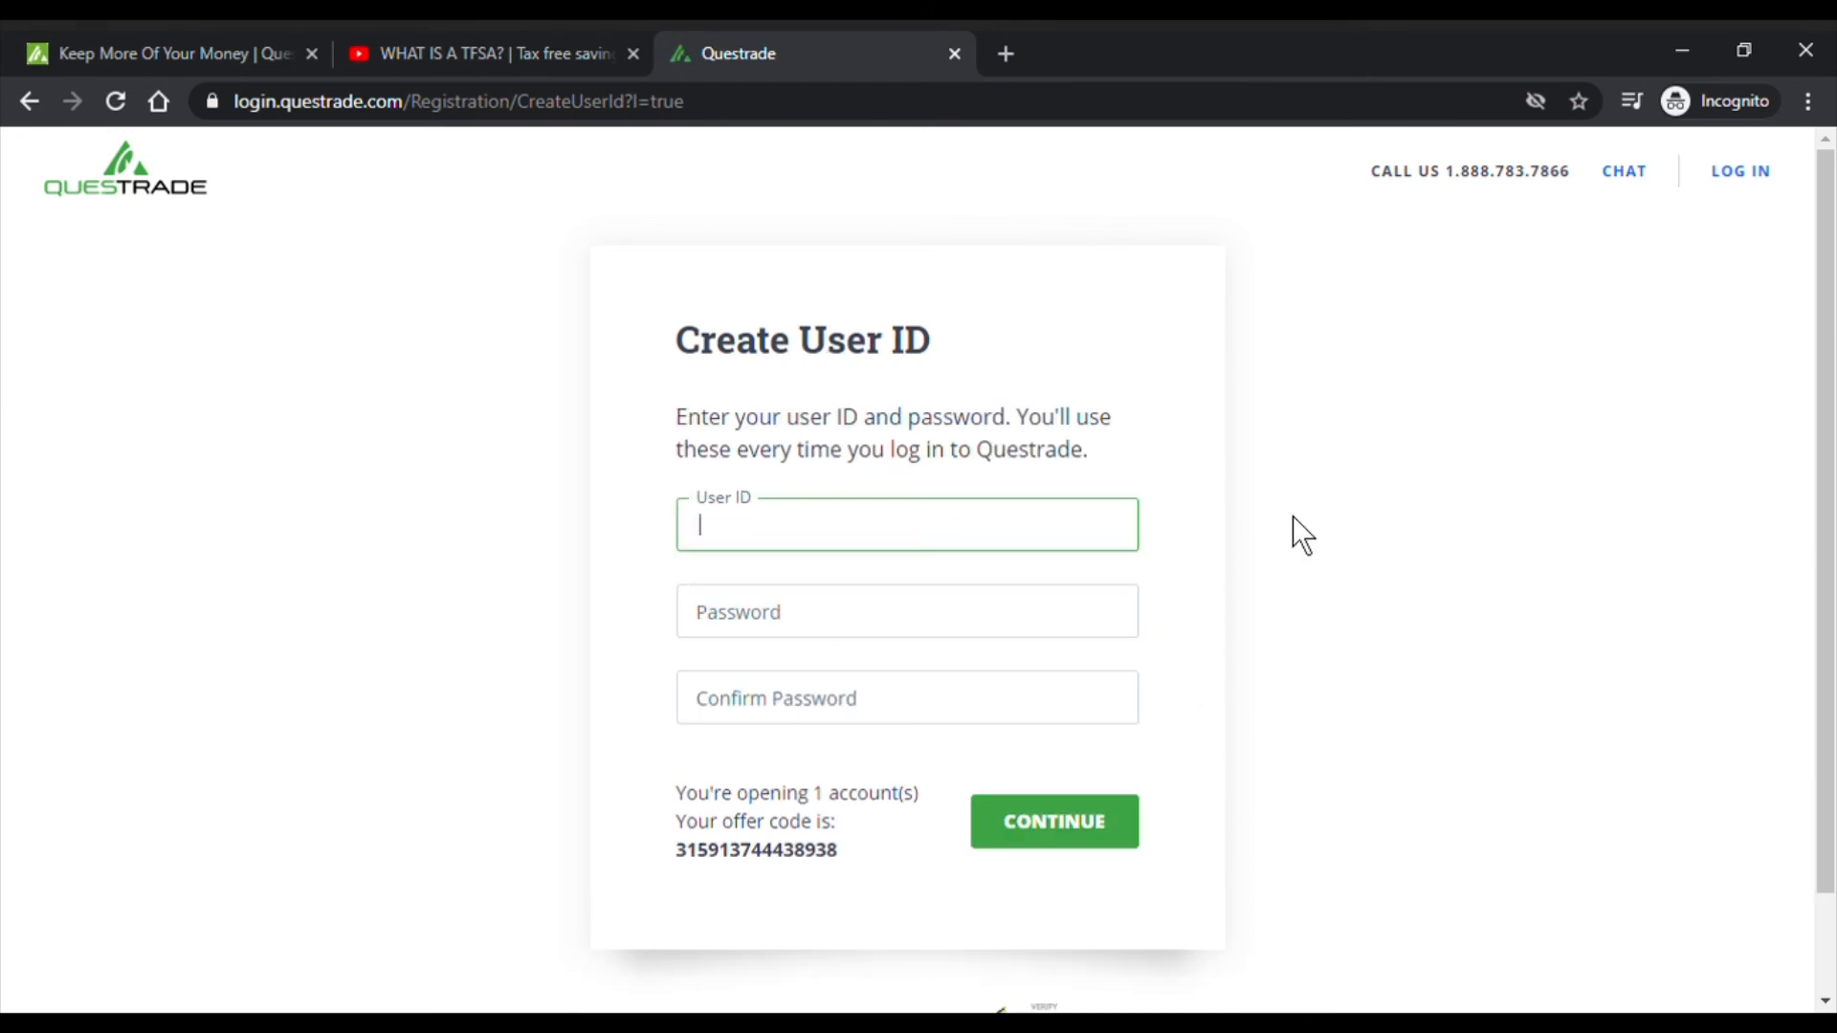
click(941, 635)
text(••••••••••)
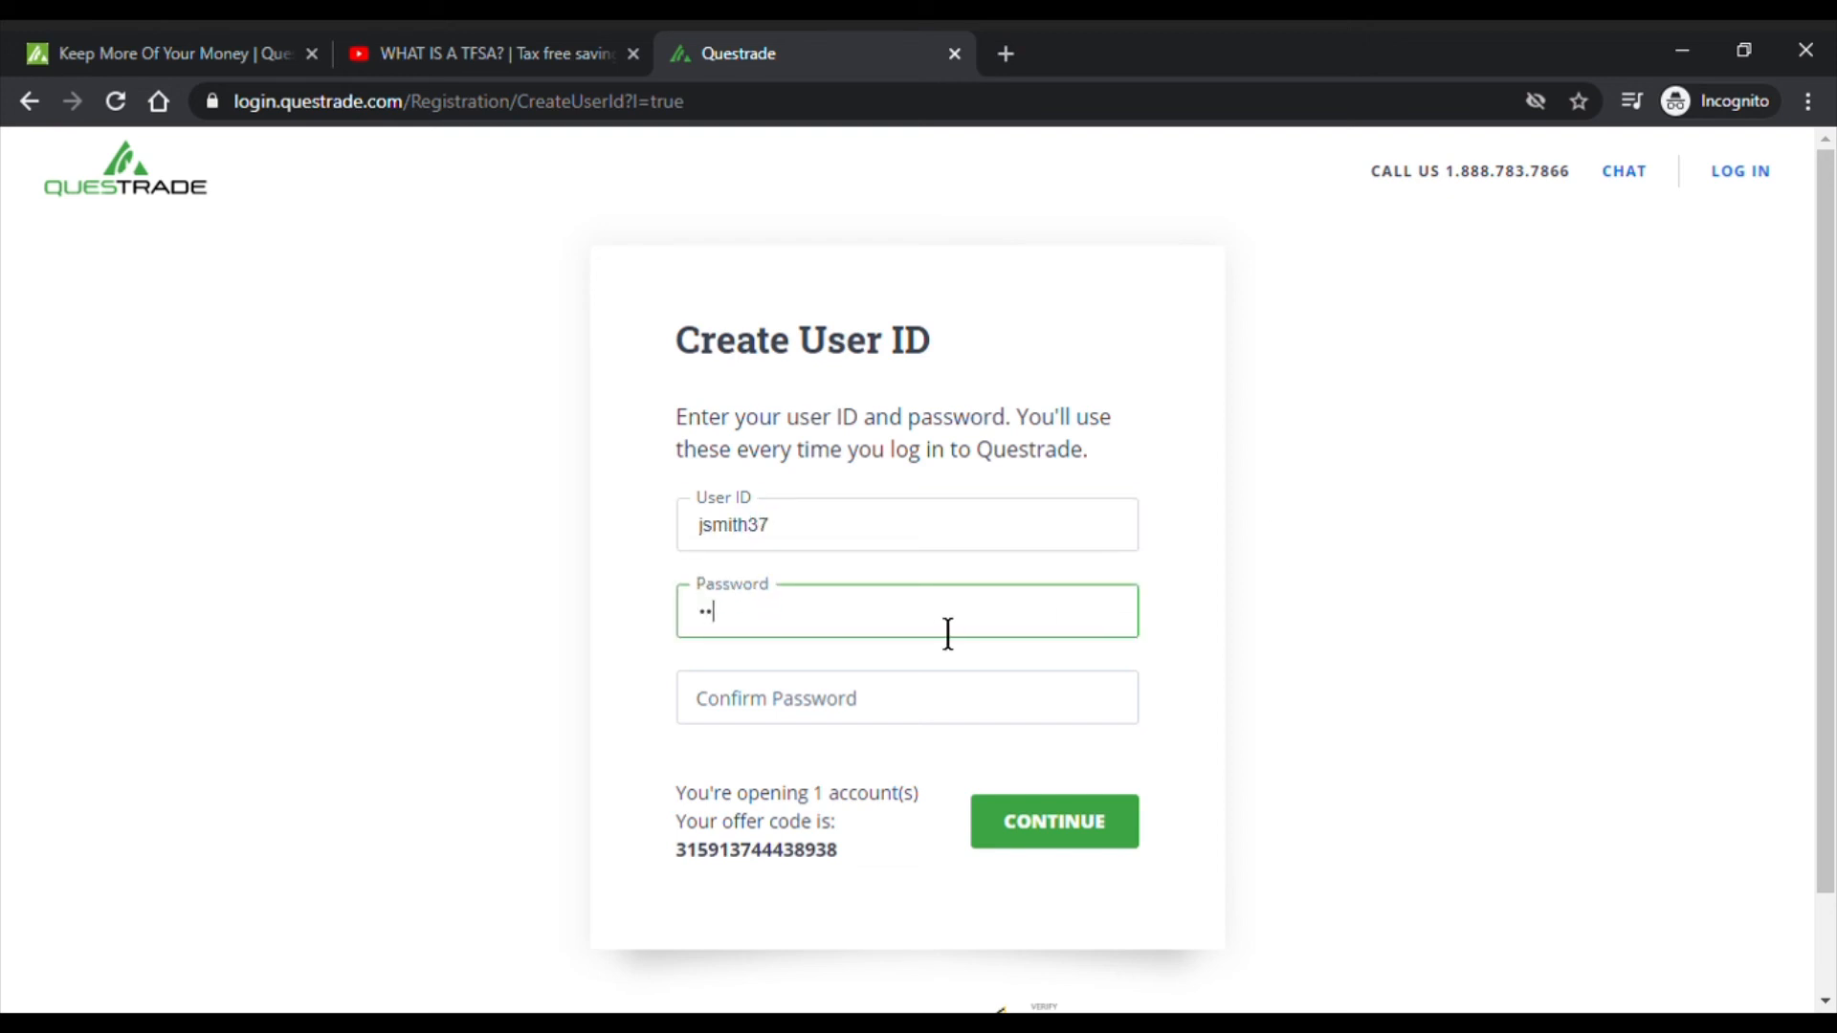
key(Tab)
text(••••••••••)
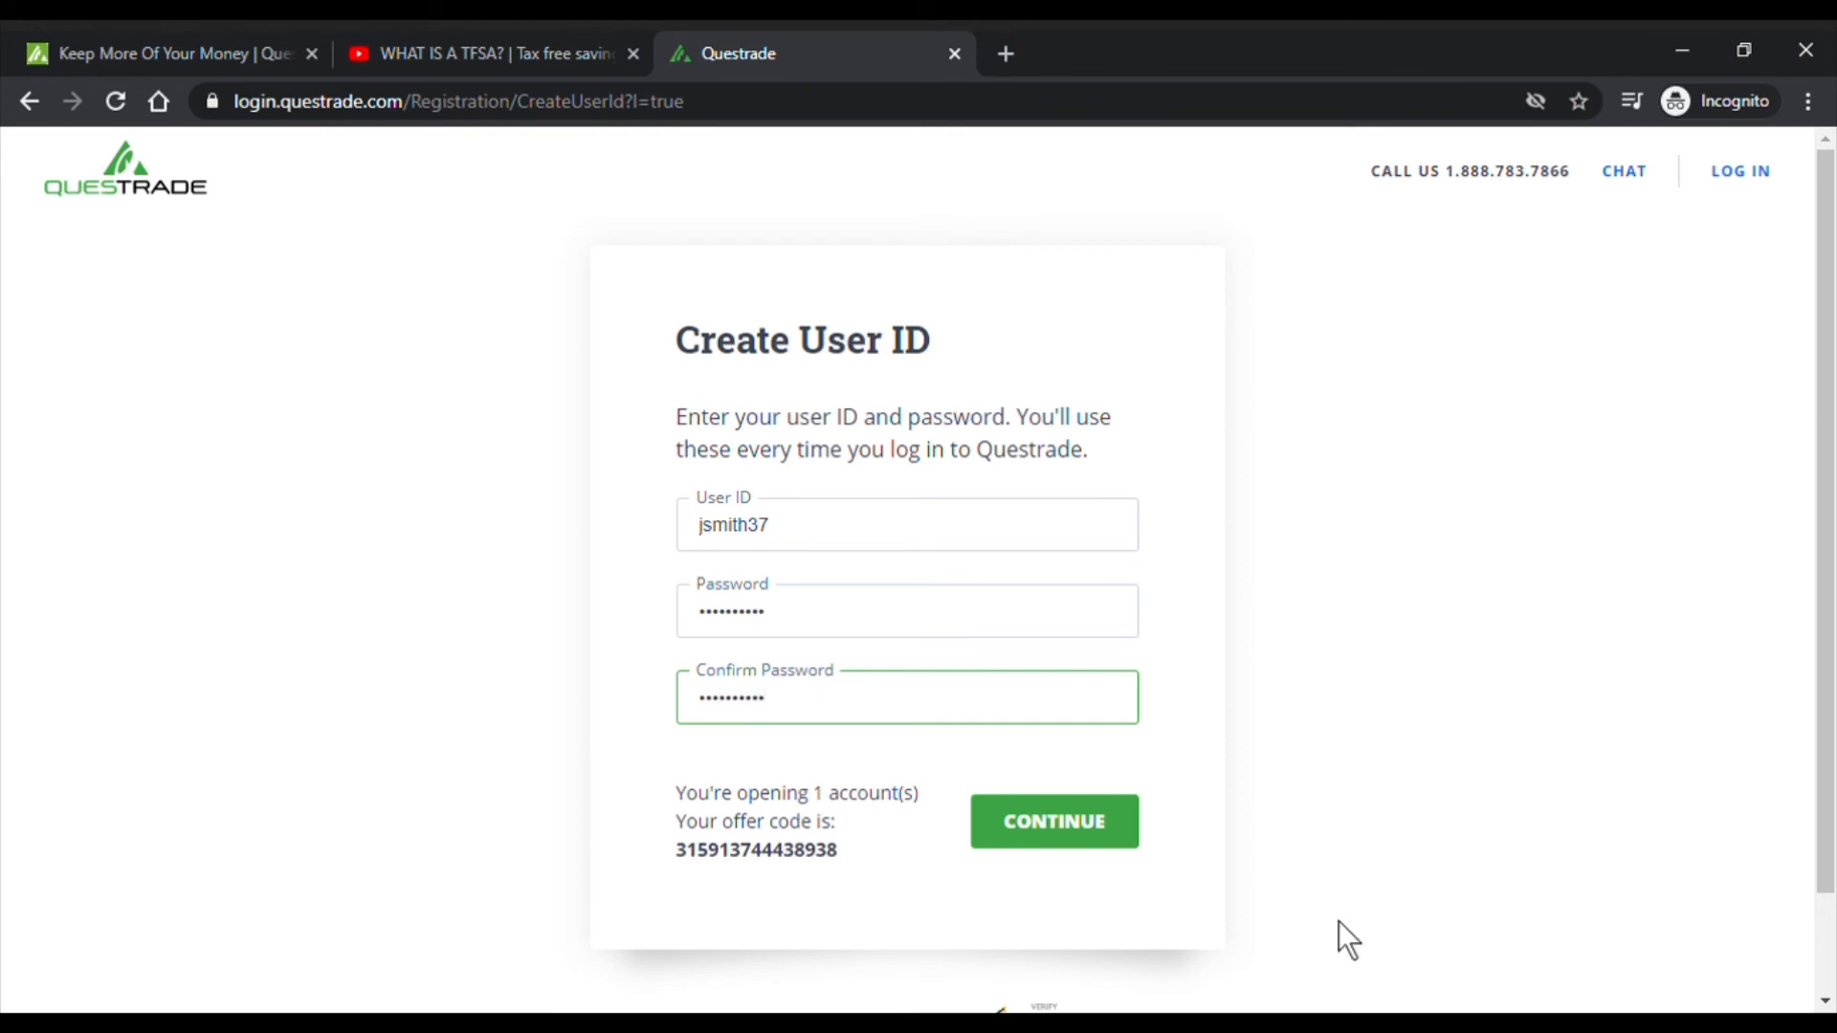
click(1097, 825)
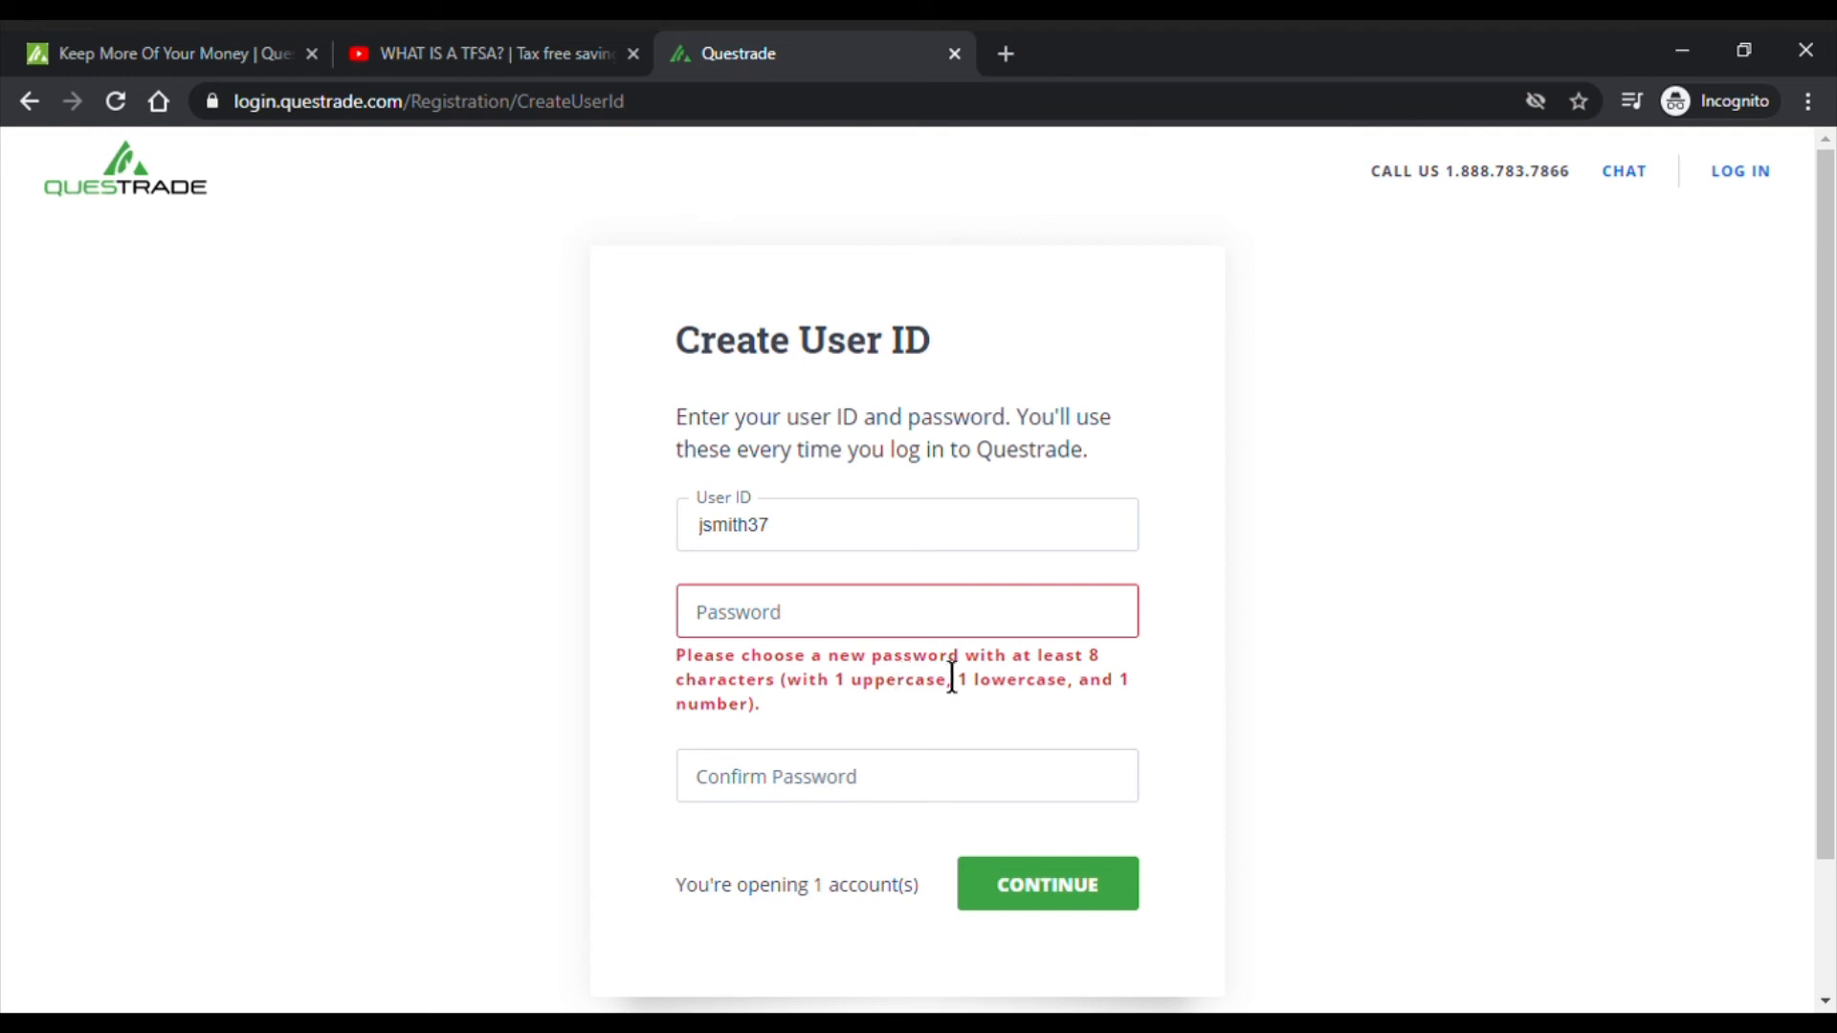
- After the password is rejected, retype and confirm a new password and resubmit
click(905, 620)
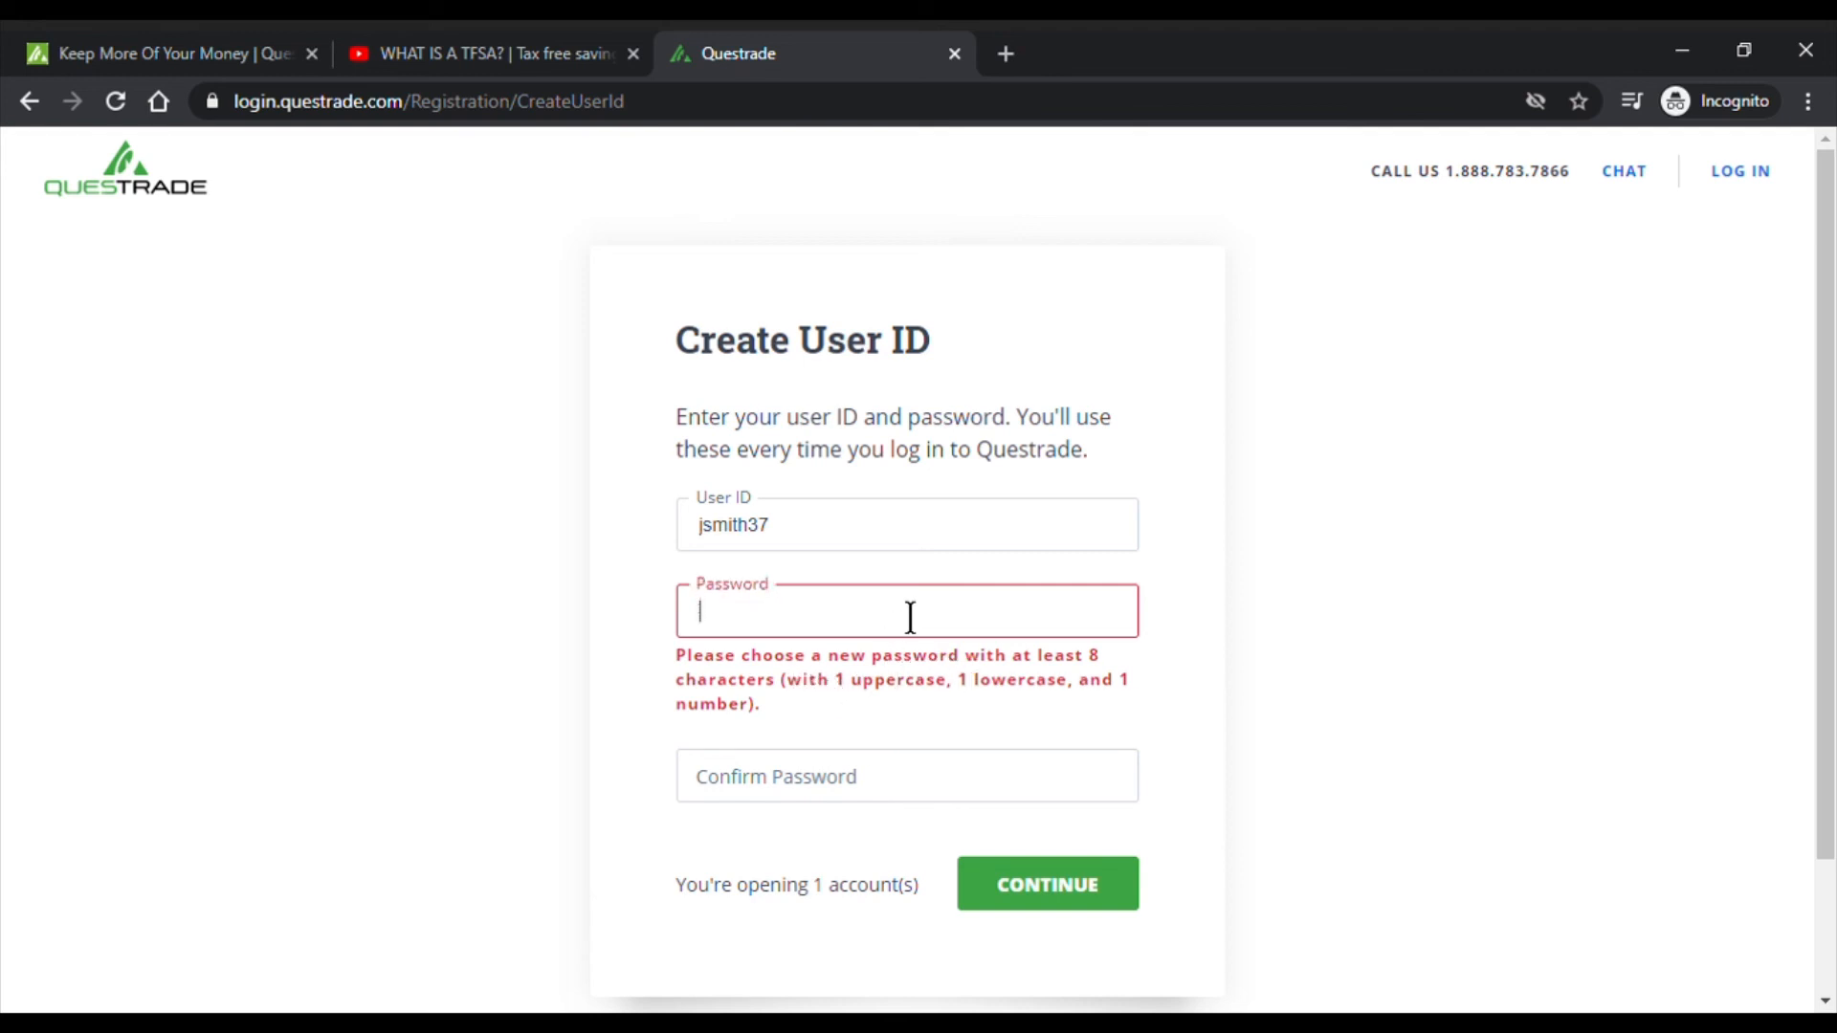
click(1232, 545)
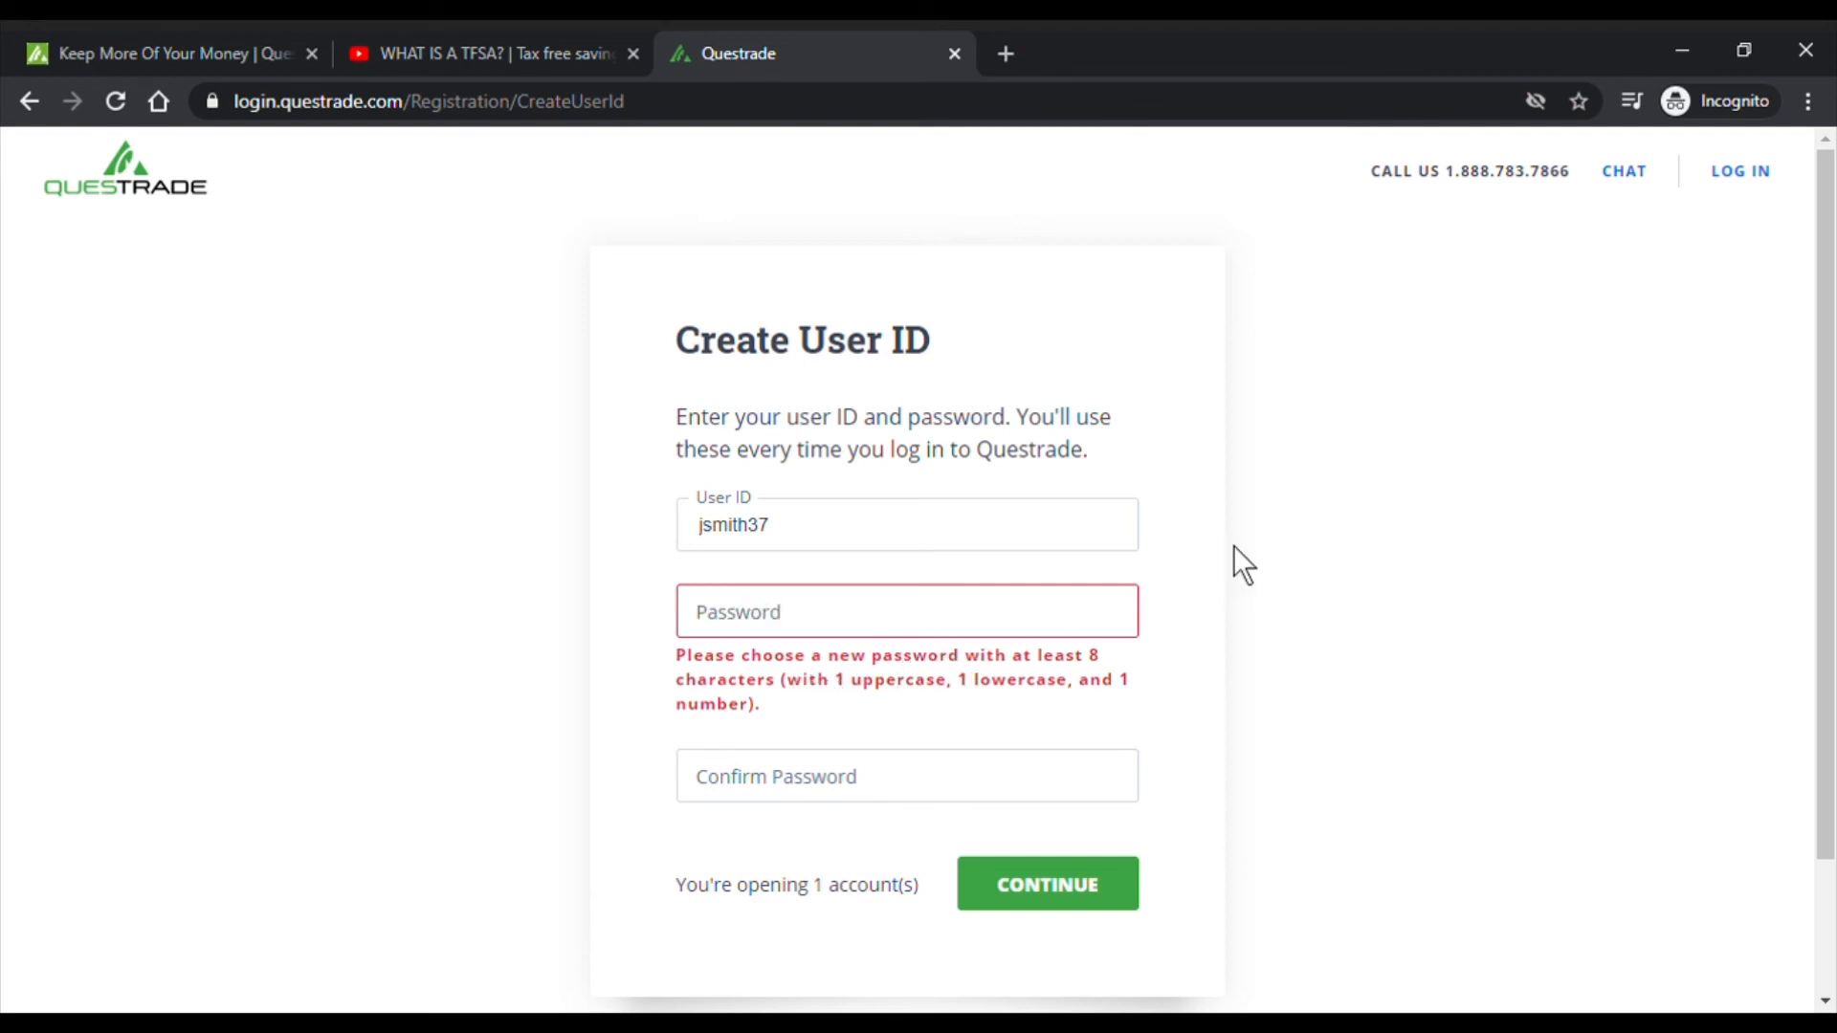
click(1058, 615)
text(•)
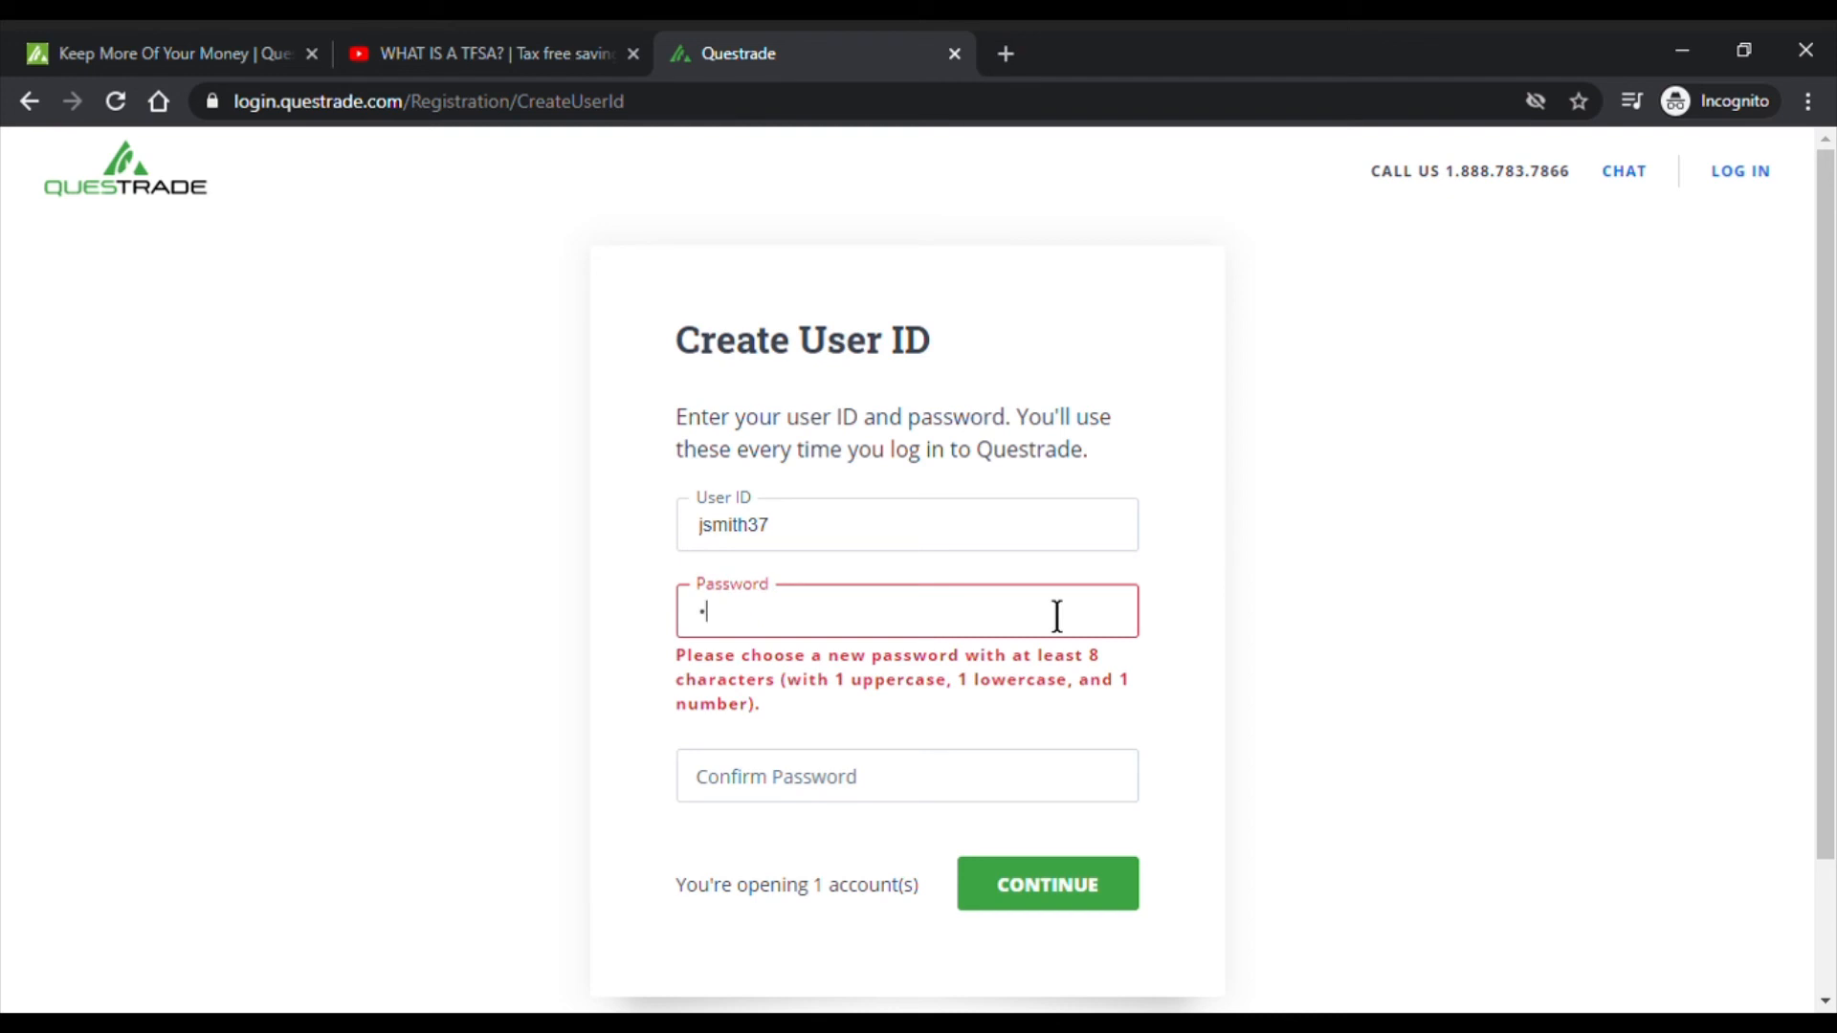
text(•••••••••)
key(Tab)
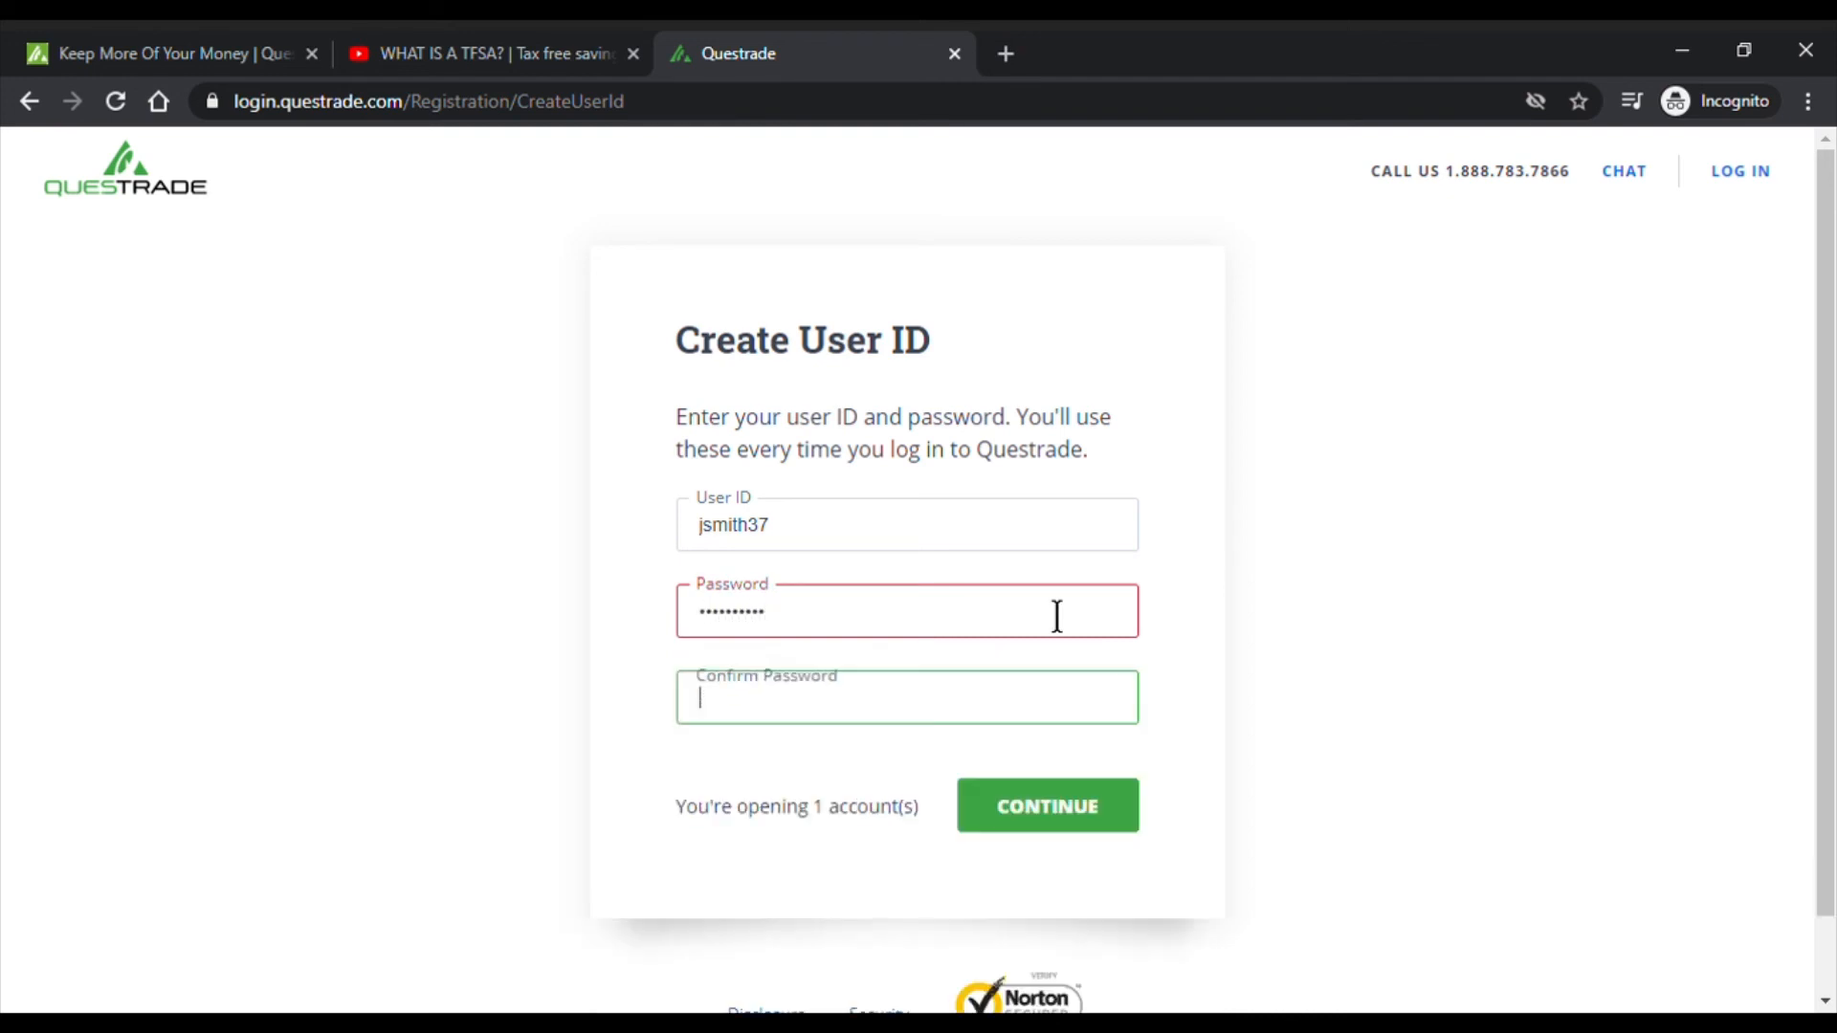
text(••••••••)
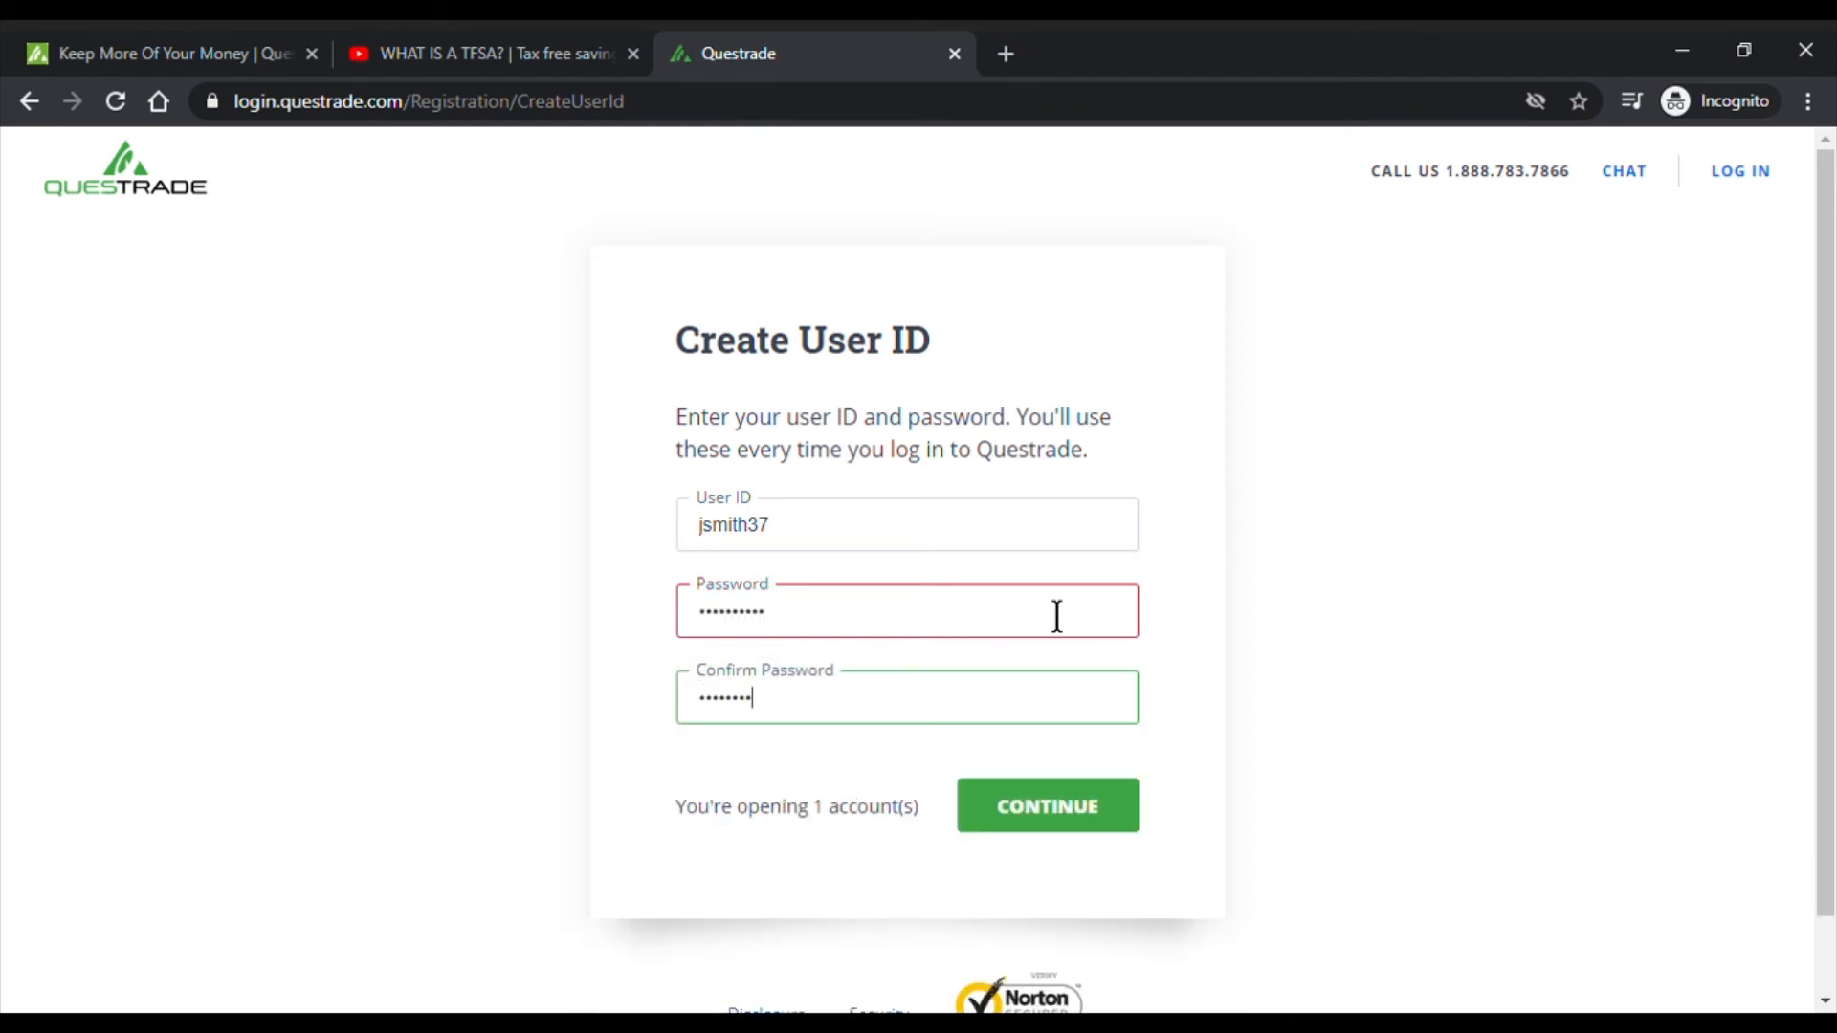
text(••)
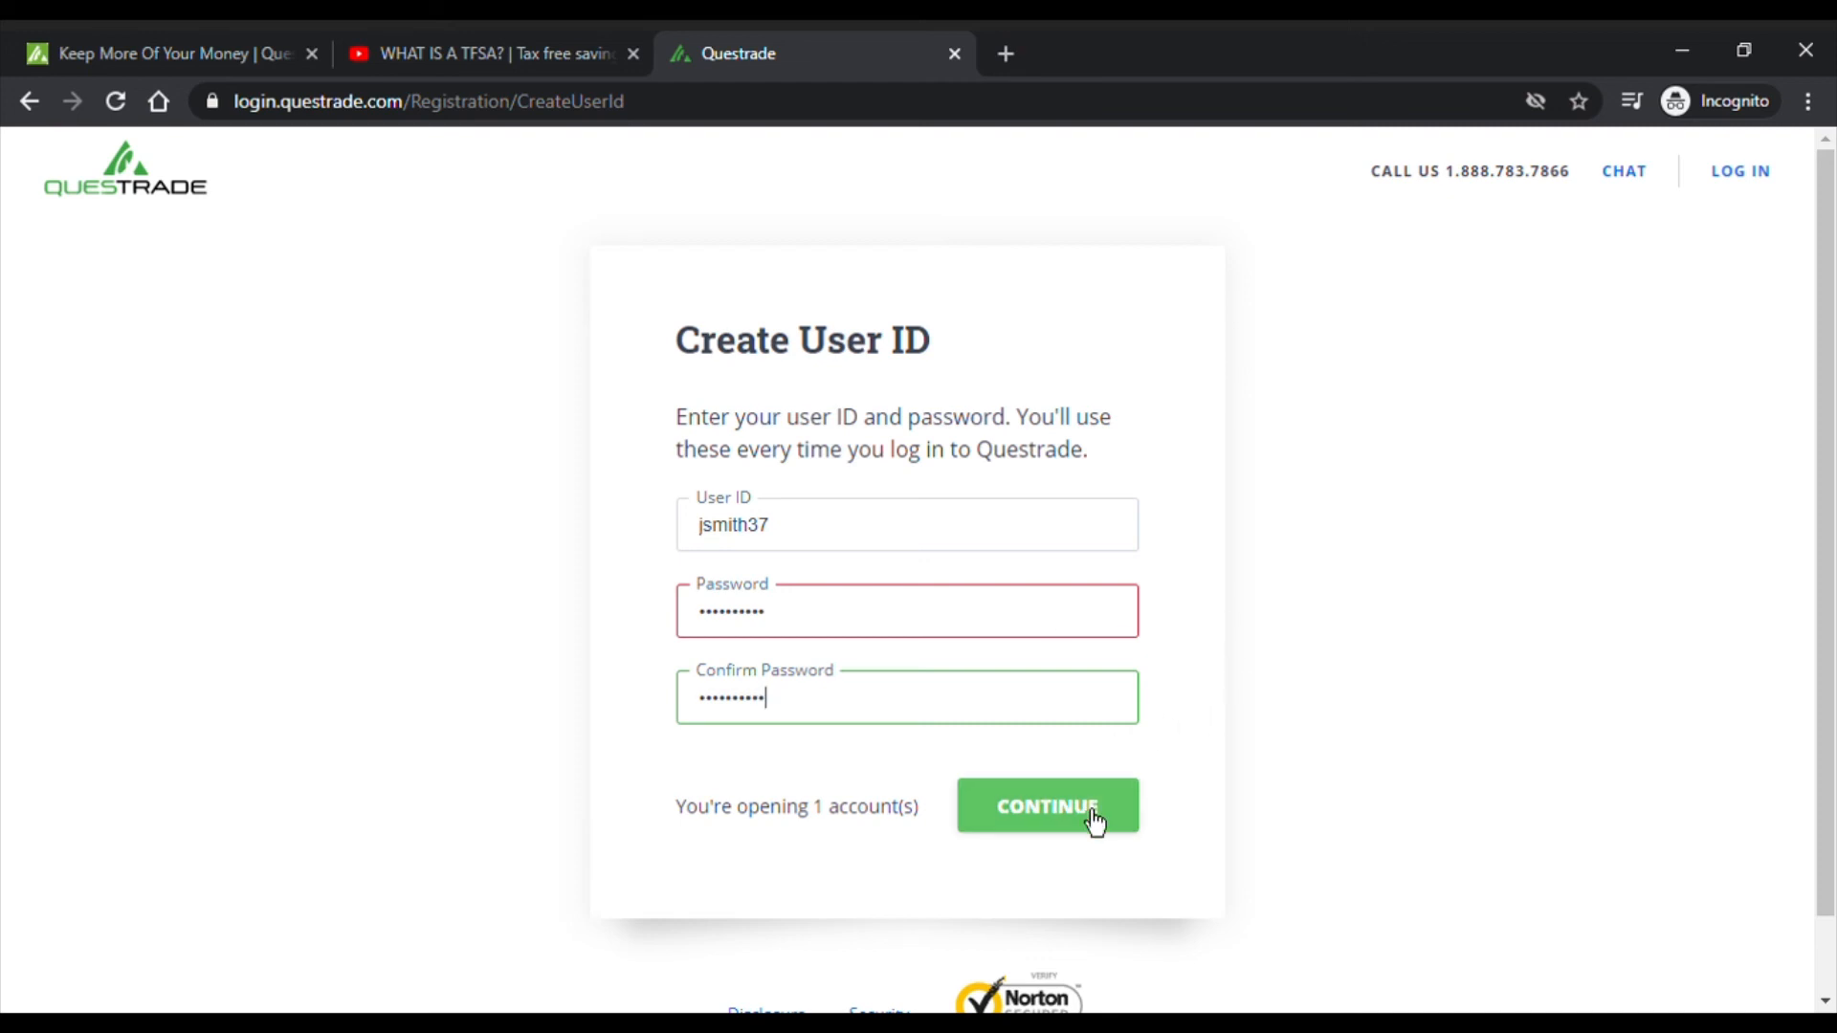
click(1094, 821)
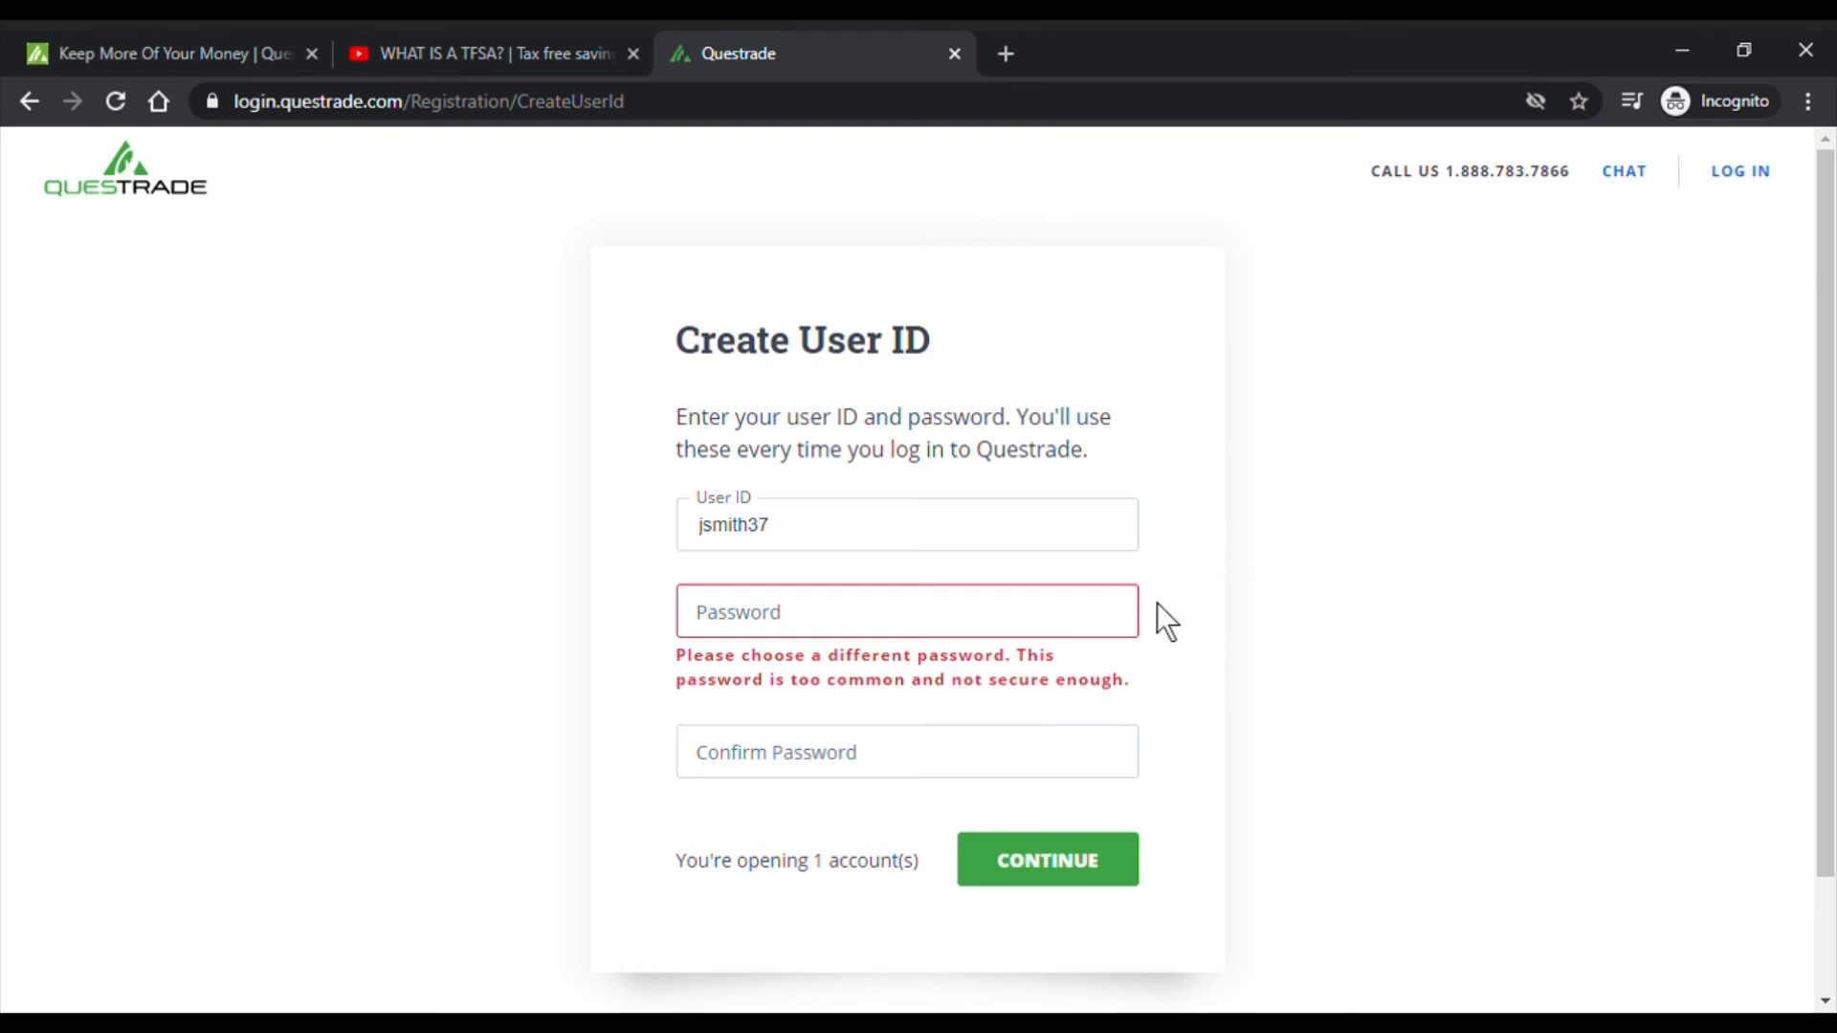
- Enter a different, stronger password and submit the sign-up form
scroll(1204, 605, down, 2)
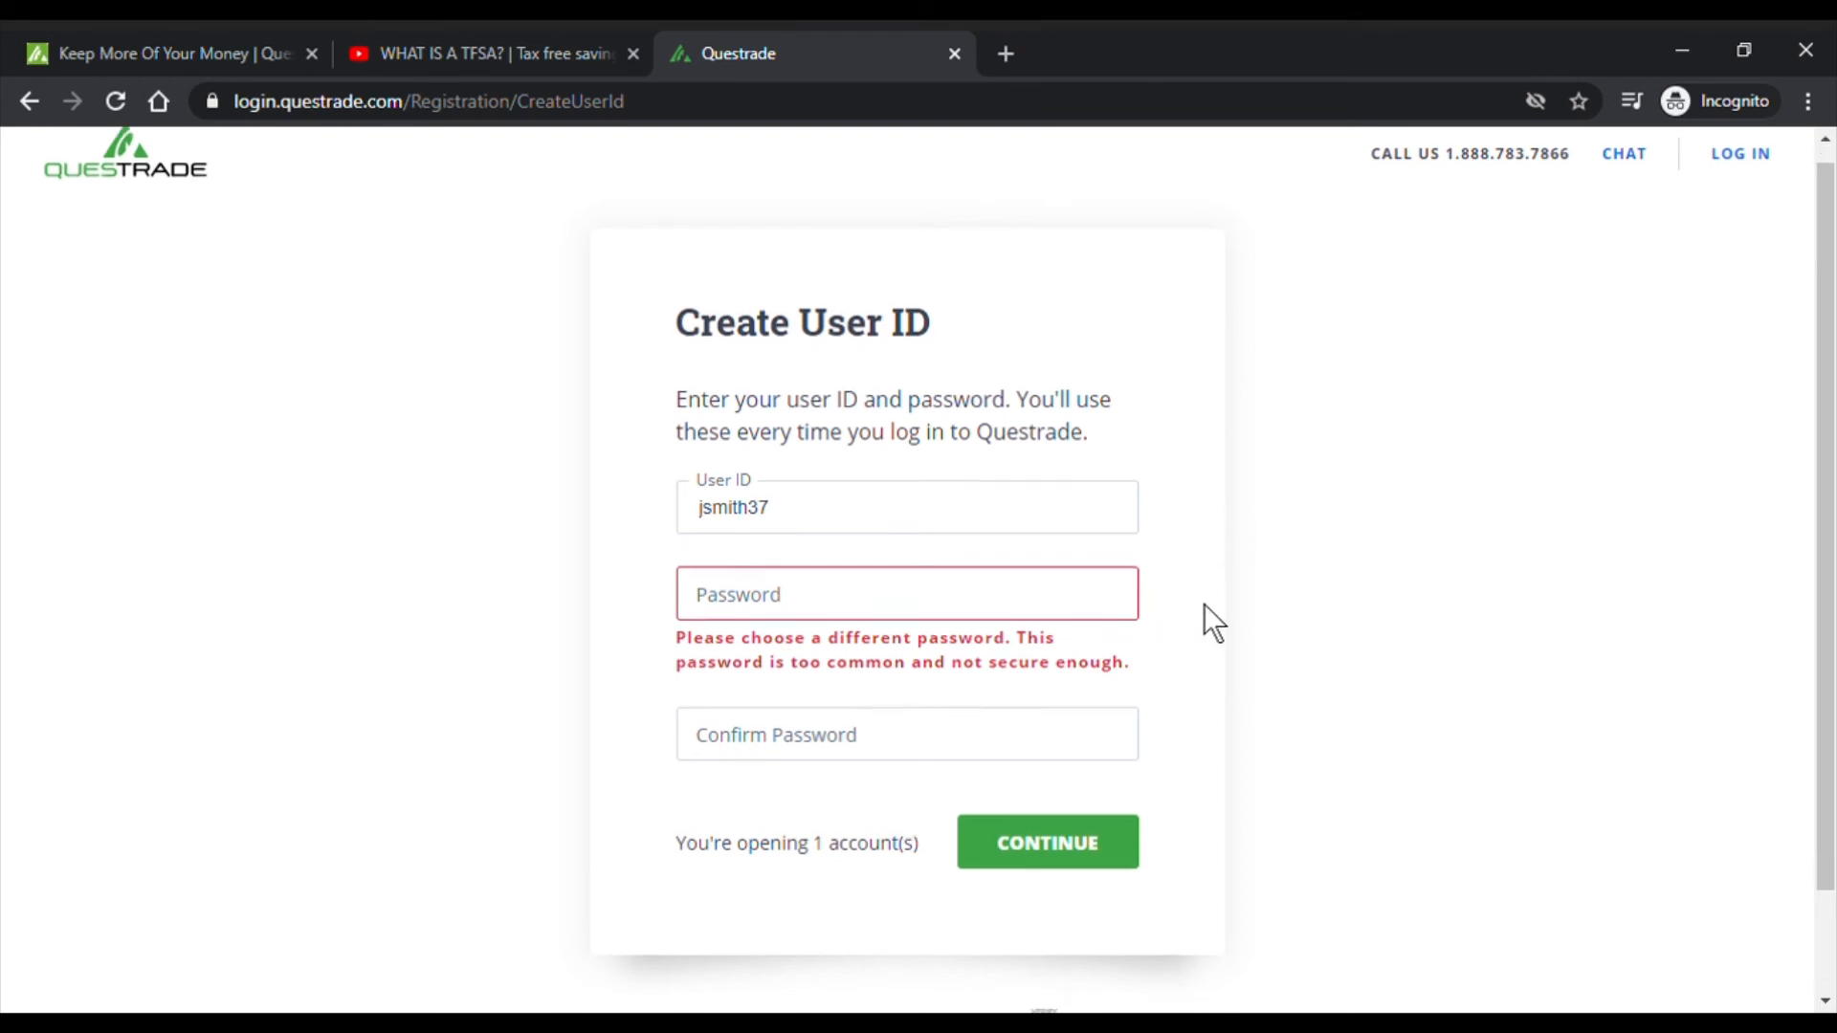
scroll(1204, 603, up, 2)
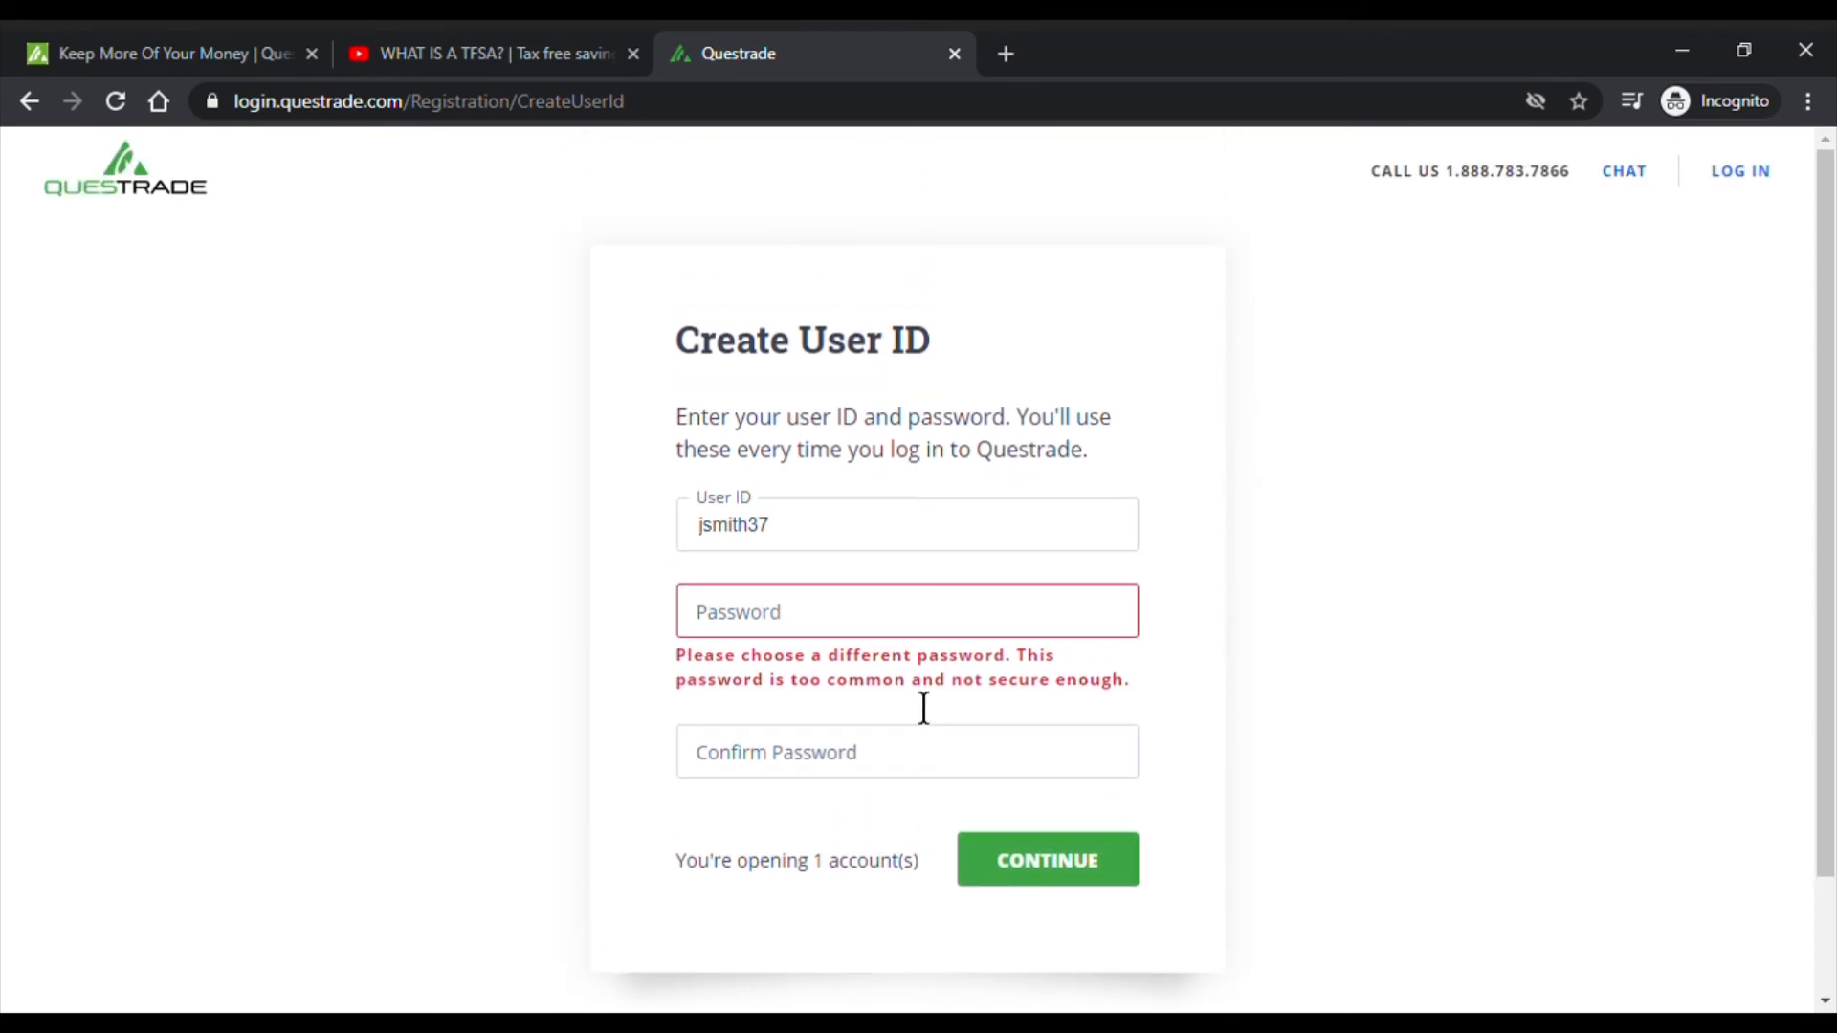
click(917, 632)
text(•••••••••)
key(Tab)
text(•••••••••)
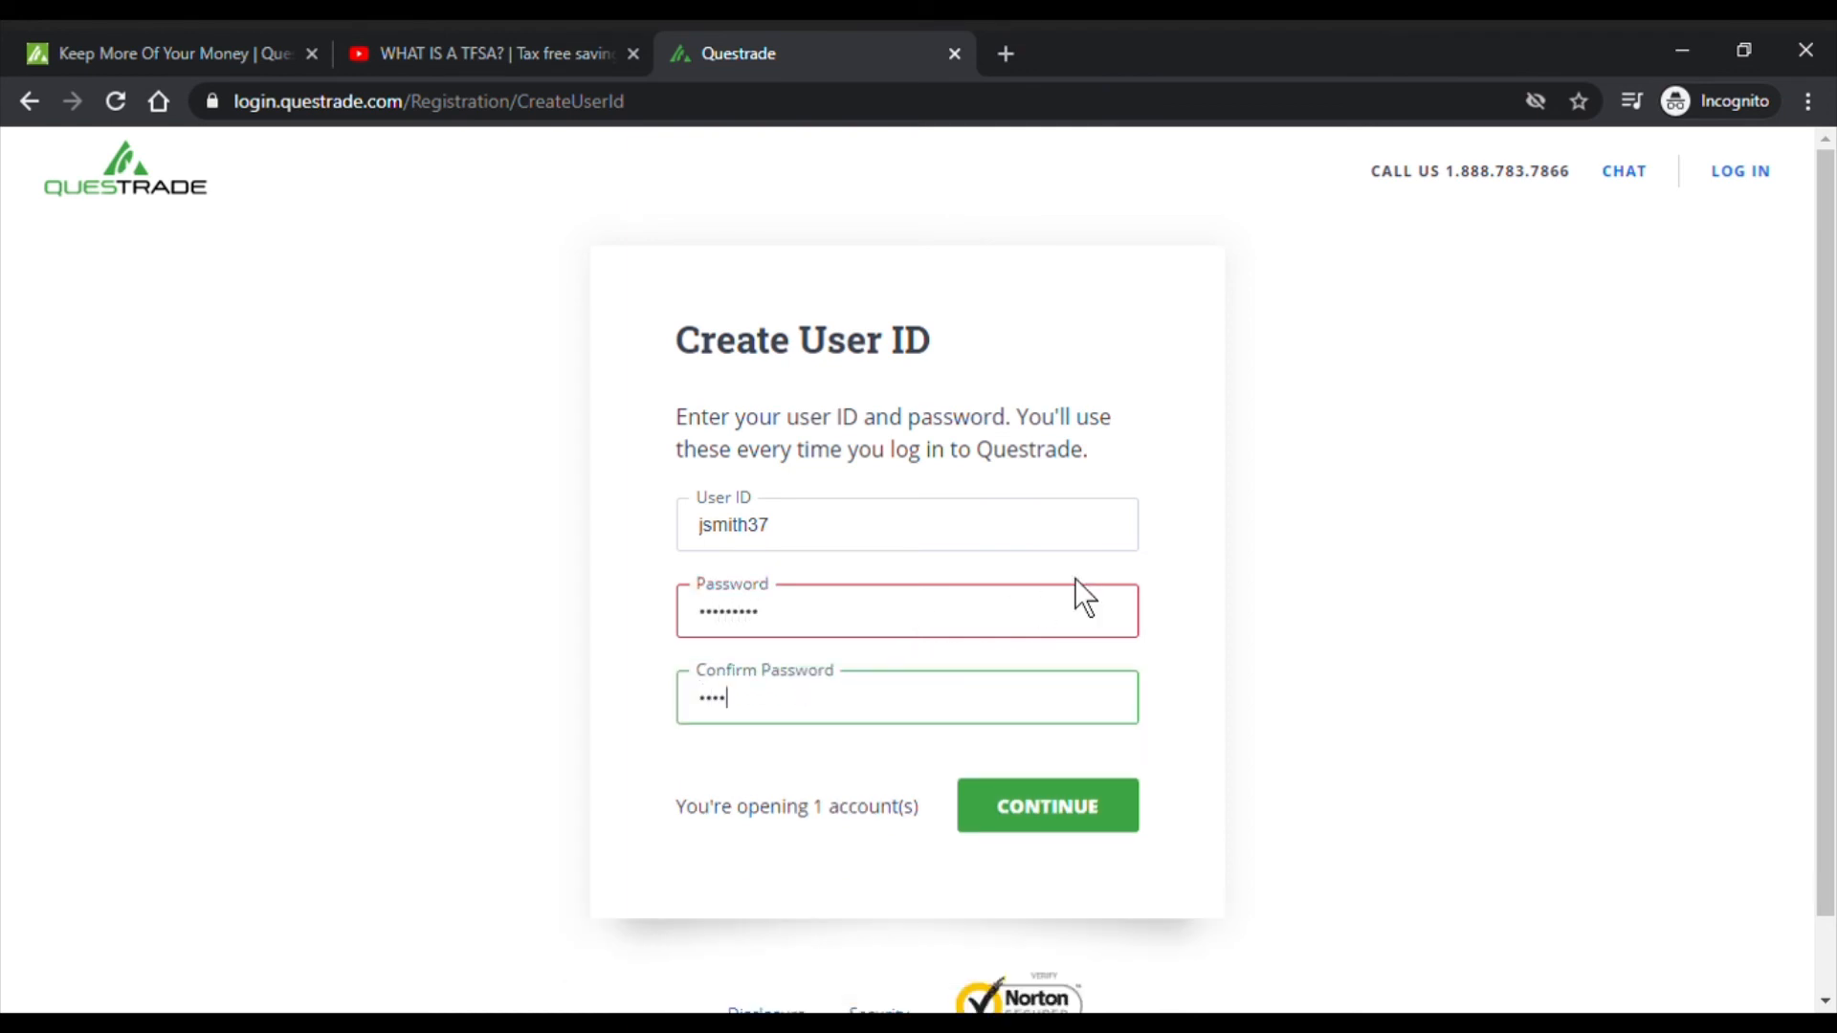
key(Return)
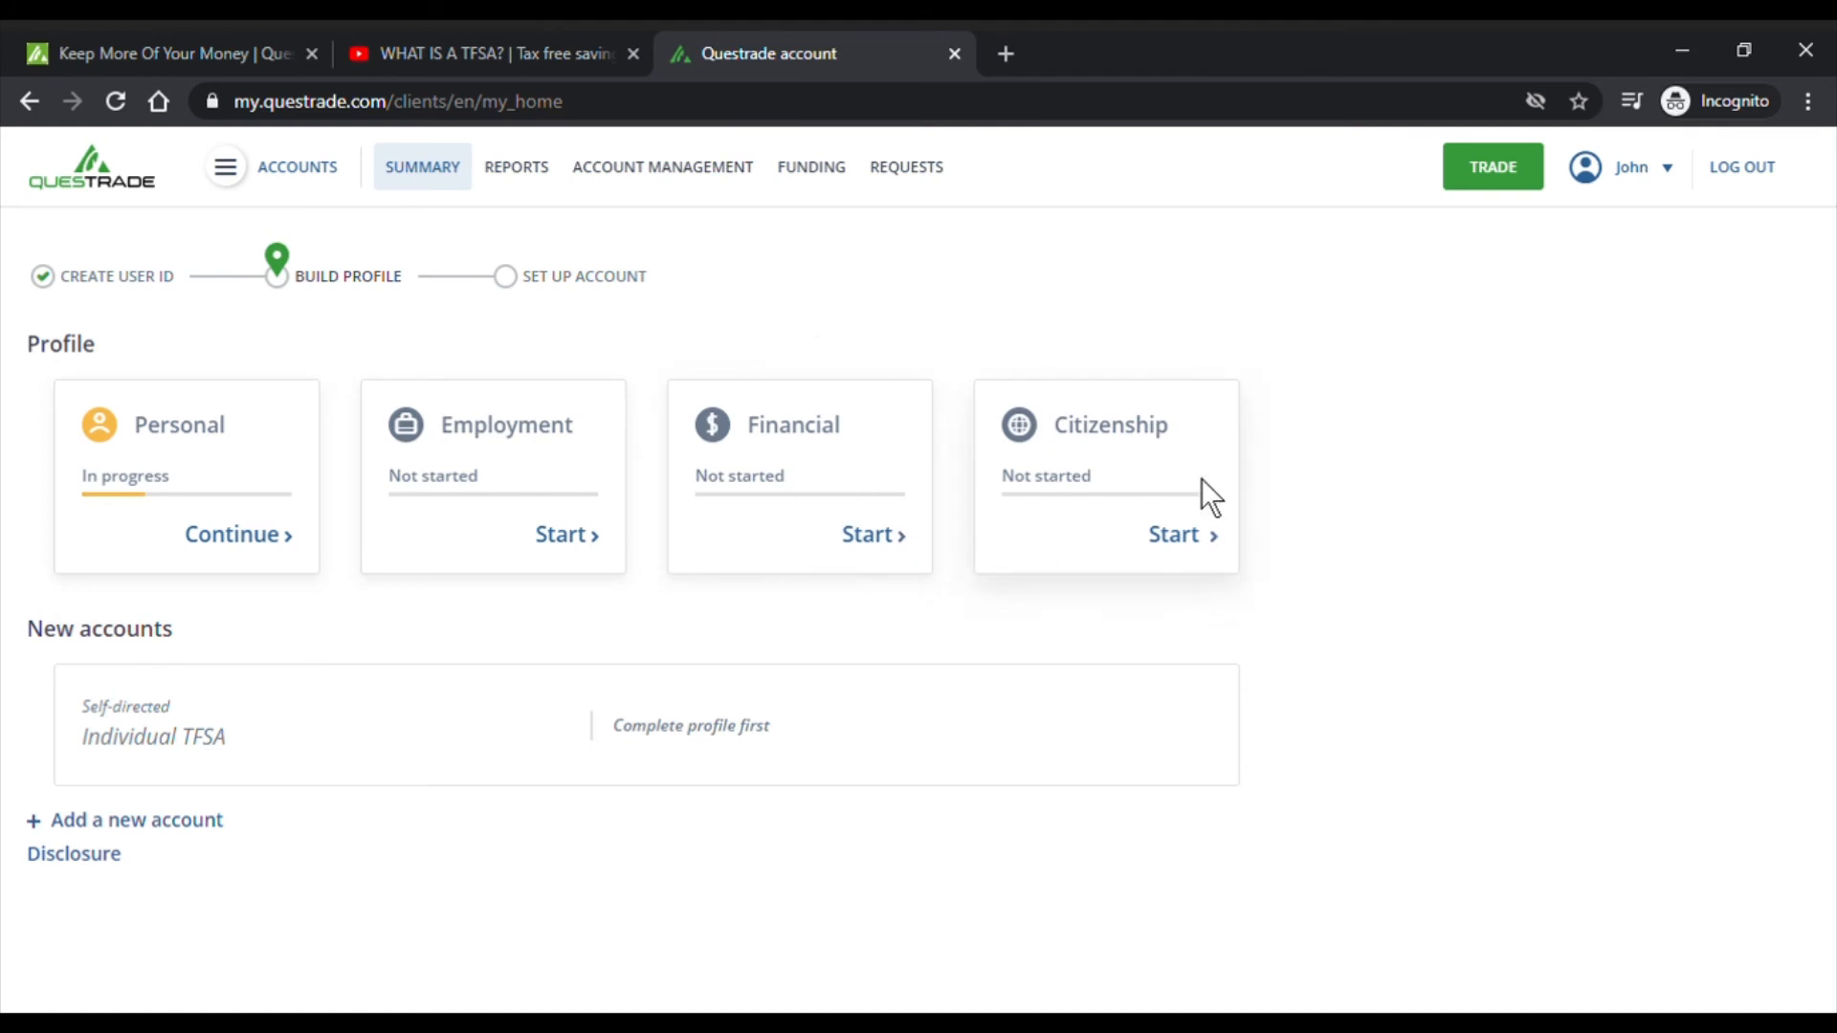
- Open the Personal profile form and dismiss the phone and e-mail verification prompts
click(250, 544)
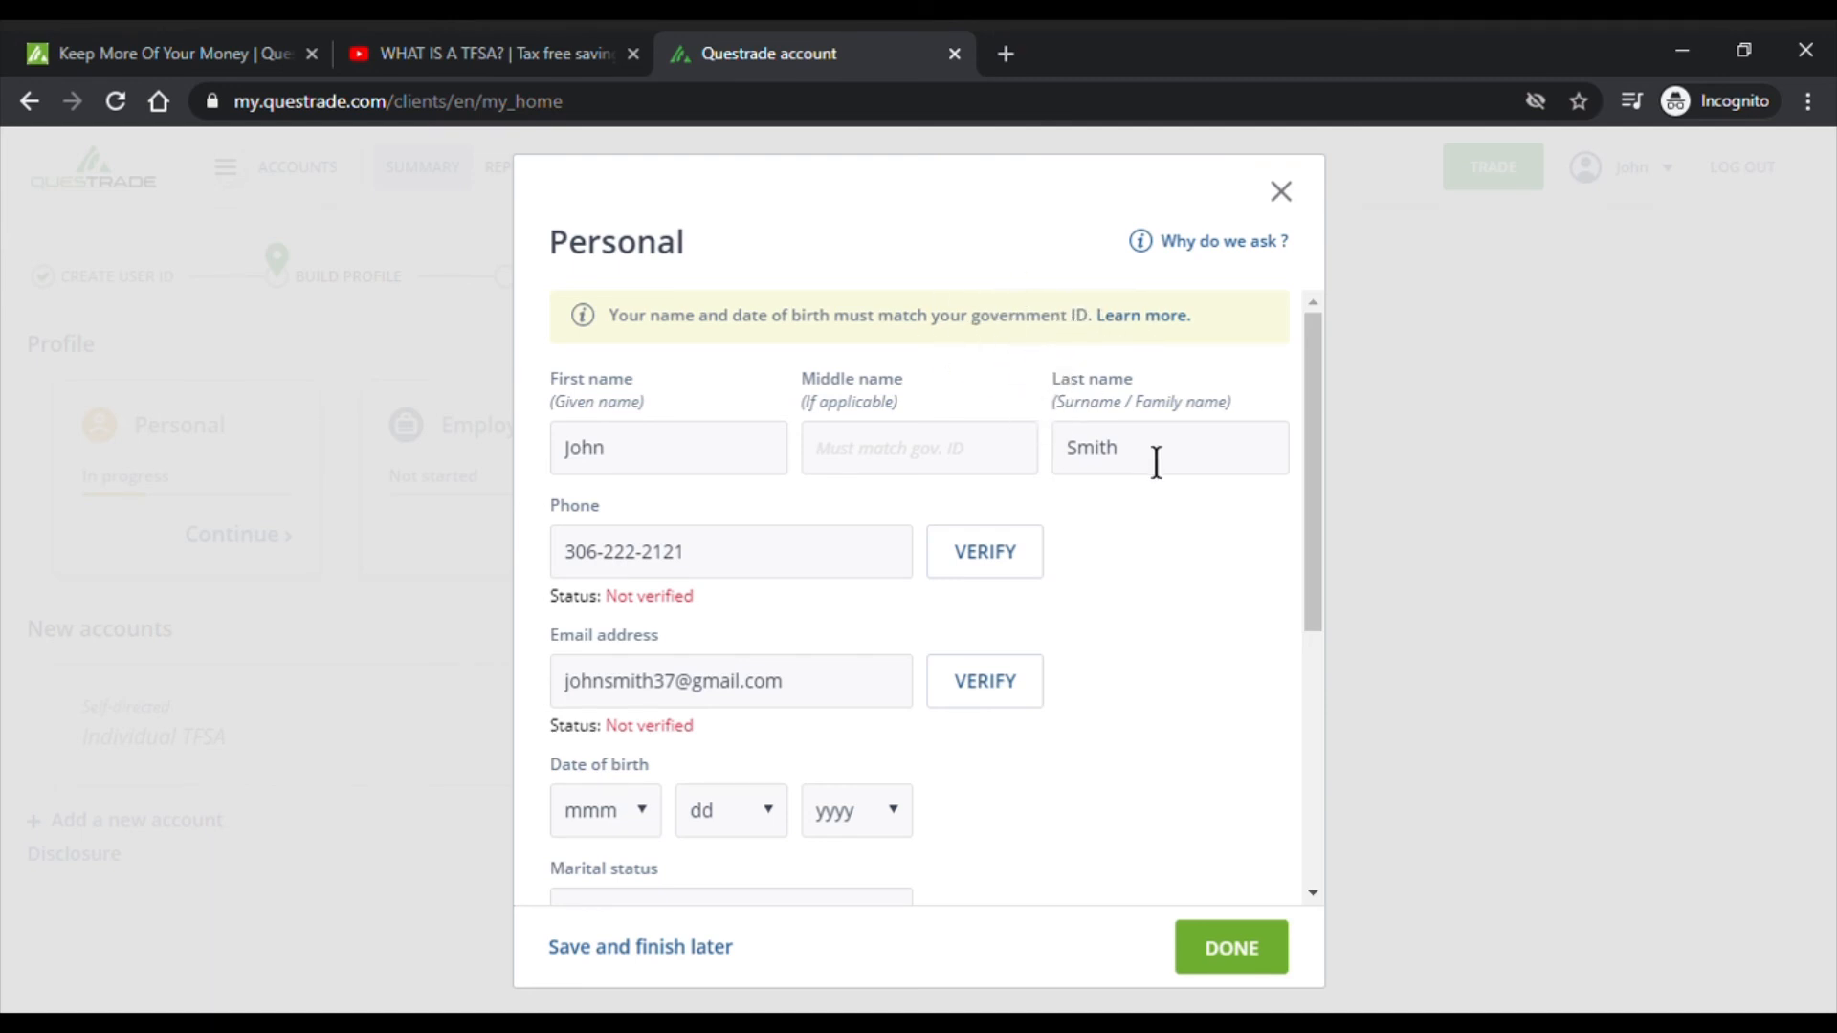
scroll(800, 603, down, 2)
scroll(1064, 613, up, 2)
click(1017, 570)
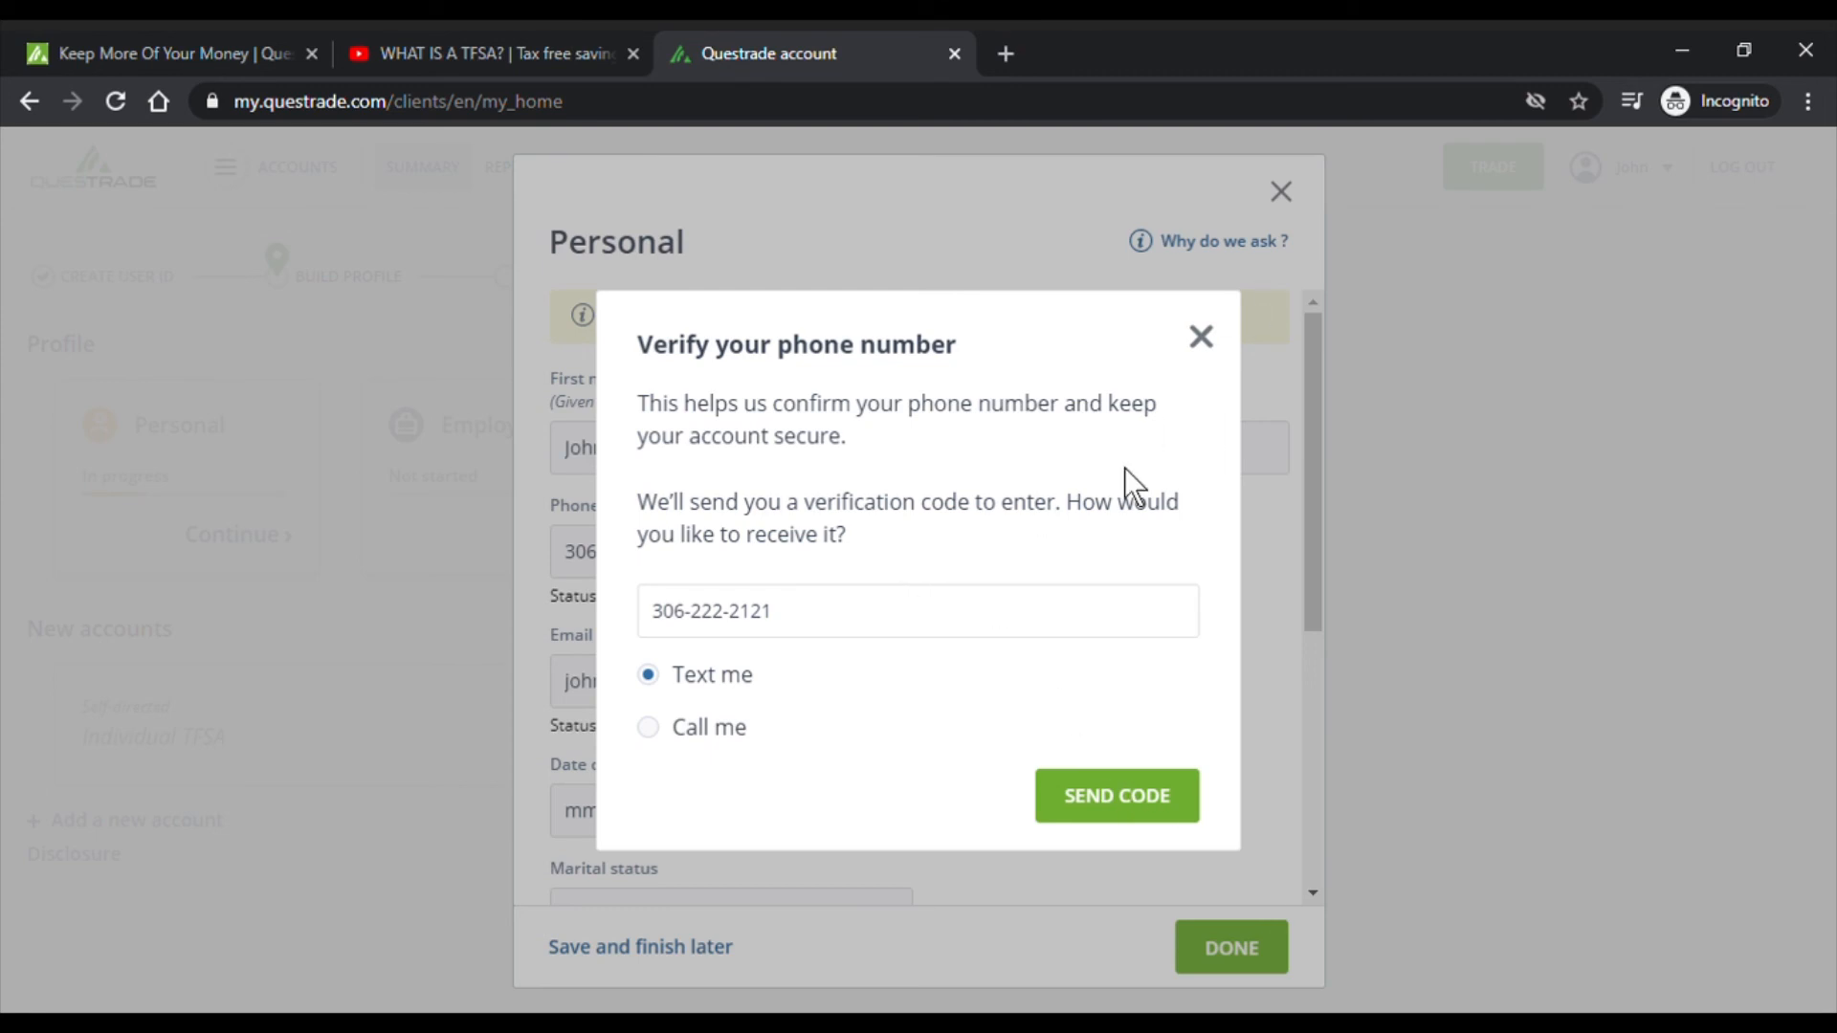
click(1202, 338)
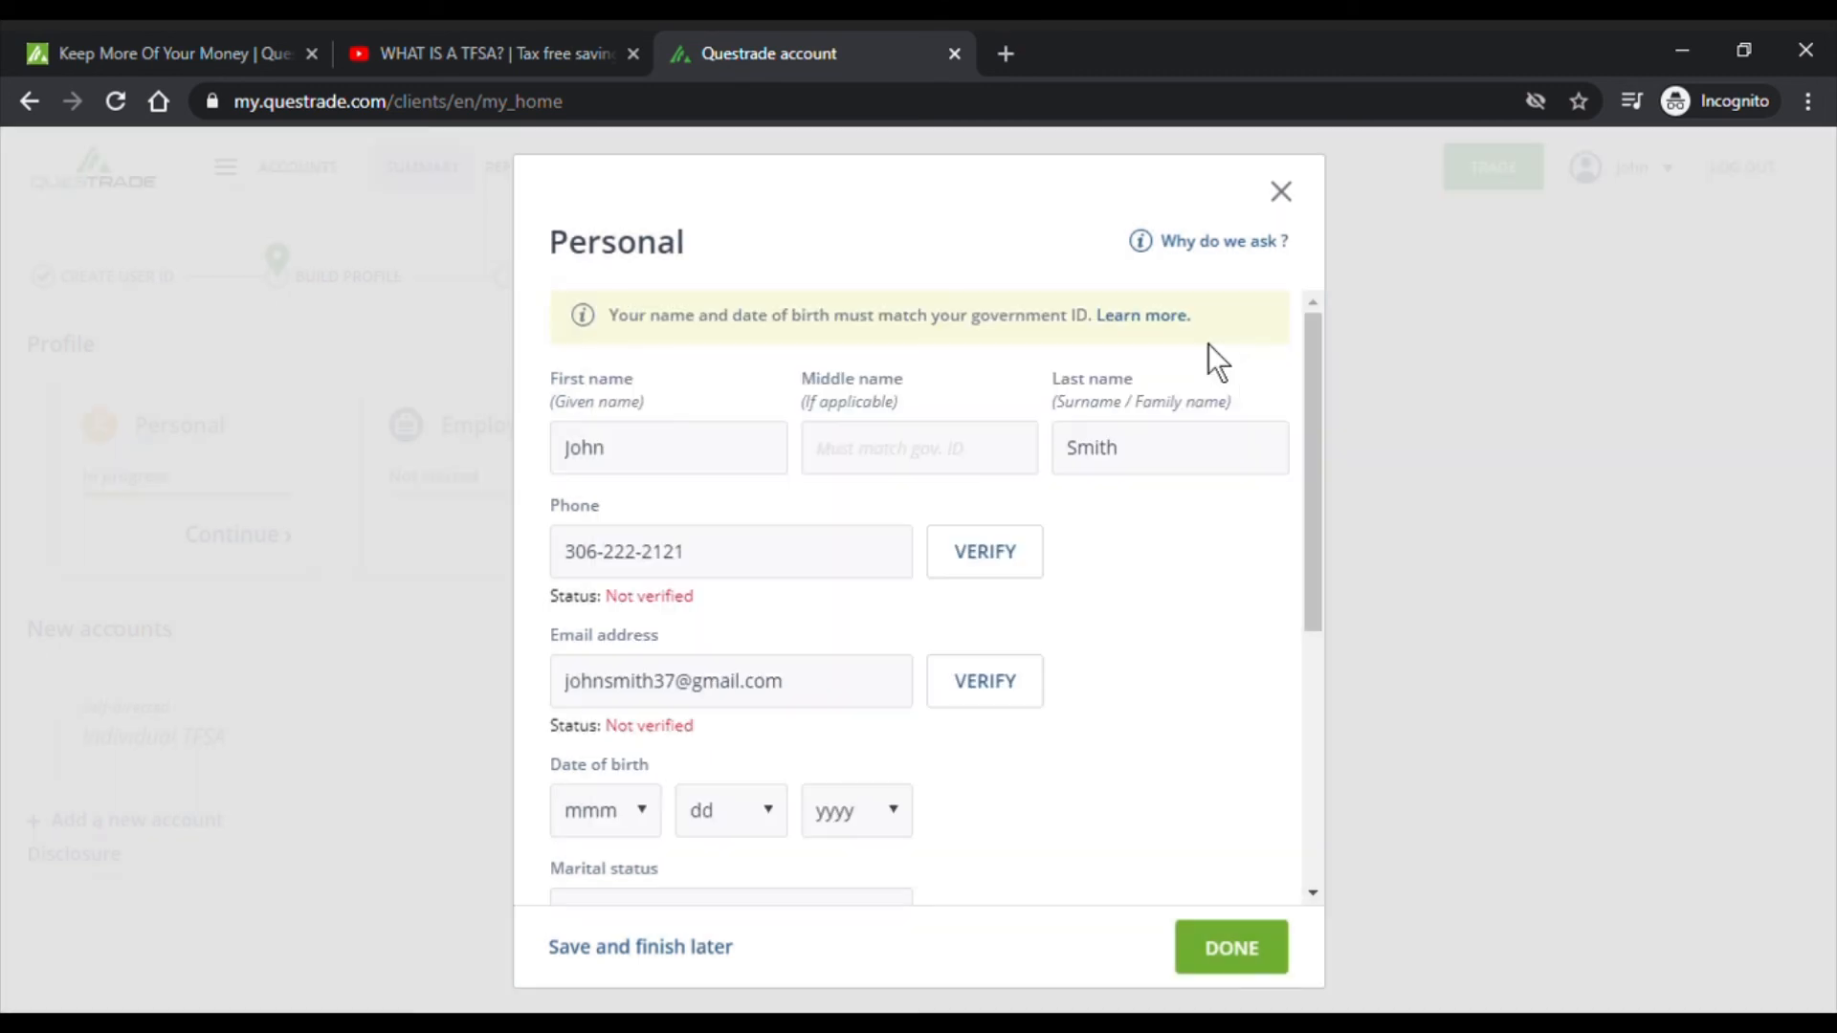
click(987, 684)
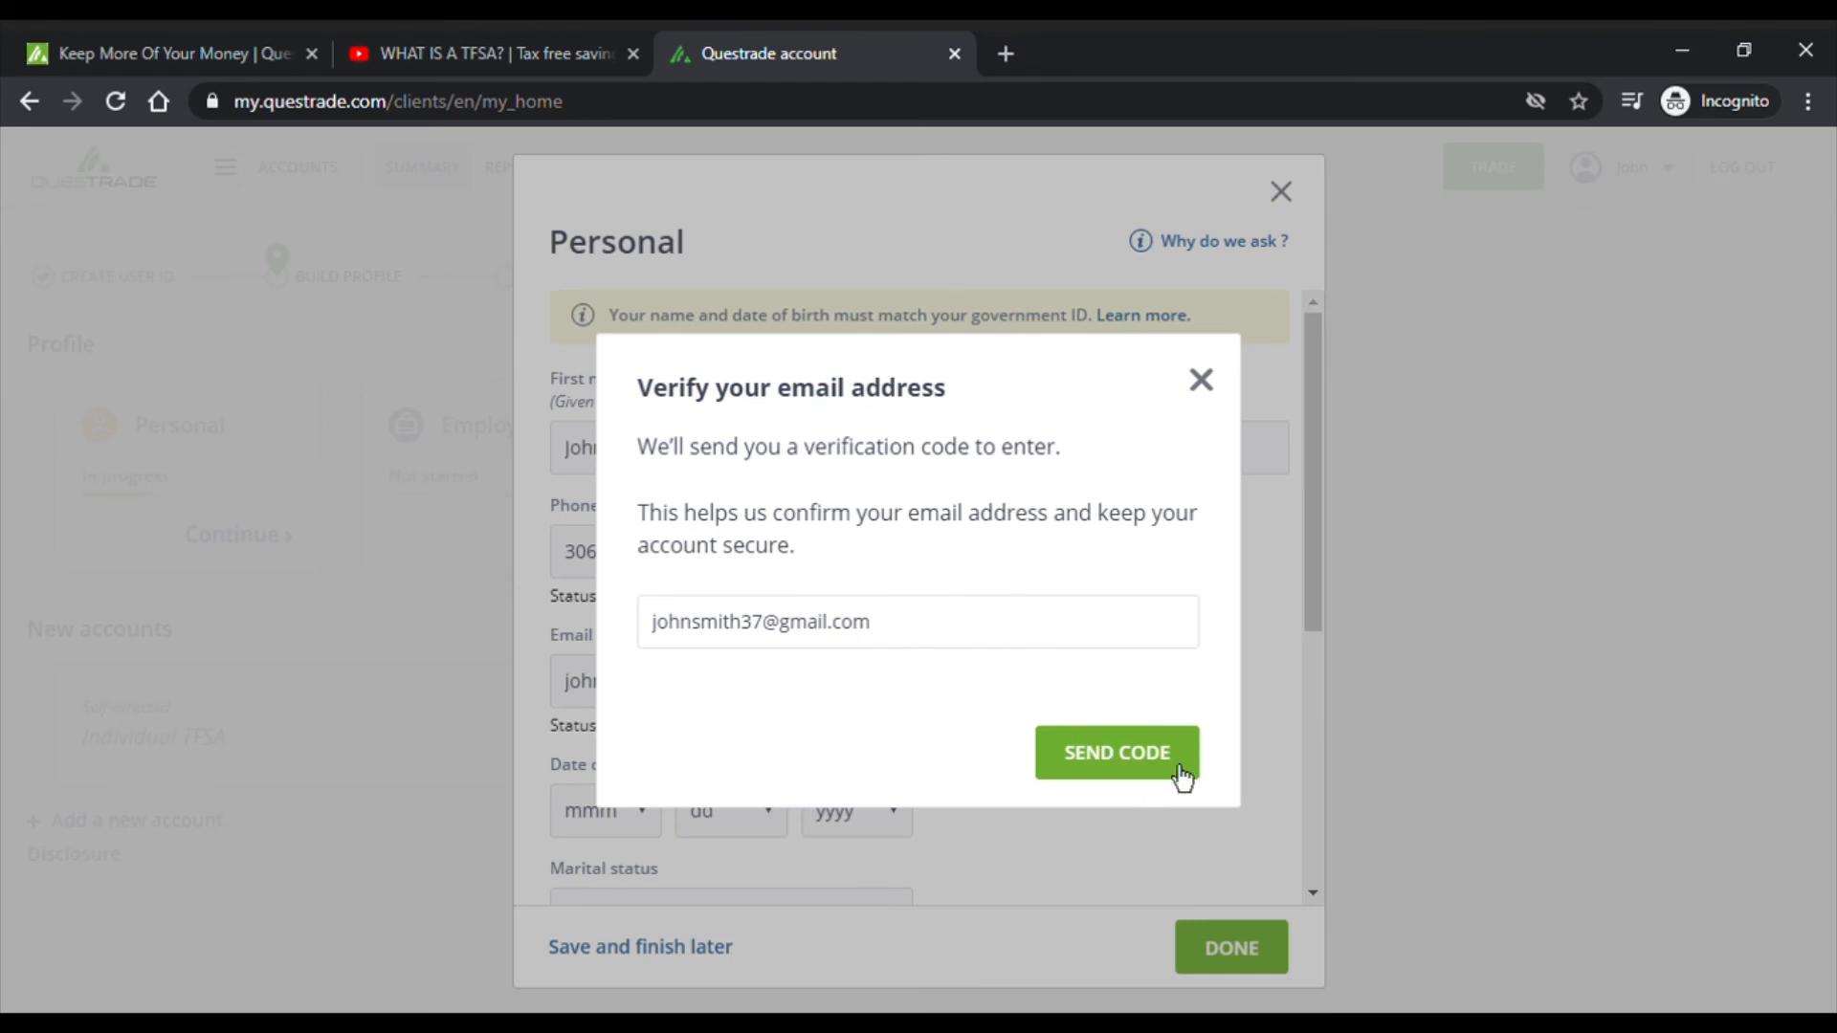
click(1203, 382)
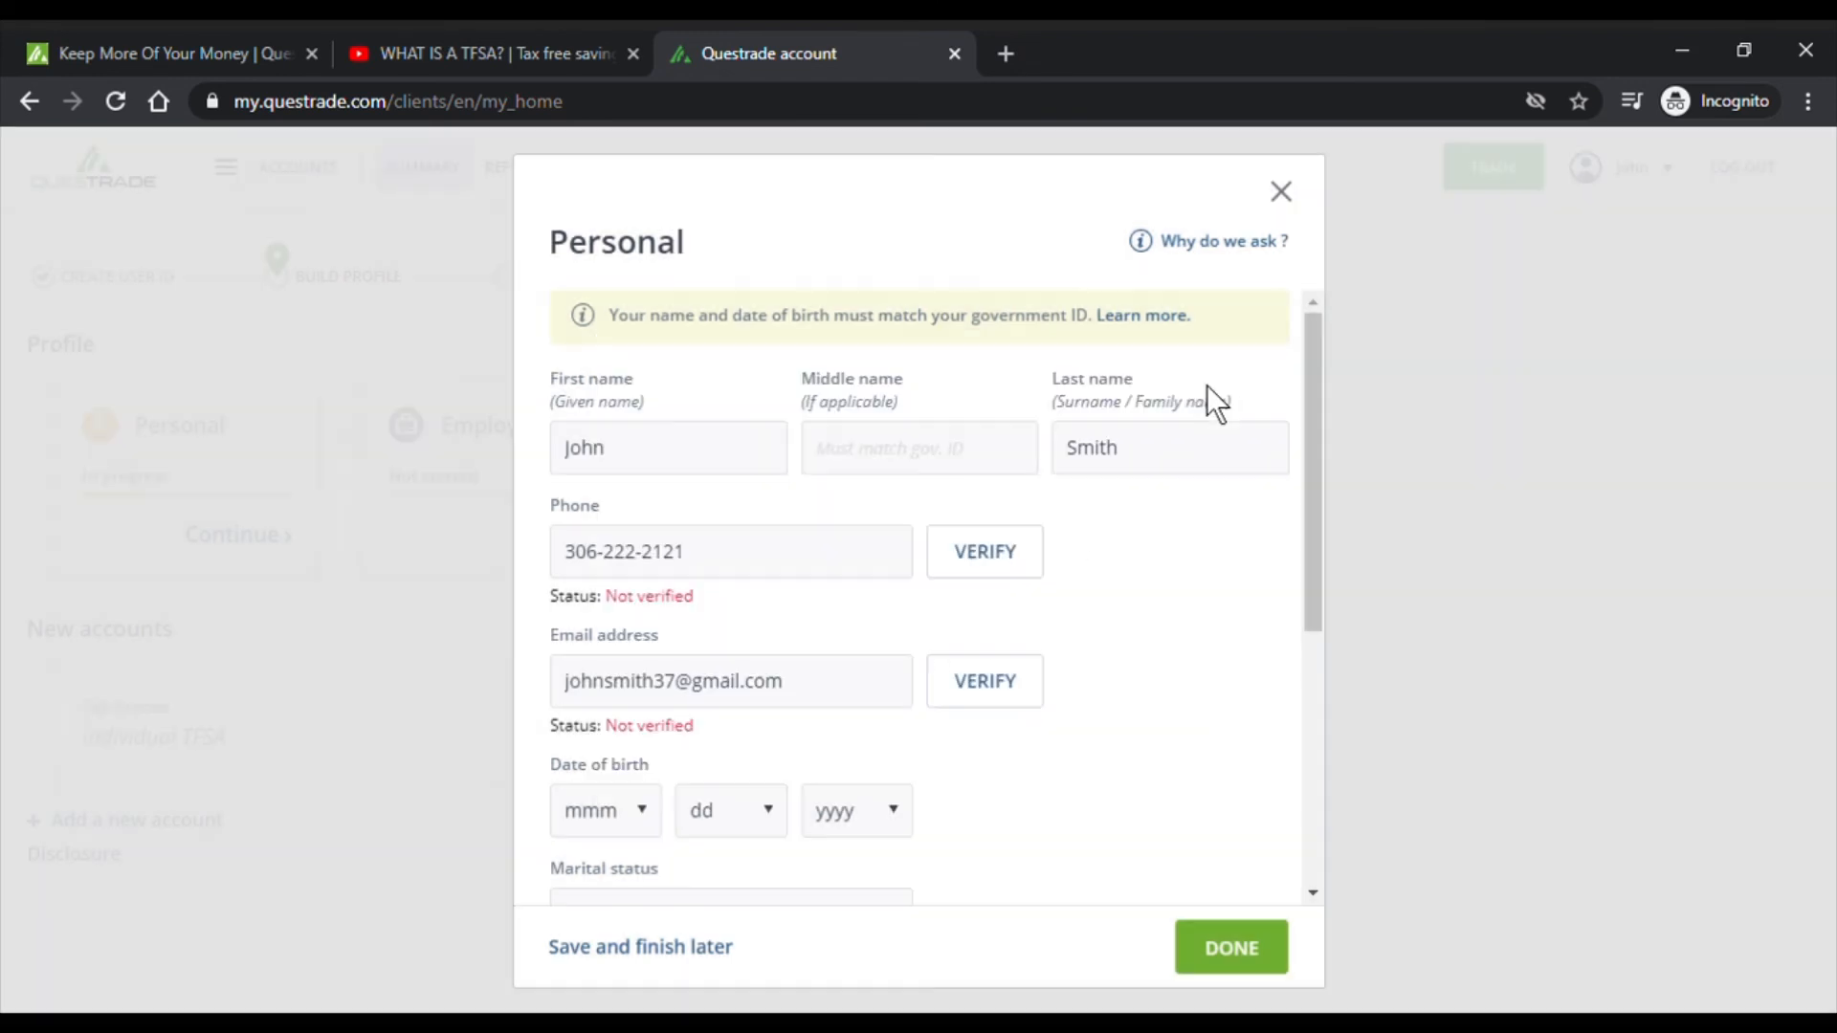
- Set the date of birth to Jan 1, 1988
scroll(1190, 634, down, 4)
click(643, 455)
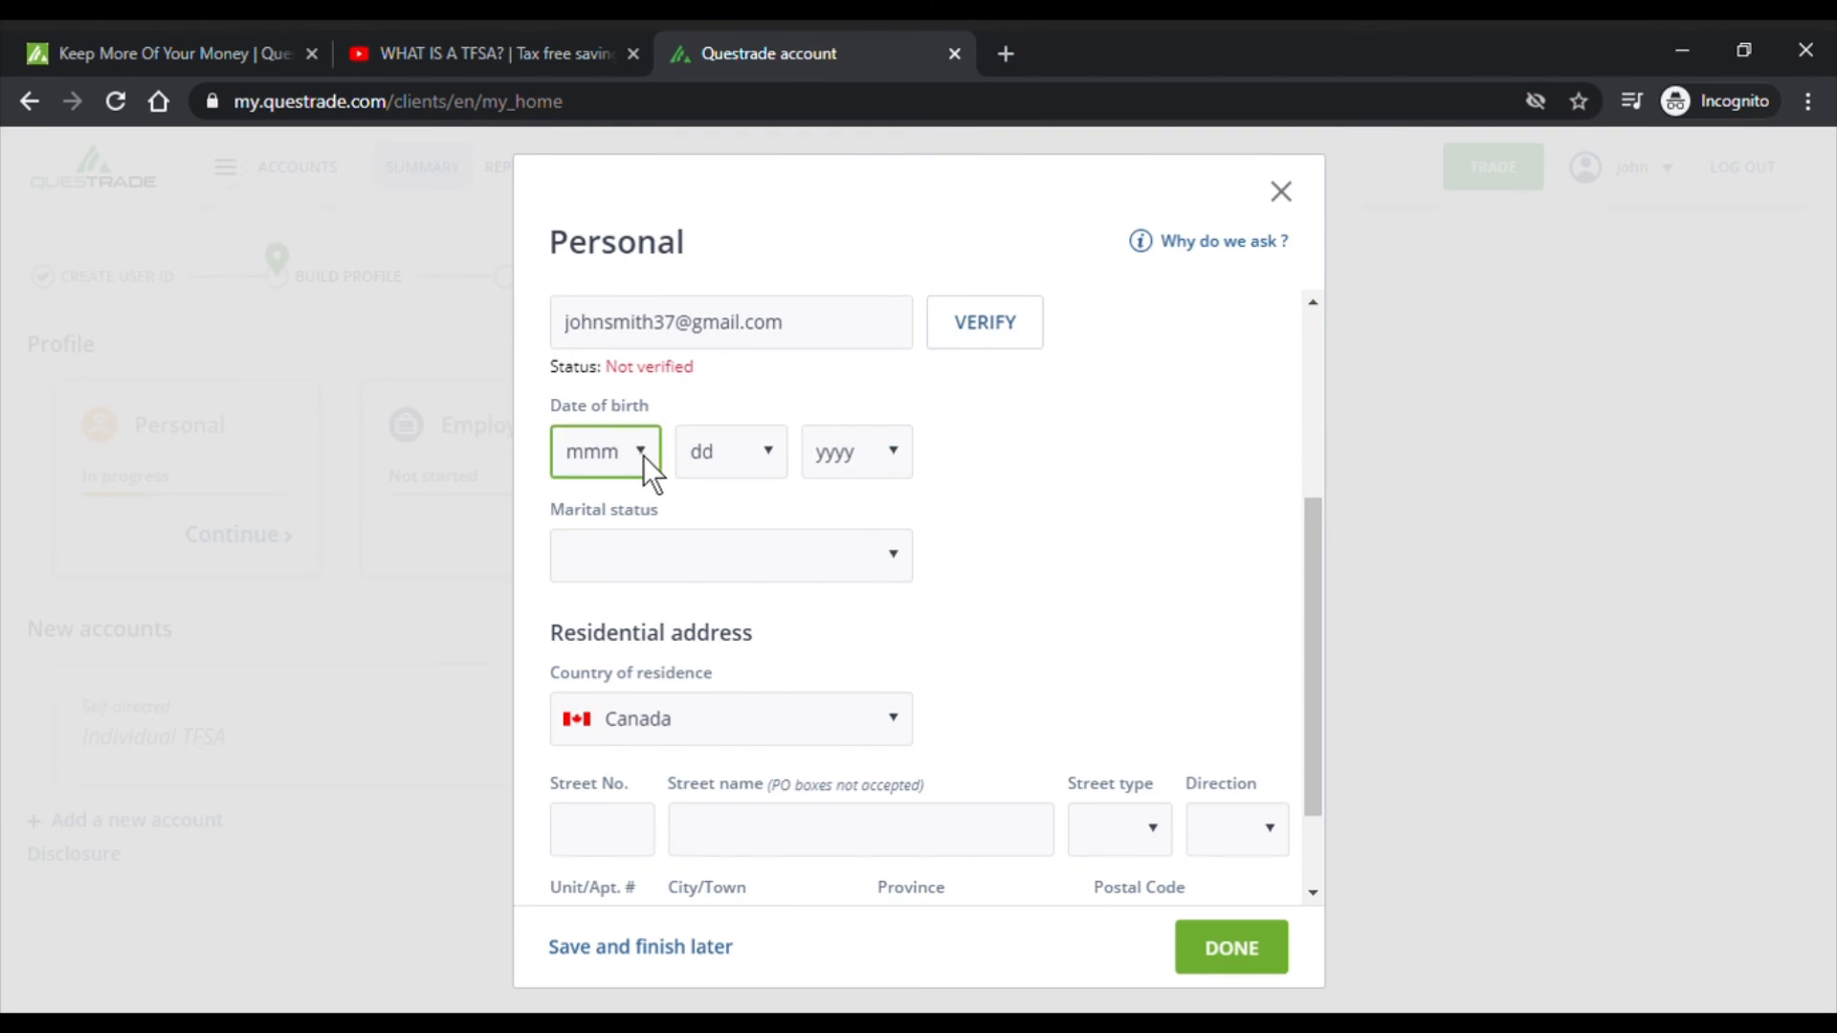
click(639, 558)
click(766, 460)
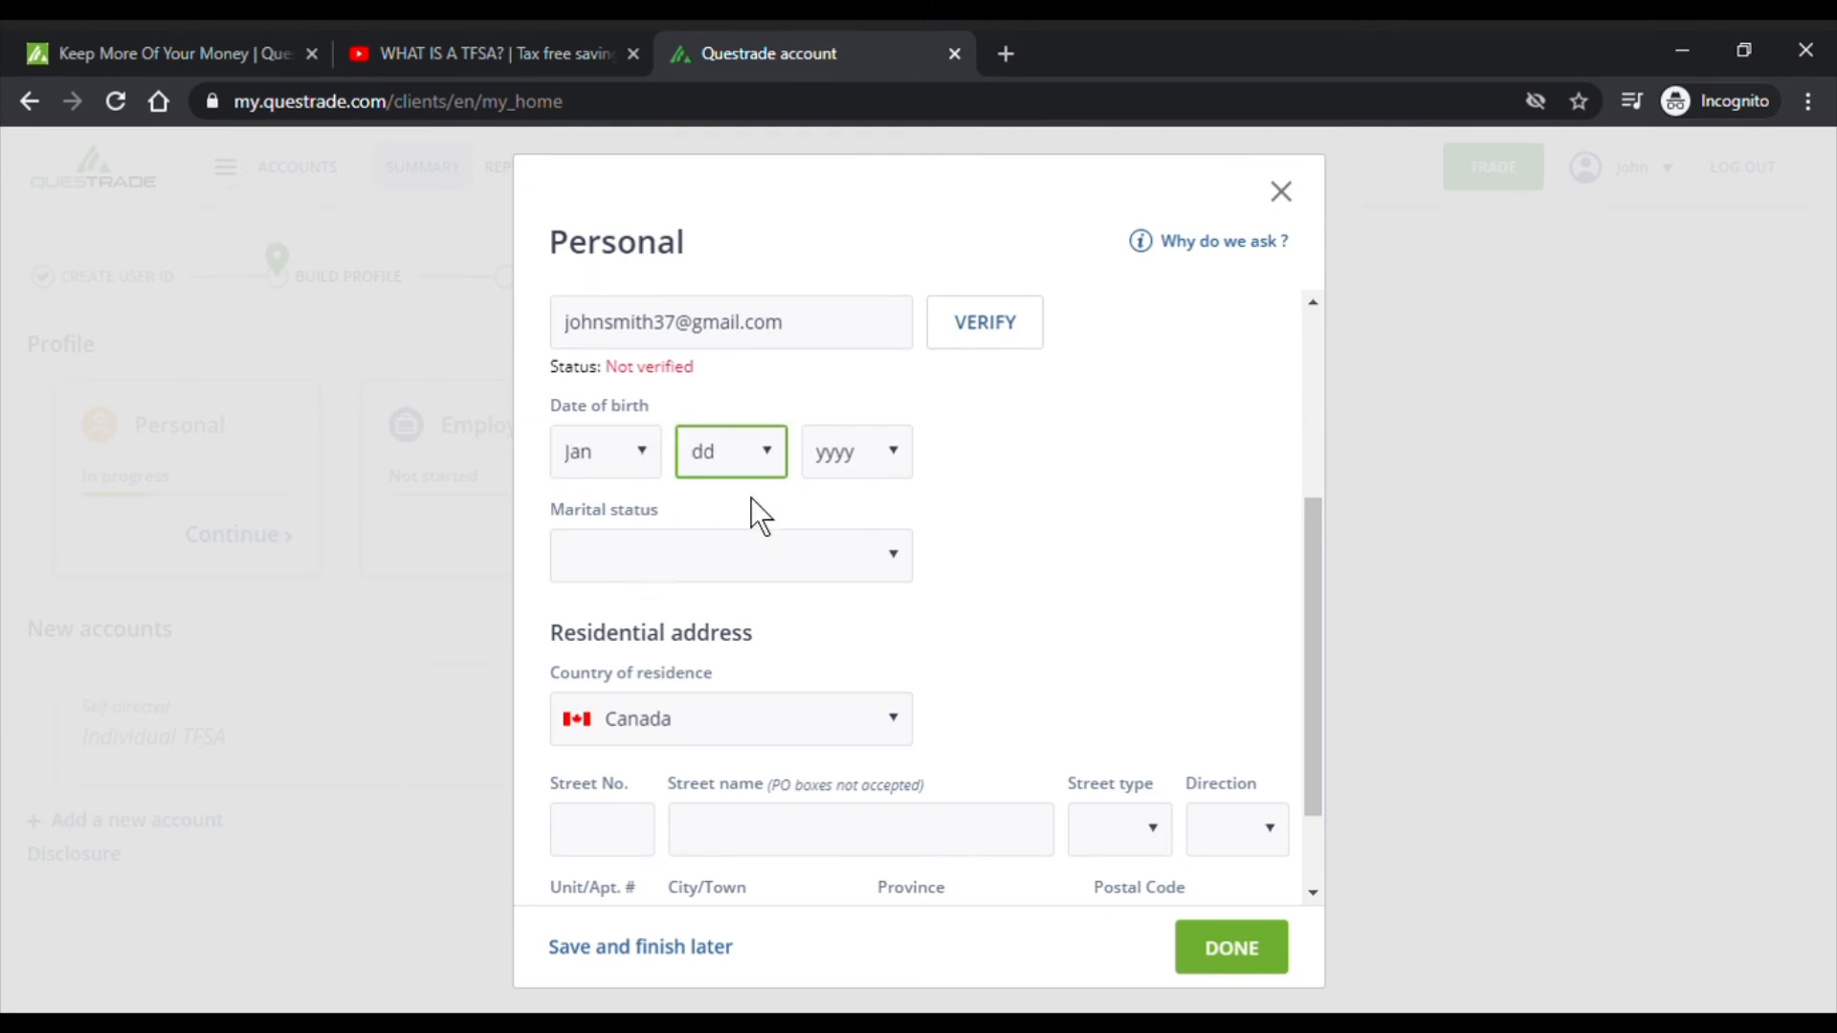
click(748, 521)
click(893, 451)
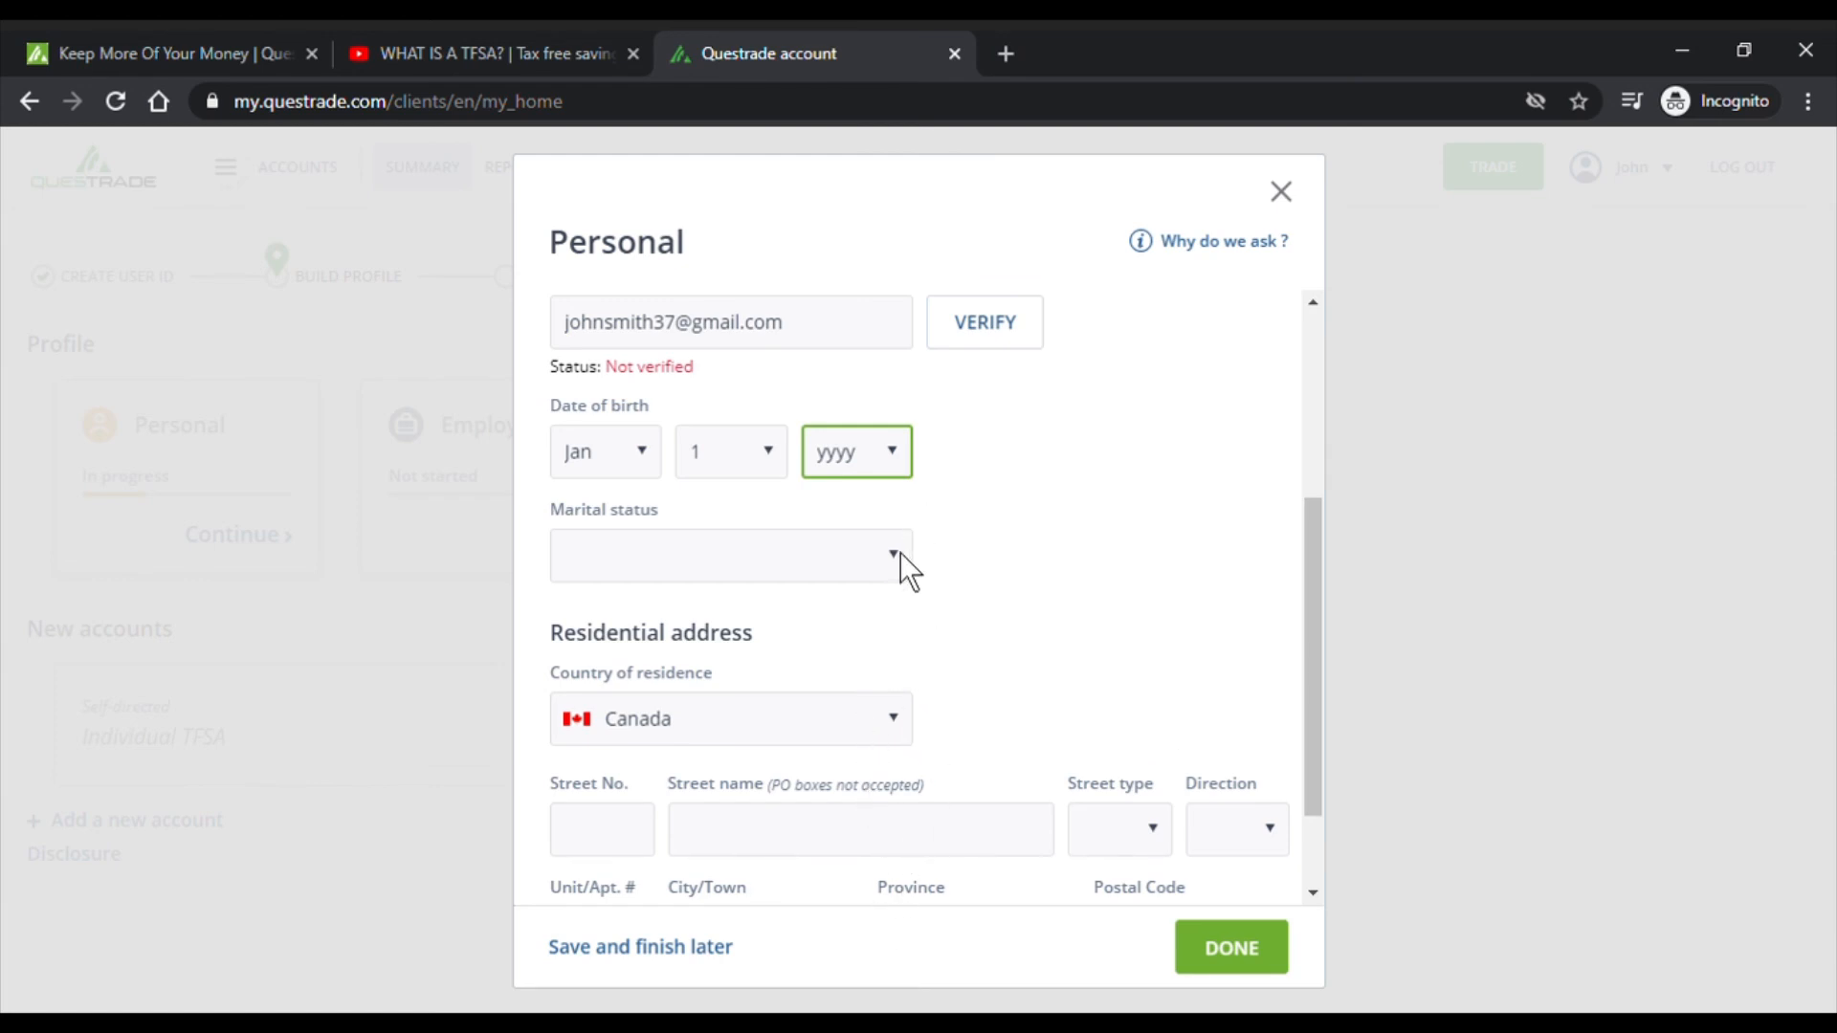
text(1988)
- Set the marital status to Single, after briefly choosing Married
click(901, 565)
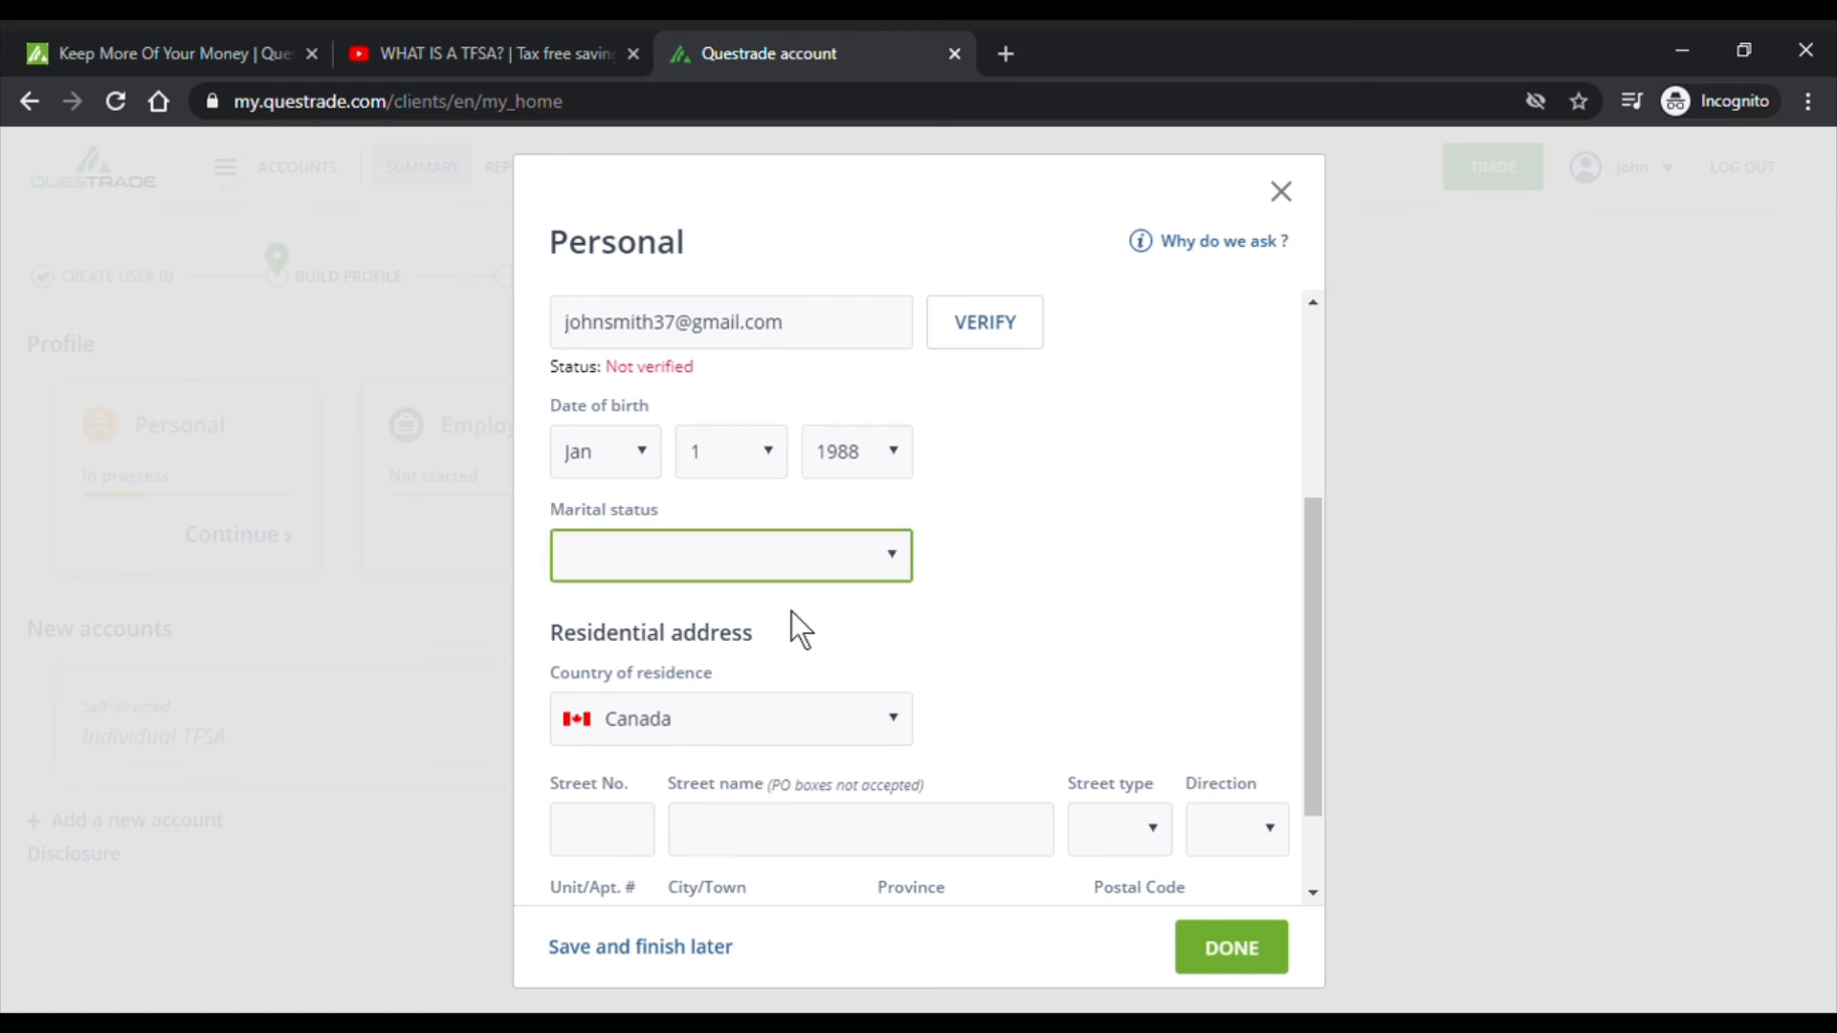
click(813, 706)
click(1104, 538)
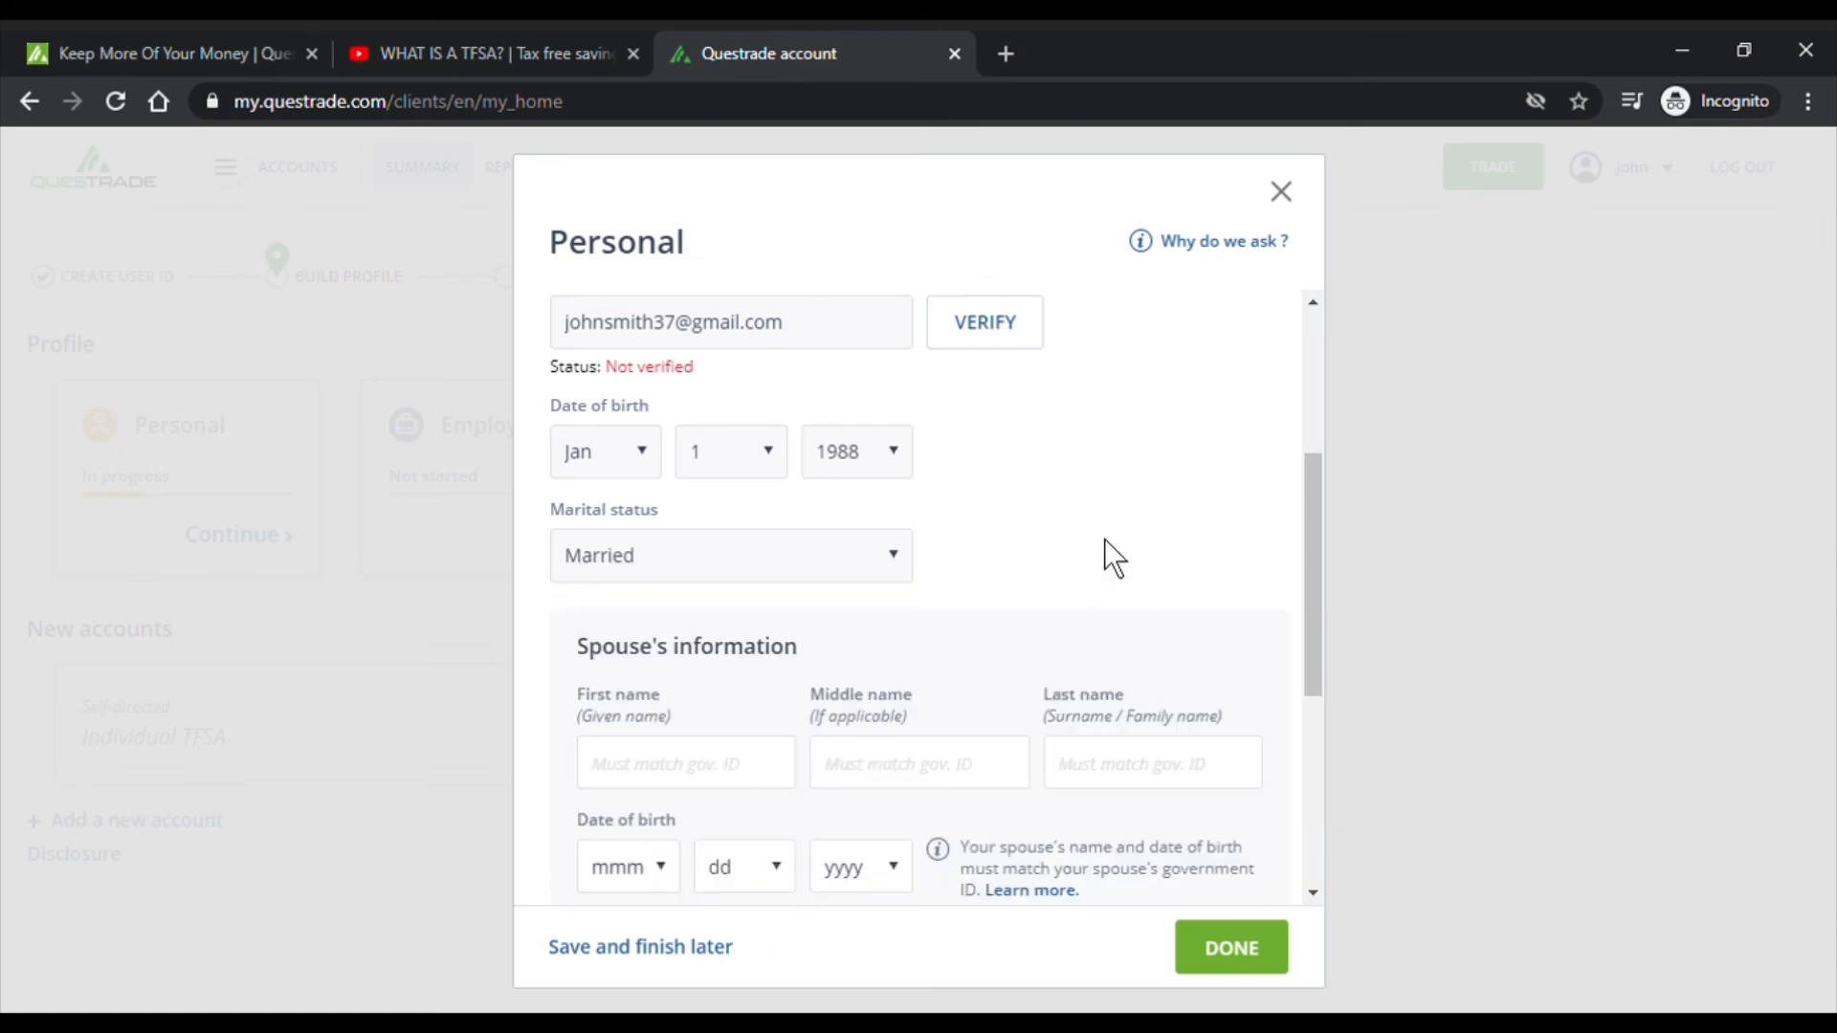
scroll(1106, 526, down, 3)
scroll(1108, 528, up, 4)
click(824, 566)
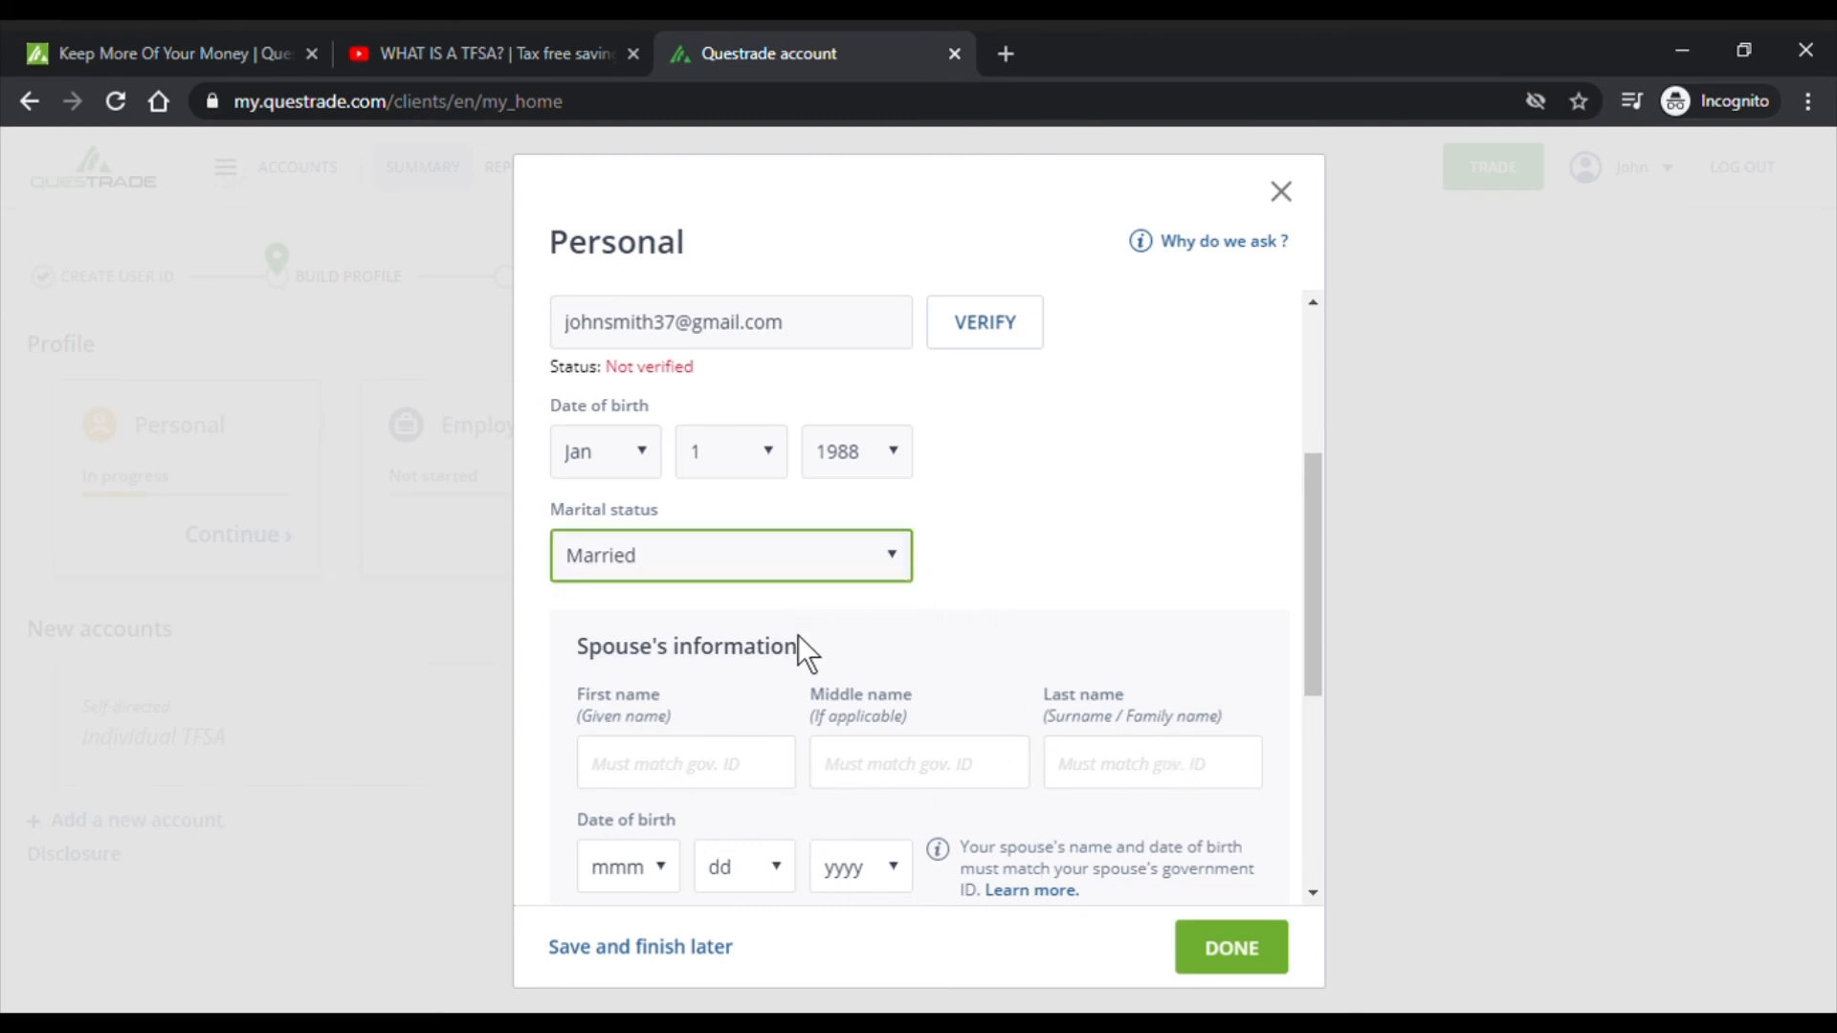
click(798, 635)
scroll(1104, 535, down, 2)
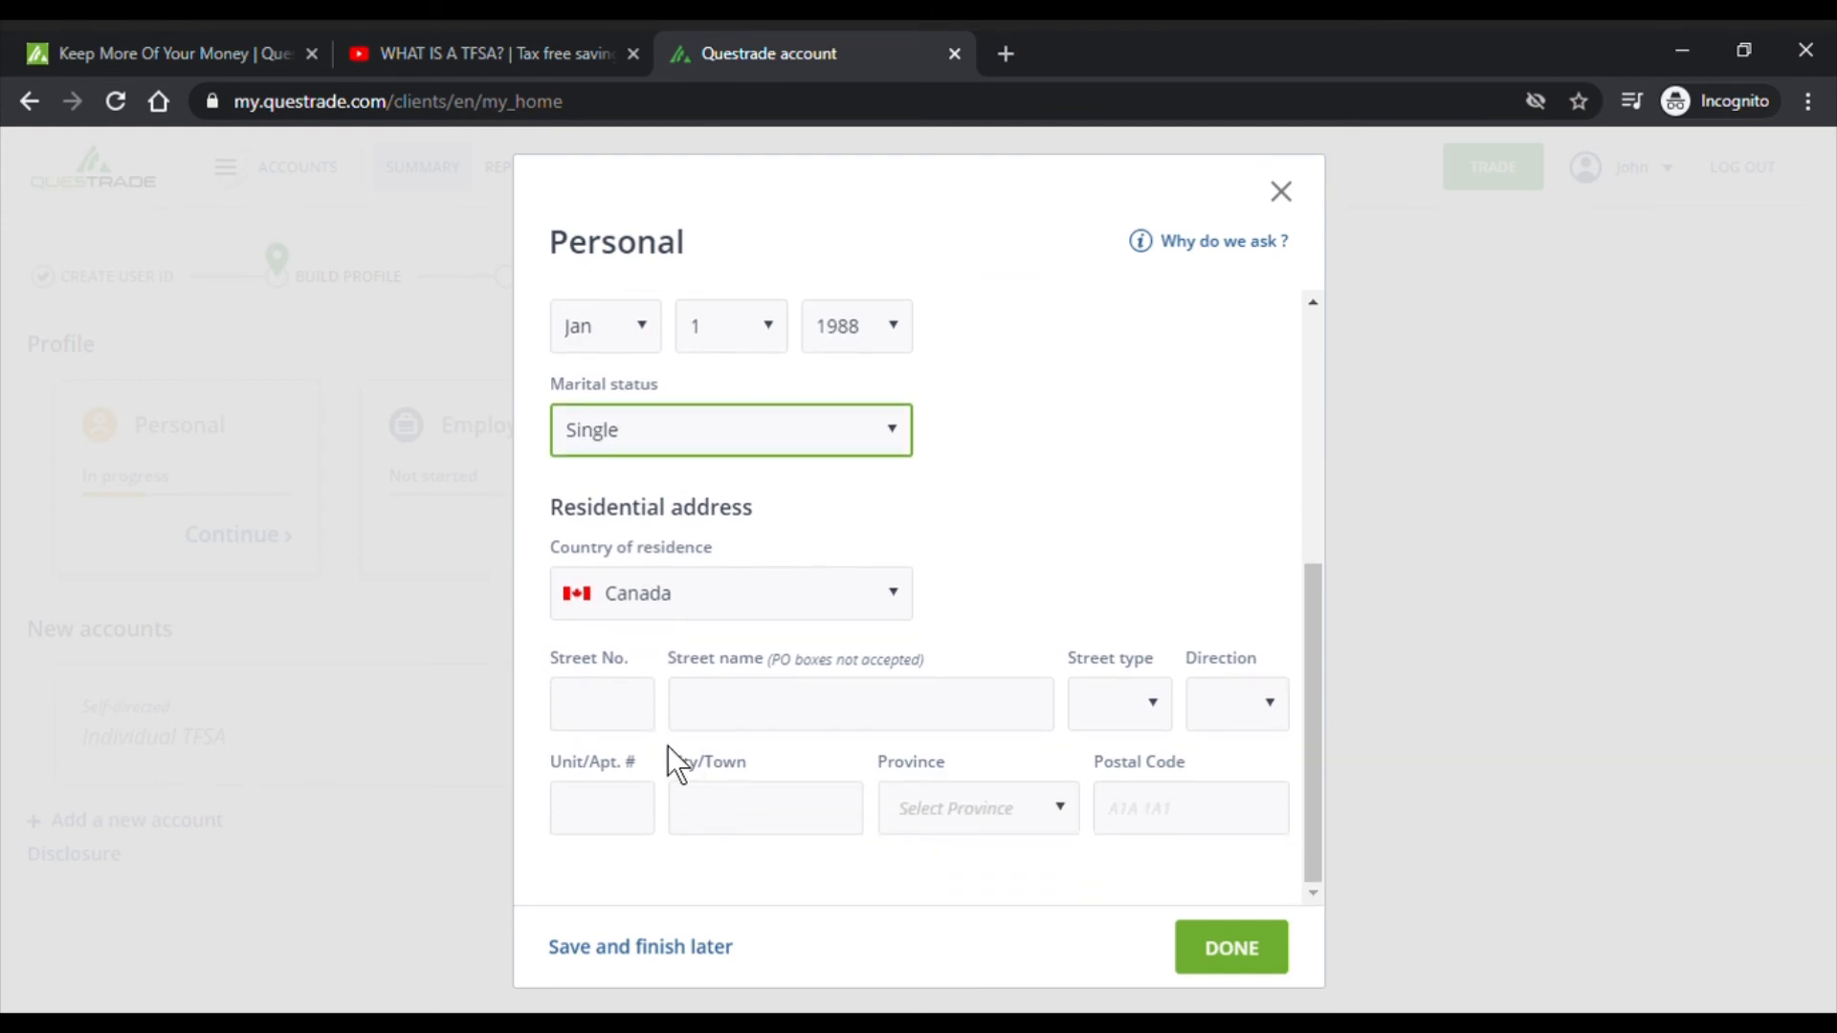
- Enter the street number and street name, then pick the matching Truro address suggestion
click(610, 710)
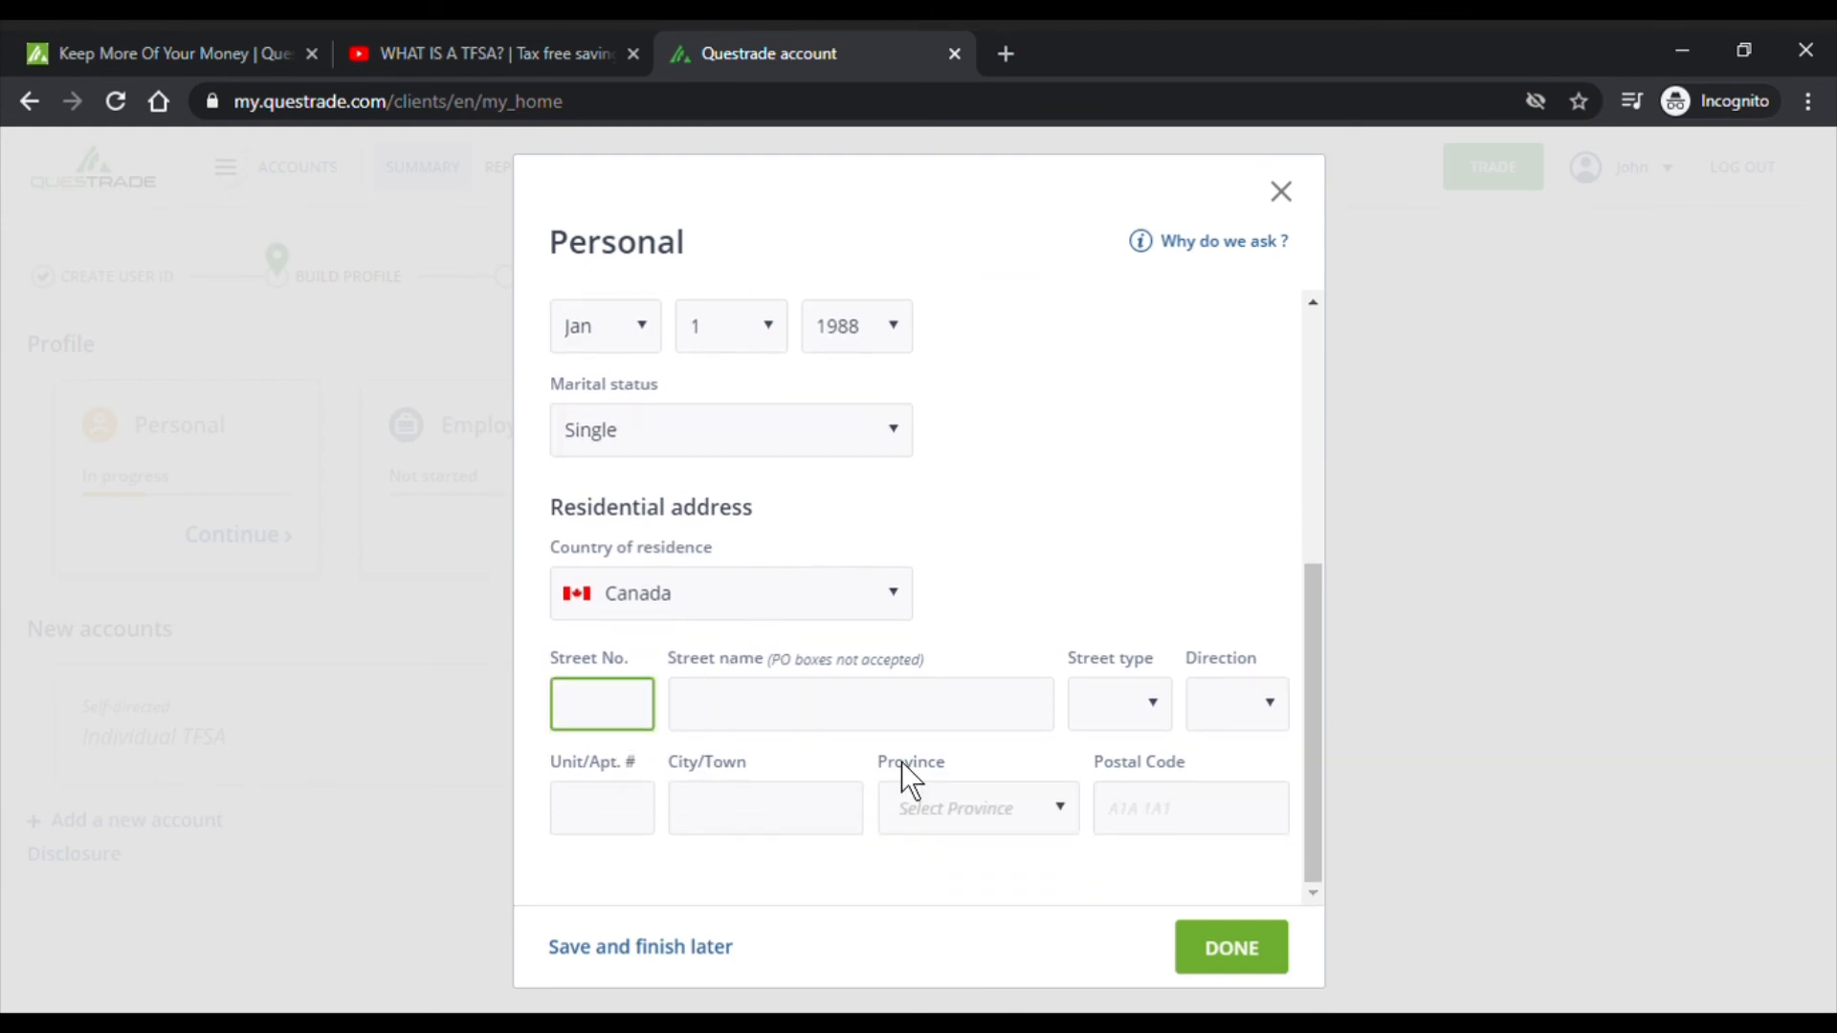
text(123)
key(Tab)
text(Smith)
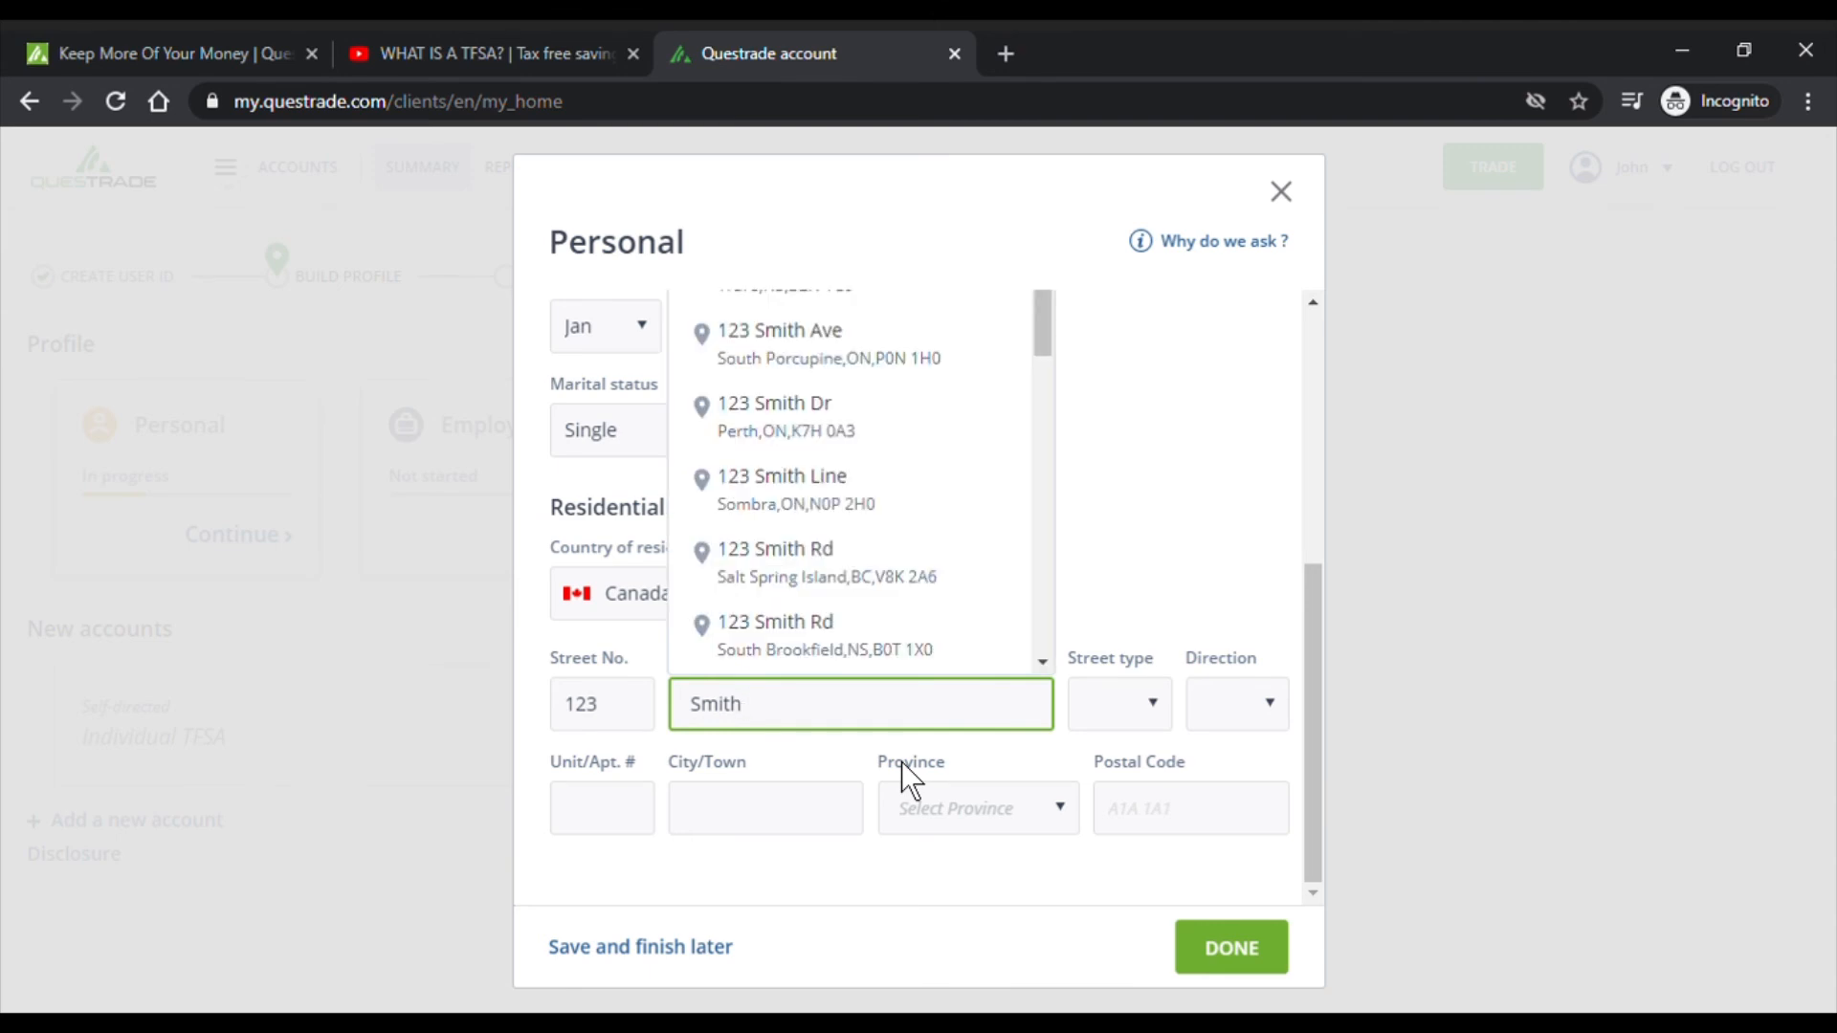
text(Cre)
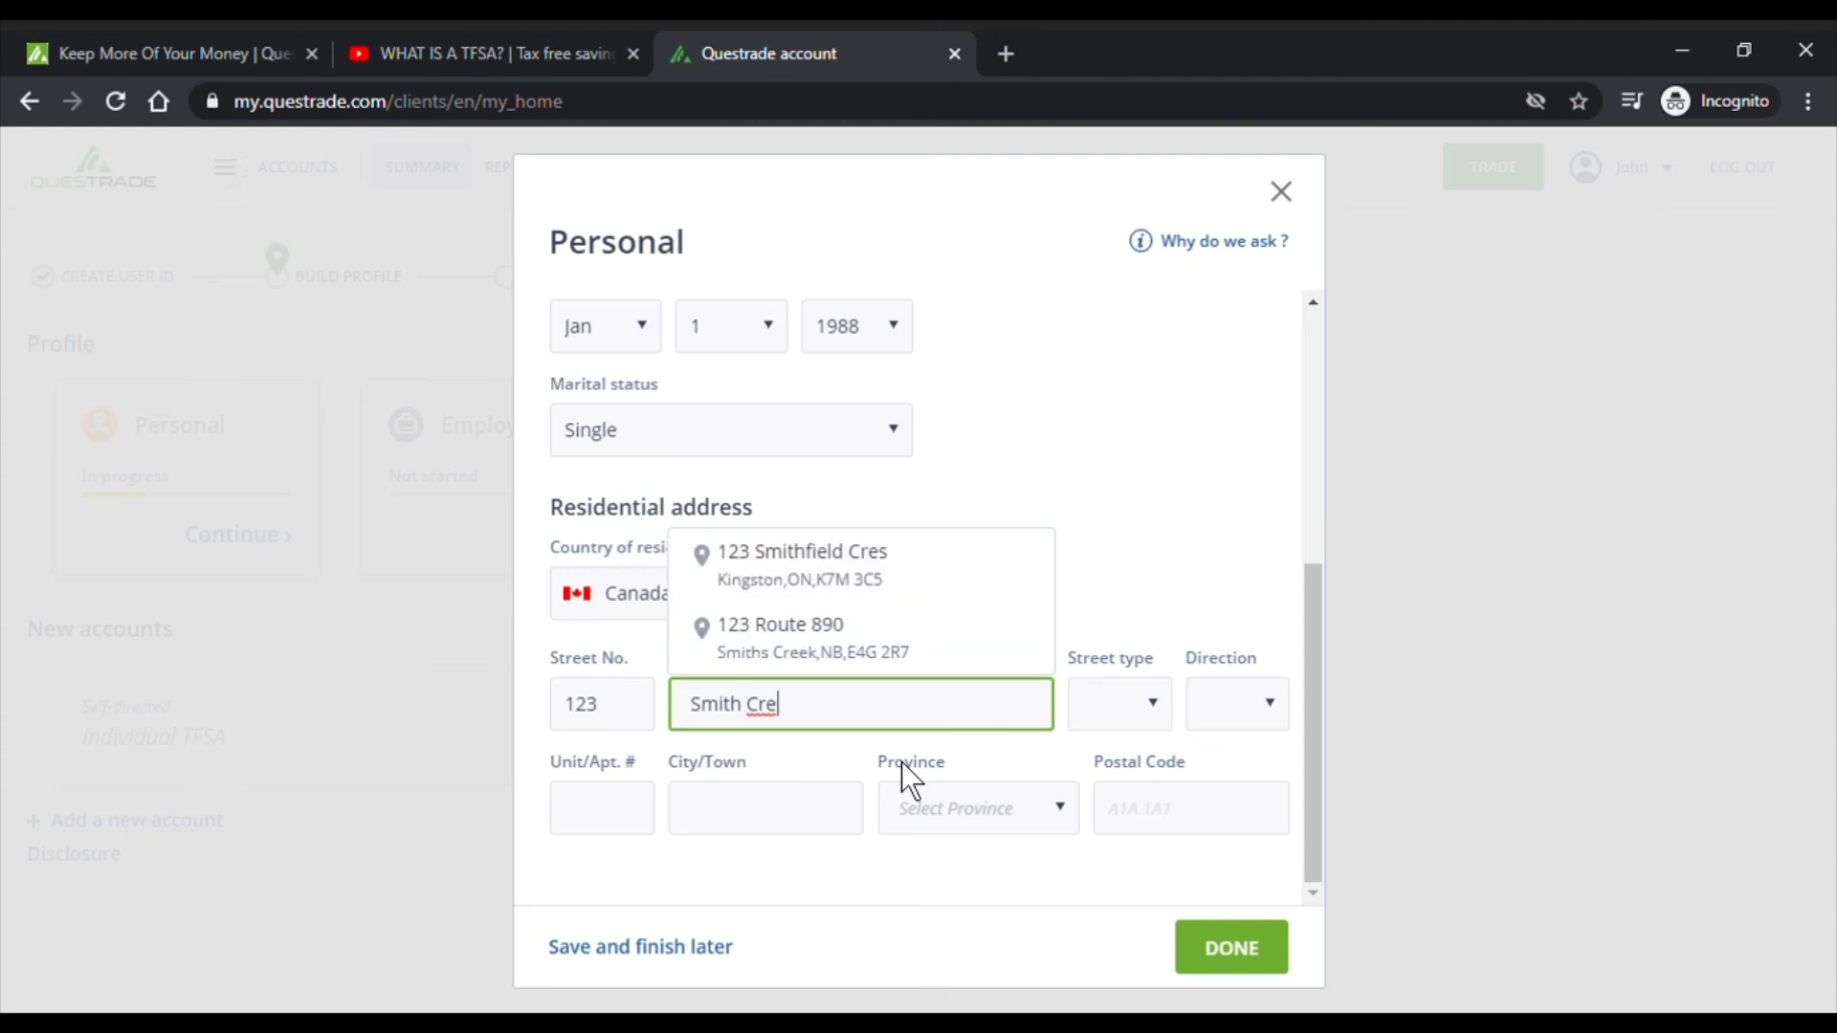
key(BackSpace)
key(BackSpace)
key(BackSpace)
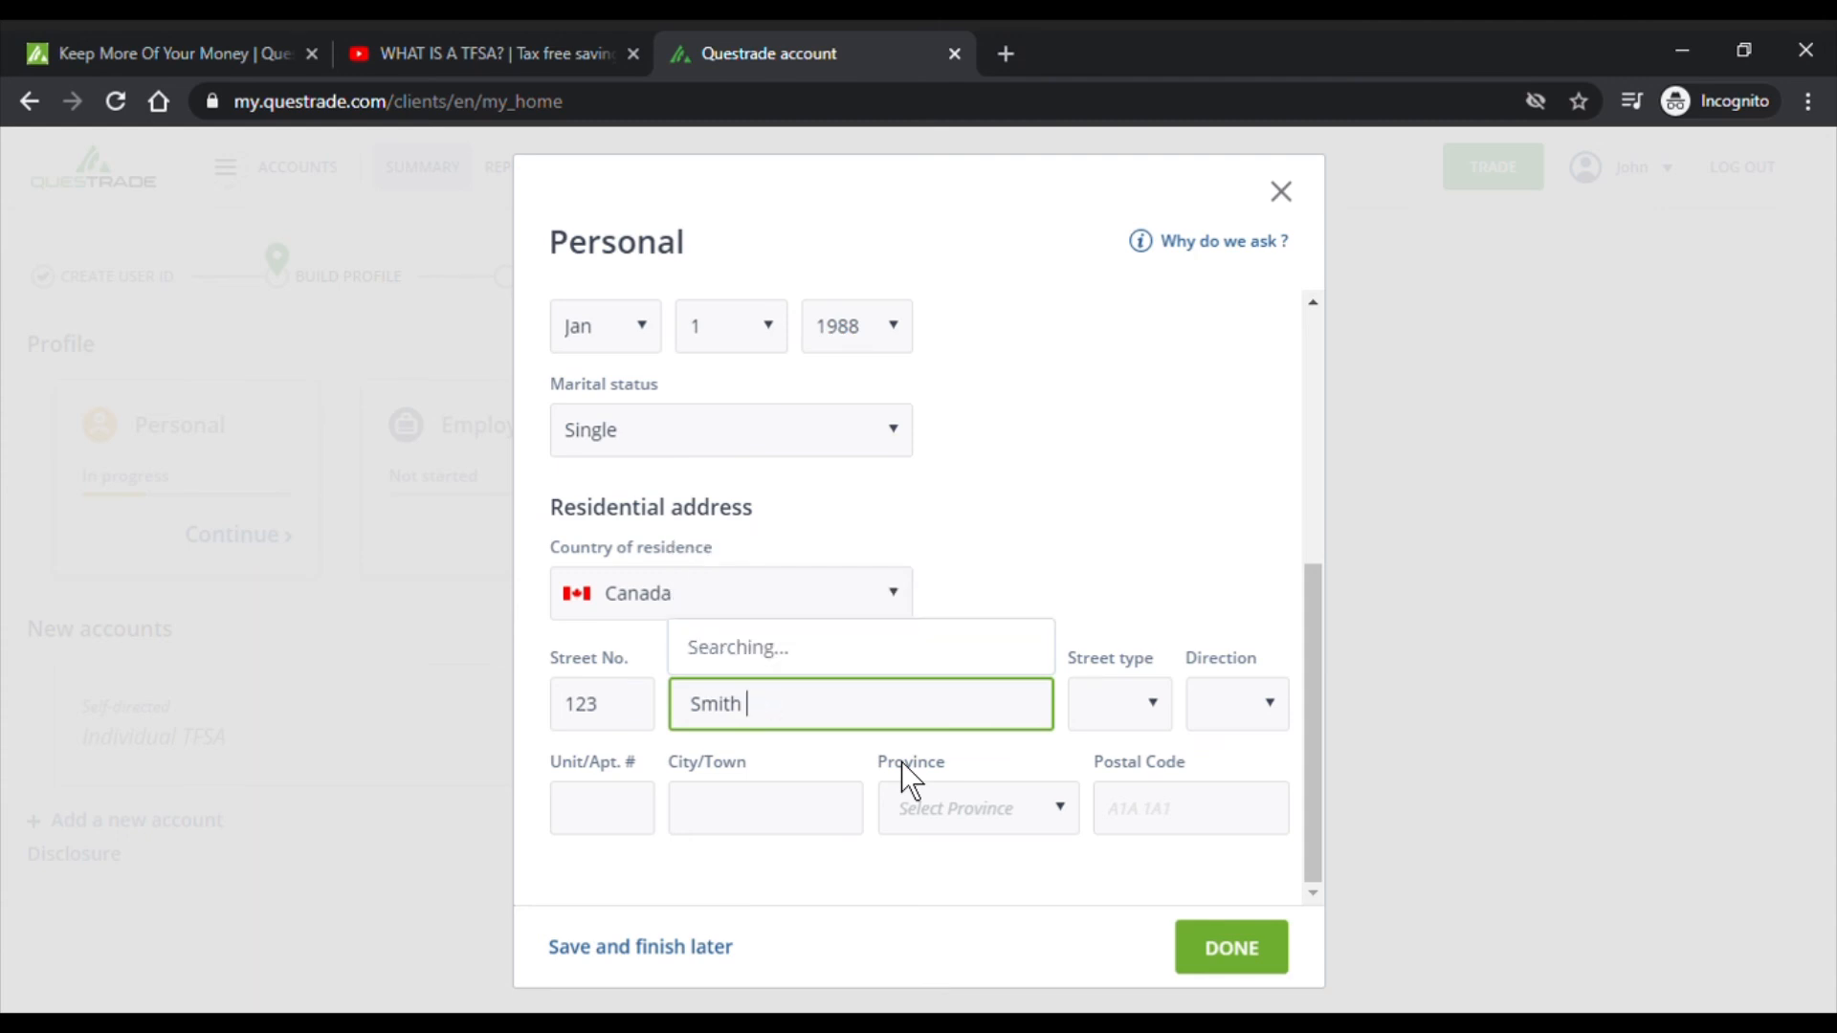
text(Ave)
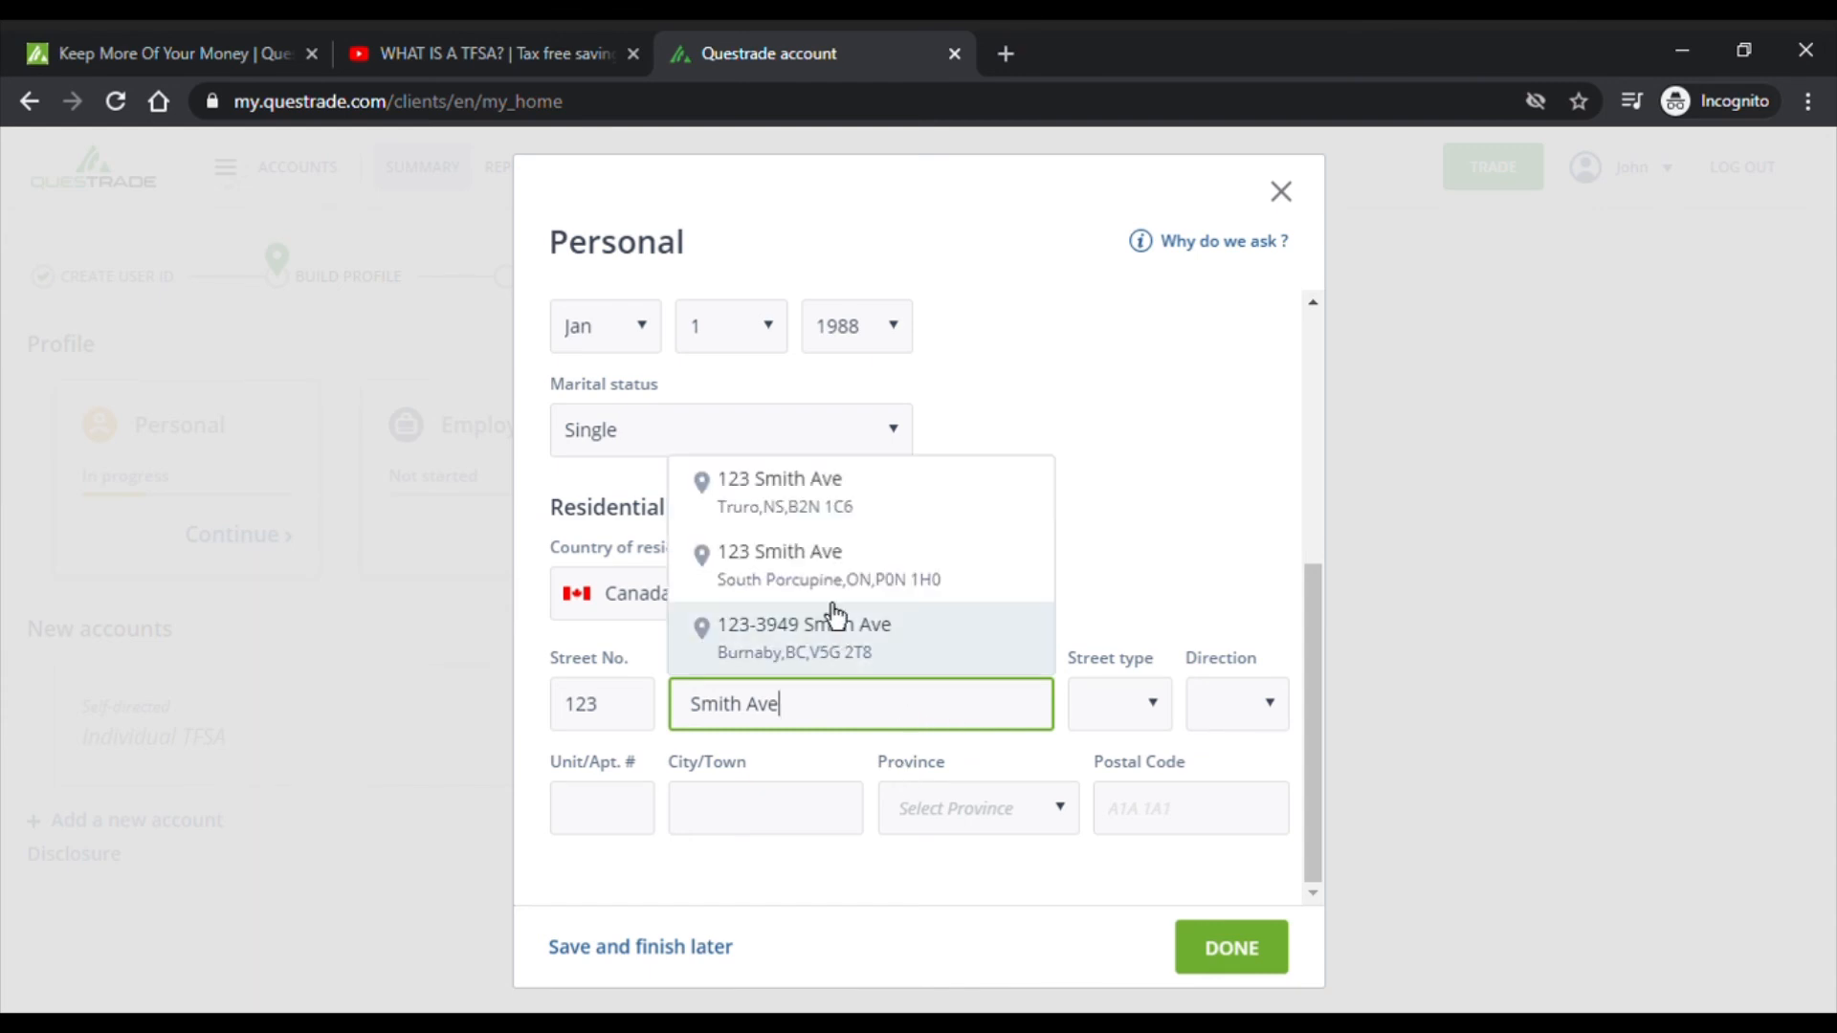
click(820, 521)
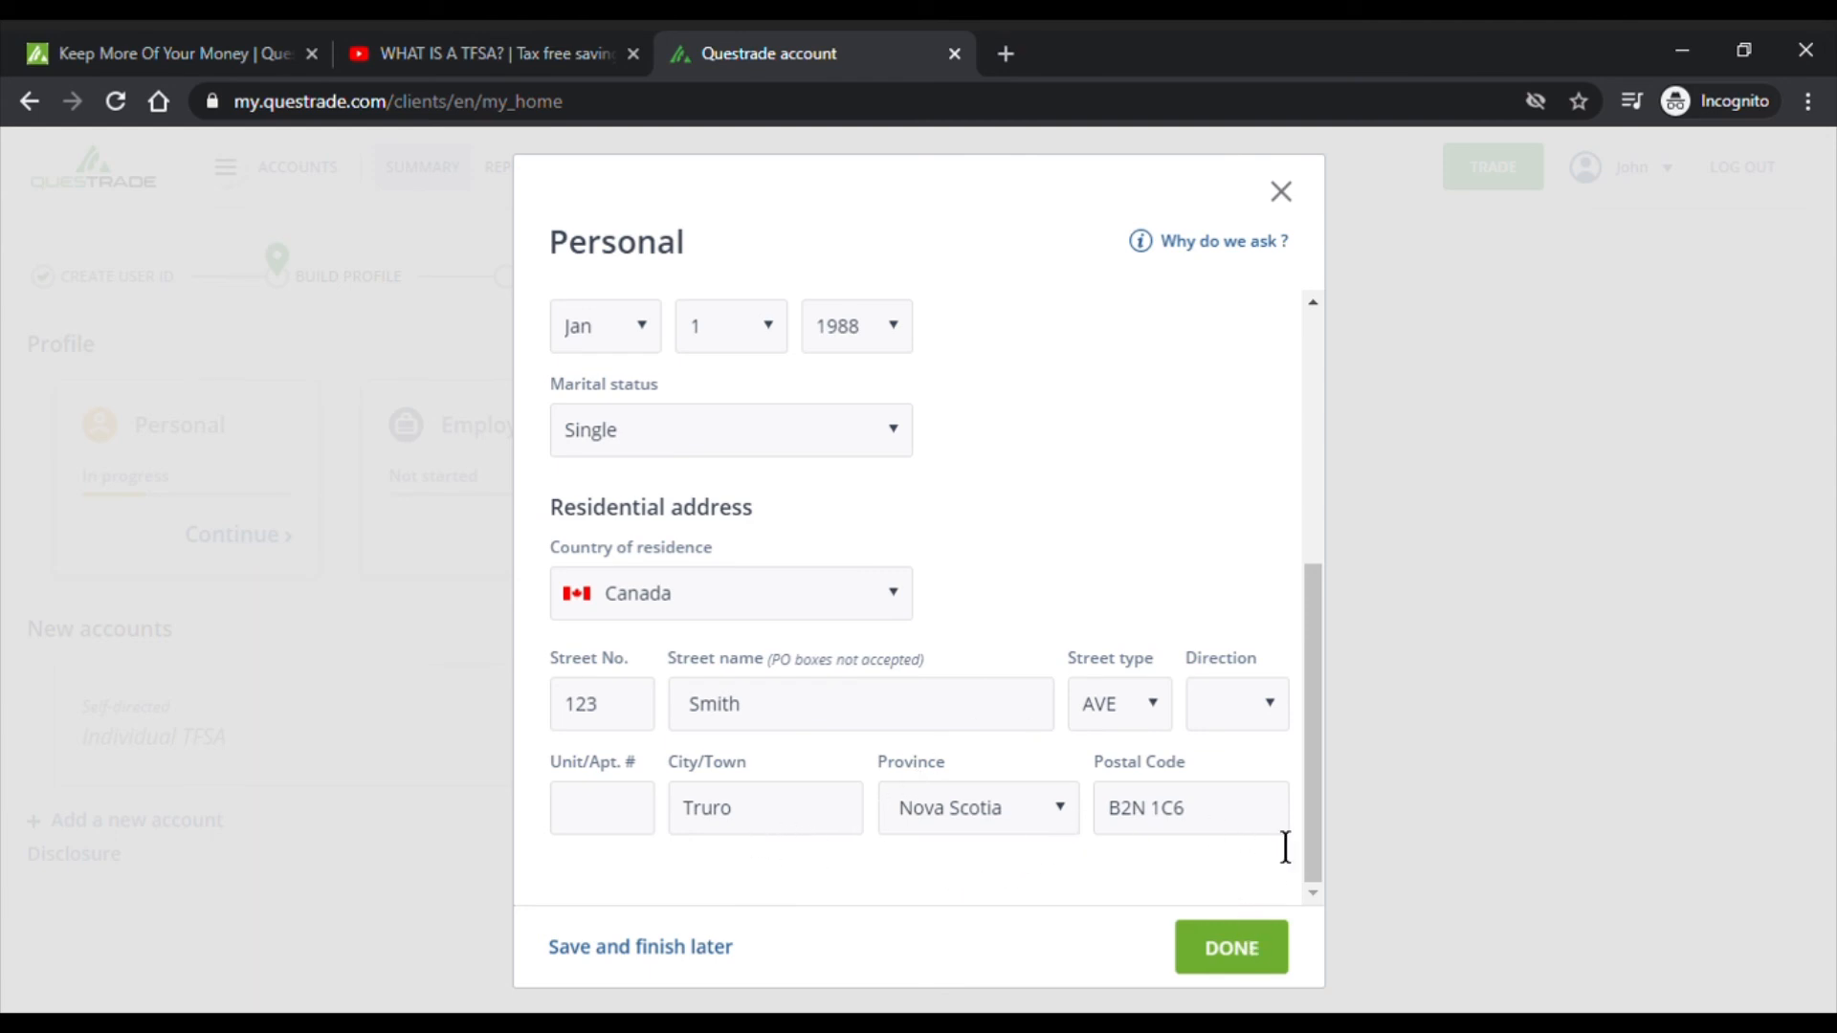
- Submit the form, review the verification errors, and save the Personal section to finish later
click(1231, 982)
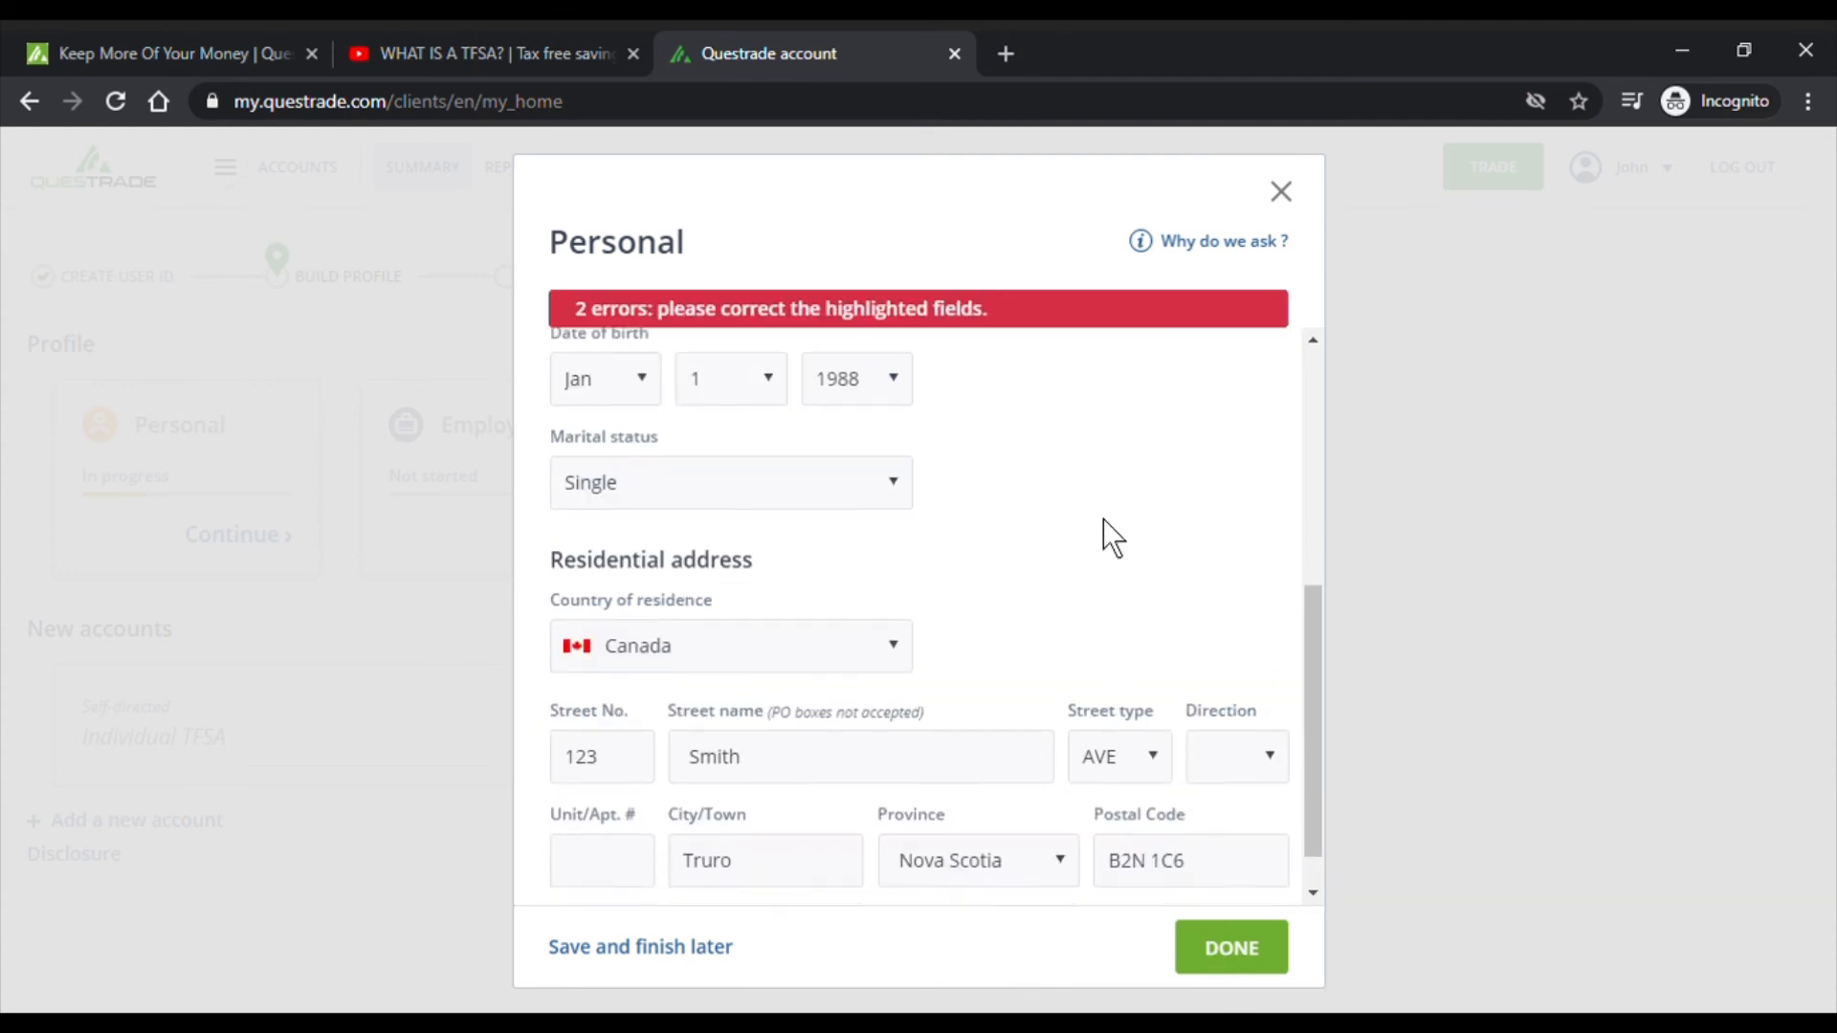
scroll(1105, 536, up, 5)
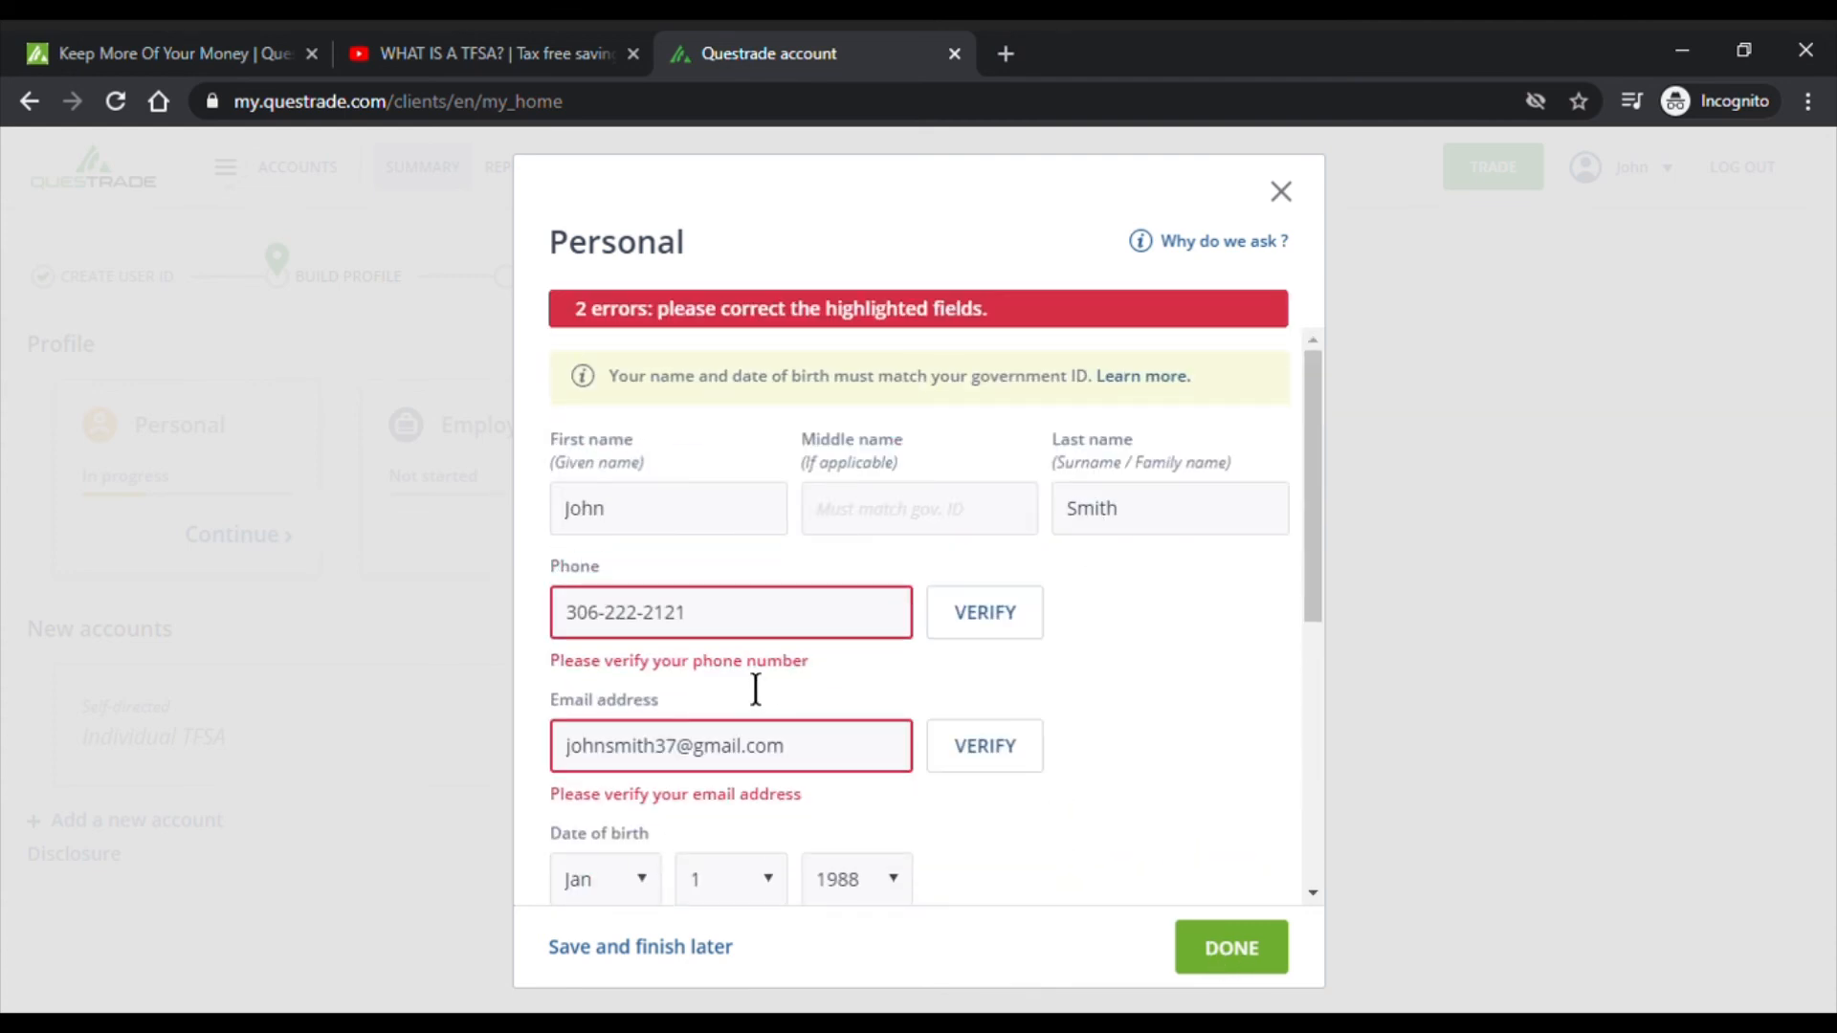
scroll(857, 641, down, 5)
scroll(864, 763, up, 5)
click(631, 957)
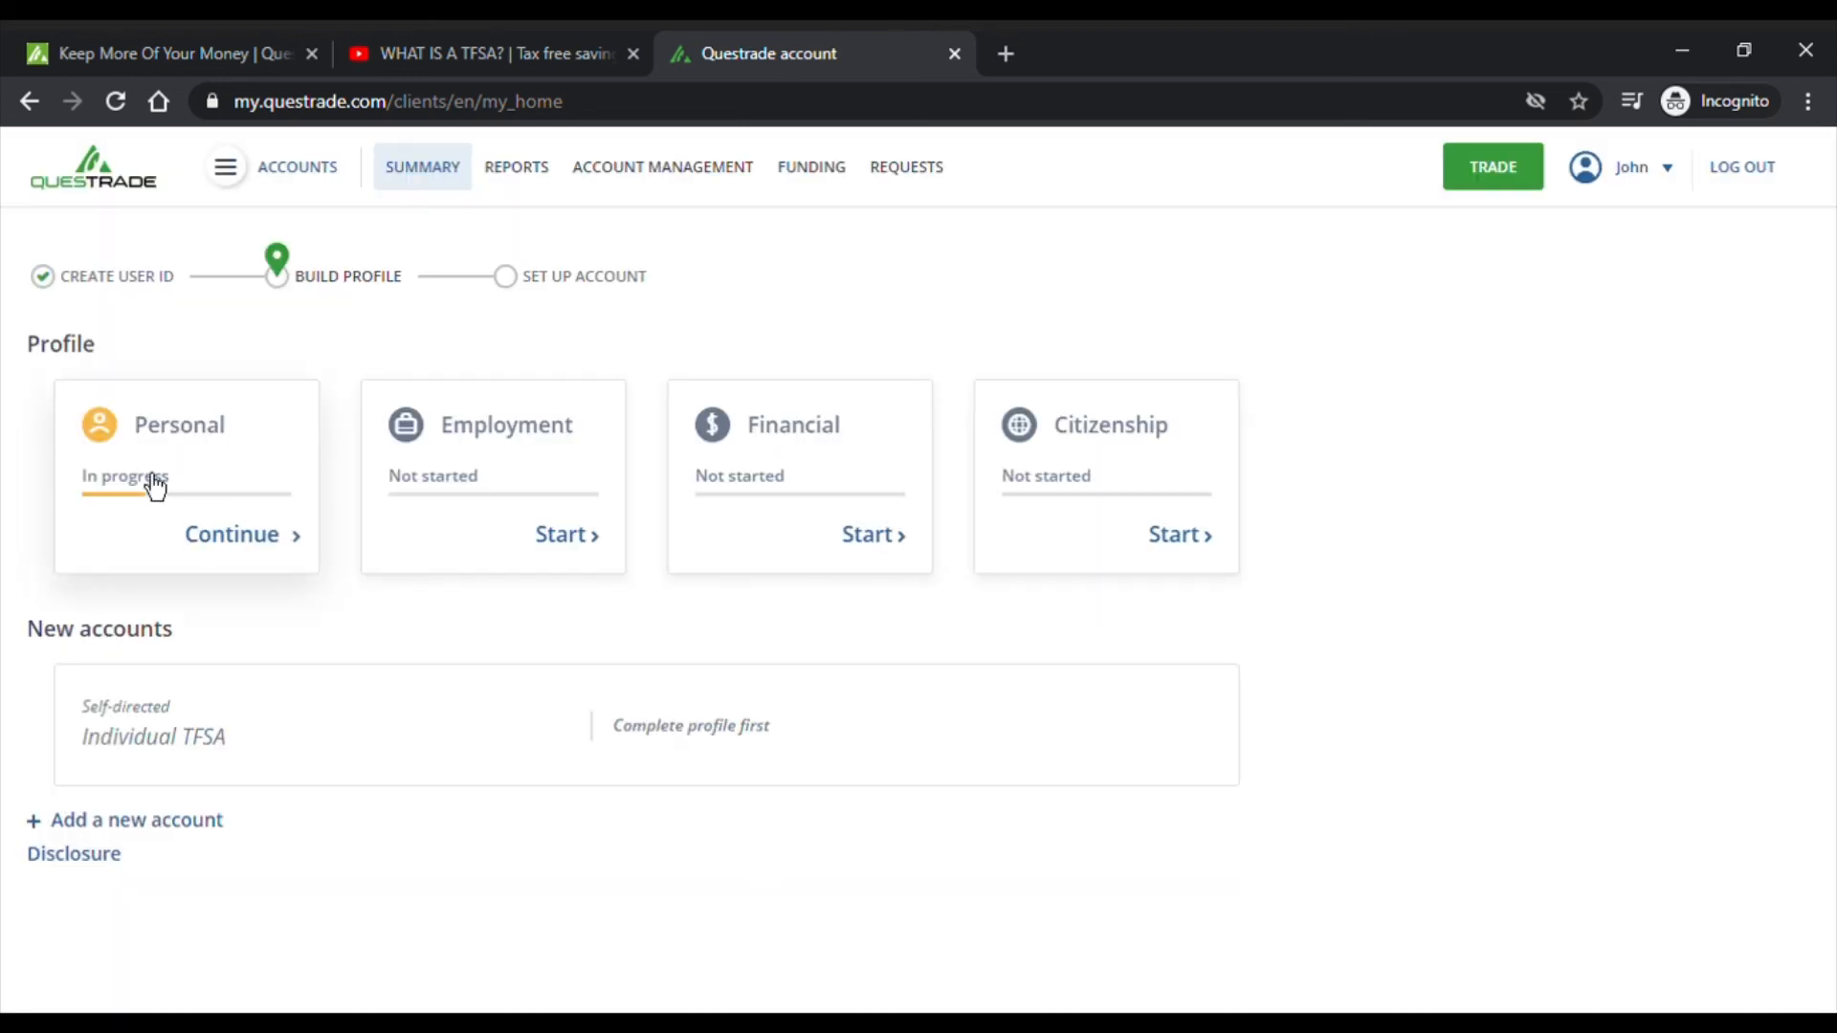
- Start the Employment section, trying Student with Student loan as main income
click(595, 559)
click(888, 344)
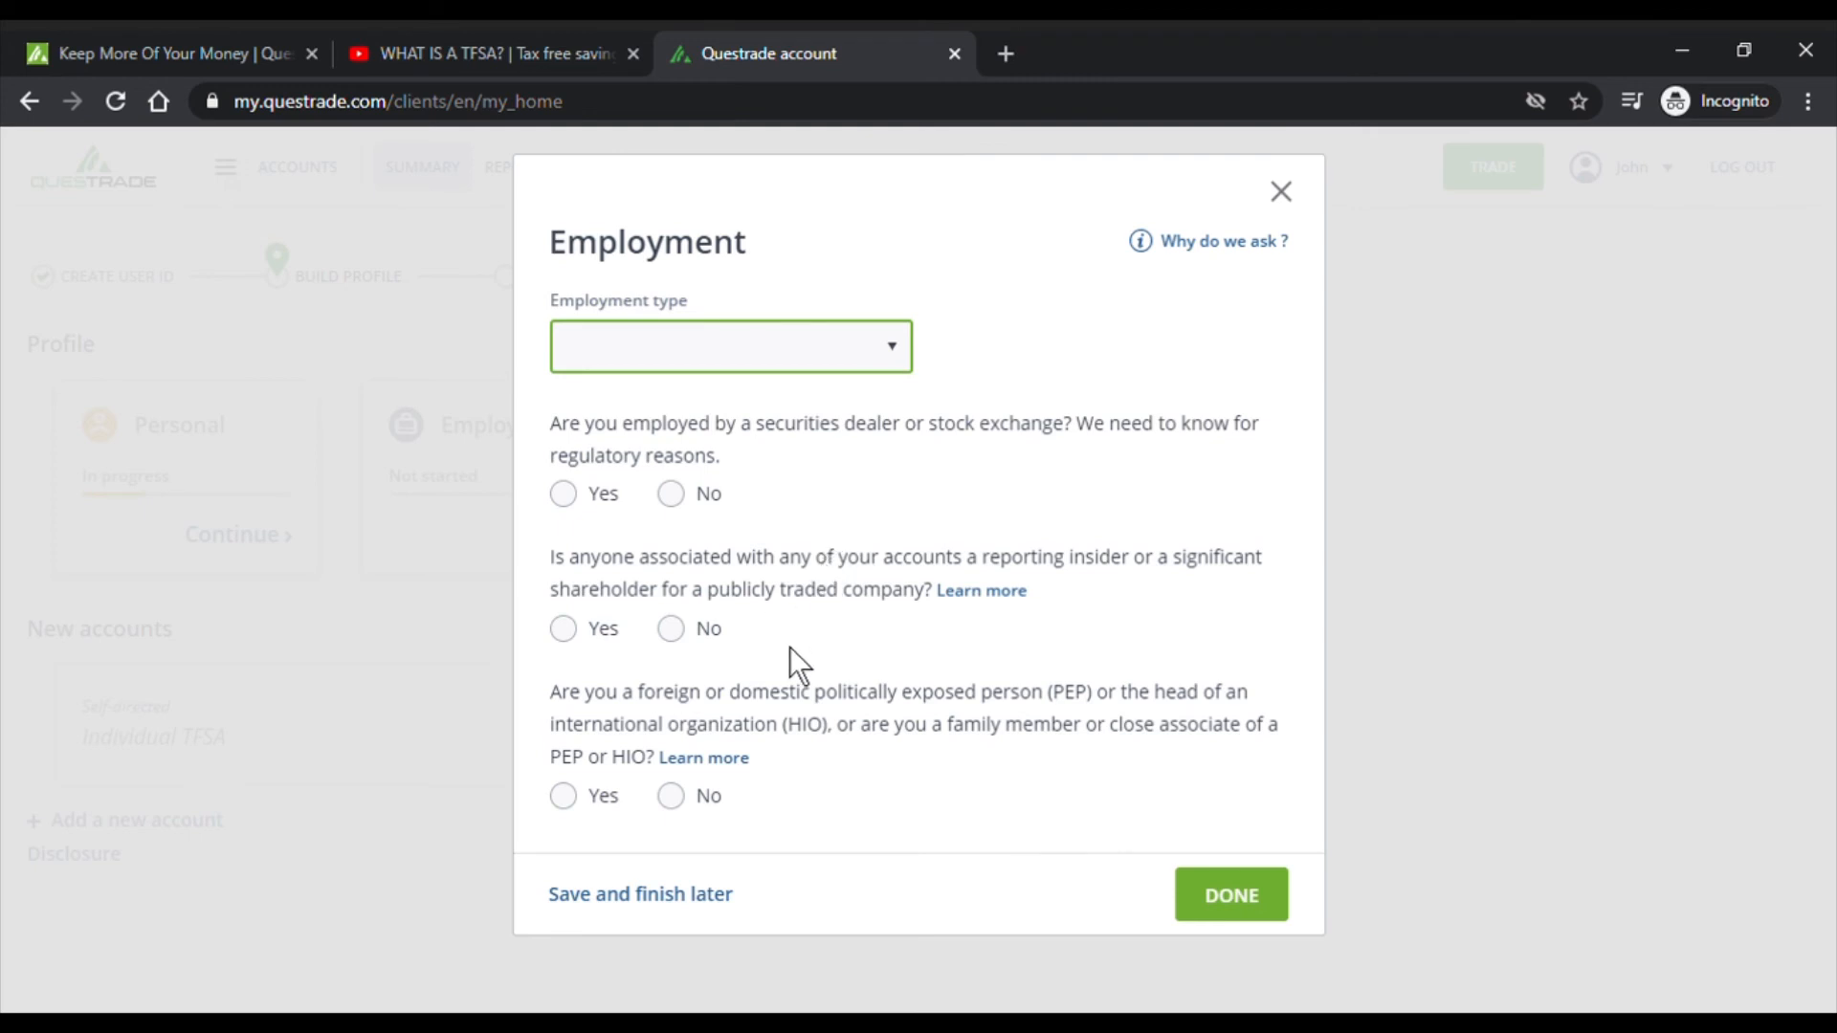
click(806, 599)
click(938, 505)
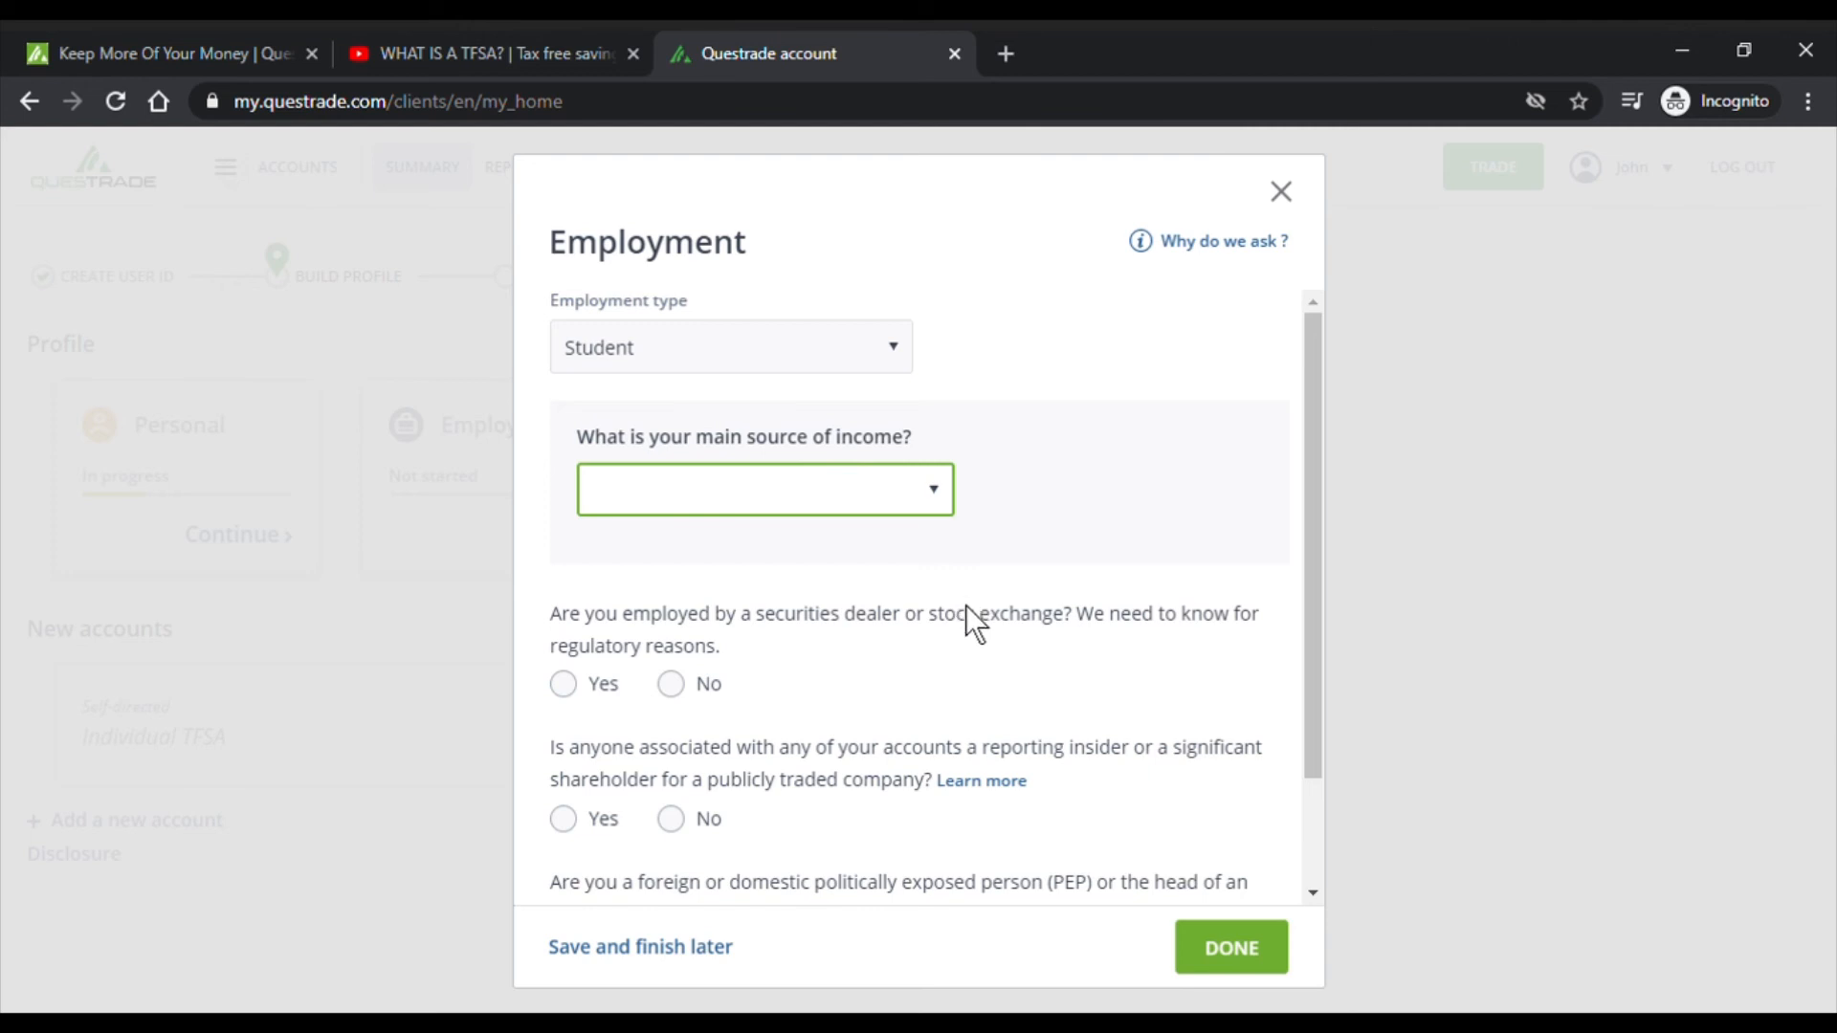
click(849, 641)
- Switch employment type through Homemaker and Self-Employed, settling on Employed
click(888, 349)
click(756, 467)
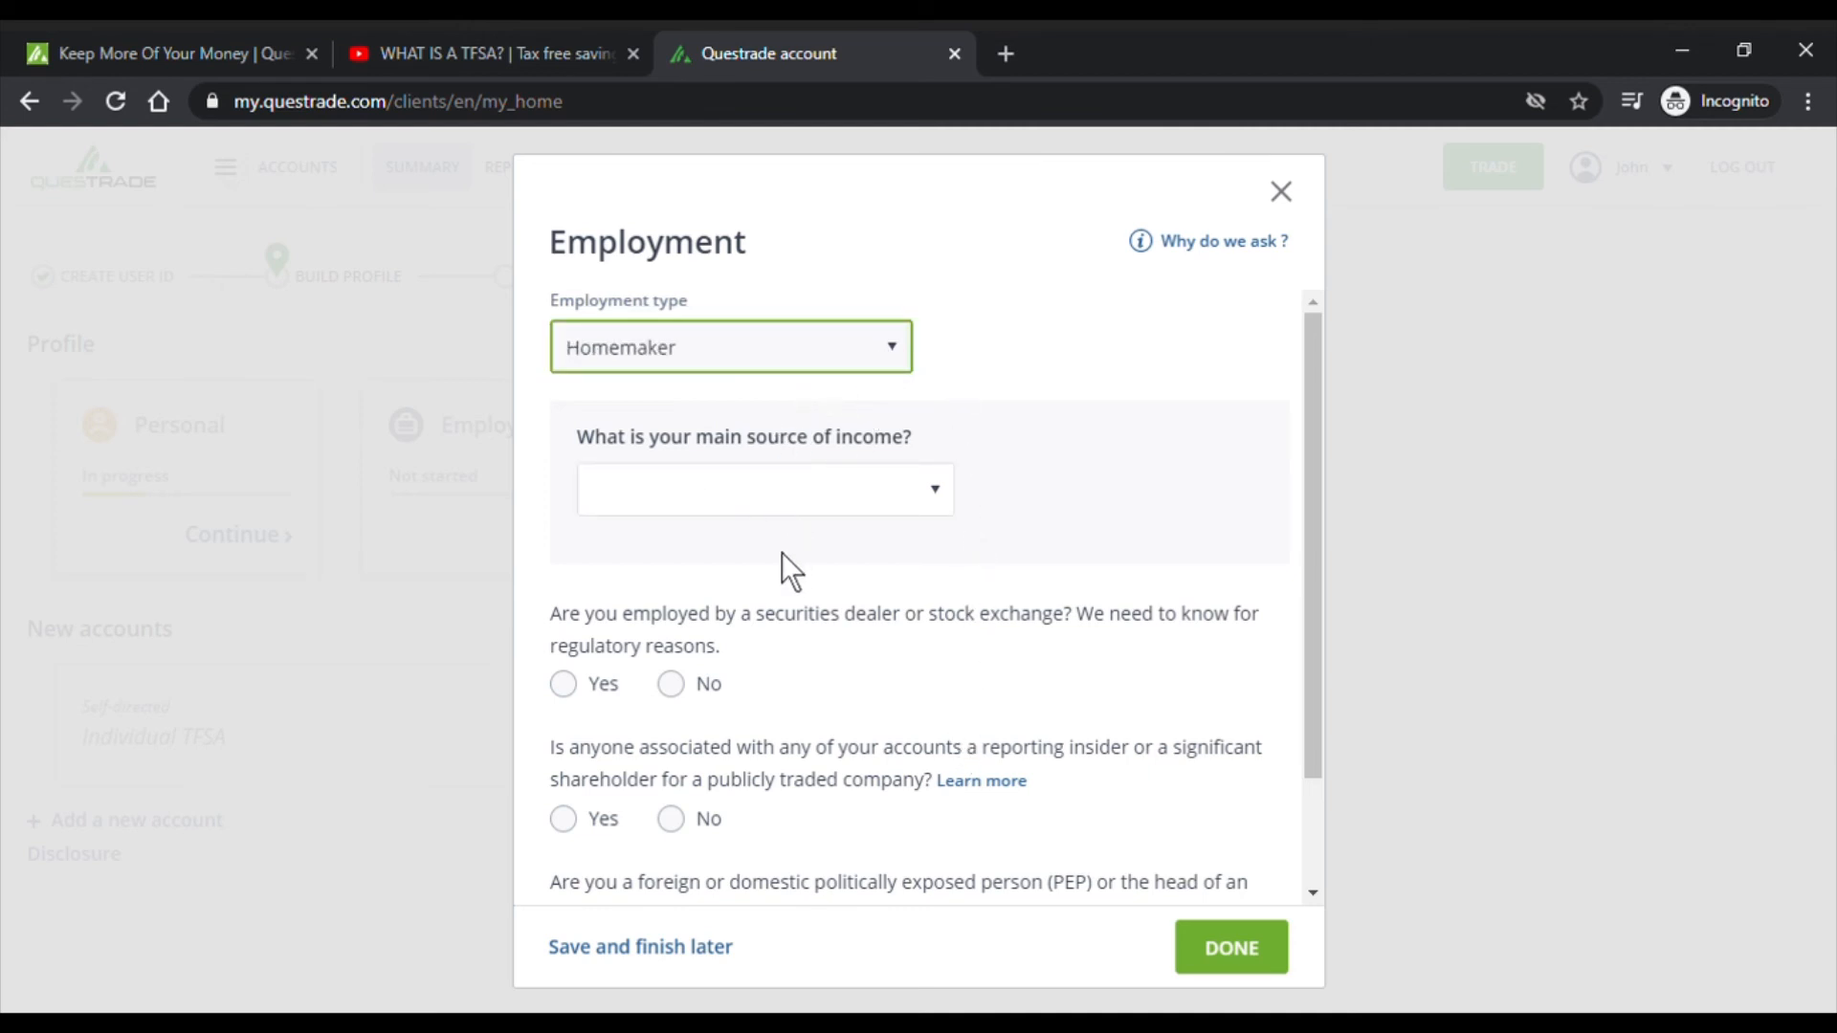
key(s)
scroll(796, 618, down, 3)
scroll(802, 622, down, 3)
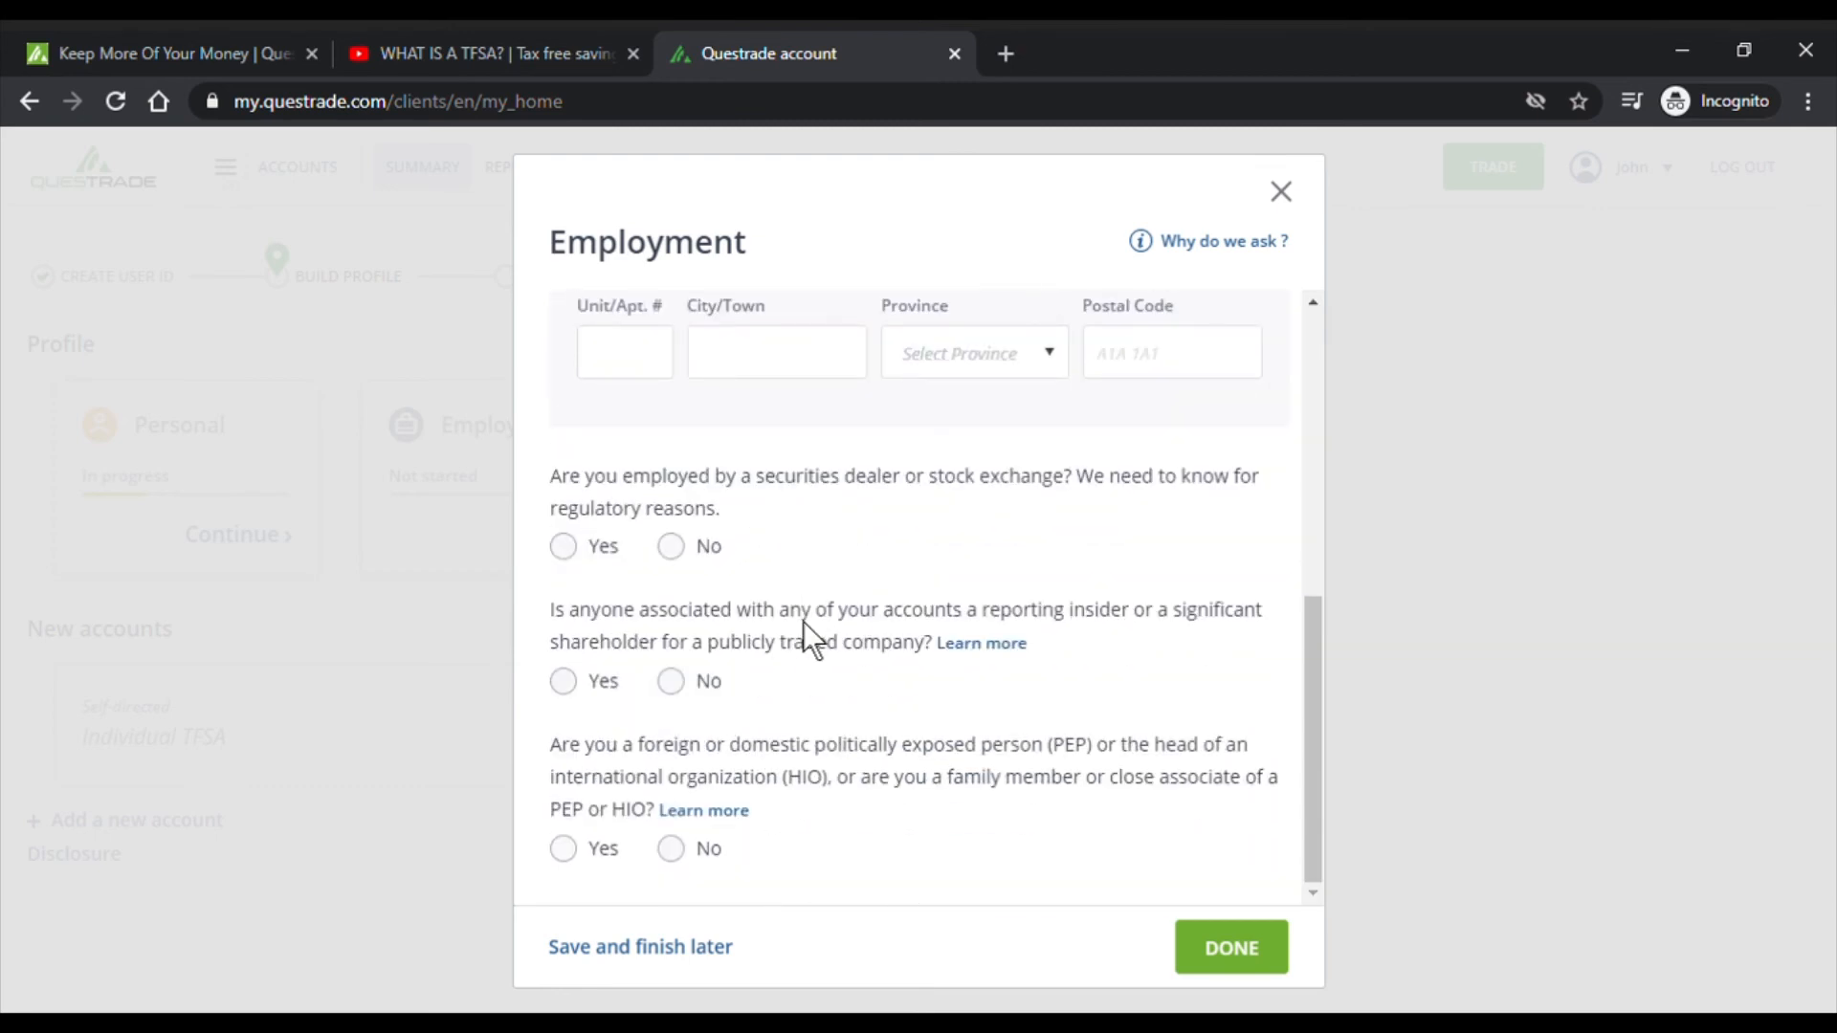
scroll(812, 639, up, 6)
key(e)
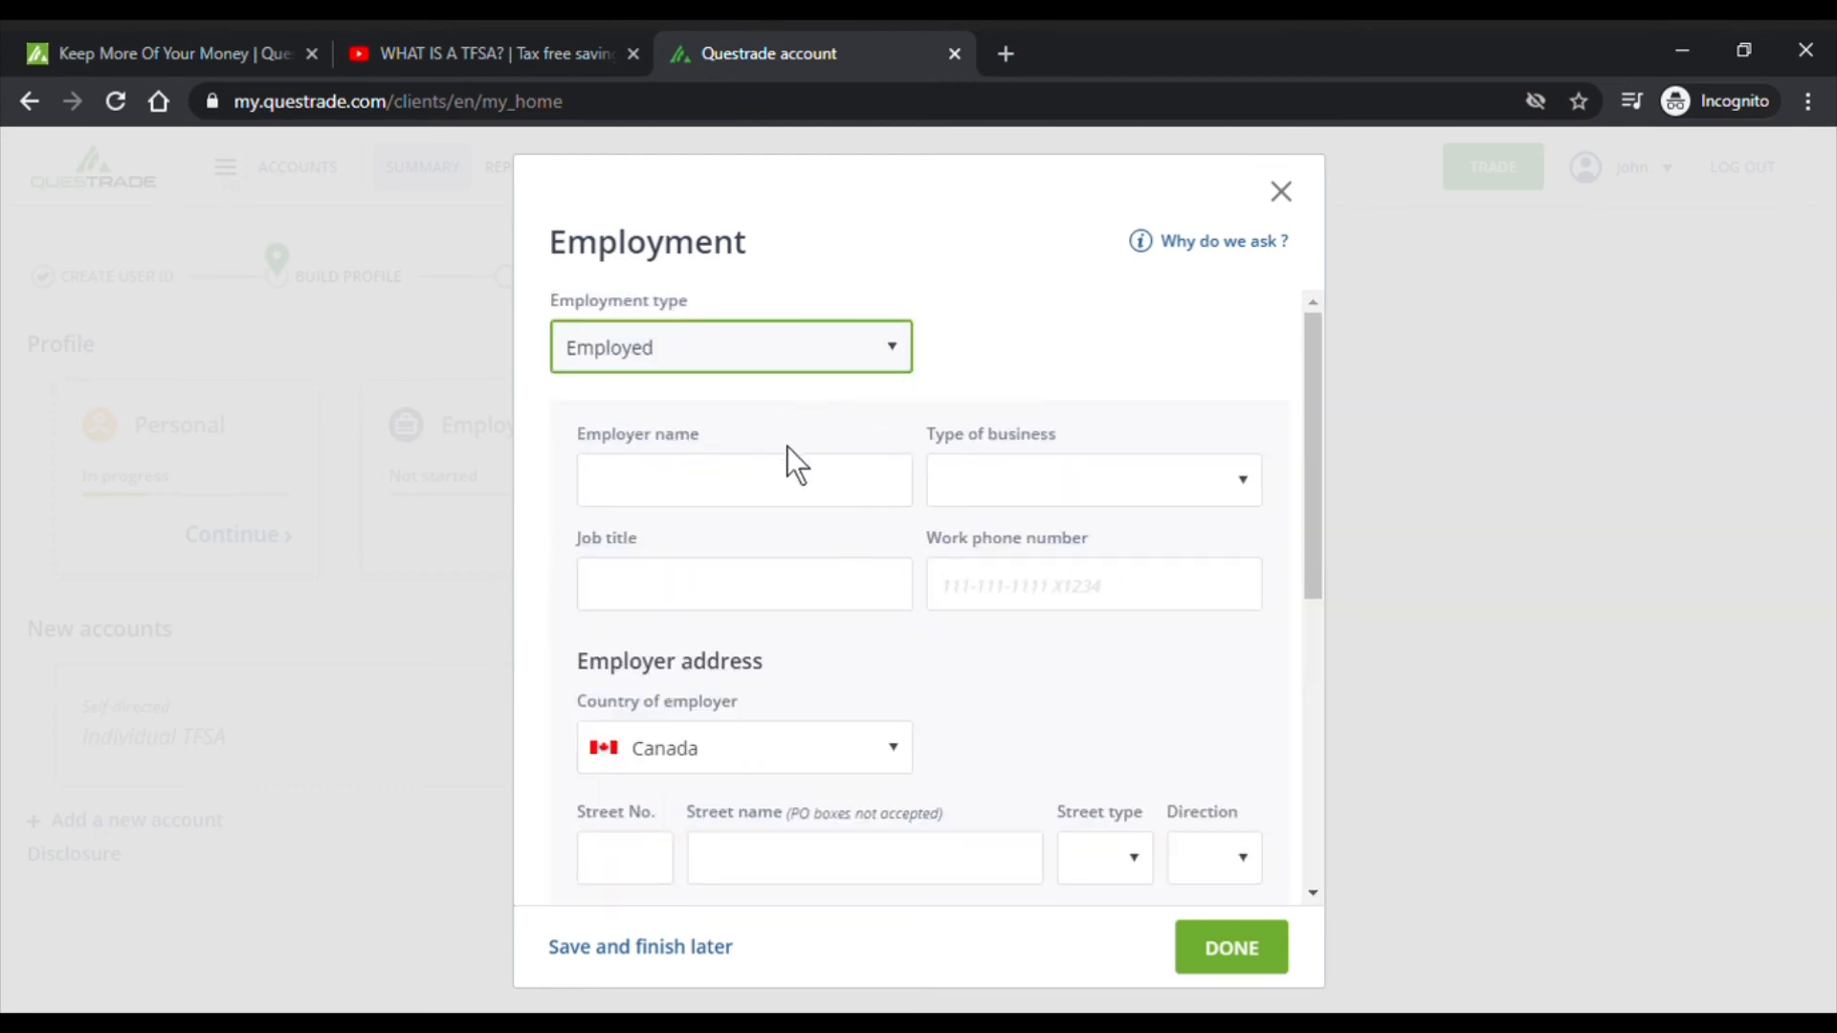
key(Tab)
- Look over the employer name, business type and securities dealer fields
click(1092, 486)
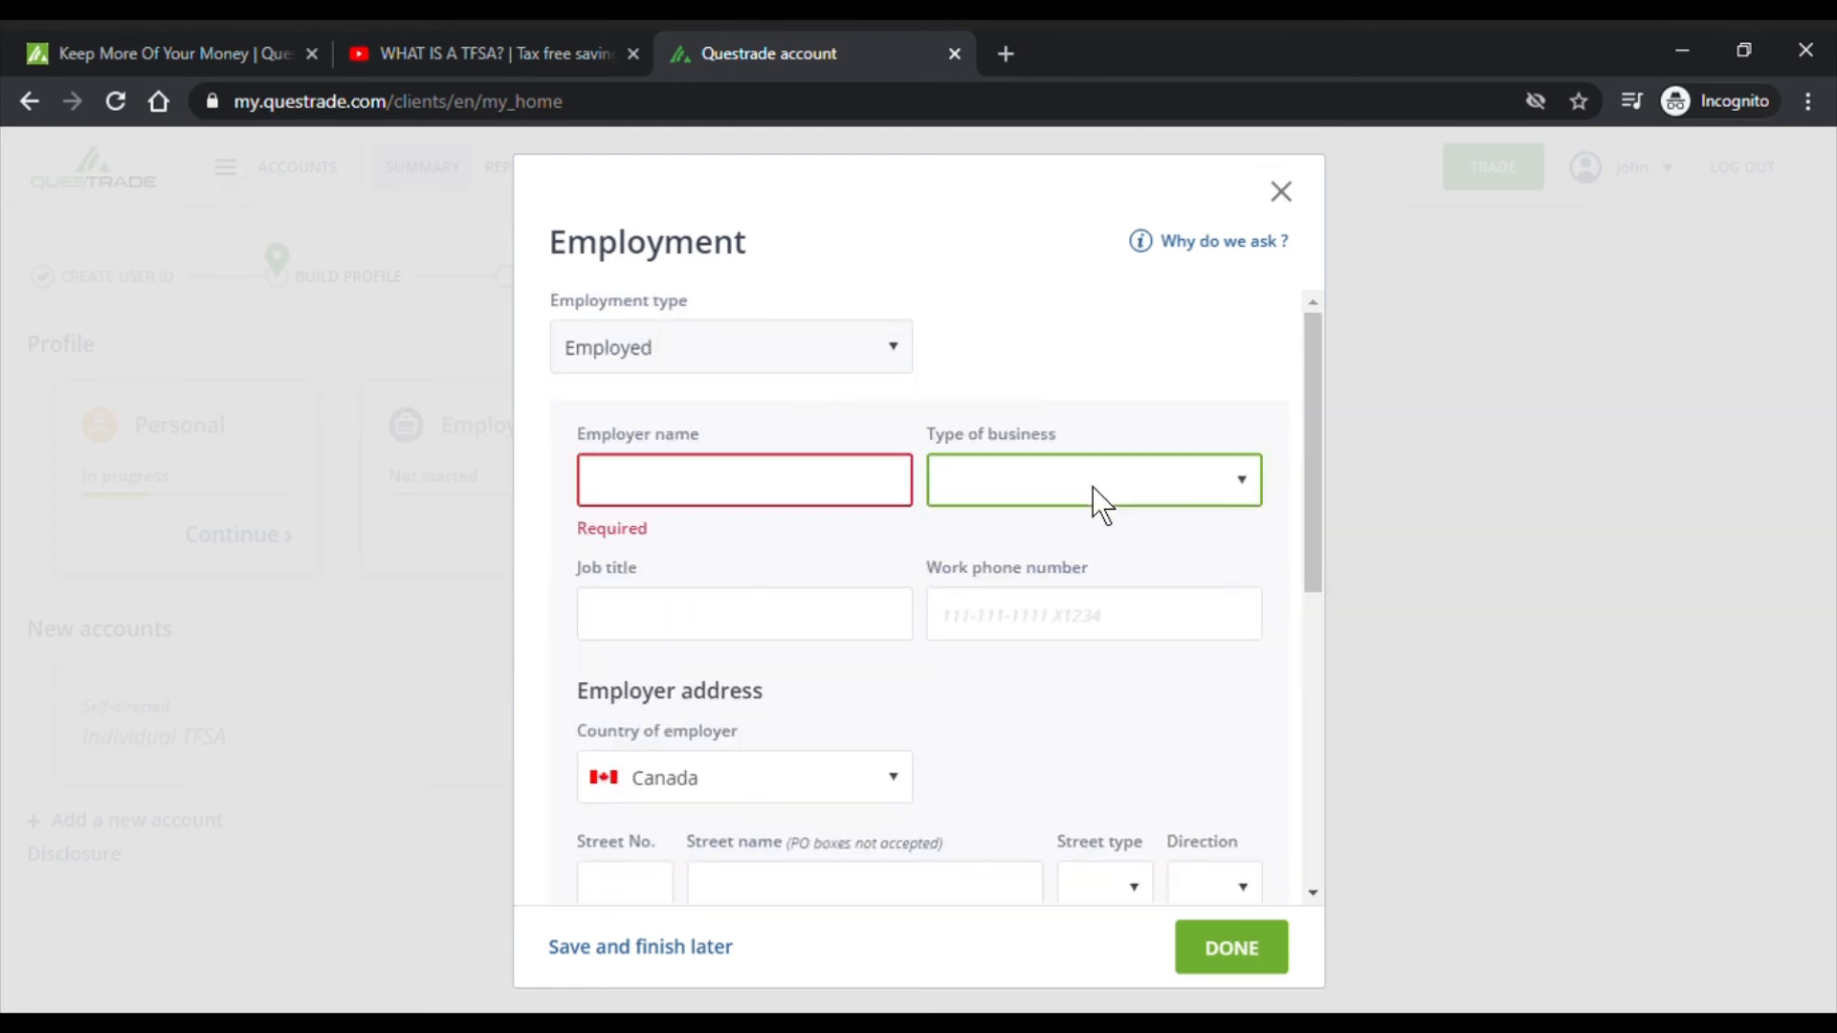
click(820, 476)
scroll(989, 397, down, 4)
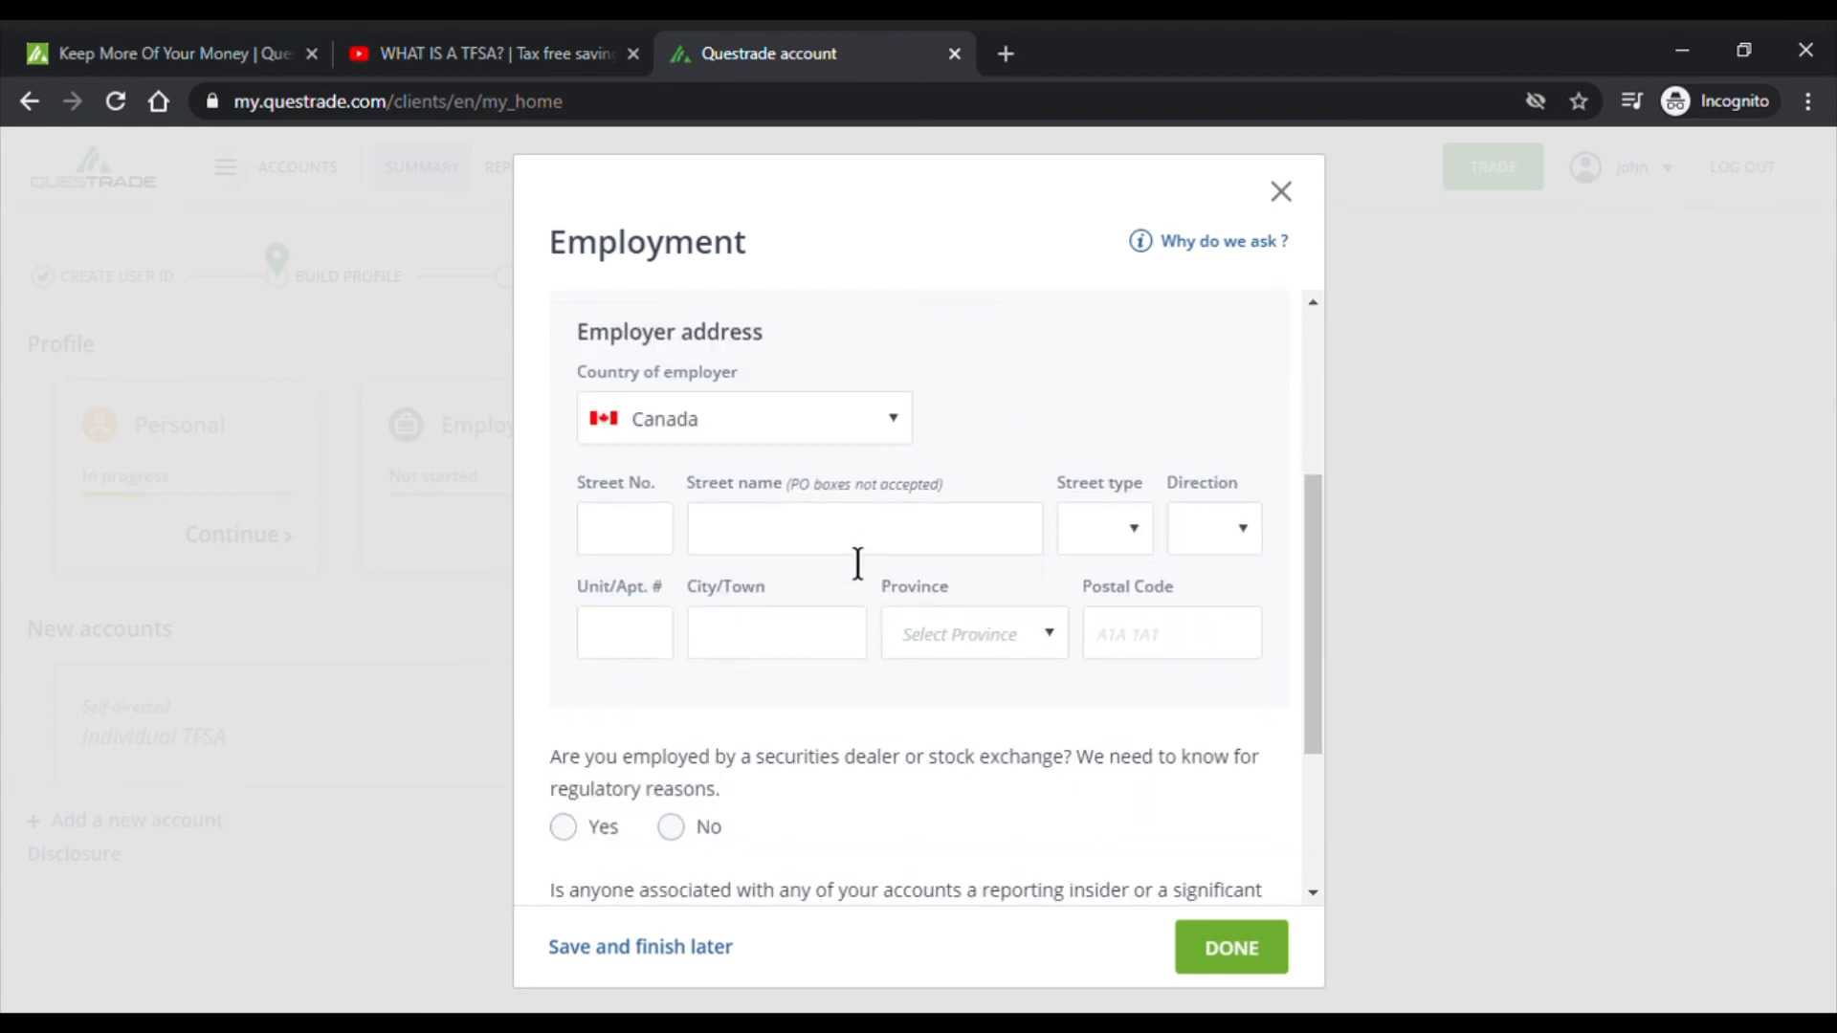
scroll(1213, 590, down, 3)
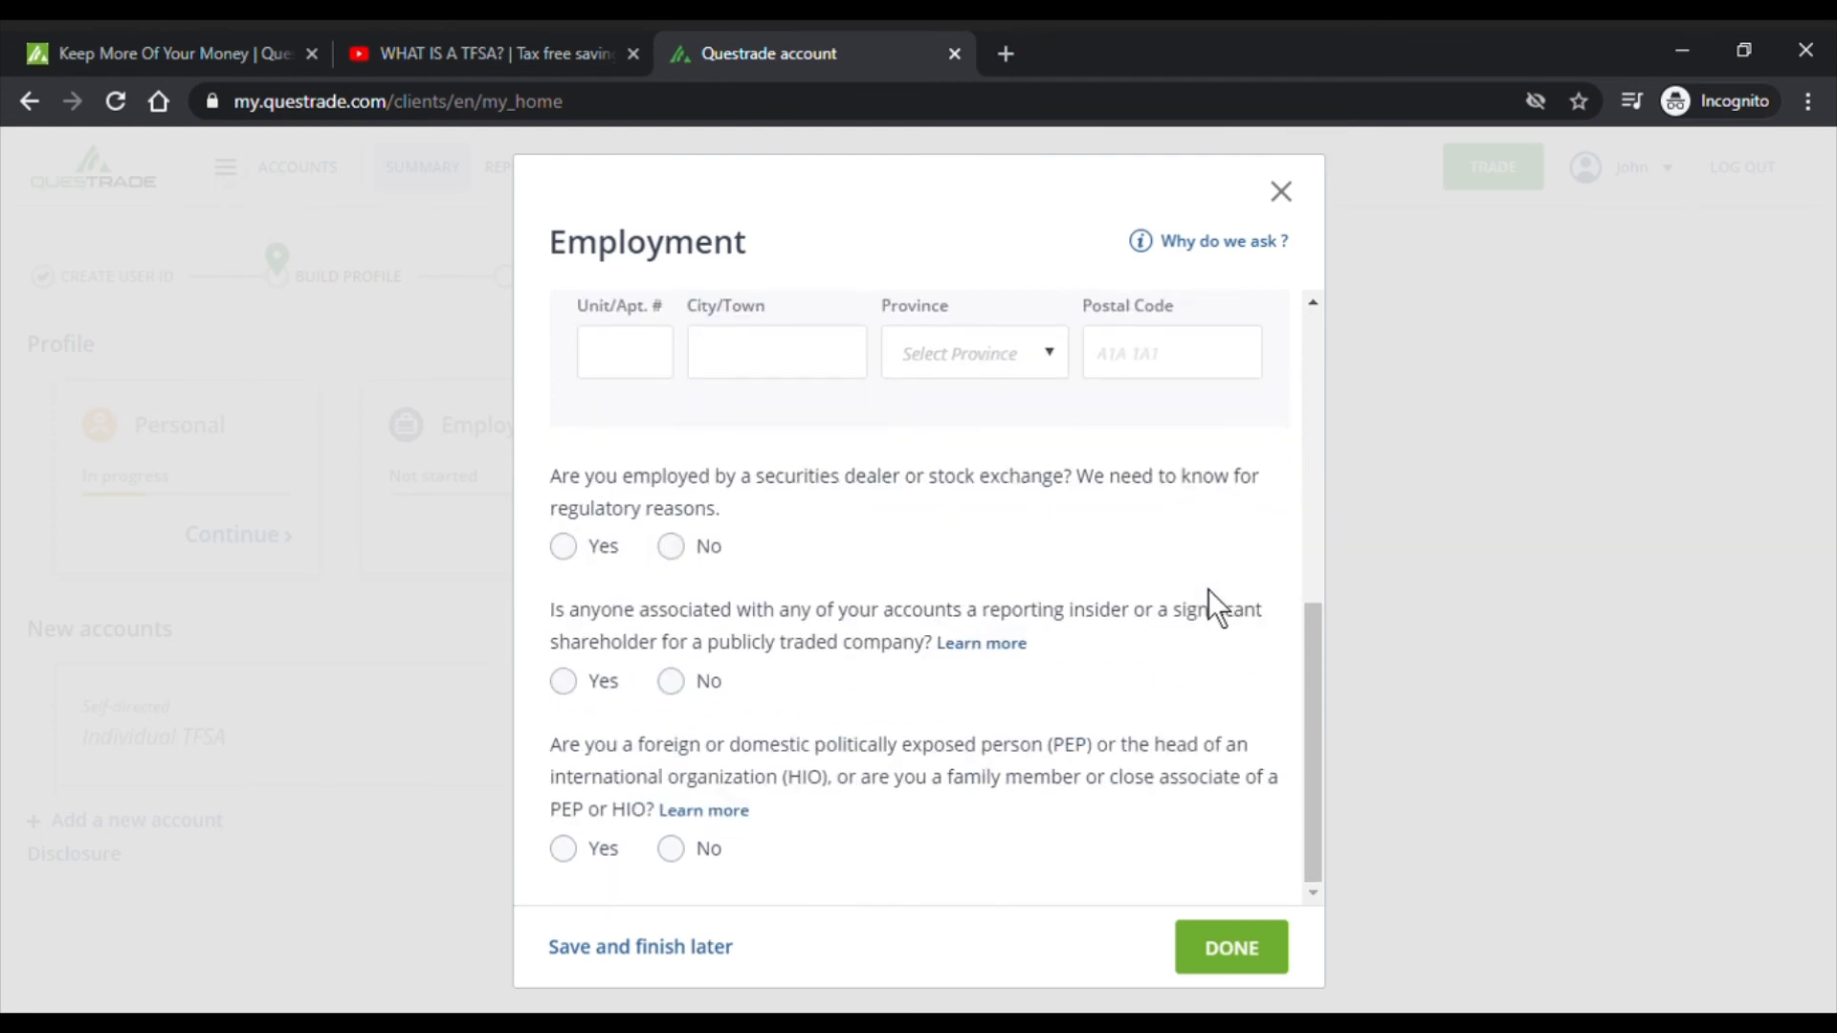
drag(572, 494, 842, 491)
scroll(825, 511, up, 7)
click(806, 368)
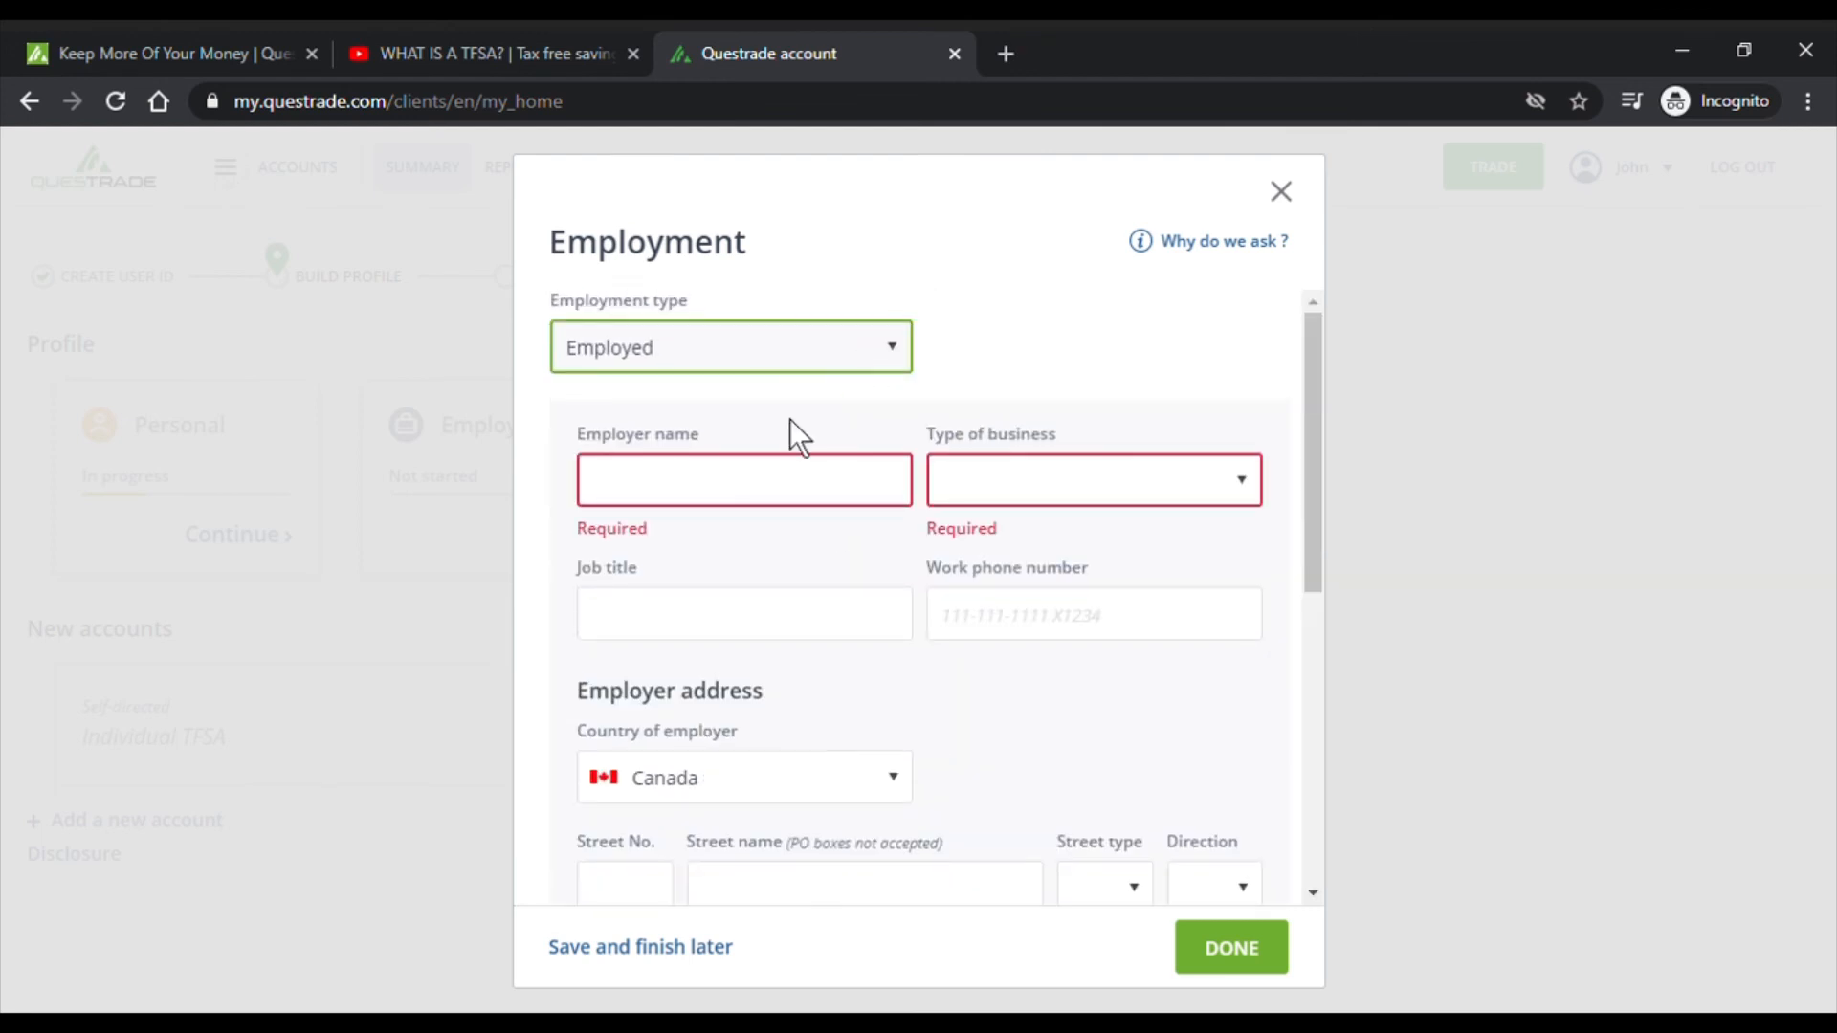
- Set employment type to Retired with Pension as the main income source
click(771, 530)
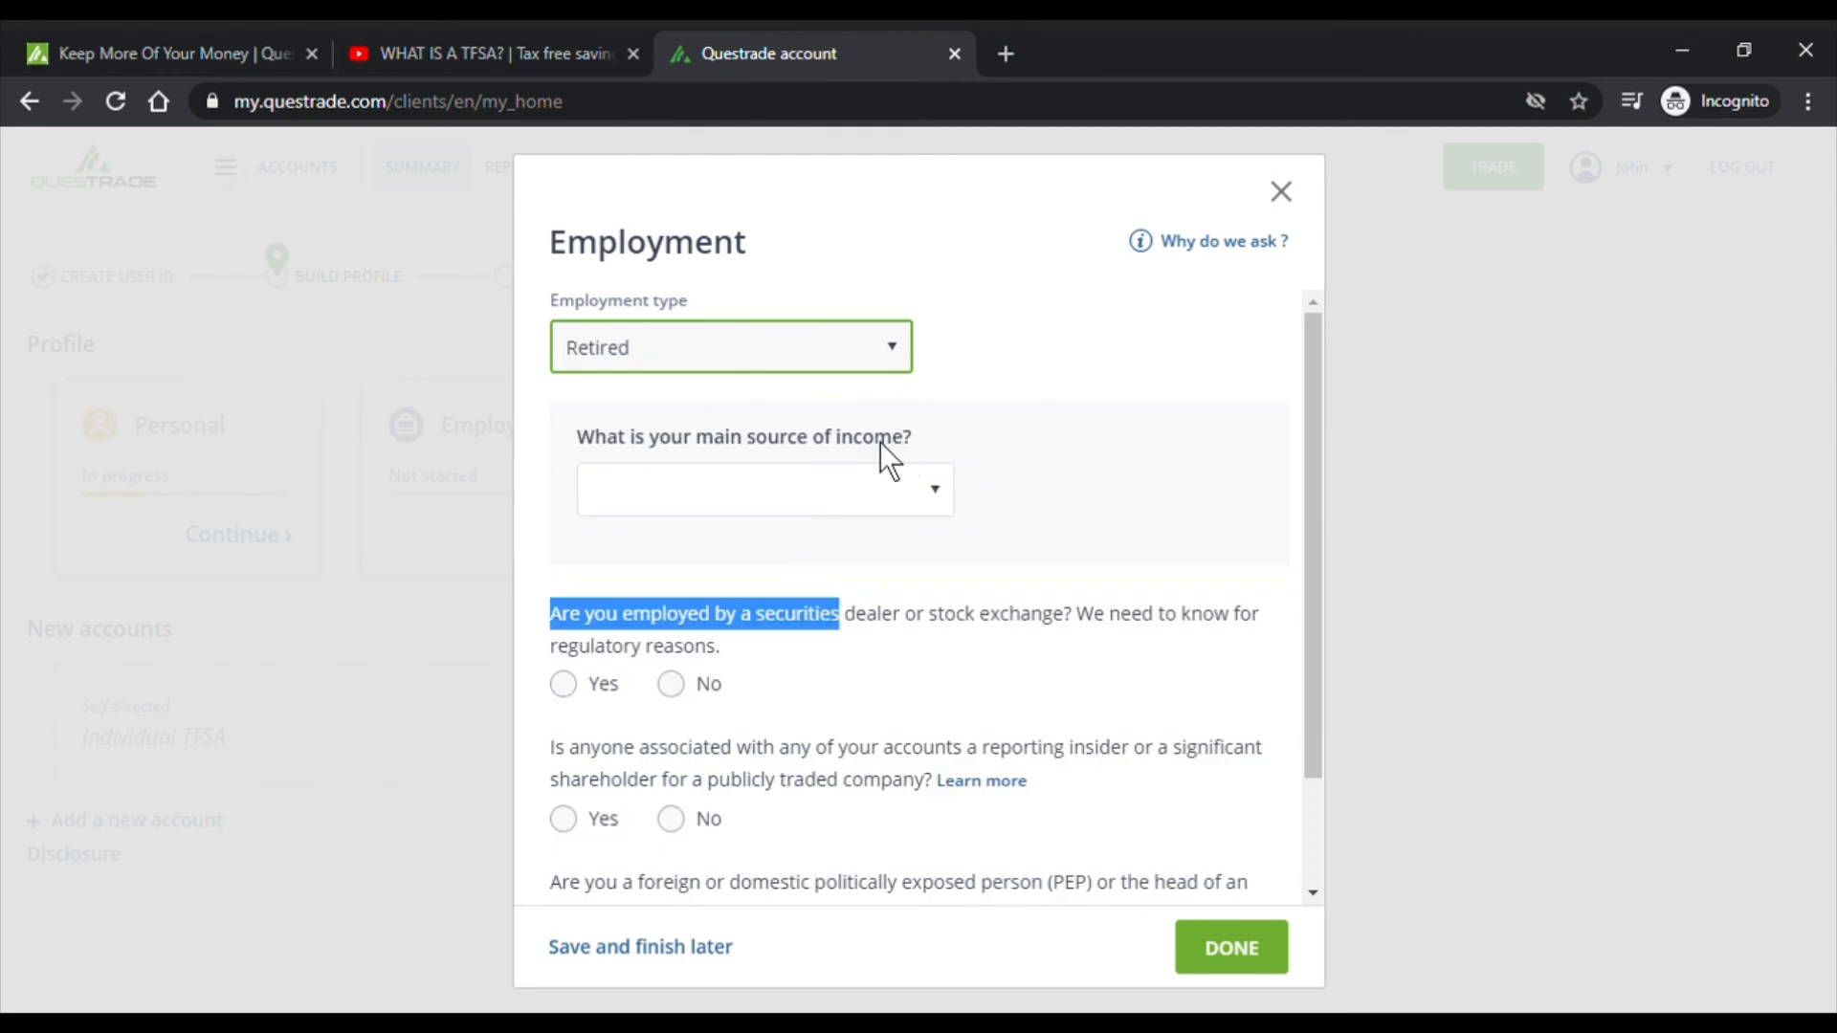
click(905, 496)
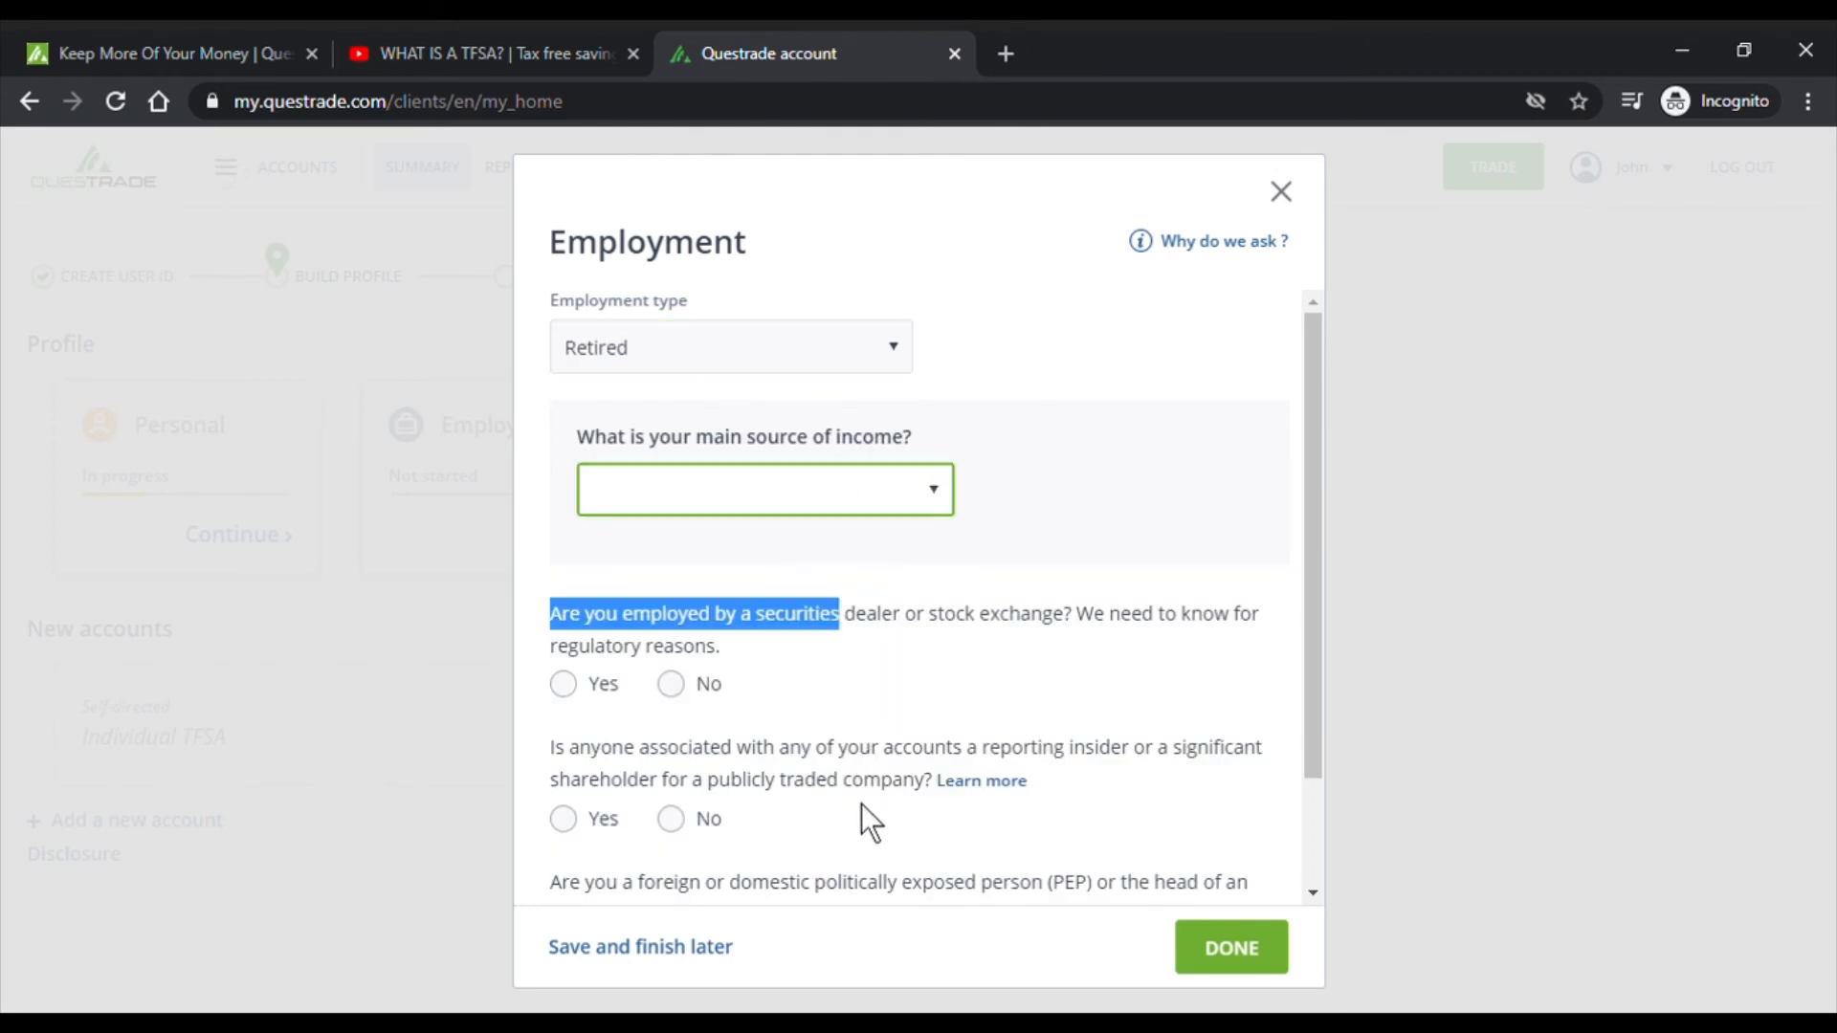
click(850, 589)
click(879, 671)
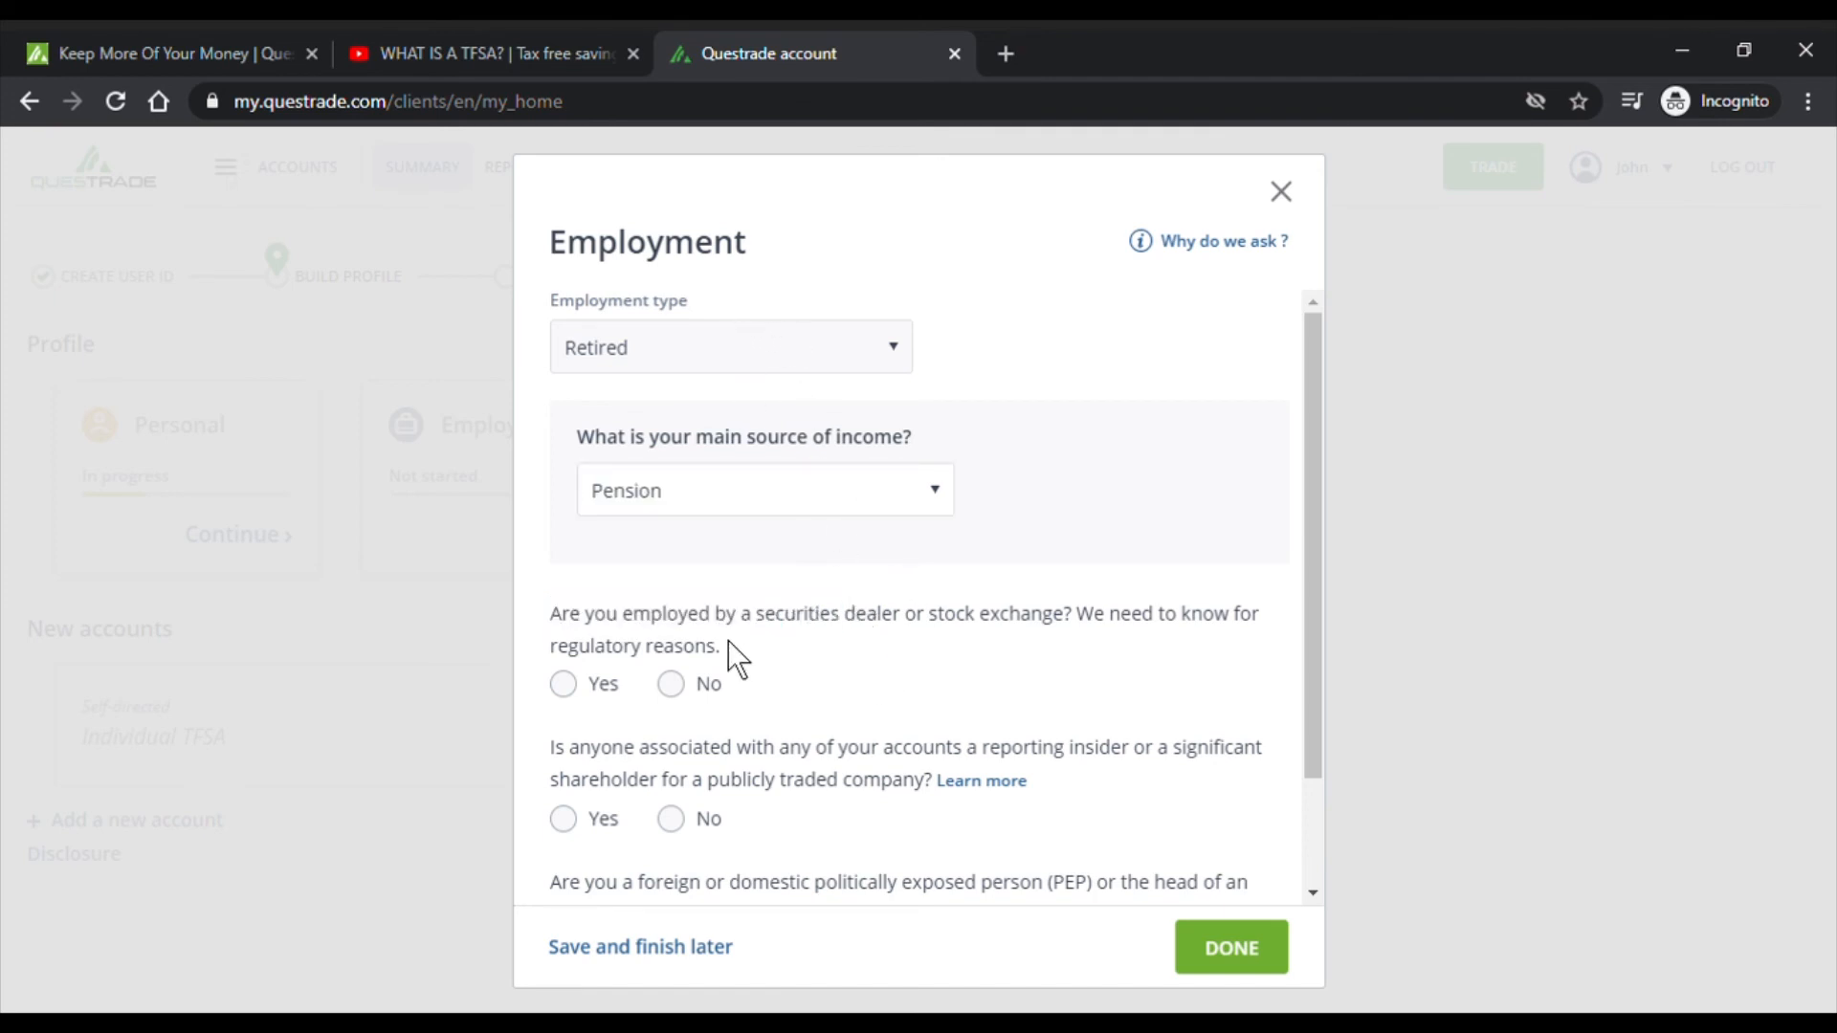
- Read the securities dealer question and answer No
scroll(623, 644, down, 2)
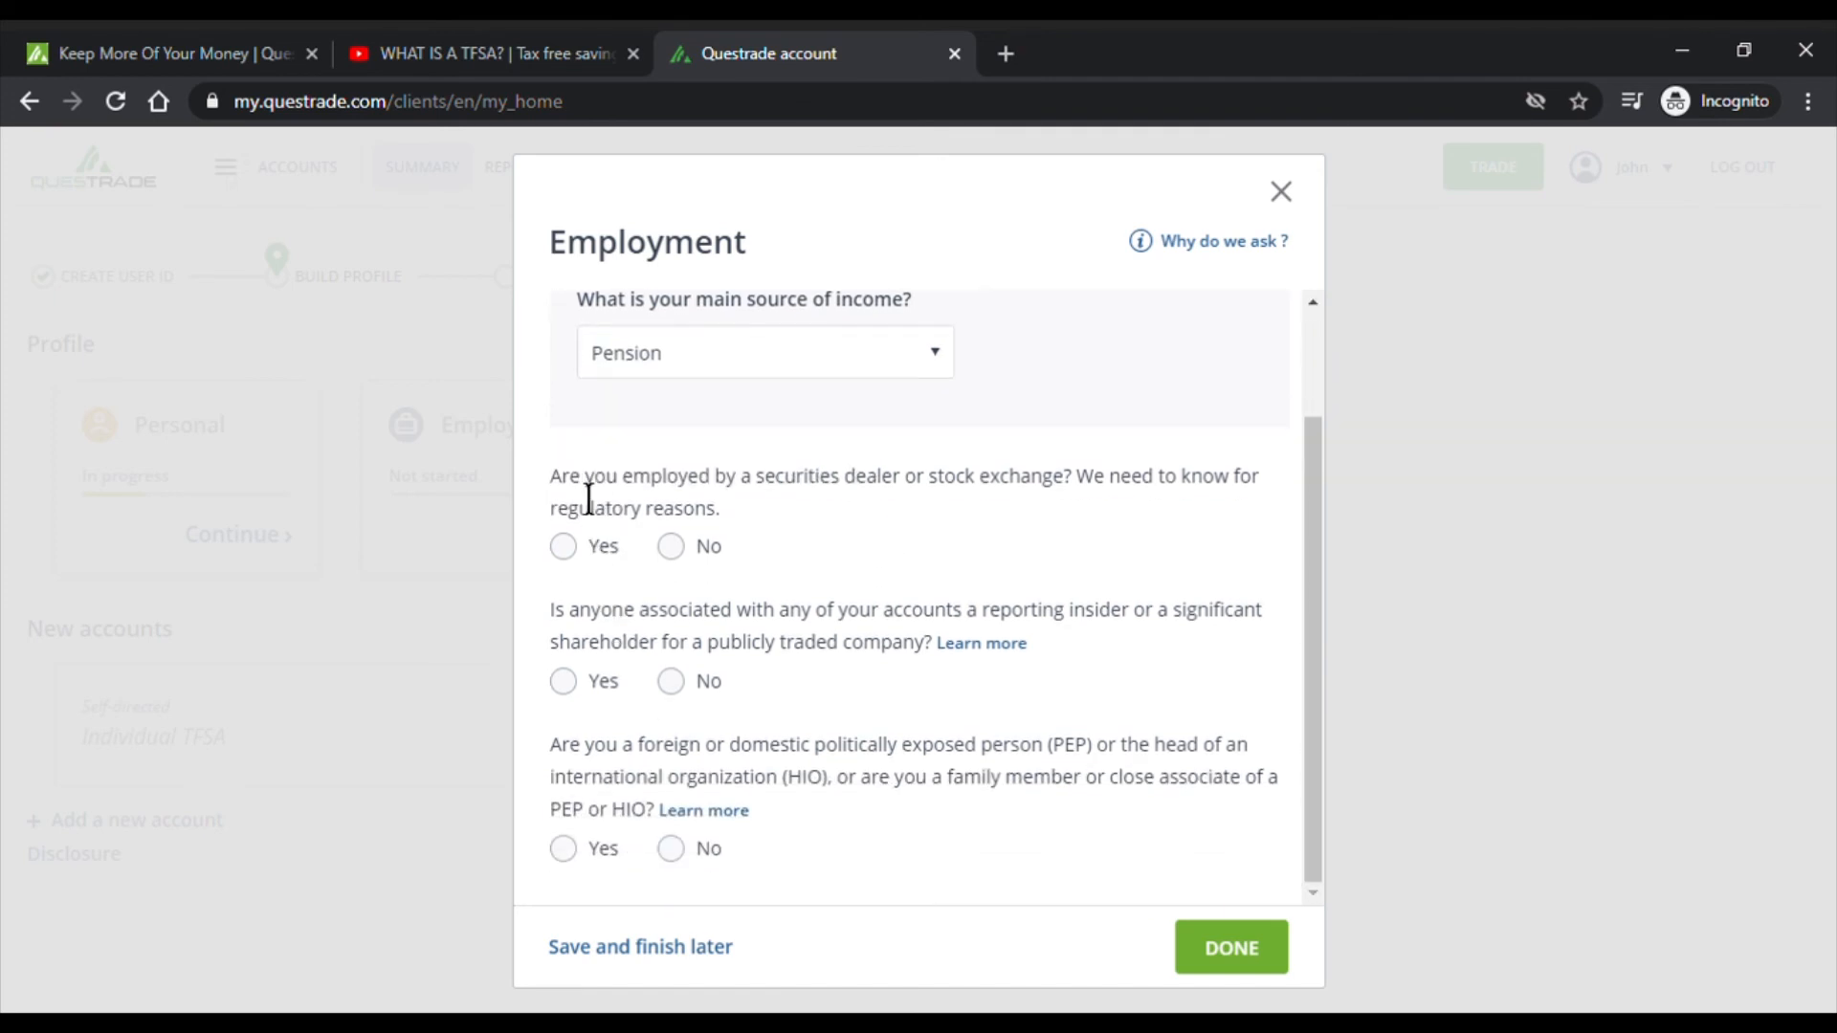
drag(563, 487, 1168, 508)
click(551, 526)
drag(550, 523, 708, 524)
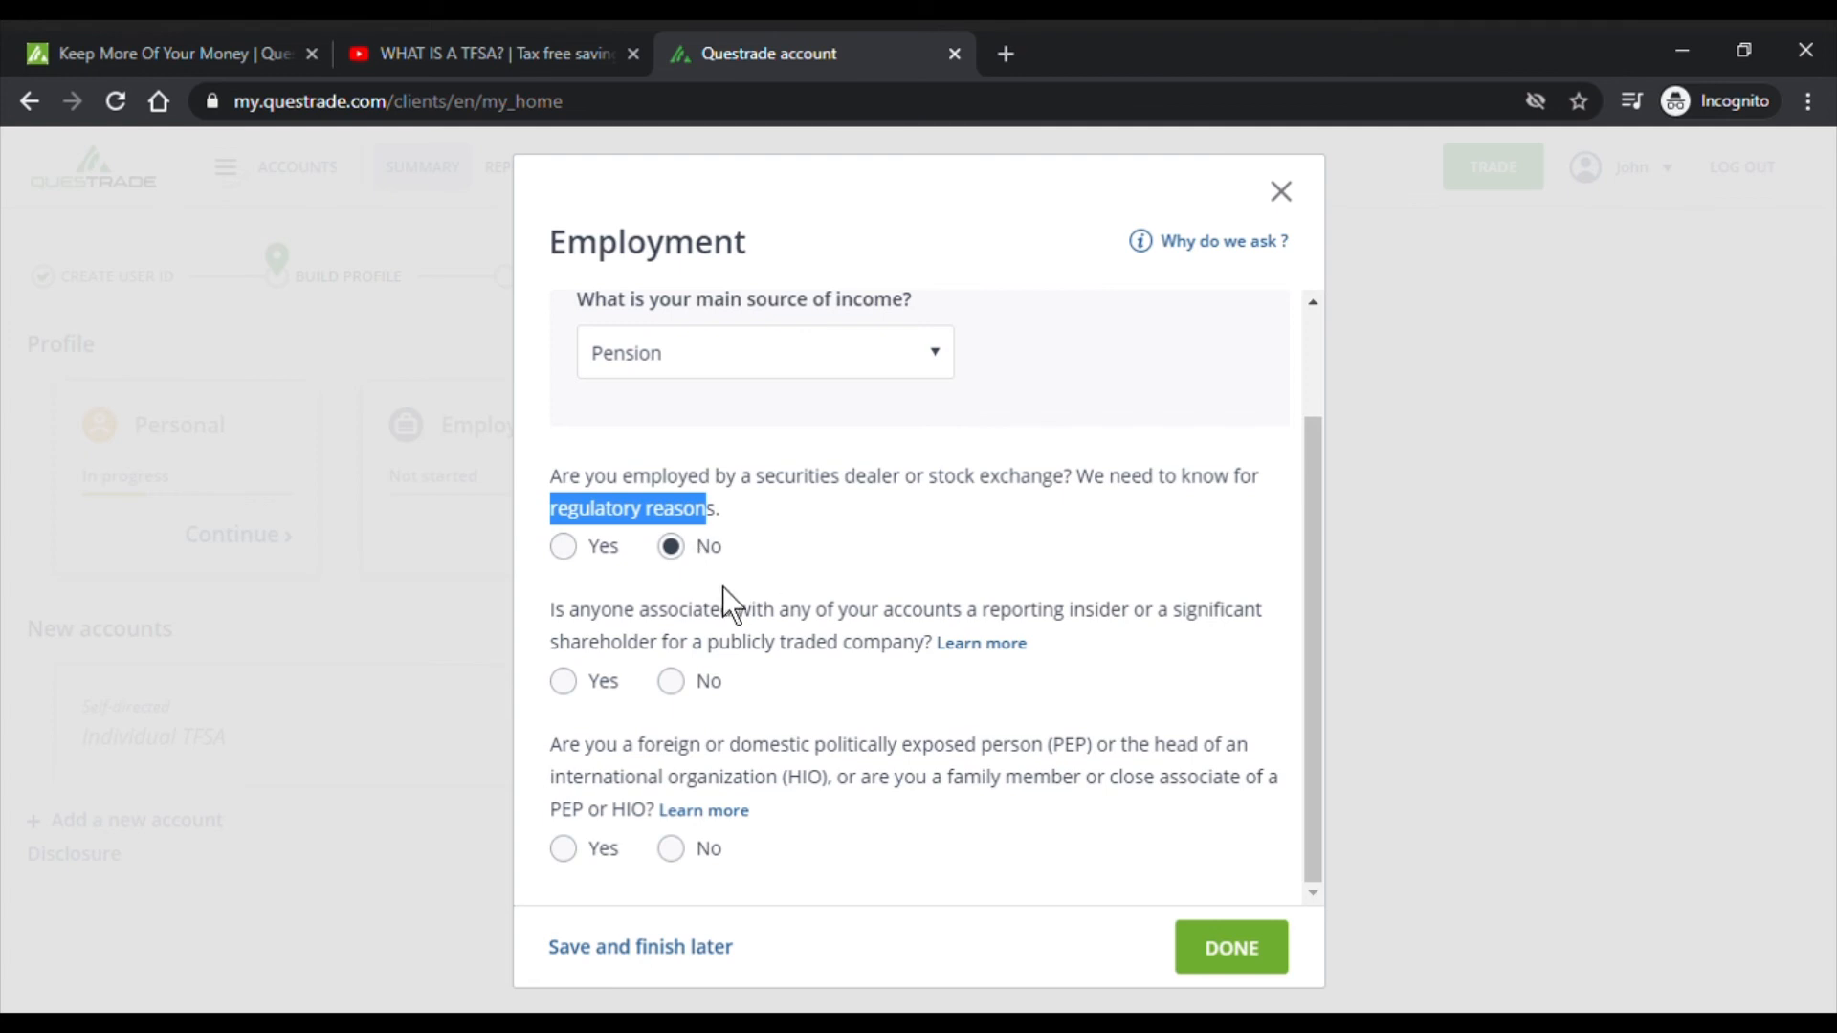
click(566, 547)
scroll(861, 603, down, 3)
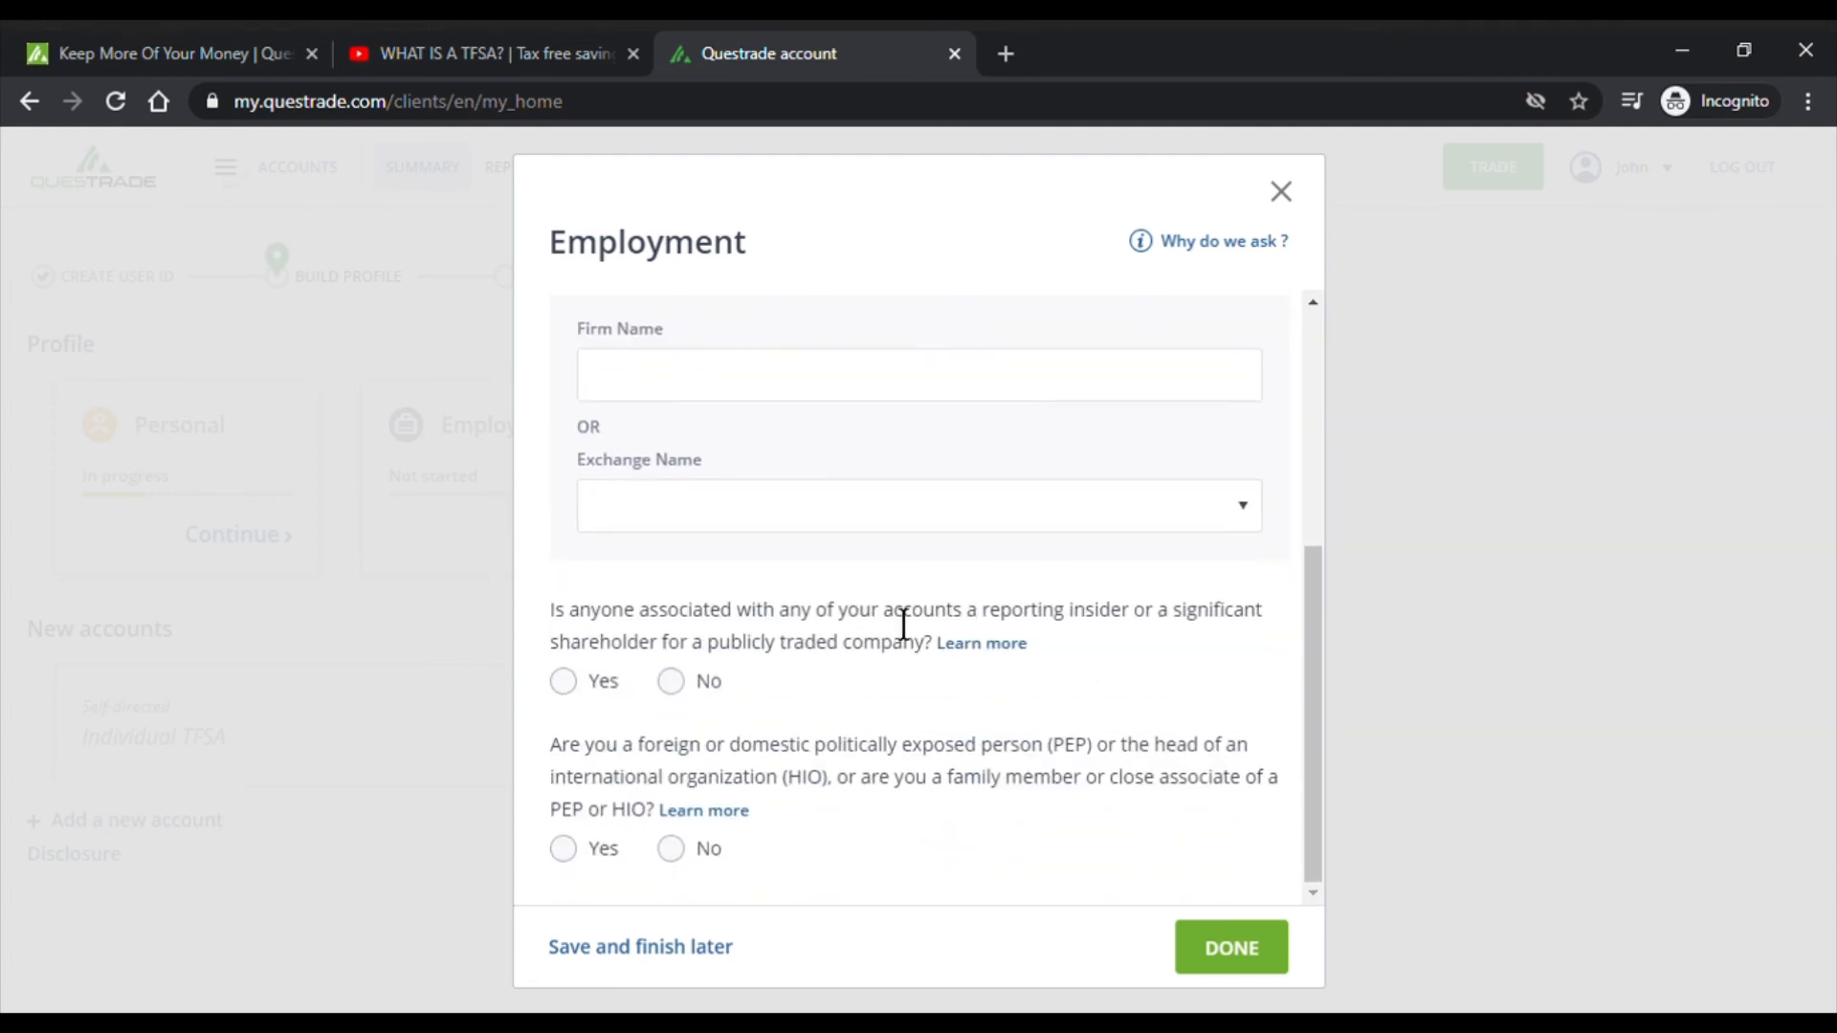
scroll(787, 656, up, 4)
click(671, 616)
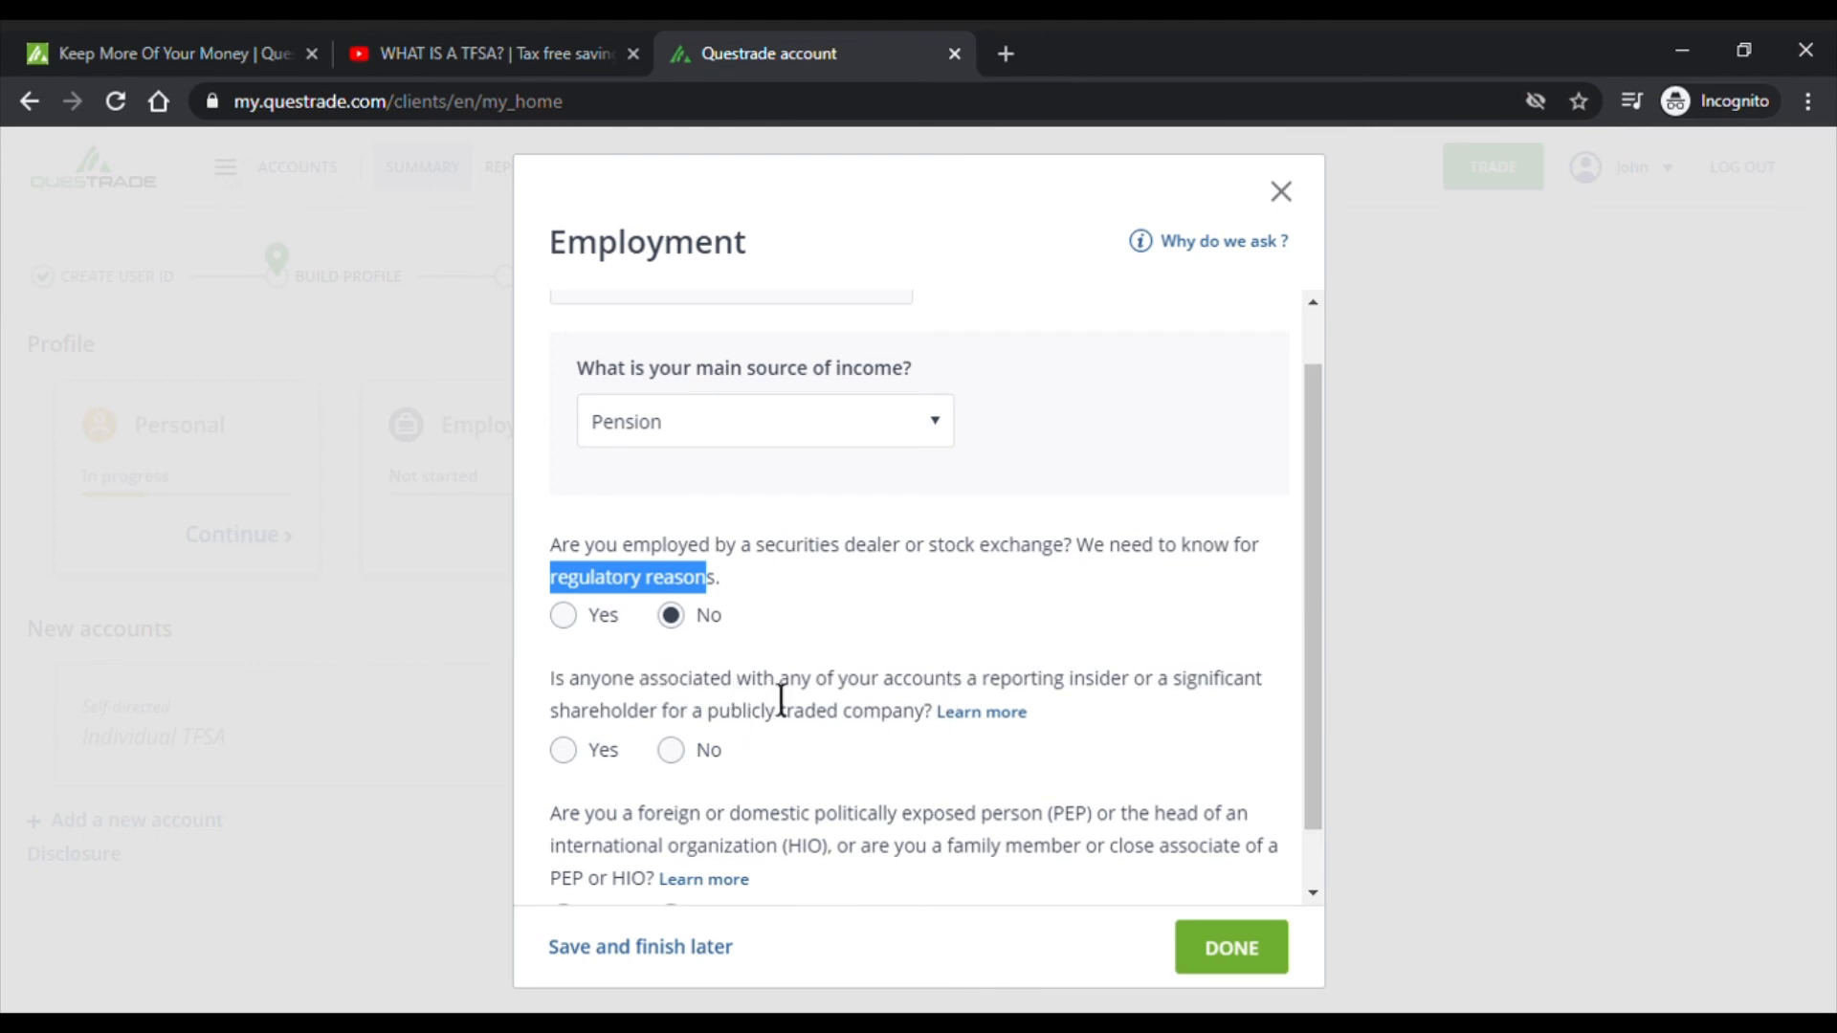
click(977, 716)
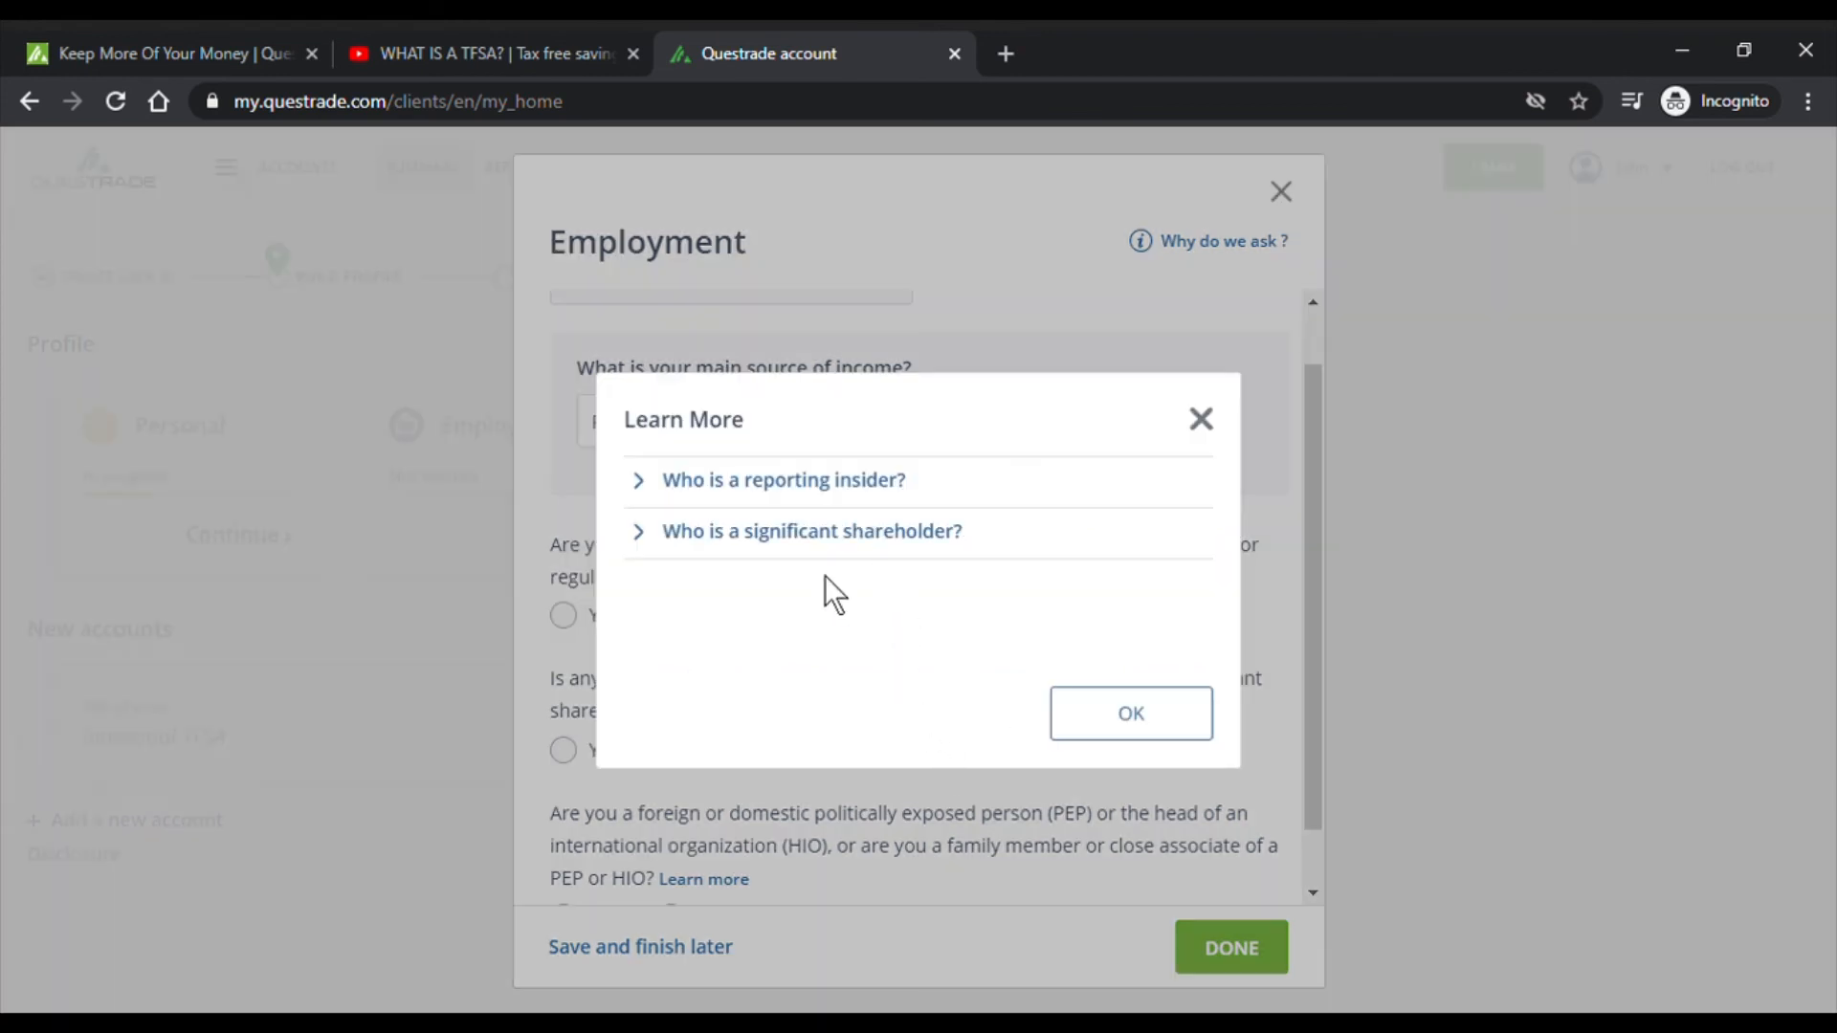
click(1159, 735)
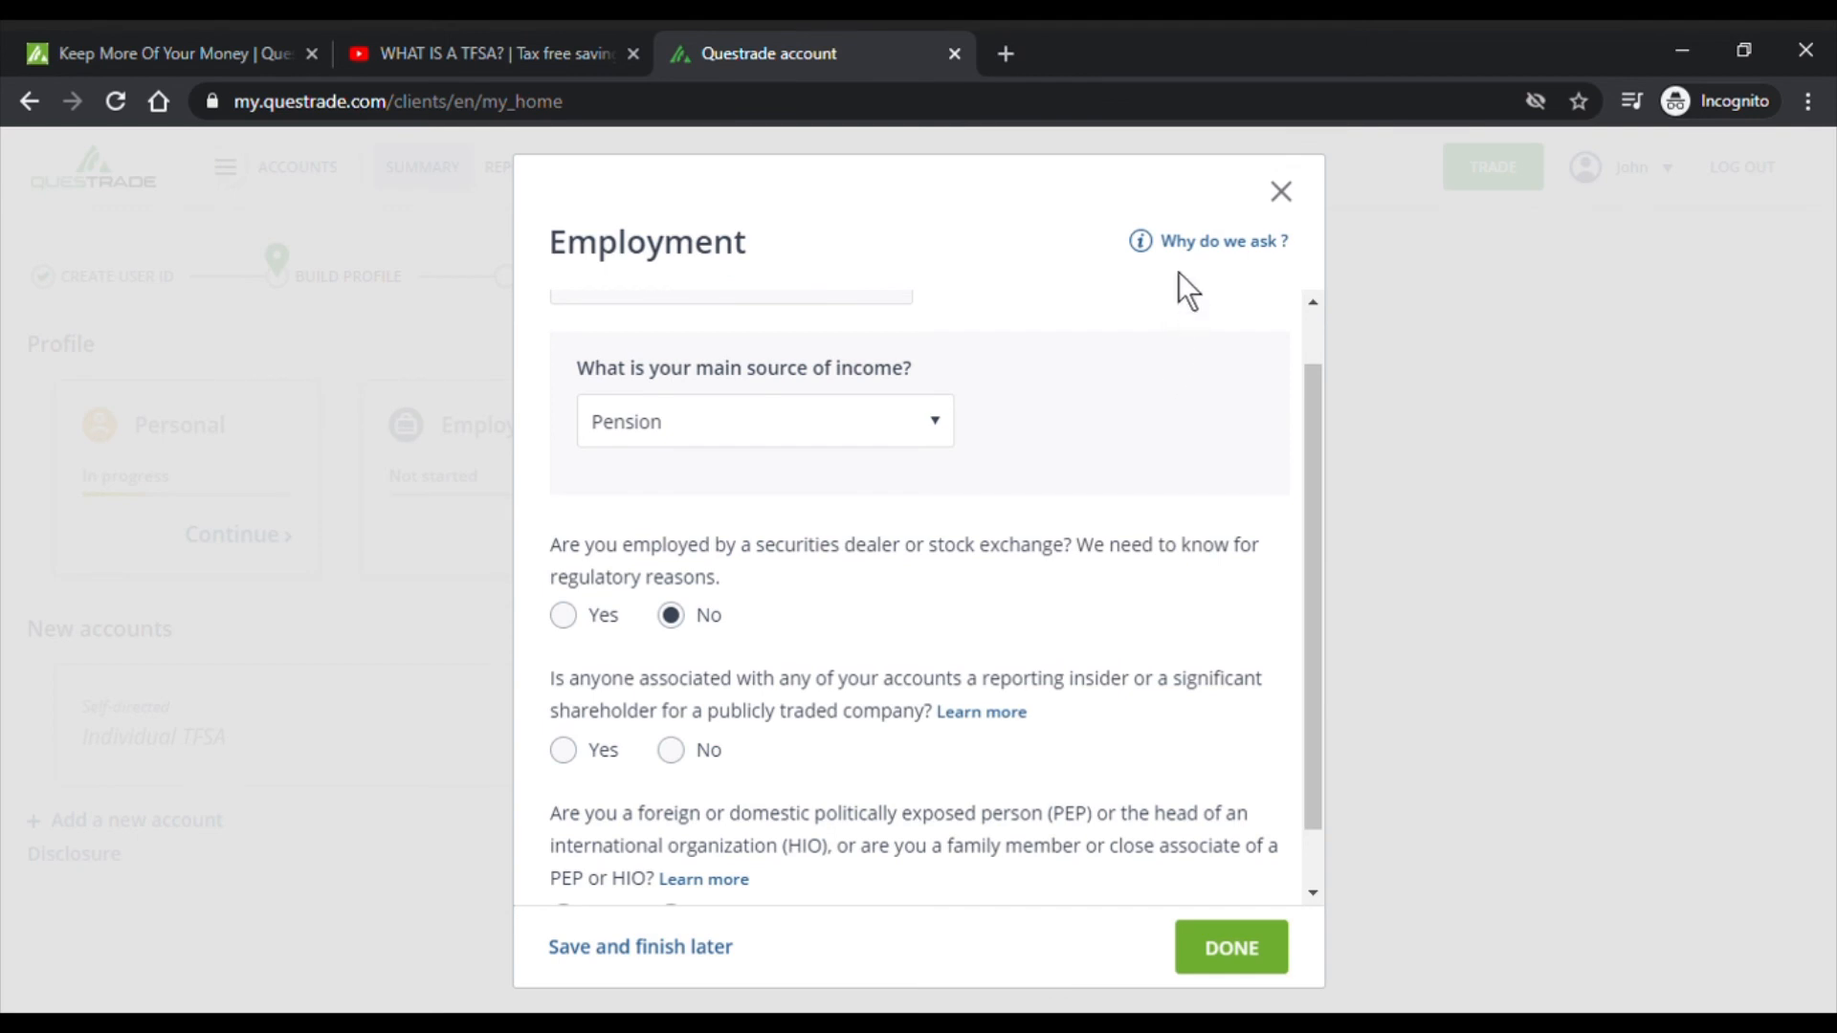
scroll(1157, 492, up, 2)
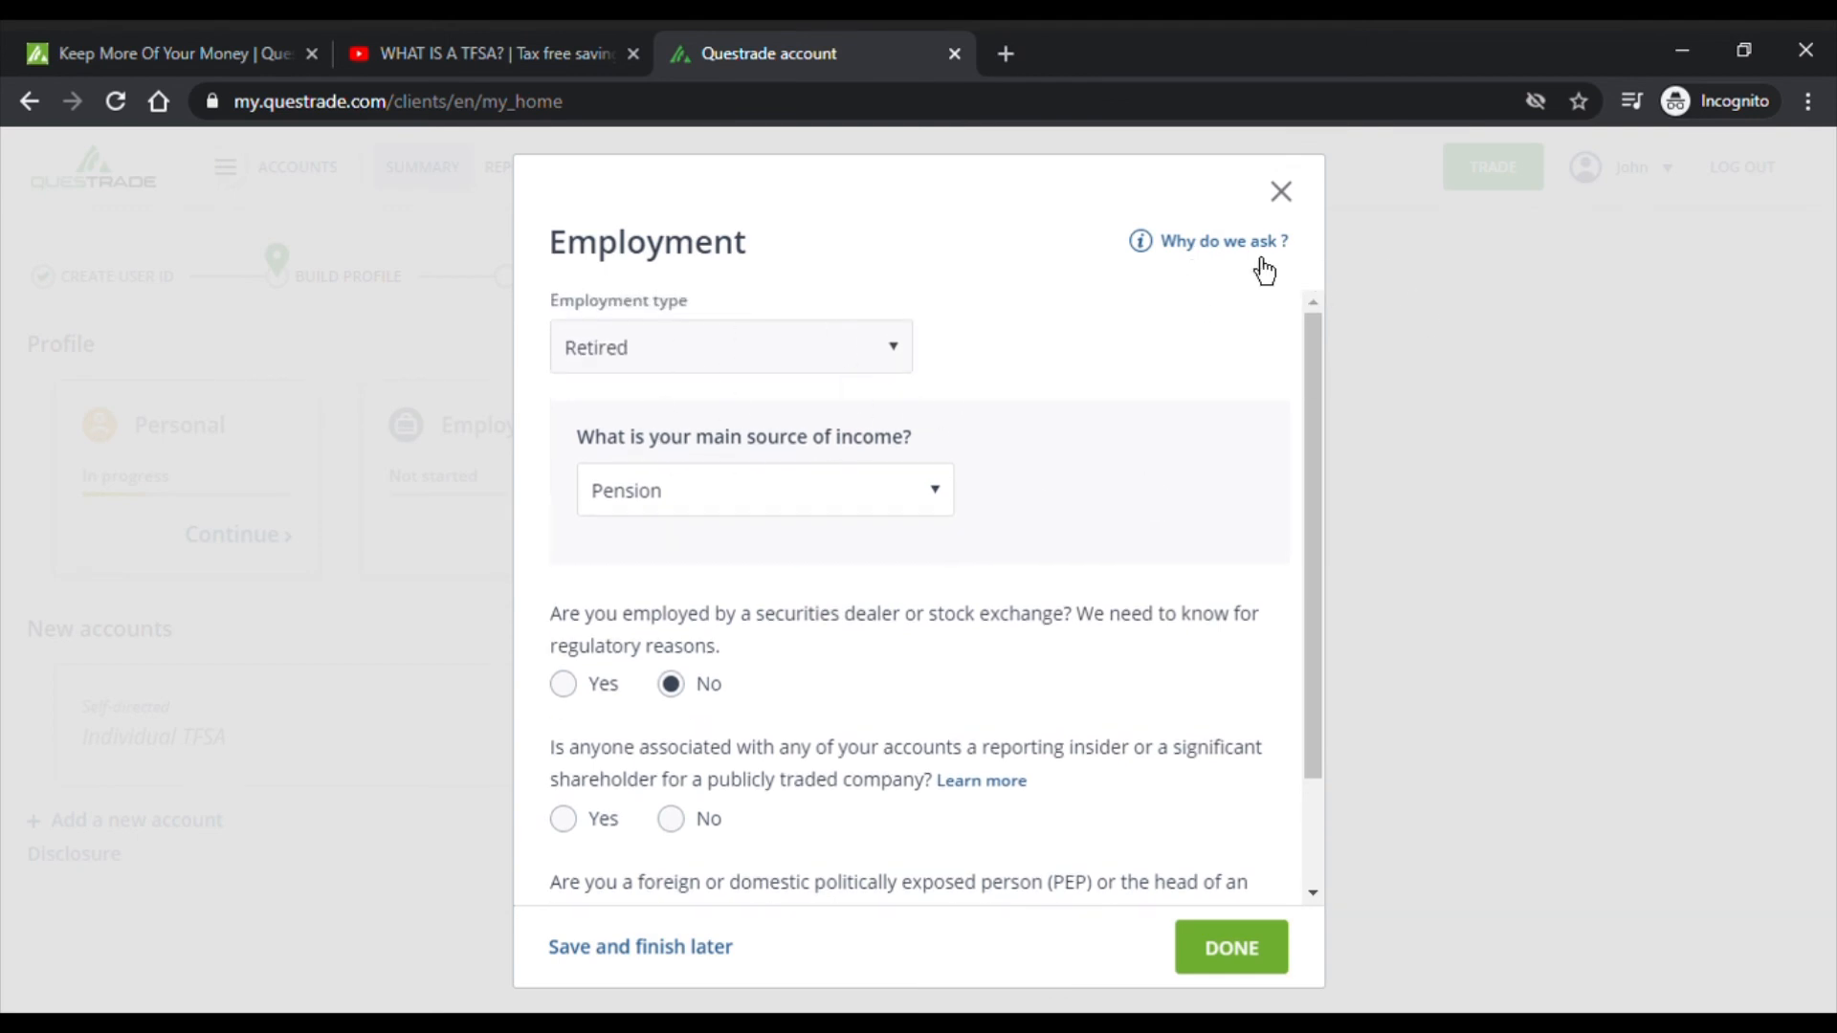
click(1262, 257)
scroll(996, 479, down, 2)
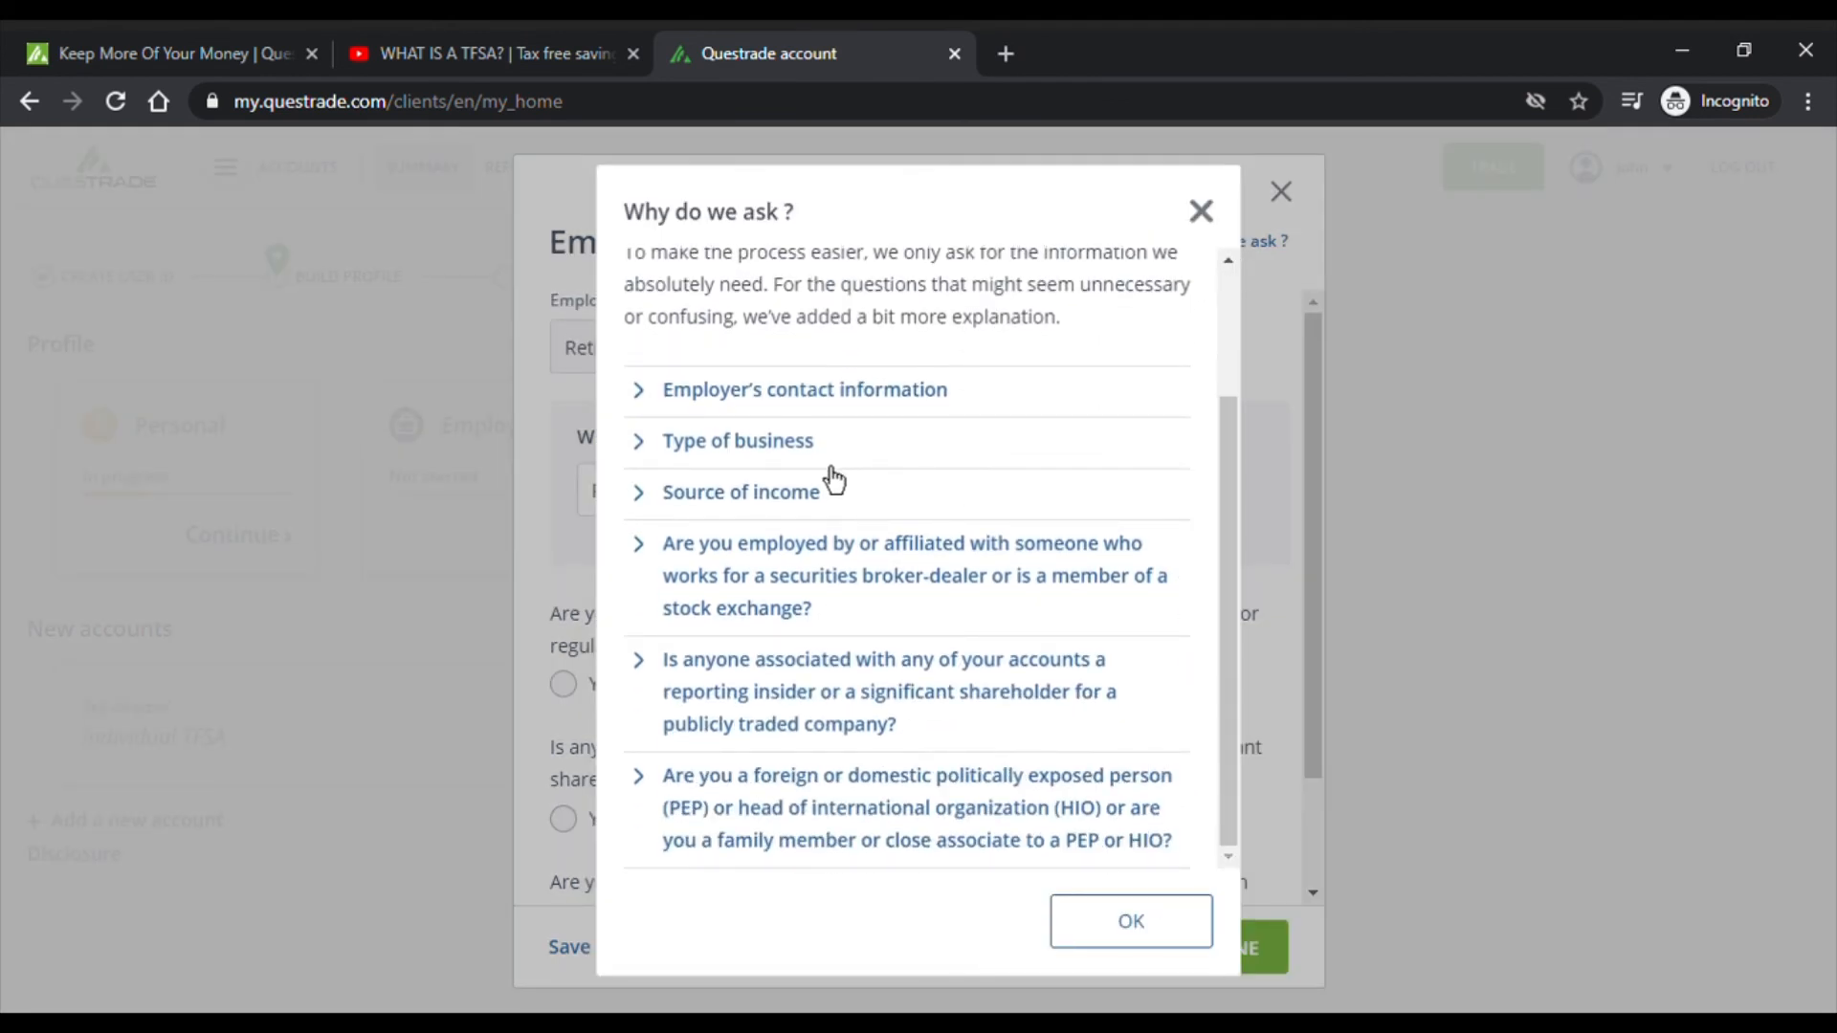
click(712, 393)
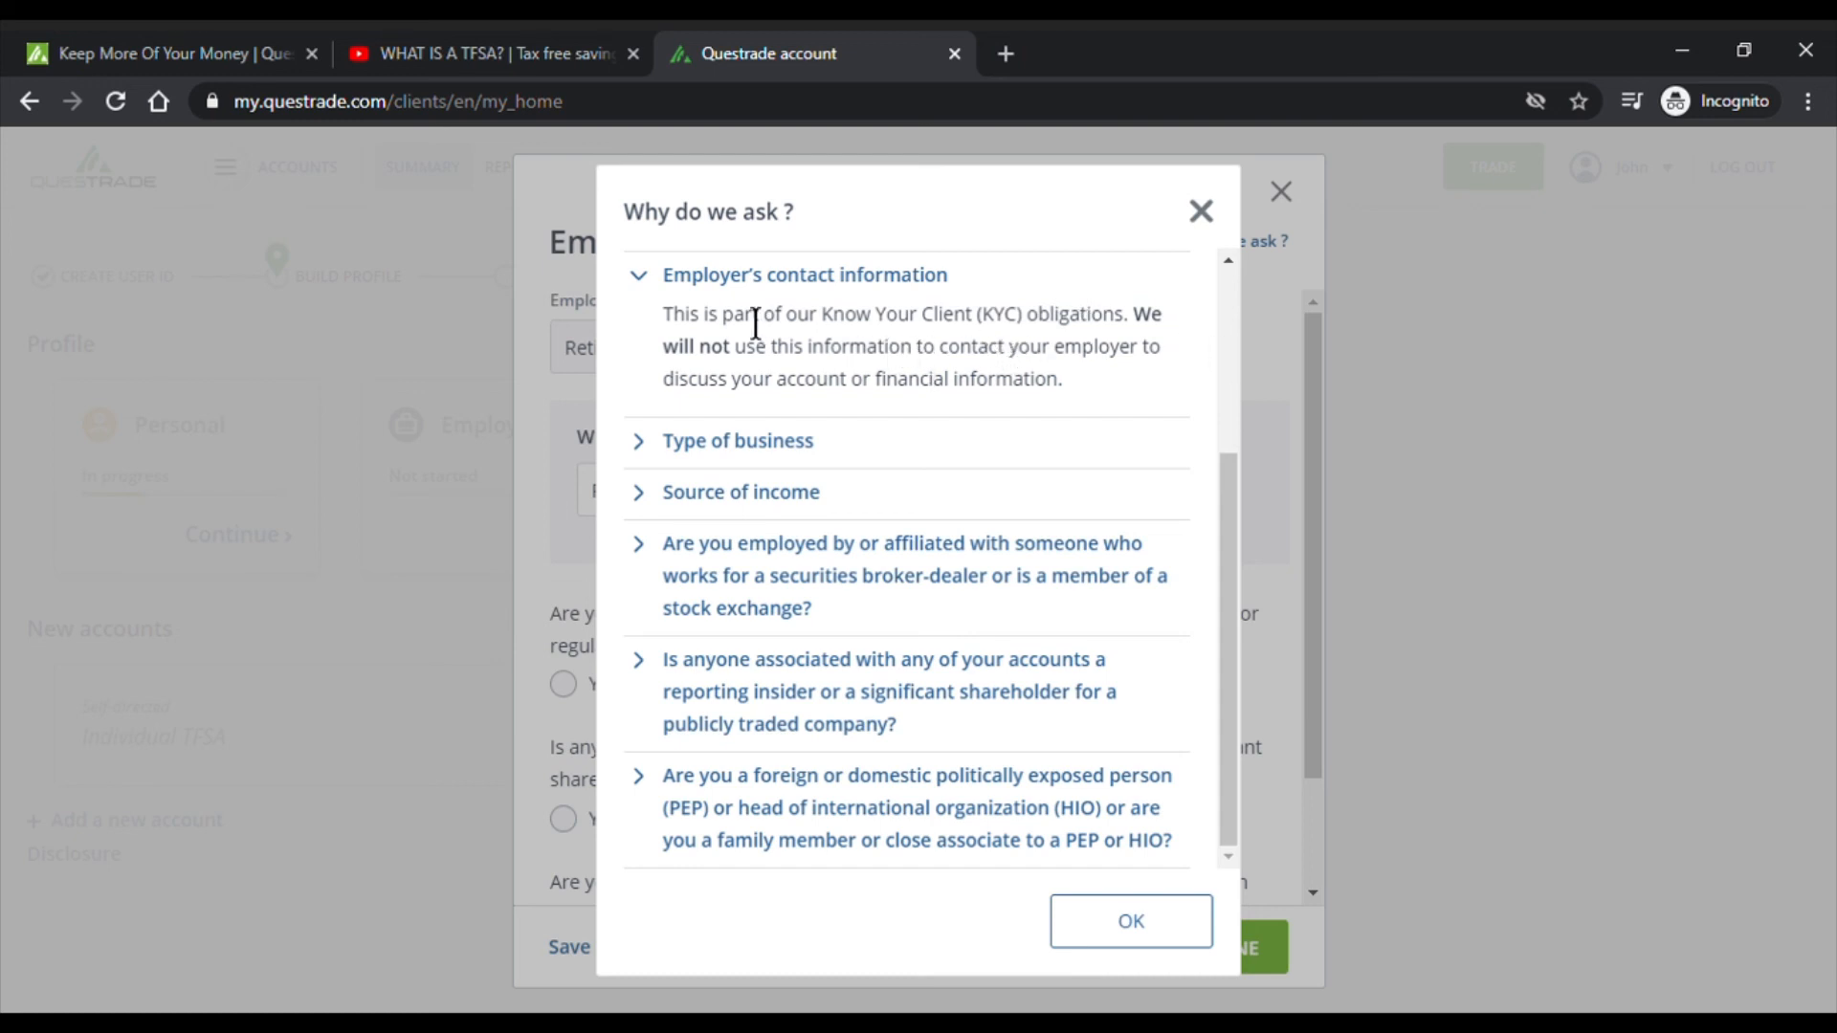
click(705, 294)
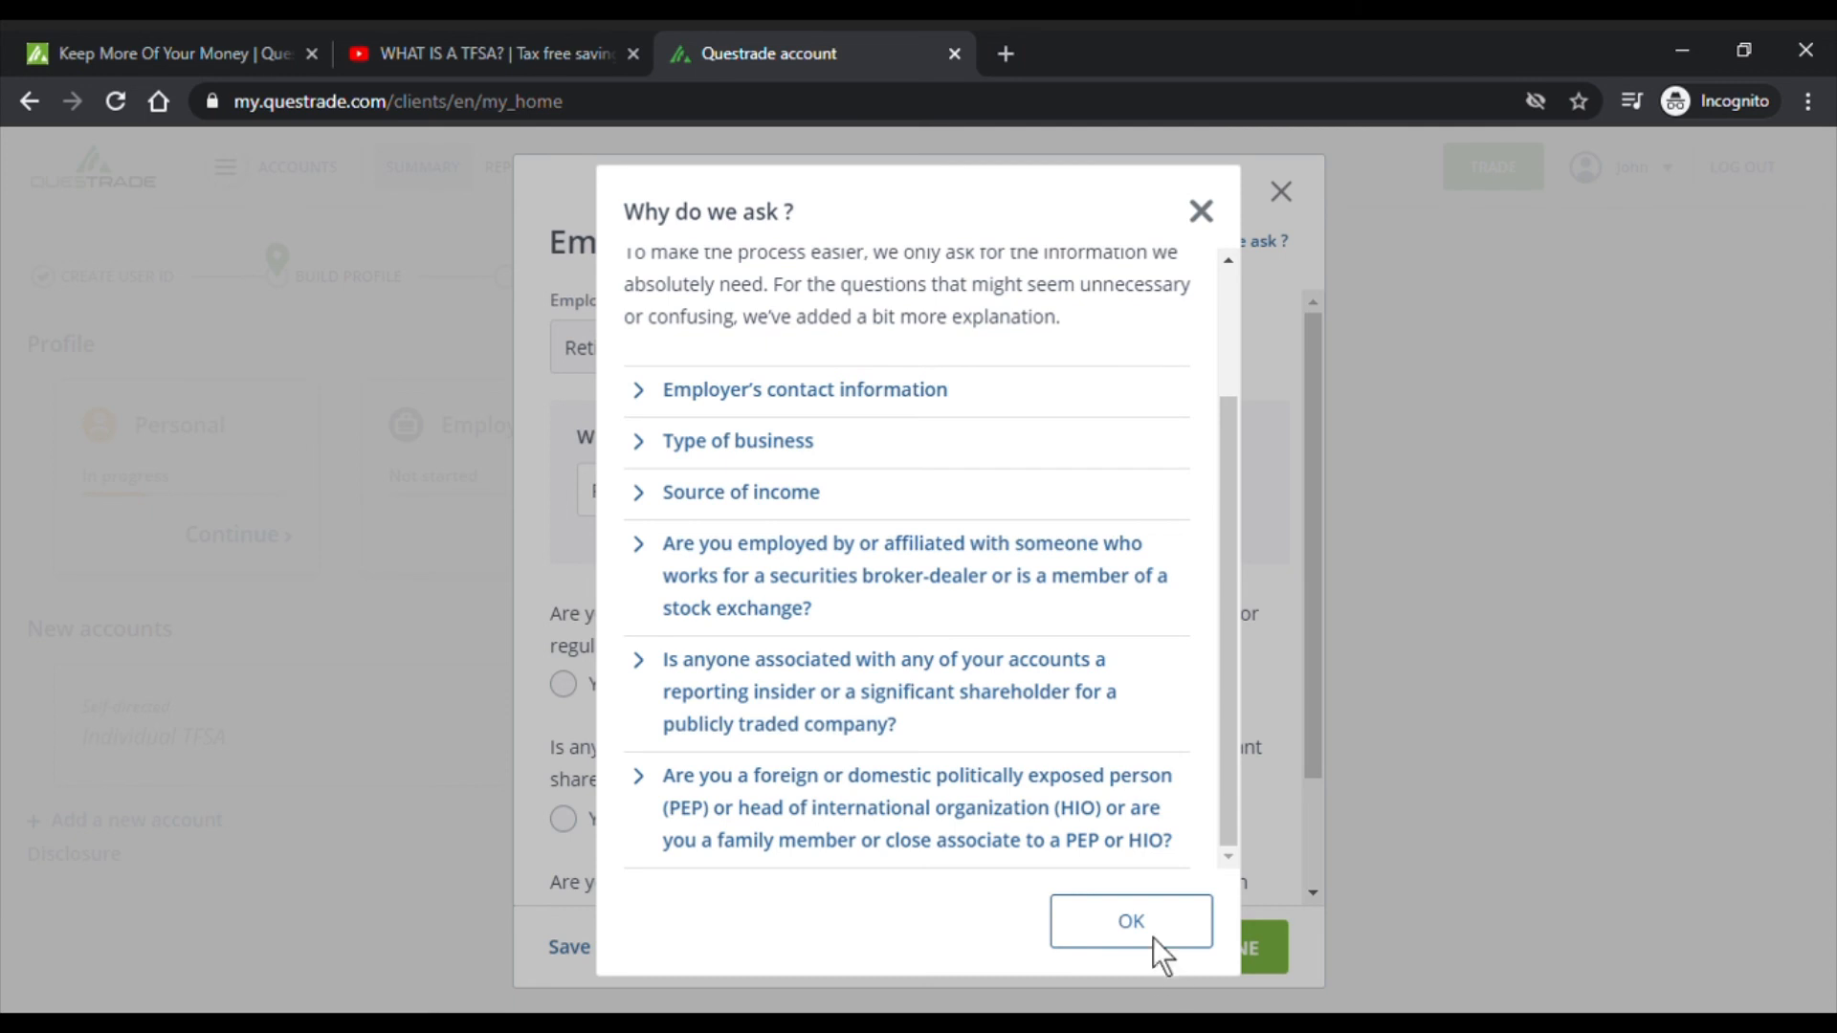
click(1151, 938)
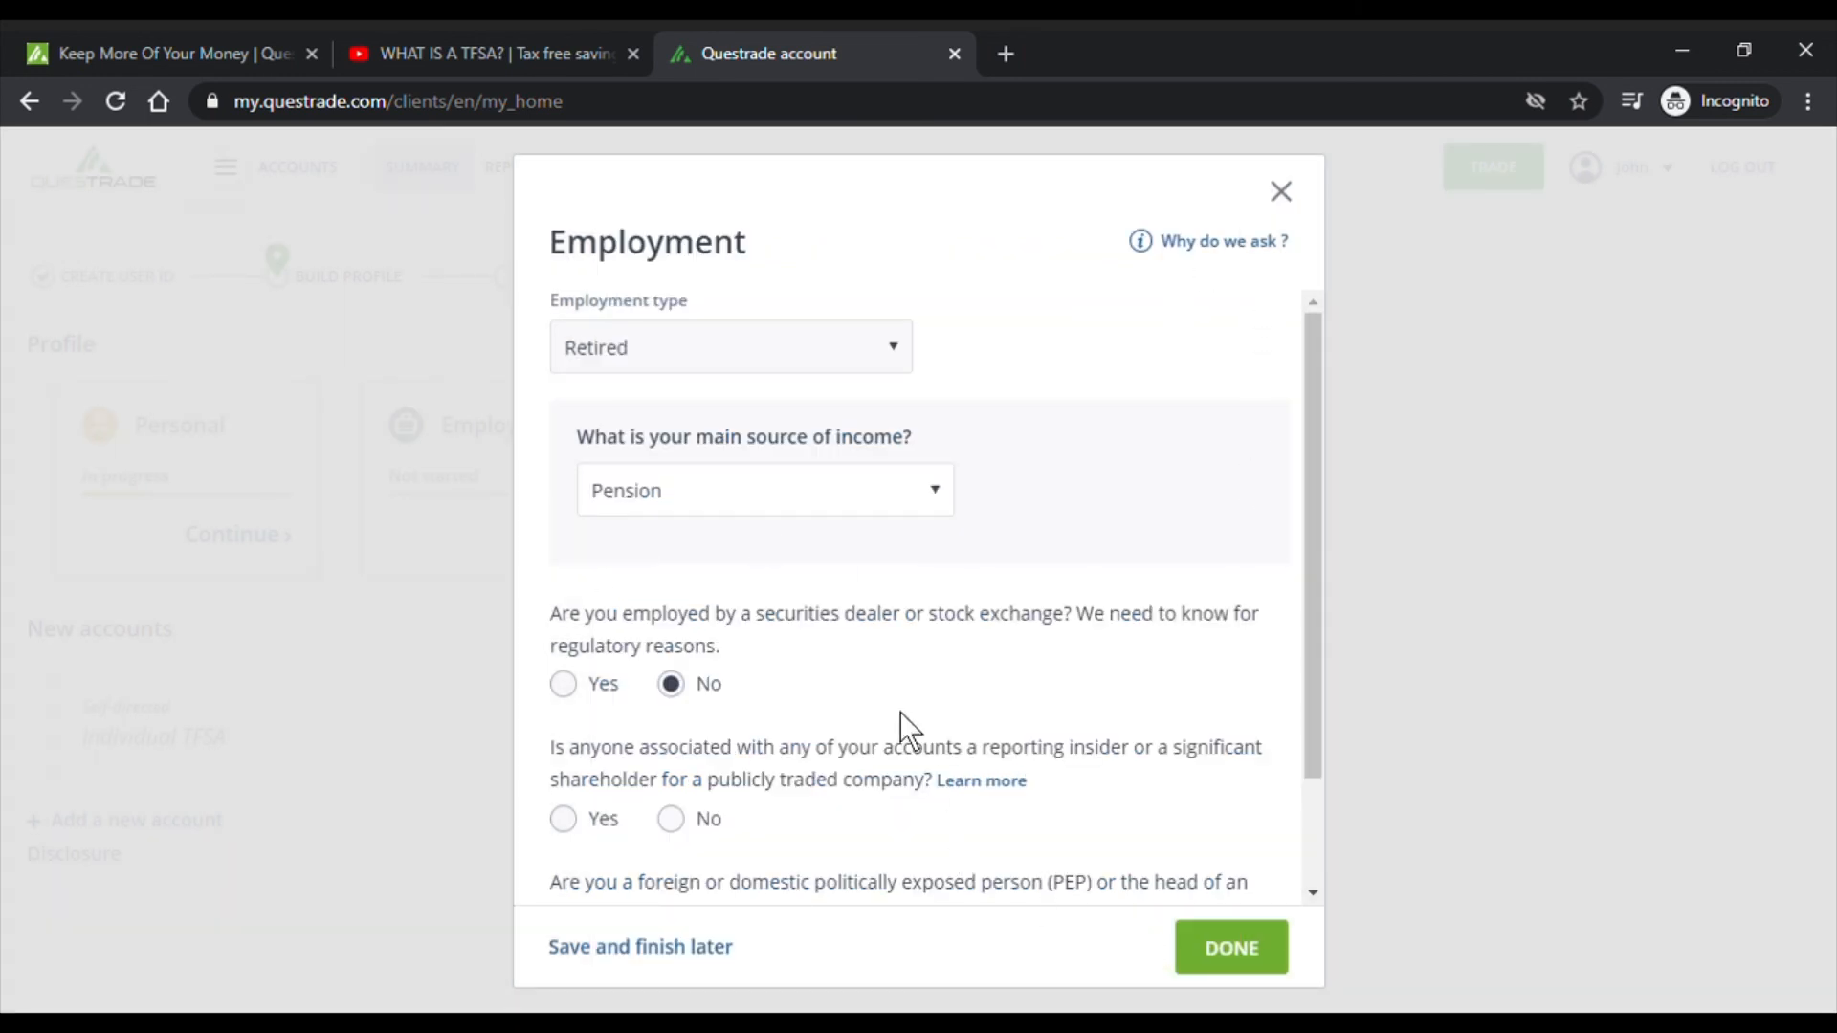
- Review the insider and politically exposed person answers, then save the Employment section with DONE
scroll(909, 689, down, 2)
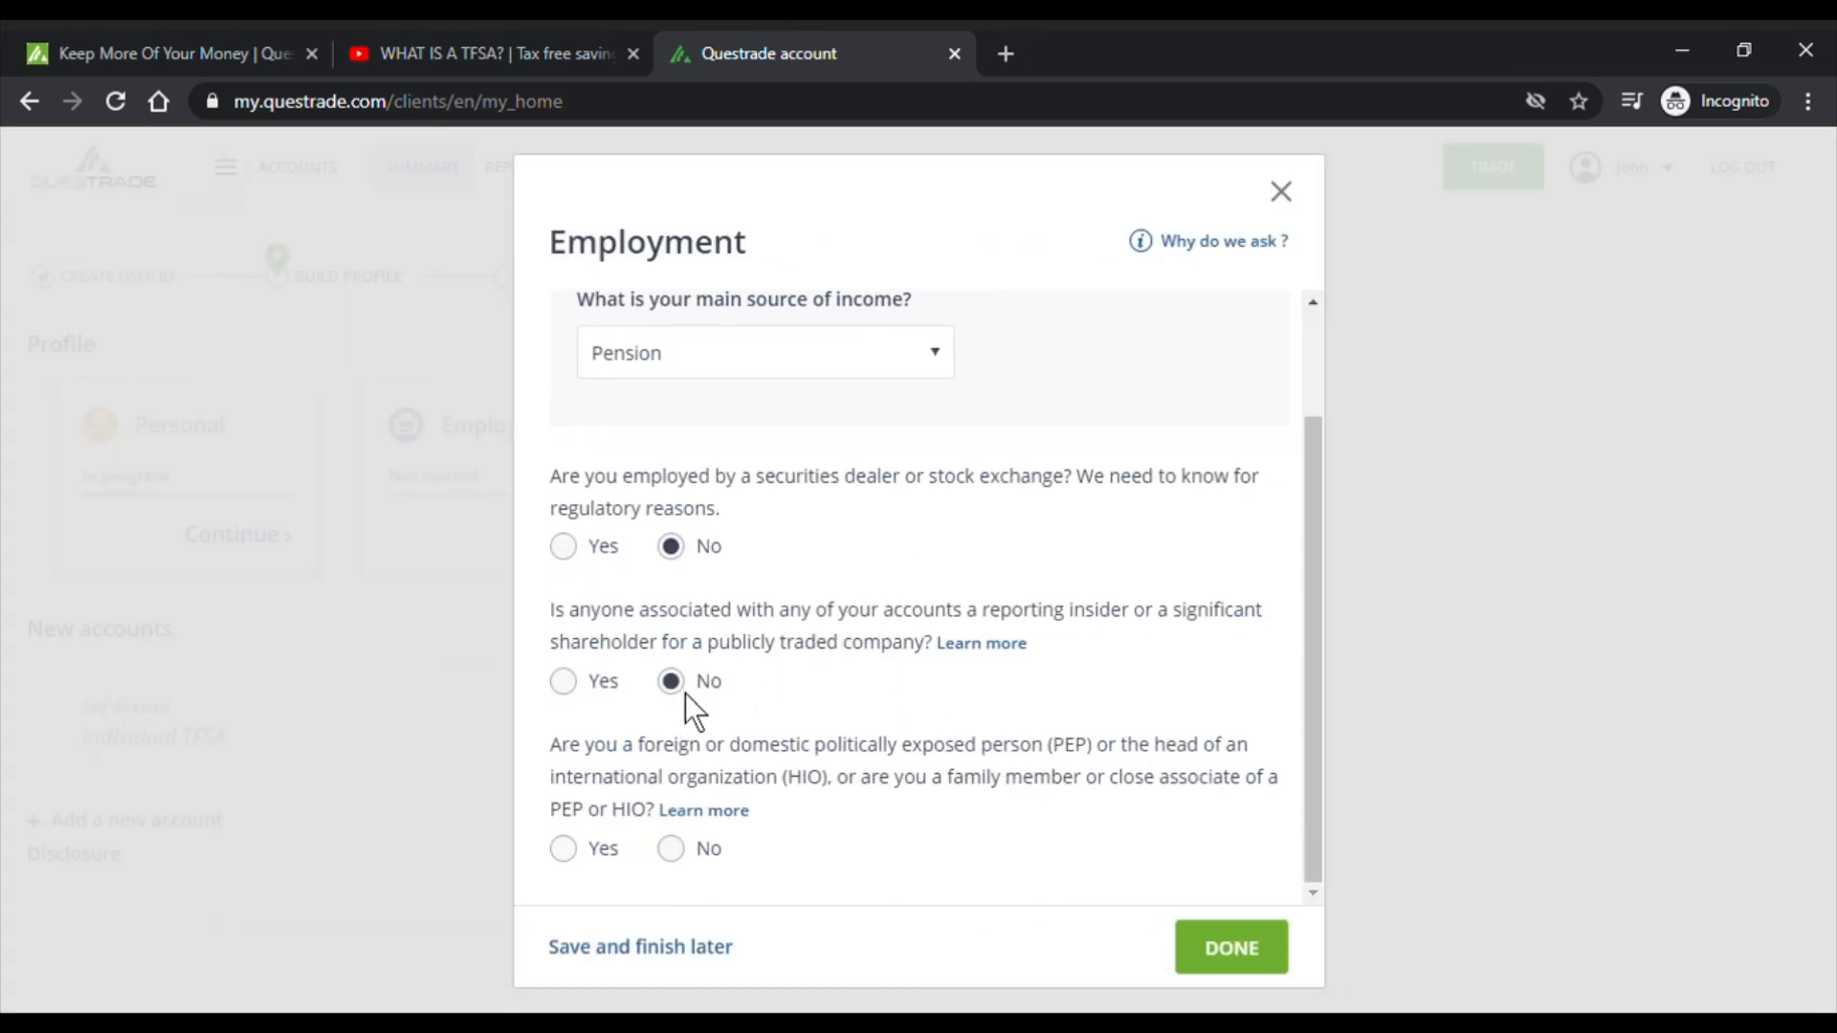
drag(705, 746, 1079, 793)
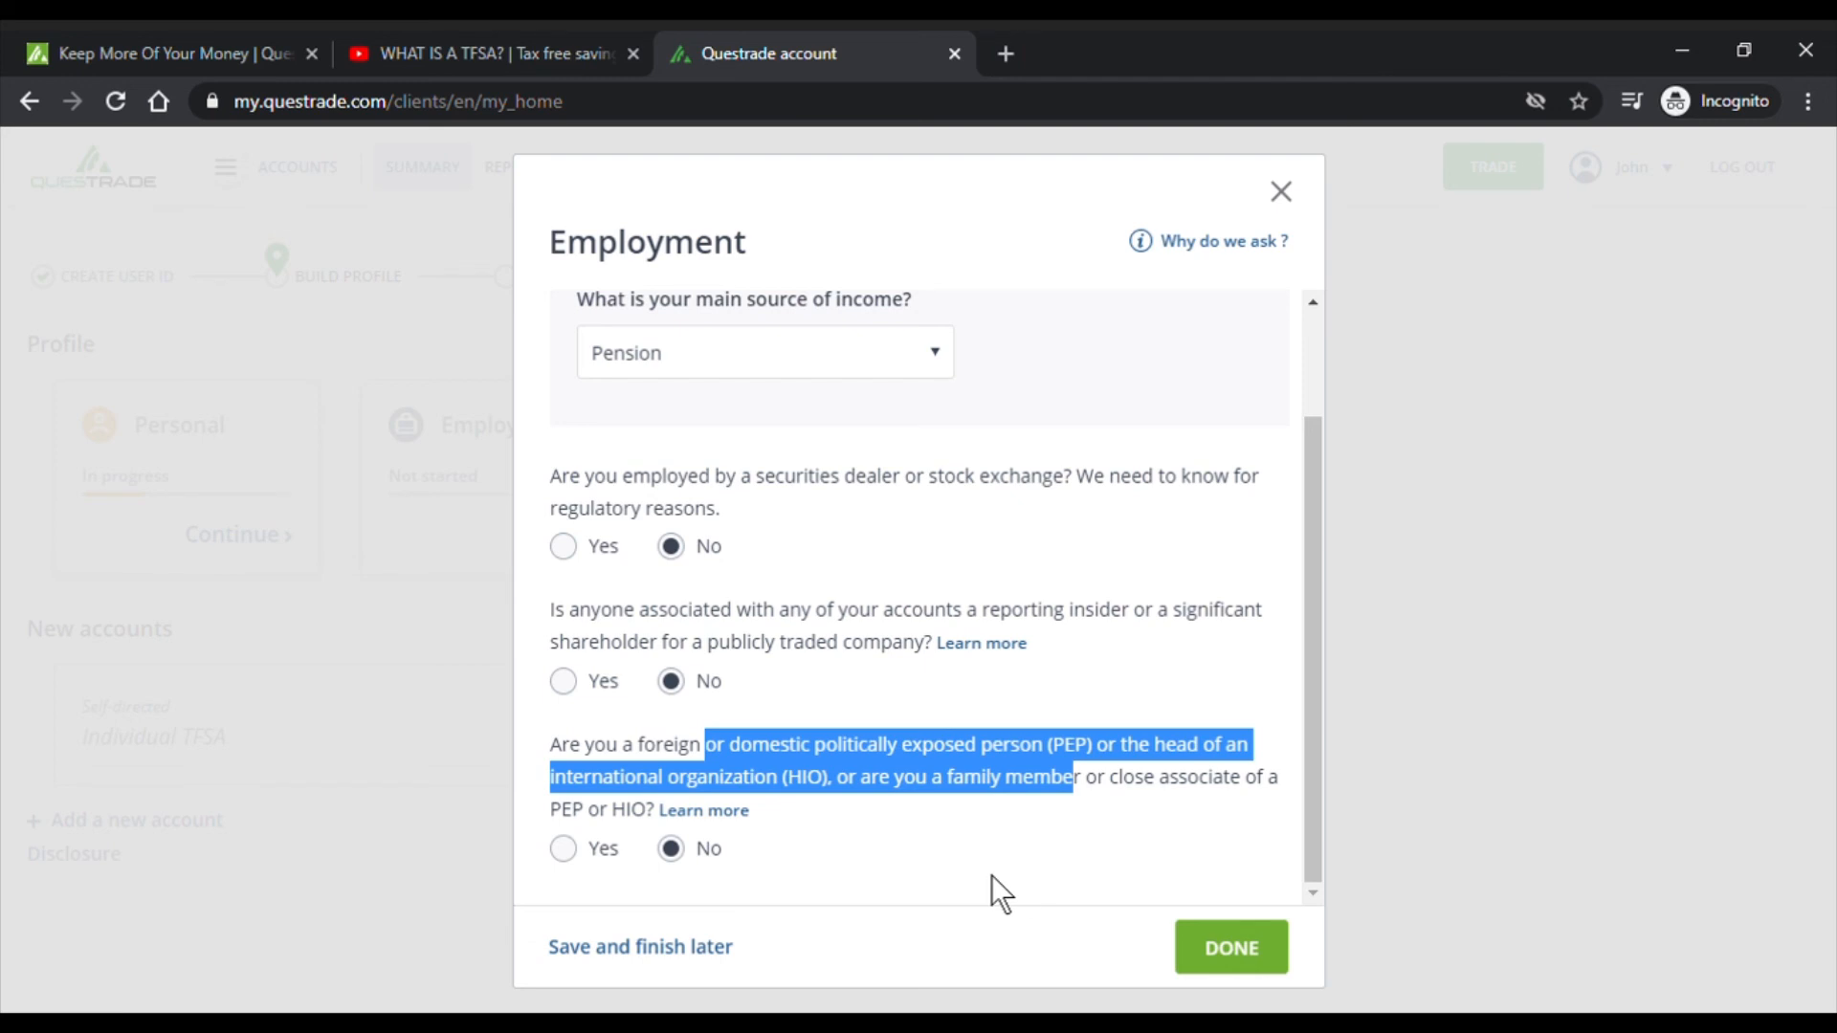
scroll(1020, 789, up, 2)
scroll(1100, 861, down, 2)
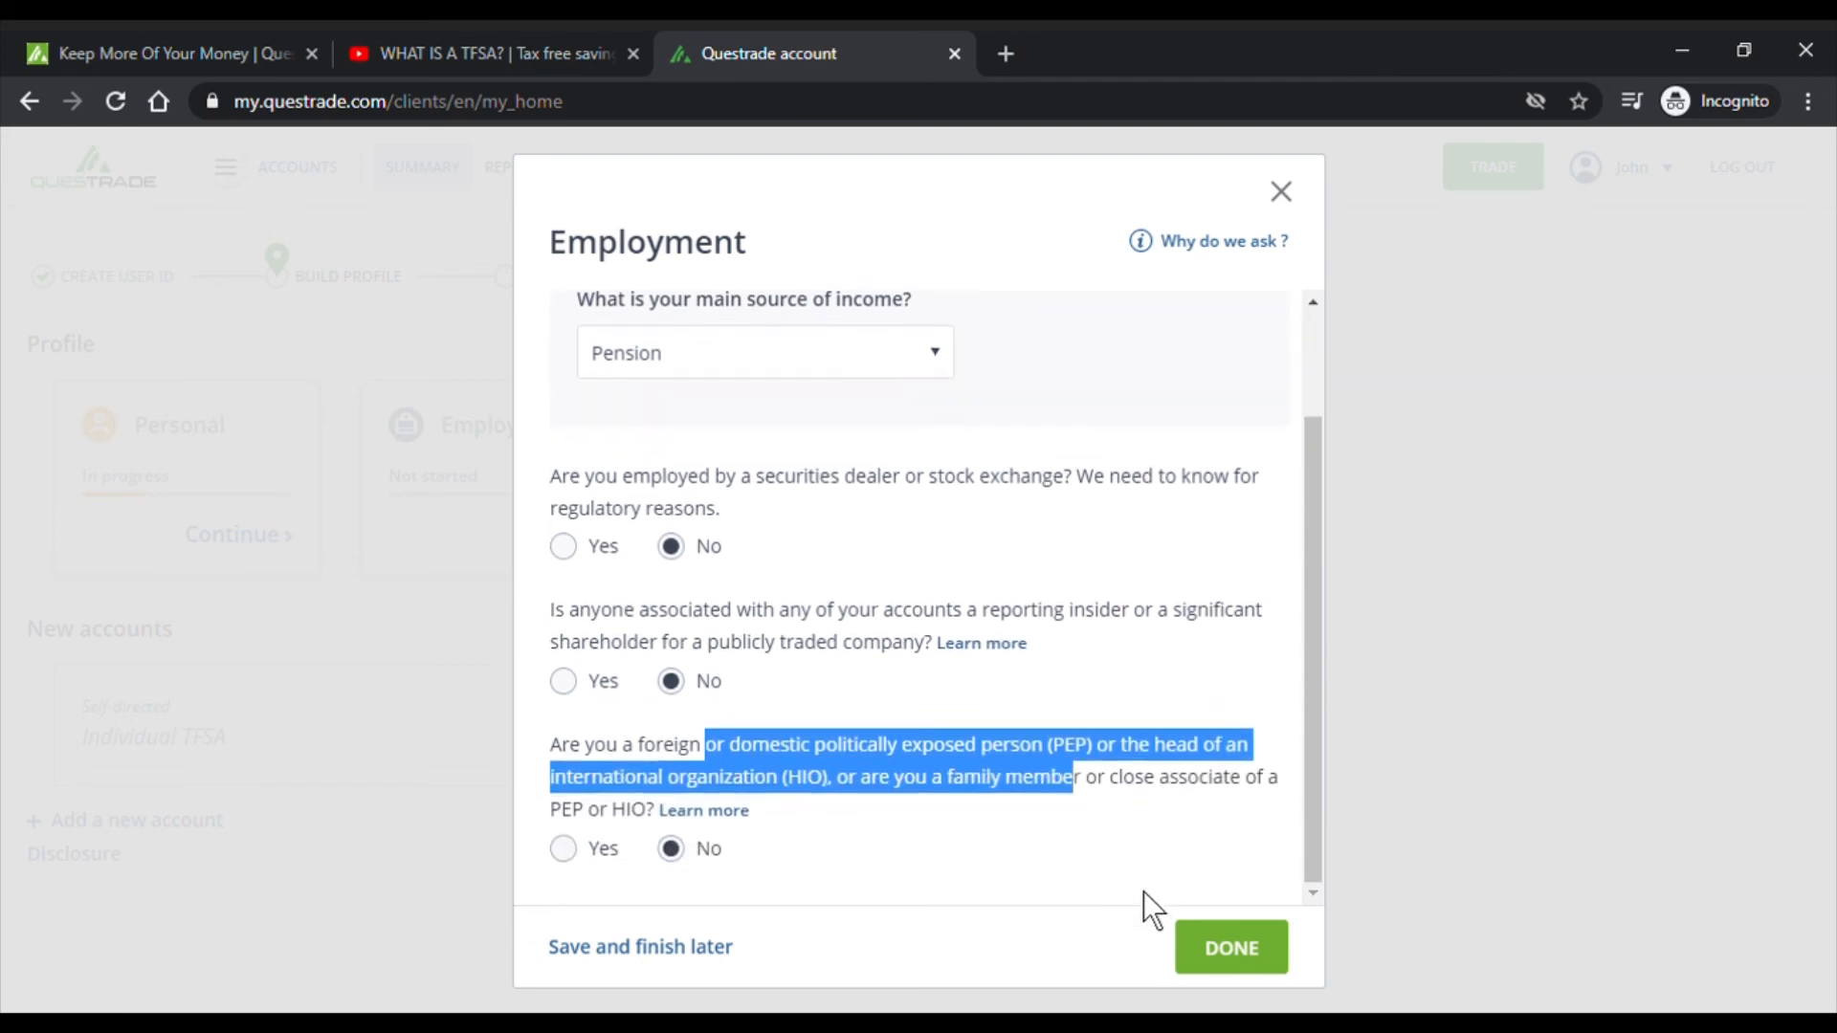
click(1265, 968)
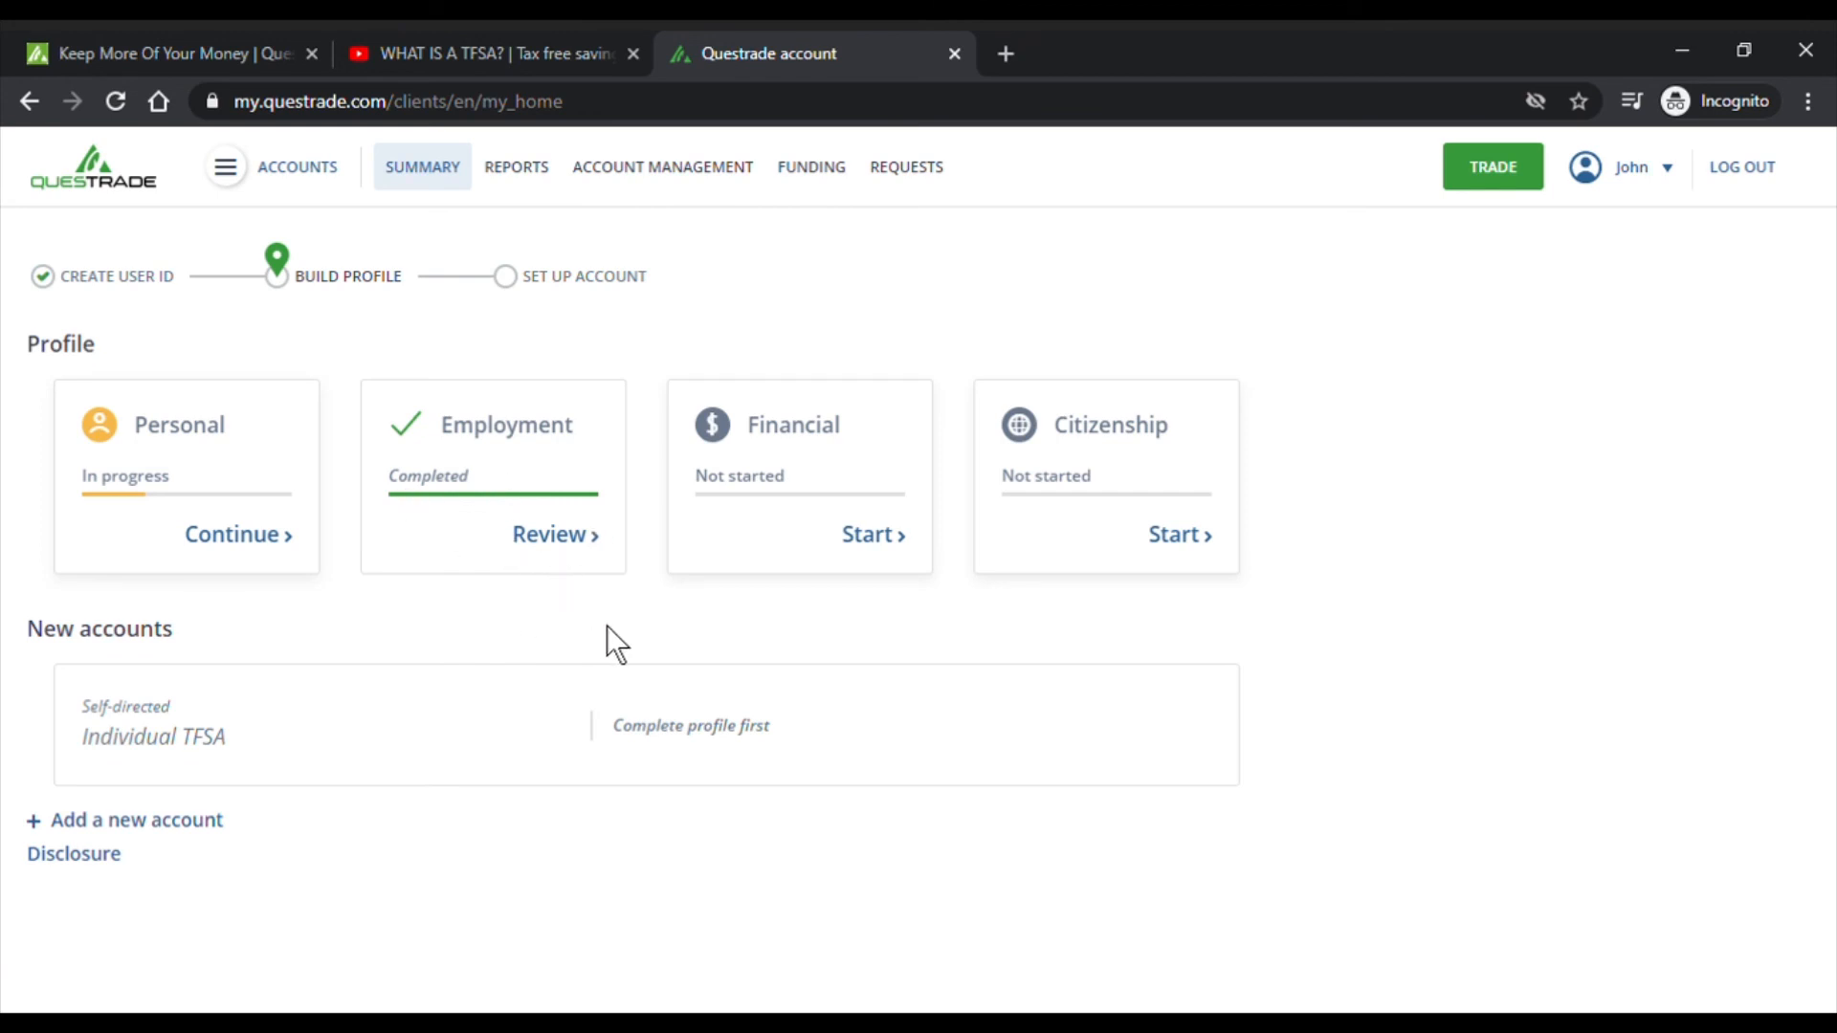
- Open the Financial profile form and read the 'Why do we ask?' notes on annual income and total net worth
click(899, 559)
click(801, 373)
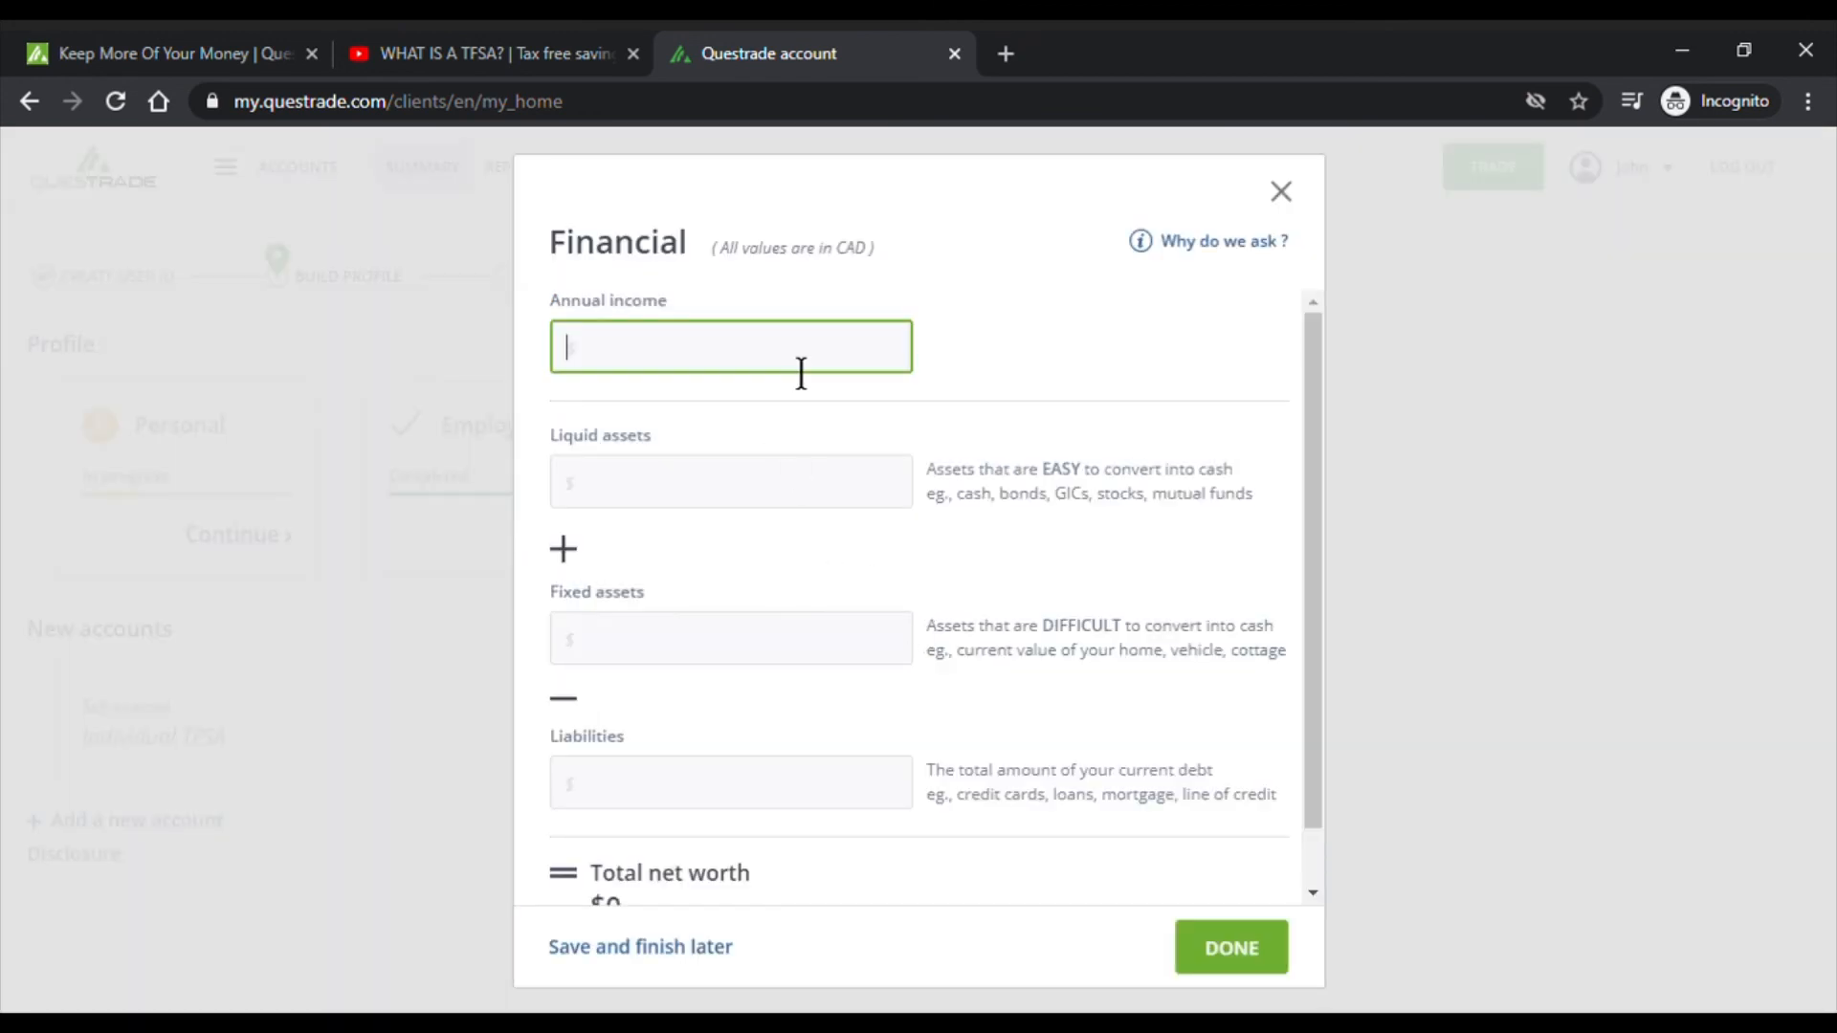
click(1234, 251)
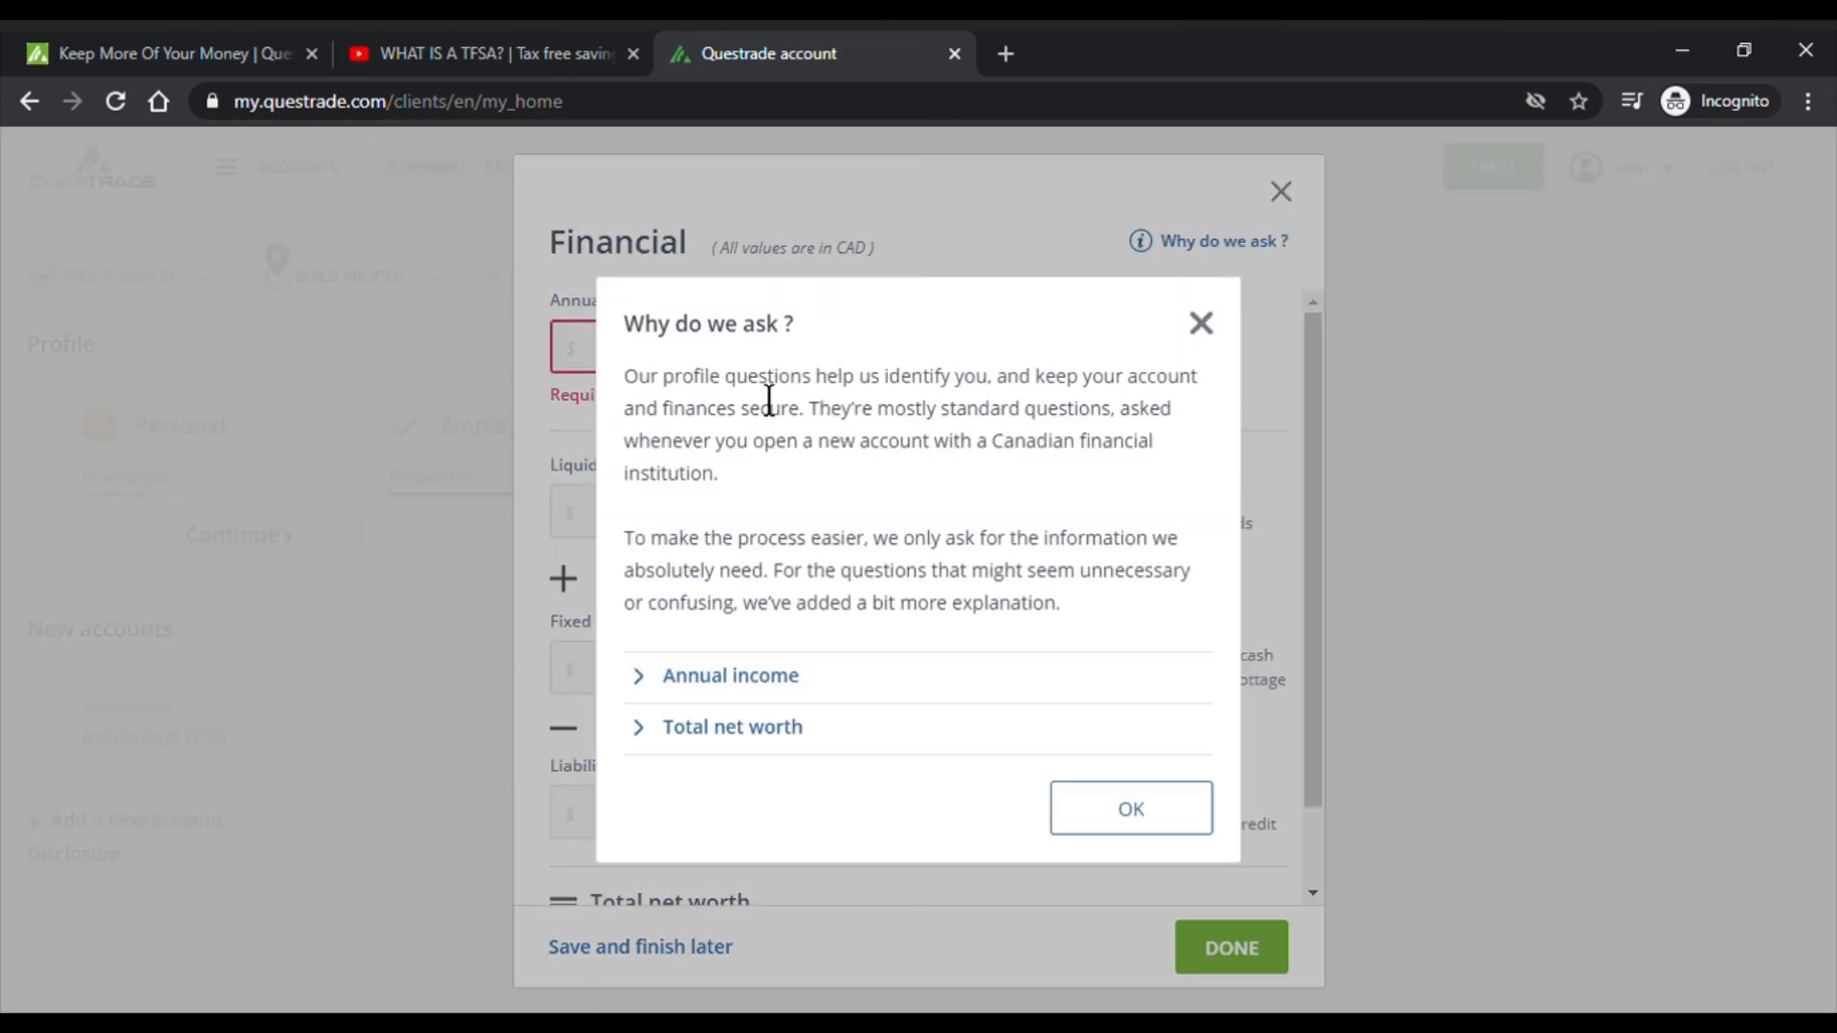
drag(734, 378, 1057, 410)
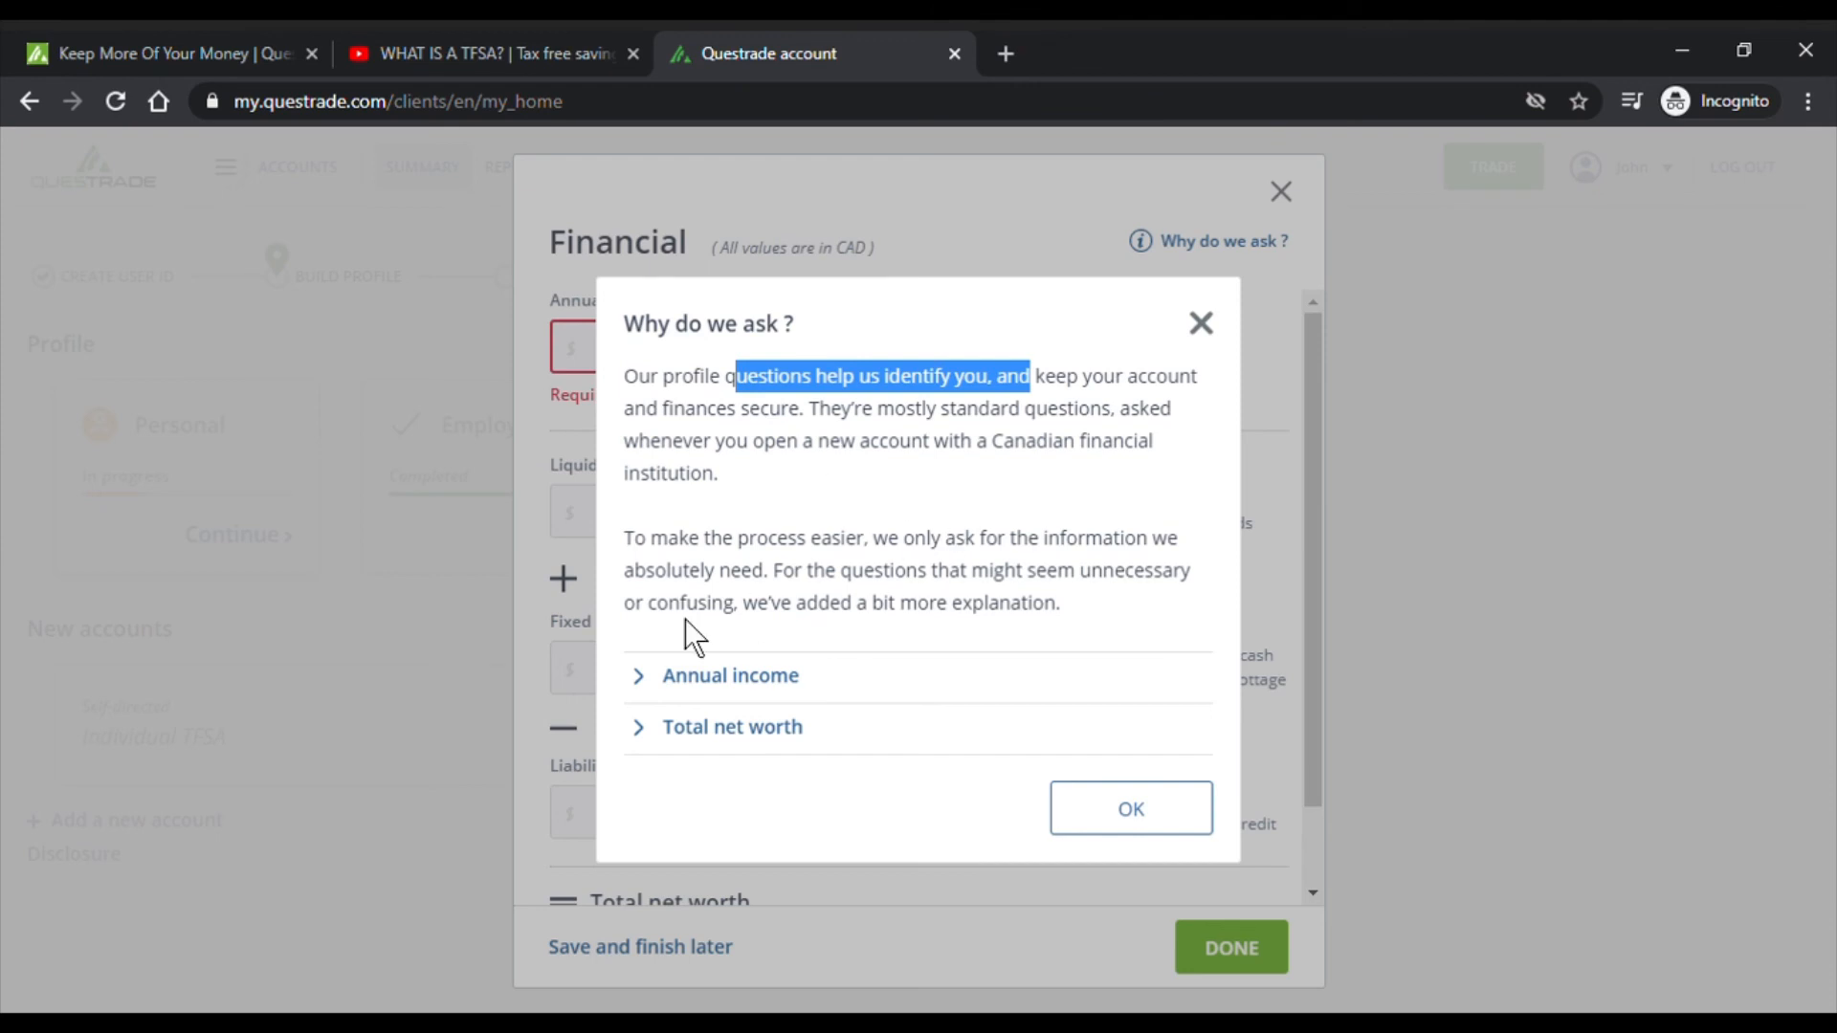
click(657, 675)
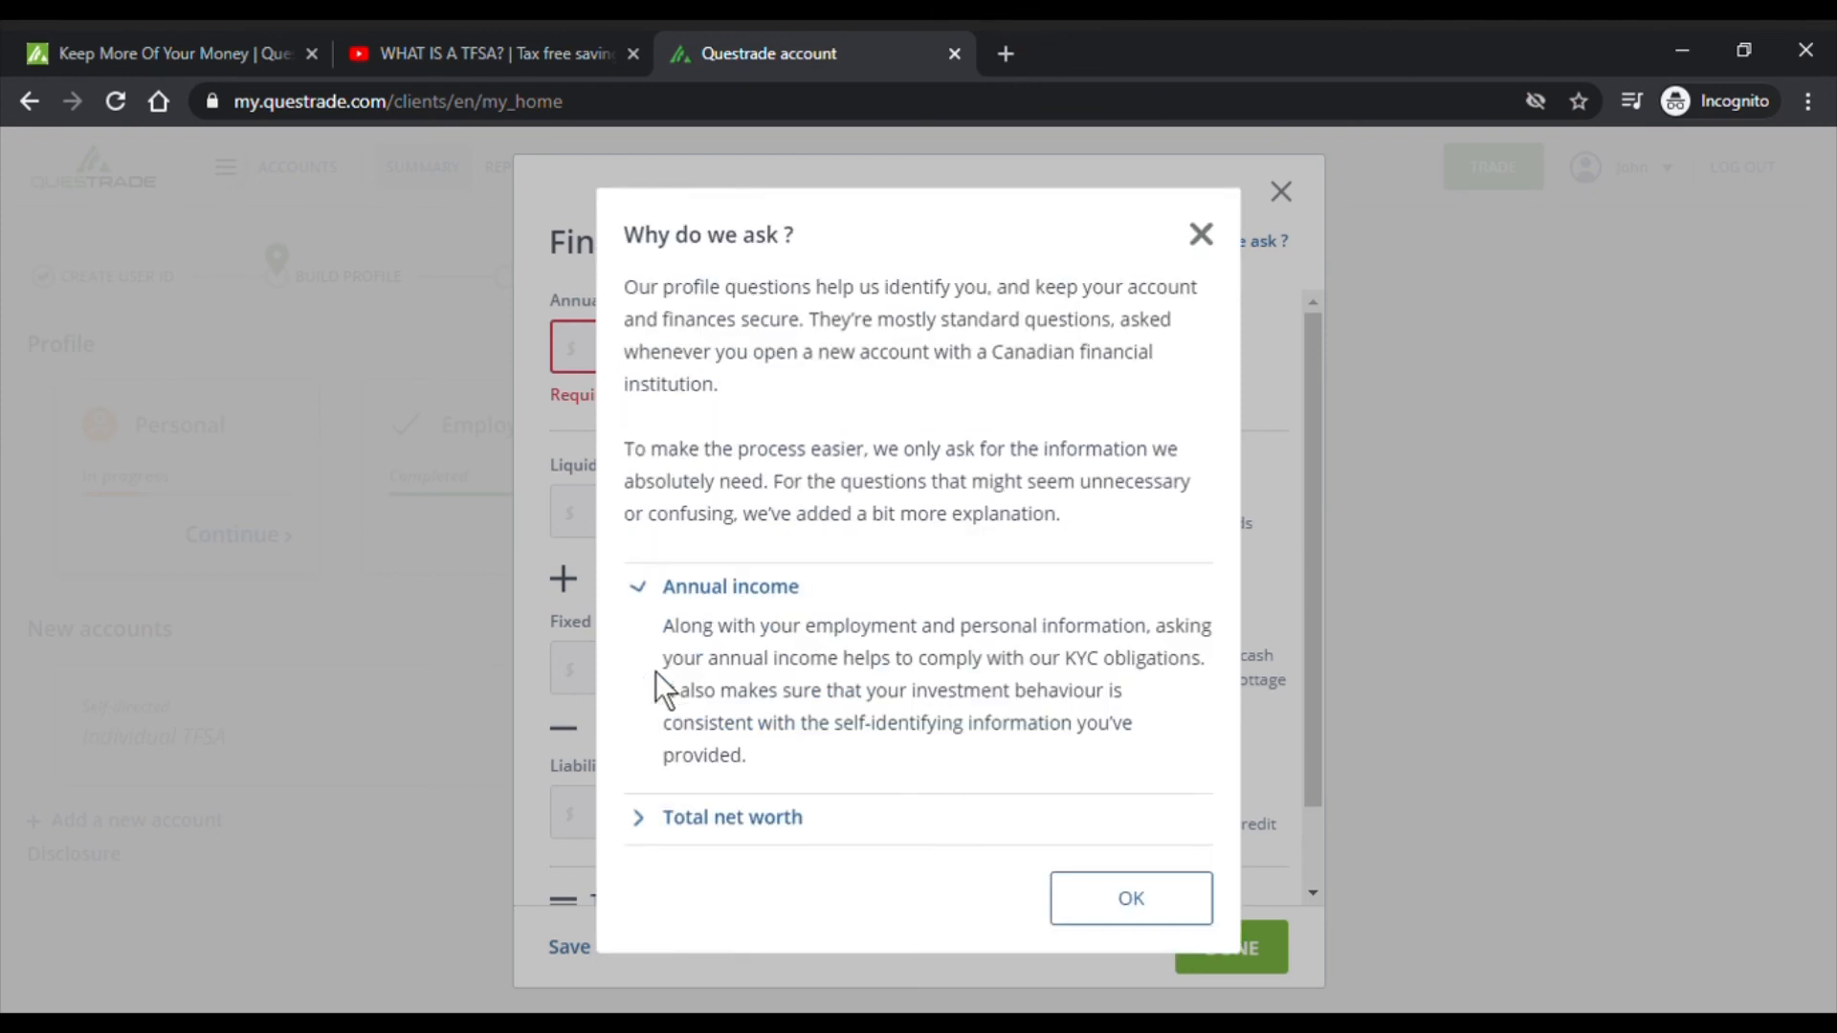
click(715, 842)
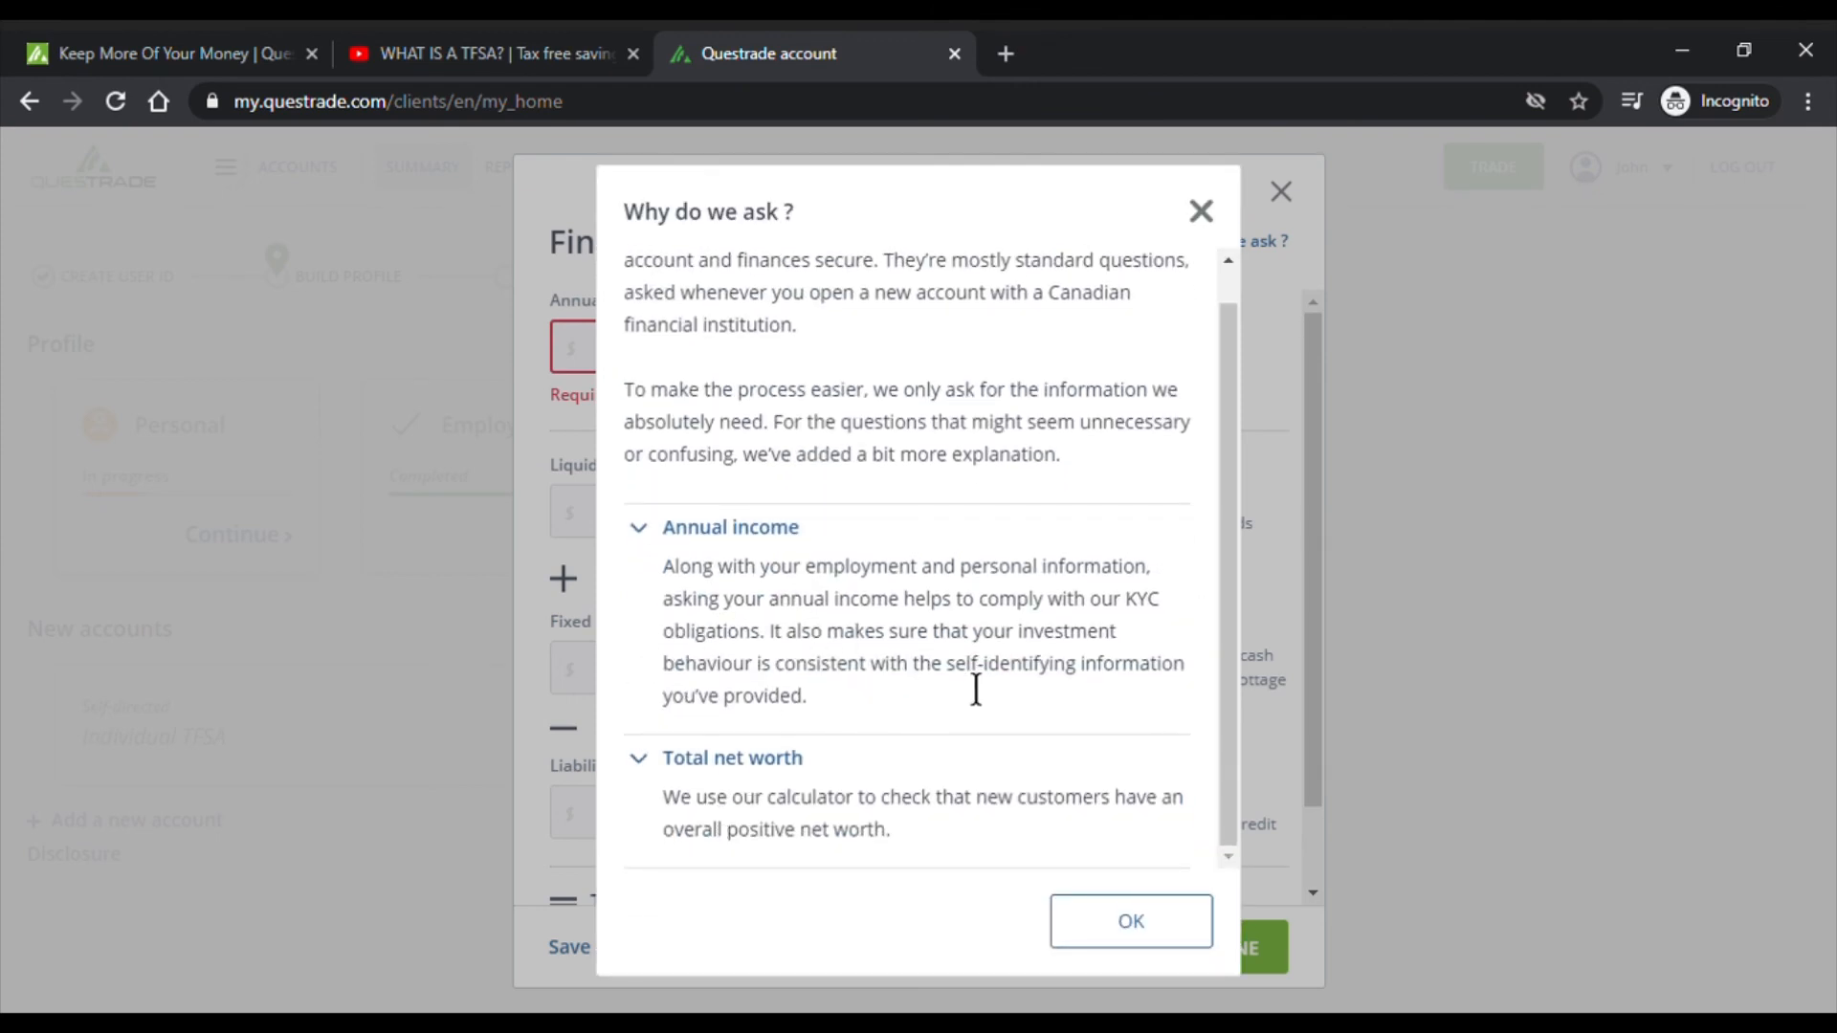
click(1131, 921)
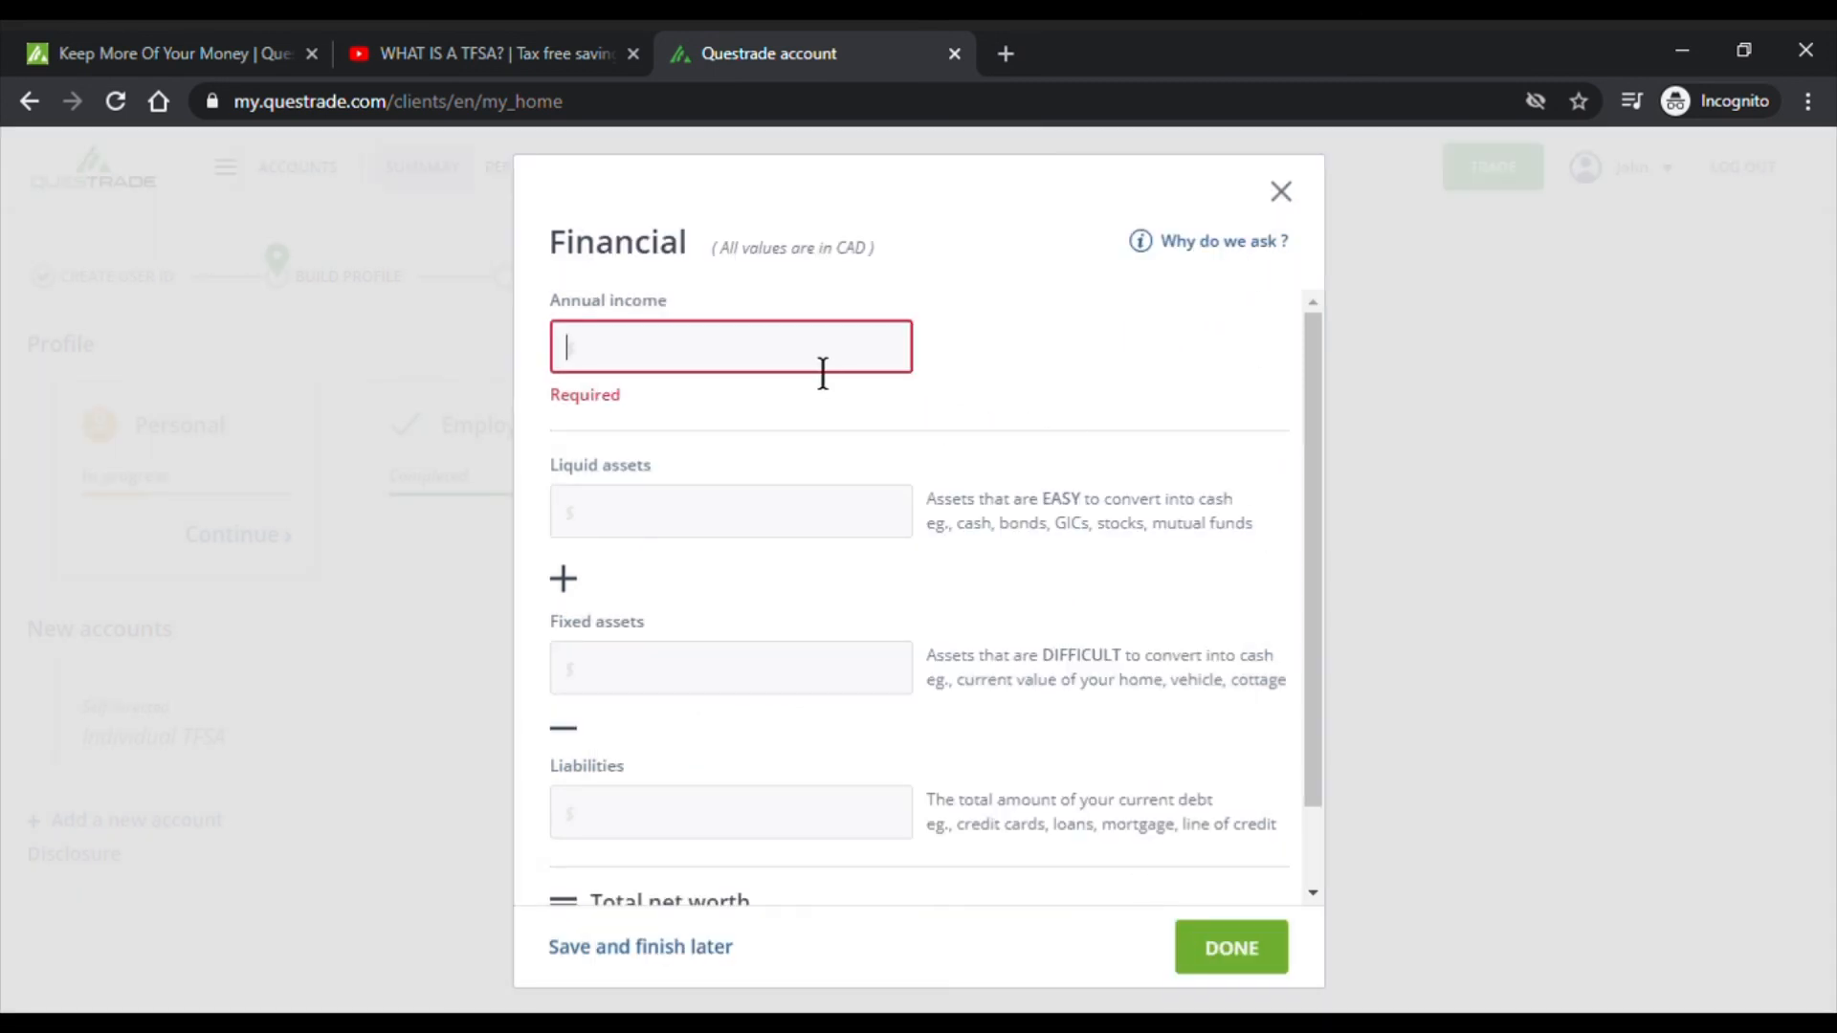
- Enter 75000 as annual income and 250000 as liquid assets, giving $250,000 total net worth
text(75000)
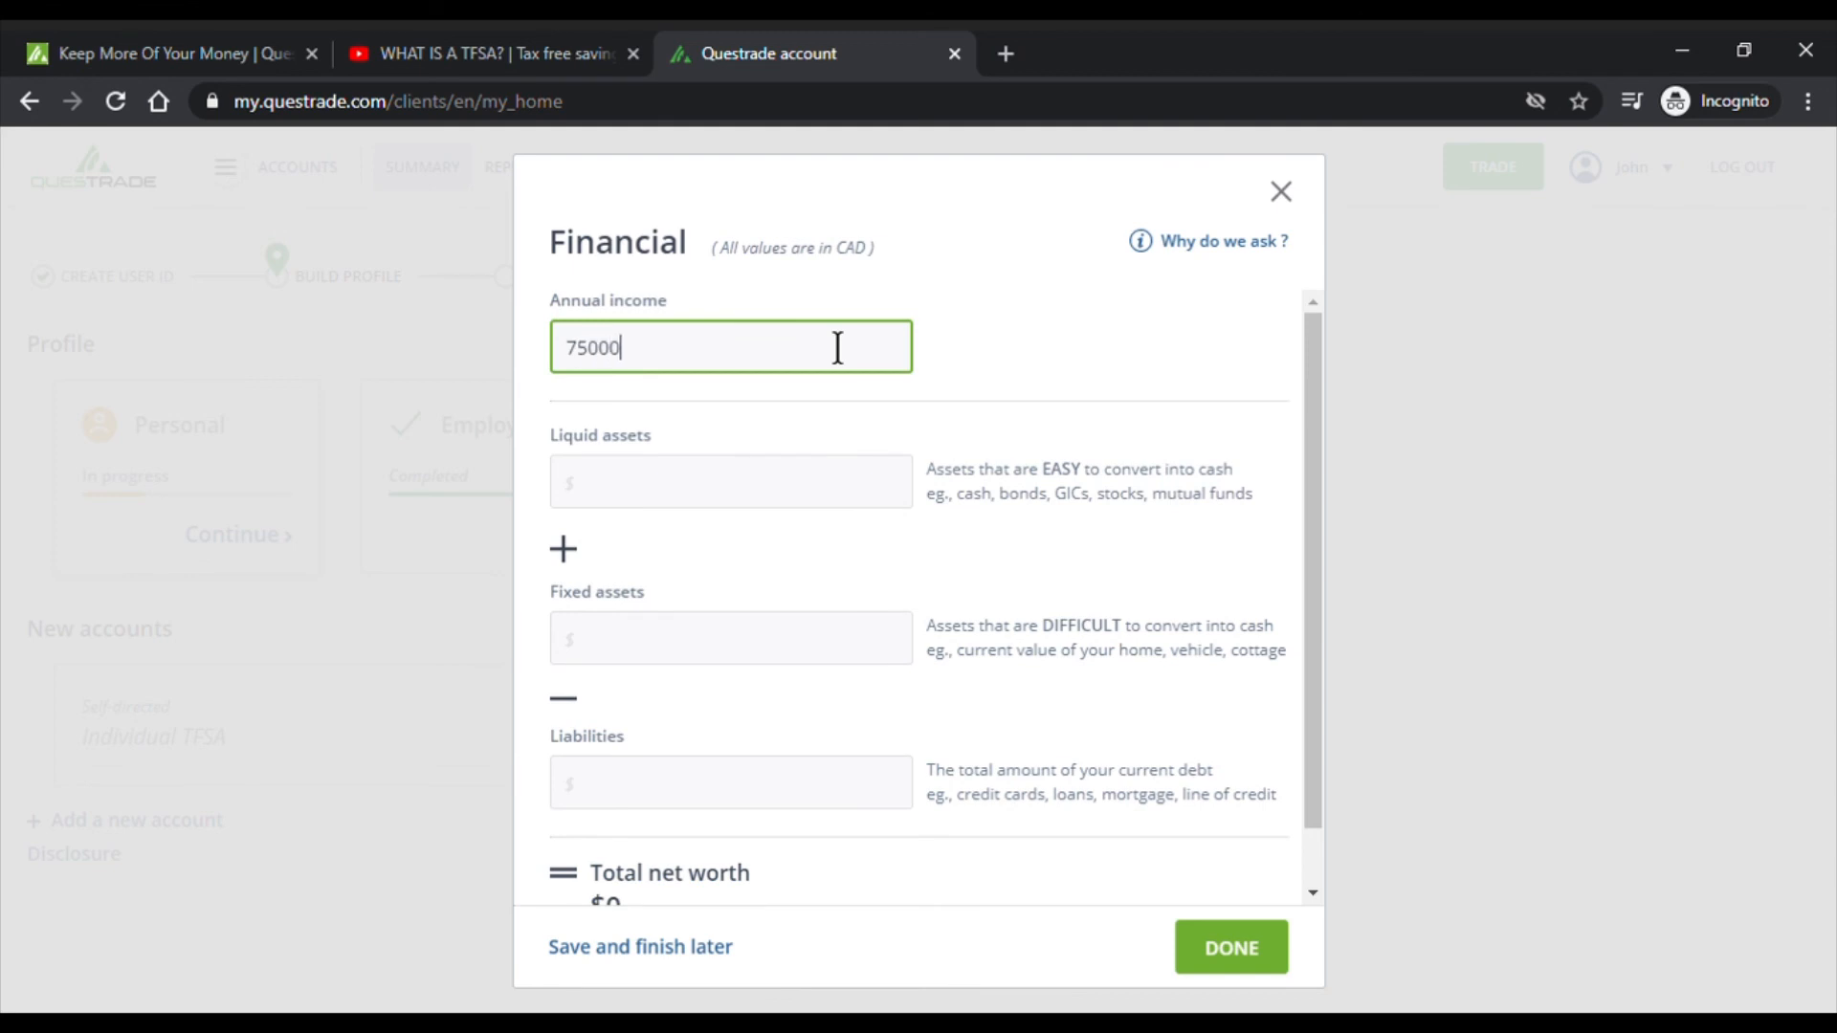
key(Tab)
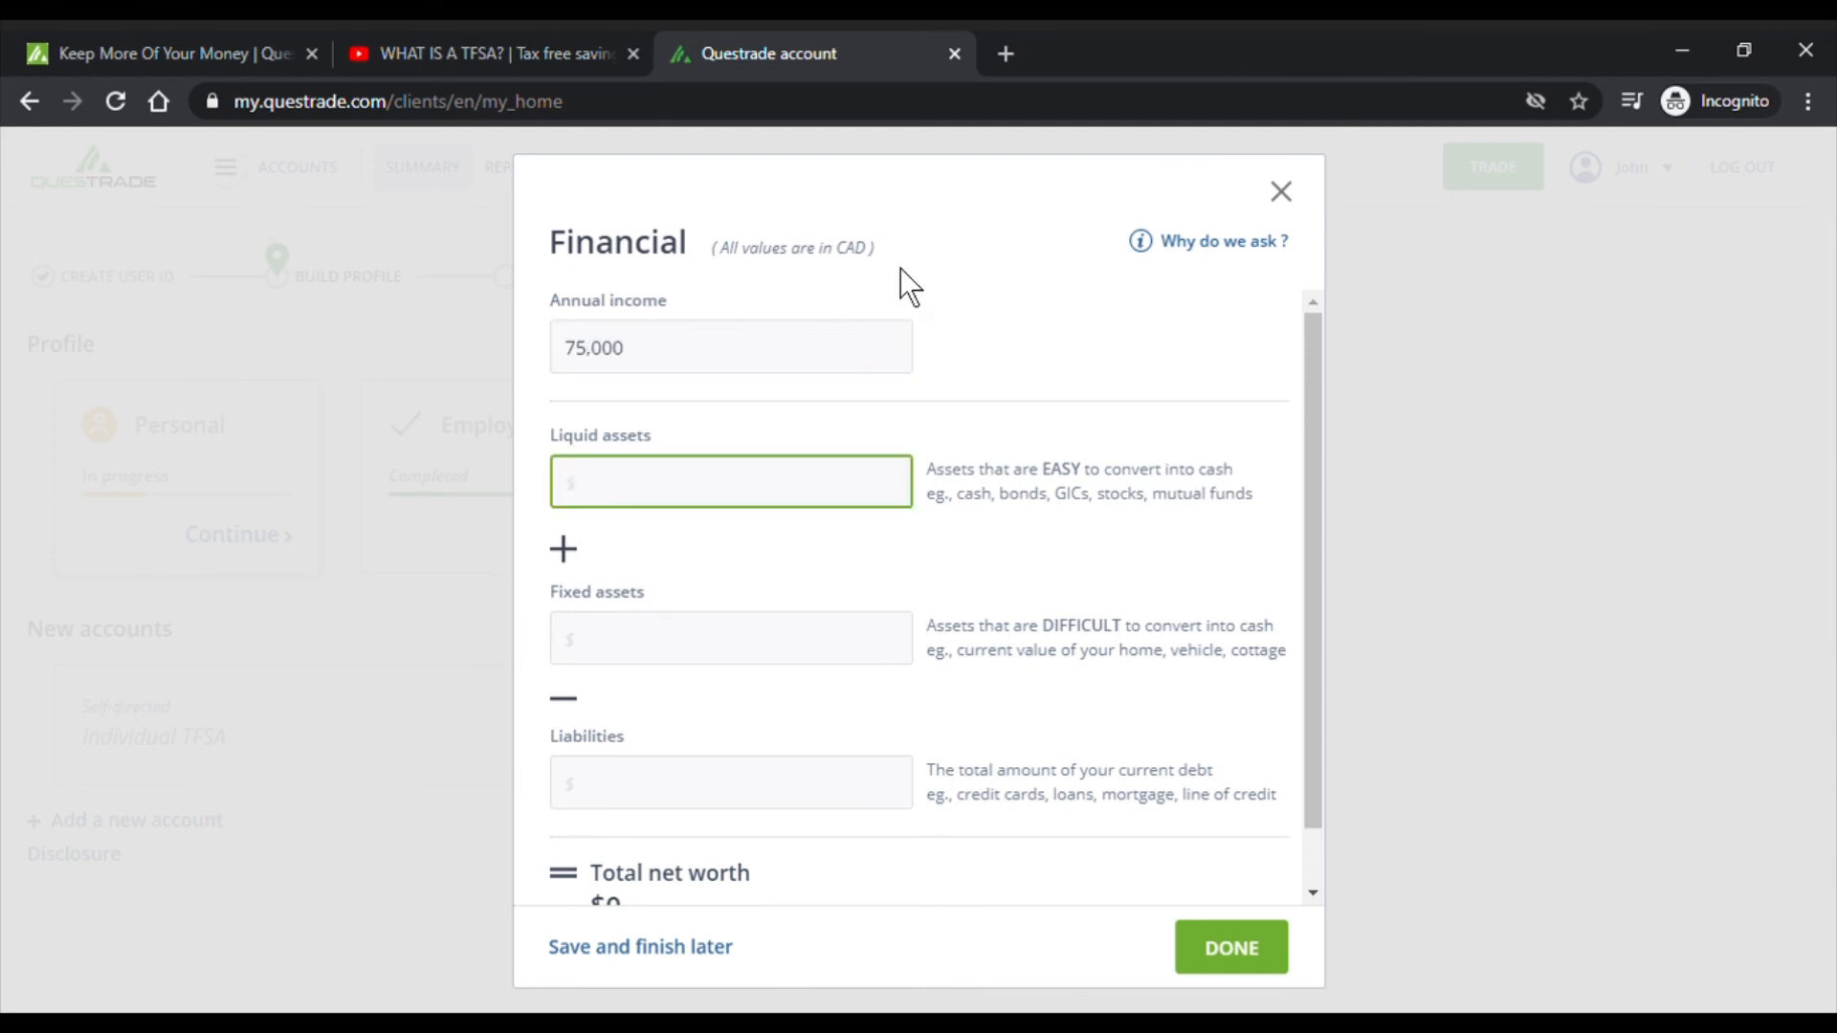
click(711, 364)
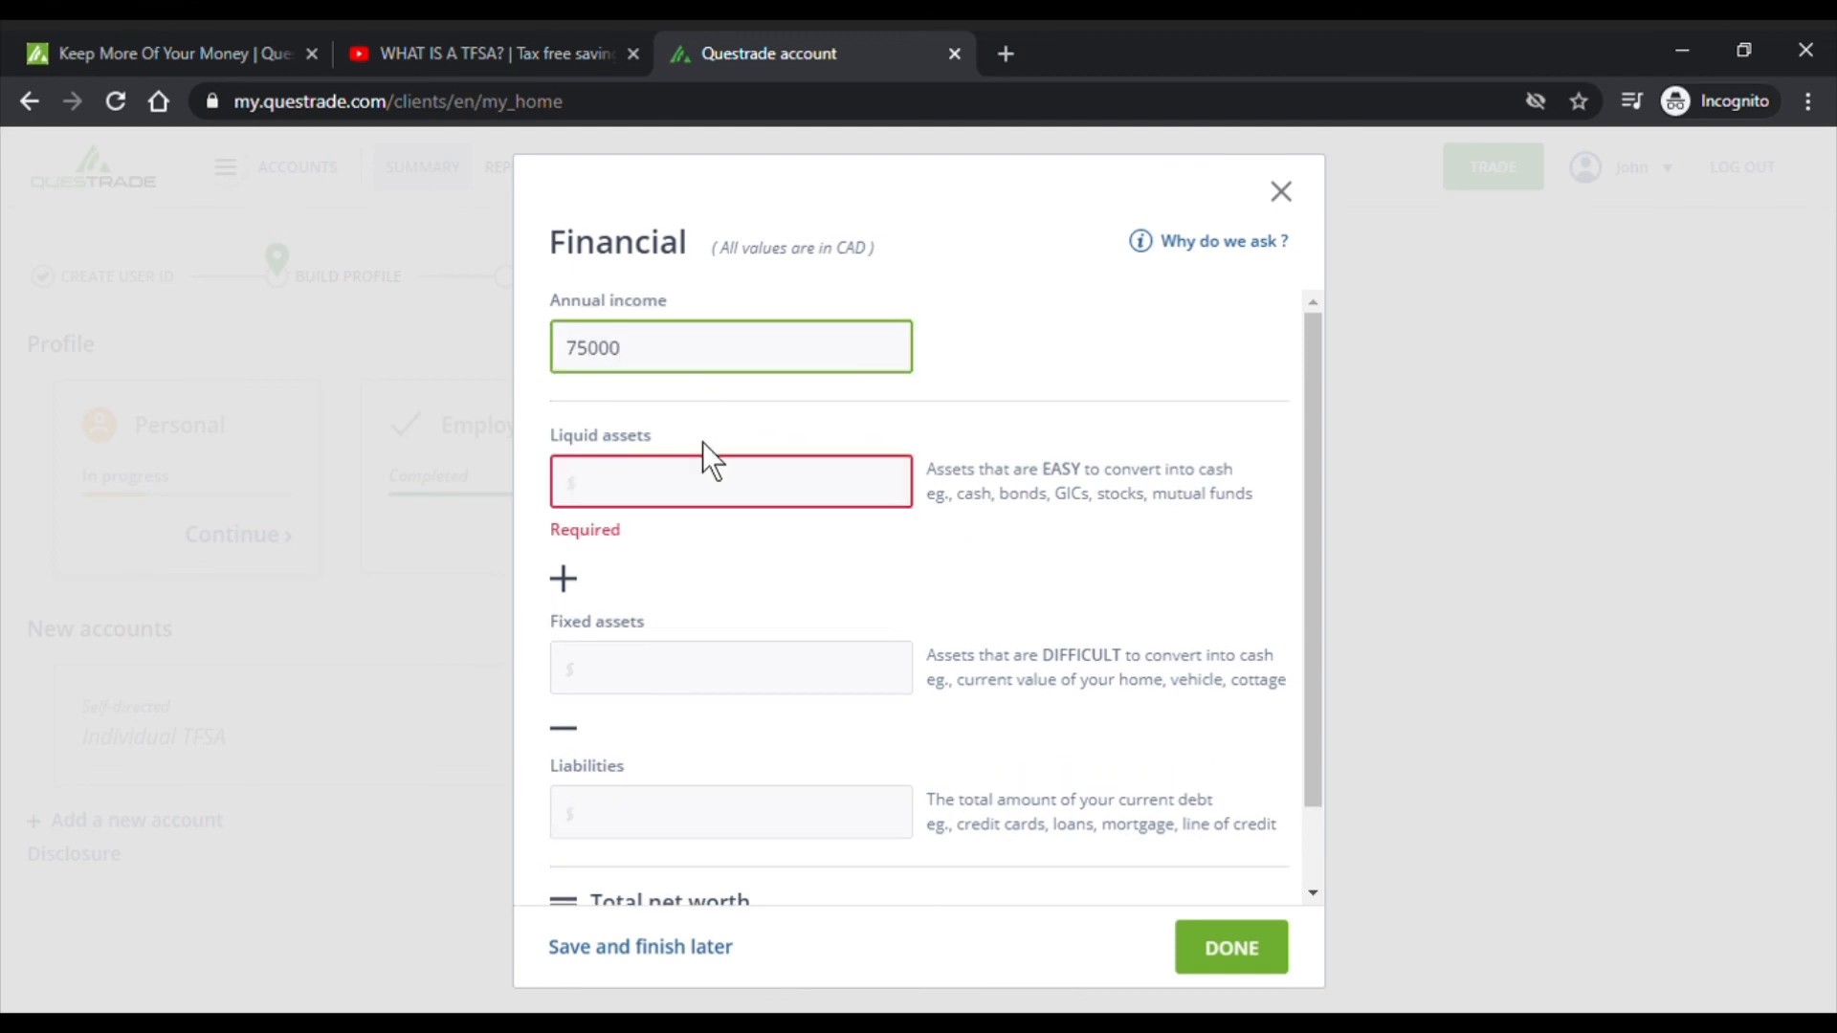
click(728, 499)
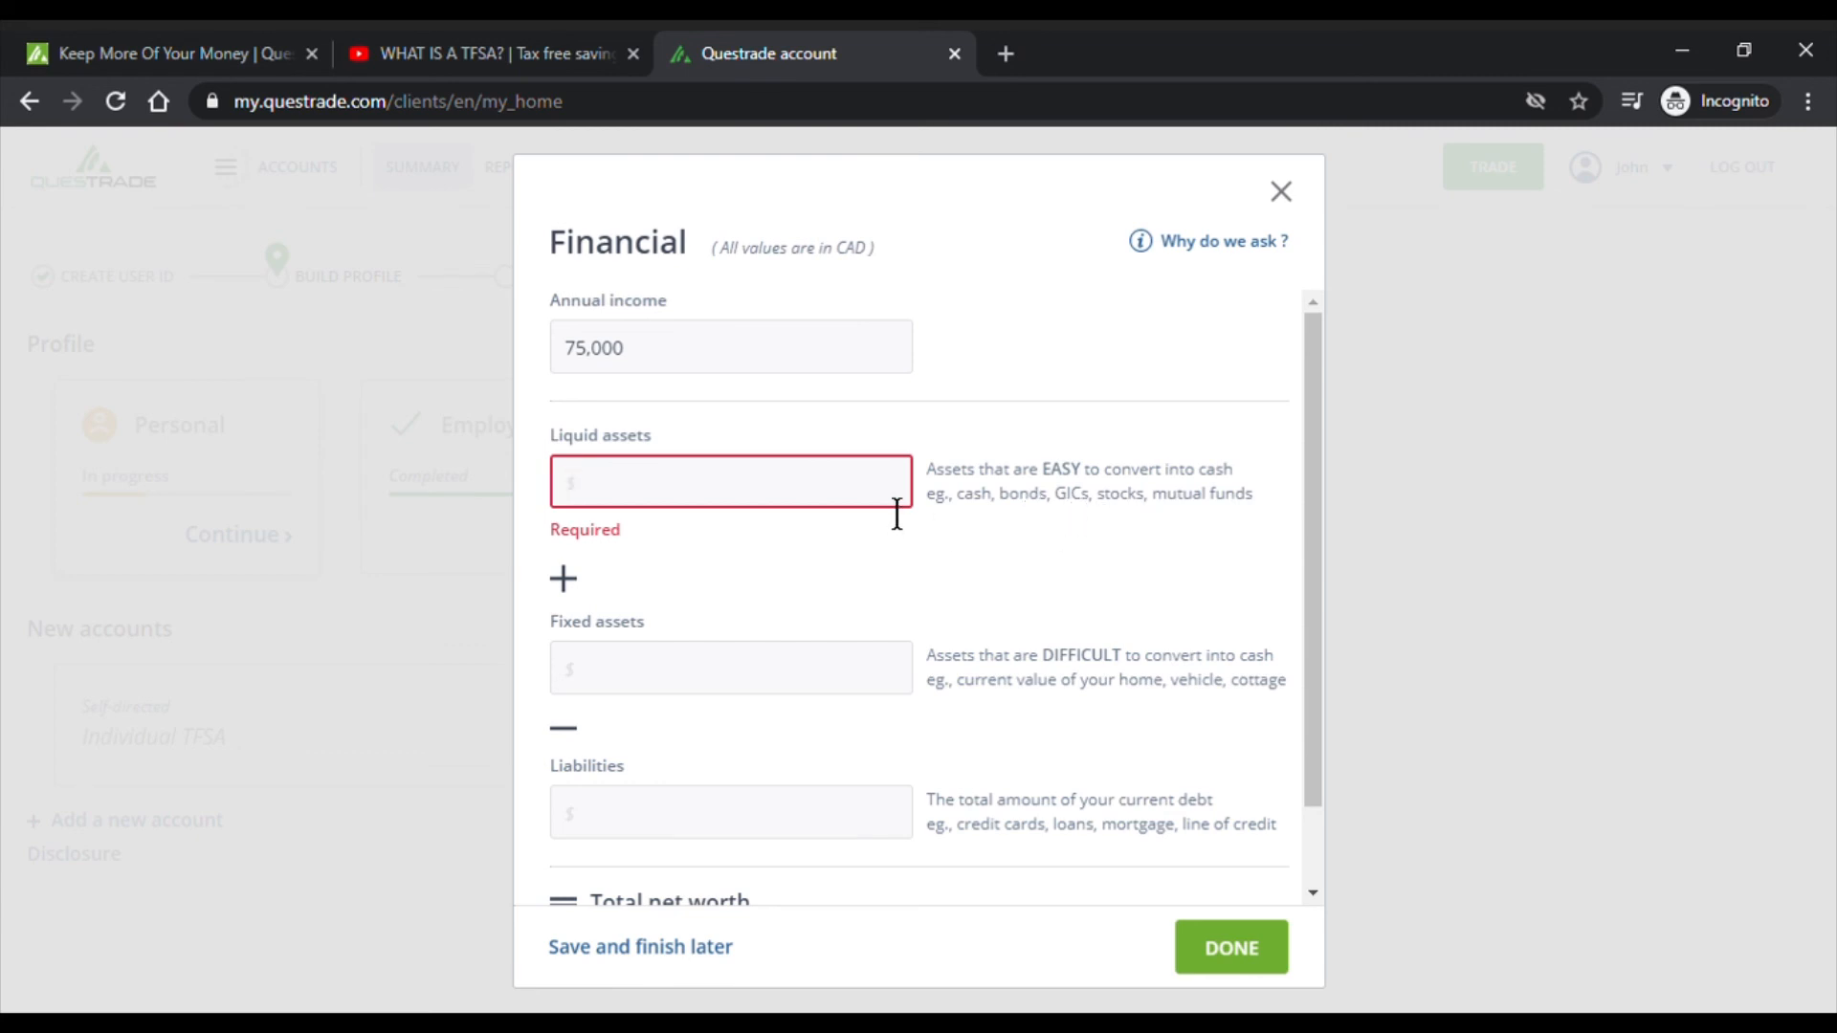
text(250000)
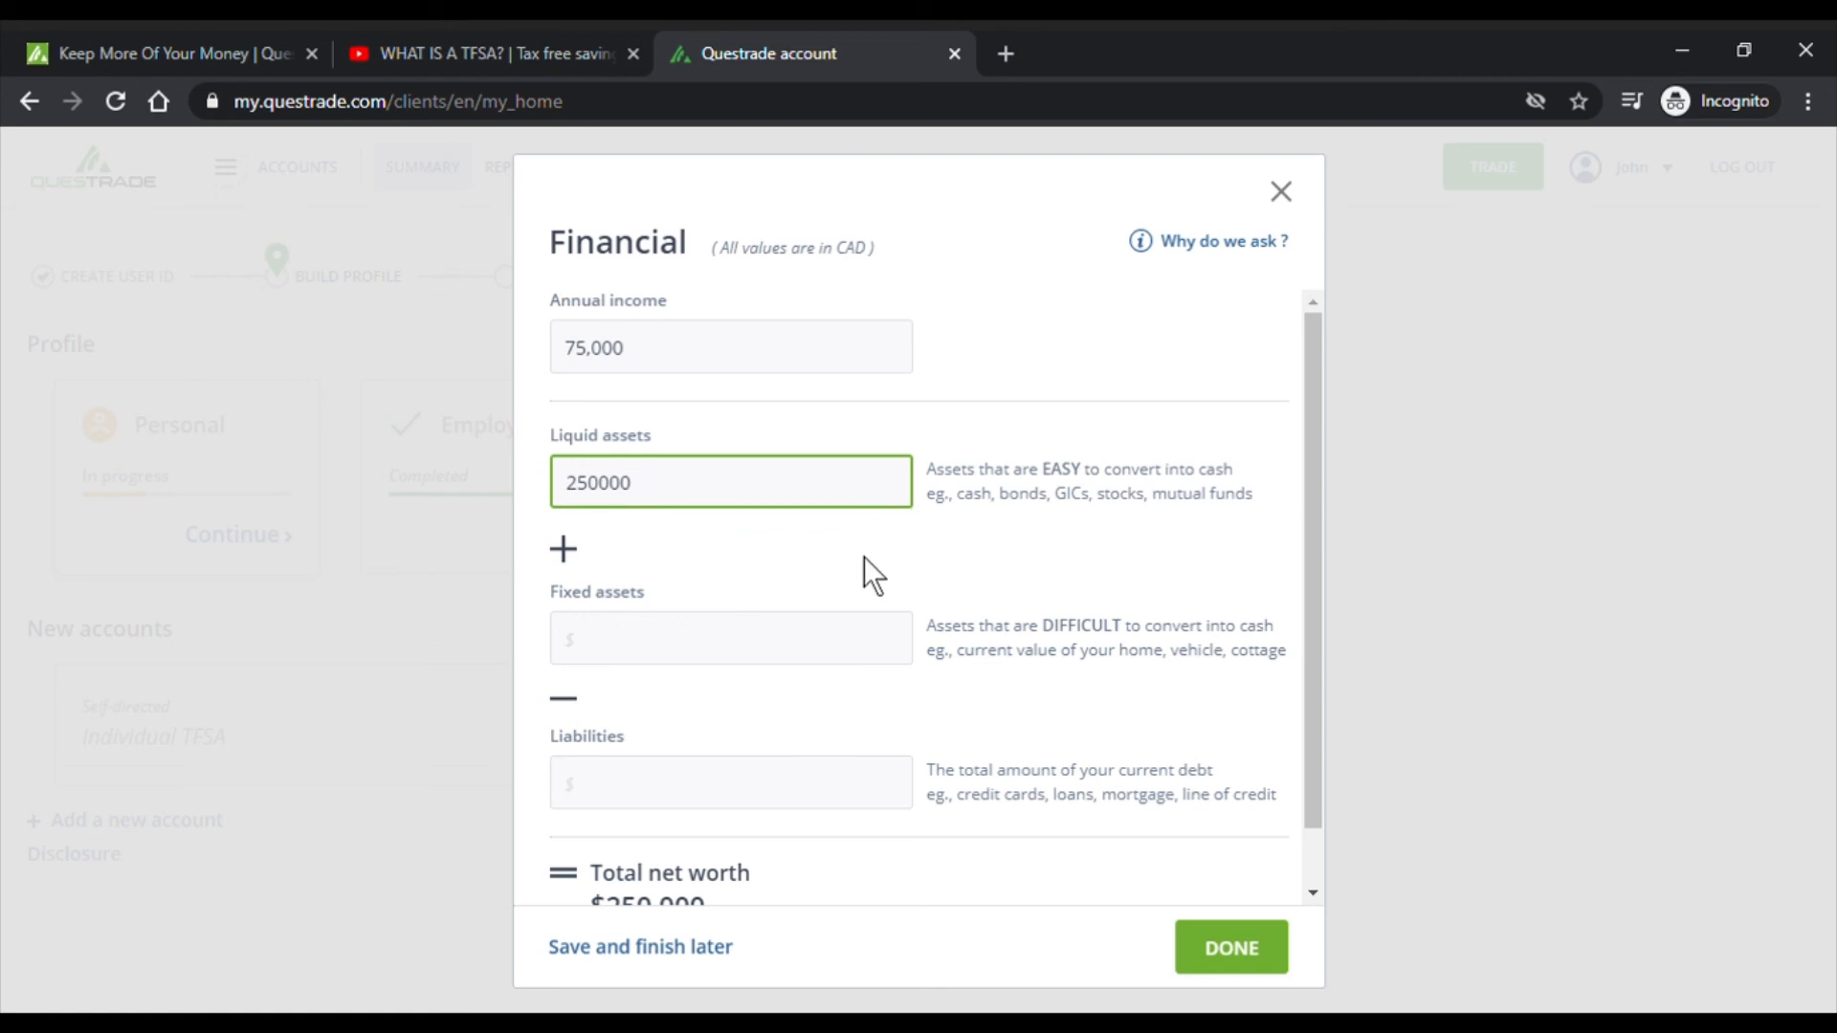
scroll(874, 539, down, 1)
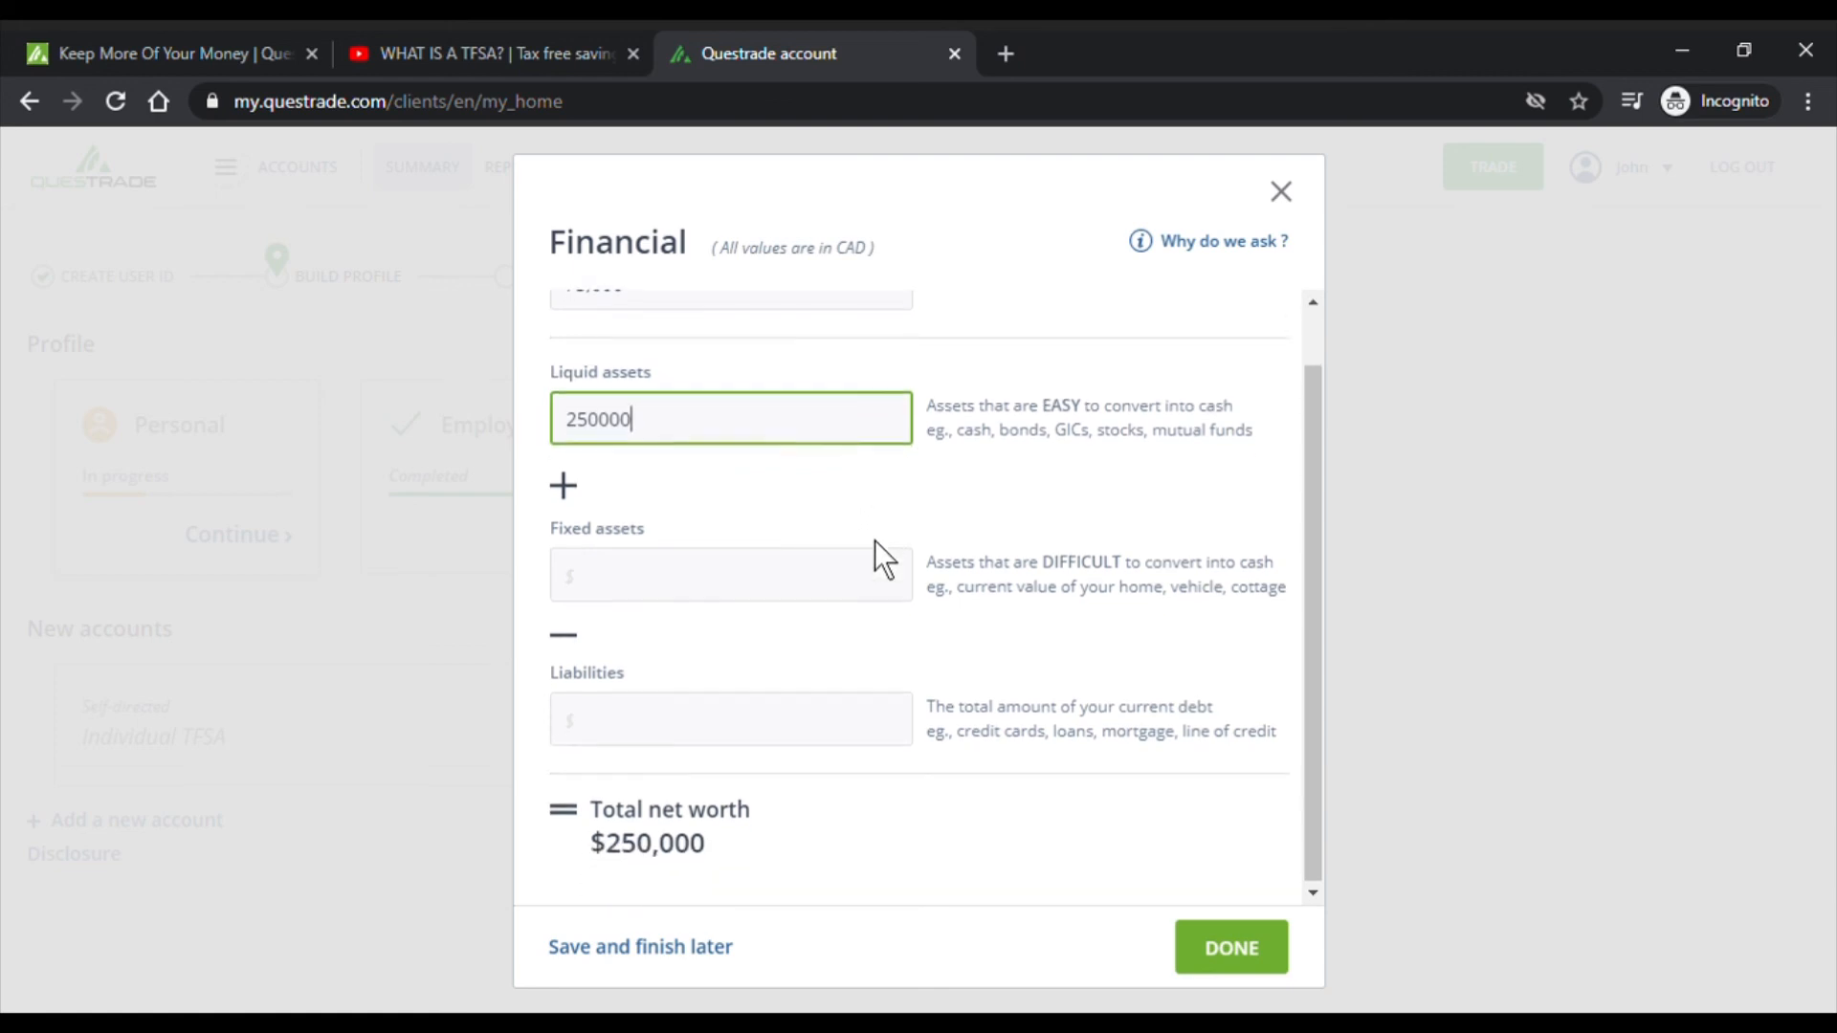
click(833, 587)
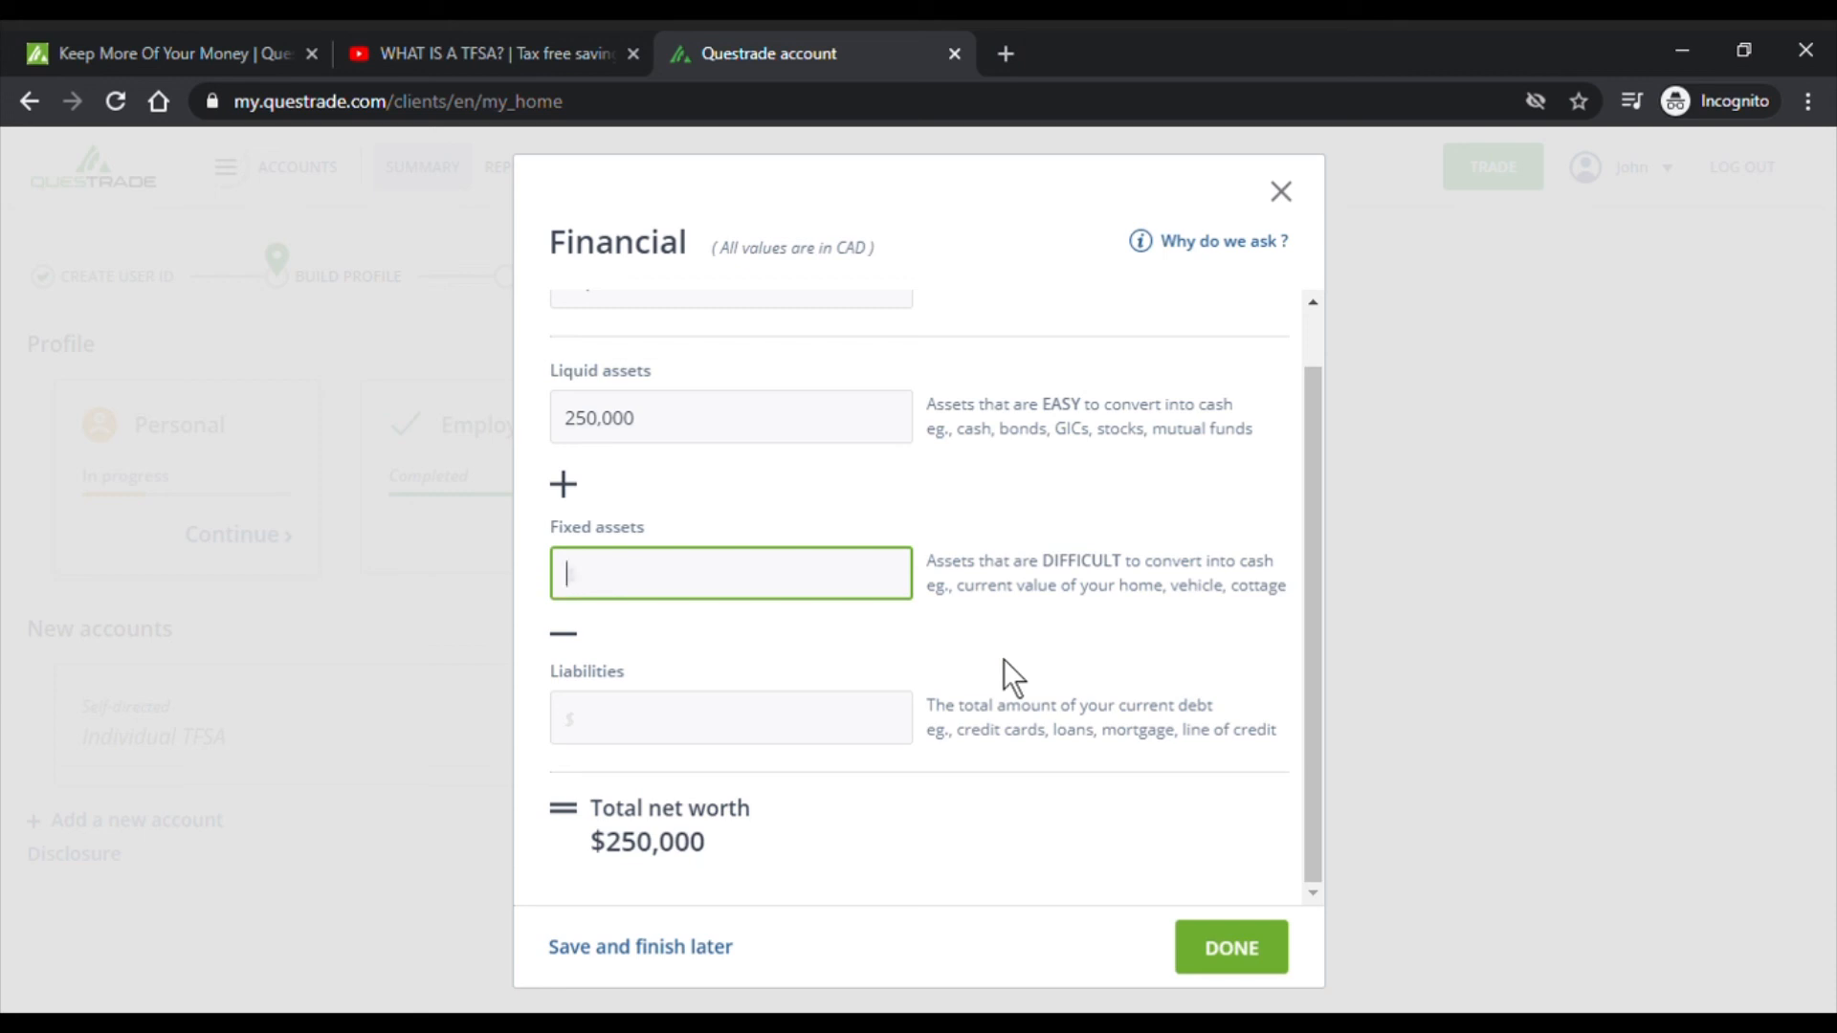
- Enter 800000 as fixed assets and 265000 as liabilities, for a $785,000 total net worth
text(800000)
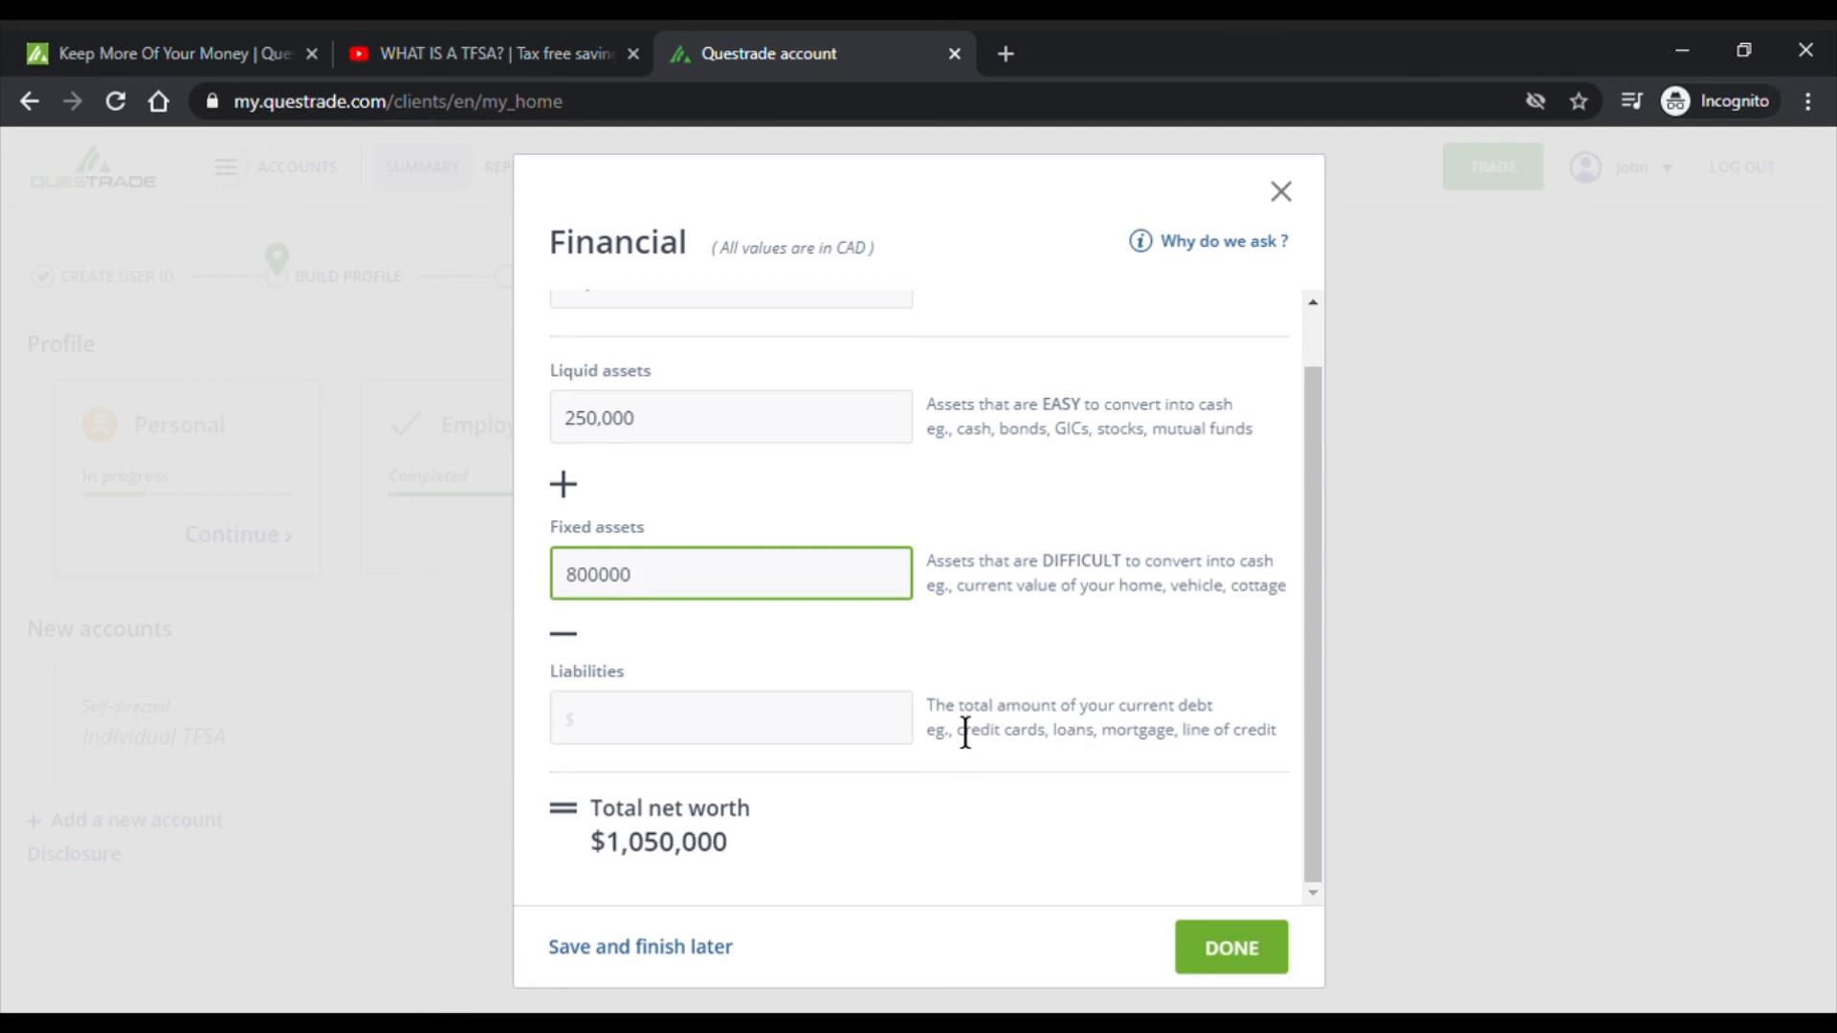
drag(943, 719, 1197, 721)
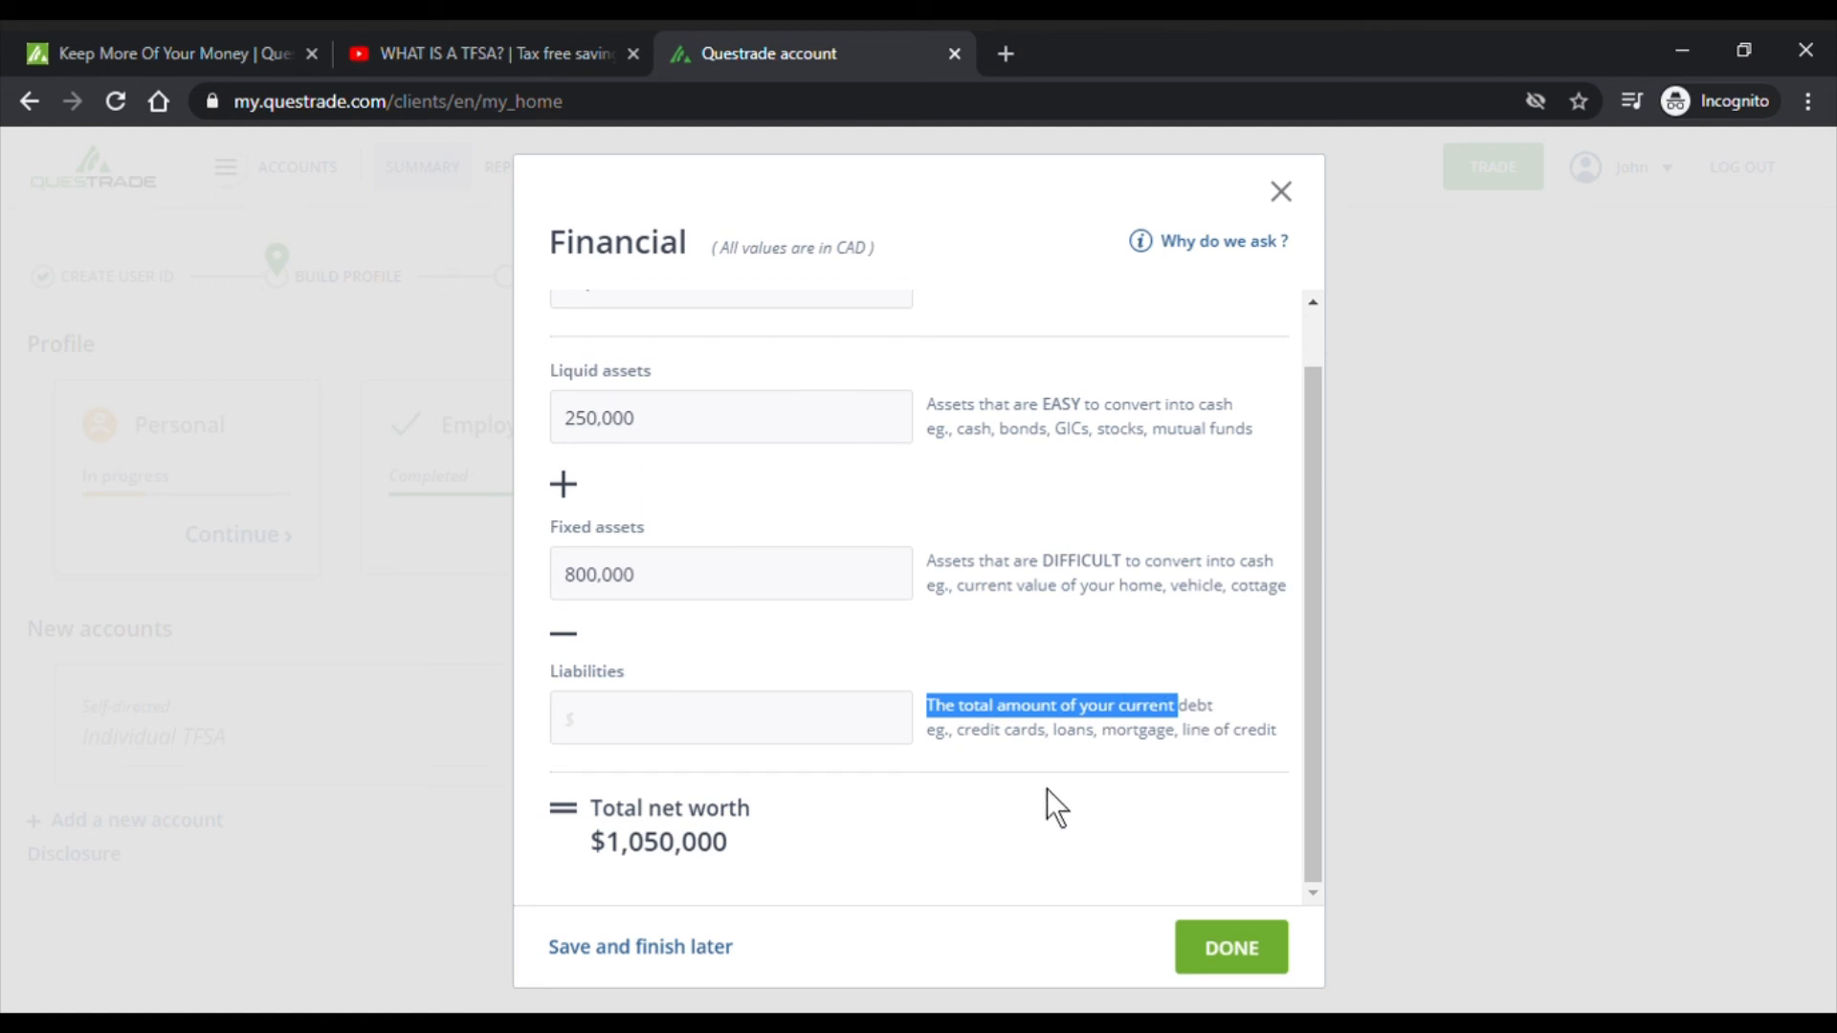
drag(983, 753, 1046, 750)
click(1053, 749)
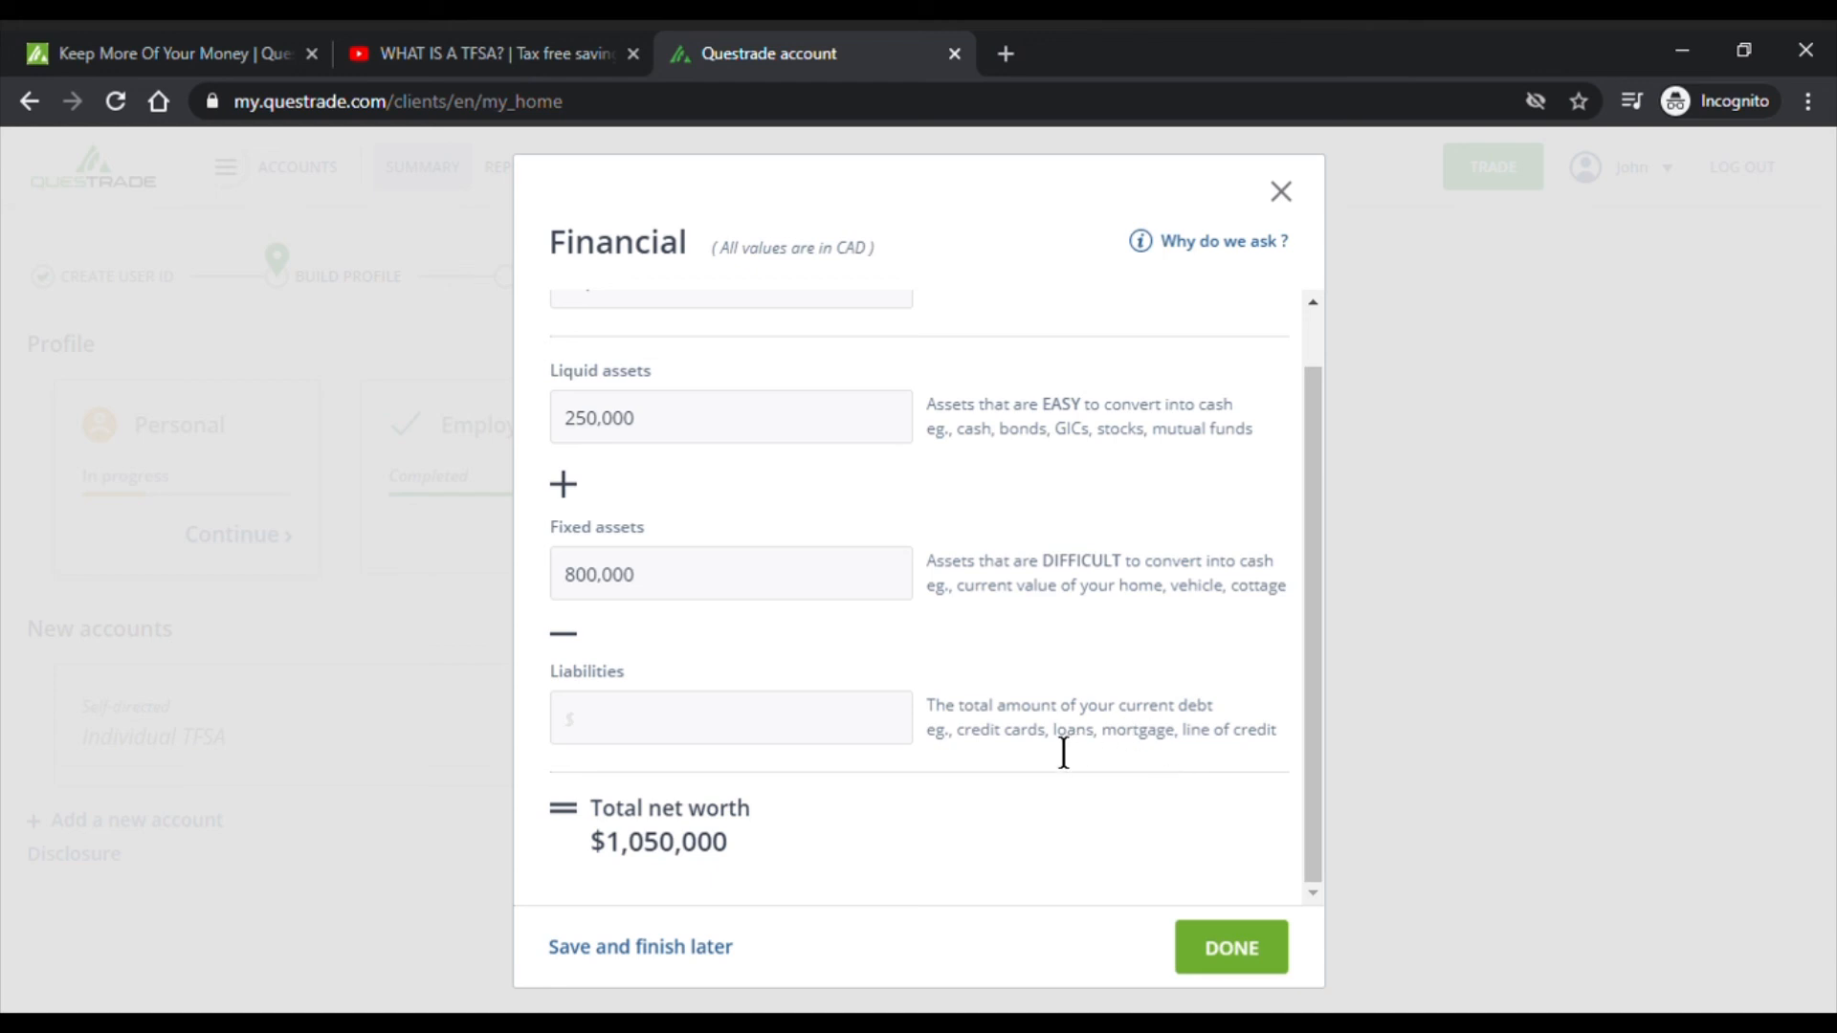
click(816, 732)
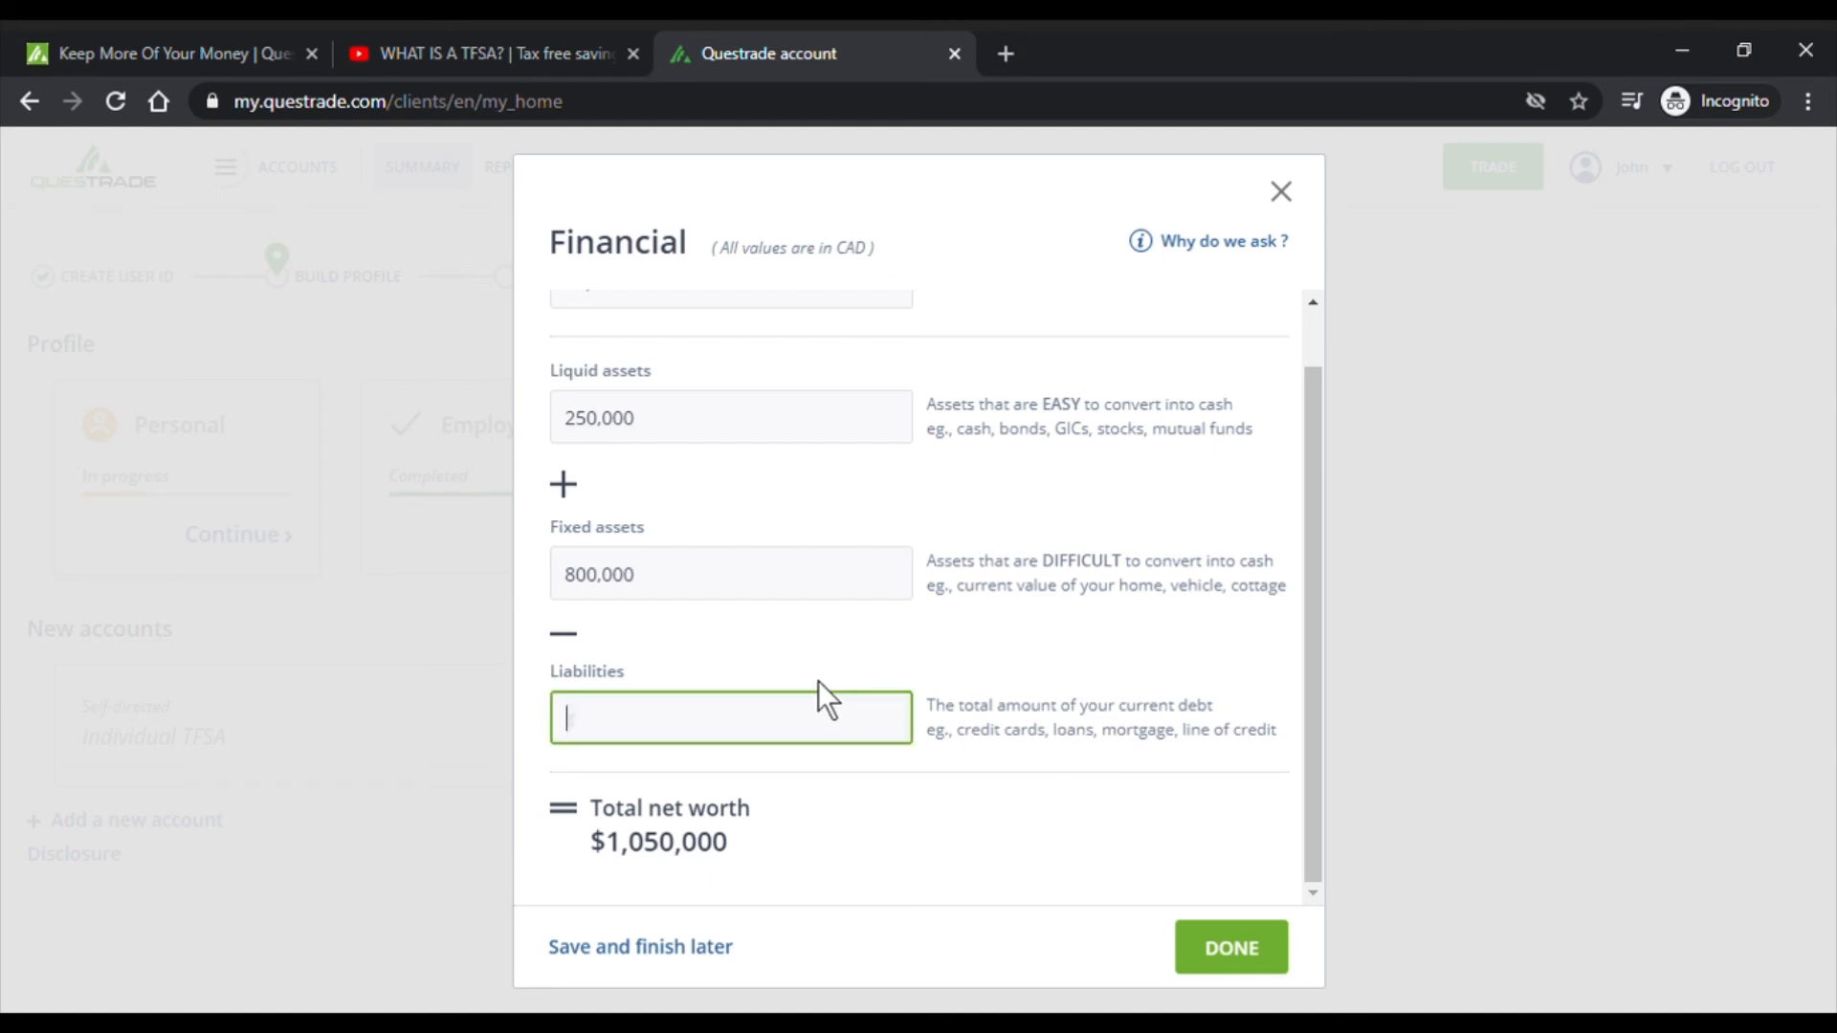
text(265000)
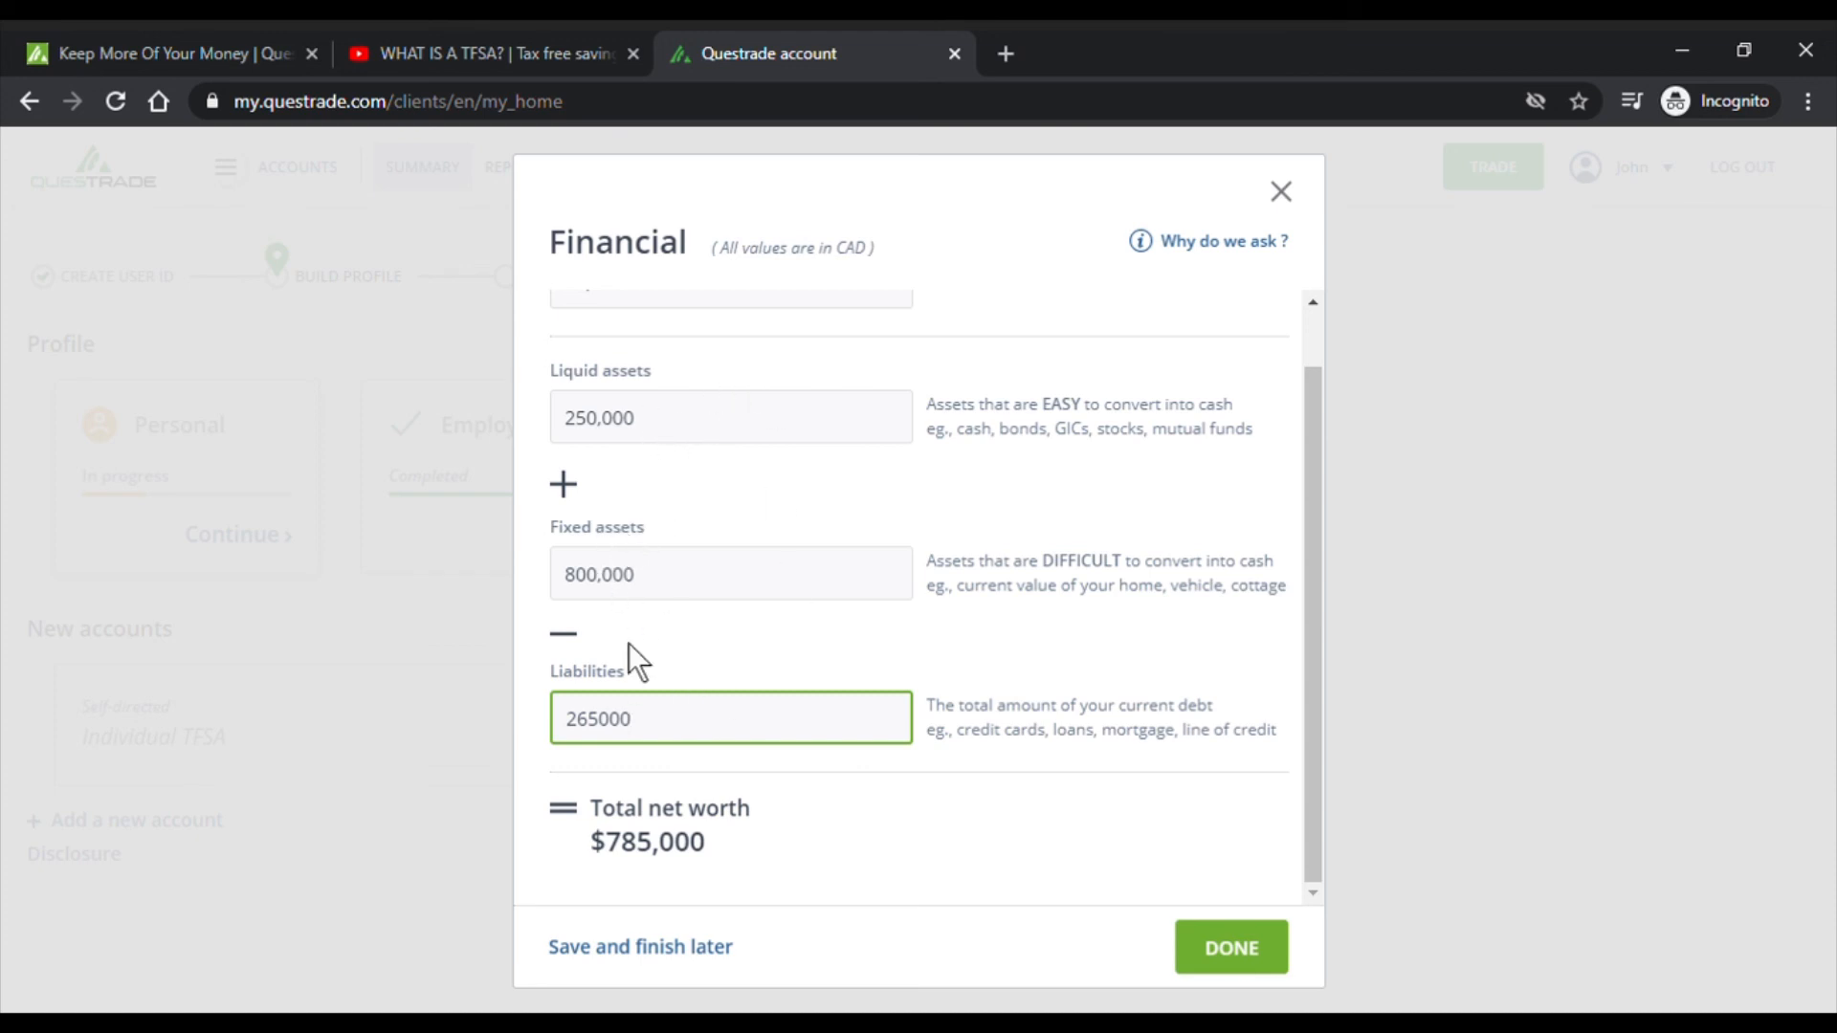
scroll(823, 858, up, 1)
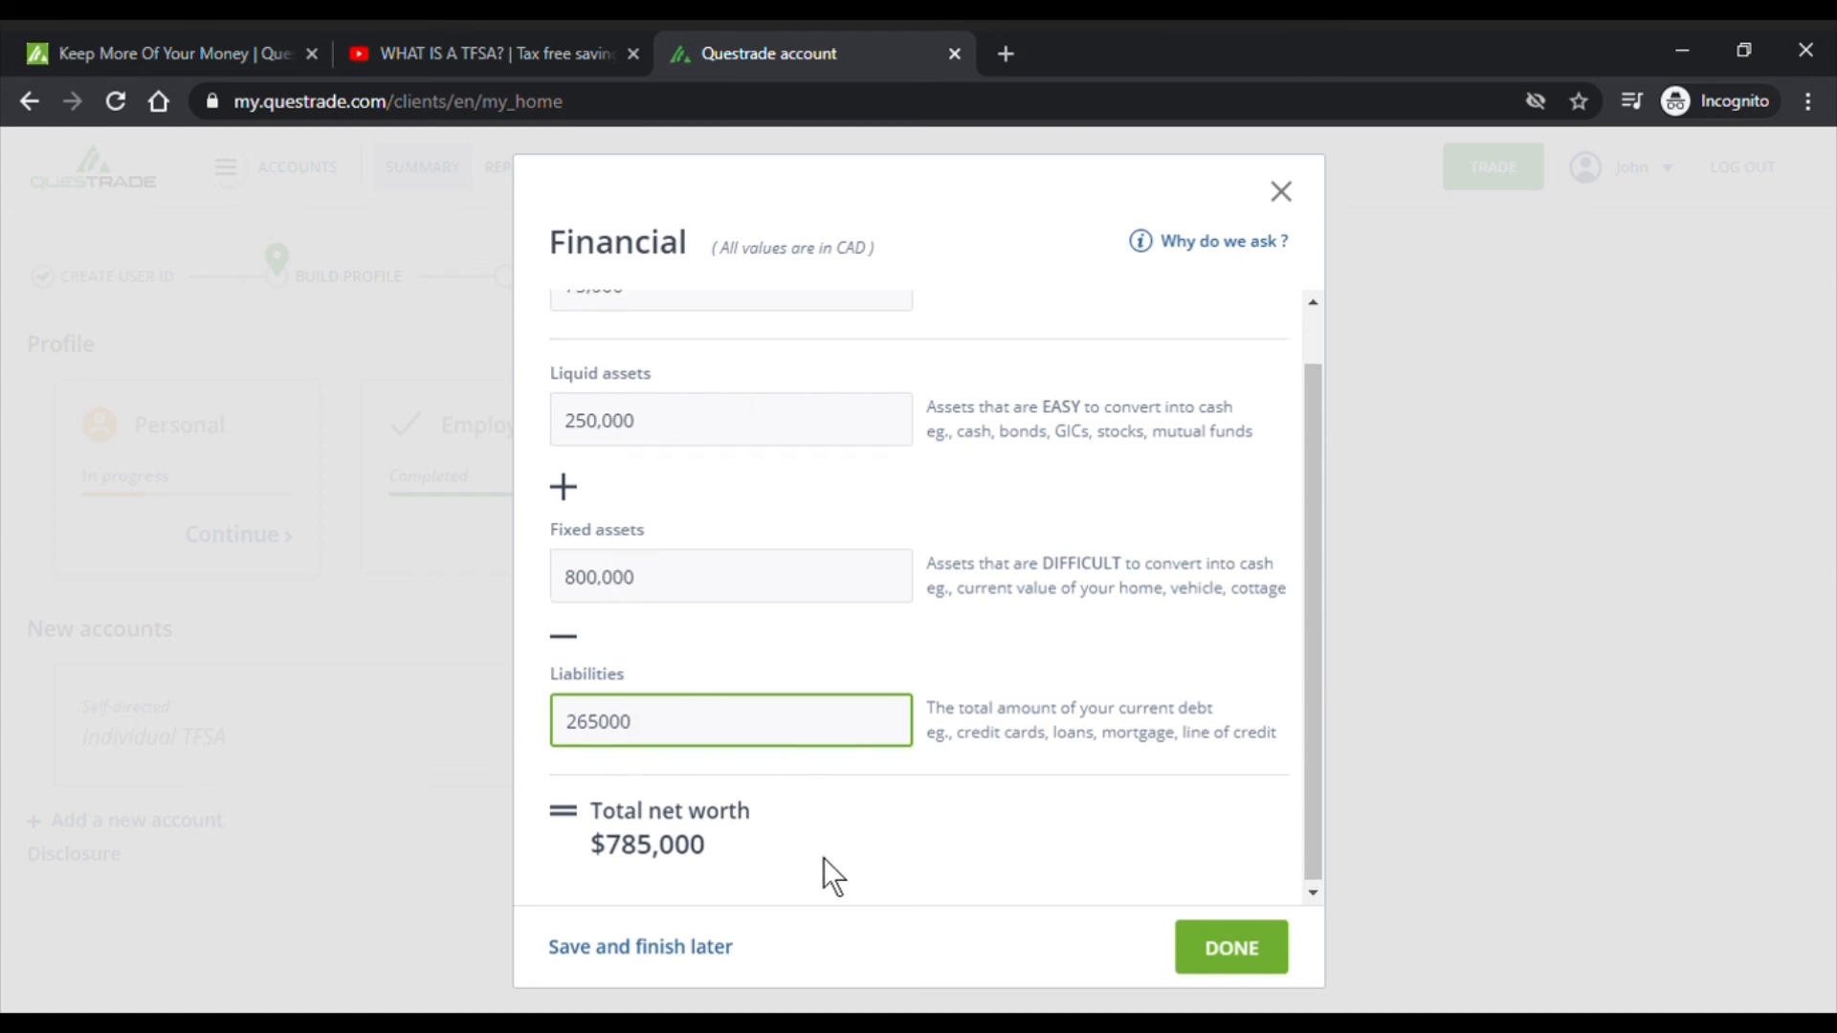
scroll(957, 656, down, 1)
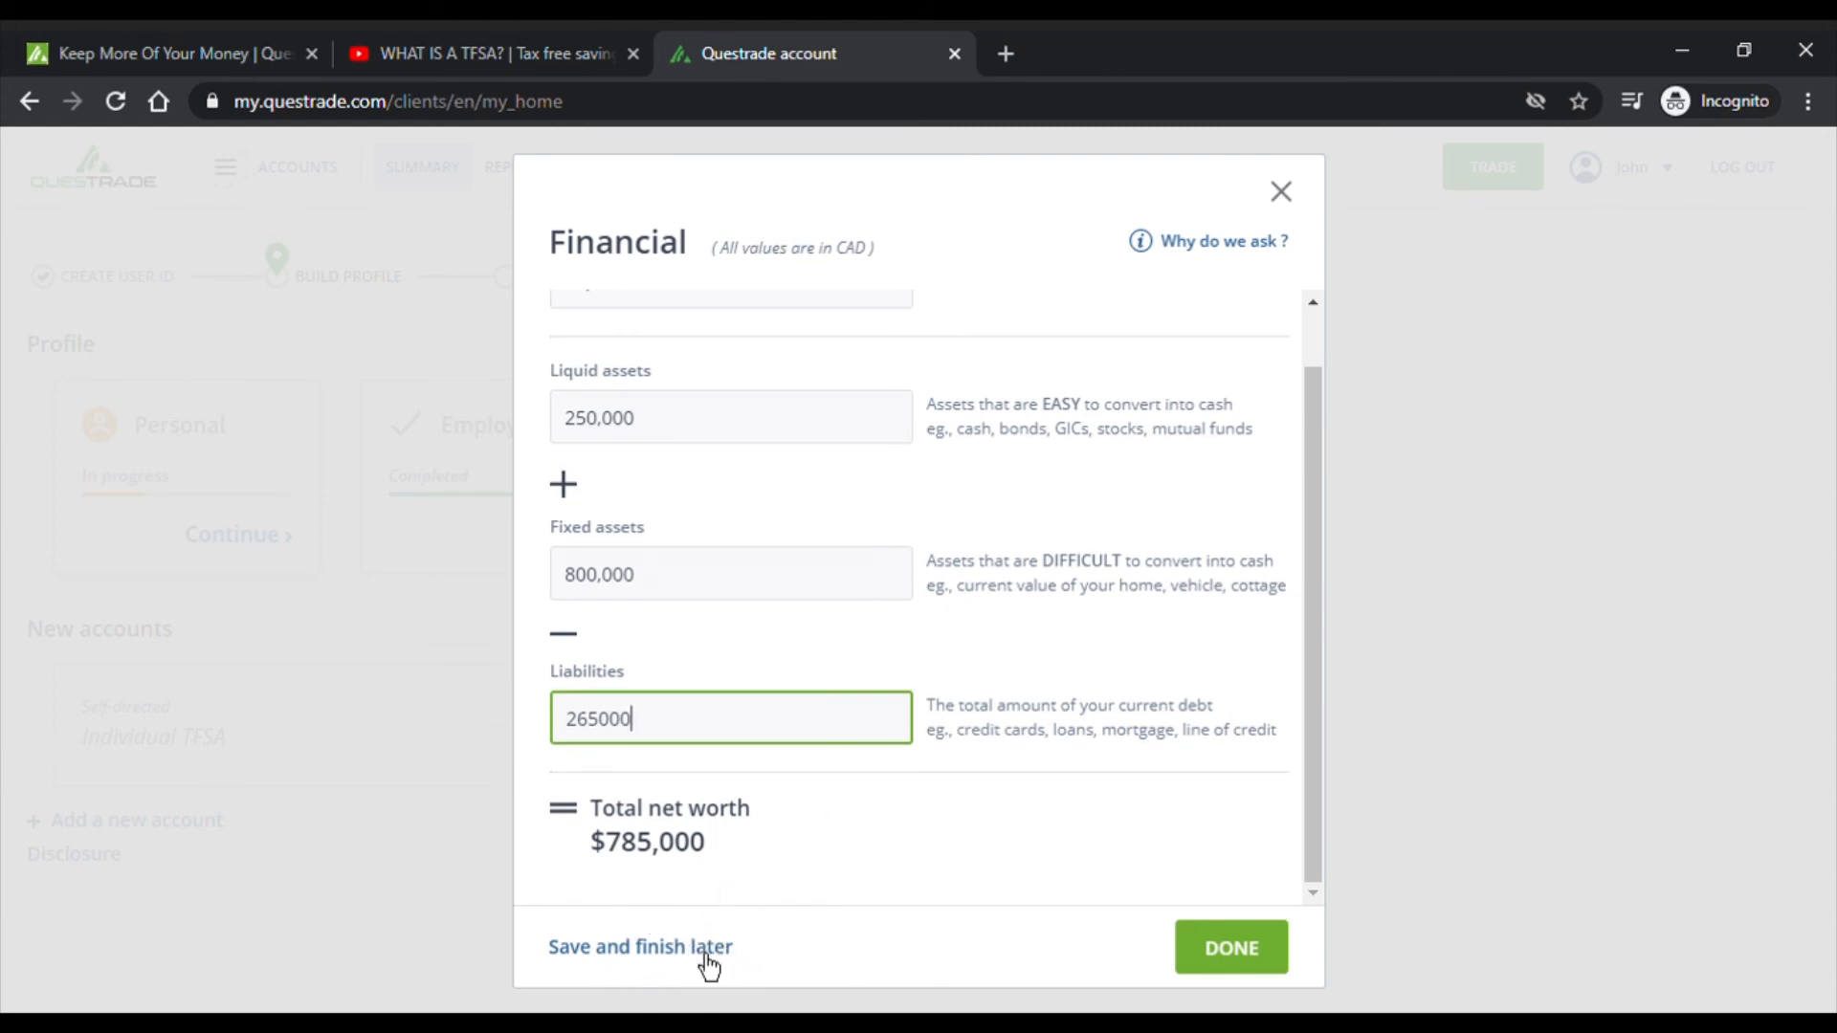
scroll(976, 795, up, 1)
scroll(1062, 669, down, 1)
drag(723, 271, 891, 271)
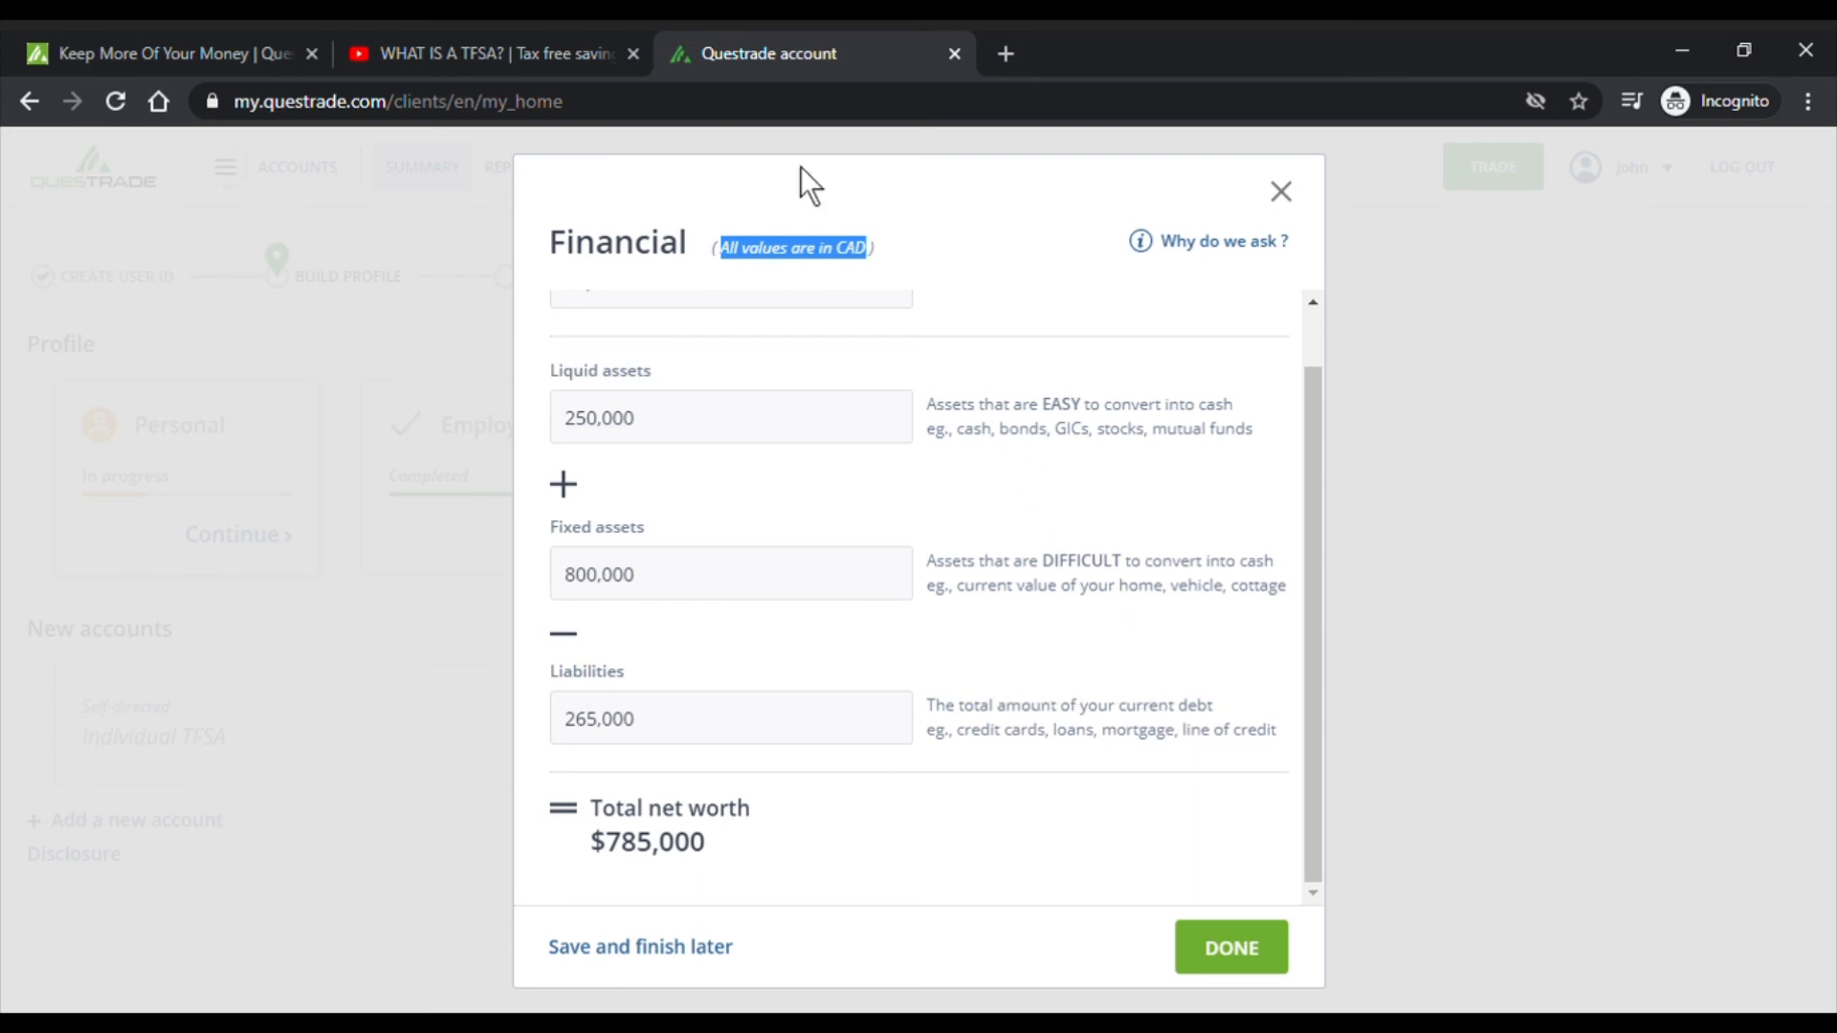
- Submit the financial details and set Canada as the country of citizenship
click(1247, 943)
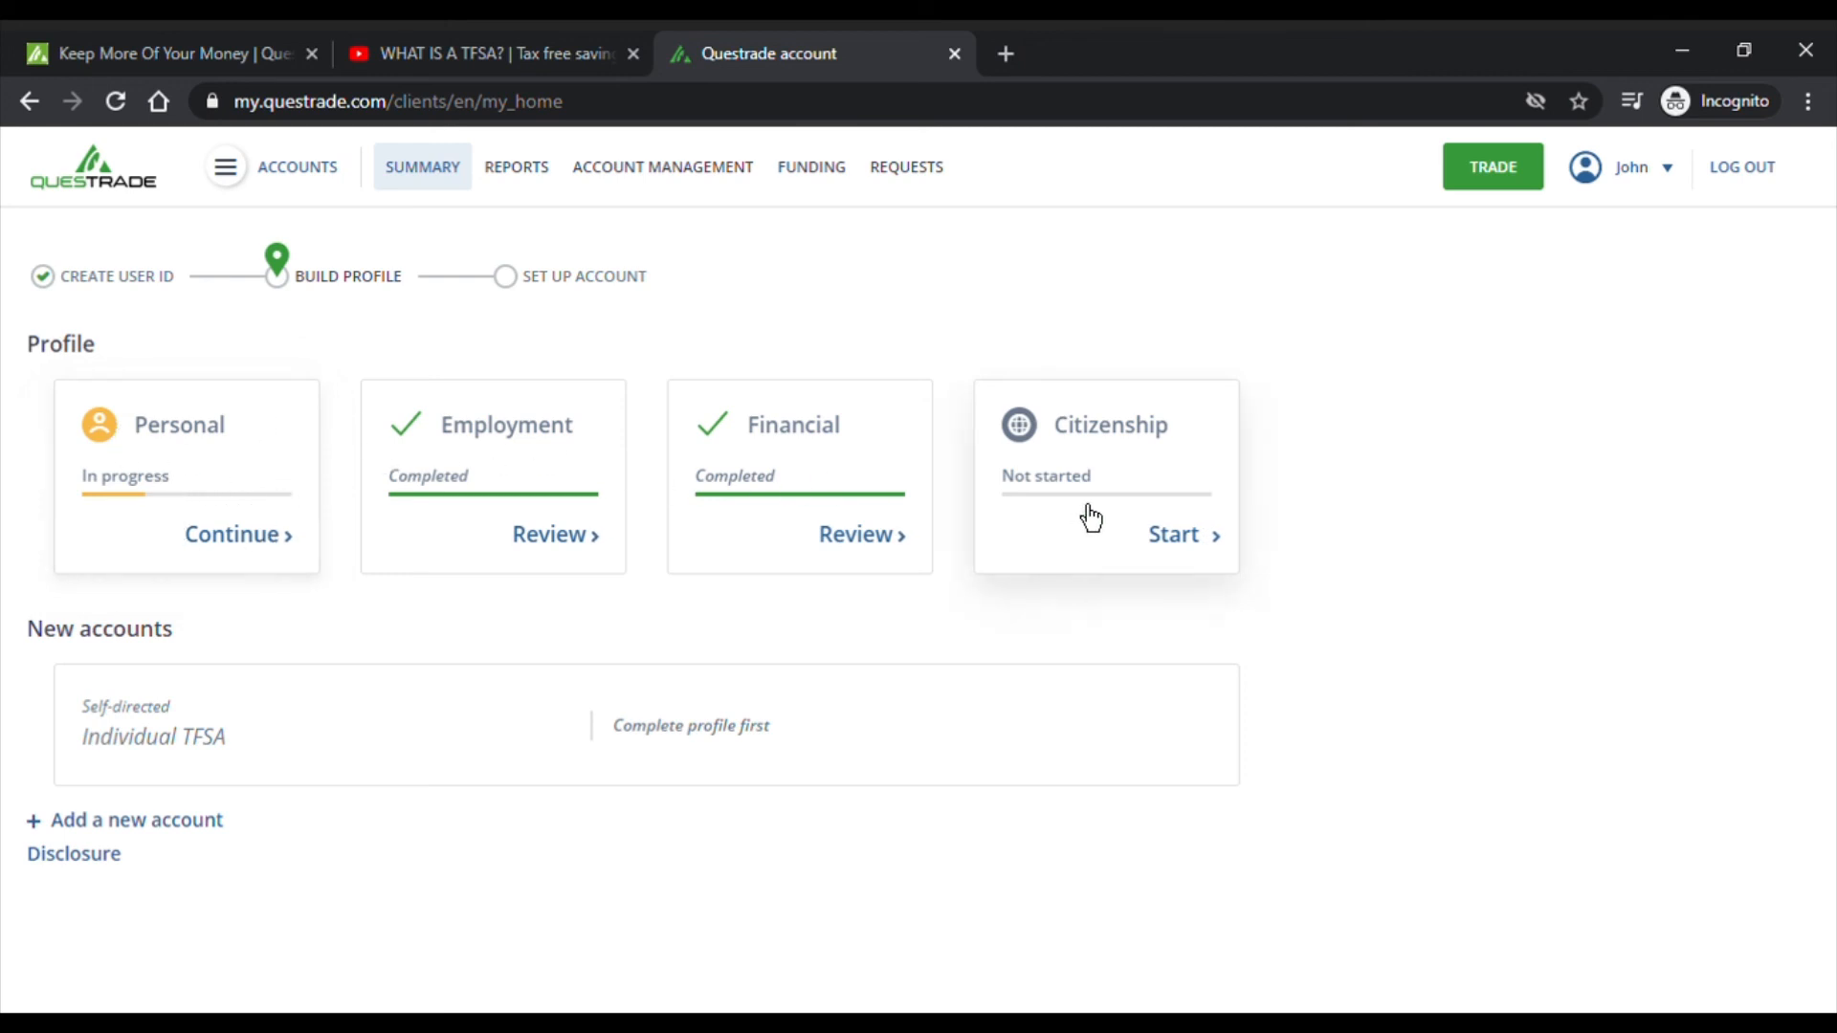
click(1194, 561)
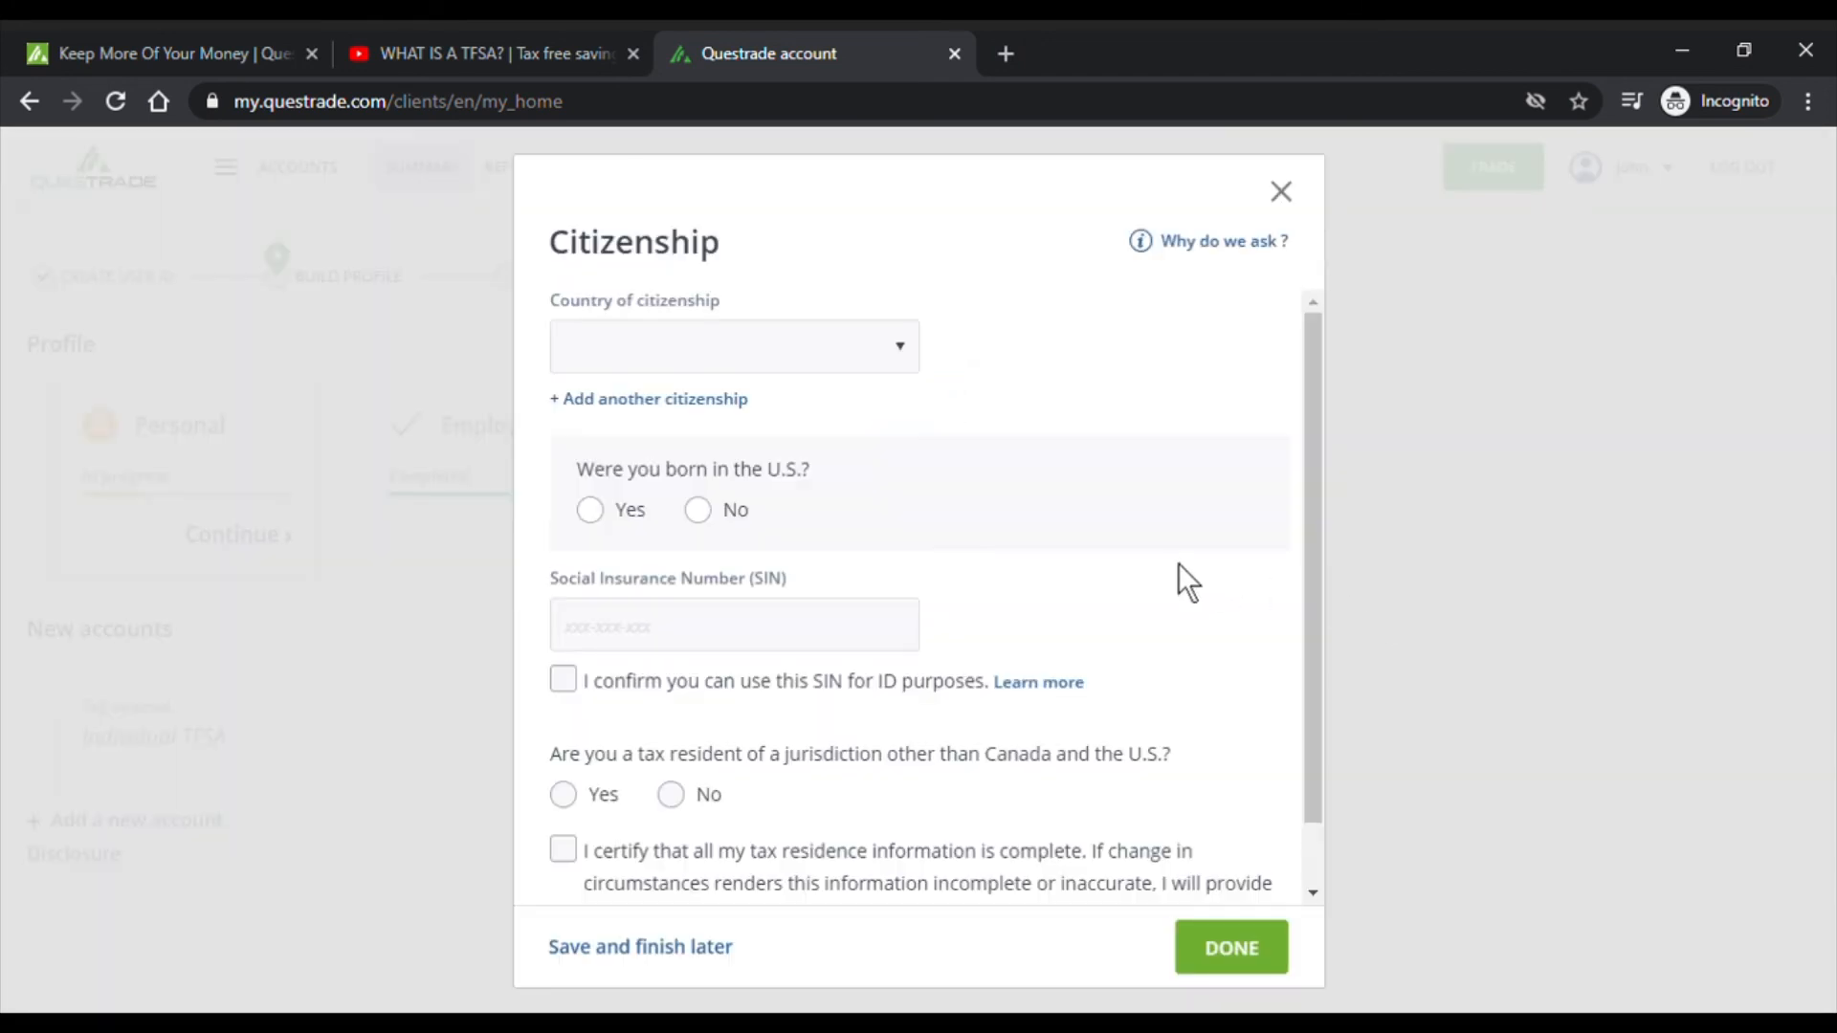
click(899, 364)
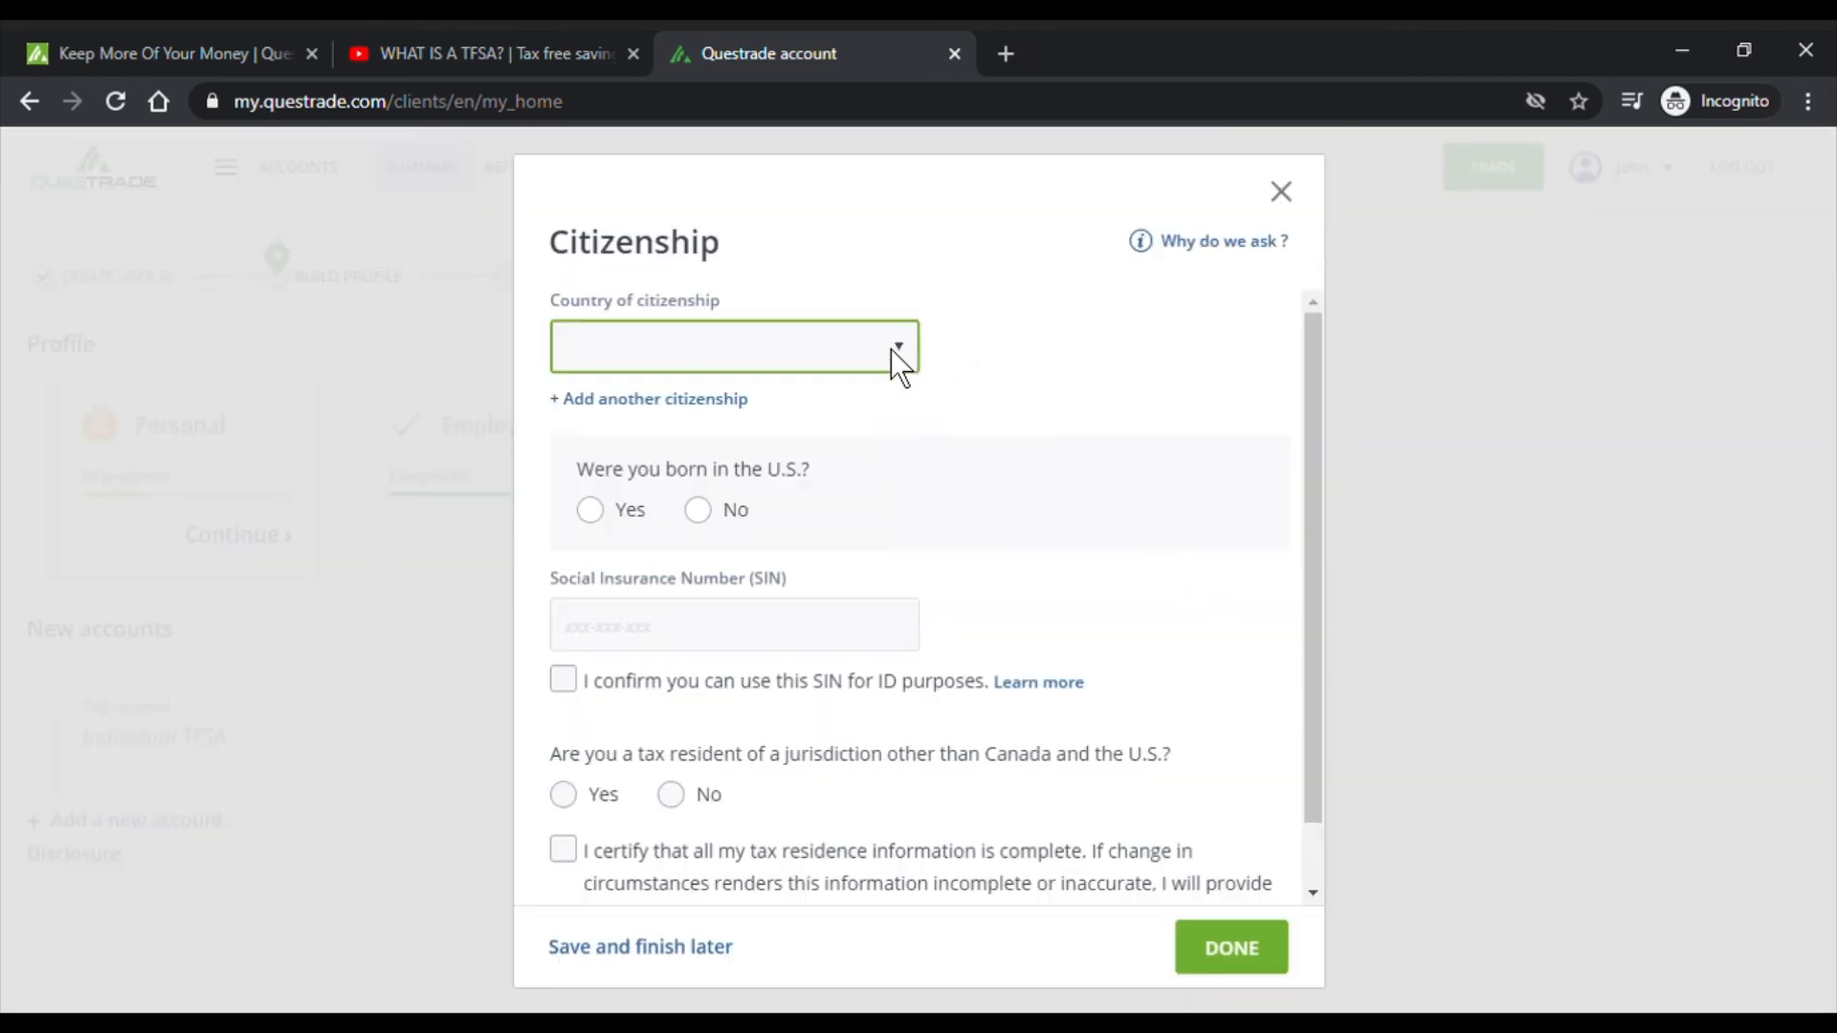
click(800, 427)
click(1168, 290)
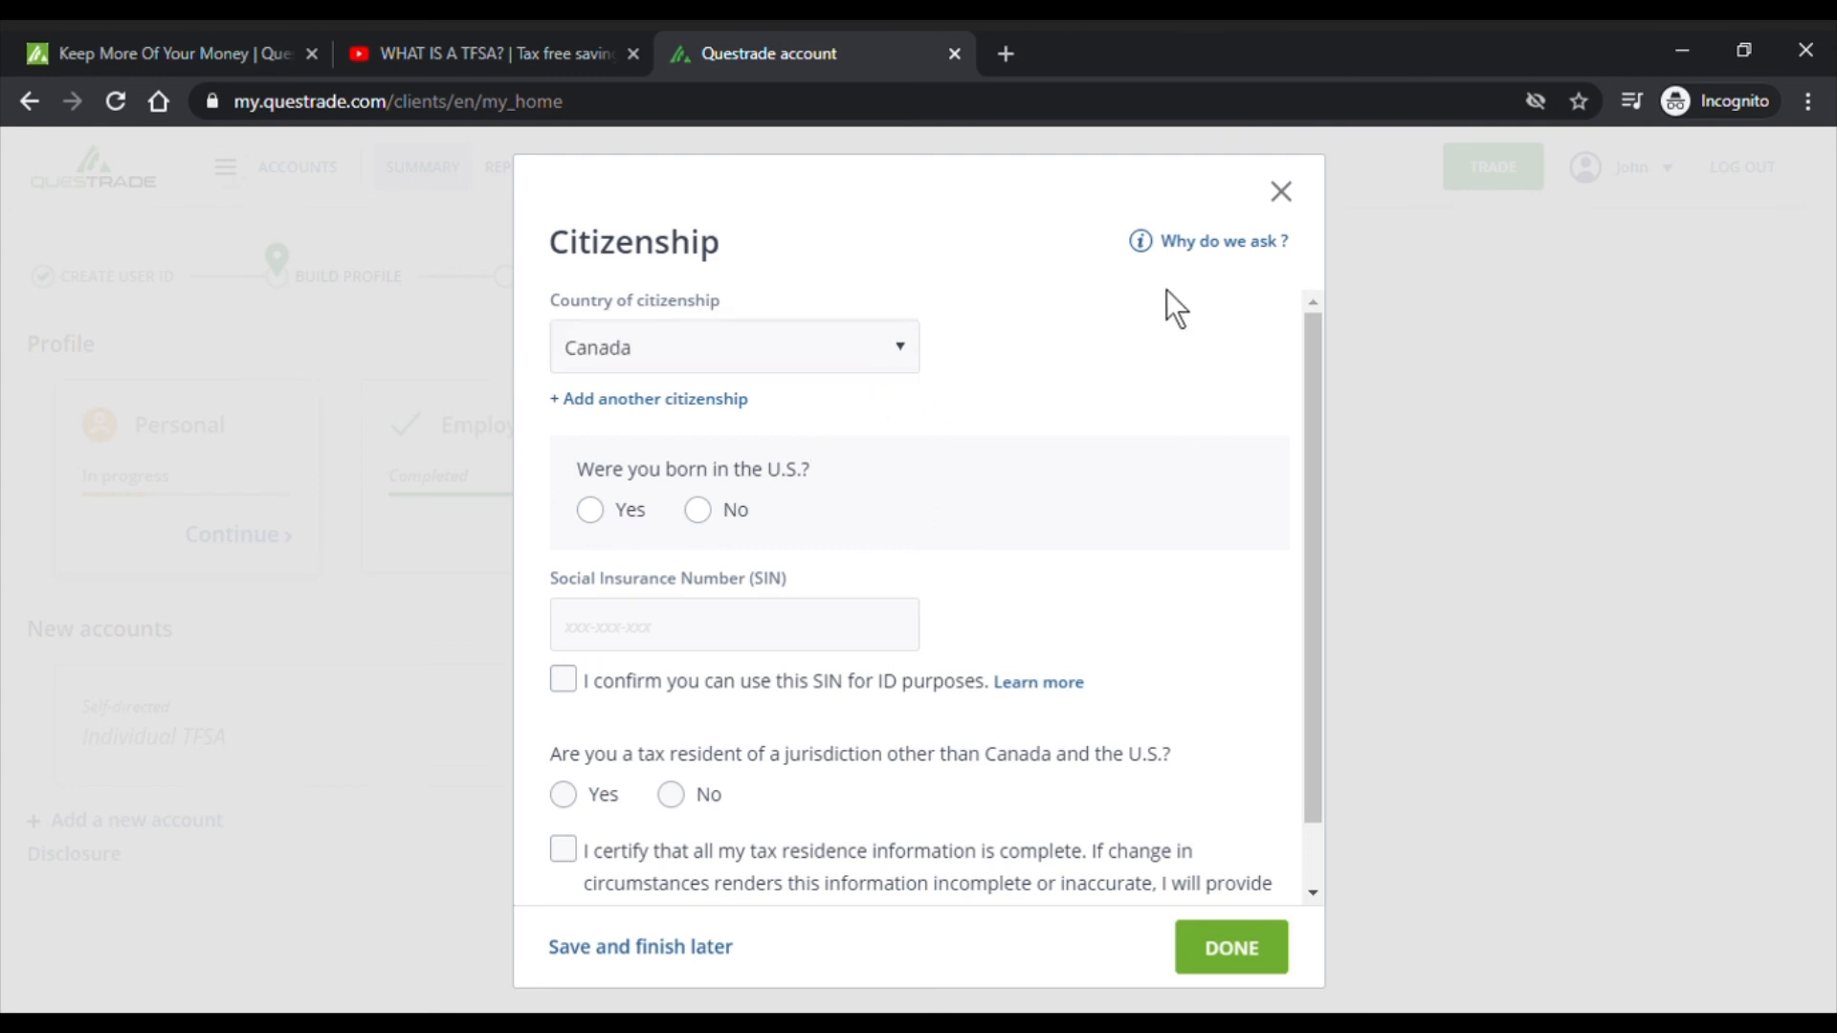
- Add and remove a second citizenship entry, then show the 'Why do we ask?' explanation
click(625, 400)
click(971, 414)
click(885, 507)
click(746, 400)
click(966, 417)
click(1202, 251)
click(1202, 247)
click(1217, 247)
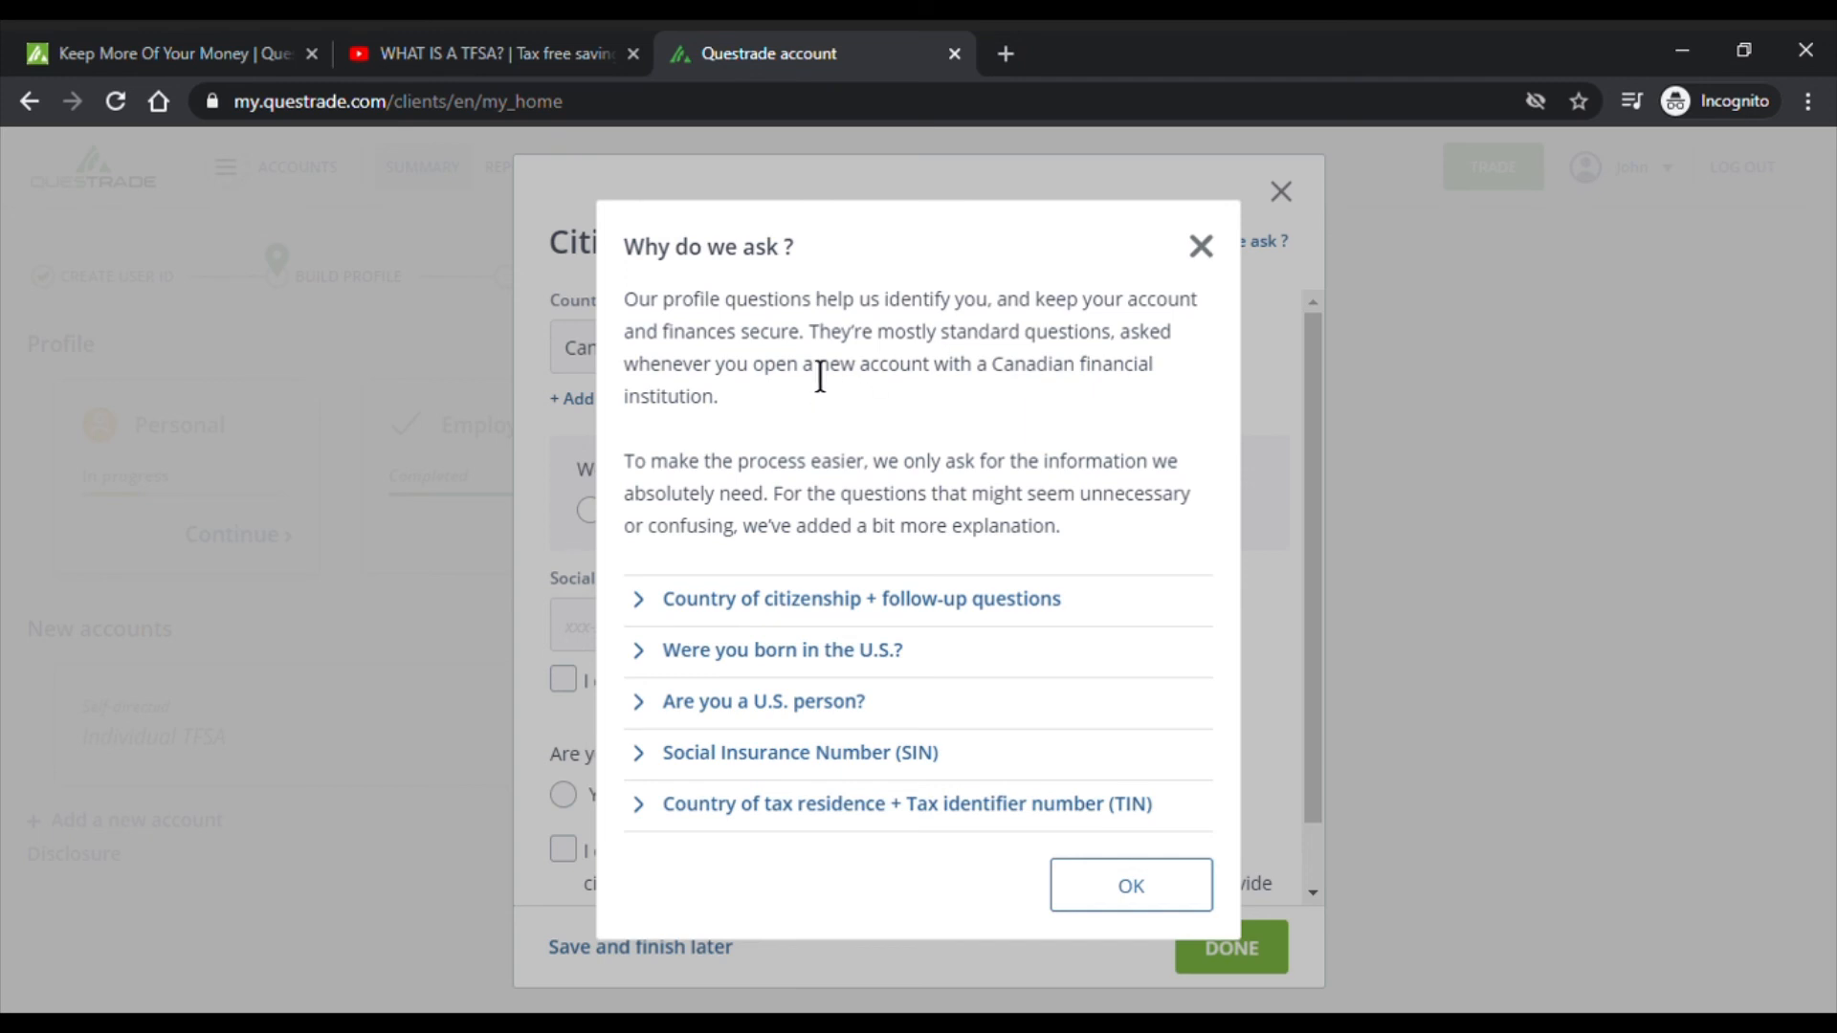
- Read the standard-questions explanation and close the 'Why do we ask?' popup
drag(810, 333, 972, 404)
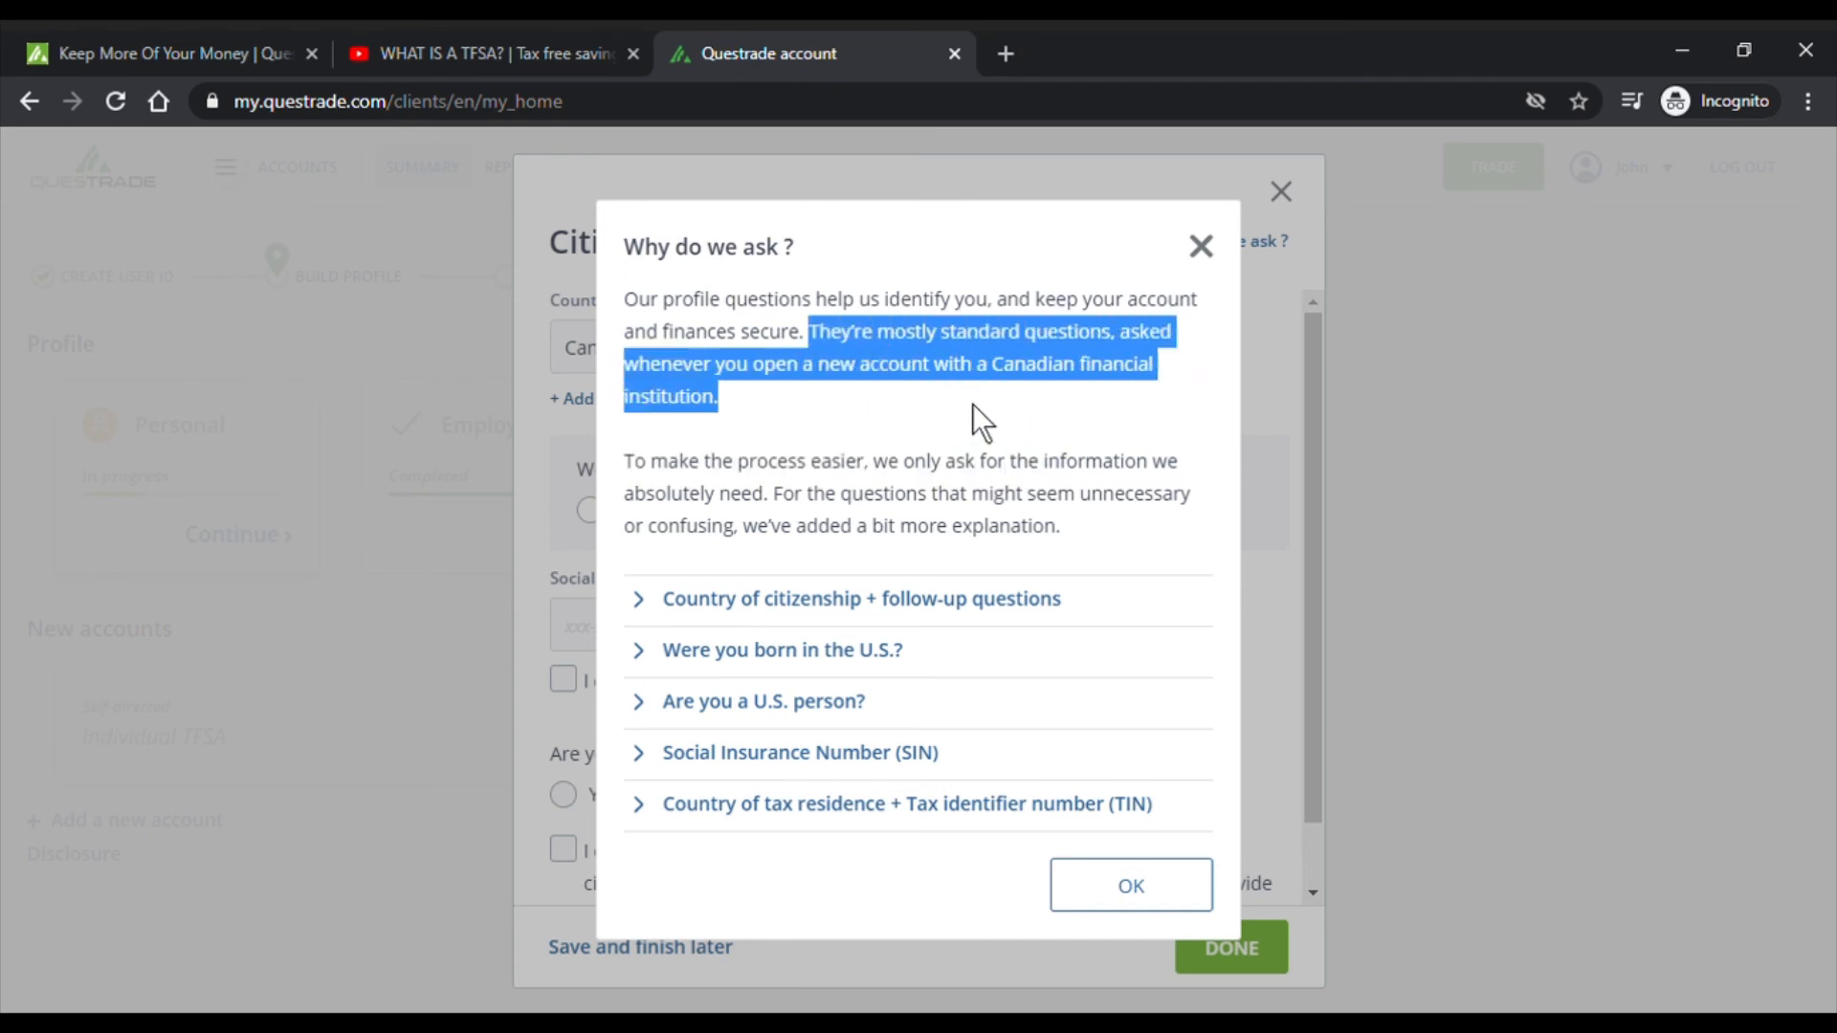
click(979, 396)
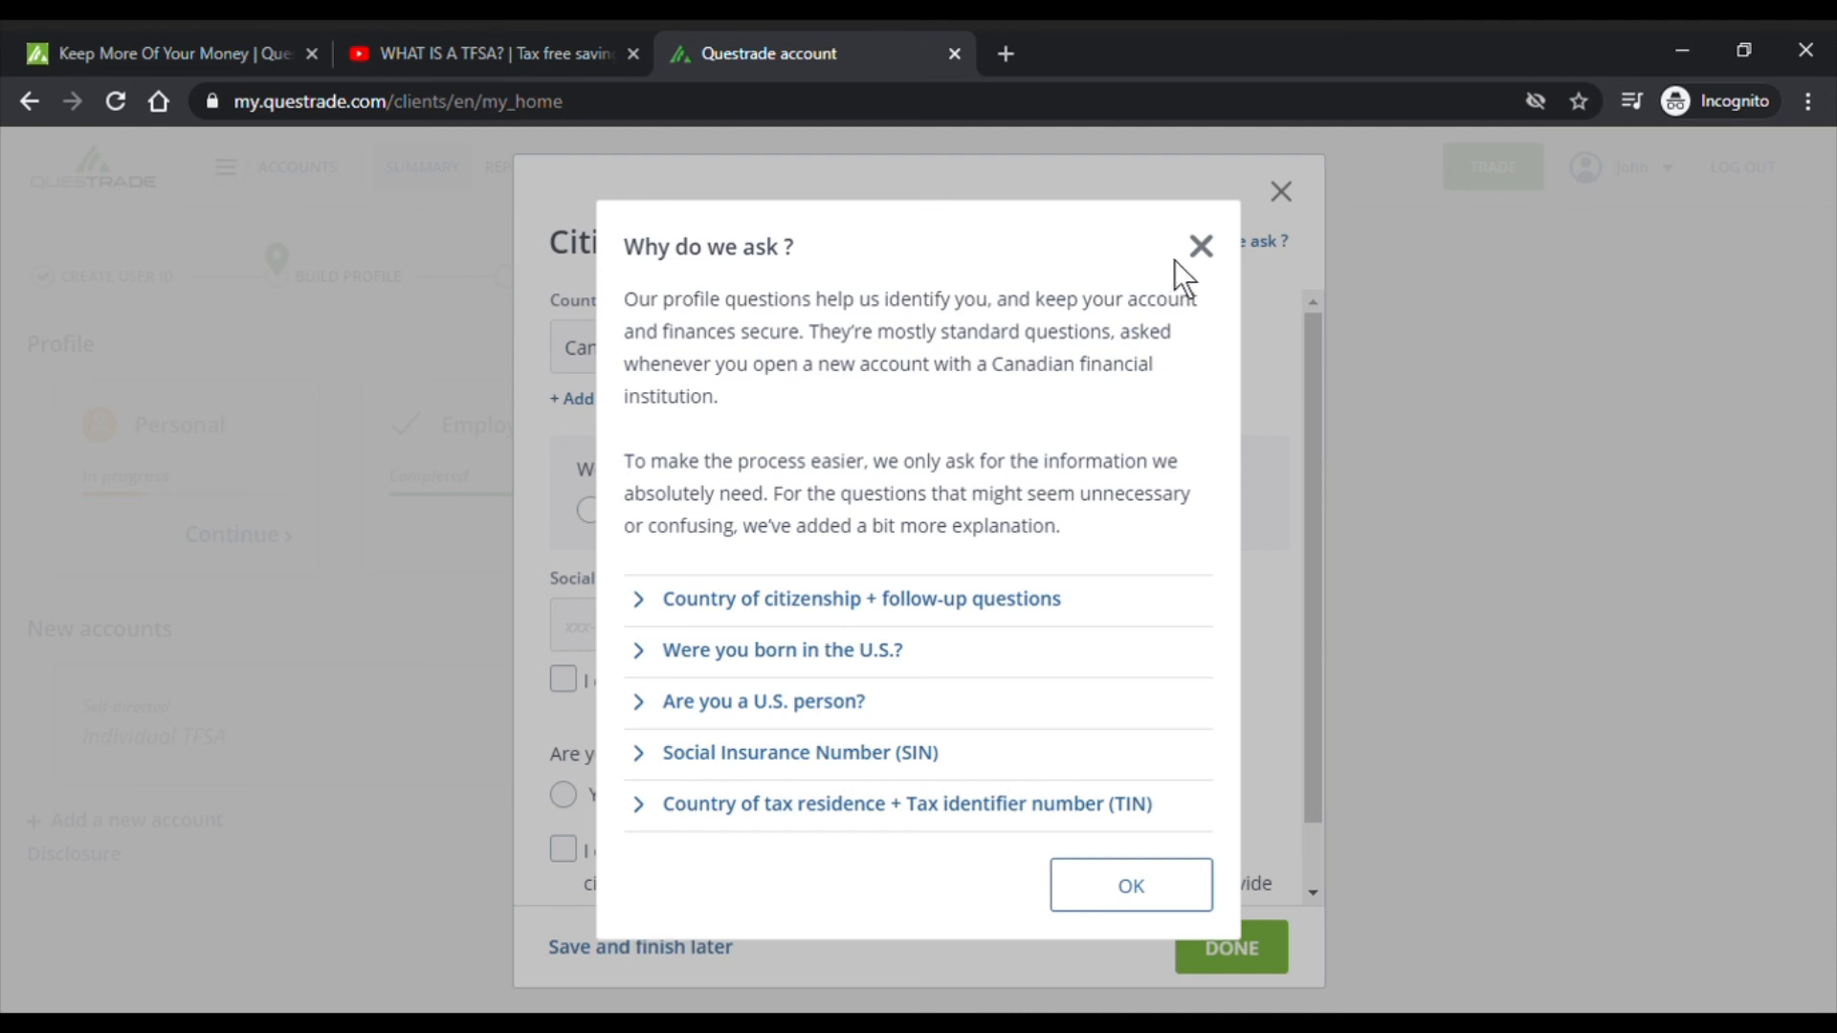
click(1217, 270)
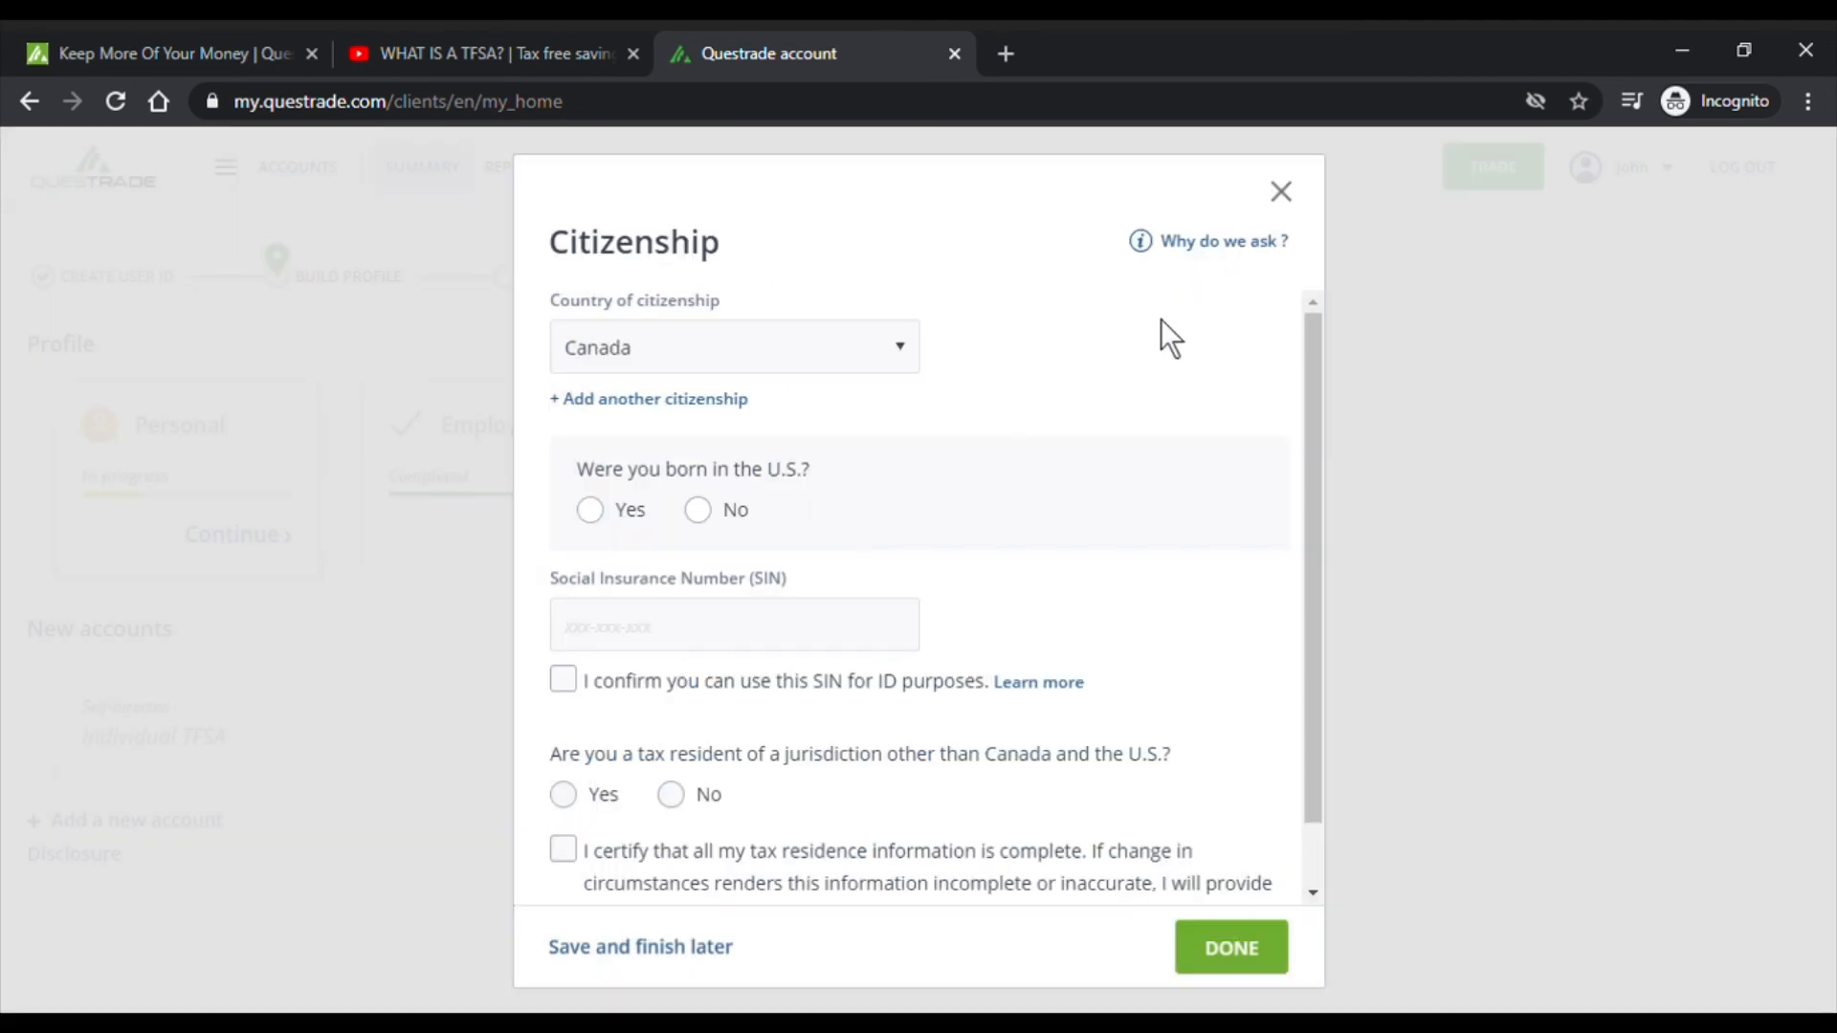
scroll(1031, 411, down, 1)
scroll(996, 426, up, 1)
- Try the Yes and renounced-citizenship answers, then answer No to being born in the U.S
click(590, 510)
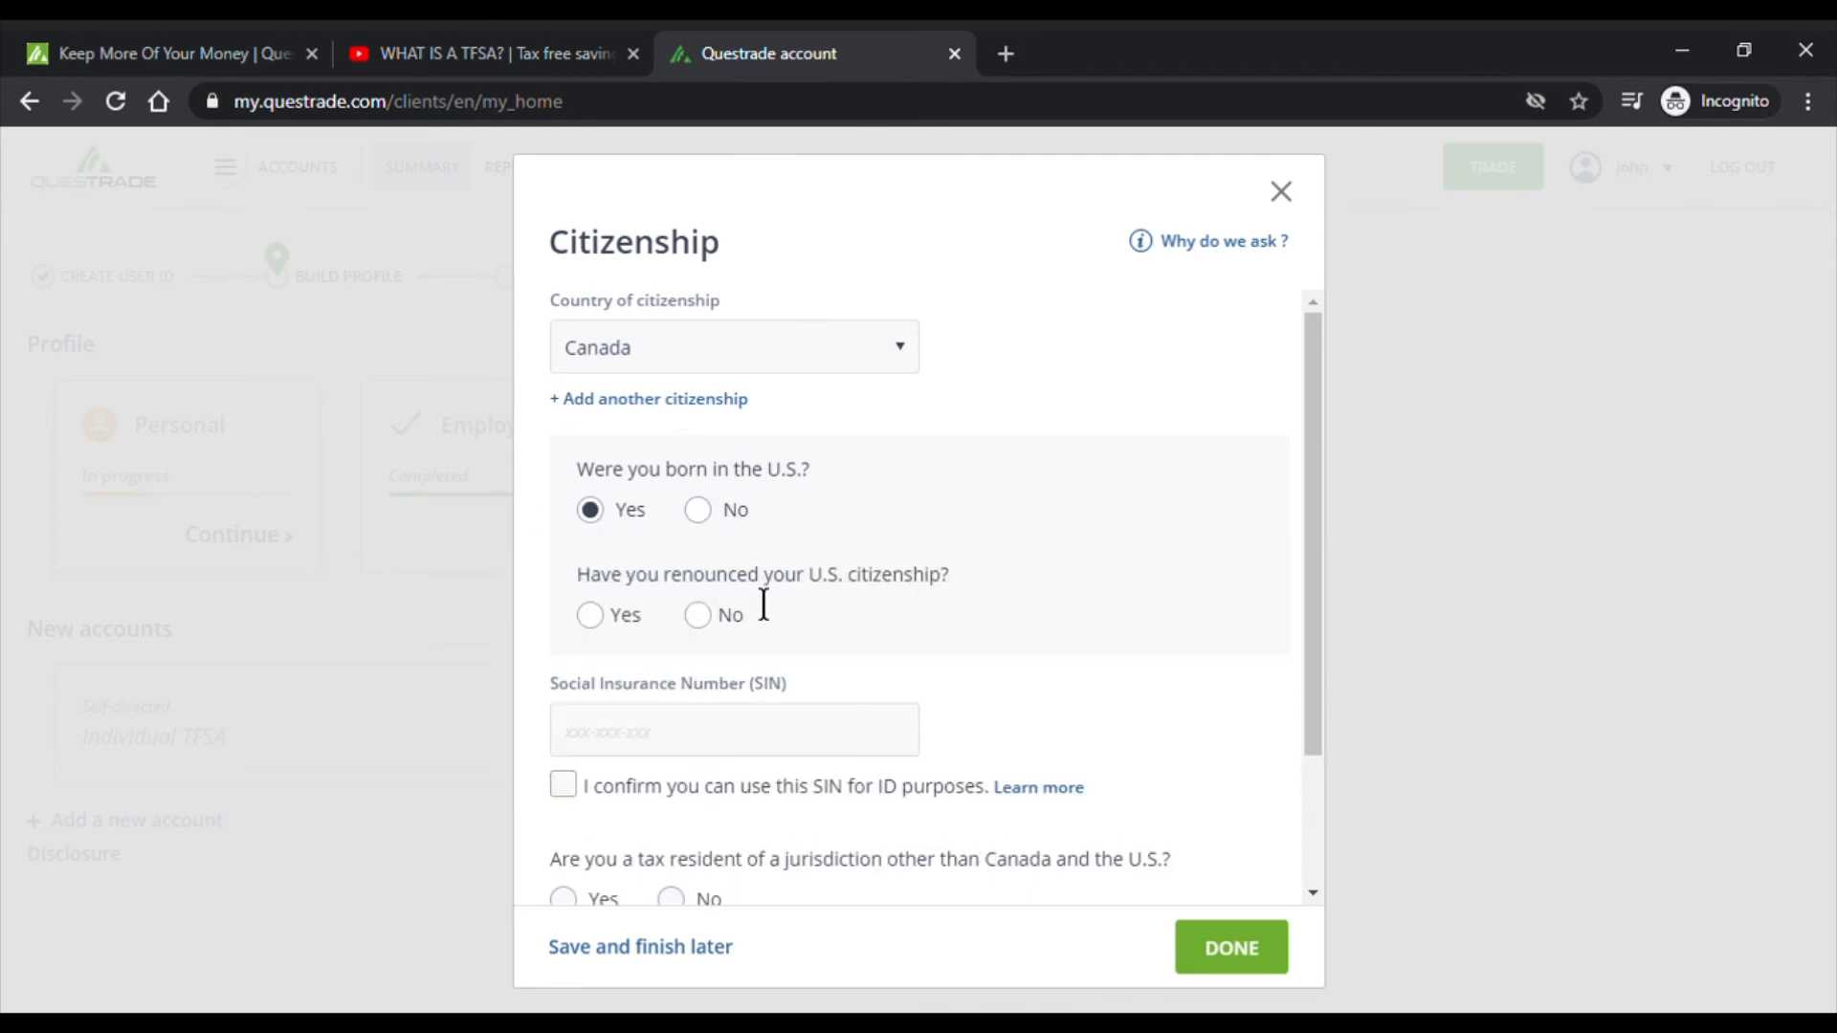
click(698, 616)
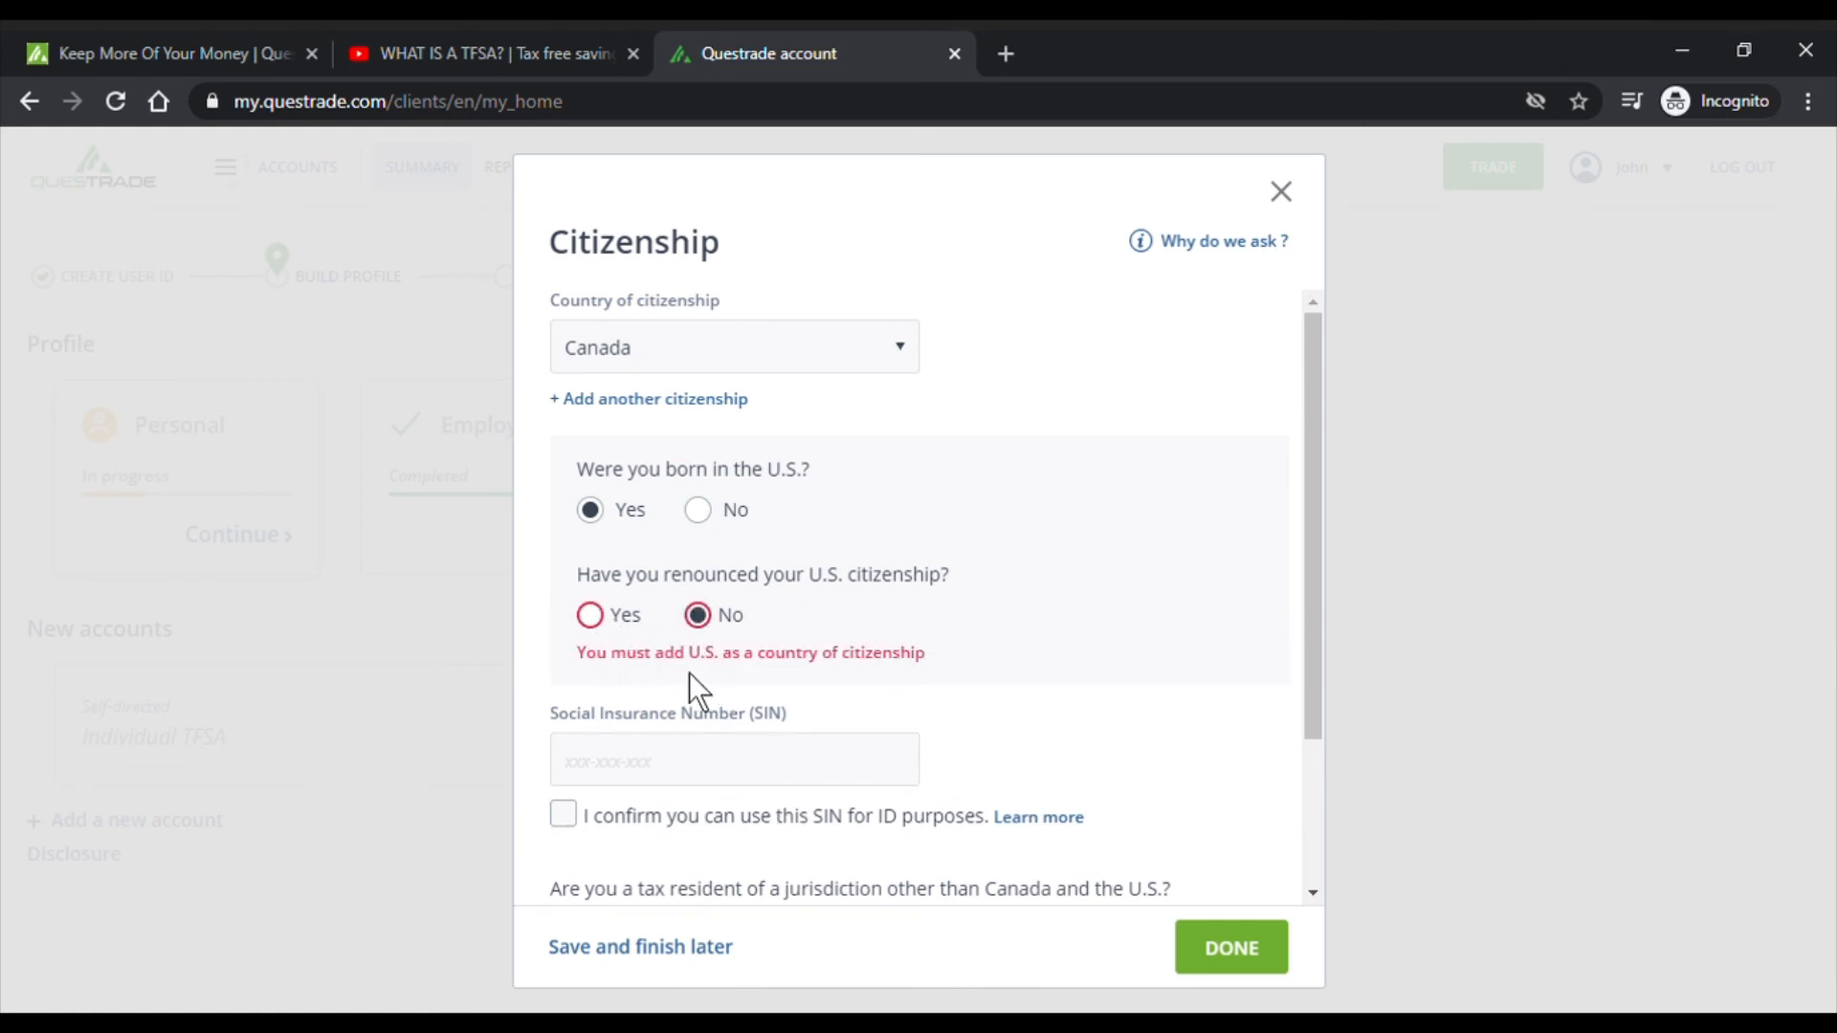
drag(689, 673, 934, 653)
click(590, 614)
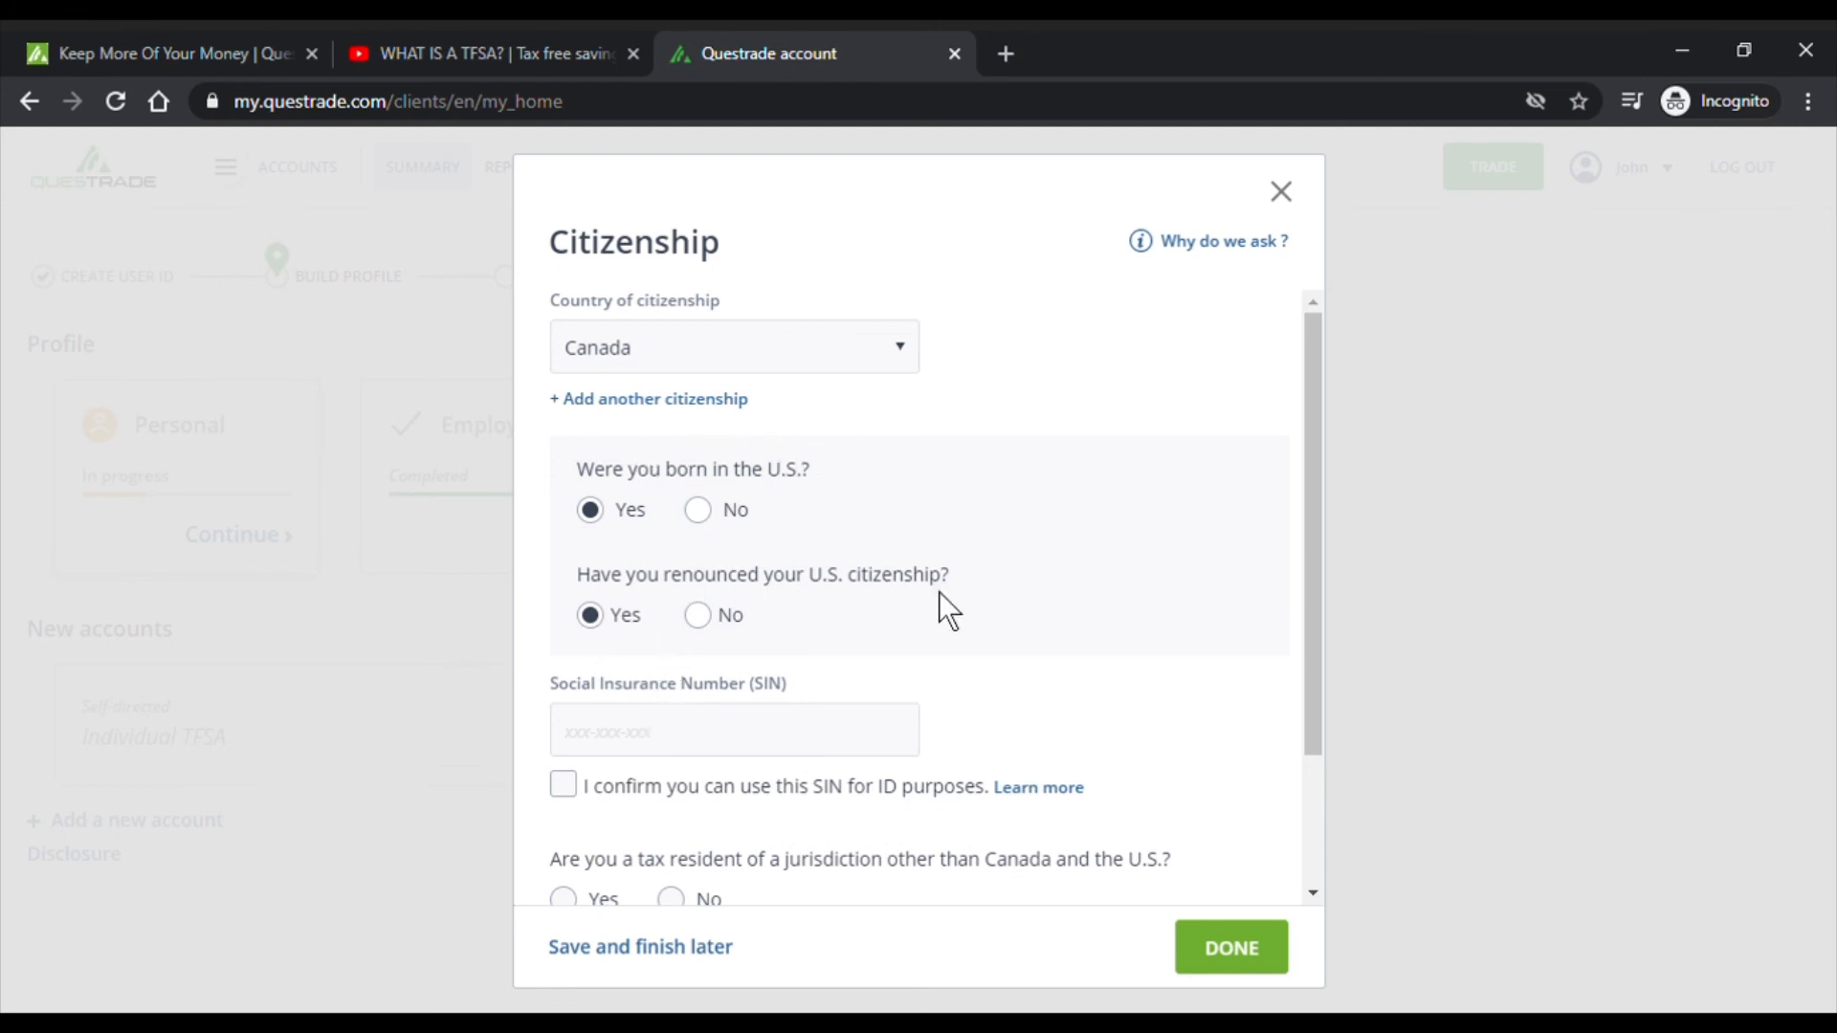
click(702, 513)
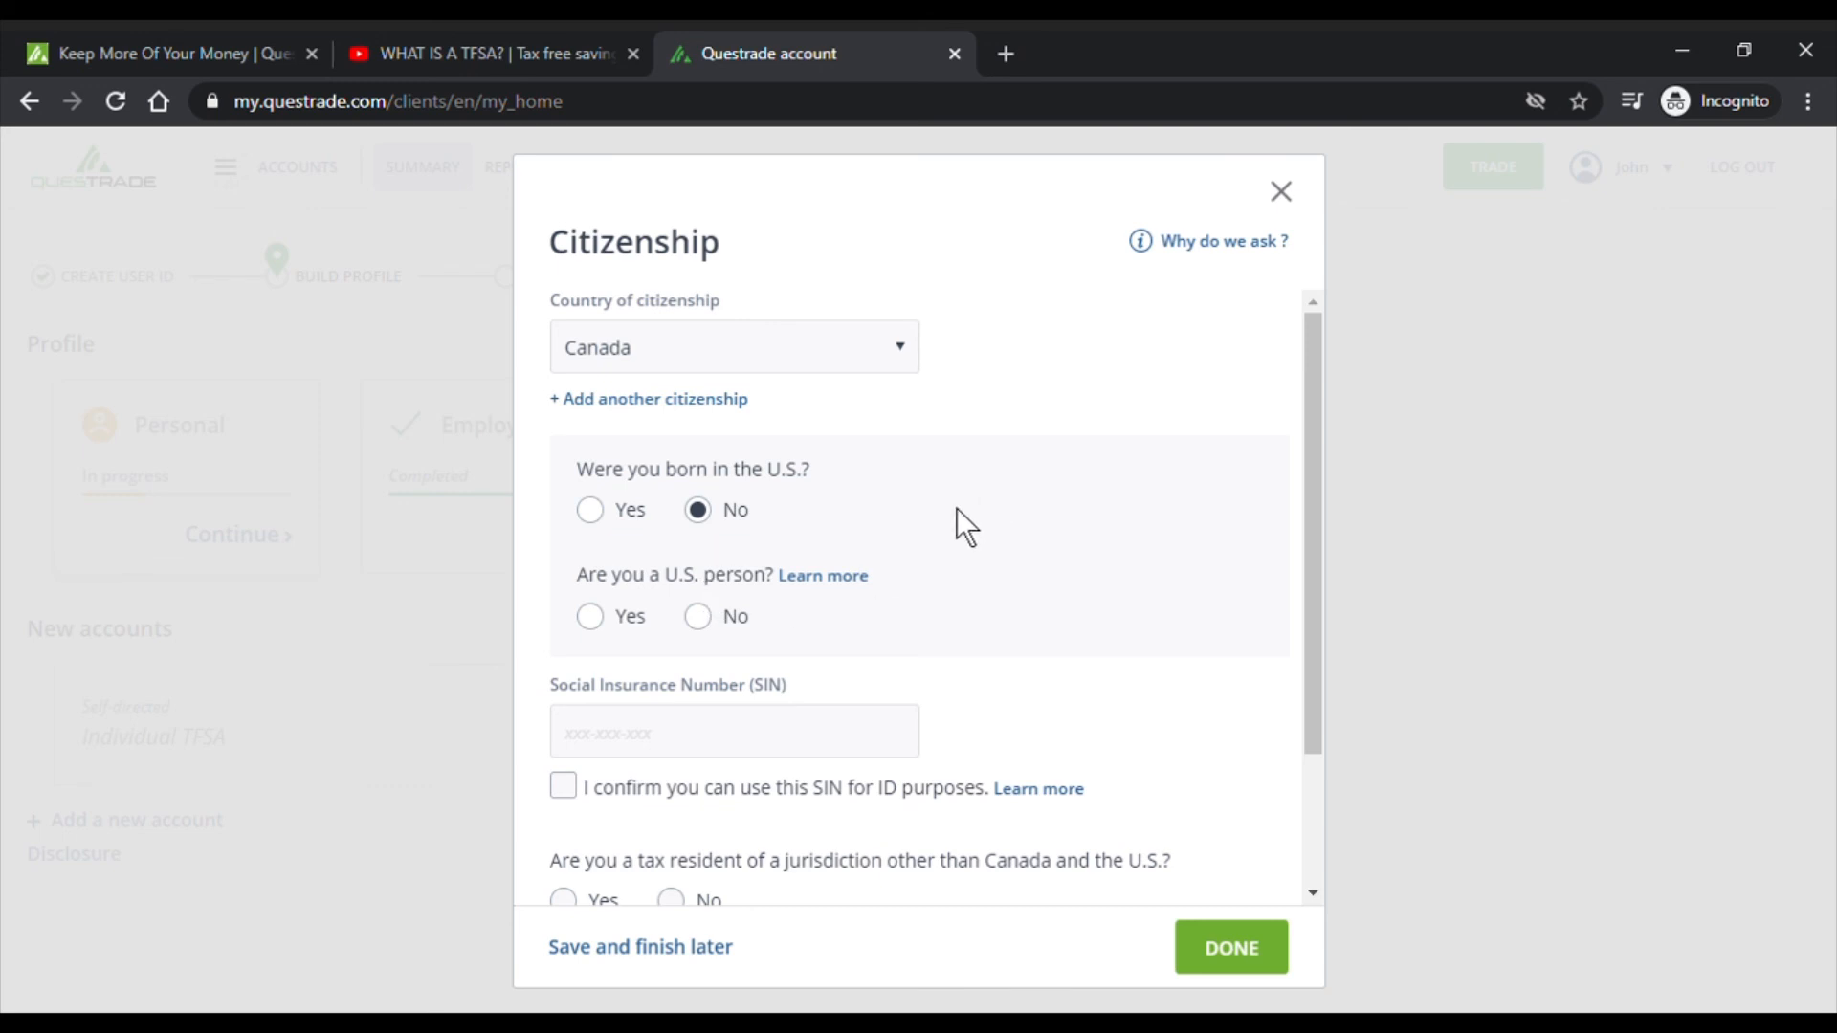
- Read the U.S. person definition, try Yes, then answer No to 'Are you a U.S. person?'
click(855, 578)
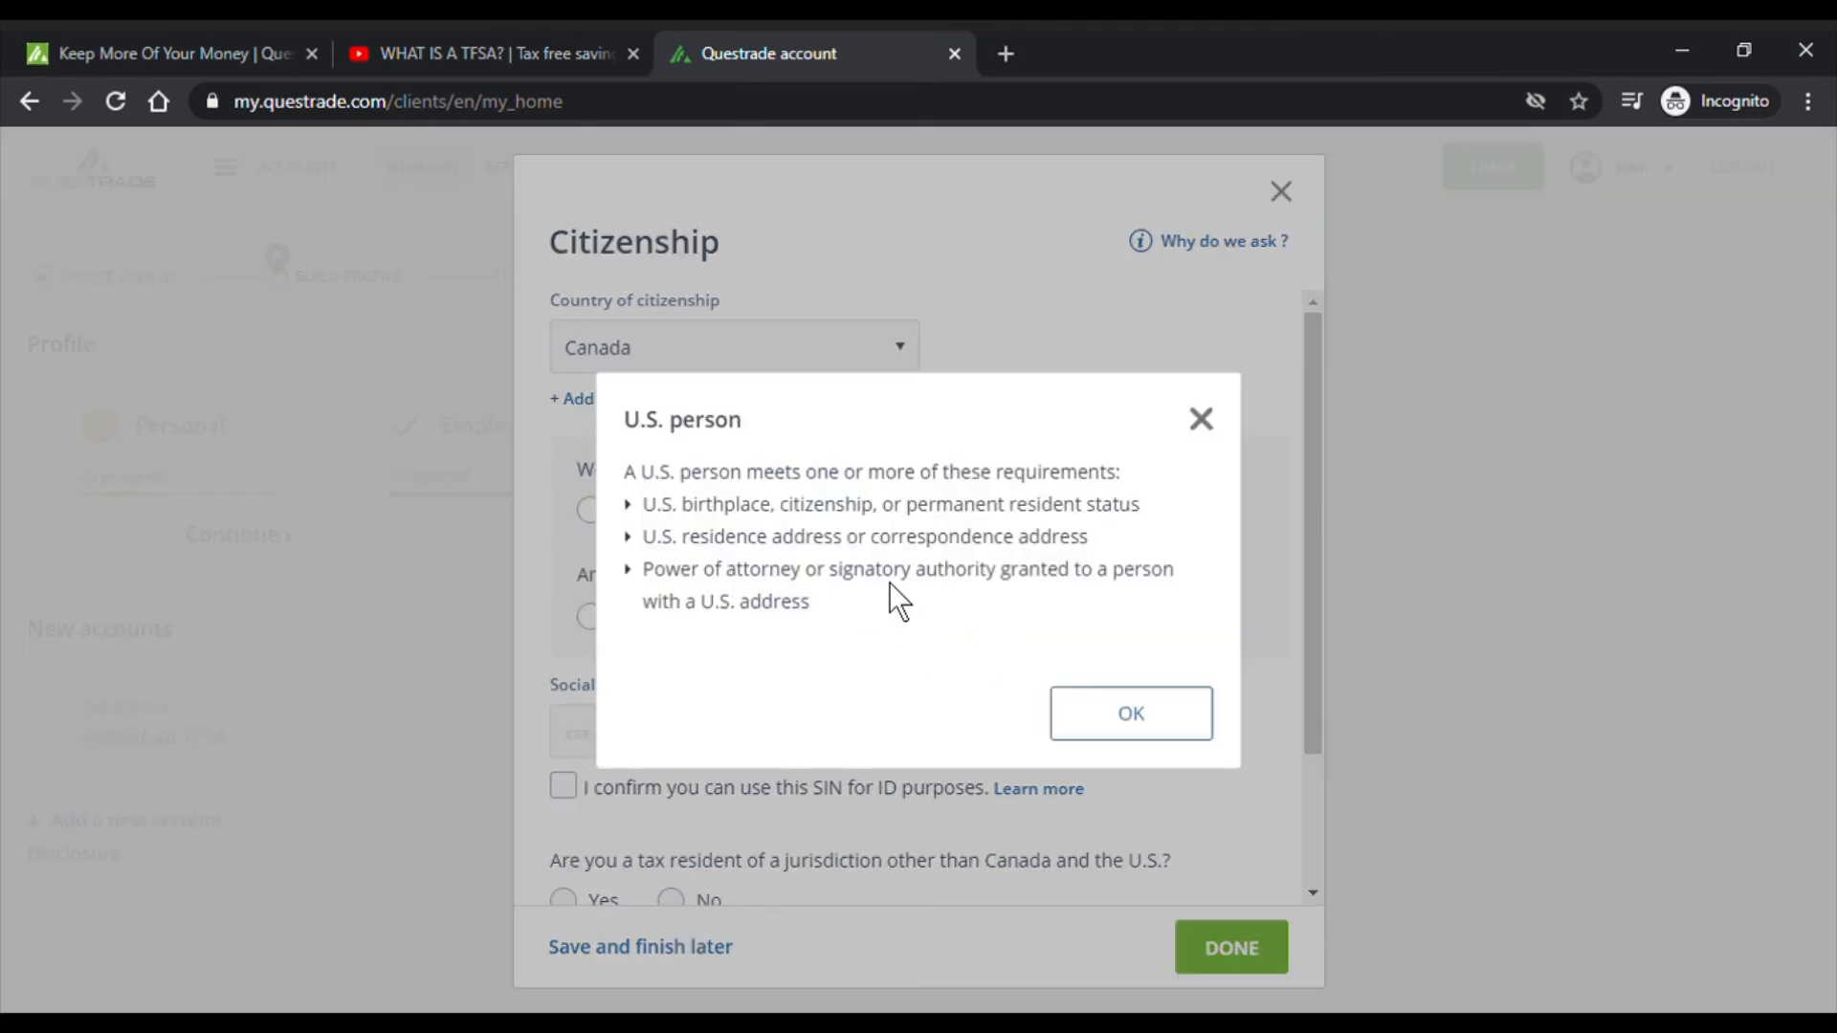
drag(659, 476, 1178, 475)
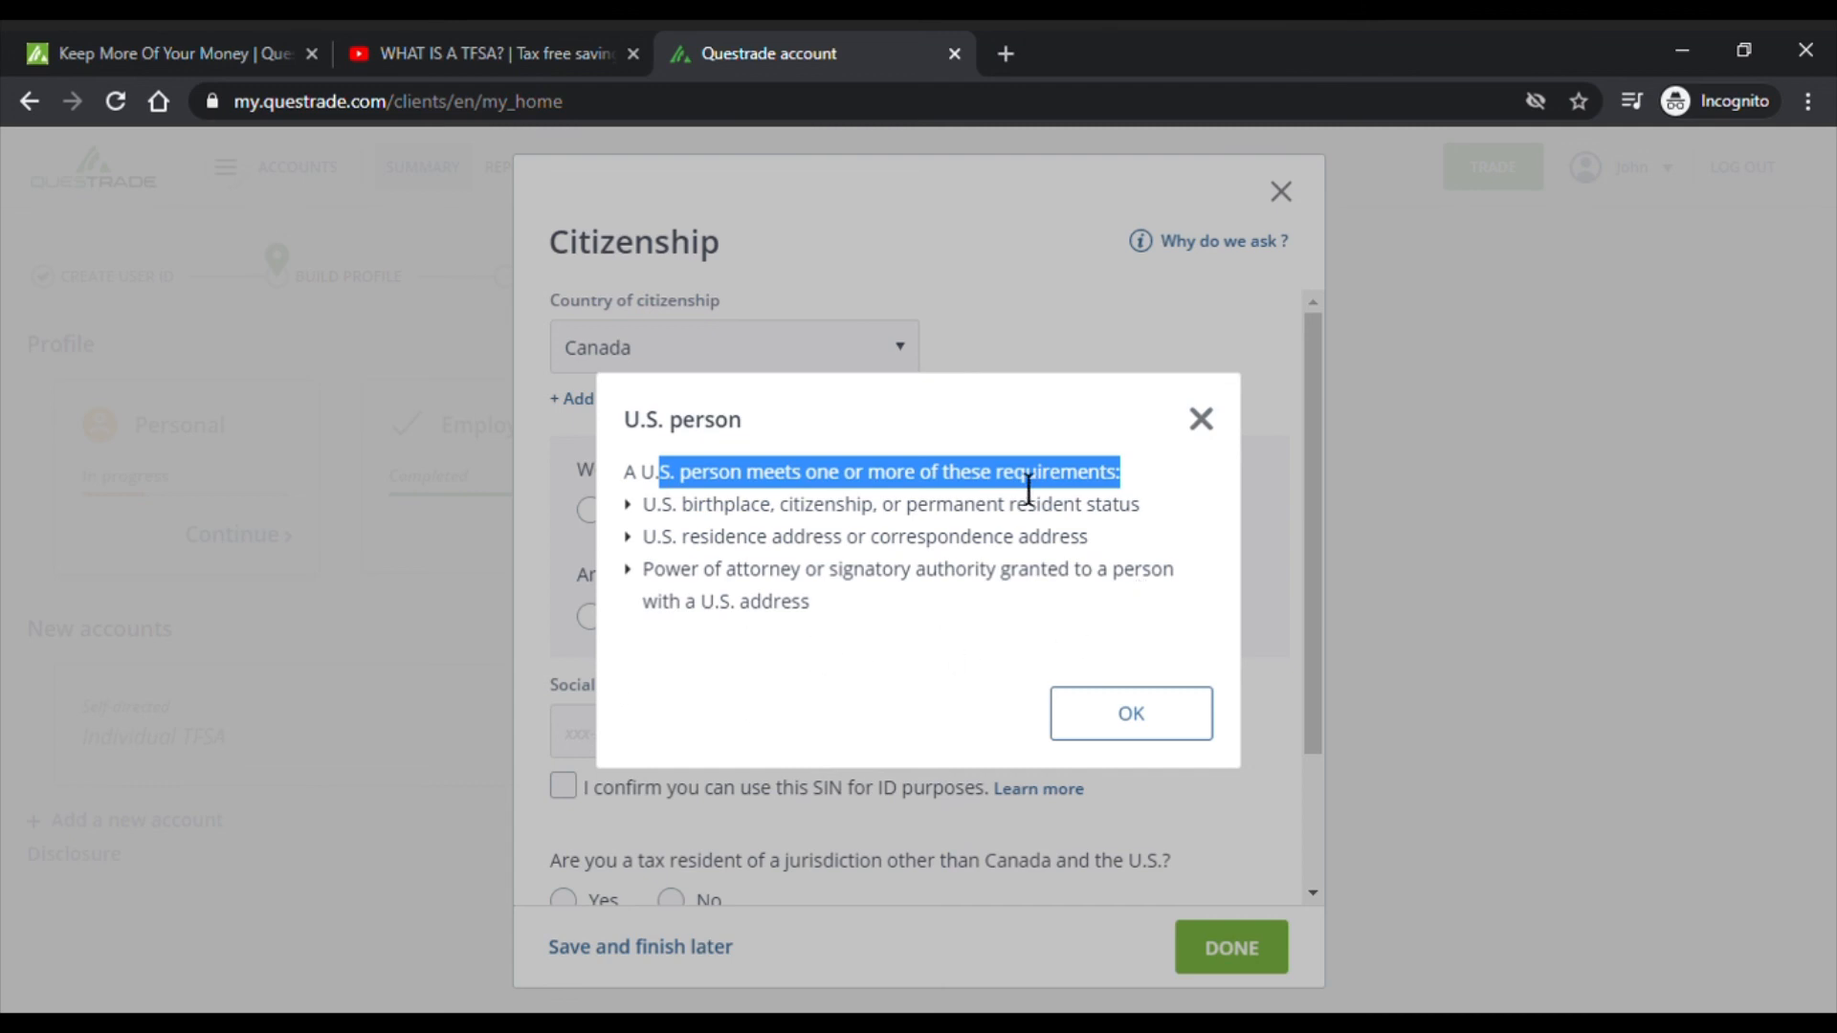
click(1129, 708)
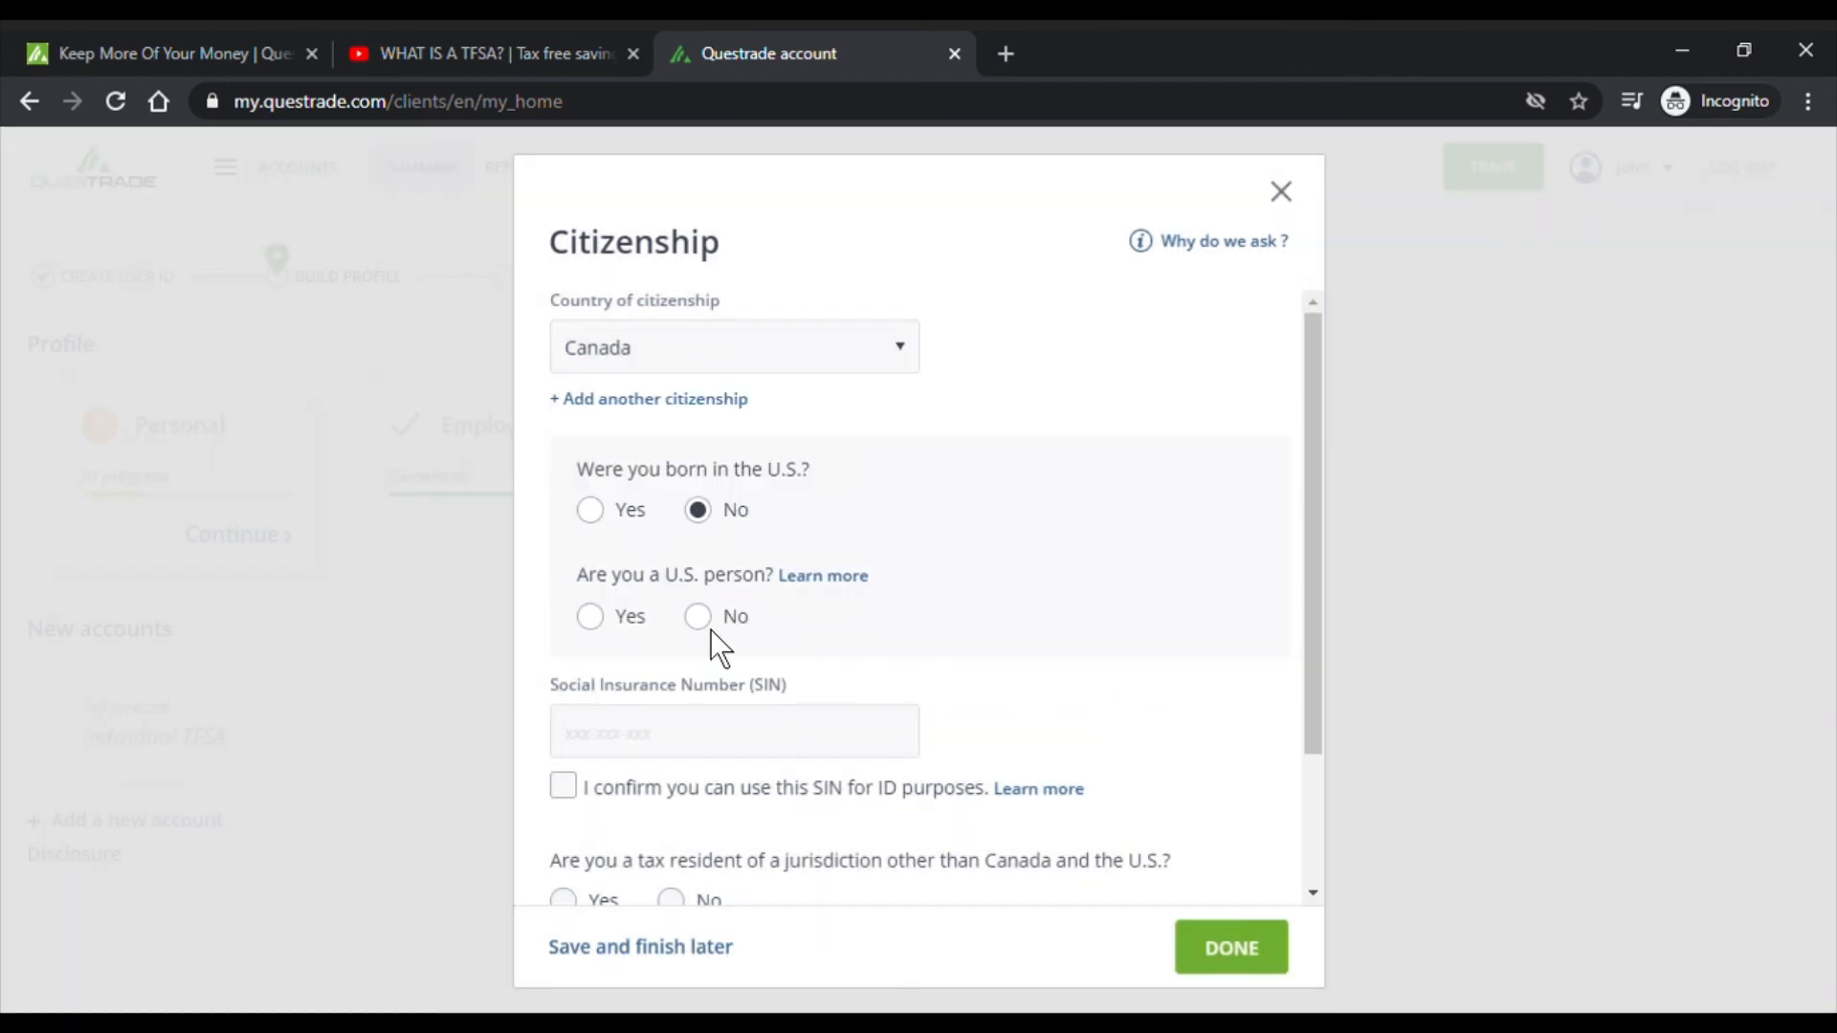
click(589, 617)
click(702, 746)
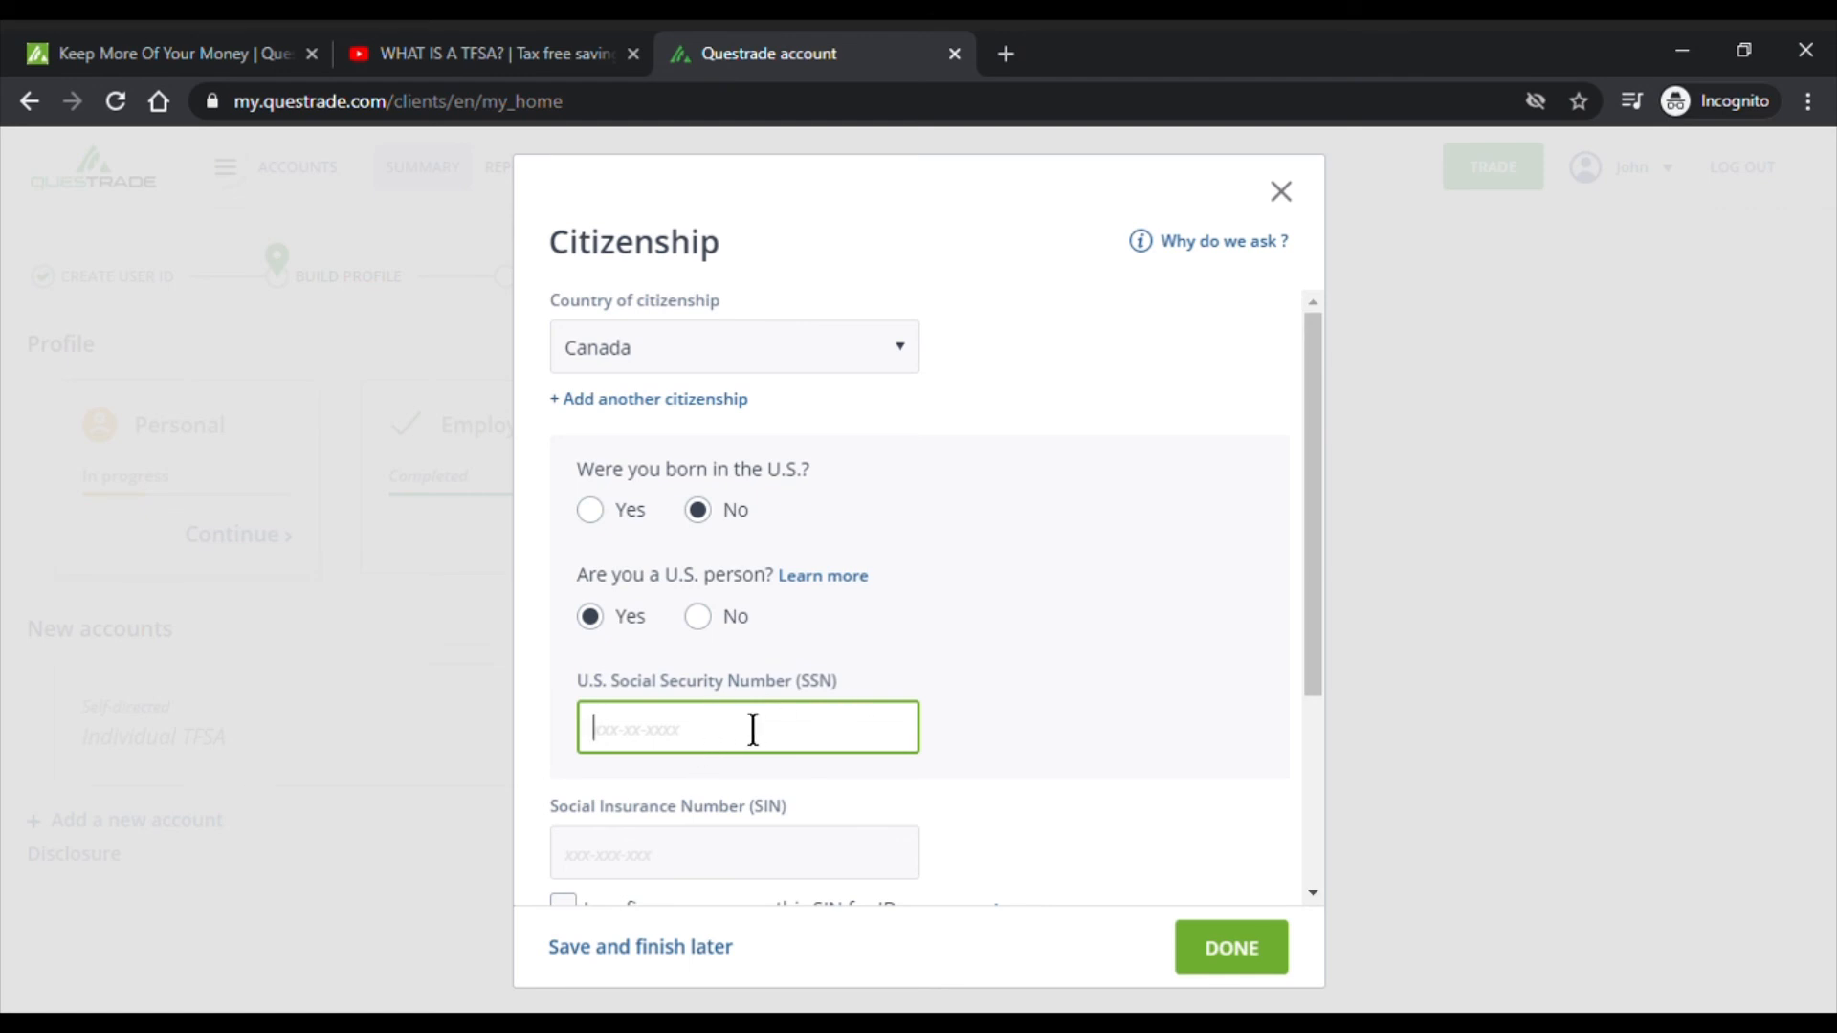
click(697, 617)
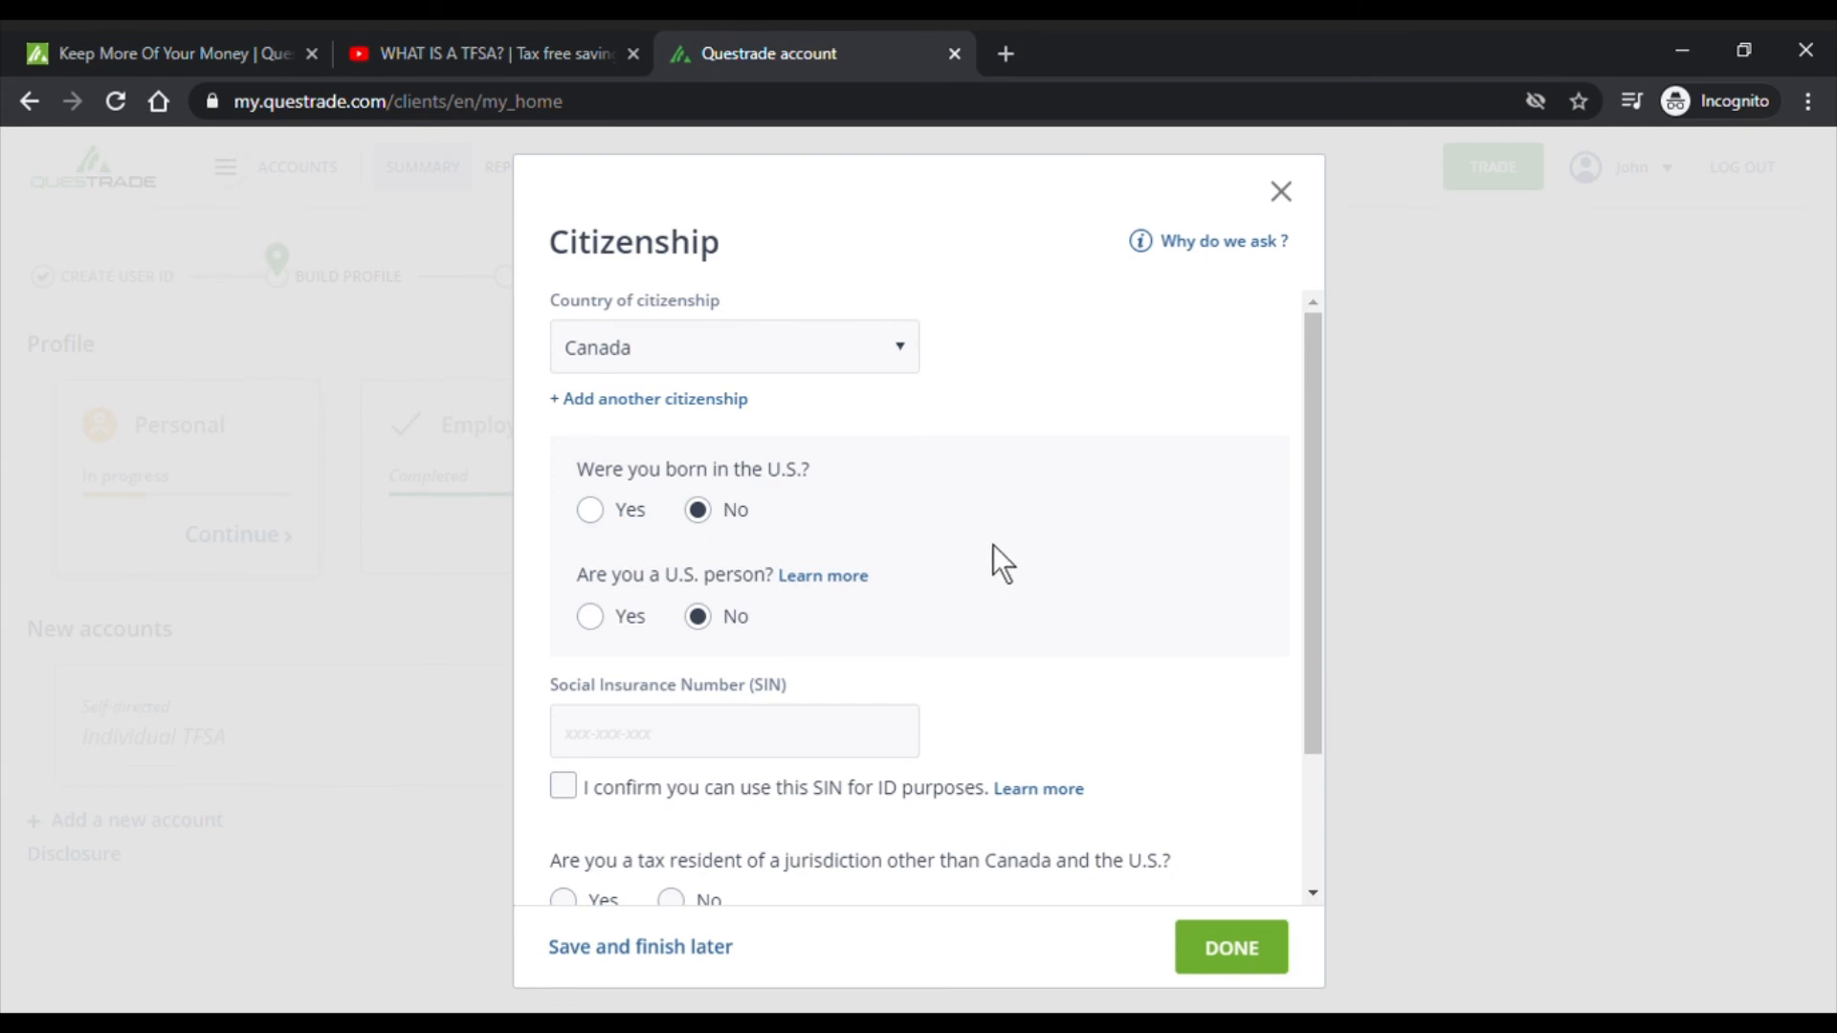
scroll(991, 543, down, 2)
- Enter a Social Insurance Number and confirm it may be used for ID, reading the explanation
click(648, 551)
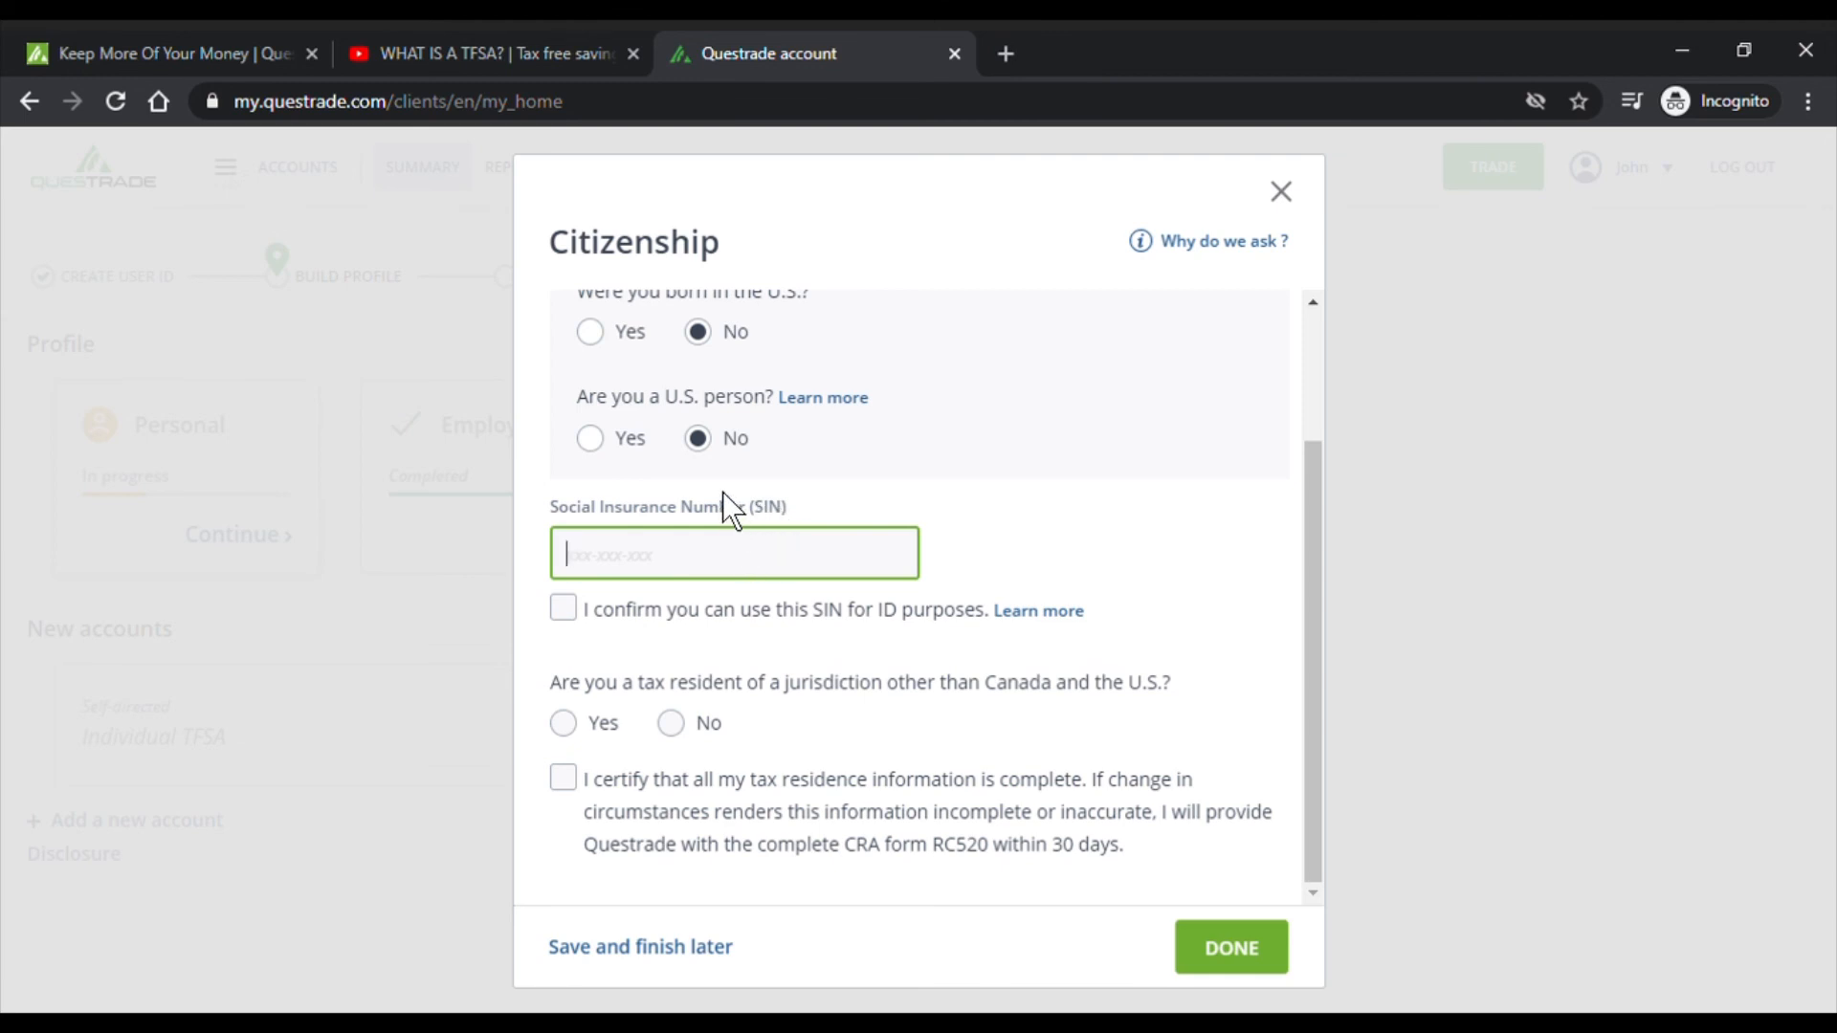
text(987-654-321)
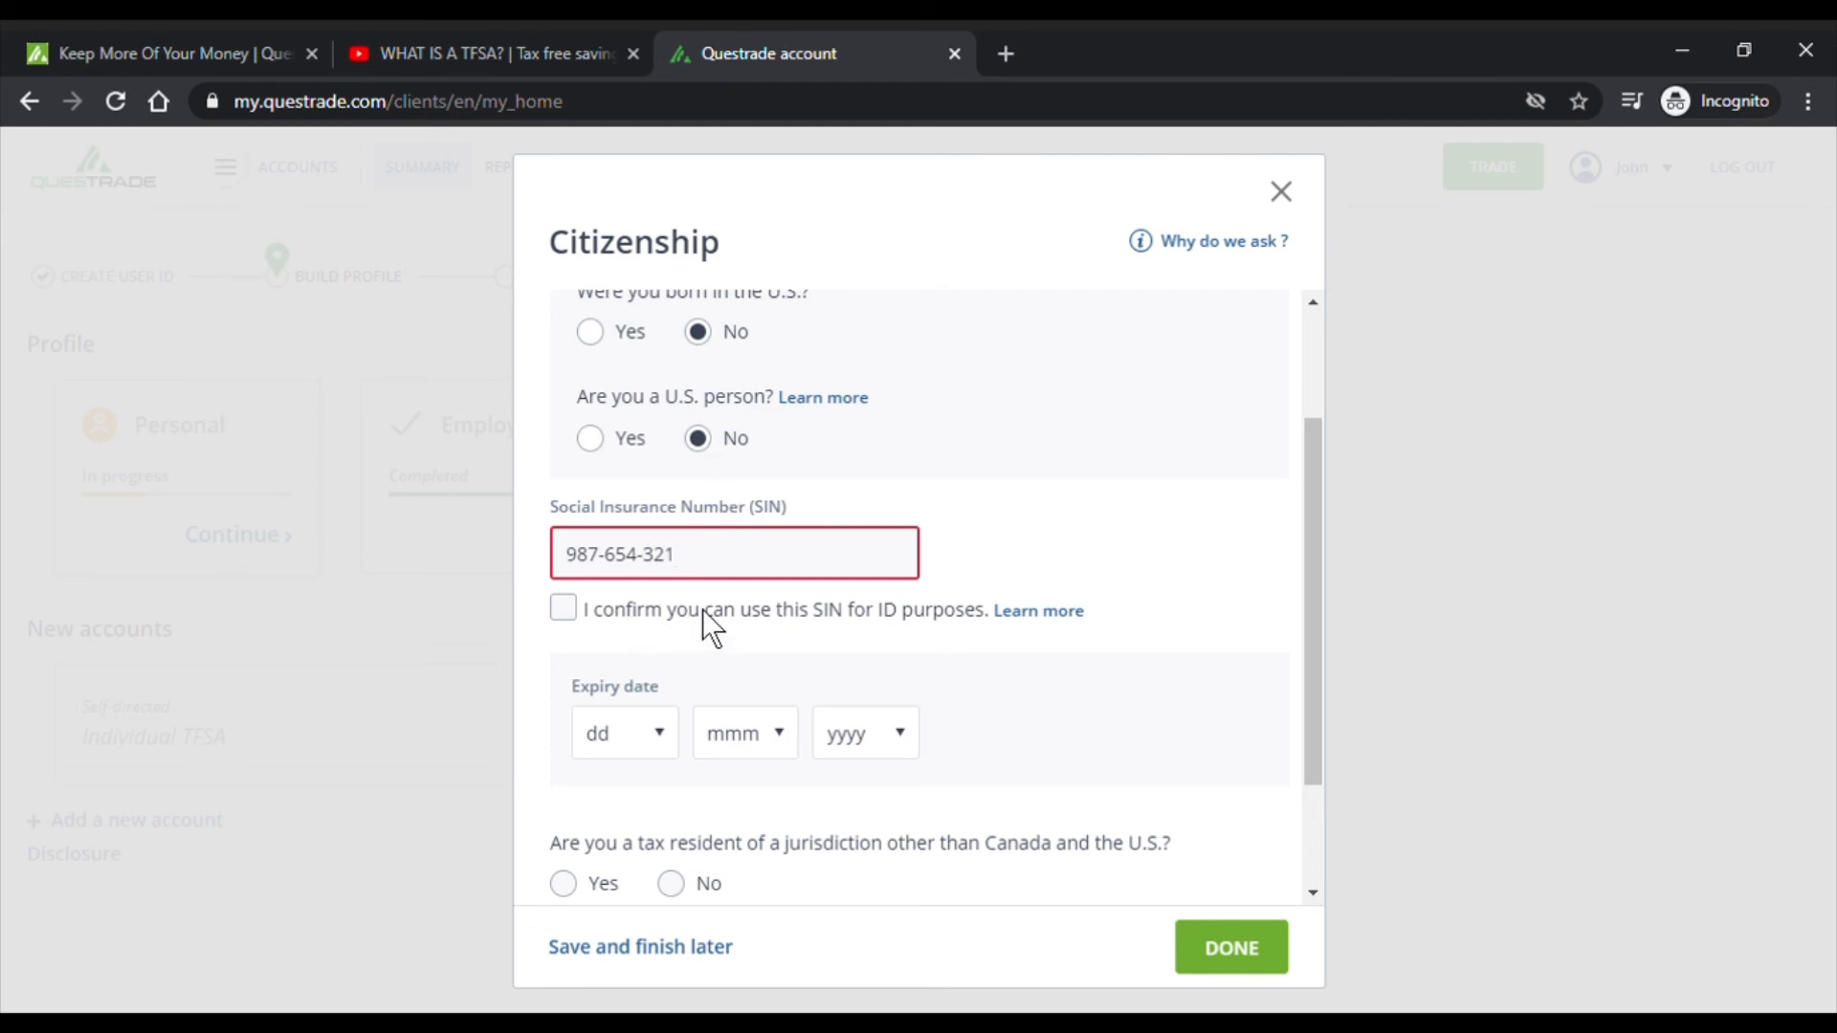
click(814, 610)
click(870, 636)
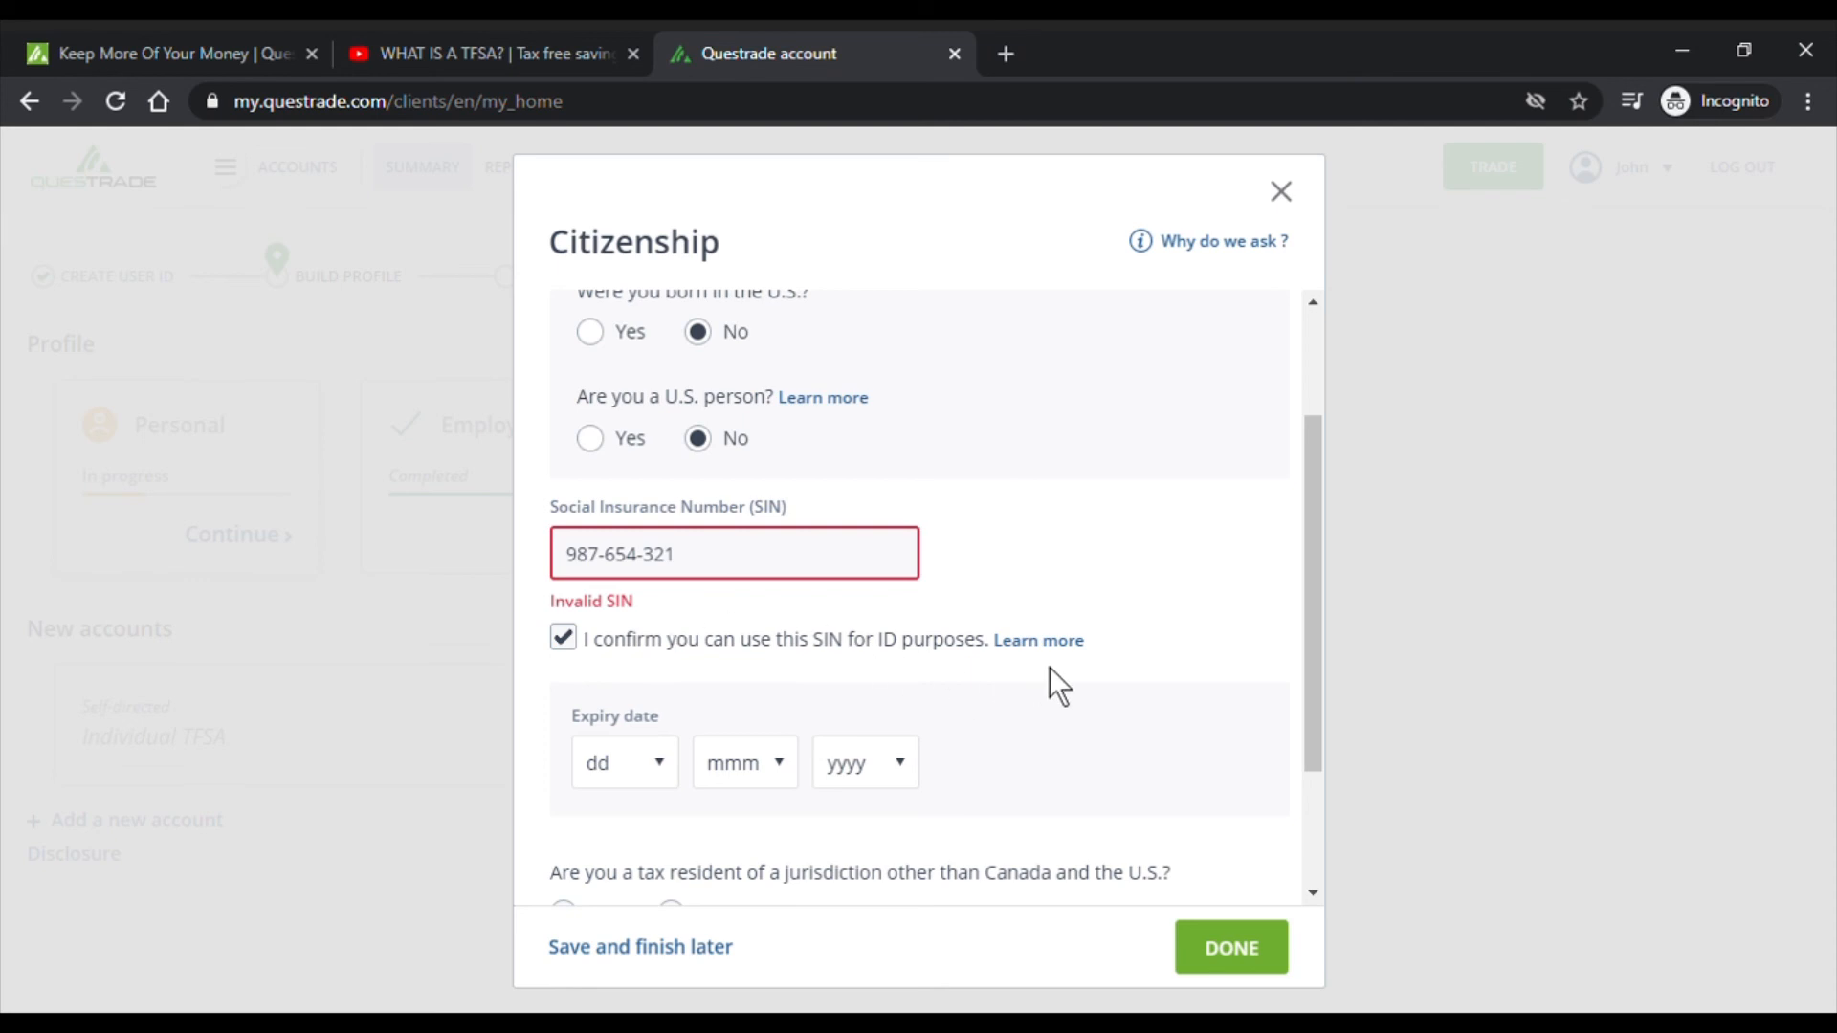
click(1054, 641)
drag(648, 472, 810, 584)
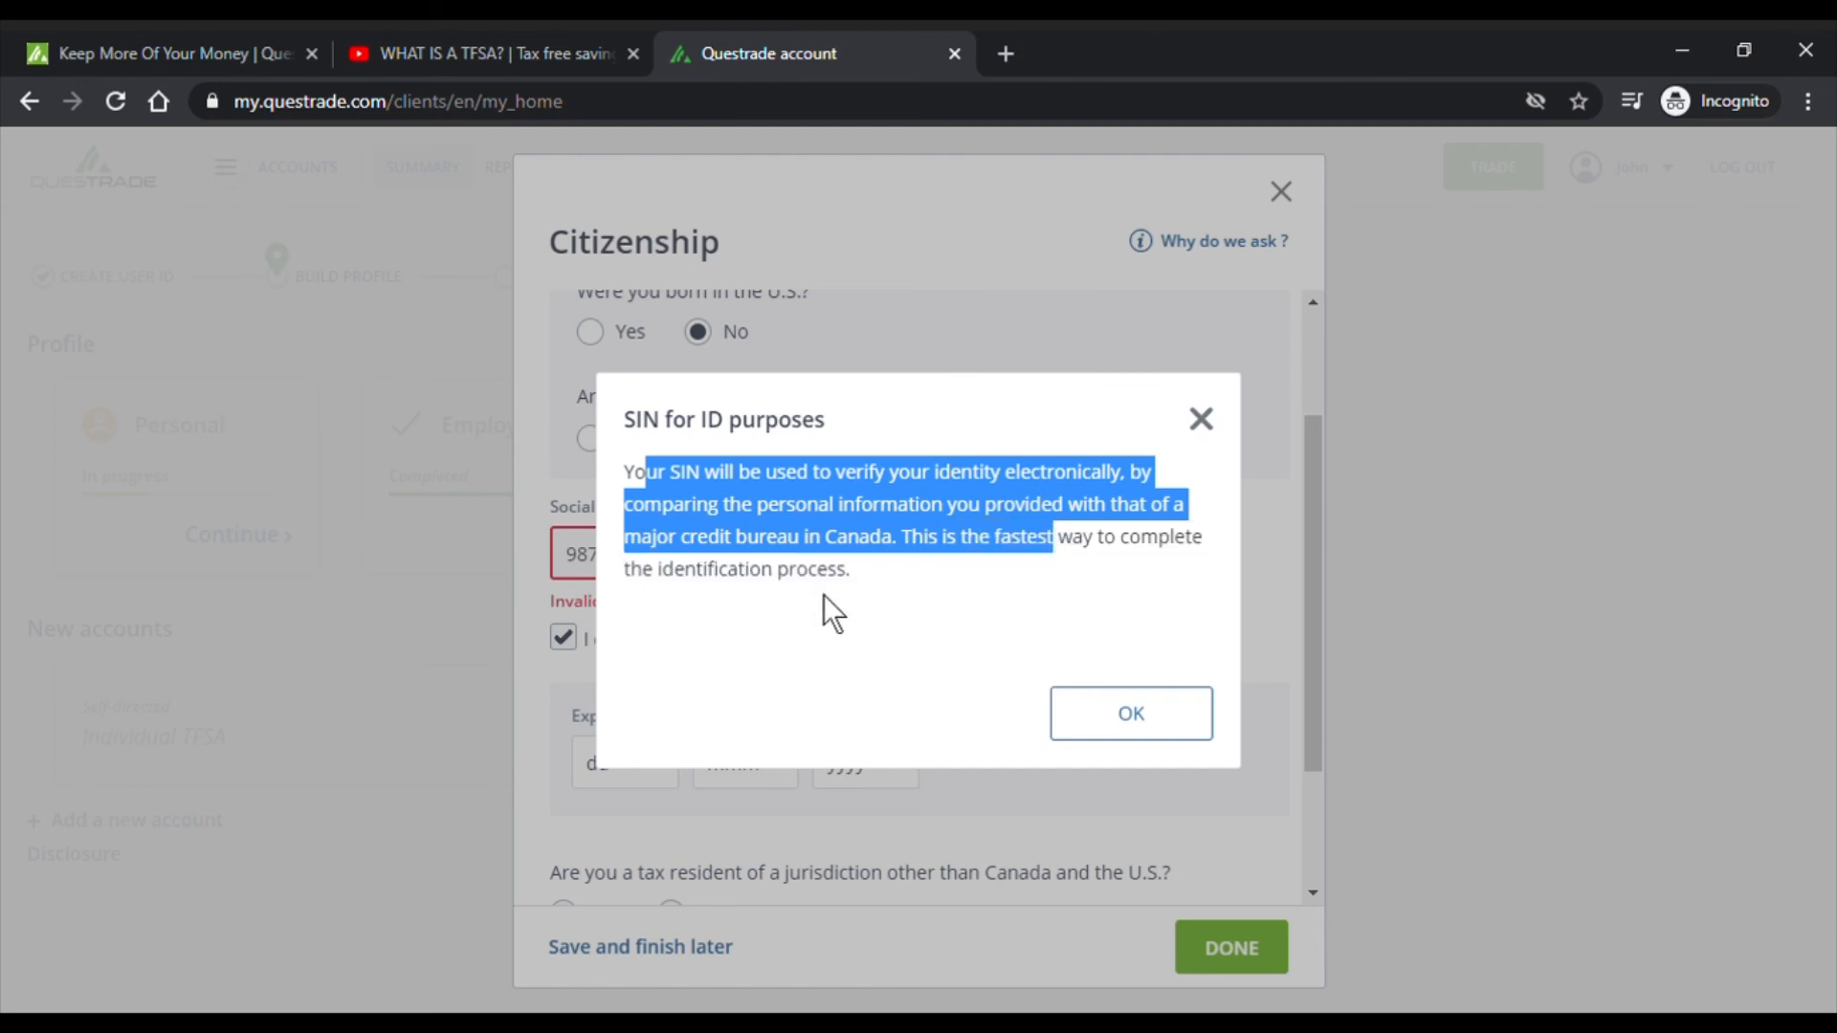
click(1116, 713)
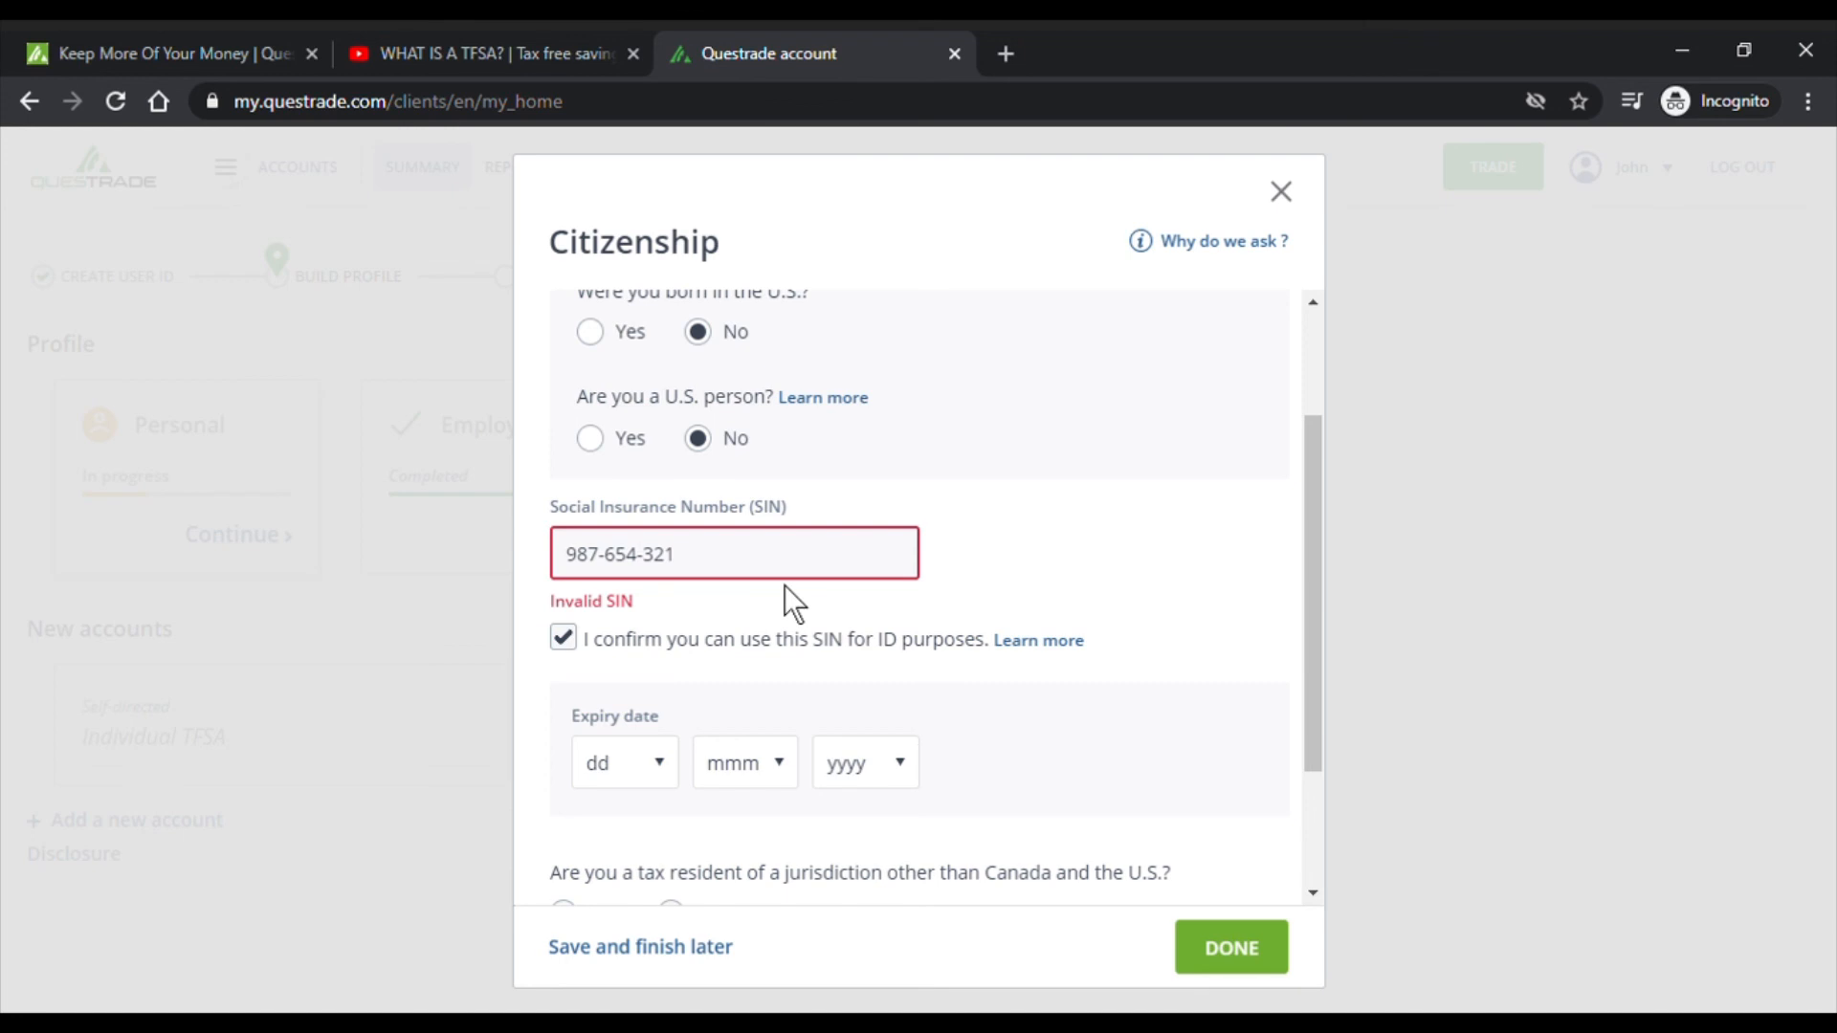
- Replace the invalid Social Insurance Number with a new one, retyping it twice
scroll(1072, 565, down, 2)
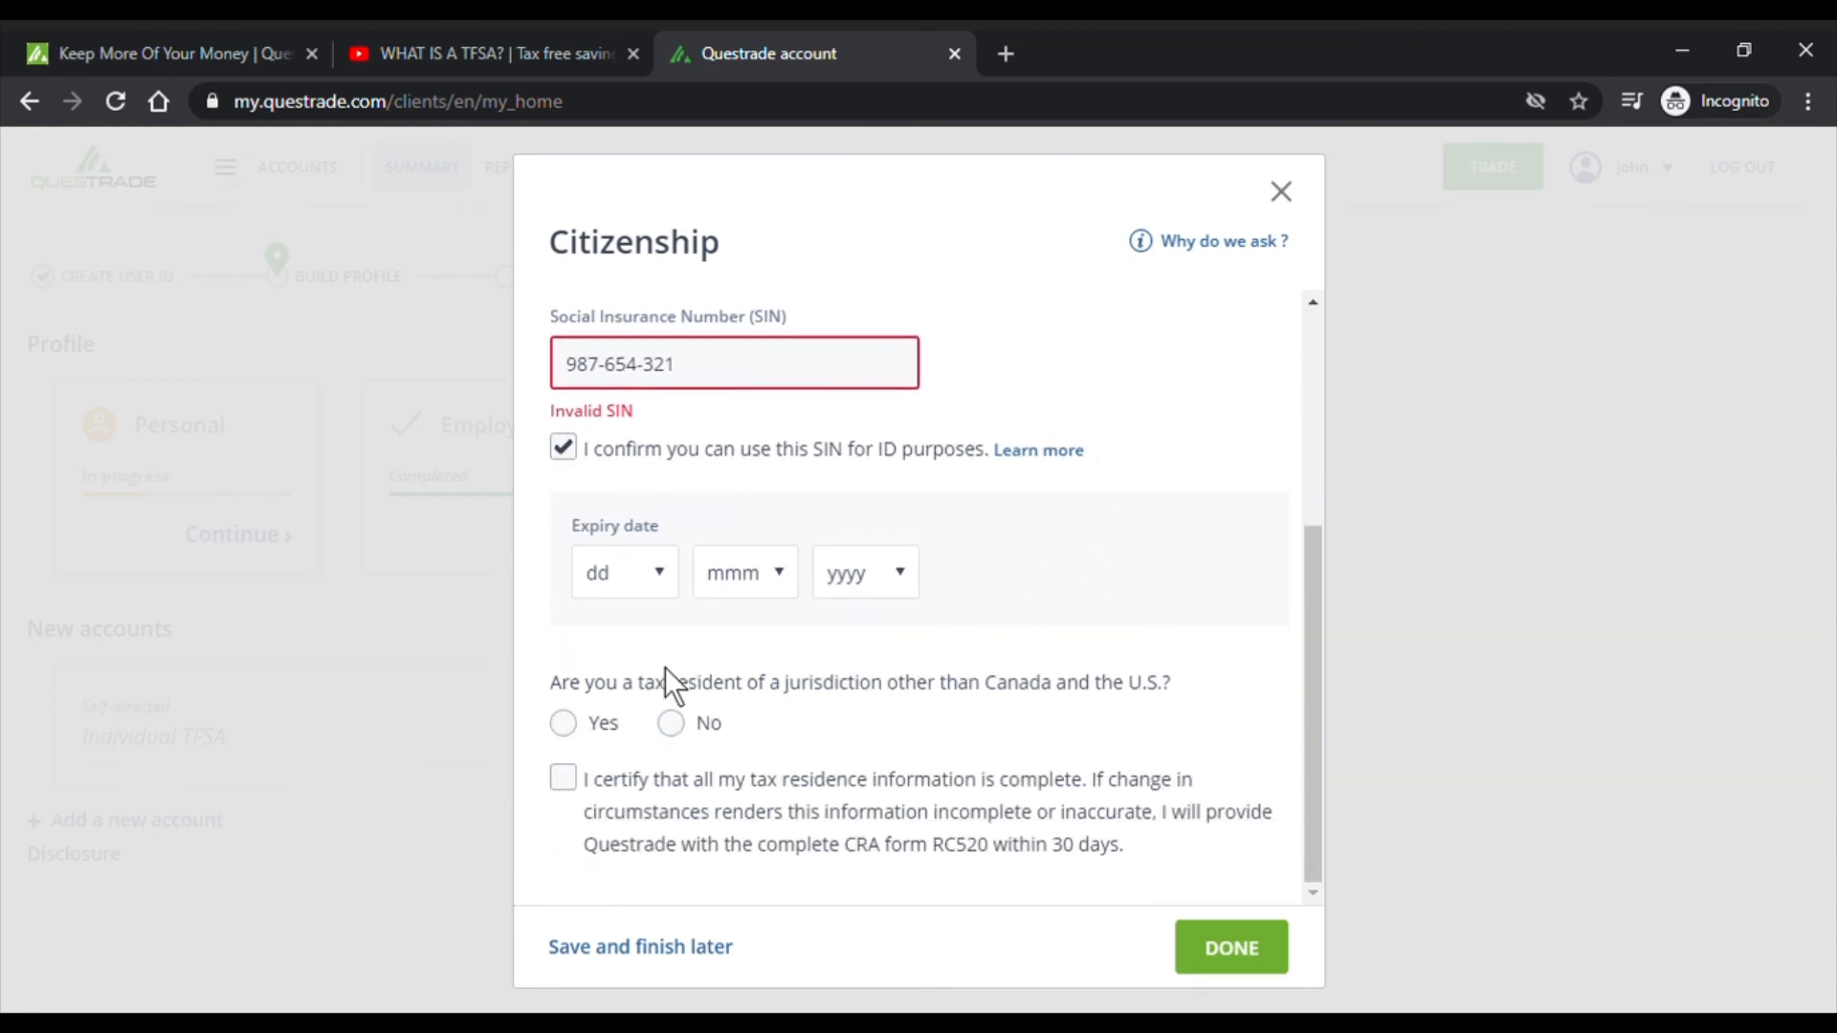
click(662, 588)
scroll(806, 650, up, 4)
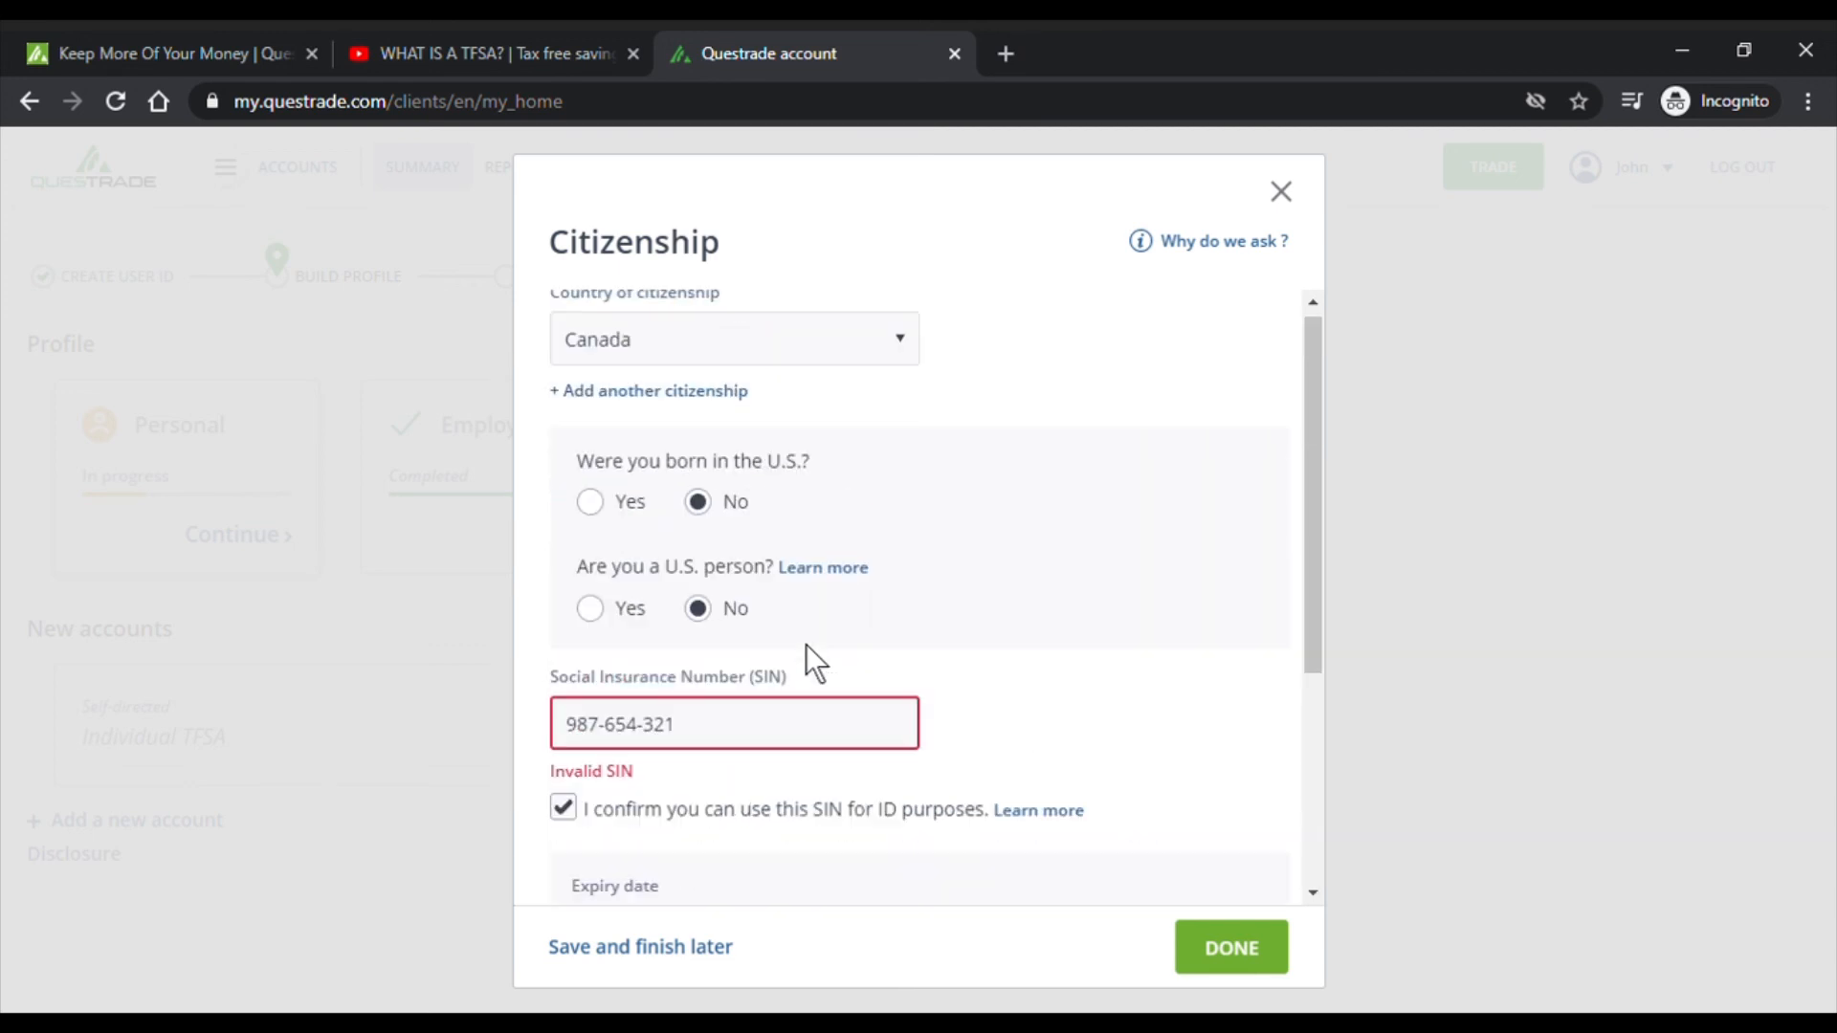
click(768, 742)
scroll(738, 709, down, 4)
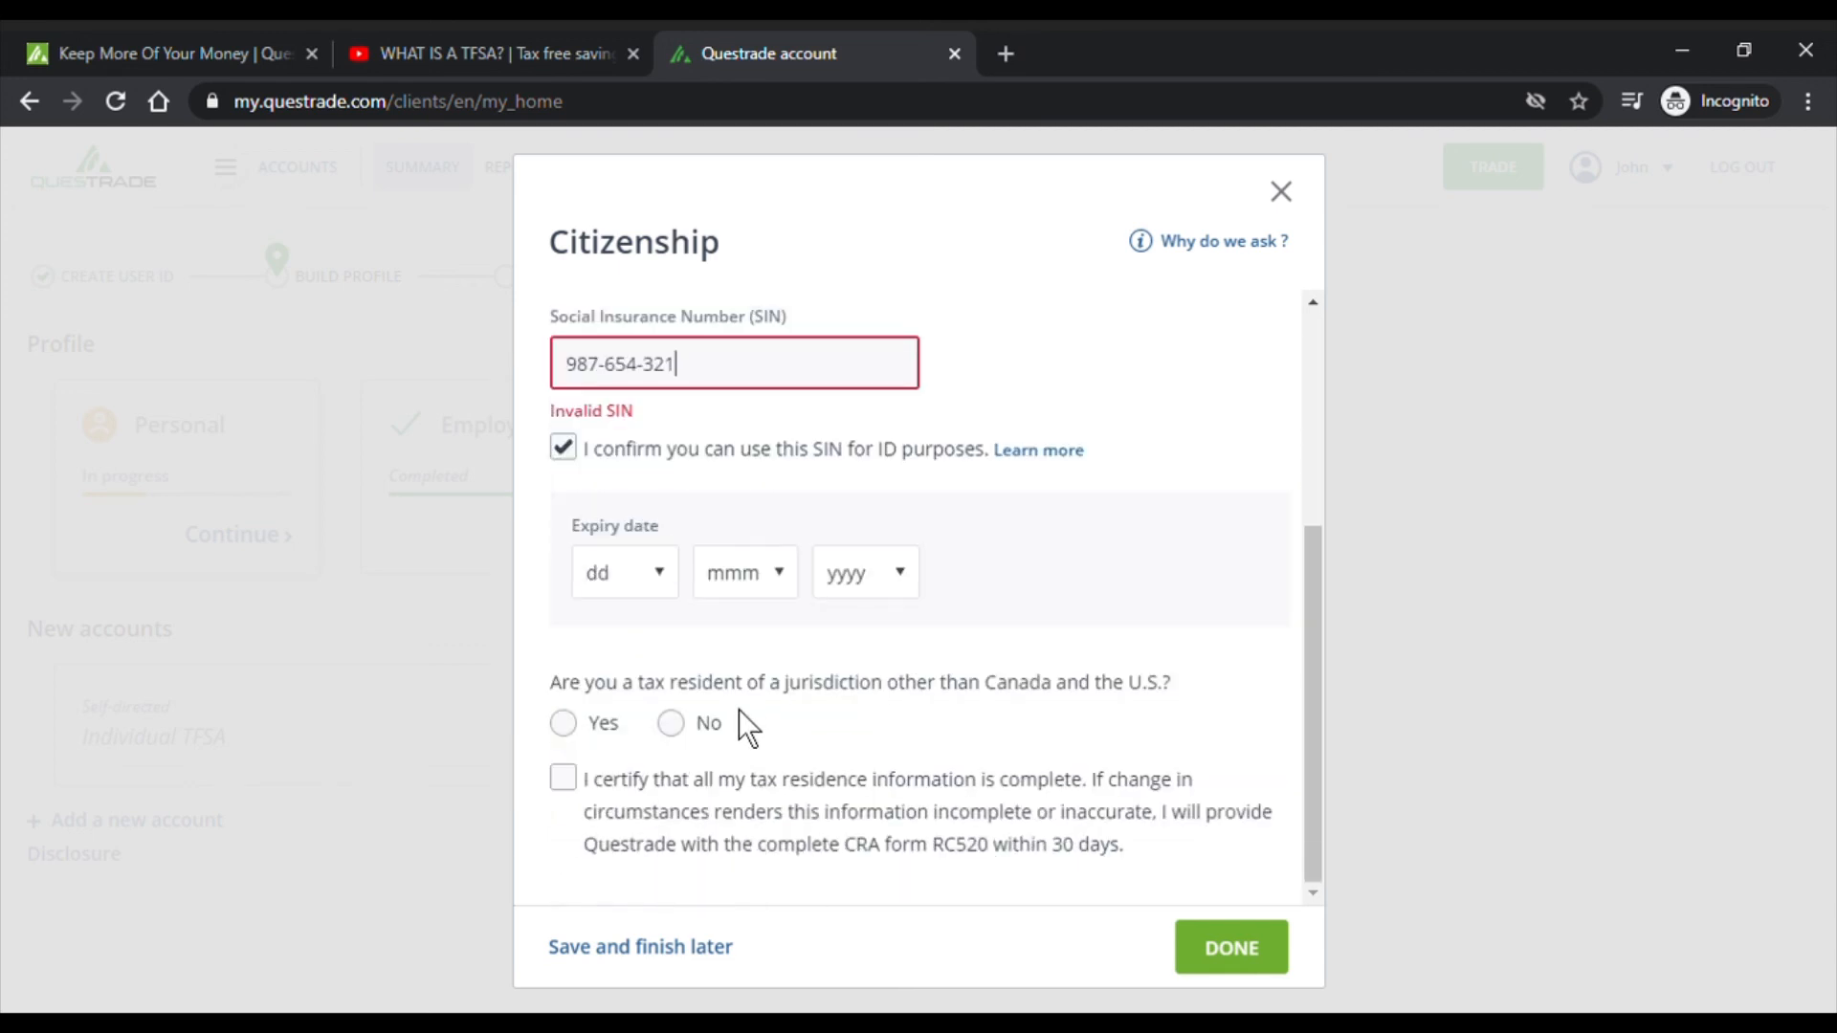
drag(737, 373, 515, 360)
key(Tab)
drag(673, 361, 440, 341)
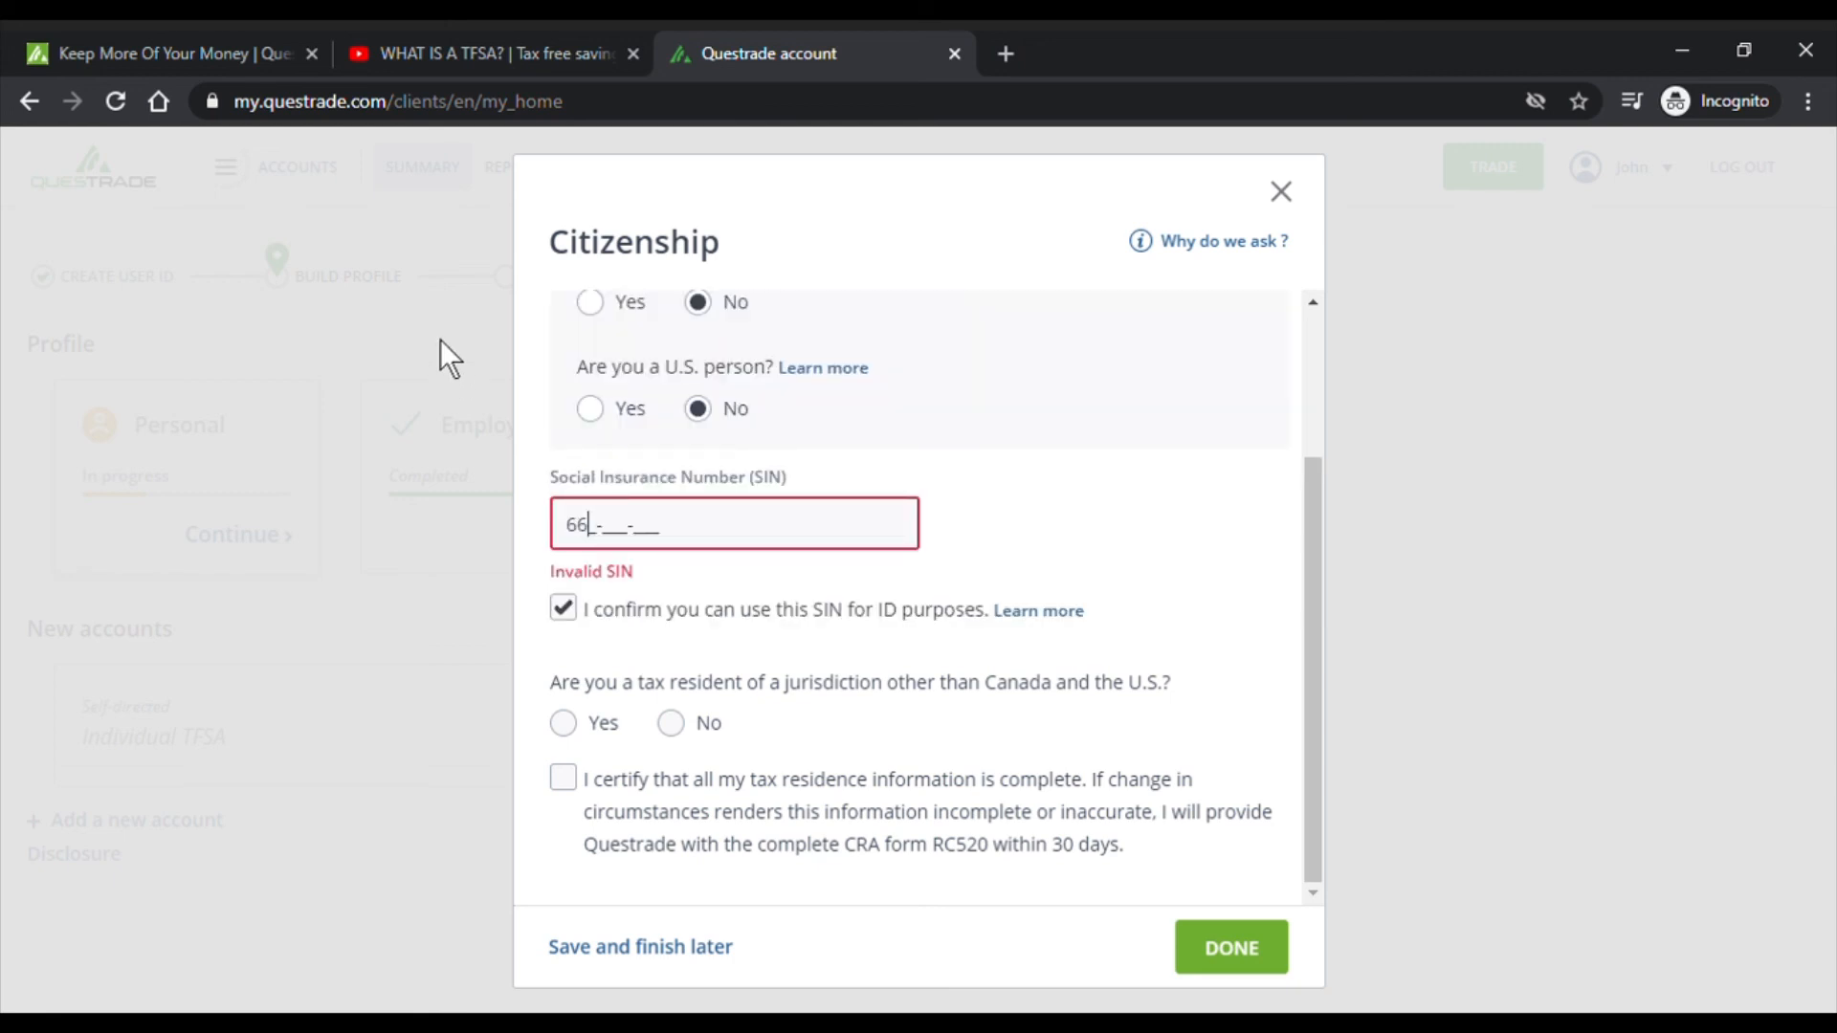
- Answer No to being a tax resident of another jurisdiction
drag(585, 683, 838, 676)
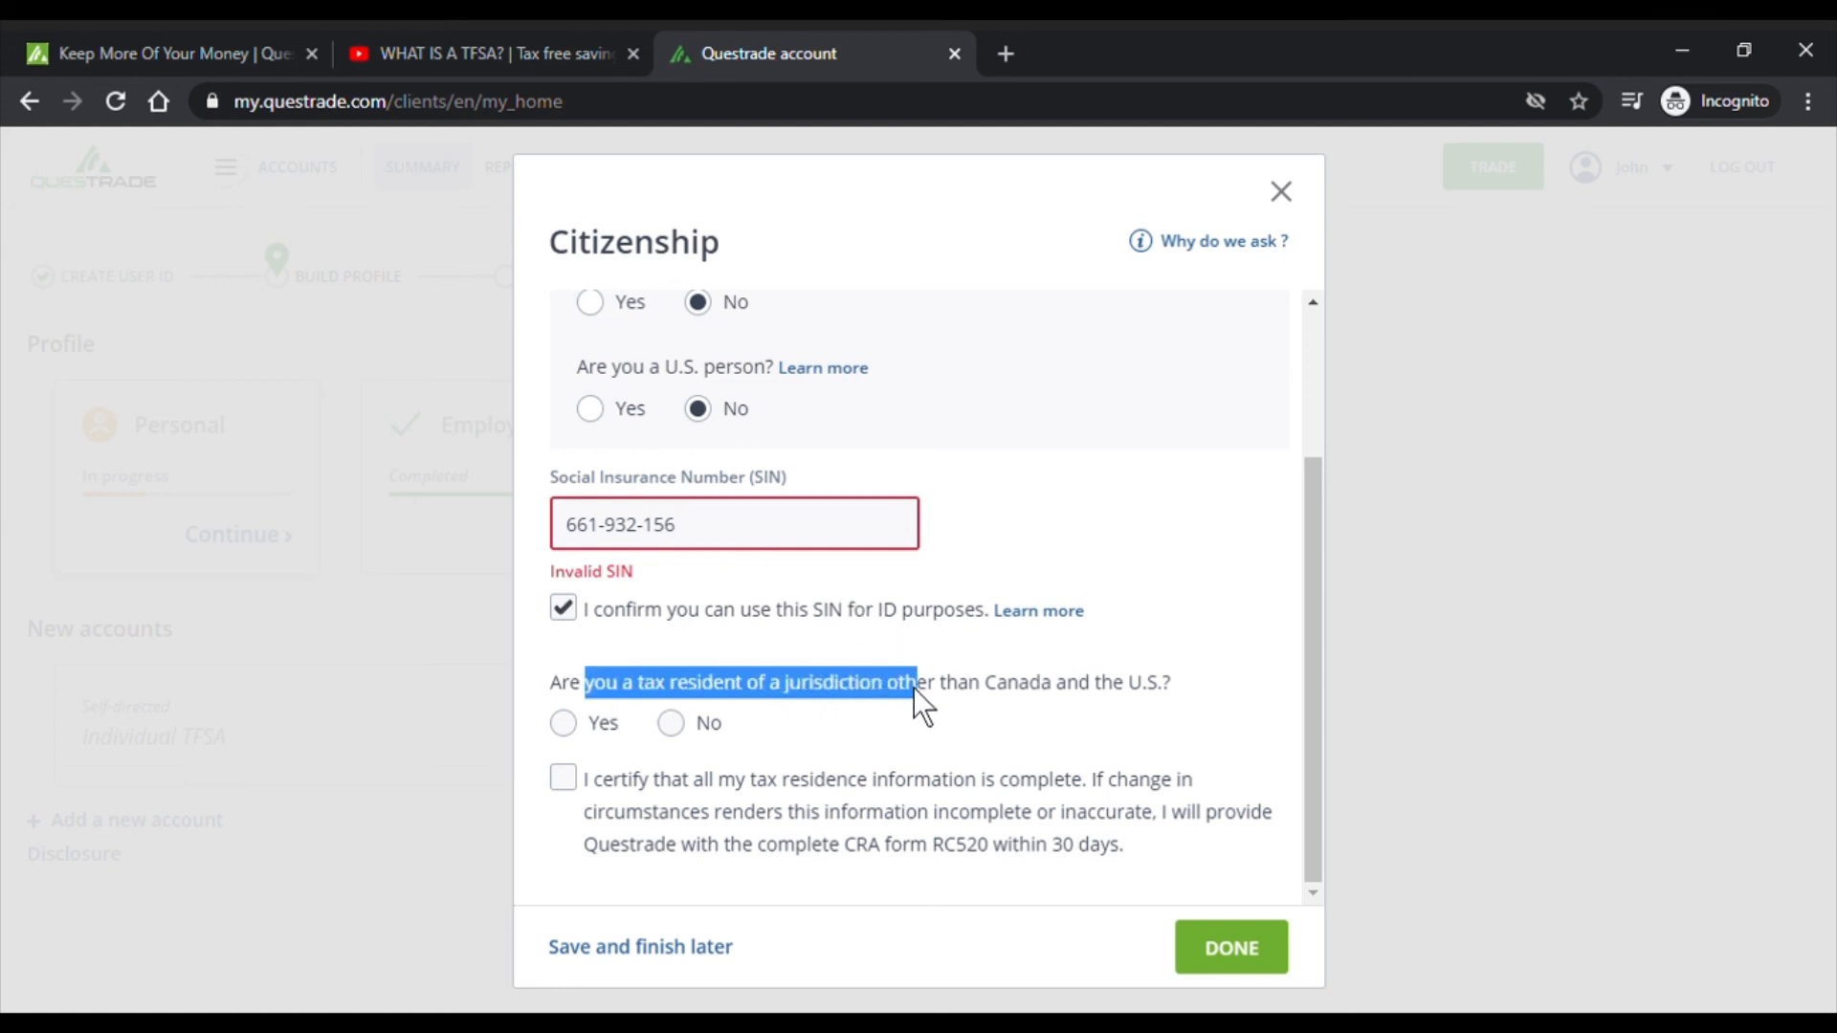
click(1137, 715)
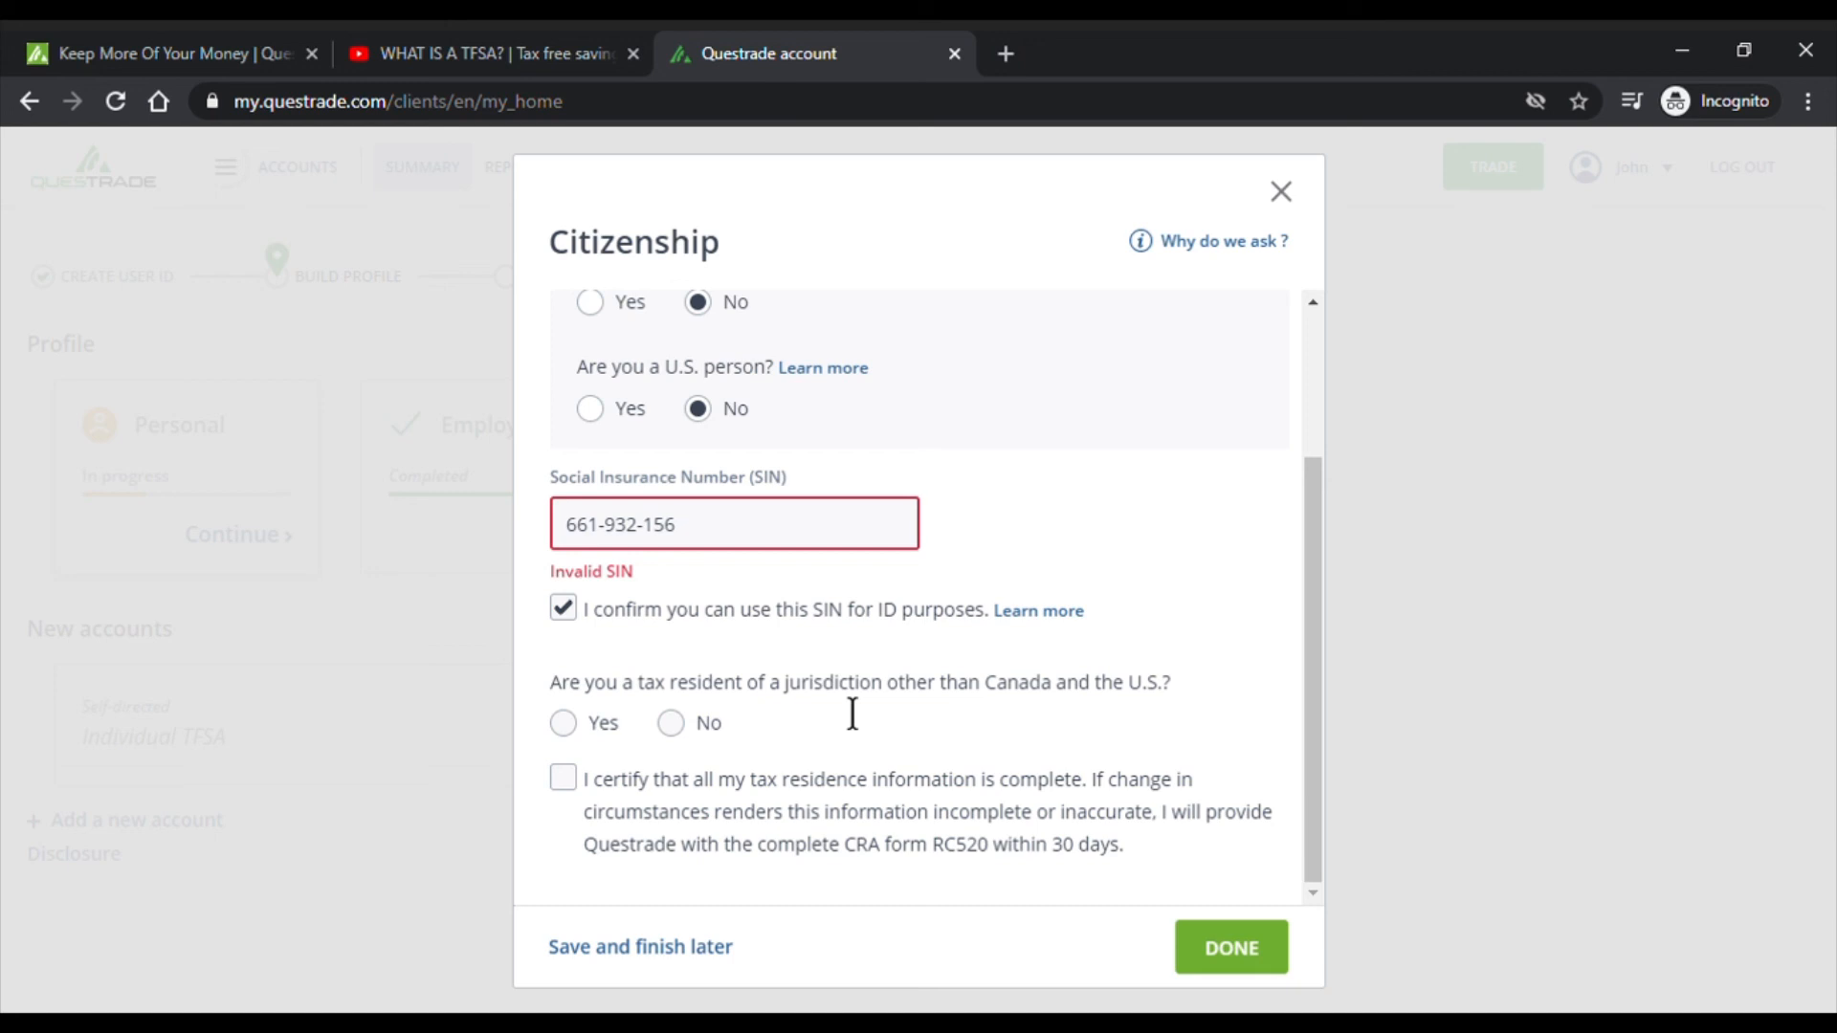
click(564, 725)
scroll(683, 619, down, 5)
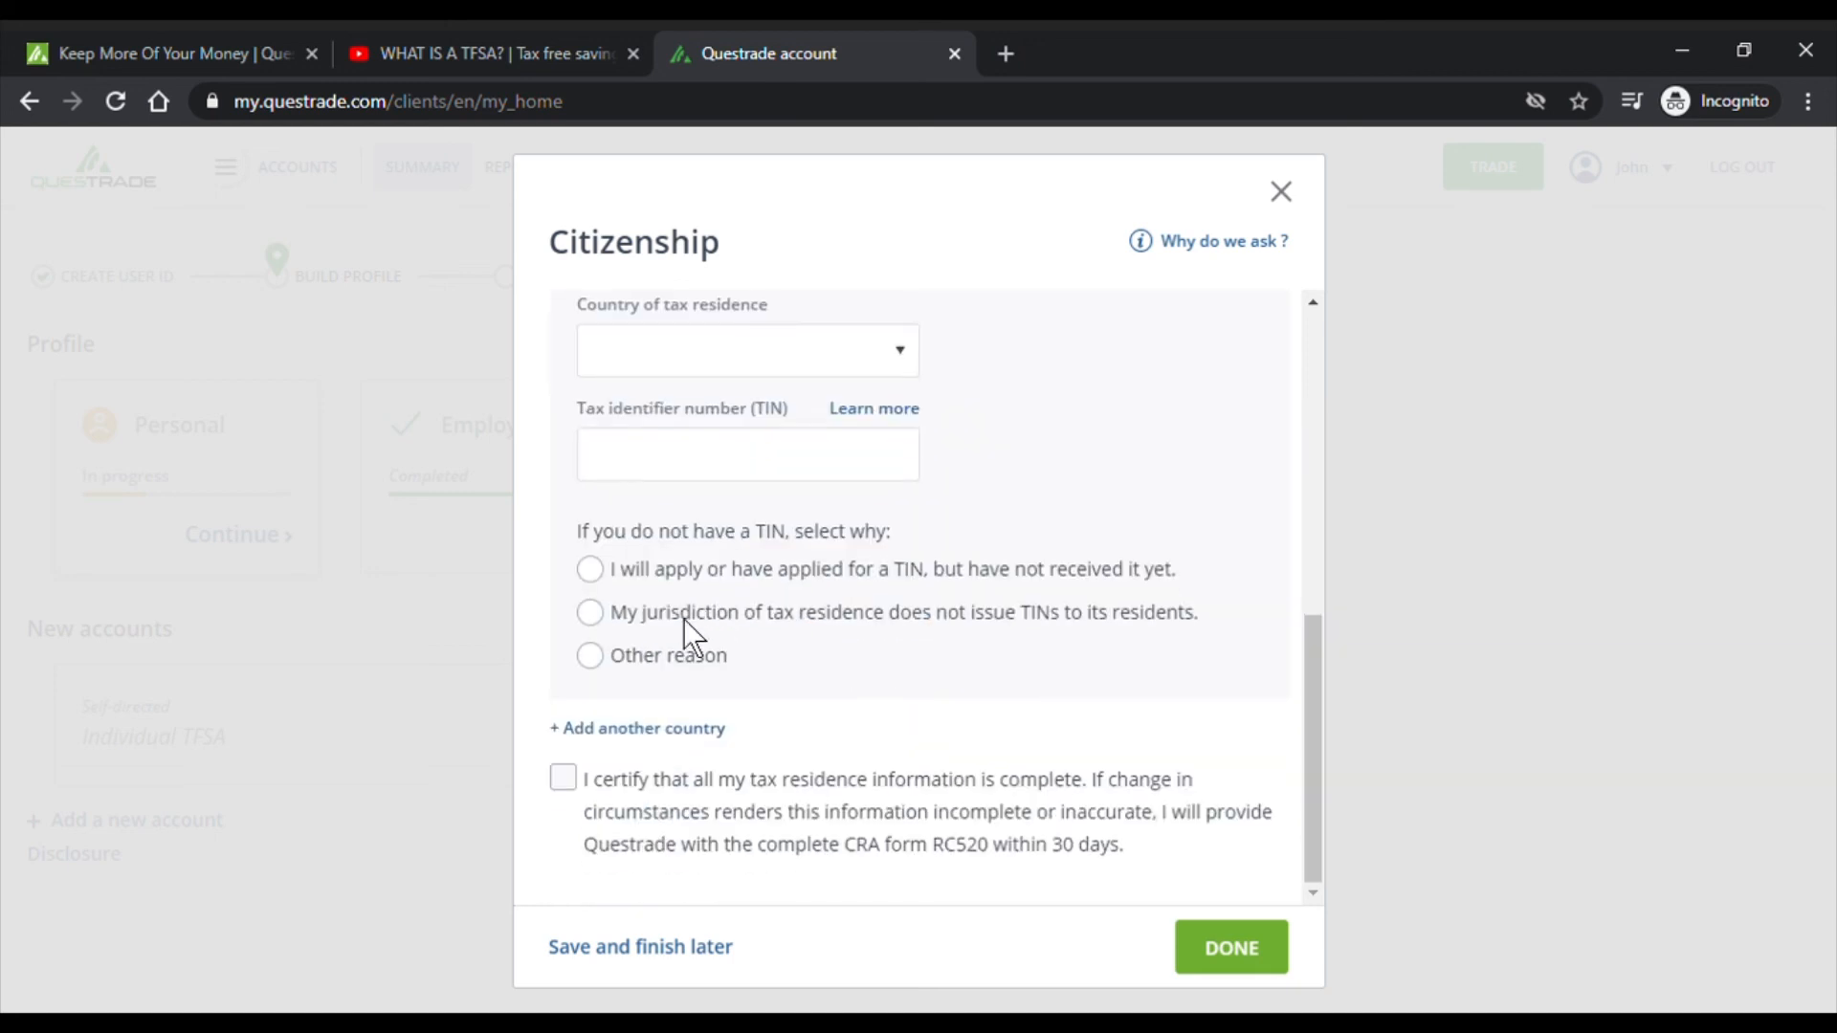
scroll(683, 618, up, 4)
scroll(669, 582, down, 2)
scroll(686, 620, up, 3)
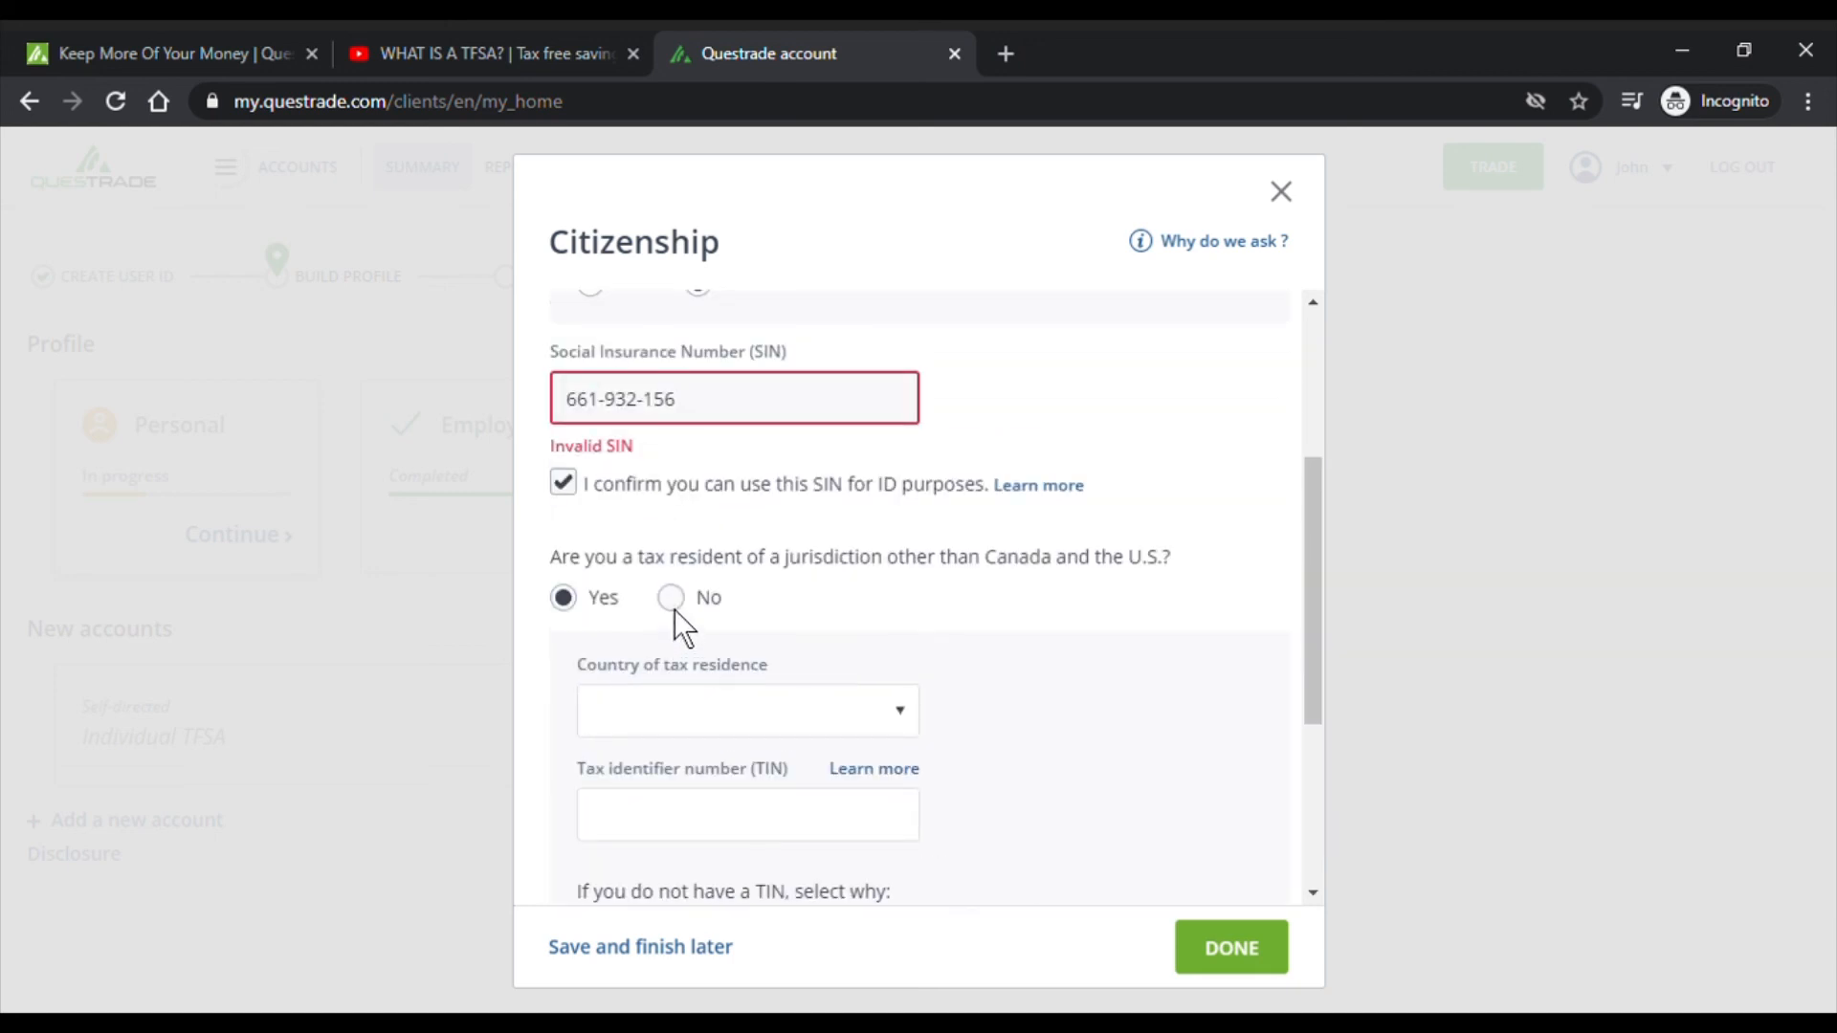
click(673, 604)
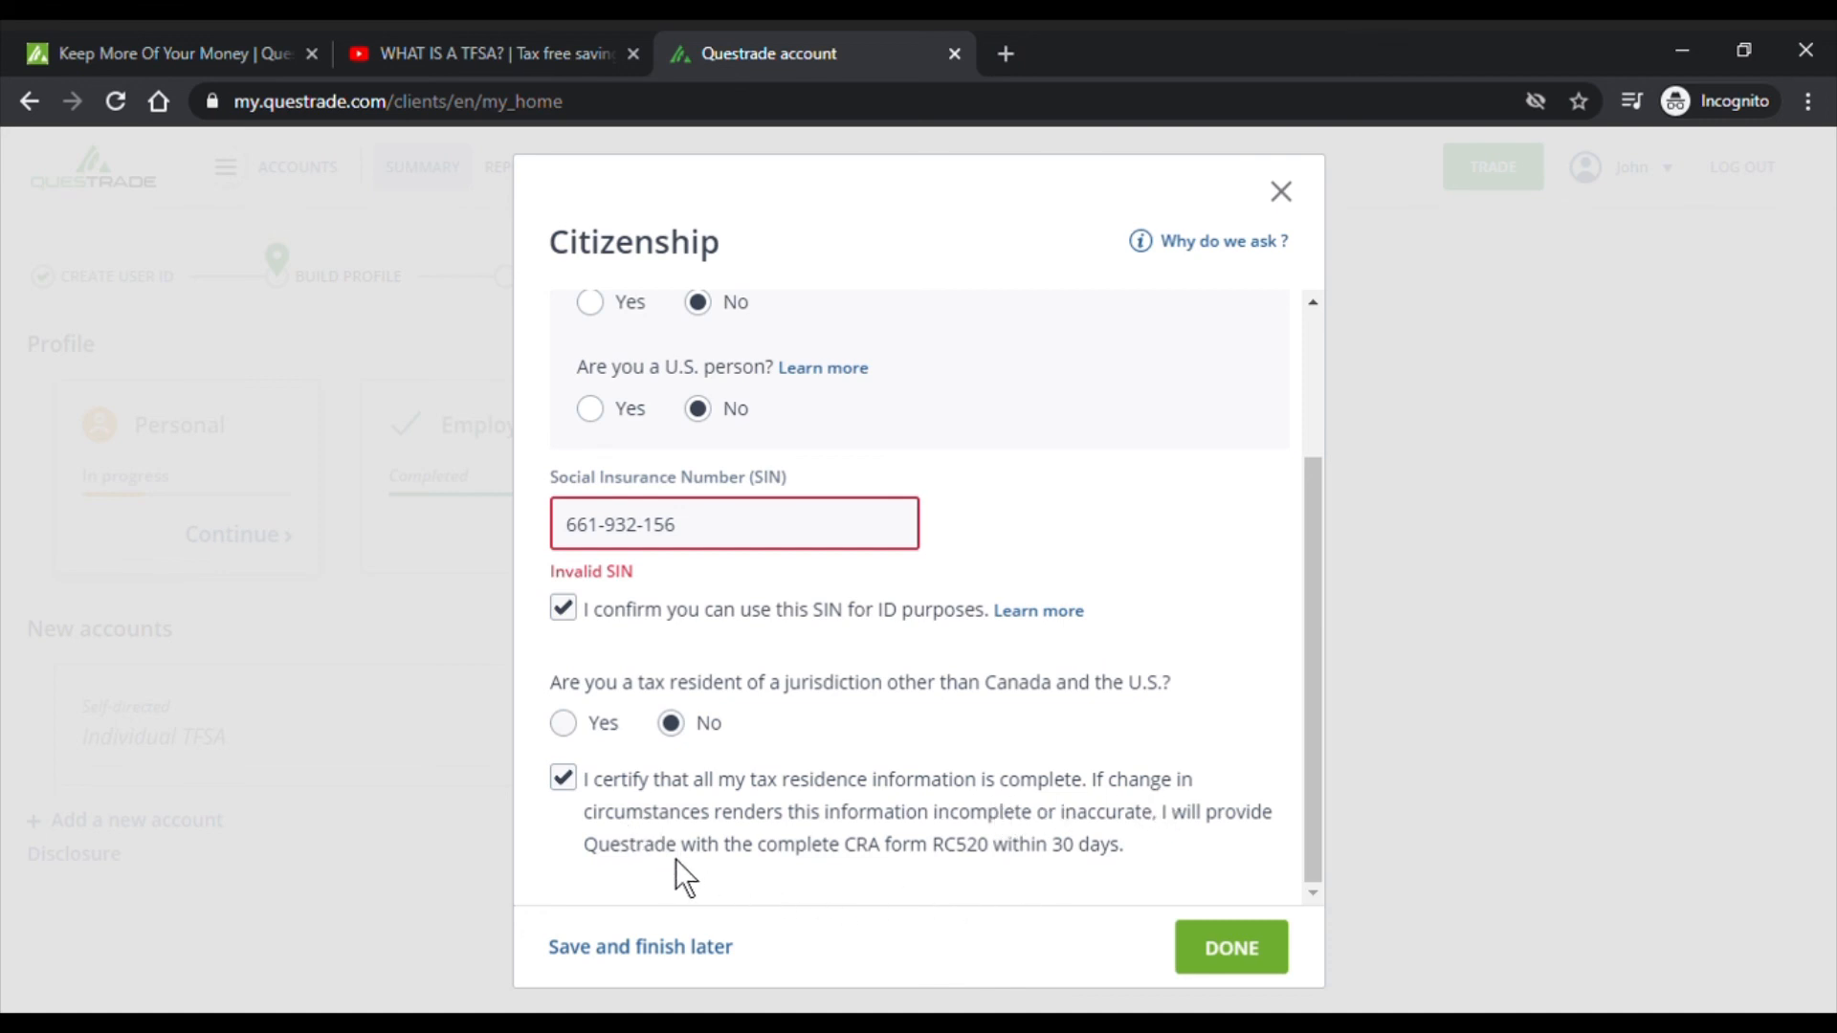
- Submit the Citizenship form to reach the Individual TFSA steps page
scroll(858, 771, up, 3)
scroll(865, 651, down, 2)
click(1231, 949)
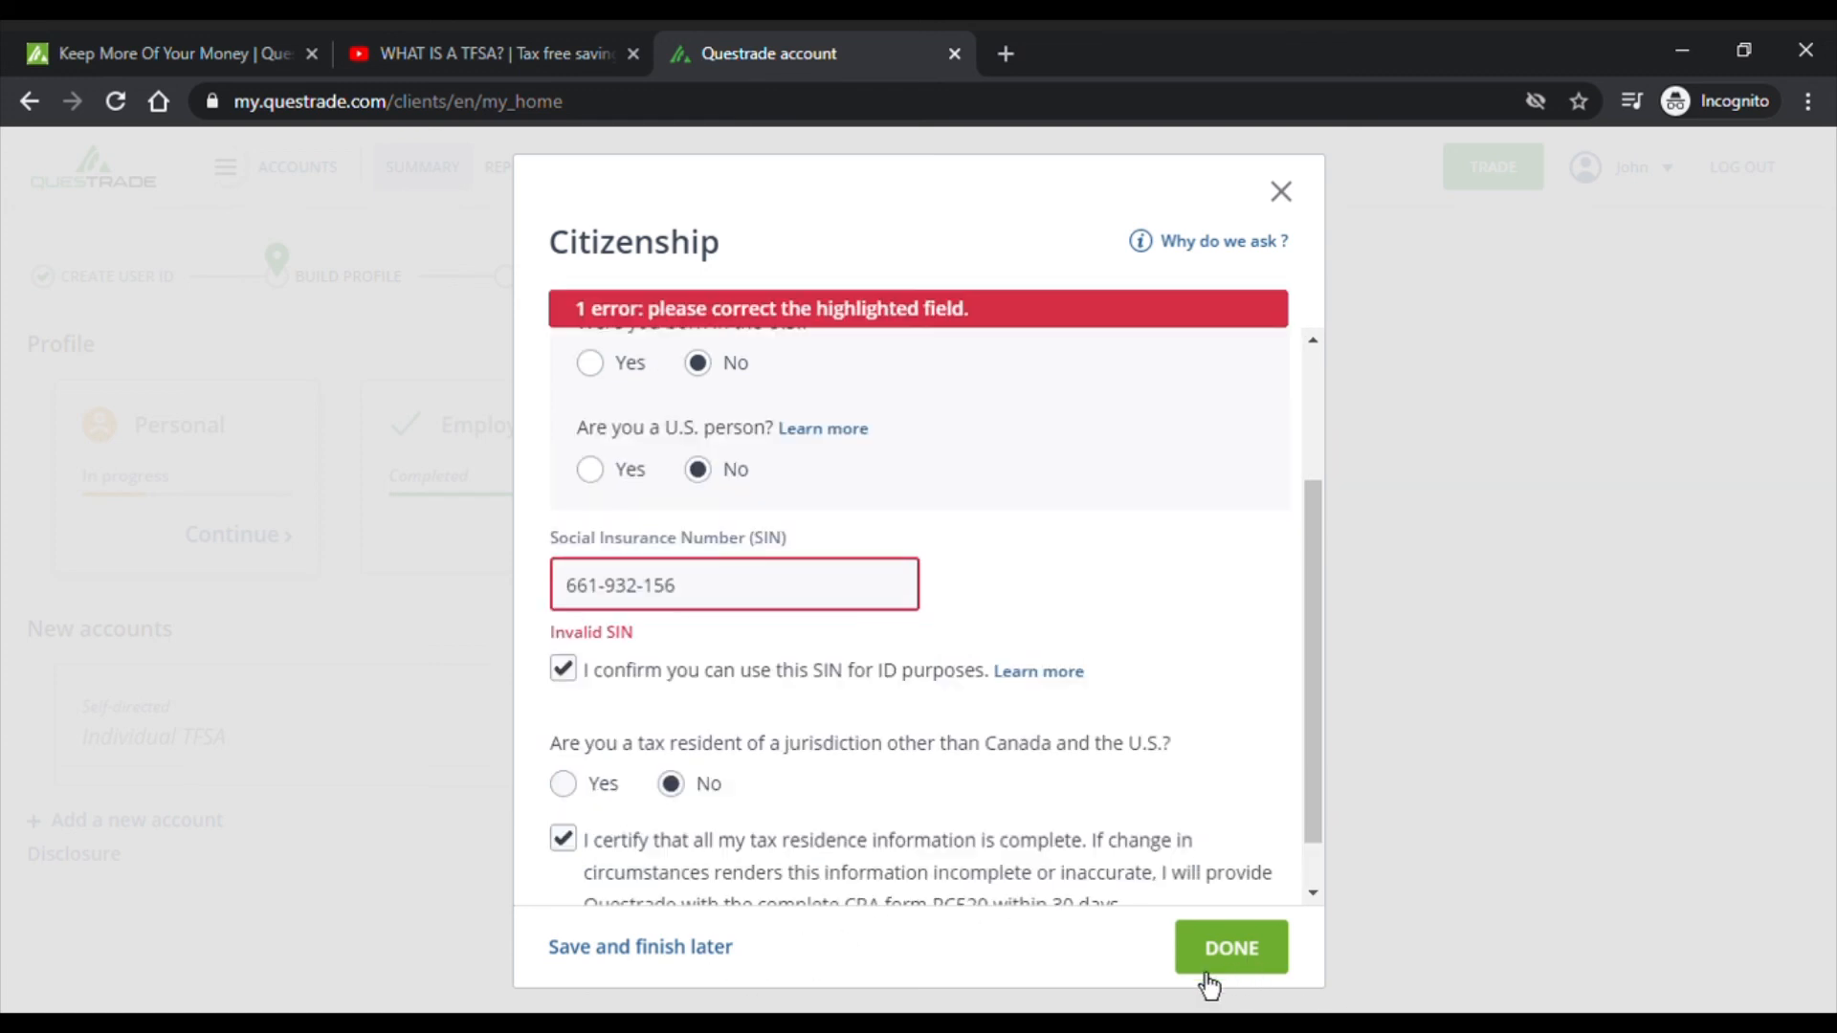
scroll(677, 553, up, 2)
scroll(677, 553, down, 3)
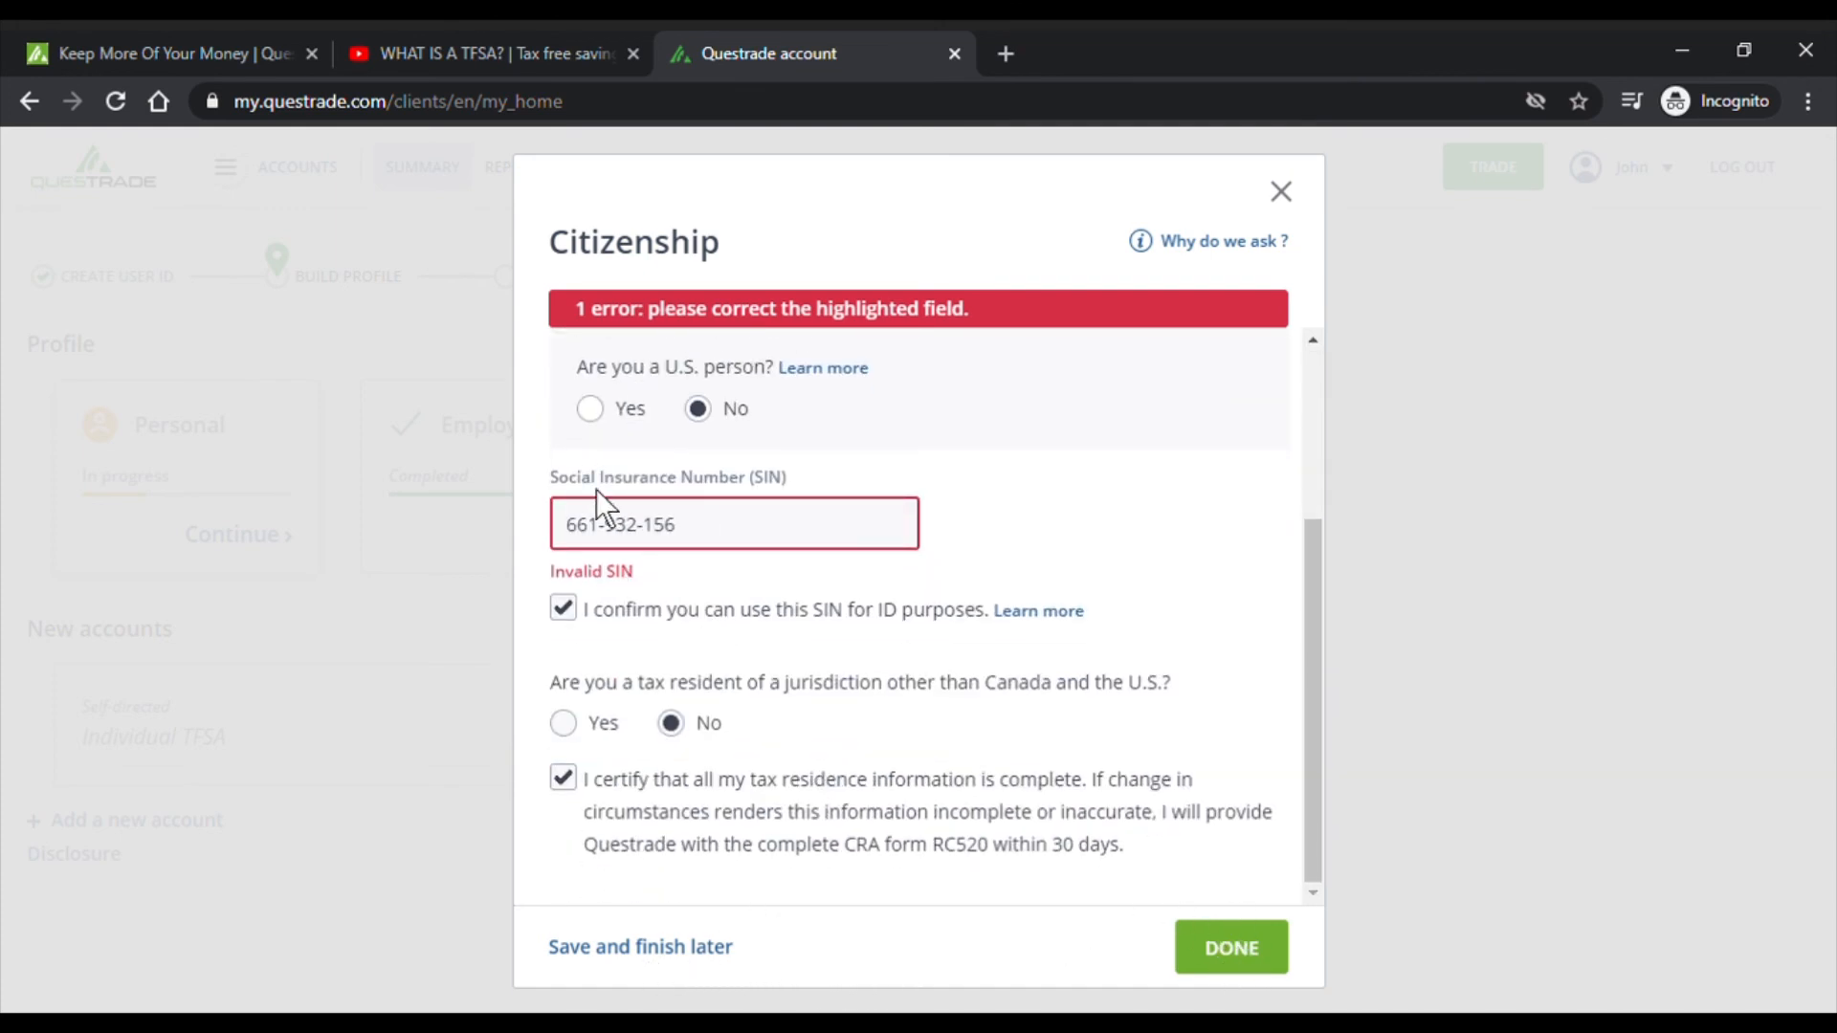
click(667, 951)
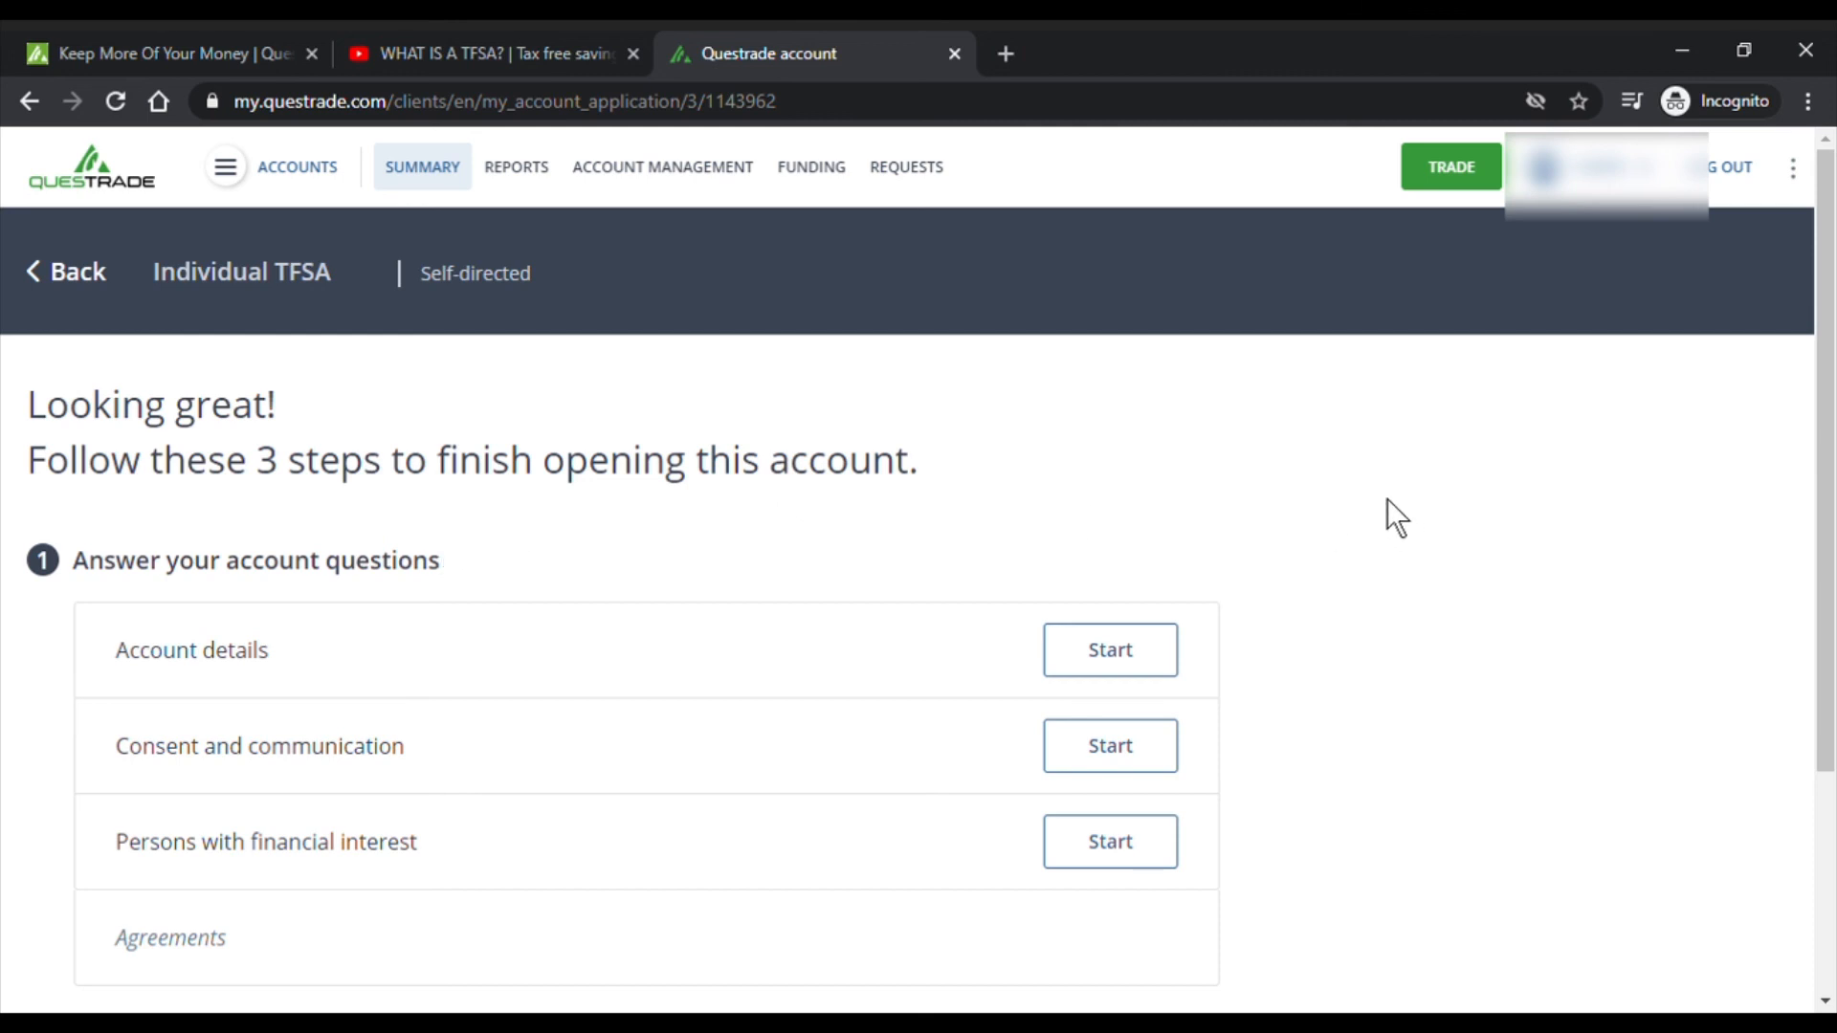
- In Account details, answer No to trading options after reviewing the explanation
scroll(1282, 452, down, 3)
scroll(1282, 452, up, 3)
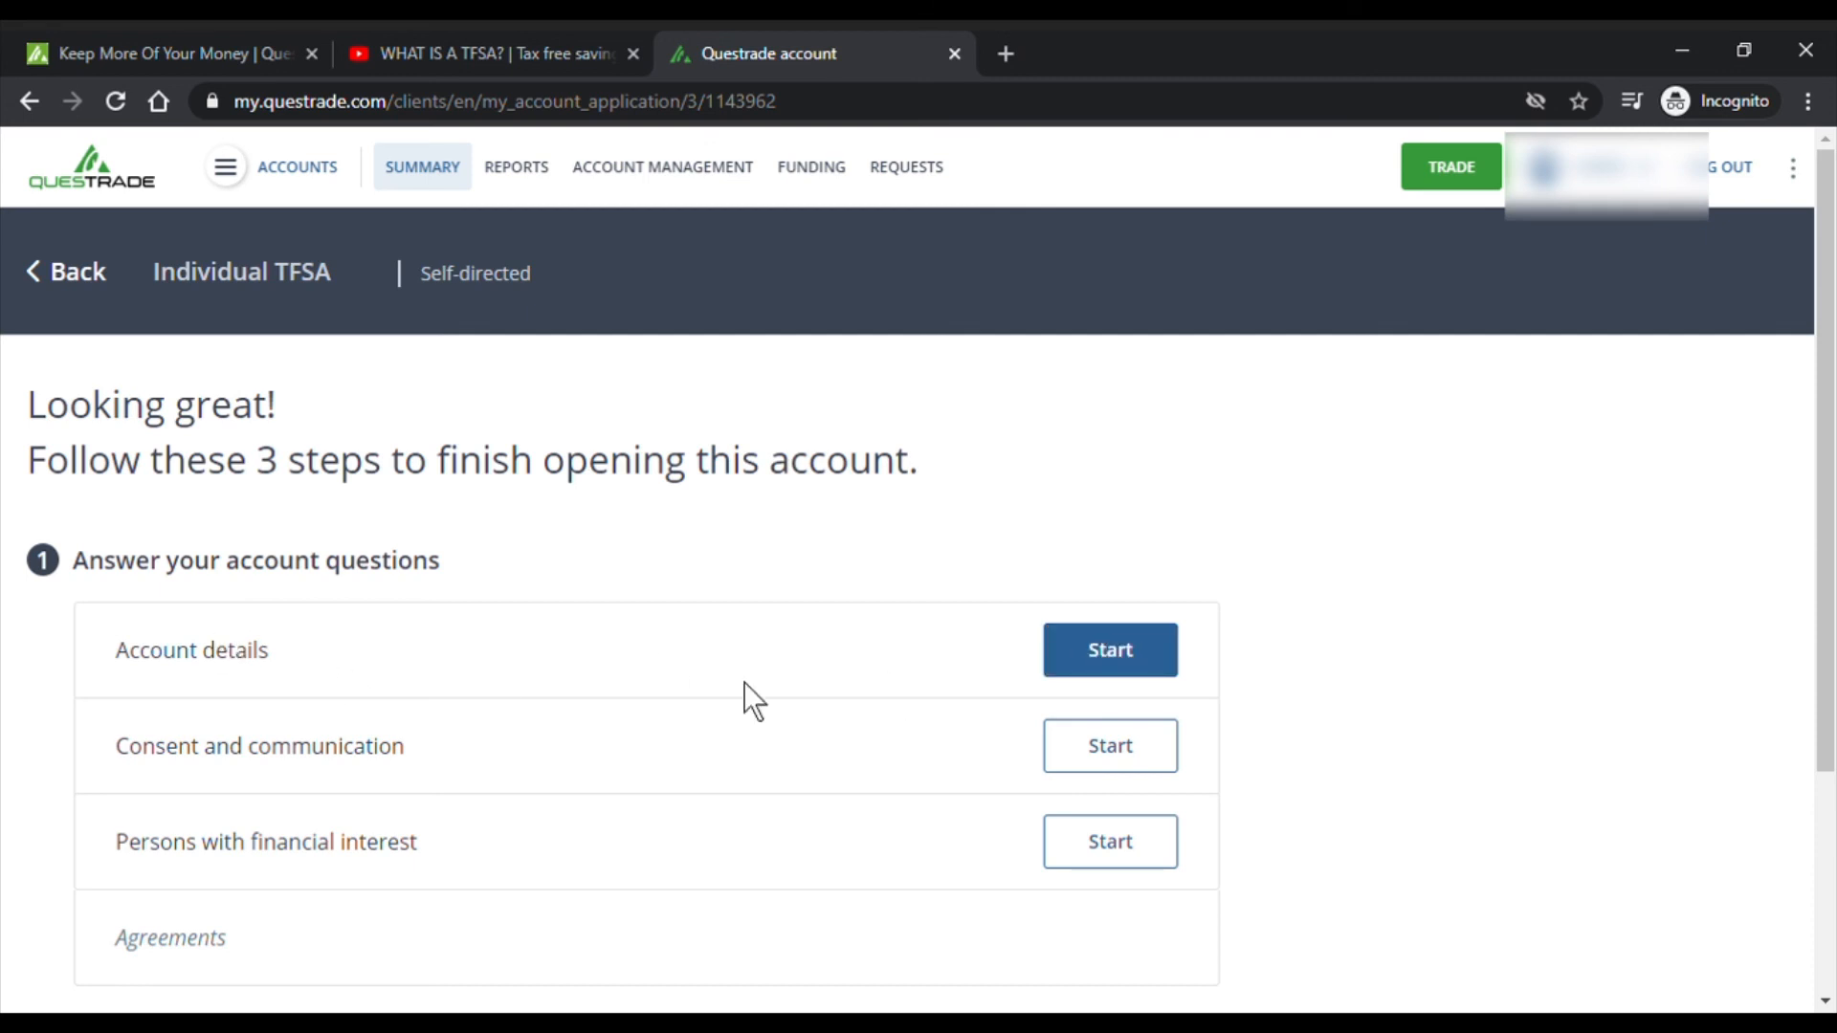
click(1155, 682)
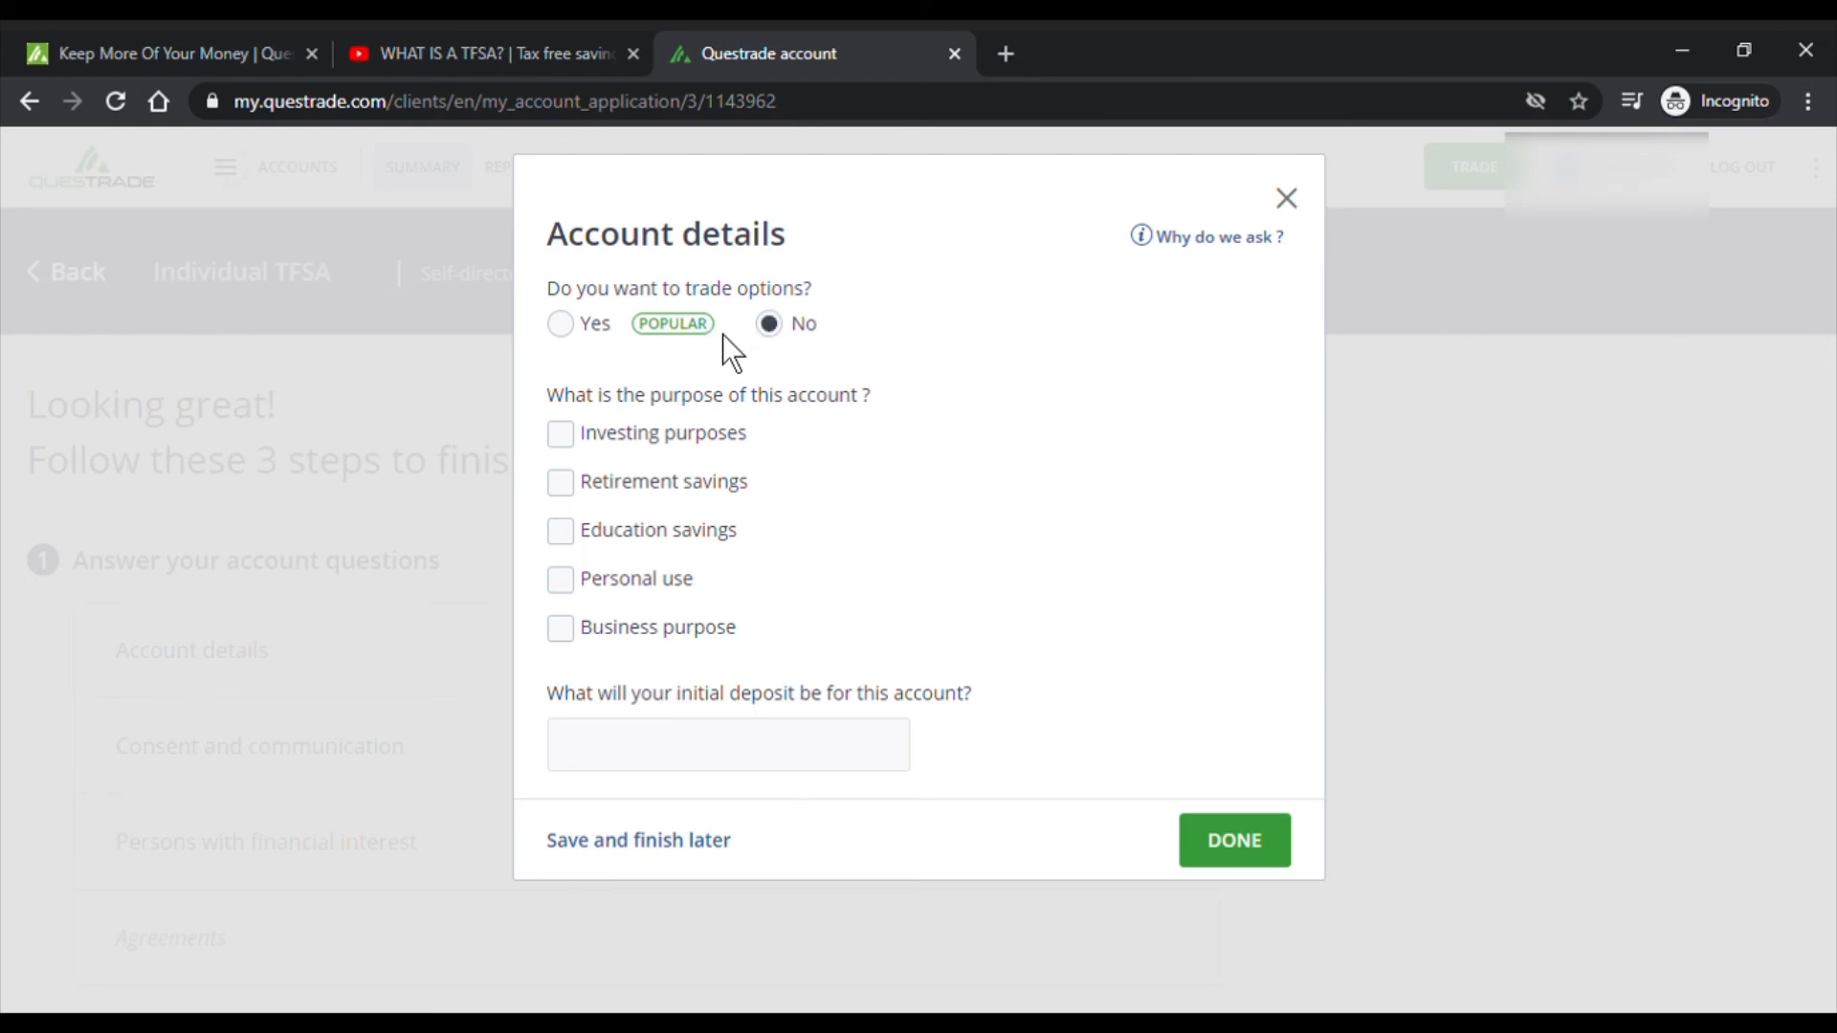
click(563, 325)
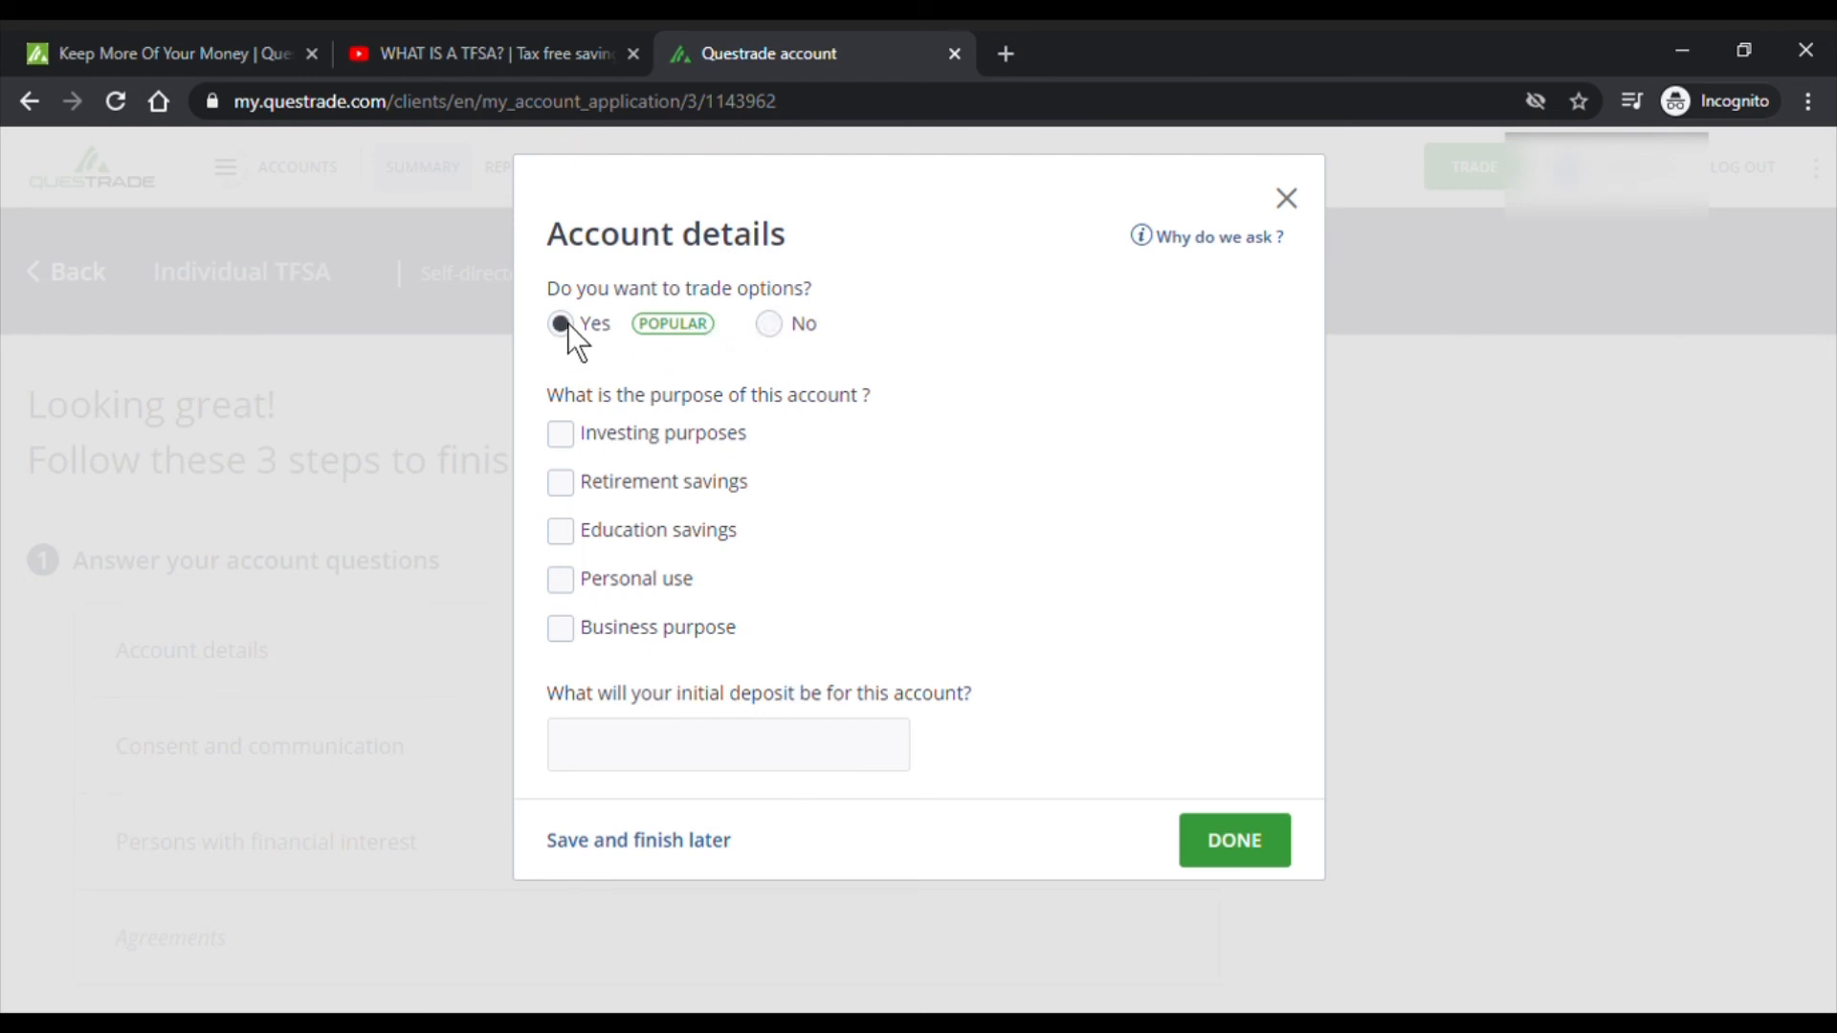
click(781, 327)
click(1228, 239)
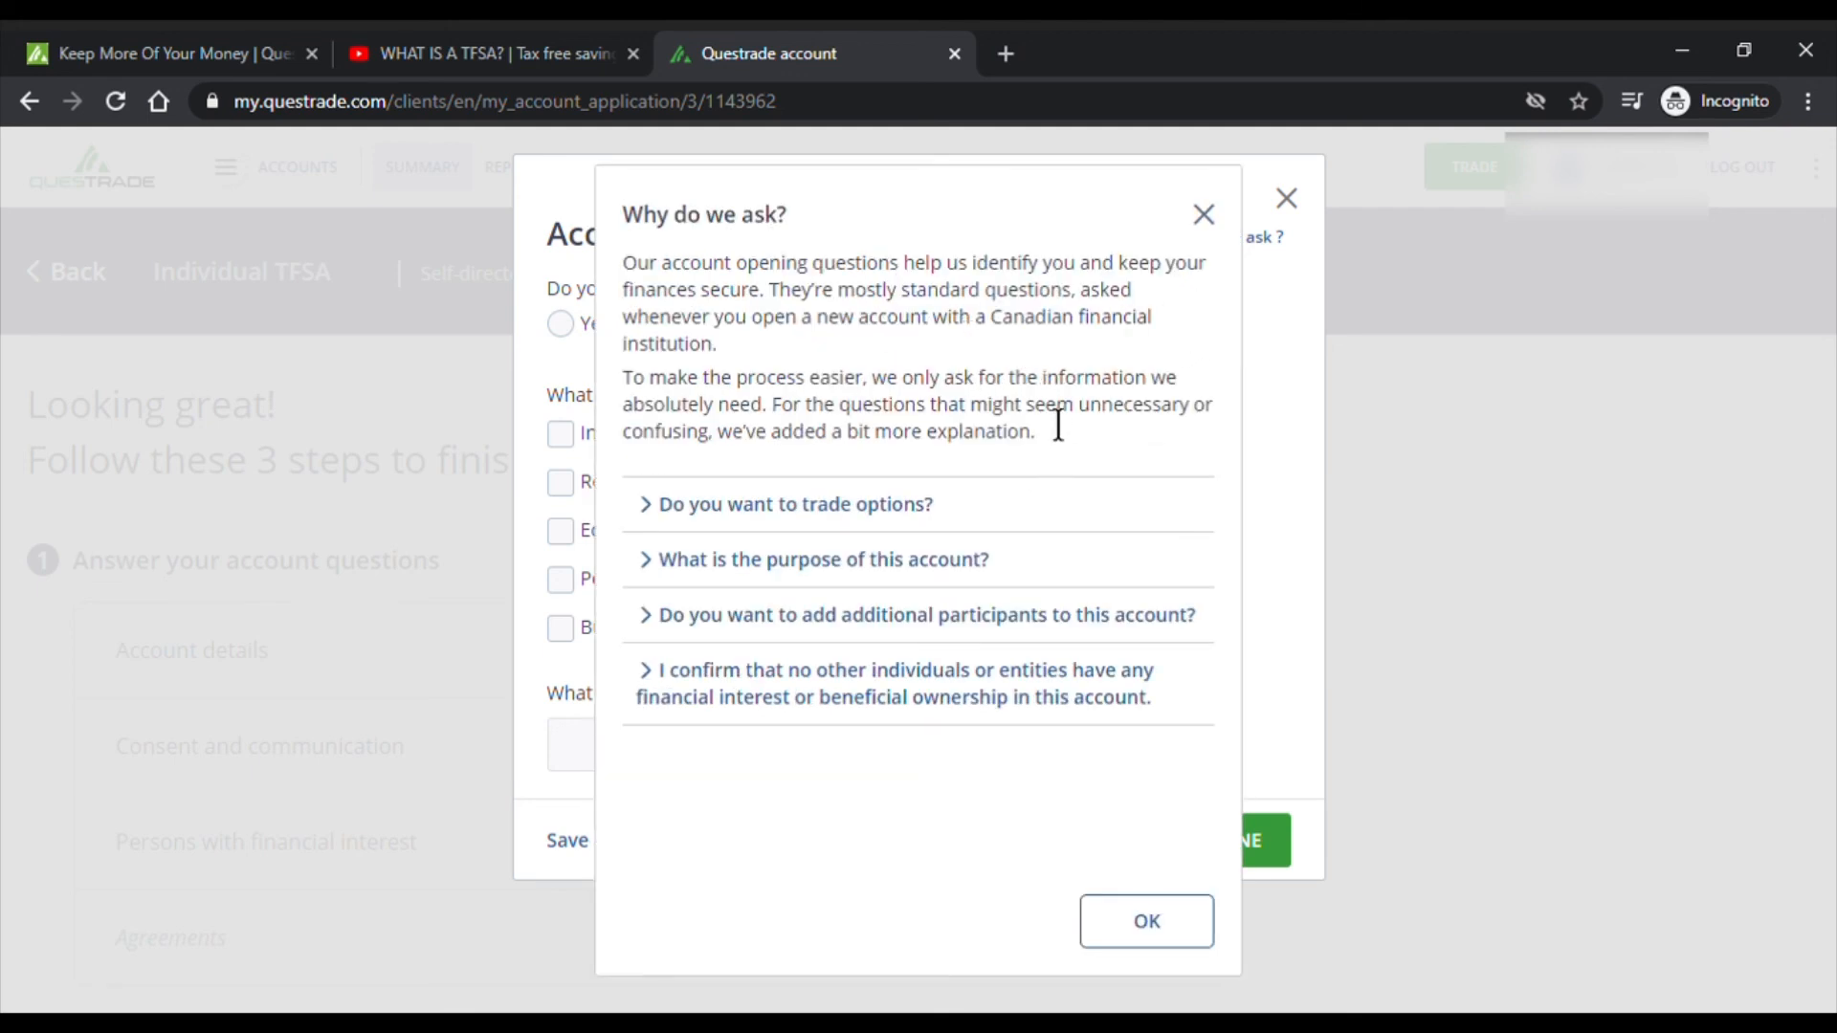
click(855, 514)
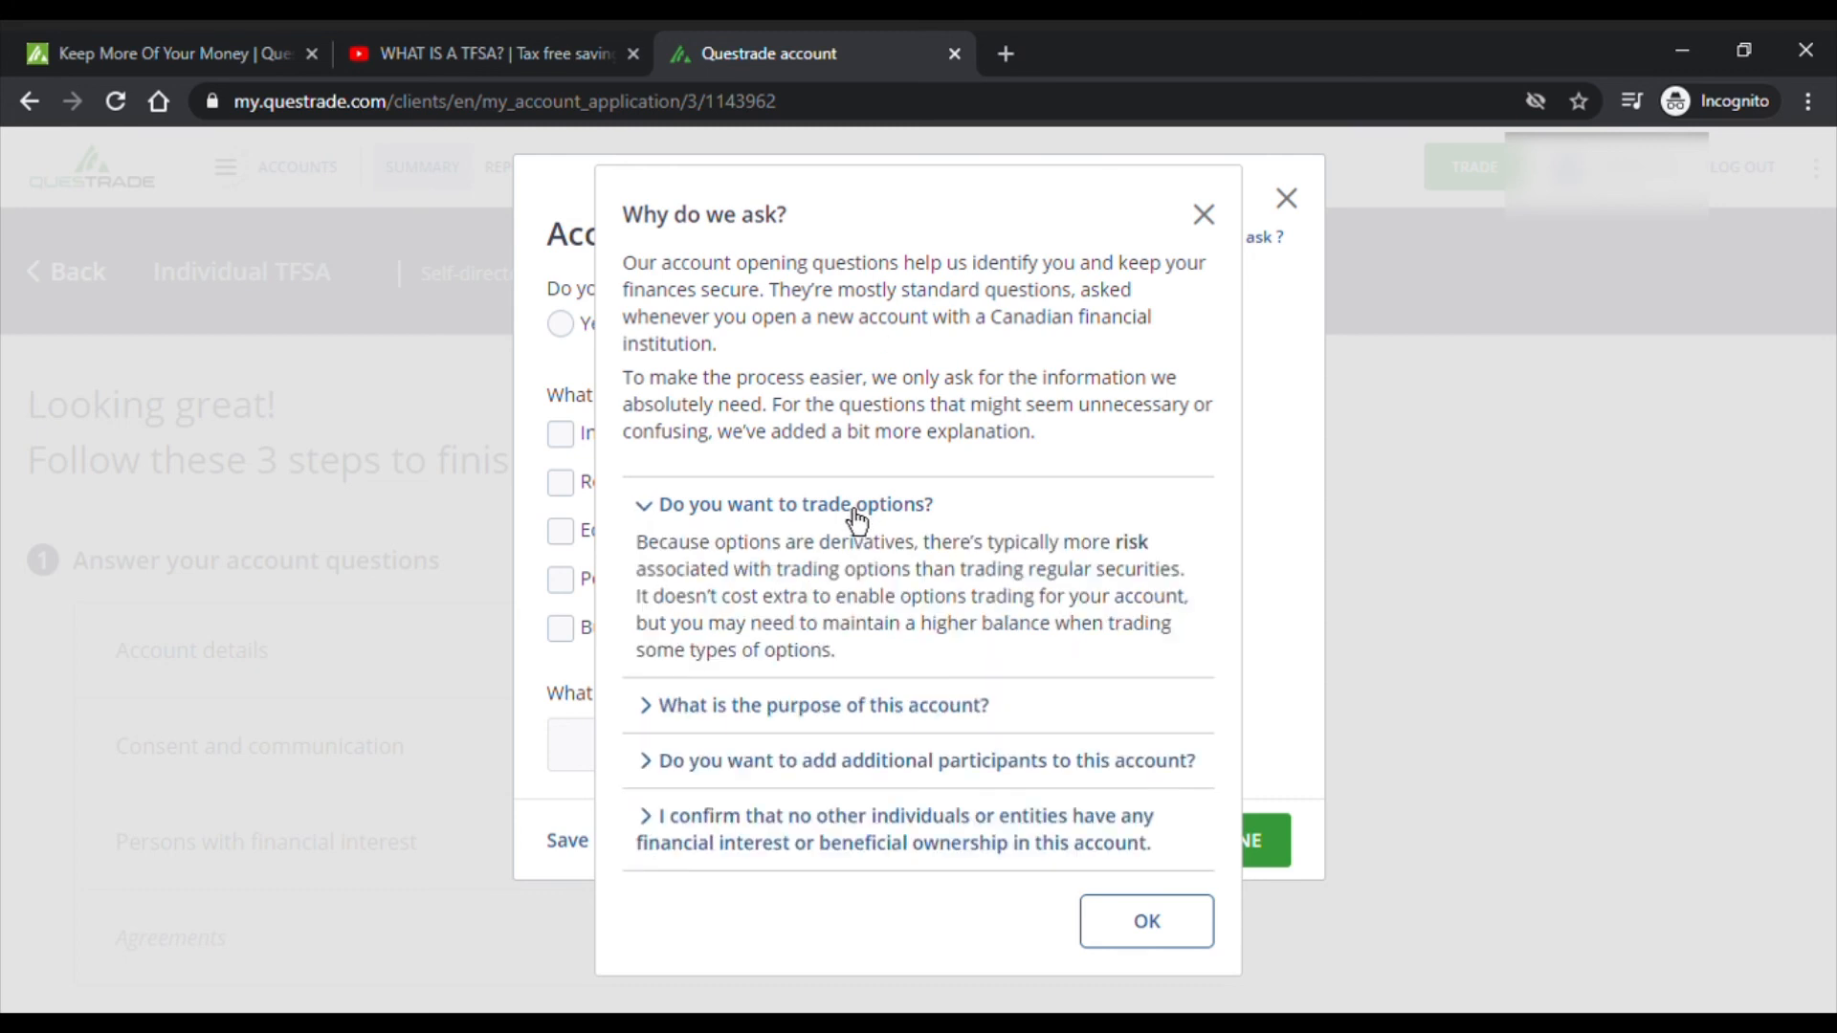
click(856, 516)
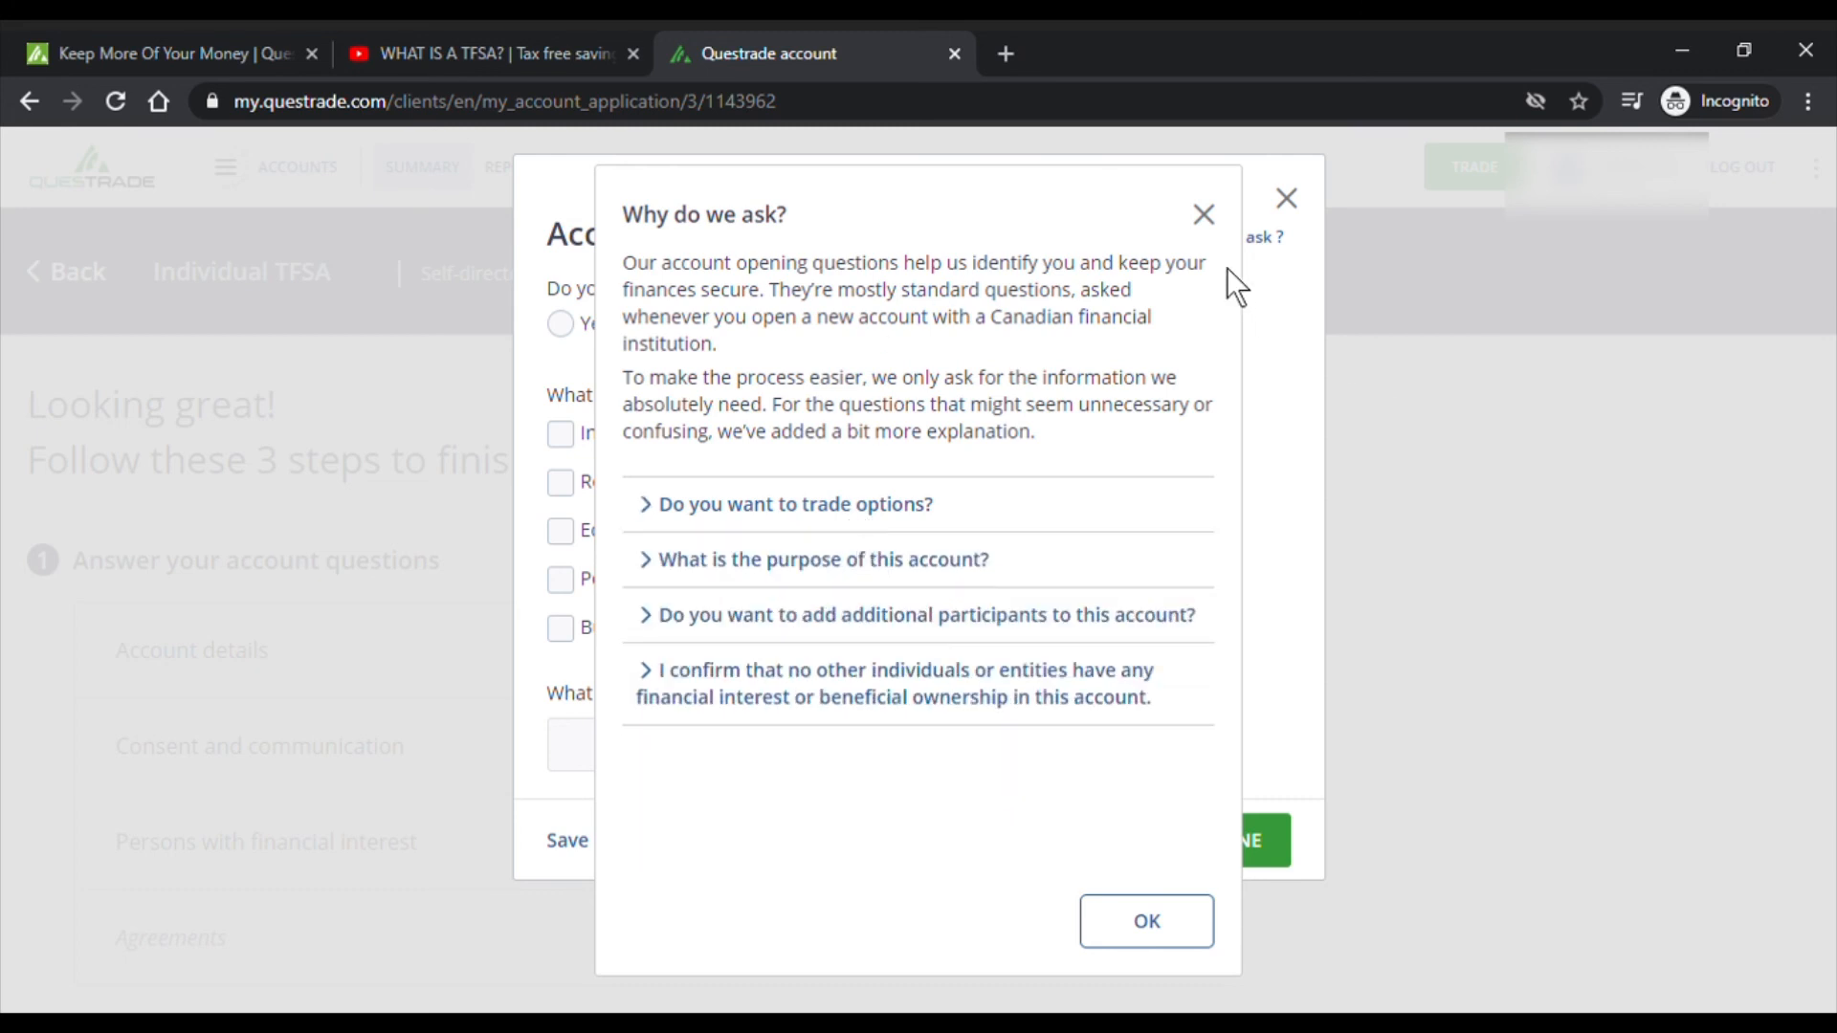
click(1204, 214)
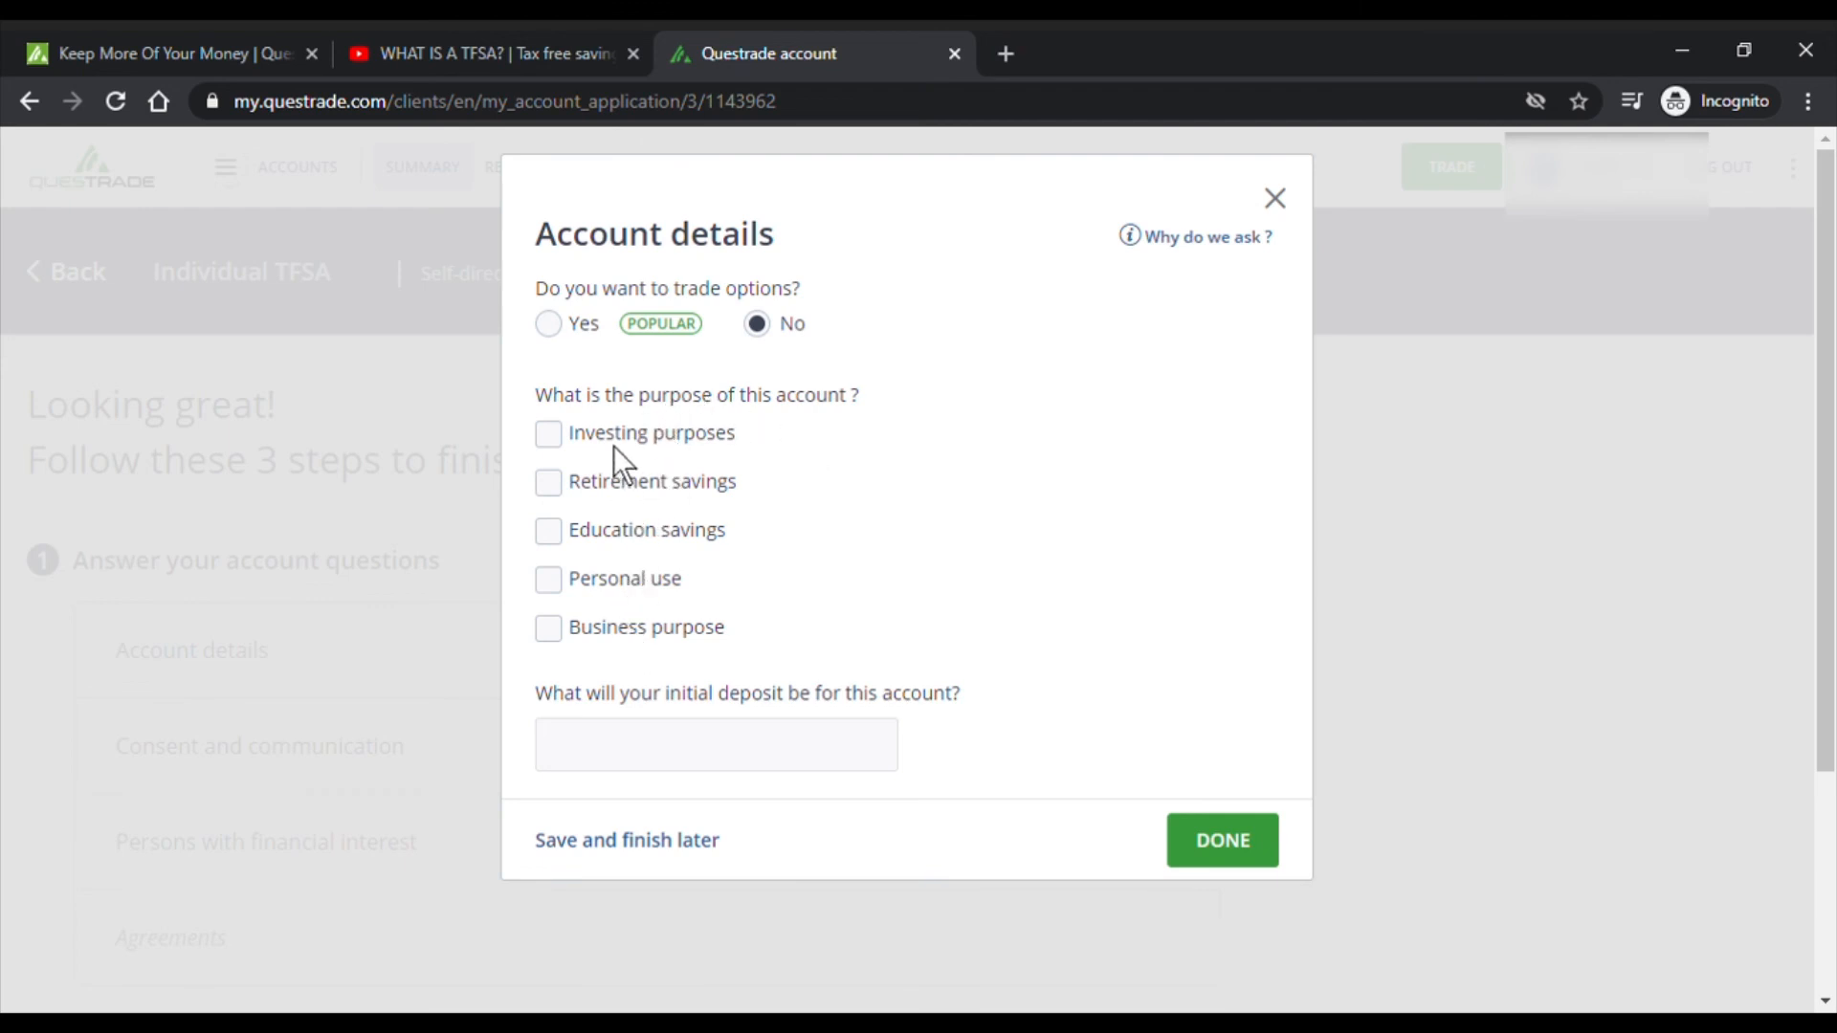
- Choose retirement savings as the purpose, enter a 1000 initial deposit, and submit
click(553, 486)
click(613, 720)
text(1000)
text(0)
key(BackSpace)
click(1230, 846)
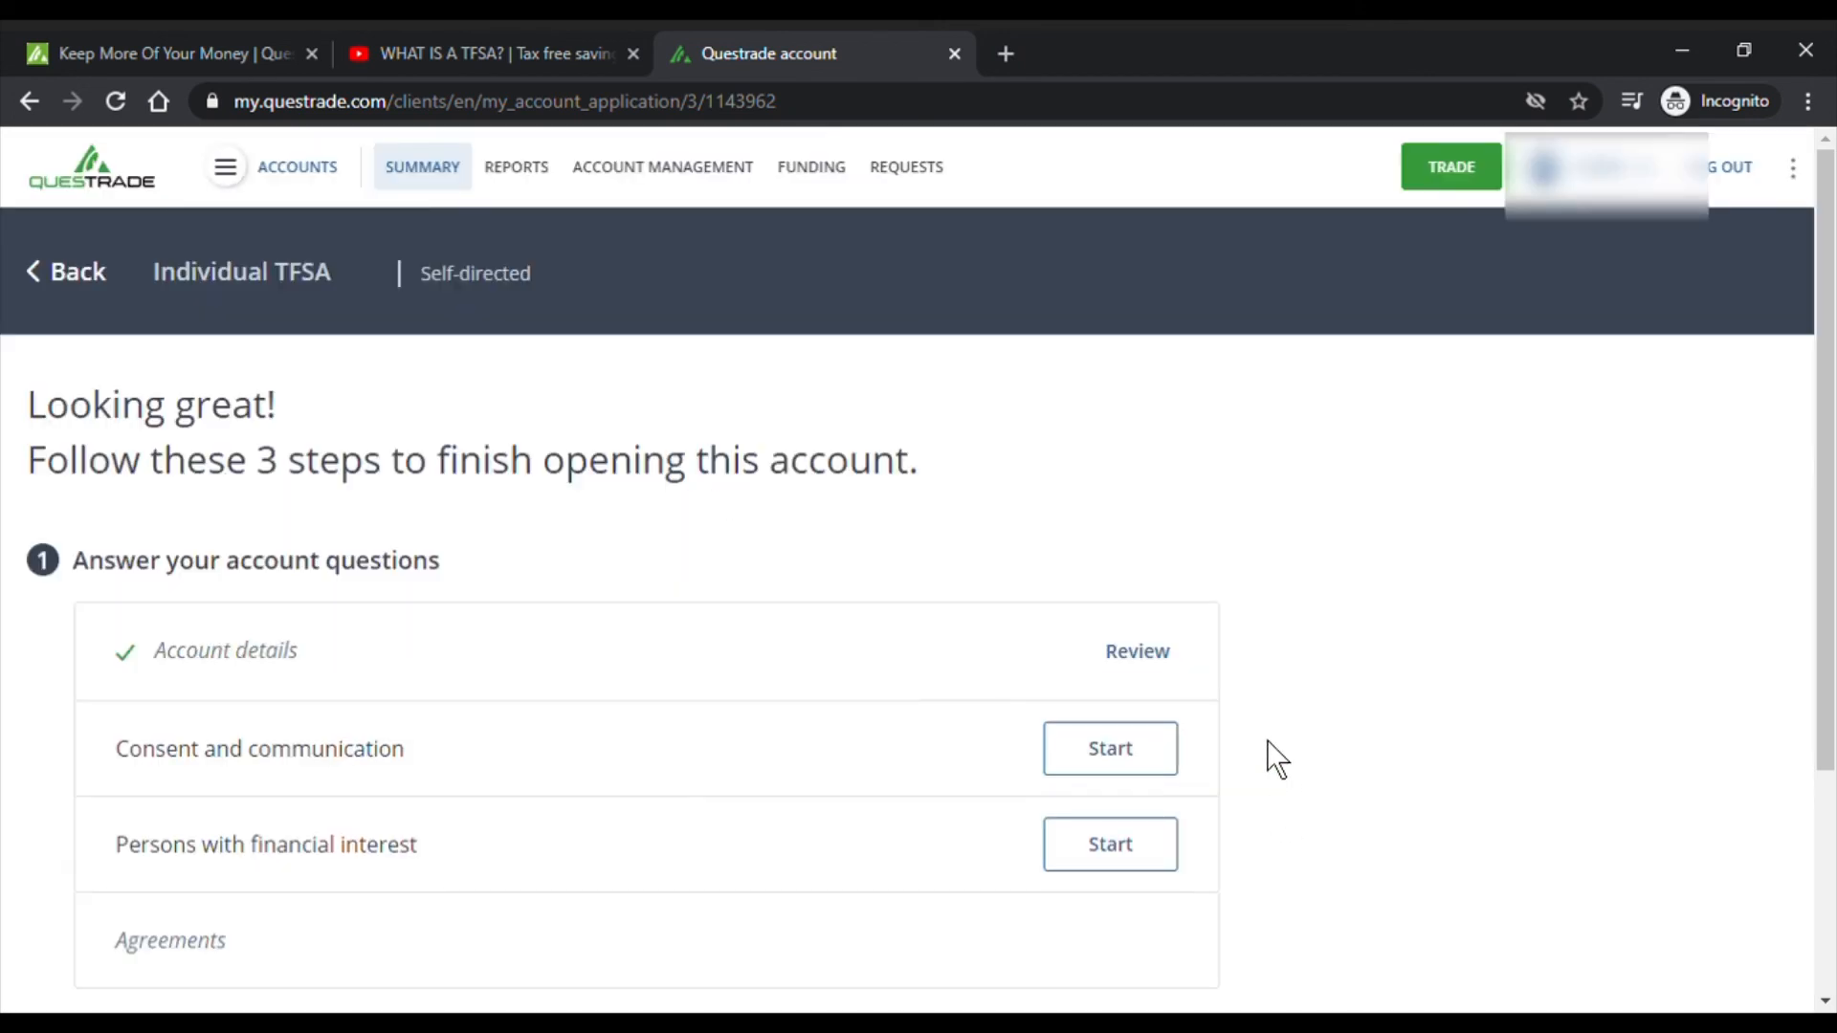
scroll(1206, 679, down, 3)
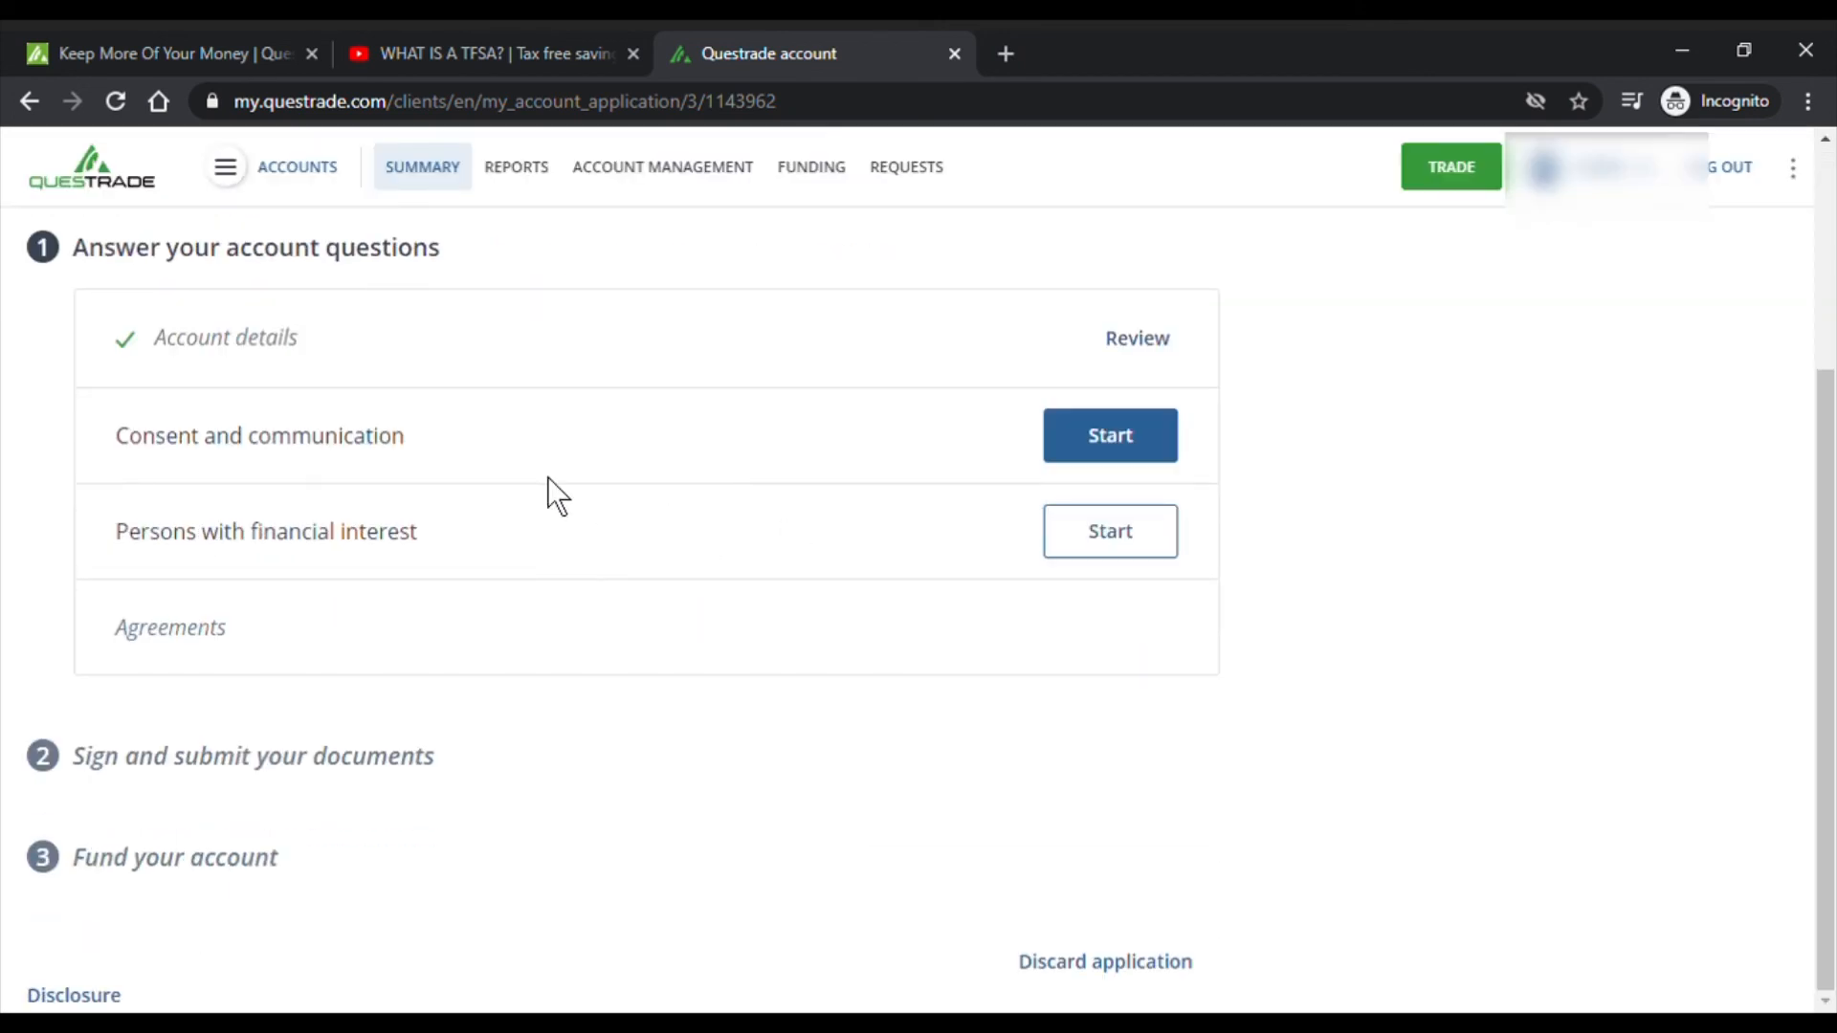
- Start the Consent and communication step and check its 'Why do we ask?' note
click(1128, 459)
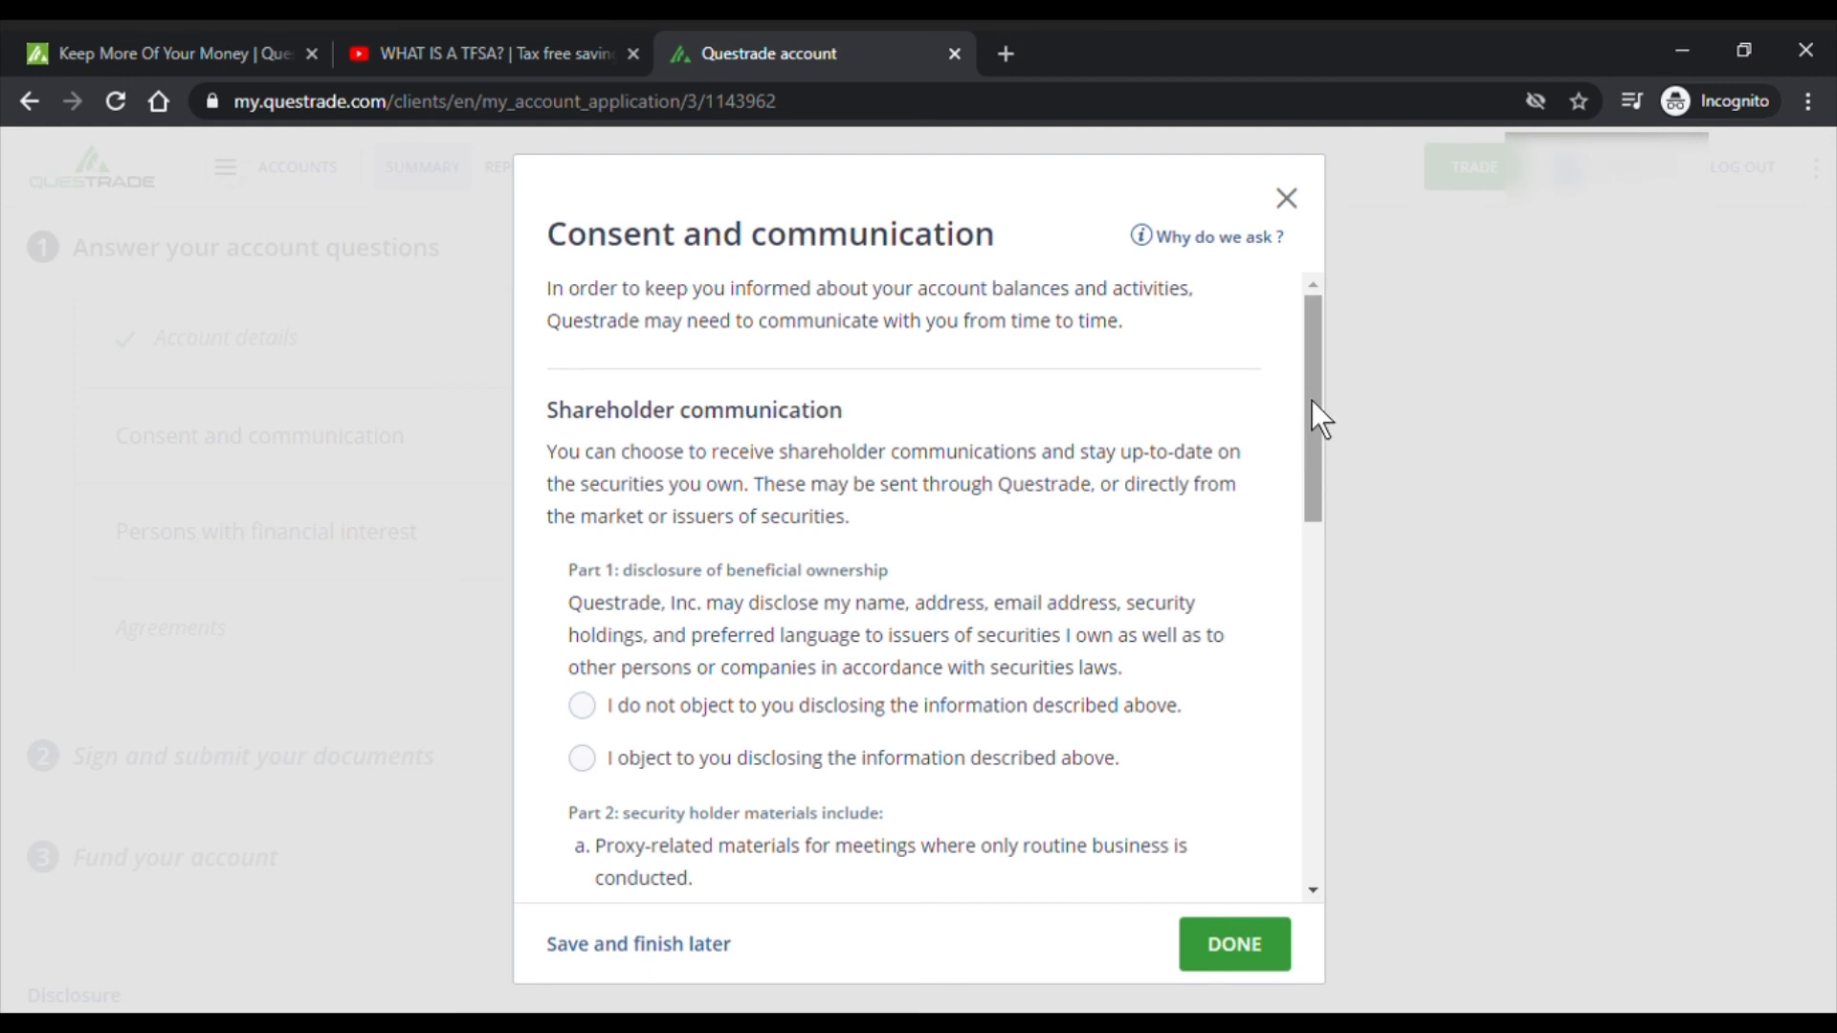
drag(1311, 400, 1308, 371)
click(1236, 239)
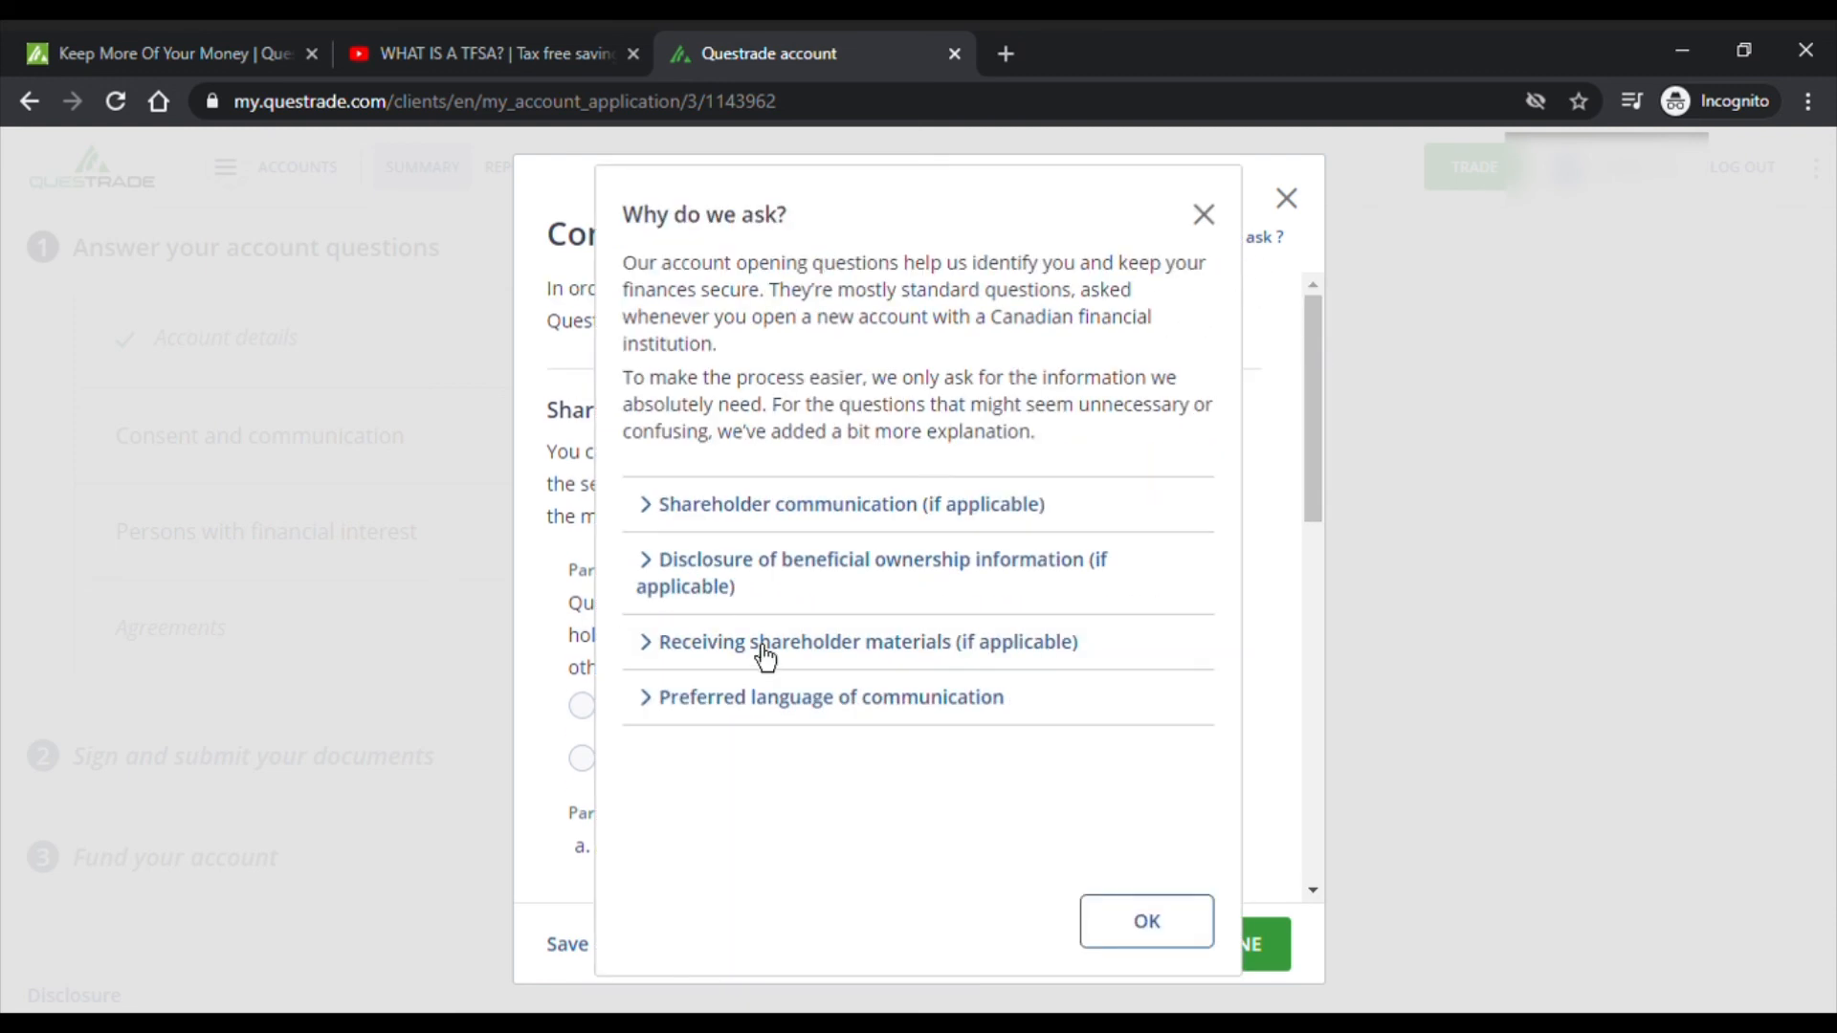
click(1221, 222)
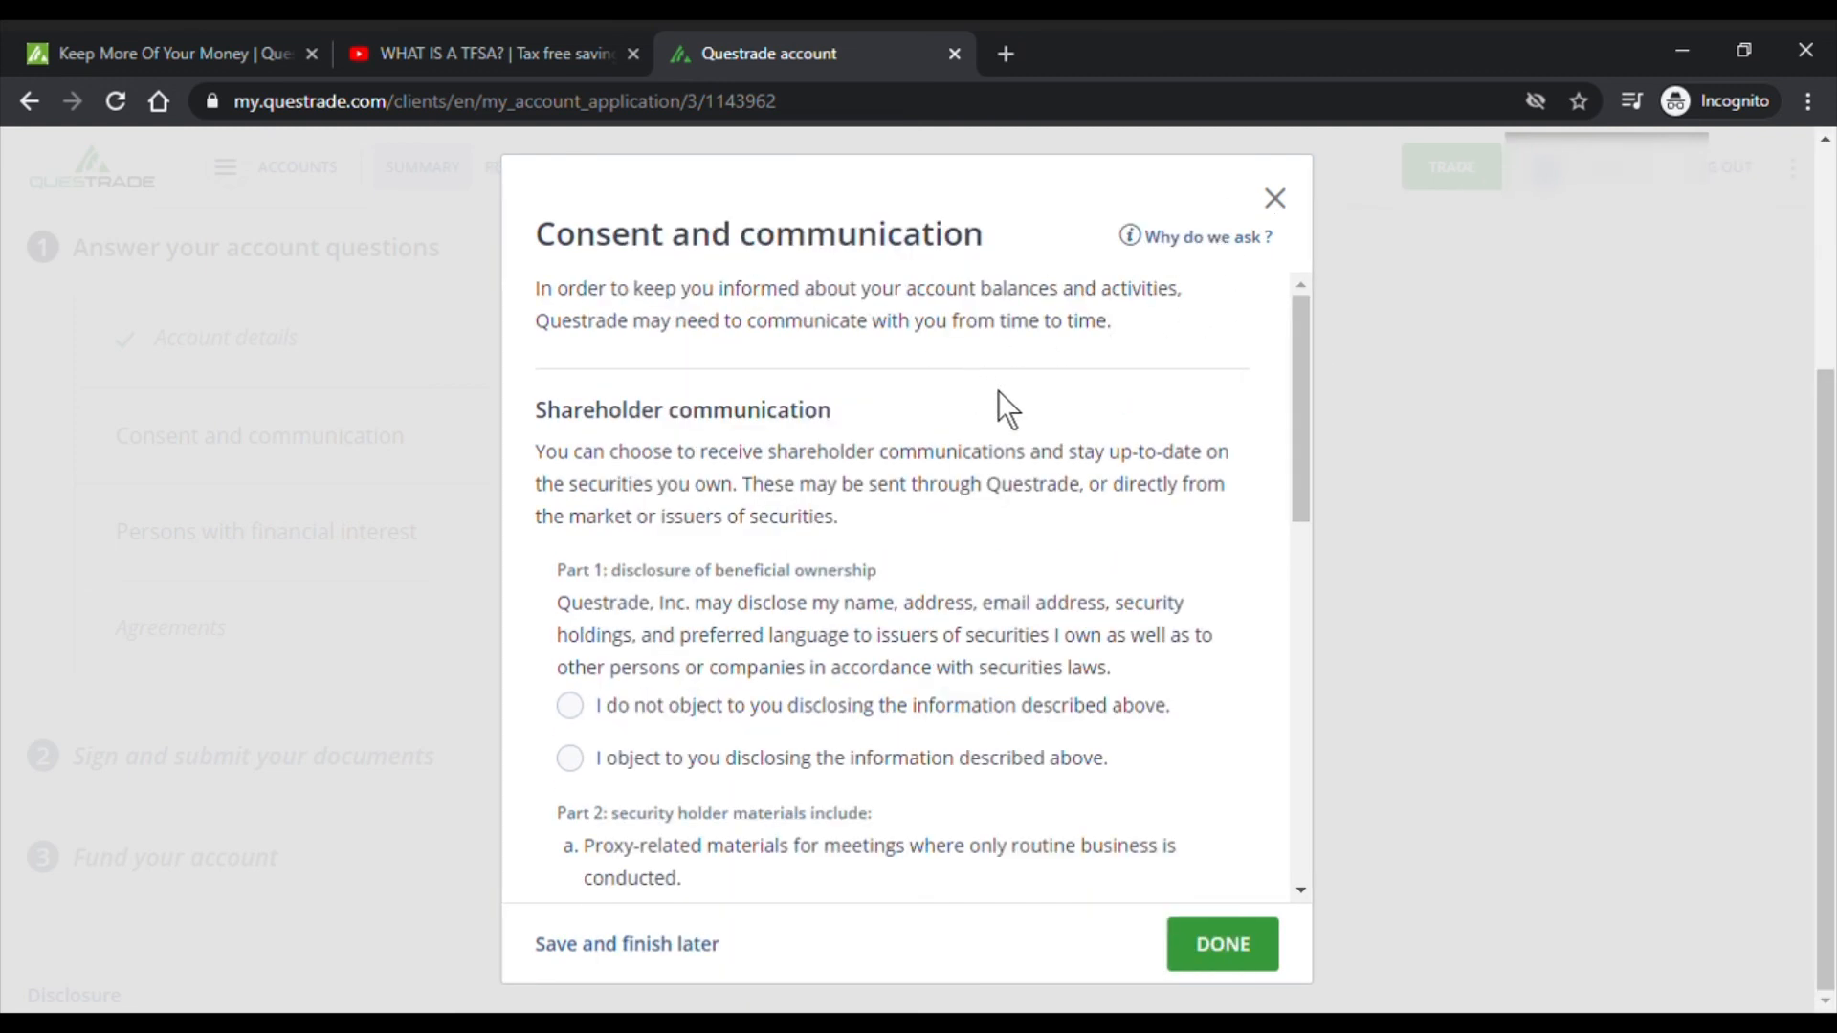
drag(1294, 388, 1293, 433)
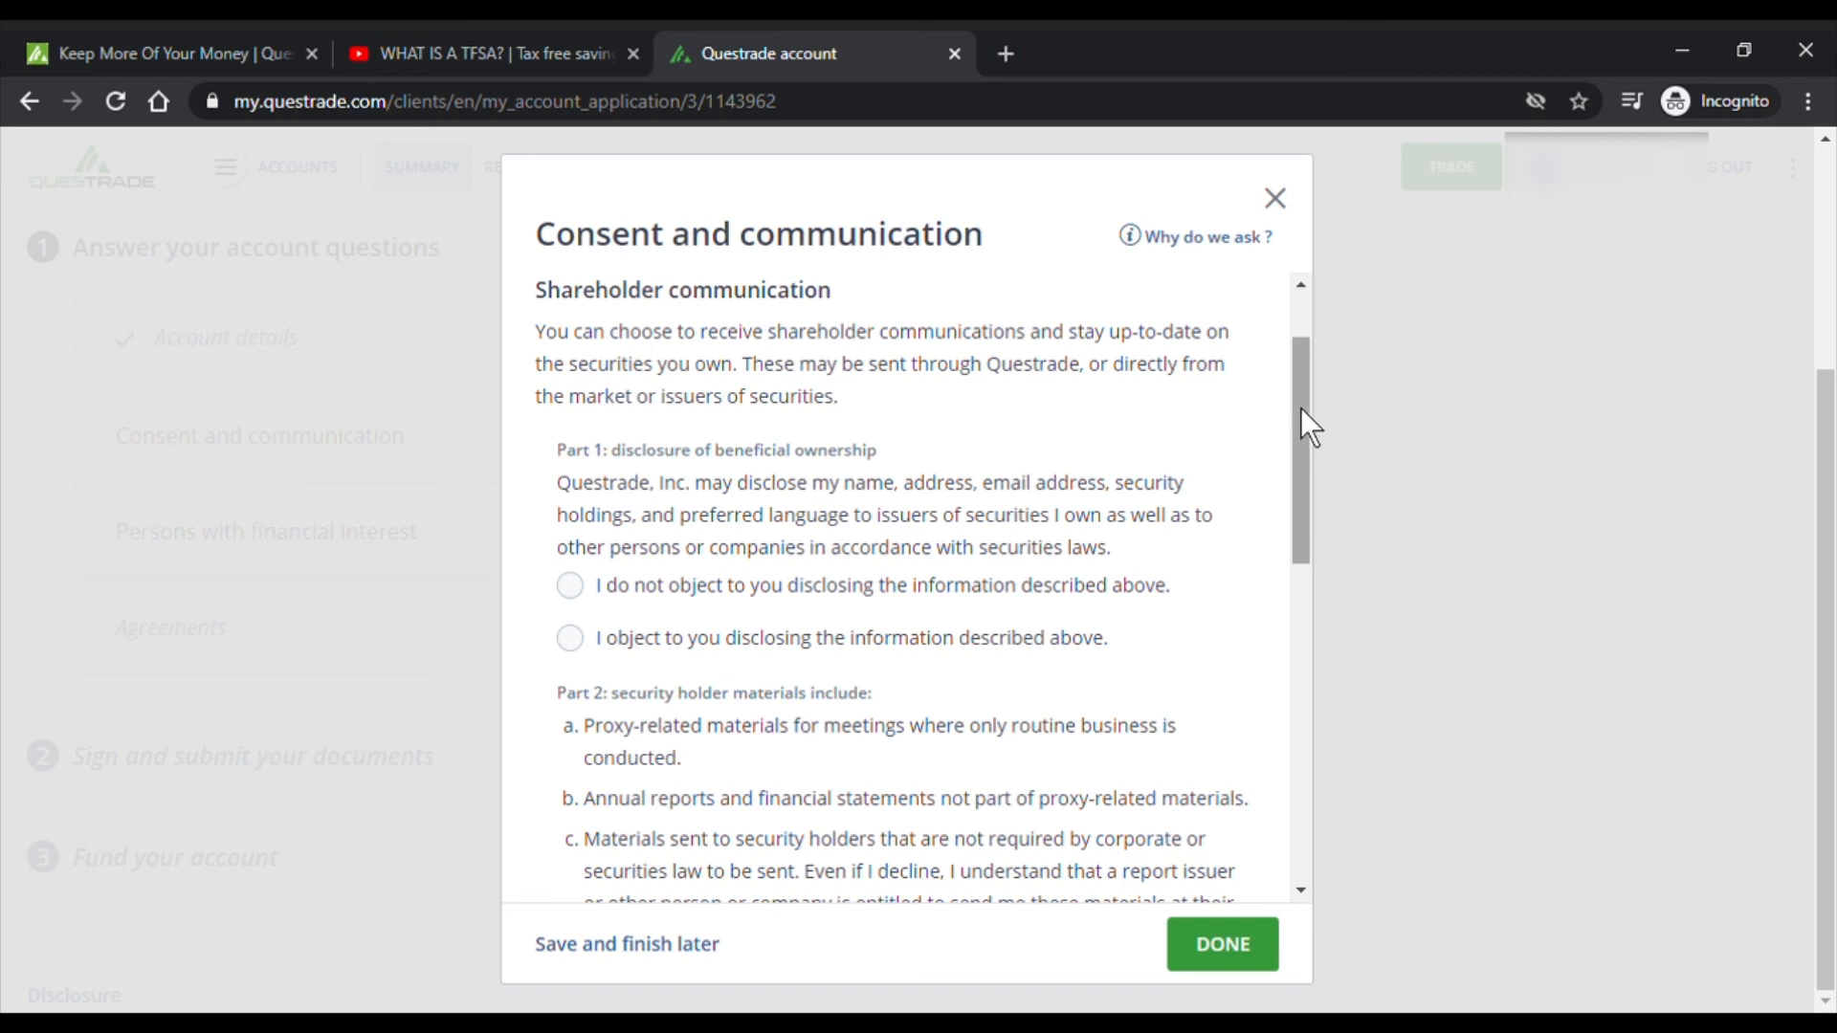
drag(1301, 409, 1294, 457)
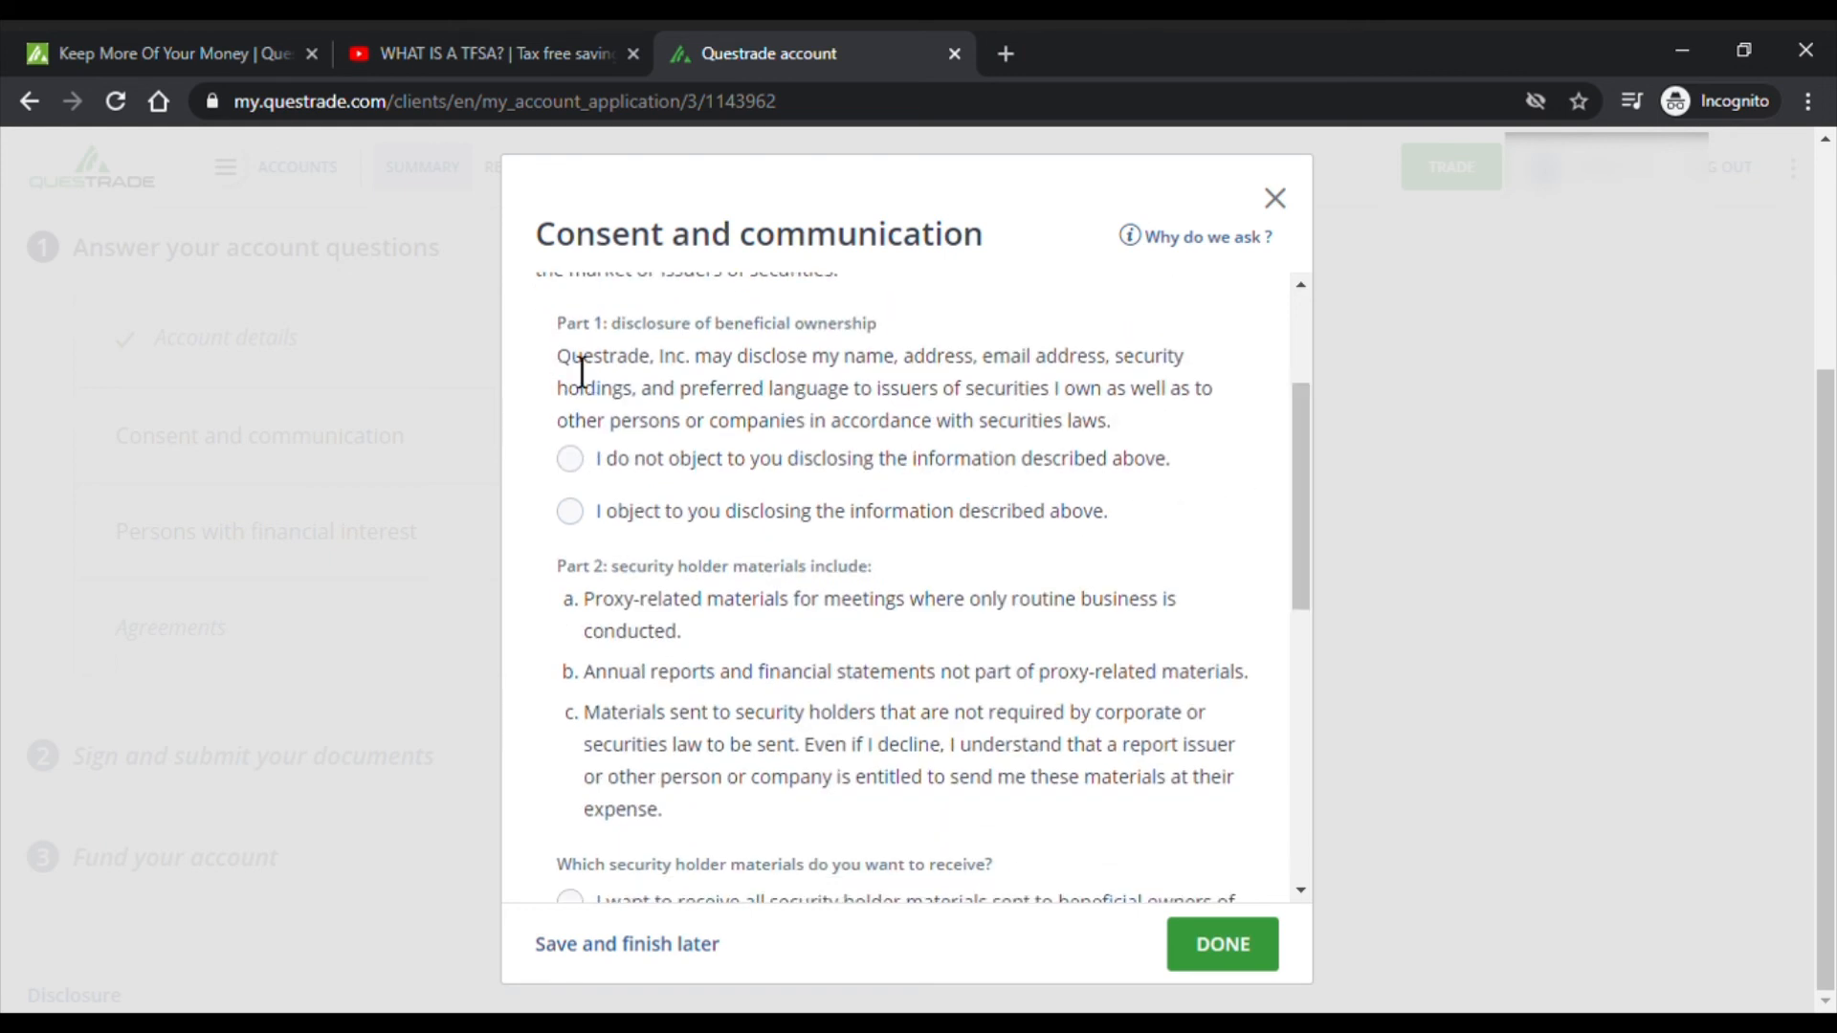
- Read through the Part 1 beneficial ownership disclosure options for security holder materials
drag(559, 359, 1194, 432)
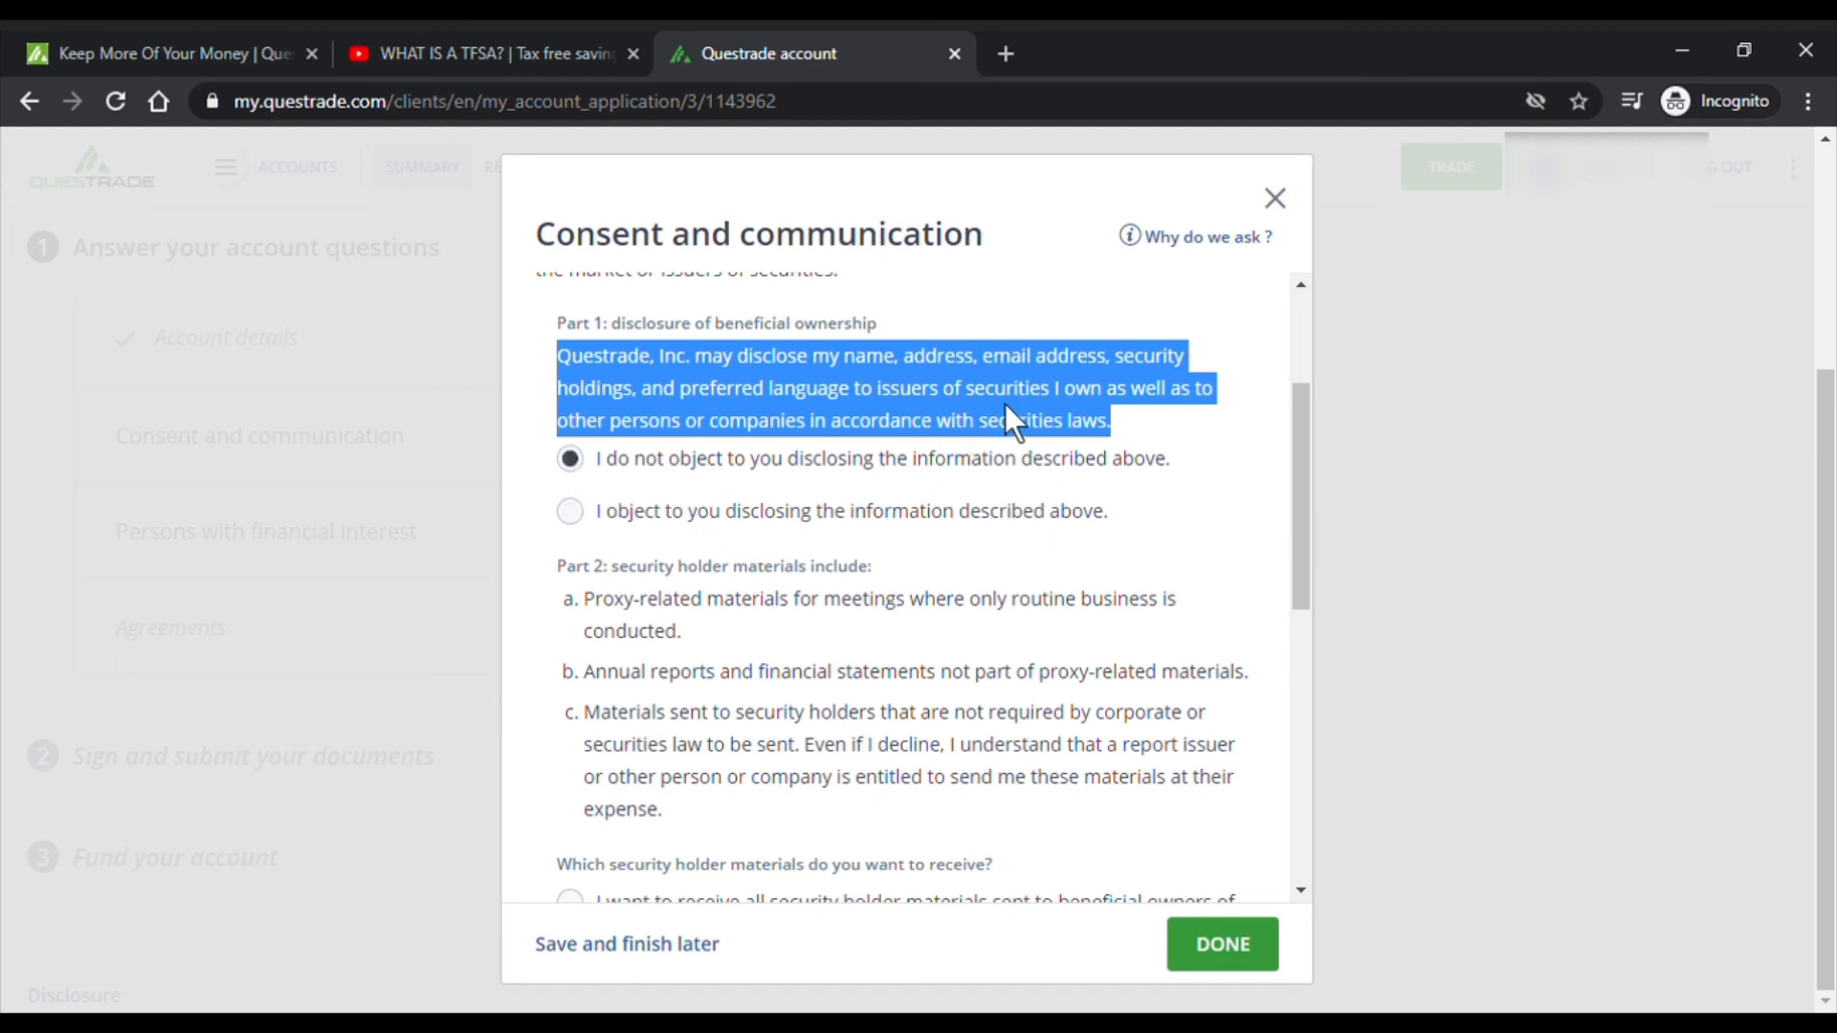
drag(1299, 440, 1298, 522)
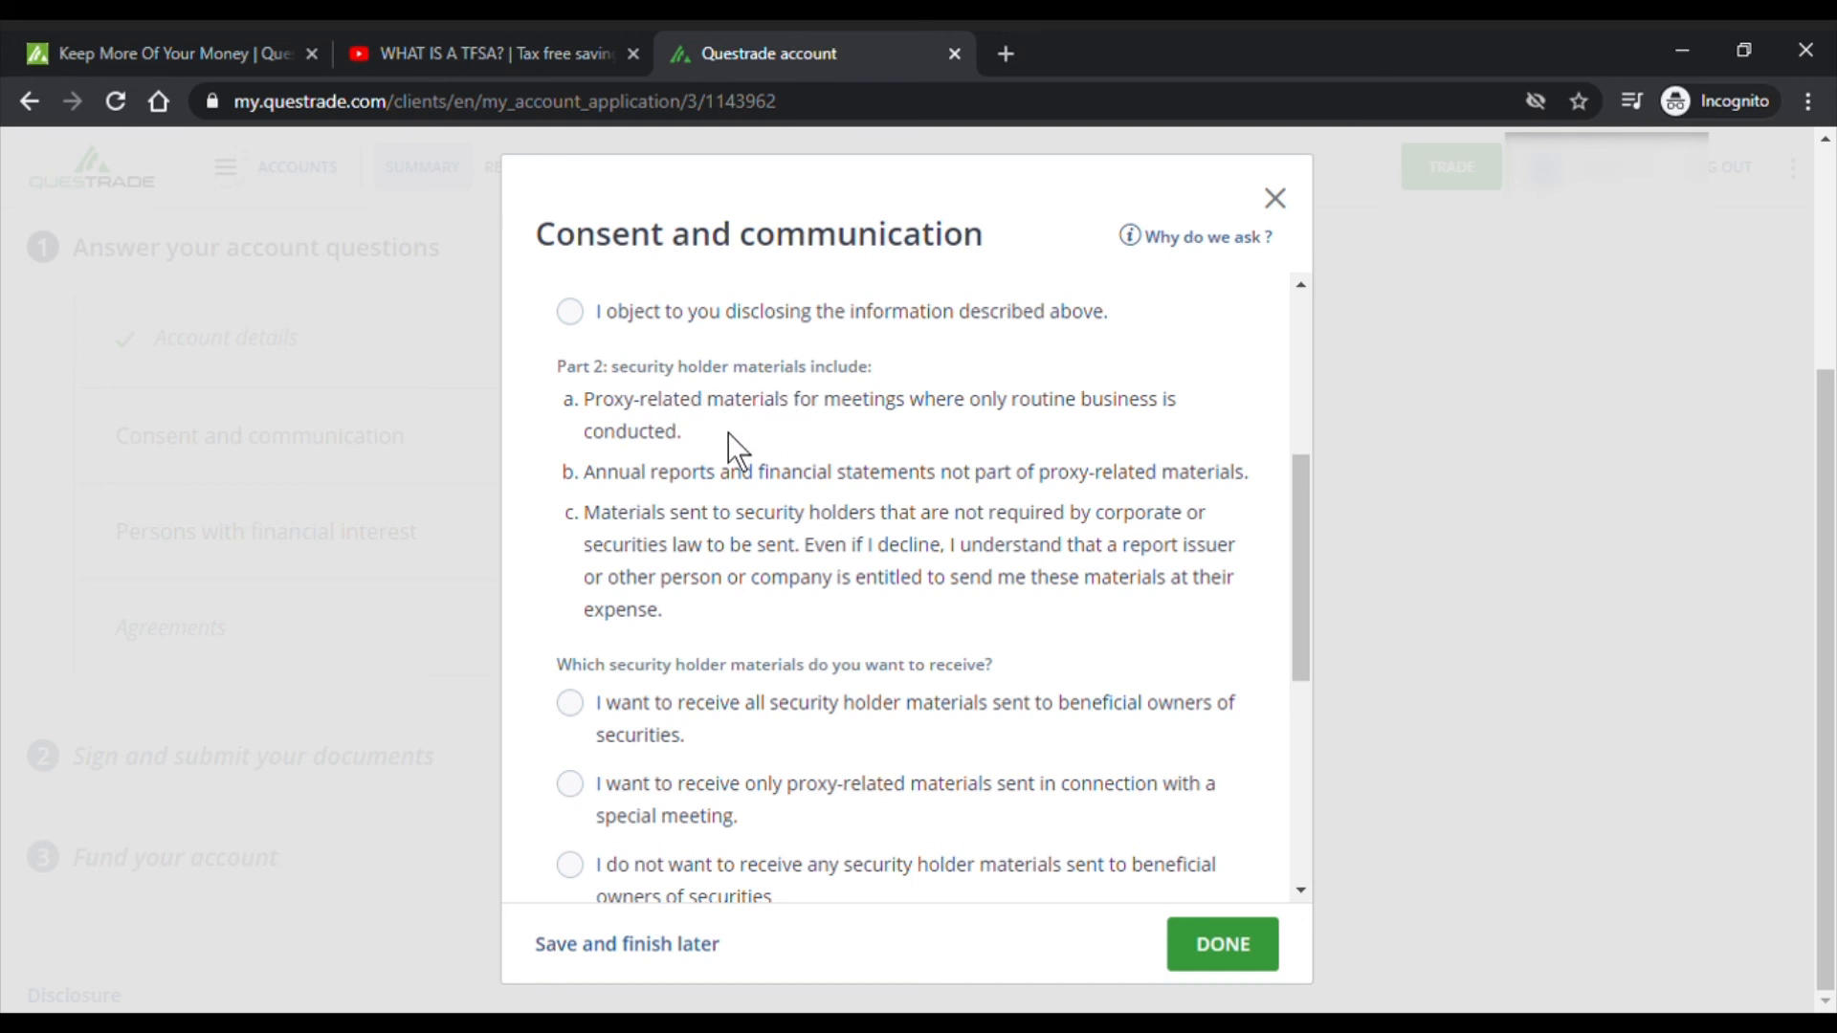
drag(631, 483, 1307, 473)
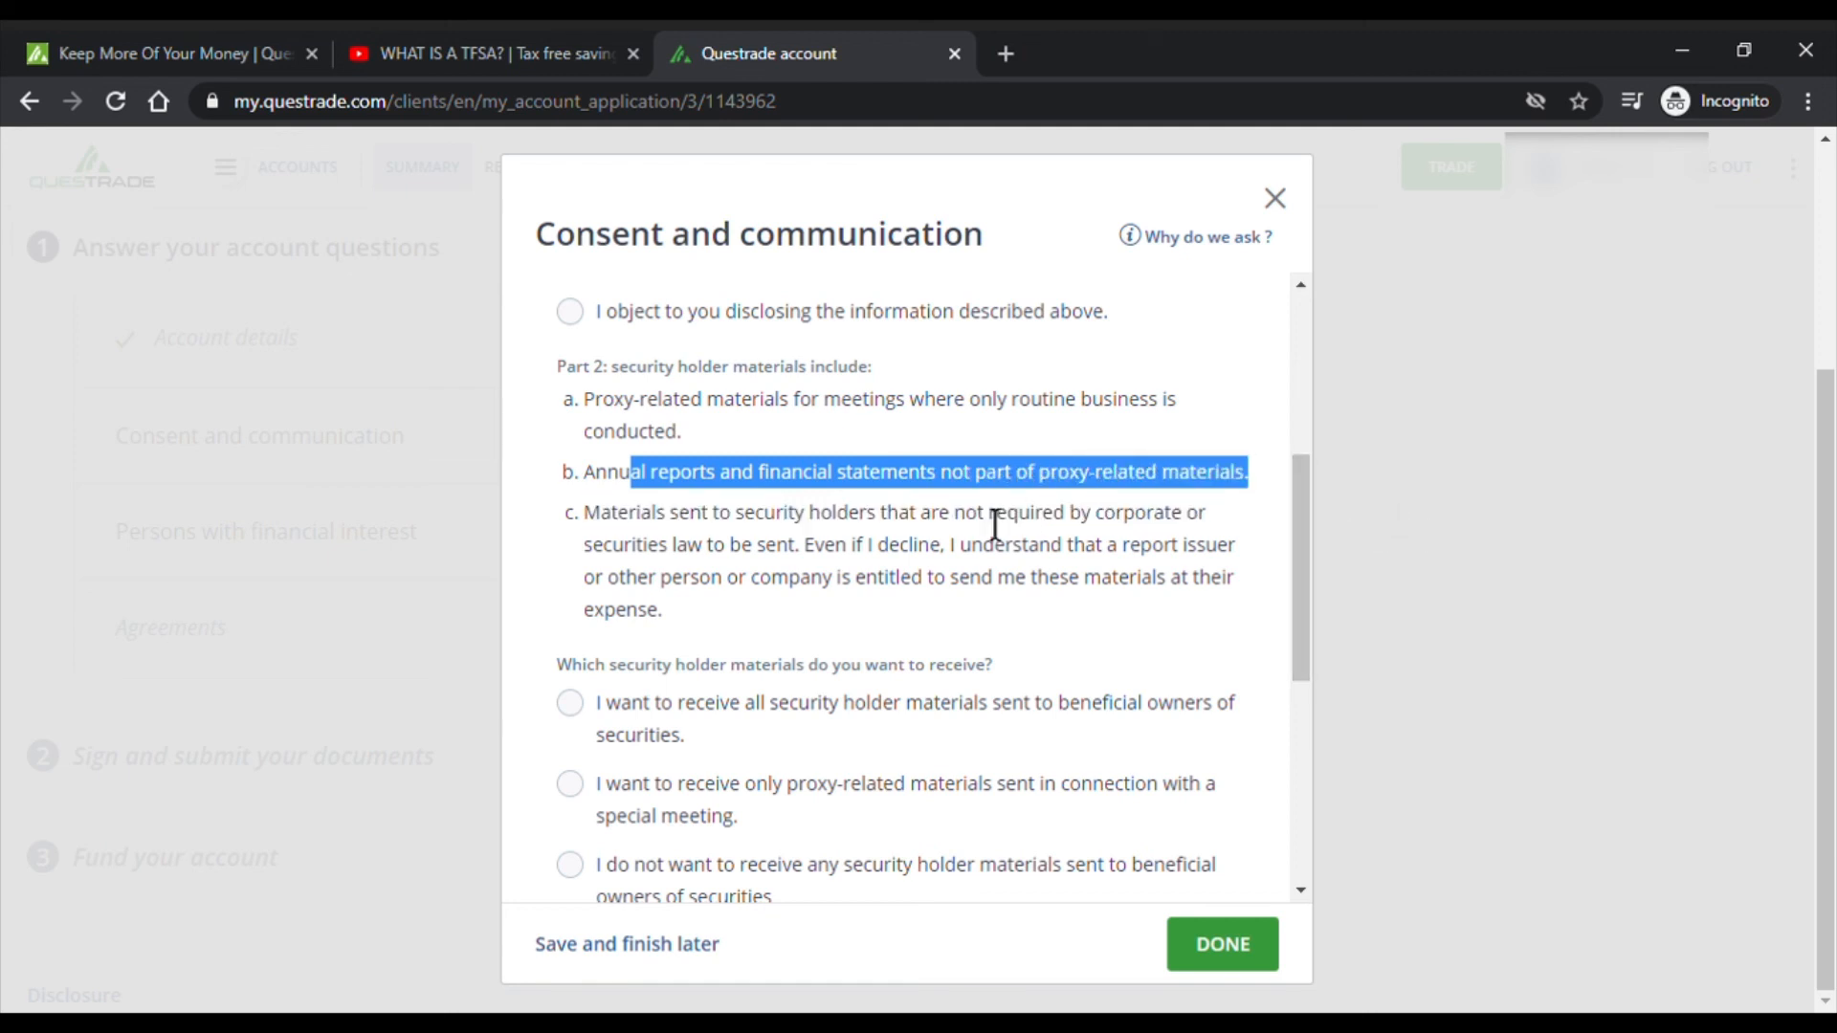
click(705, 533)
drag(680, 531, 1006, 524)
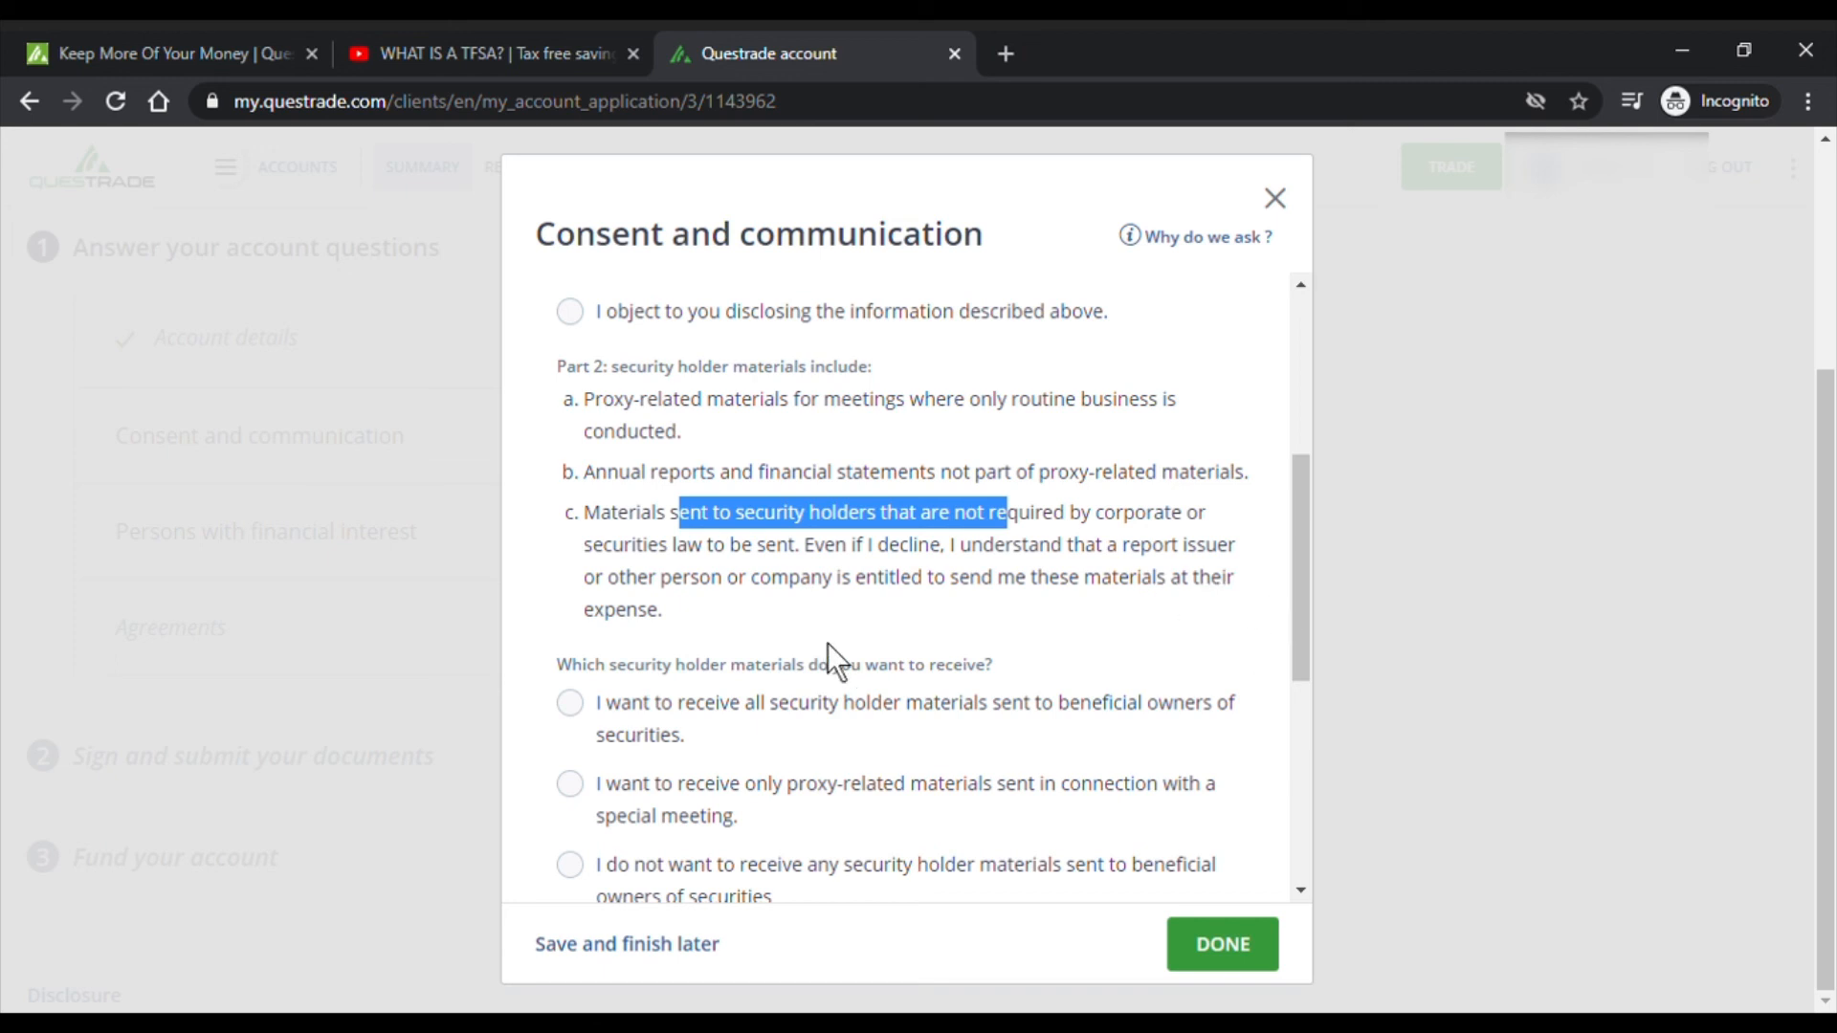
drag(1294, 521, 1298, 631)
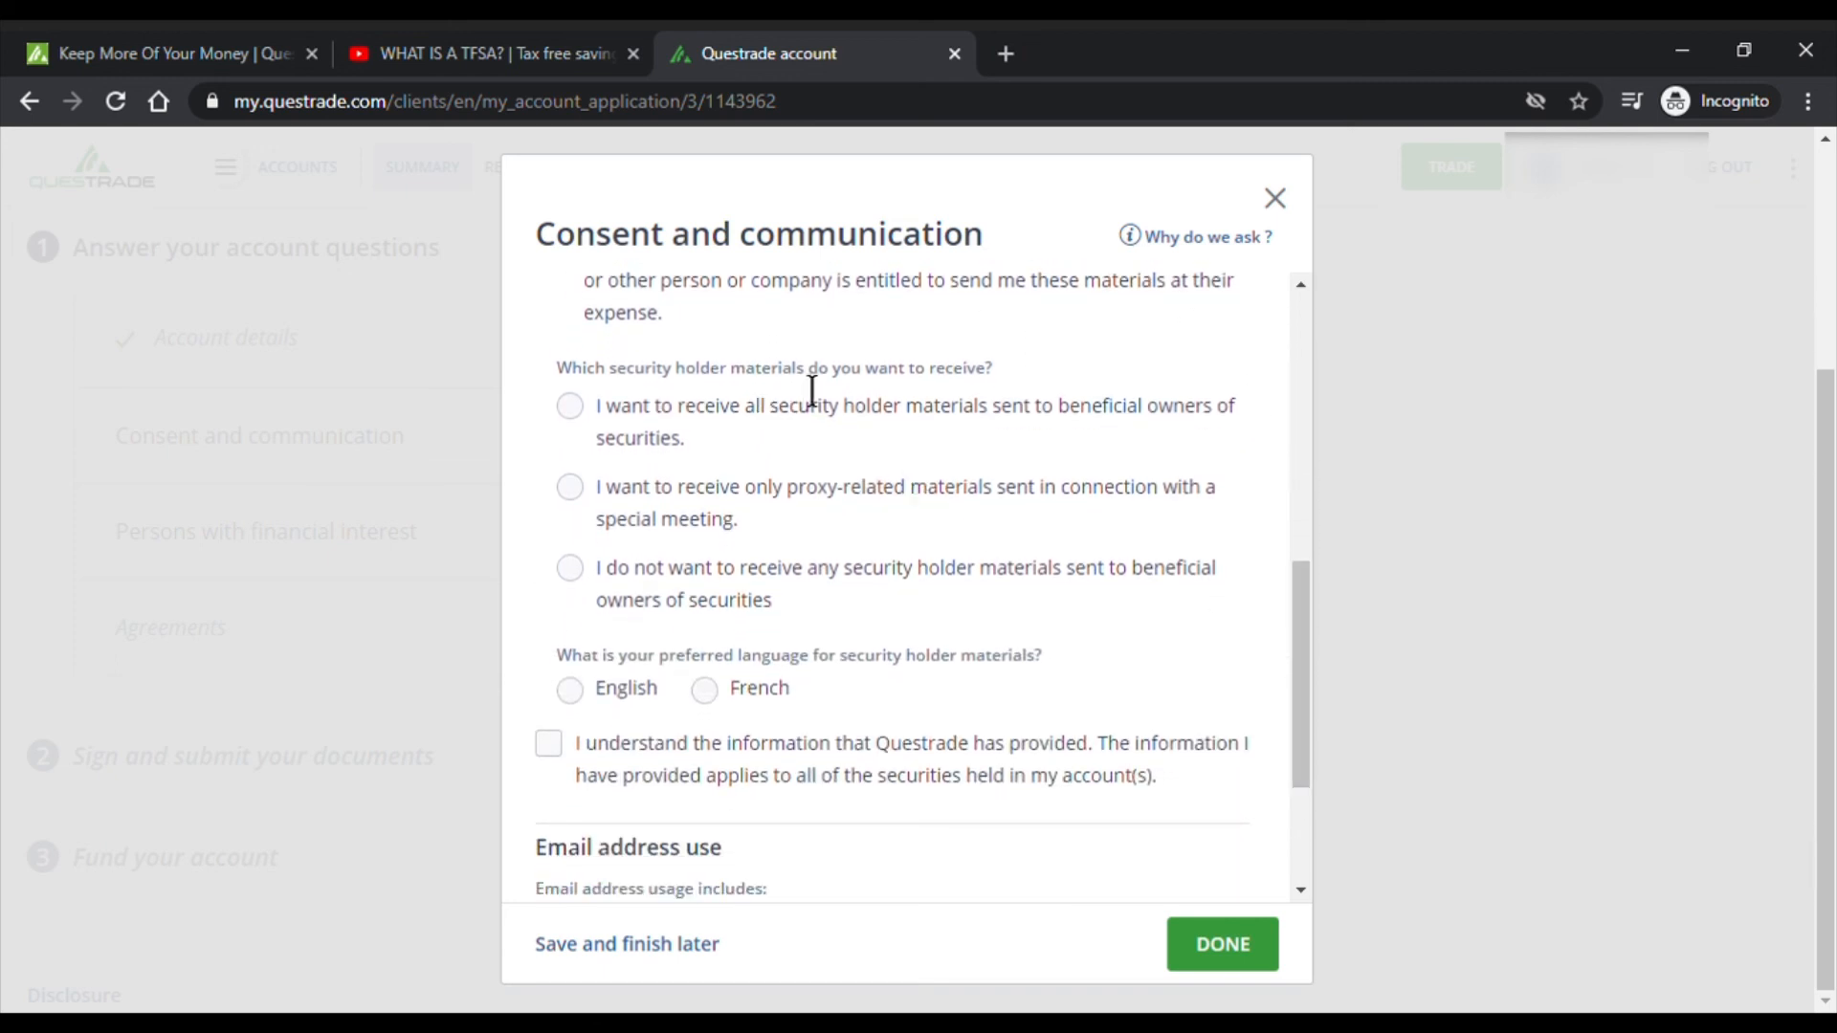
- Choose to receive only proxy-related security holder materials
click(570, 490)
click(717, 419)
click(816, 568)
click(710, 489)
click(727, 588)
click(710, 507)
- Accept the understanding statement and e-mail use consent, then mark Consent and communication done
scroll(790, 541, down, 3)
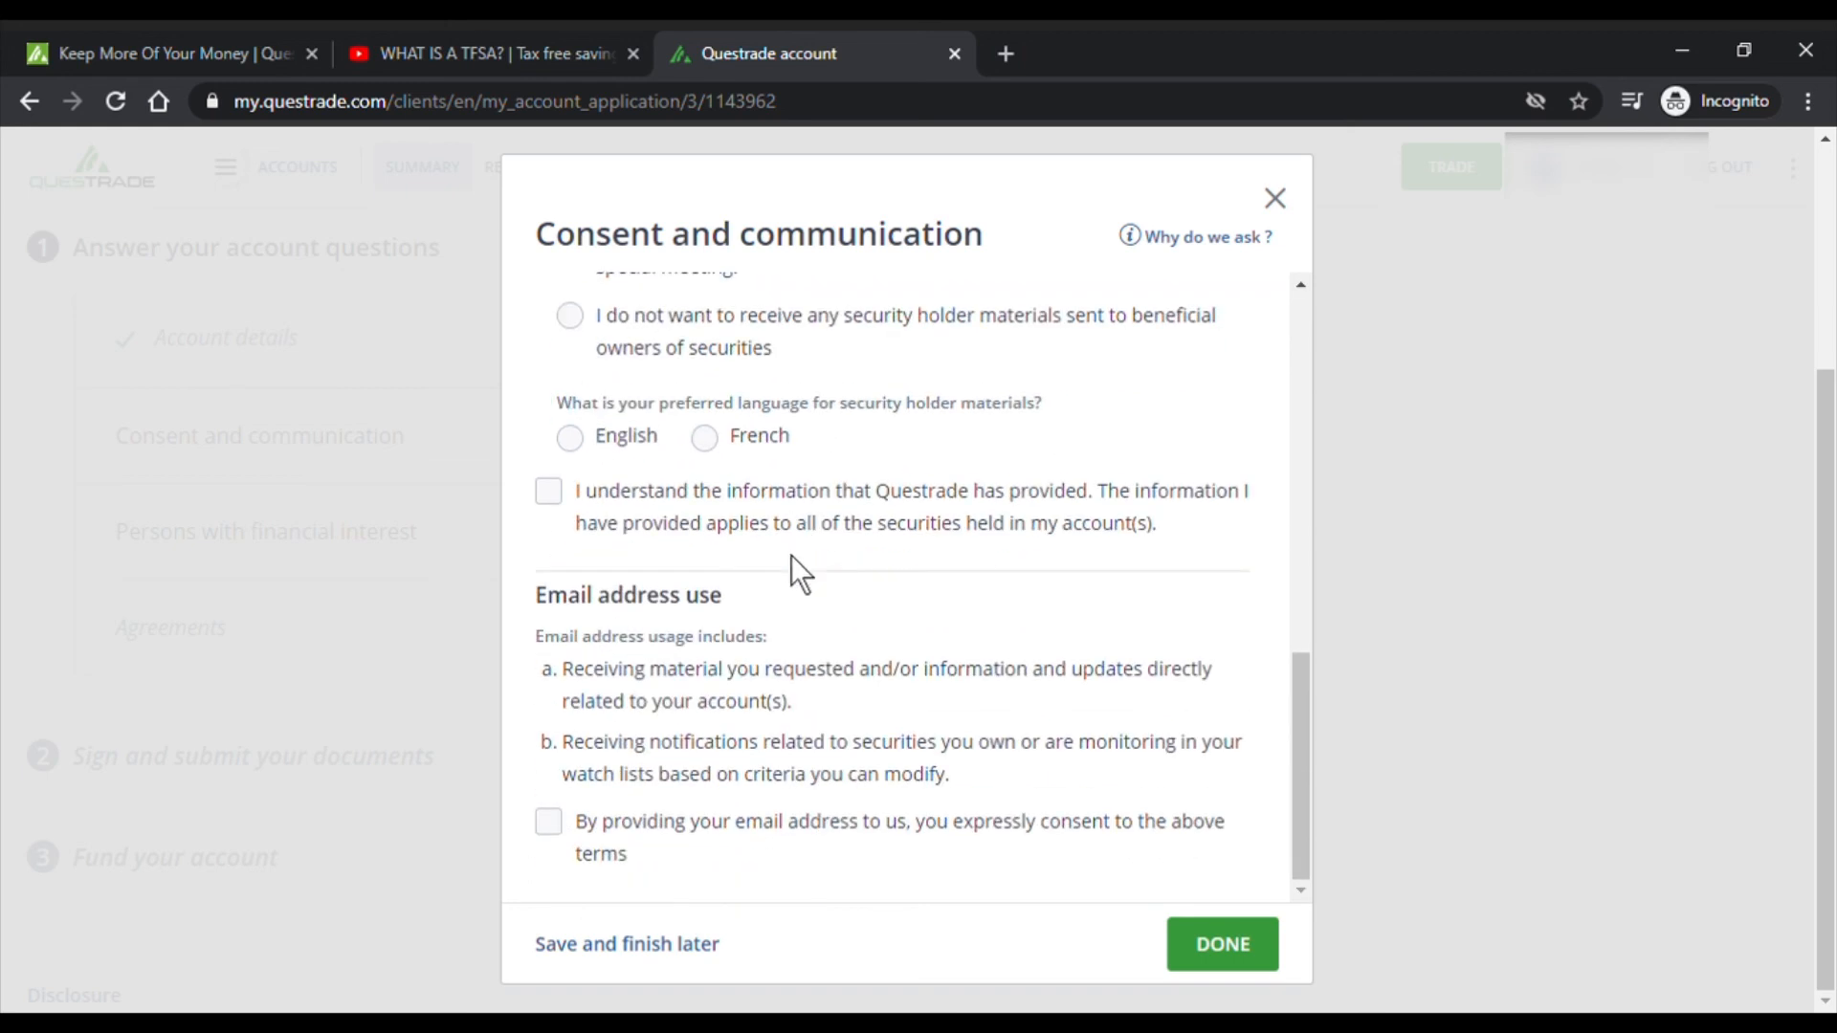
scroll(790, 554, up, 4)
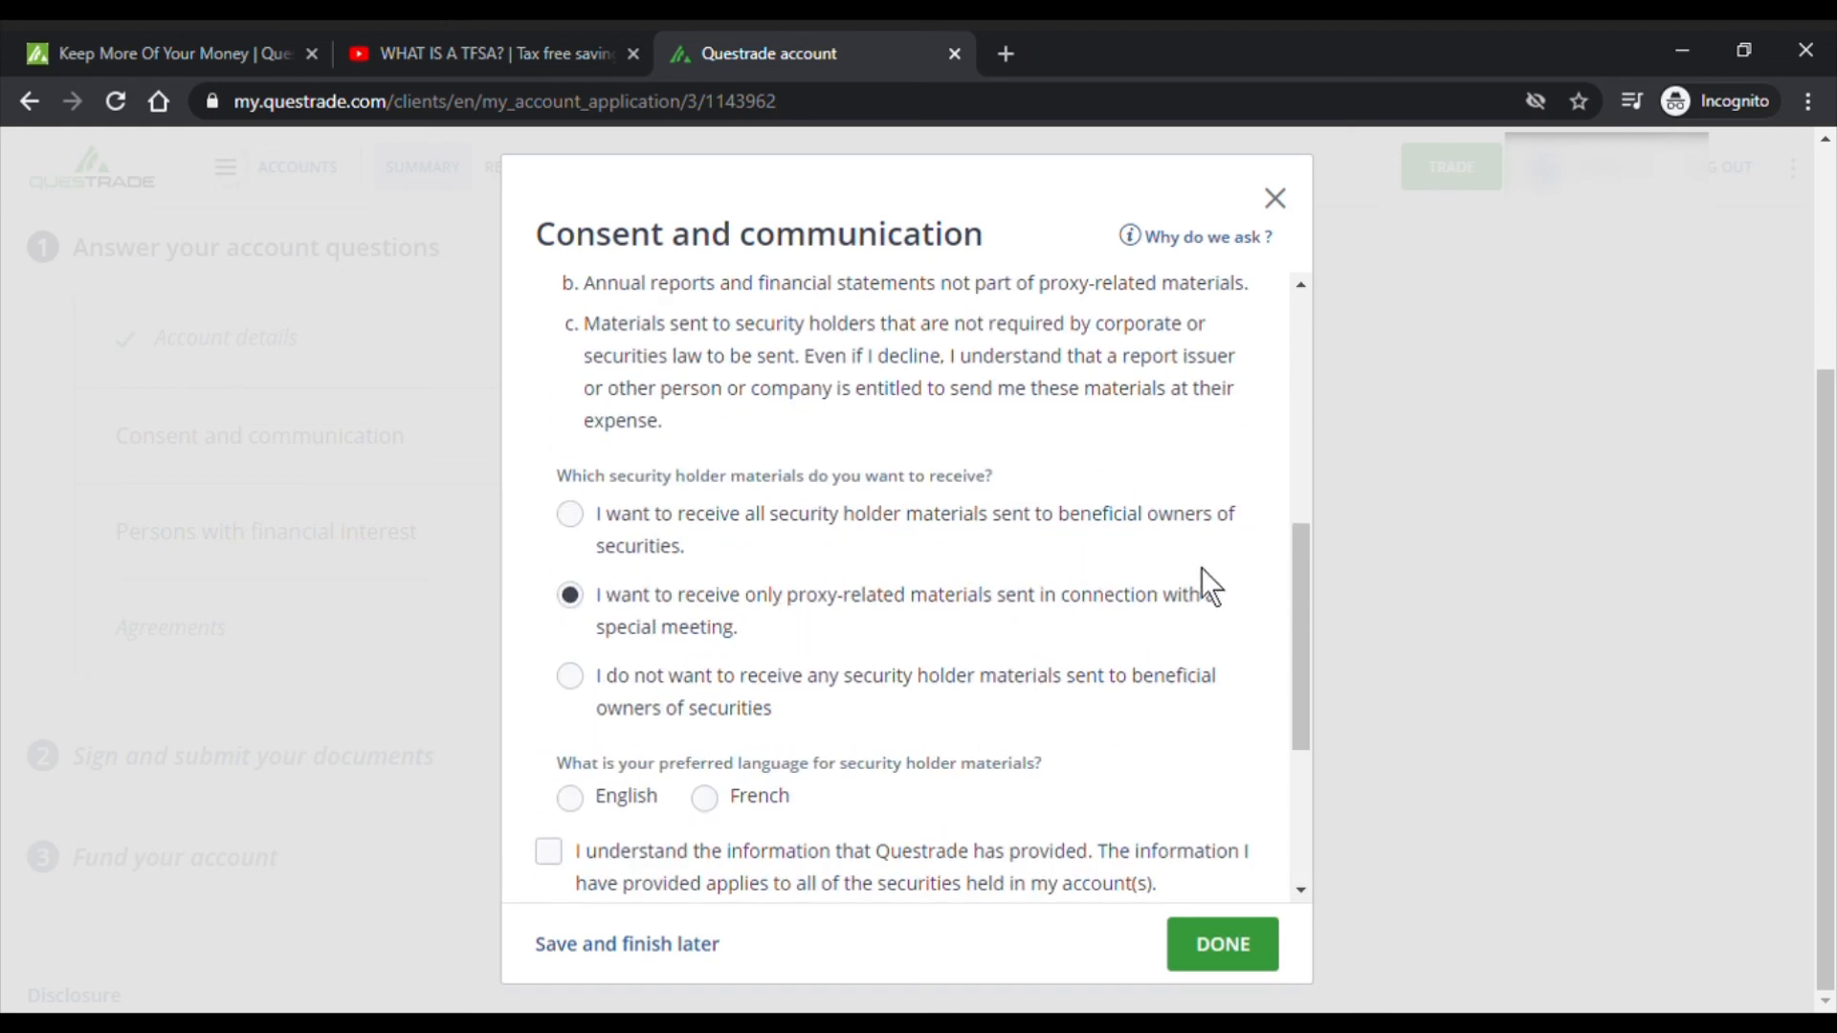
scroll(1202, 579, down, 4)
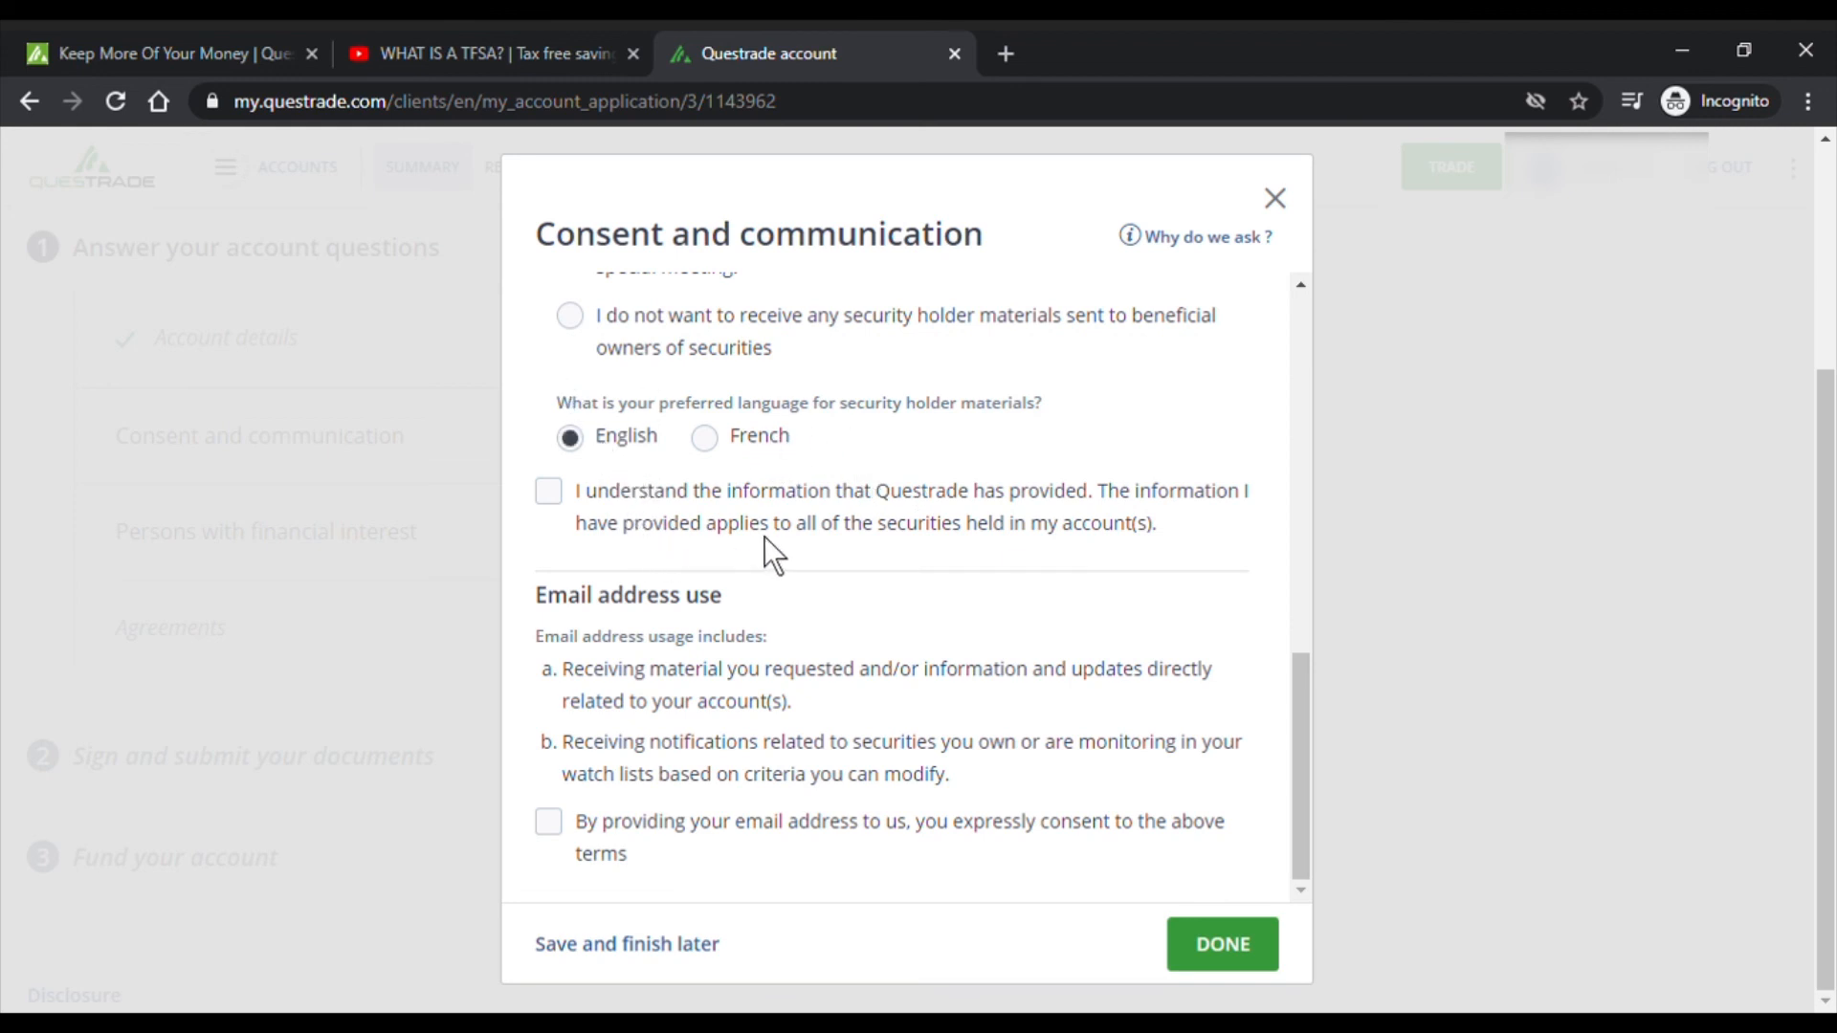
drag(594, 502, 693, 542)
drag(831, 528, 917, 537)
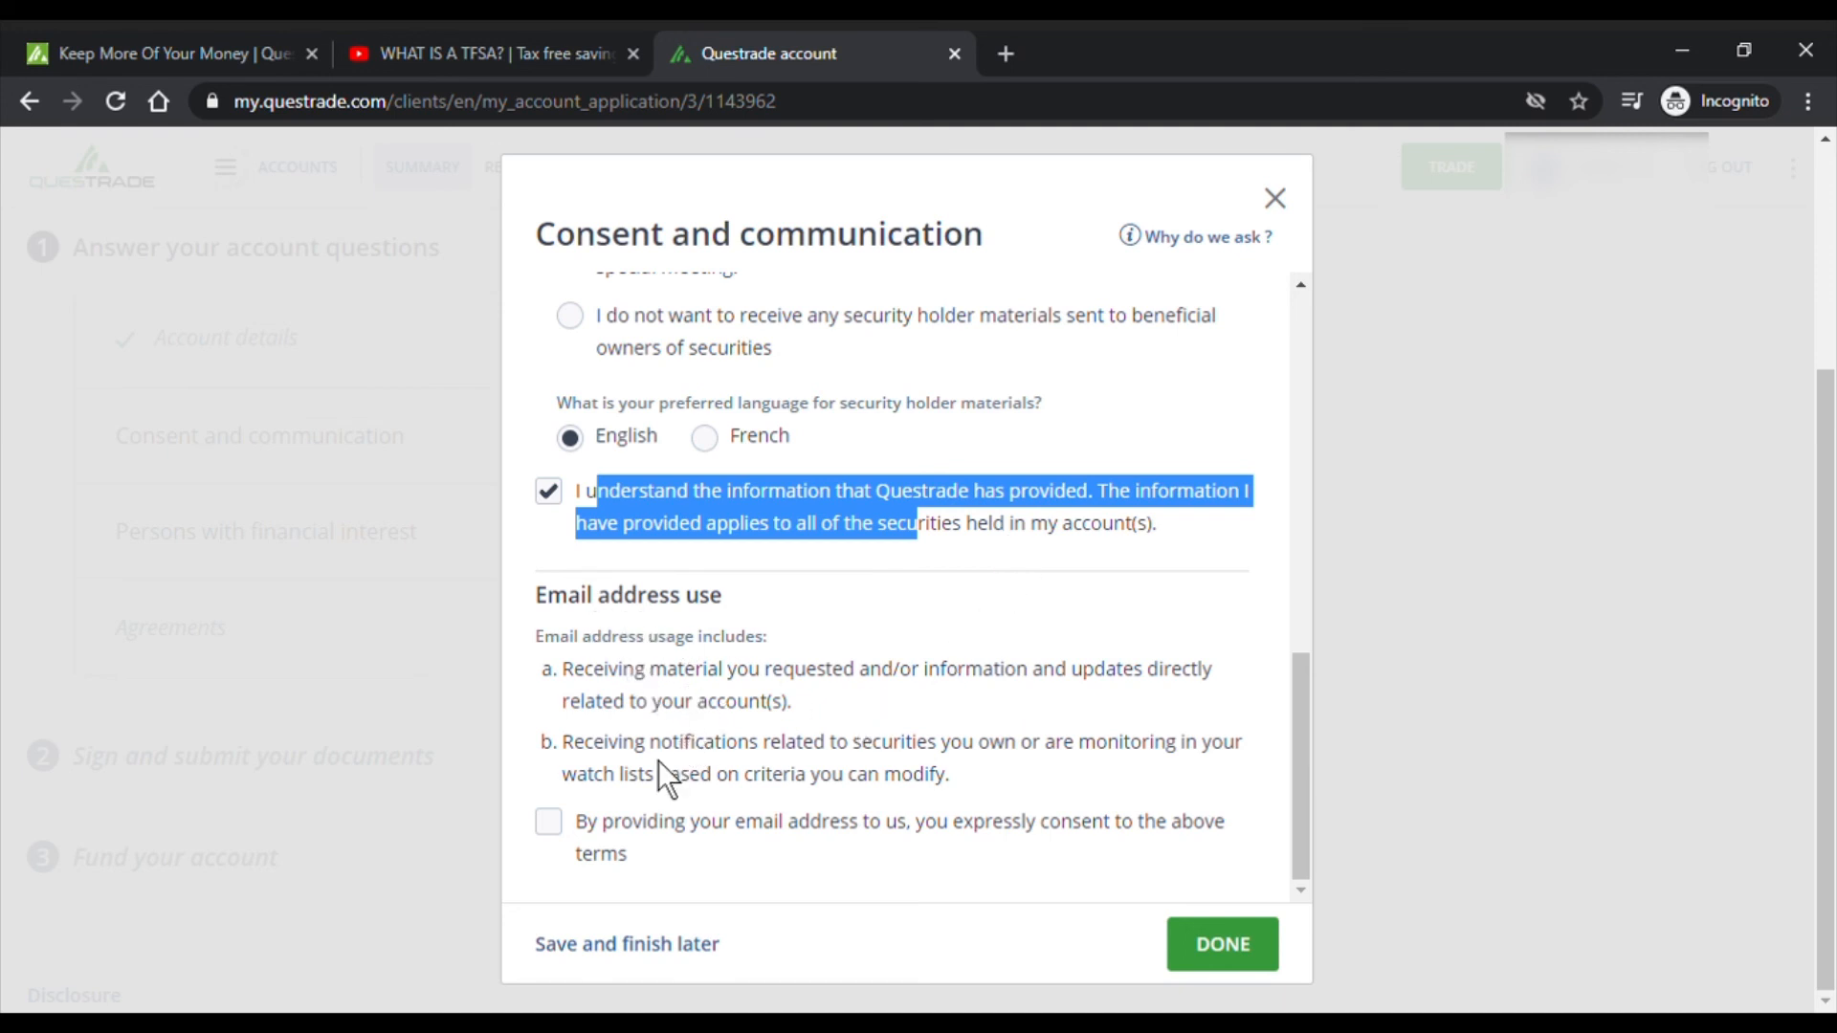
click(544, 823)
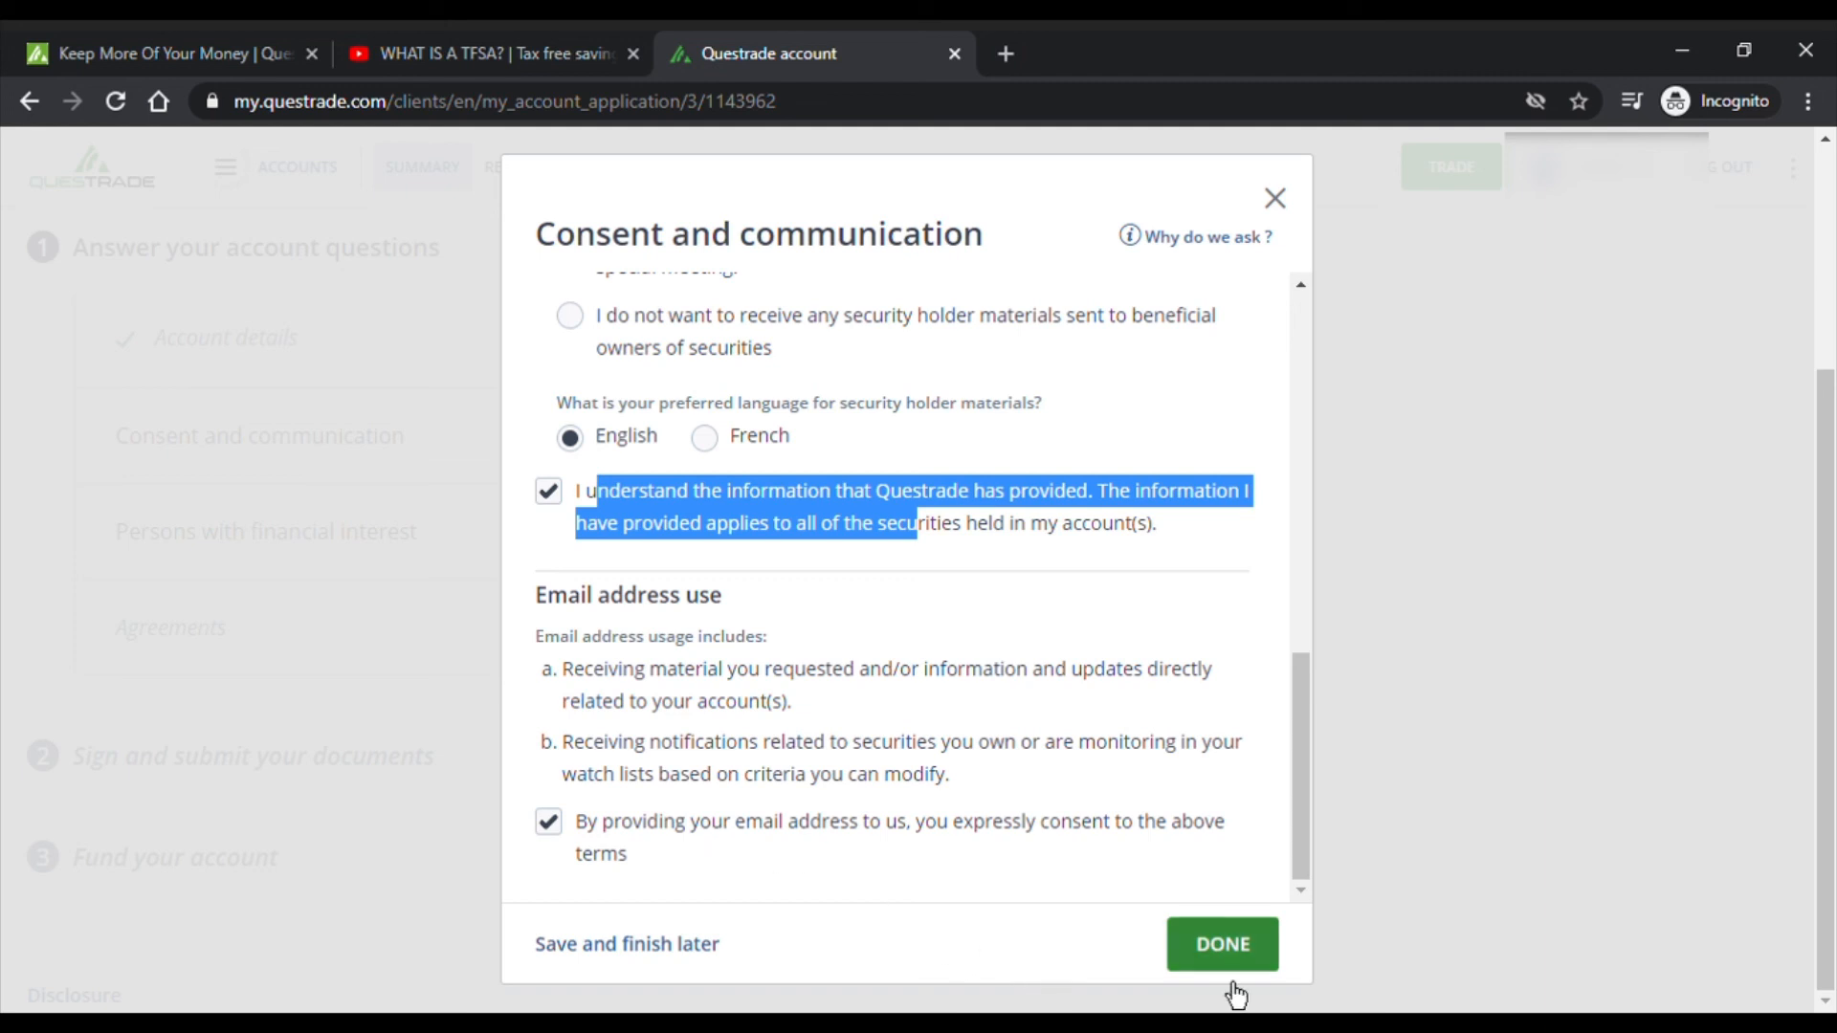
click(1240, 949)
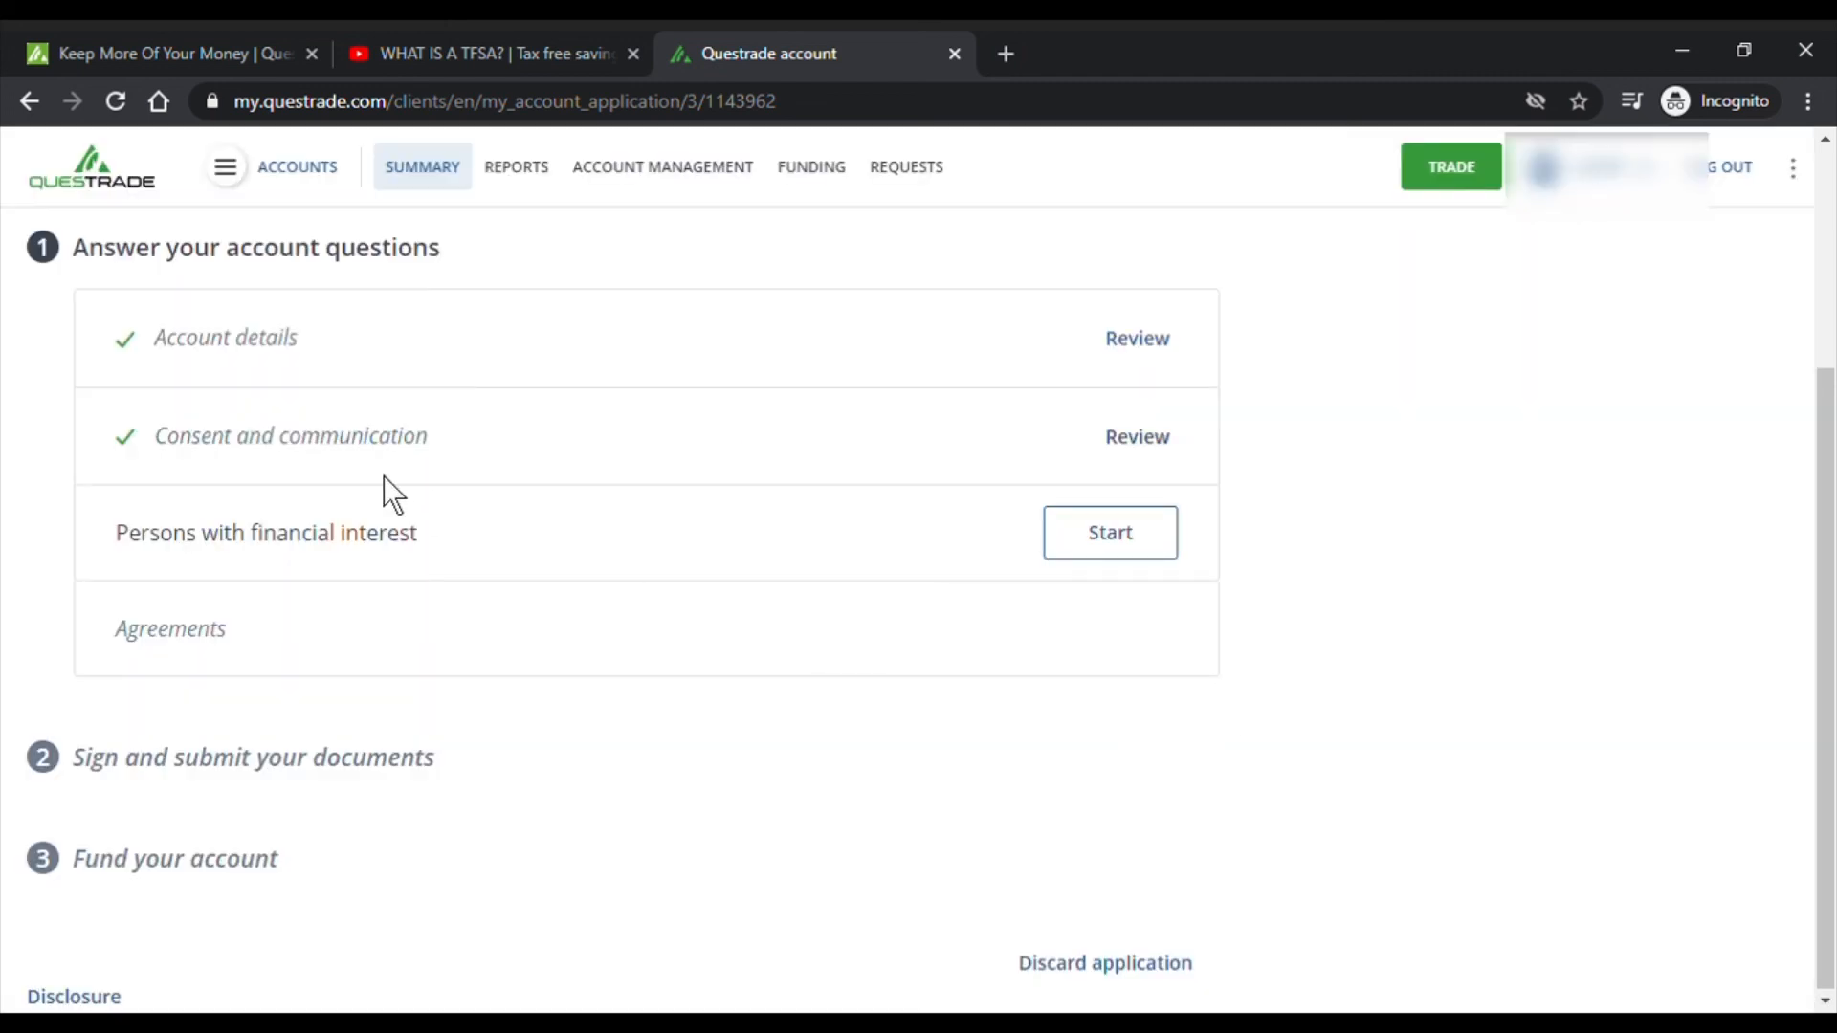
- Choose to be reminded later to add persons with financial interest, and submit that section
click(1136, 546)
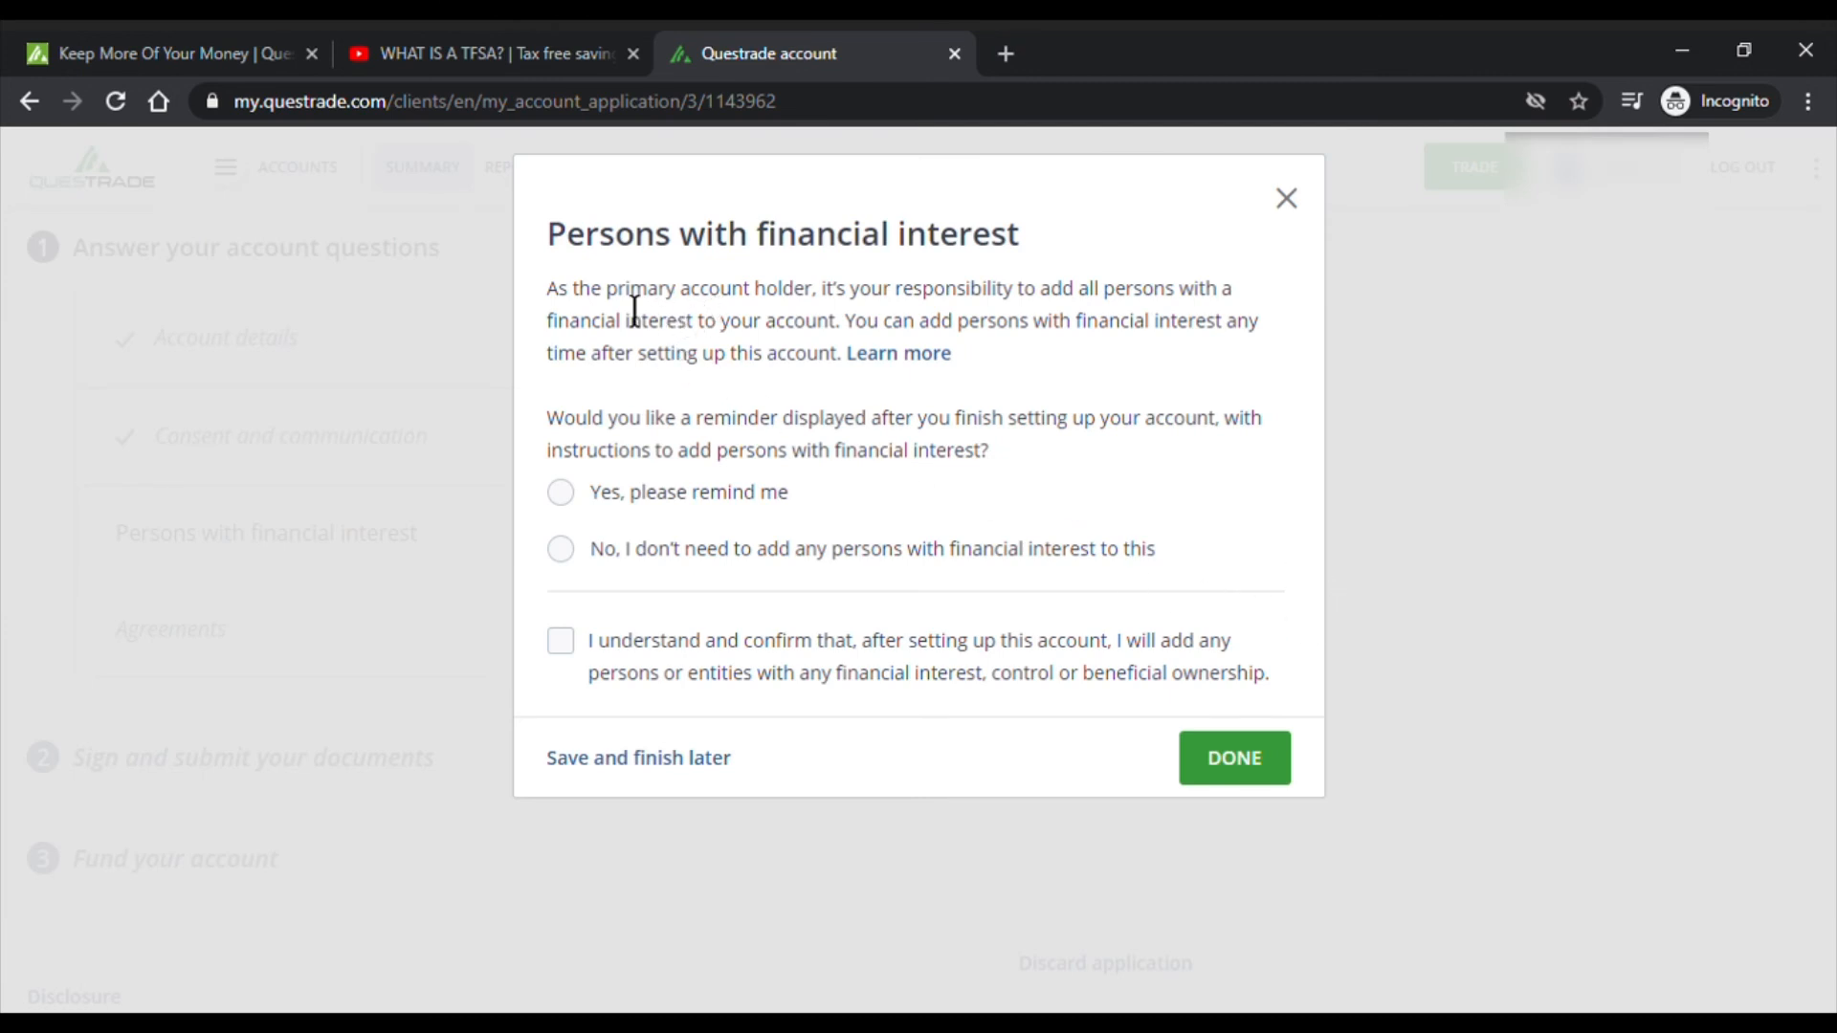
drag(609, 308, 1257, 343)
drag(1039, 362, 880, 381)
click(905, 362)
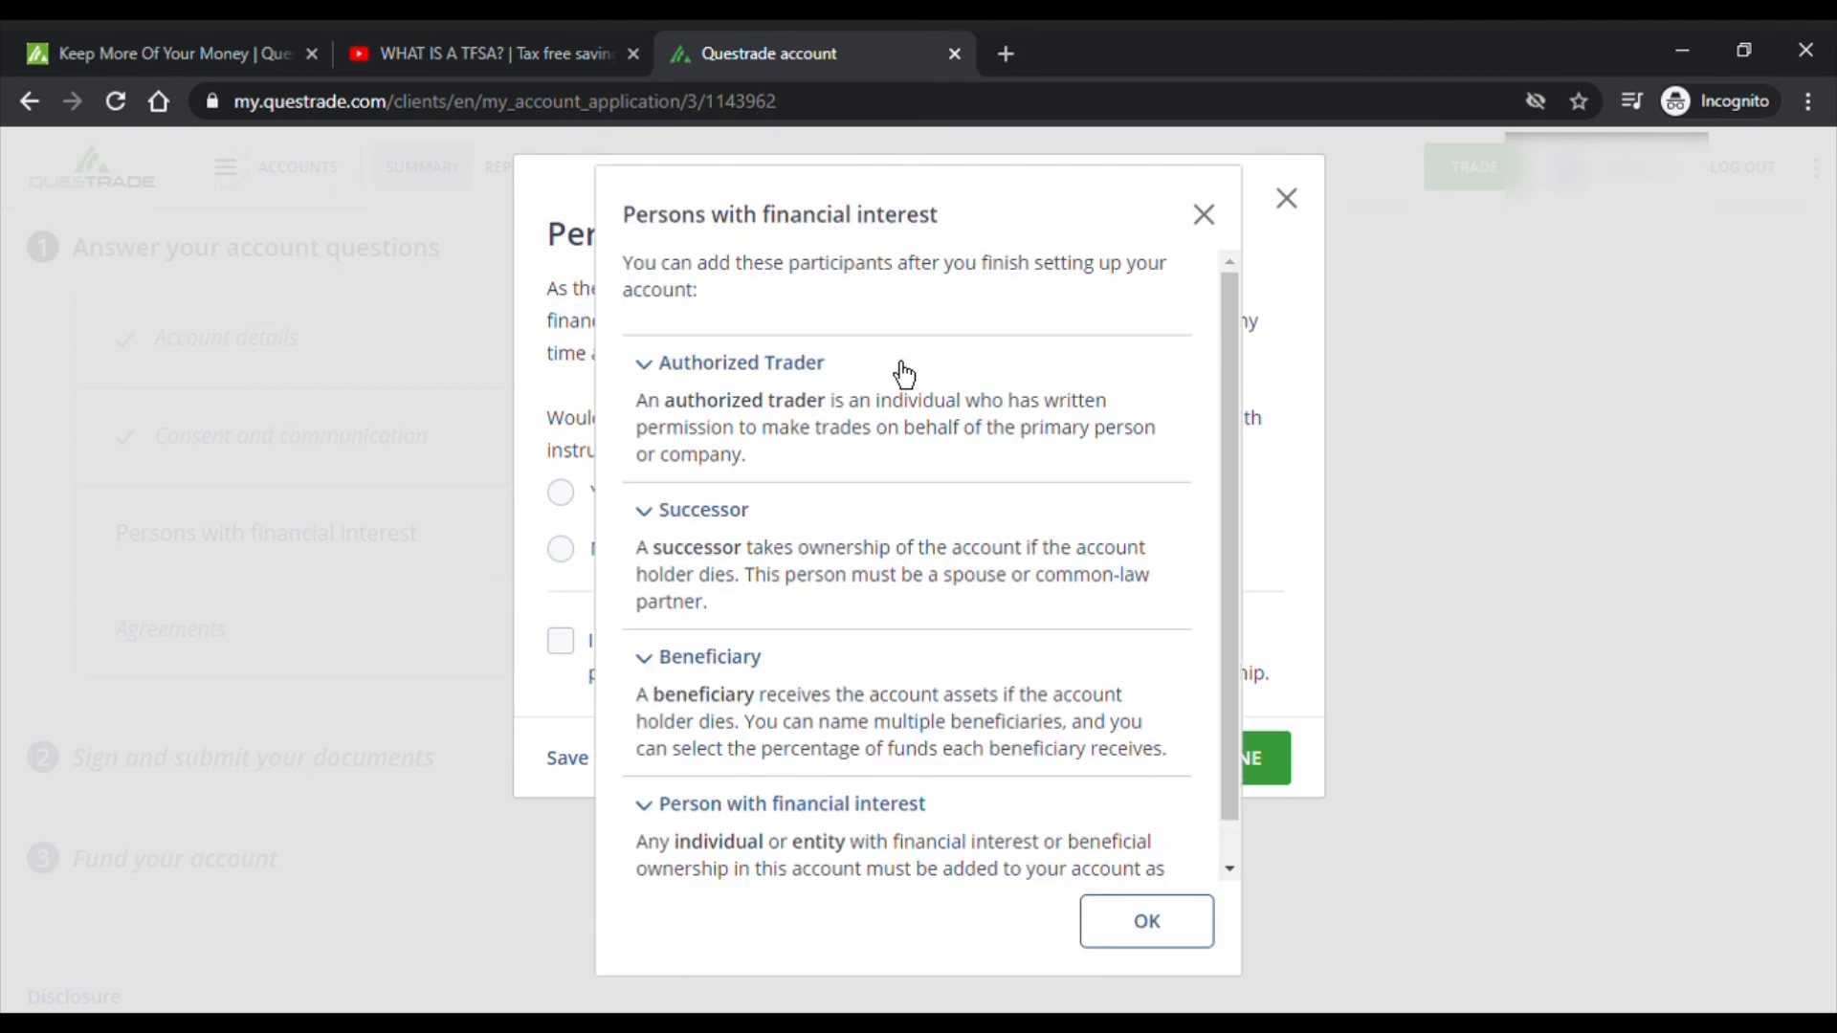
scroll(853, 582, down, 1)
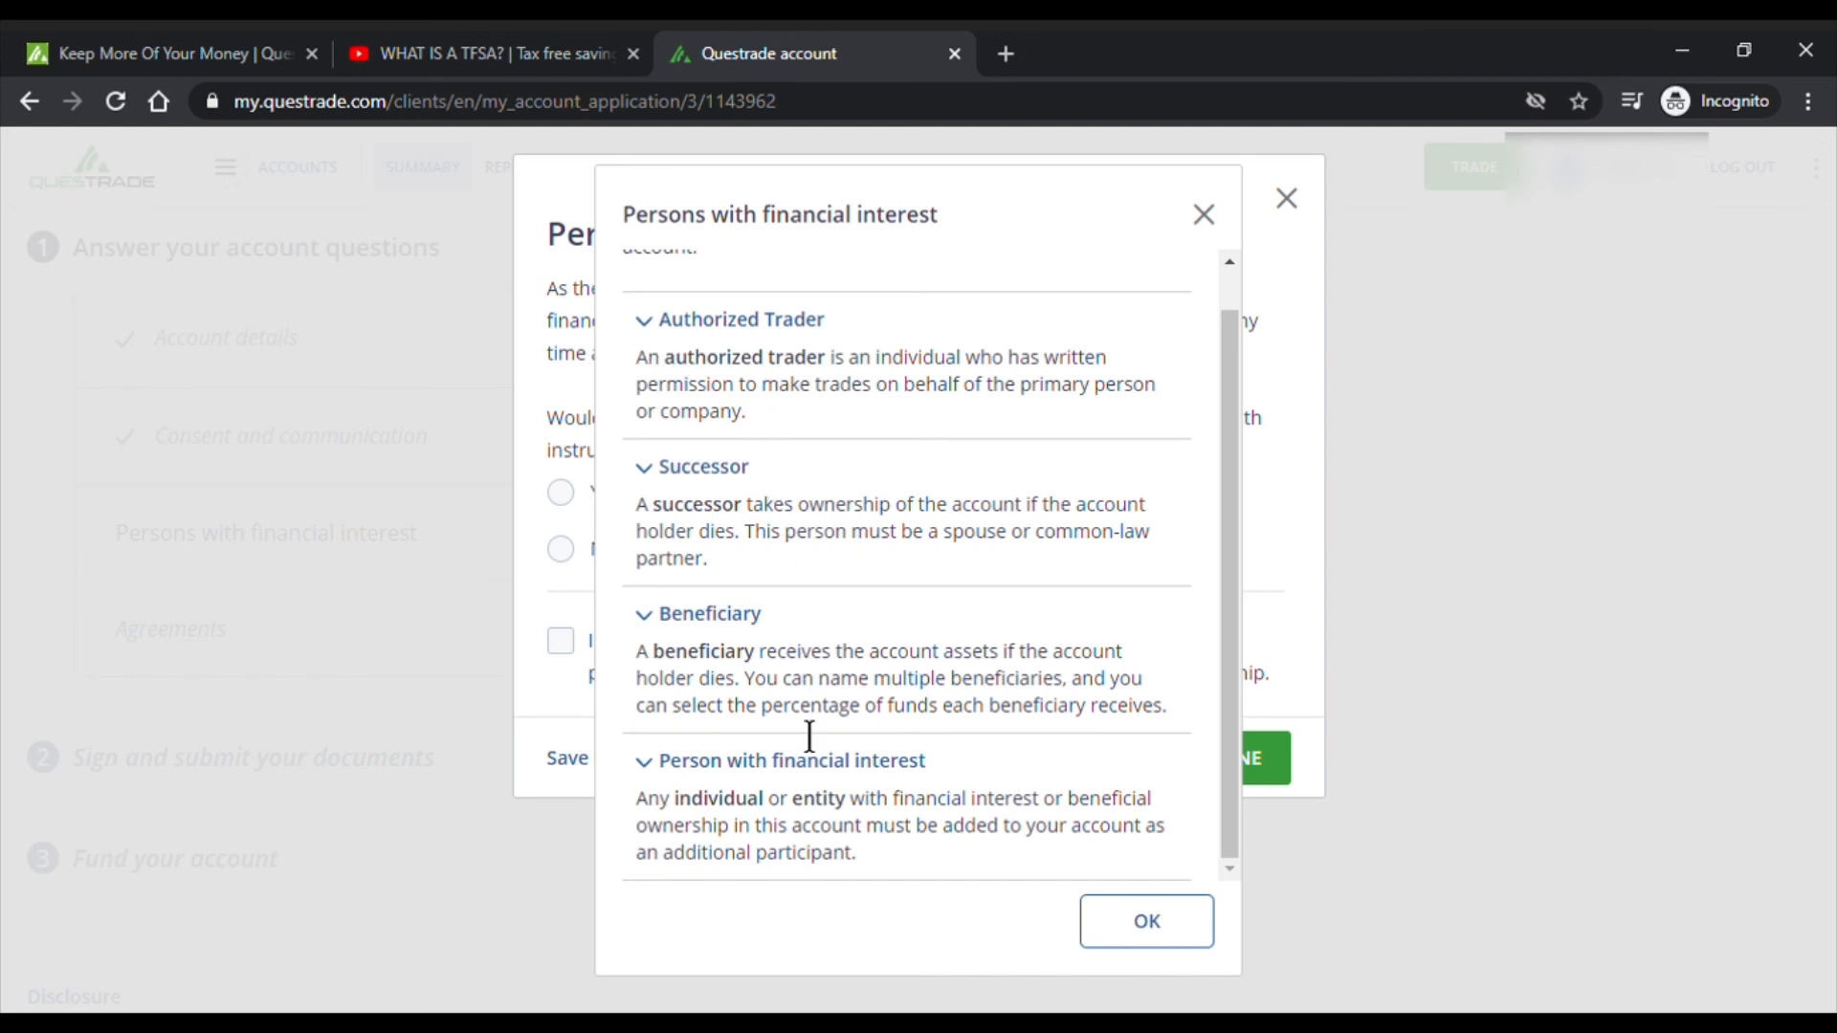
click(1181, 925)
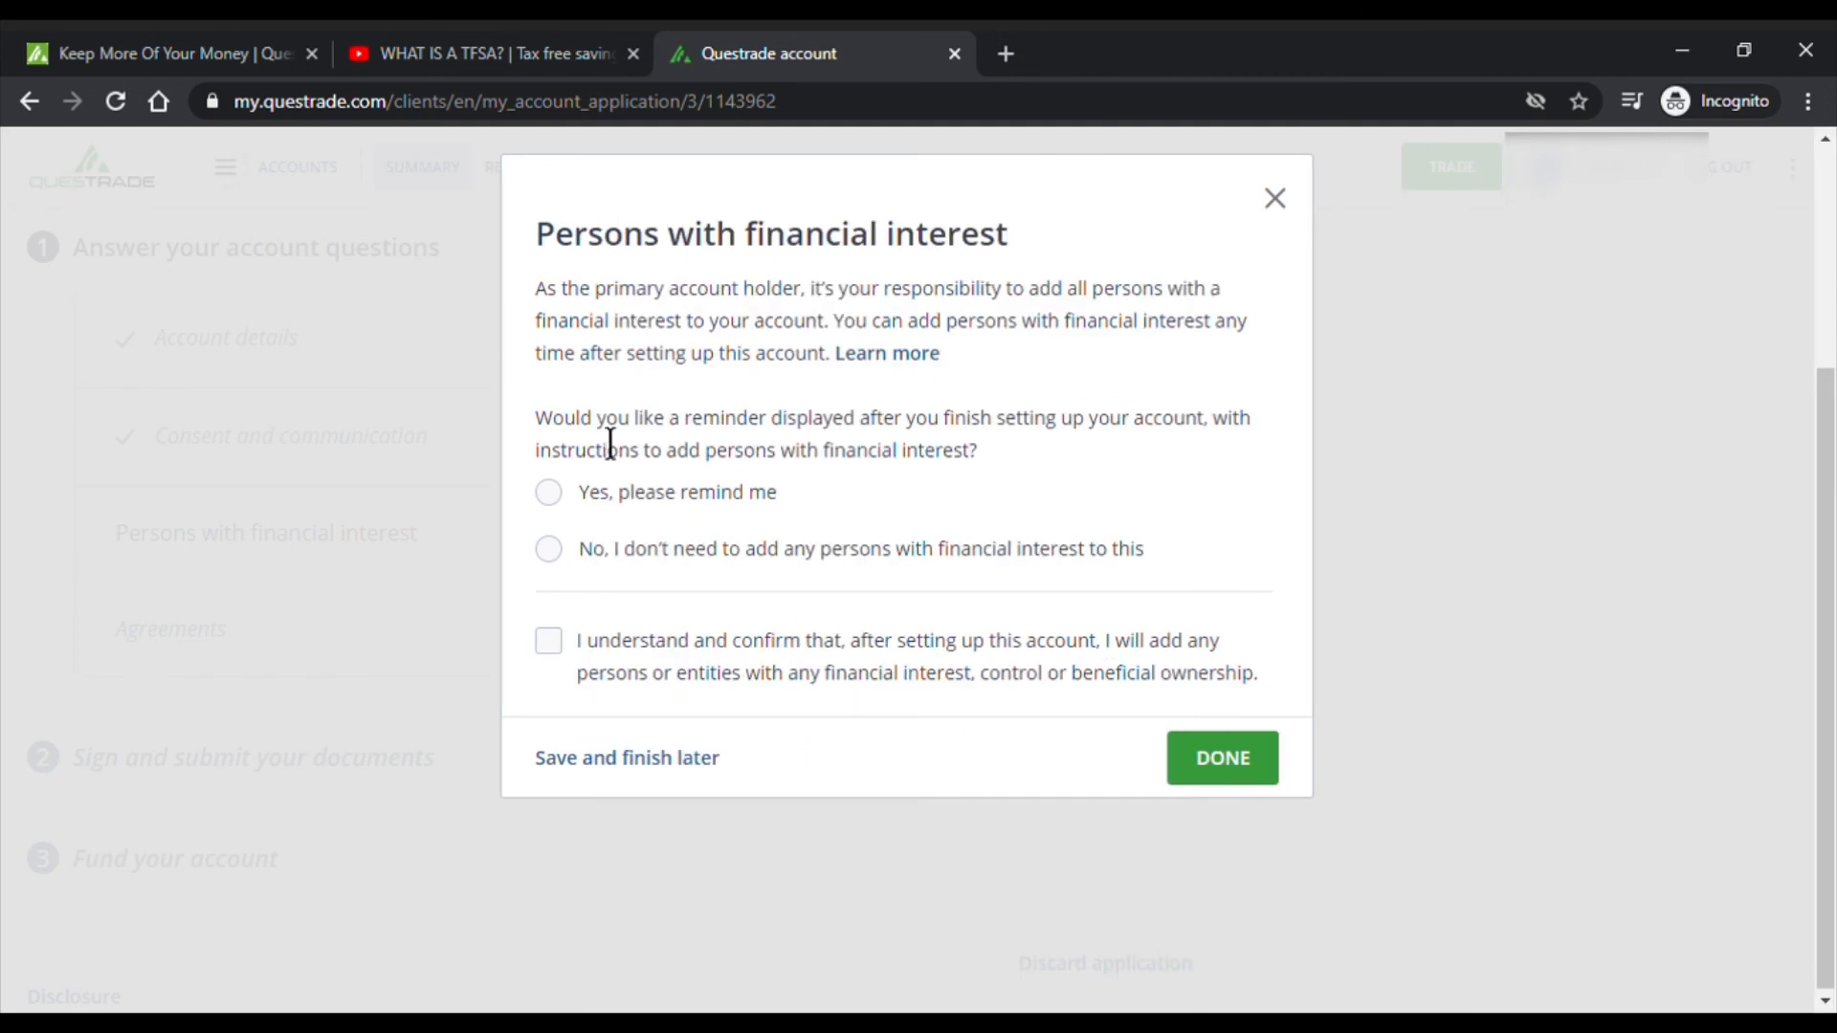
drag(553, 429, 1161, 431)
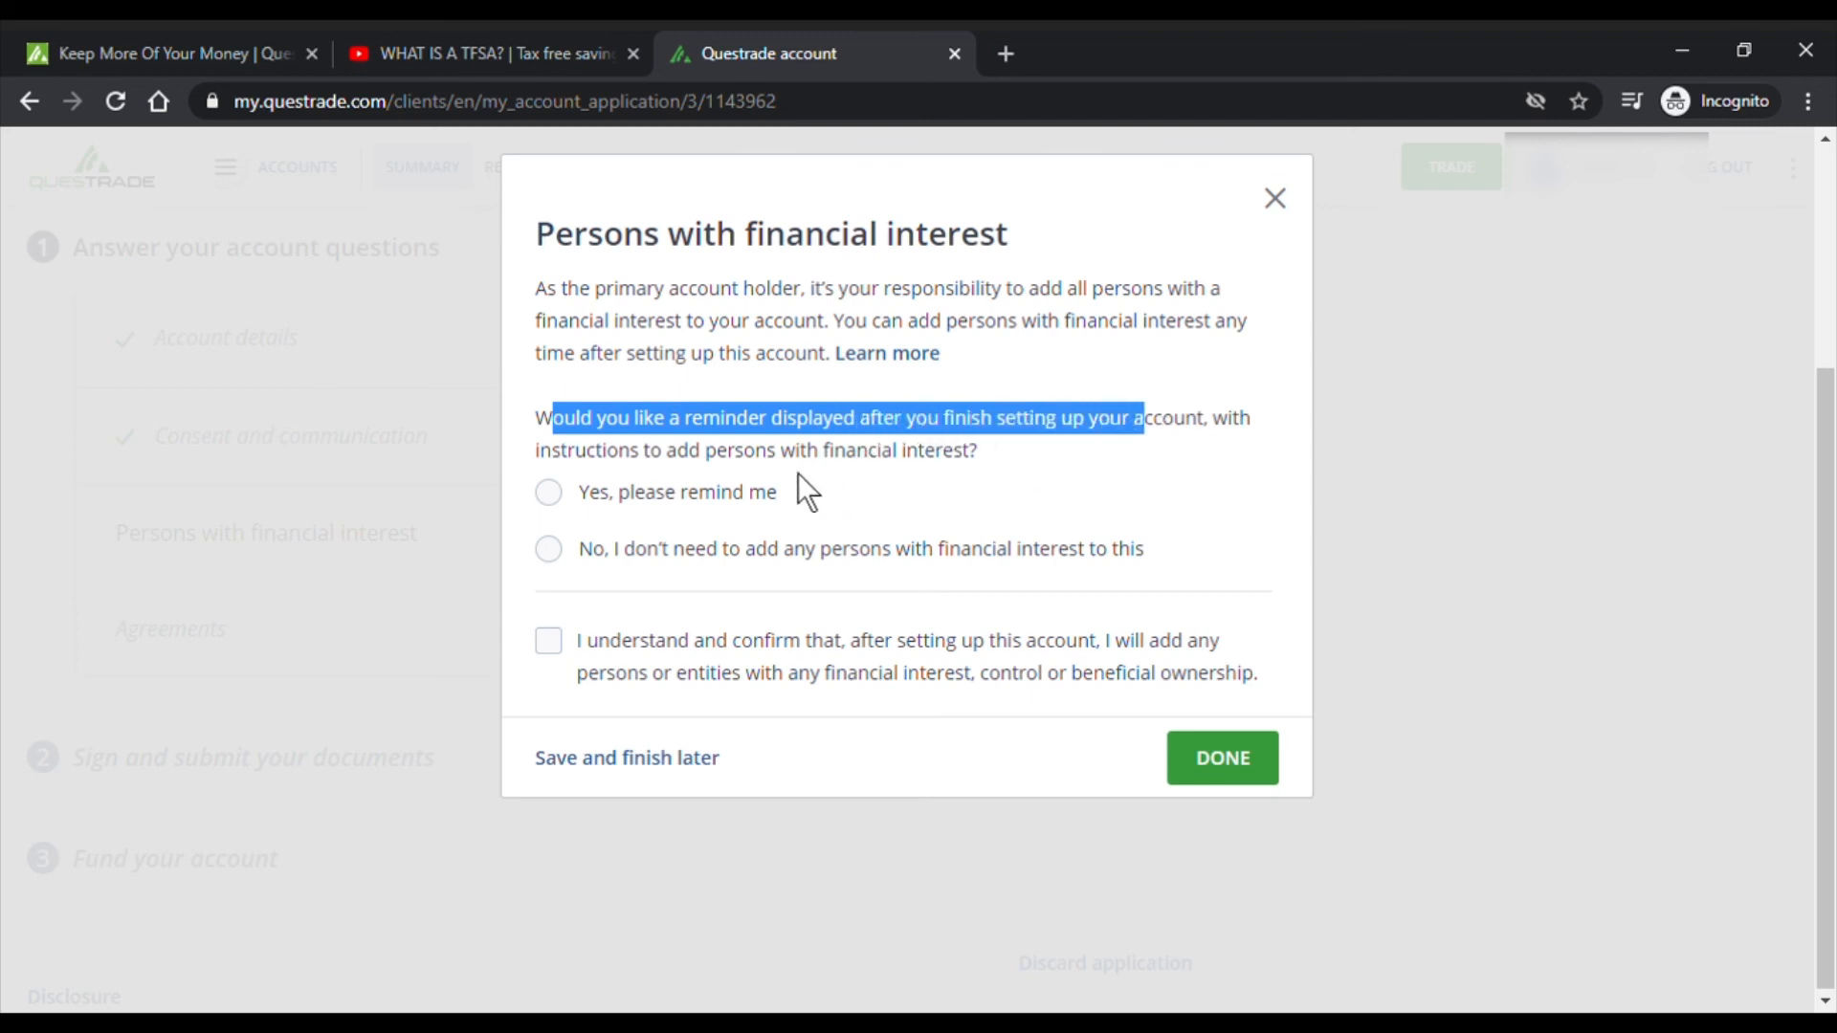
click(629, 490)
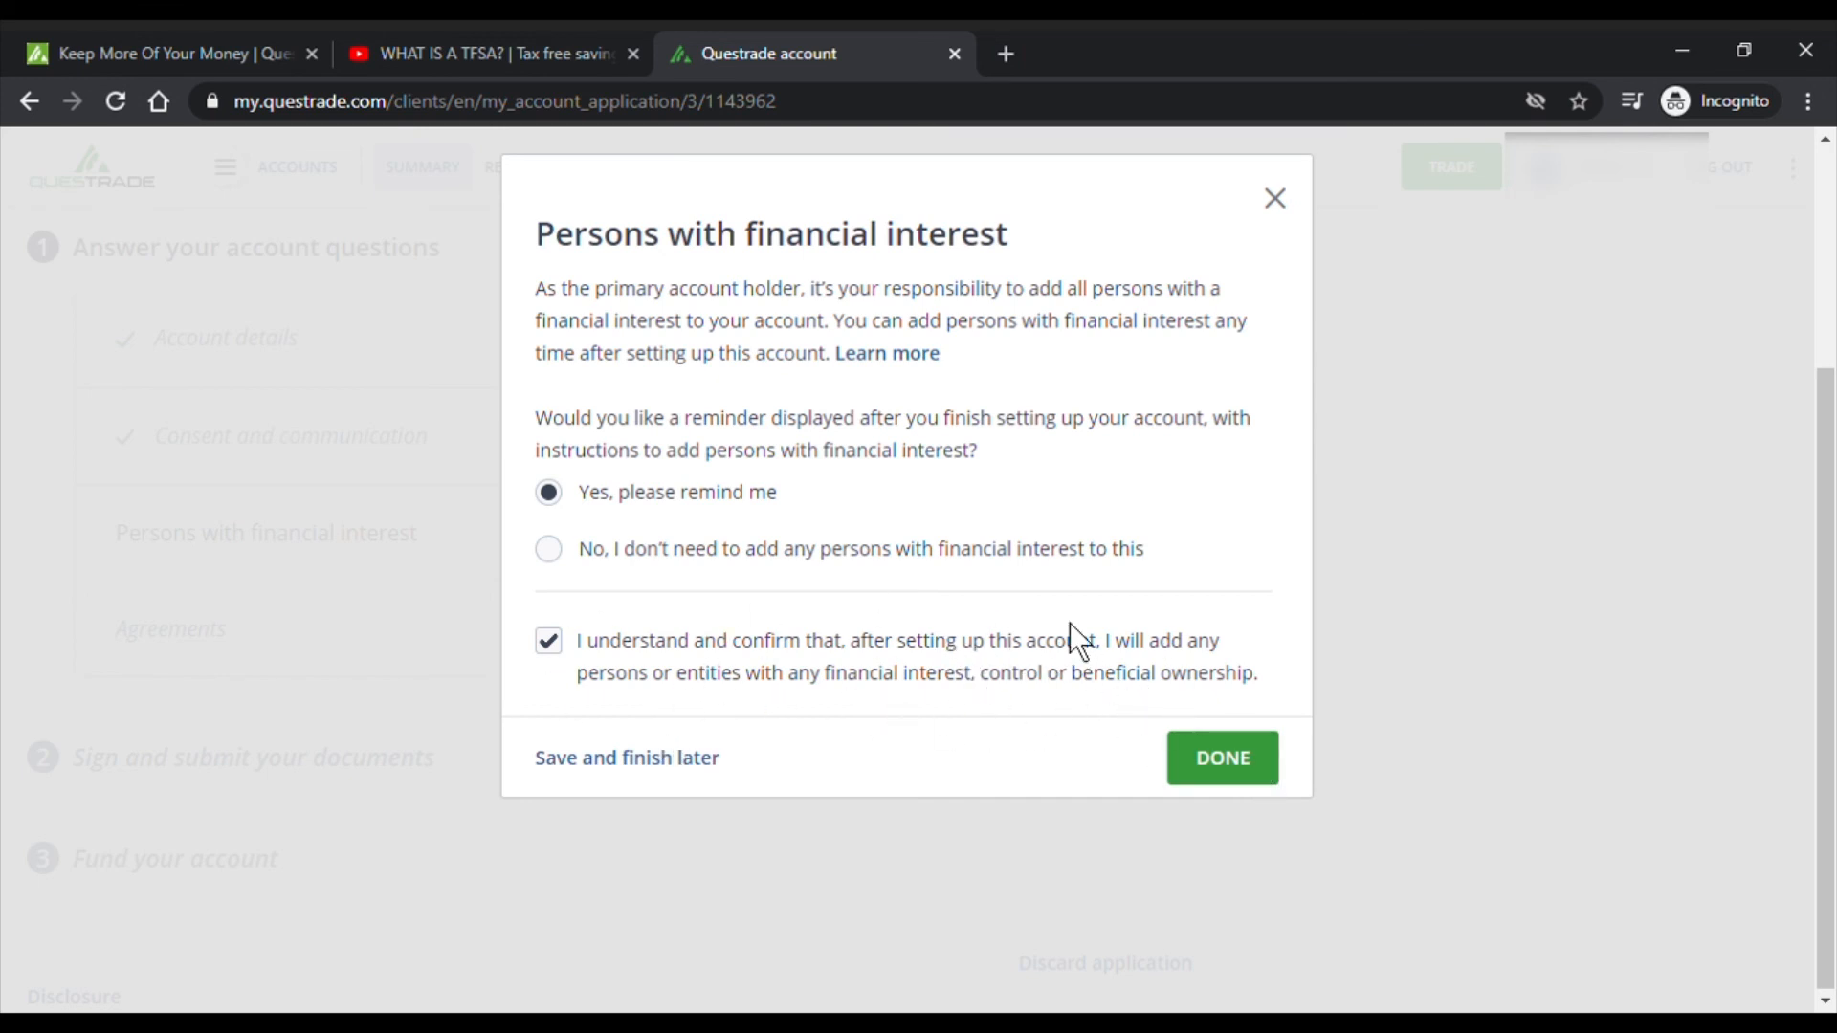
click(1258, 777)
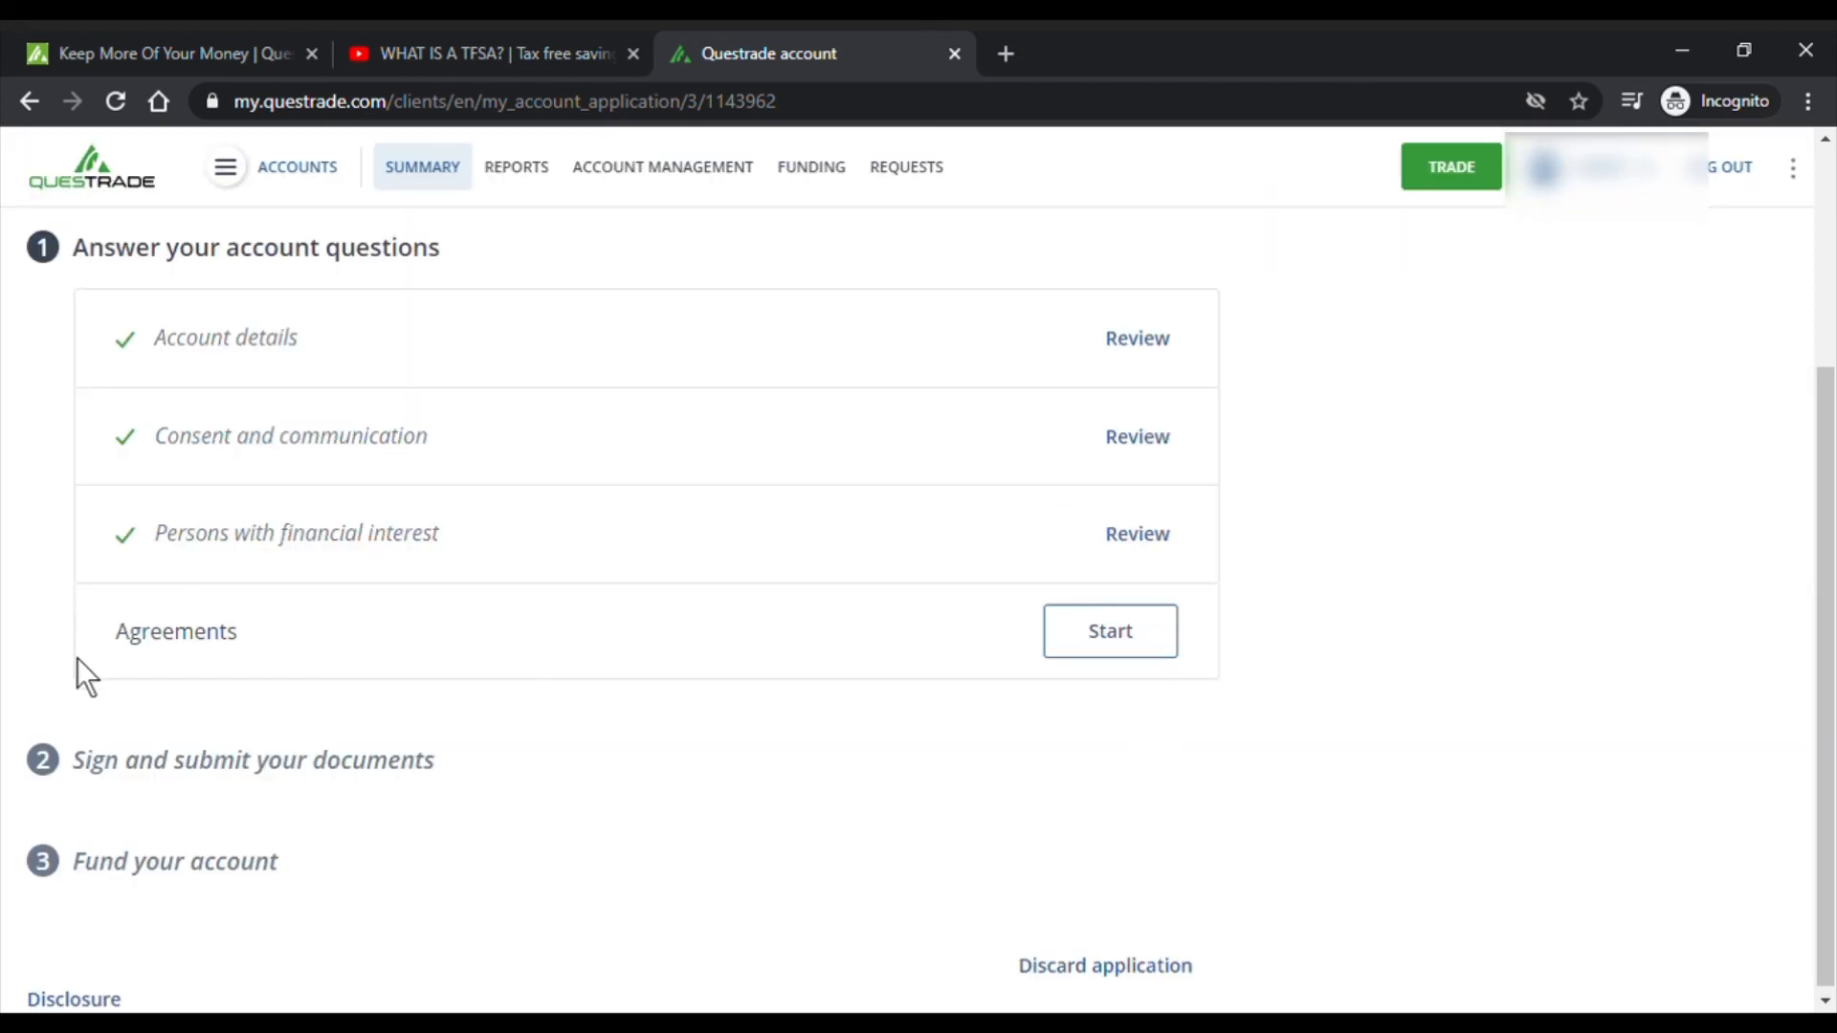
- Review the client account agreements and accept the no suitability review disclosure
click(1098, 646)
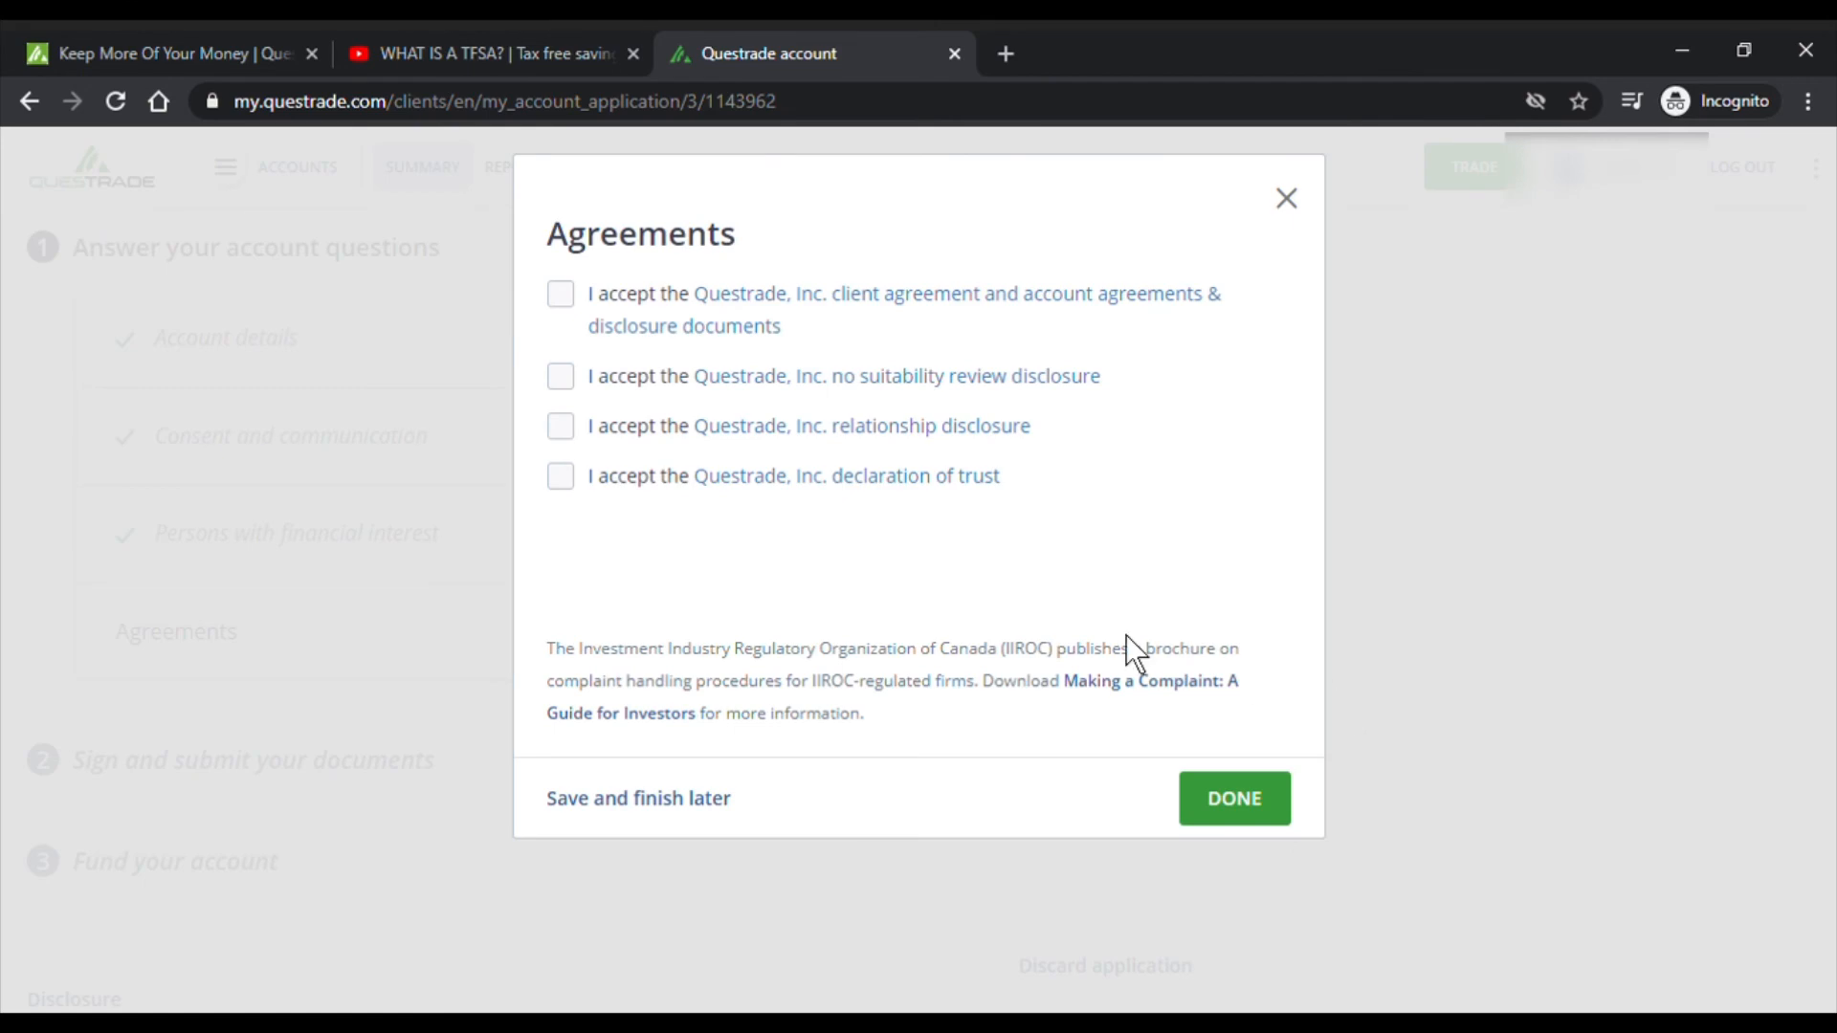
click(1129, 305)
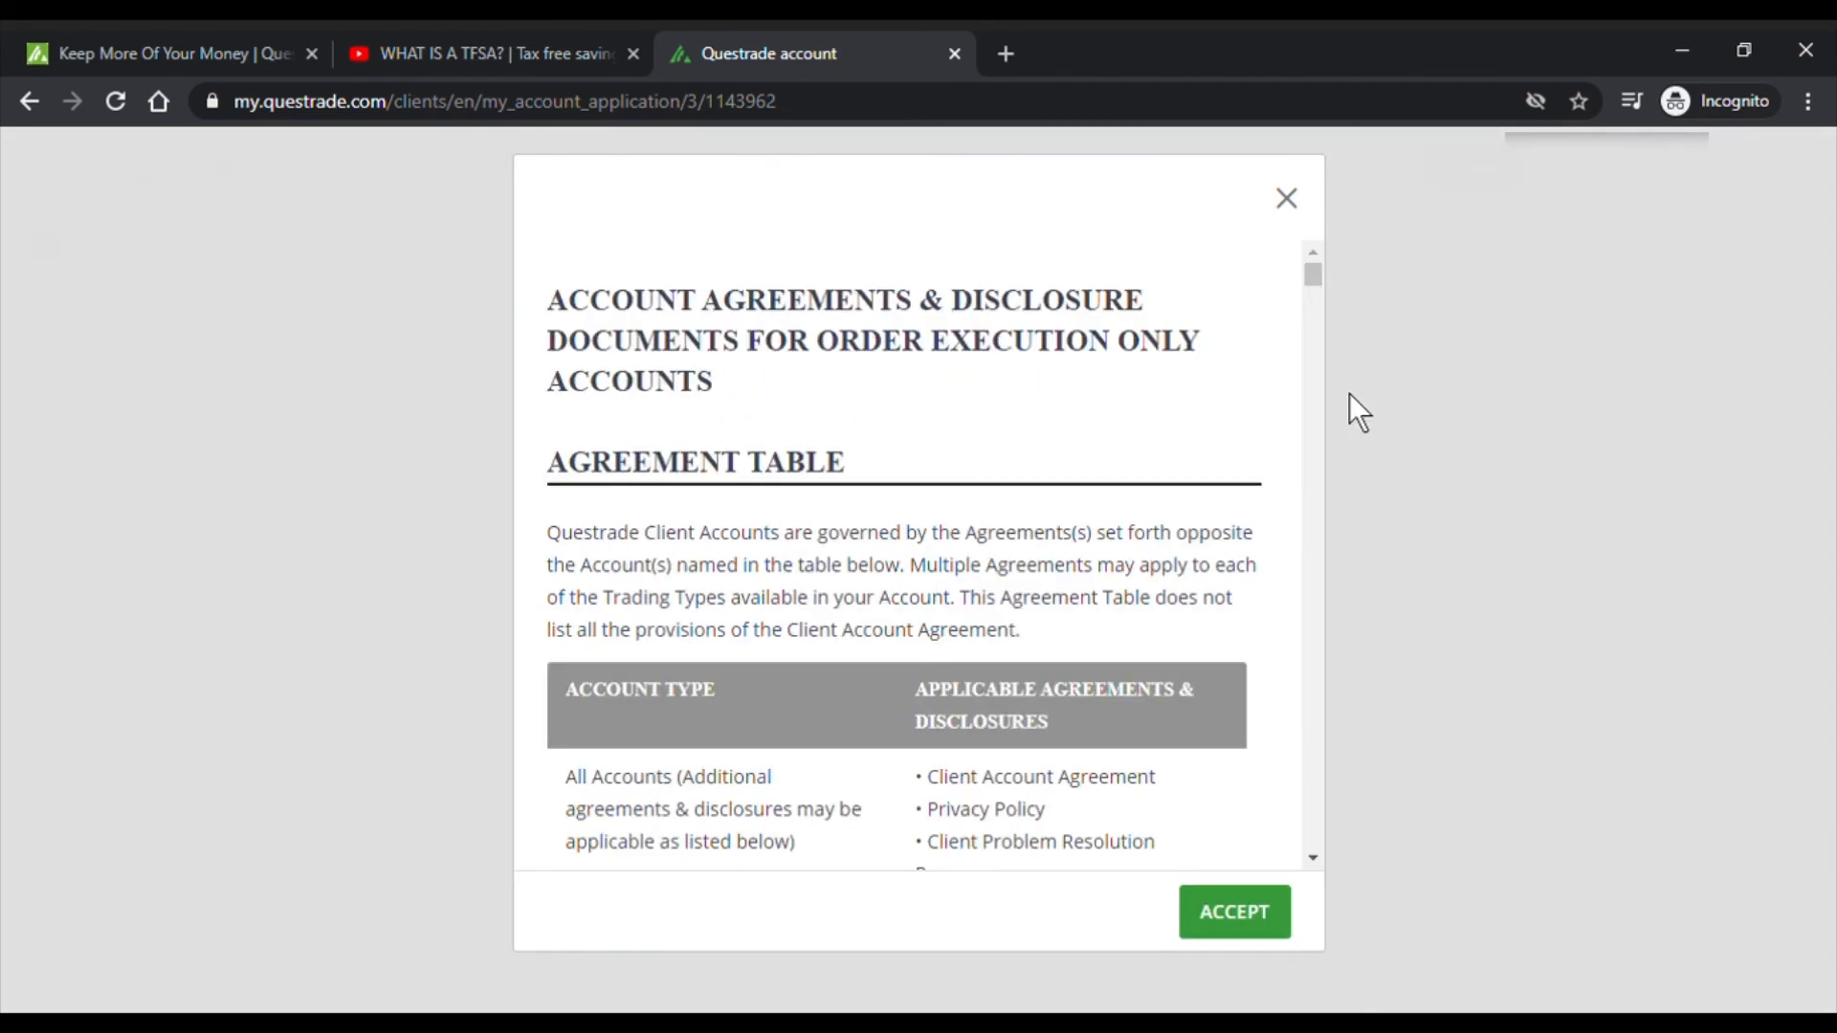
mouse_move(1320, 277)
mouse_down()
mouse_move(1356, 671)
mouse_move(1347, 863)
mouse_move(1321, 568)
mouse_move(1330, 273)
mouse_up()
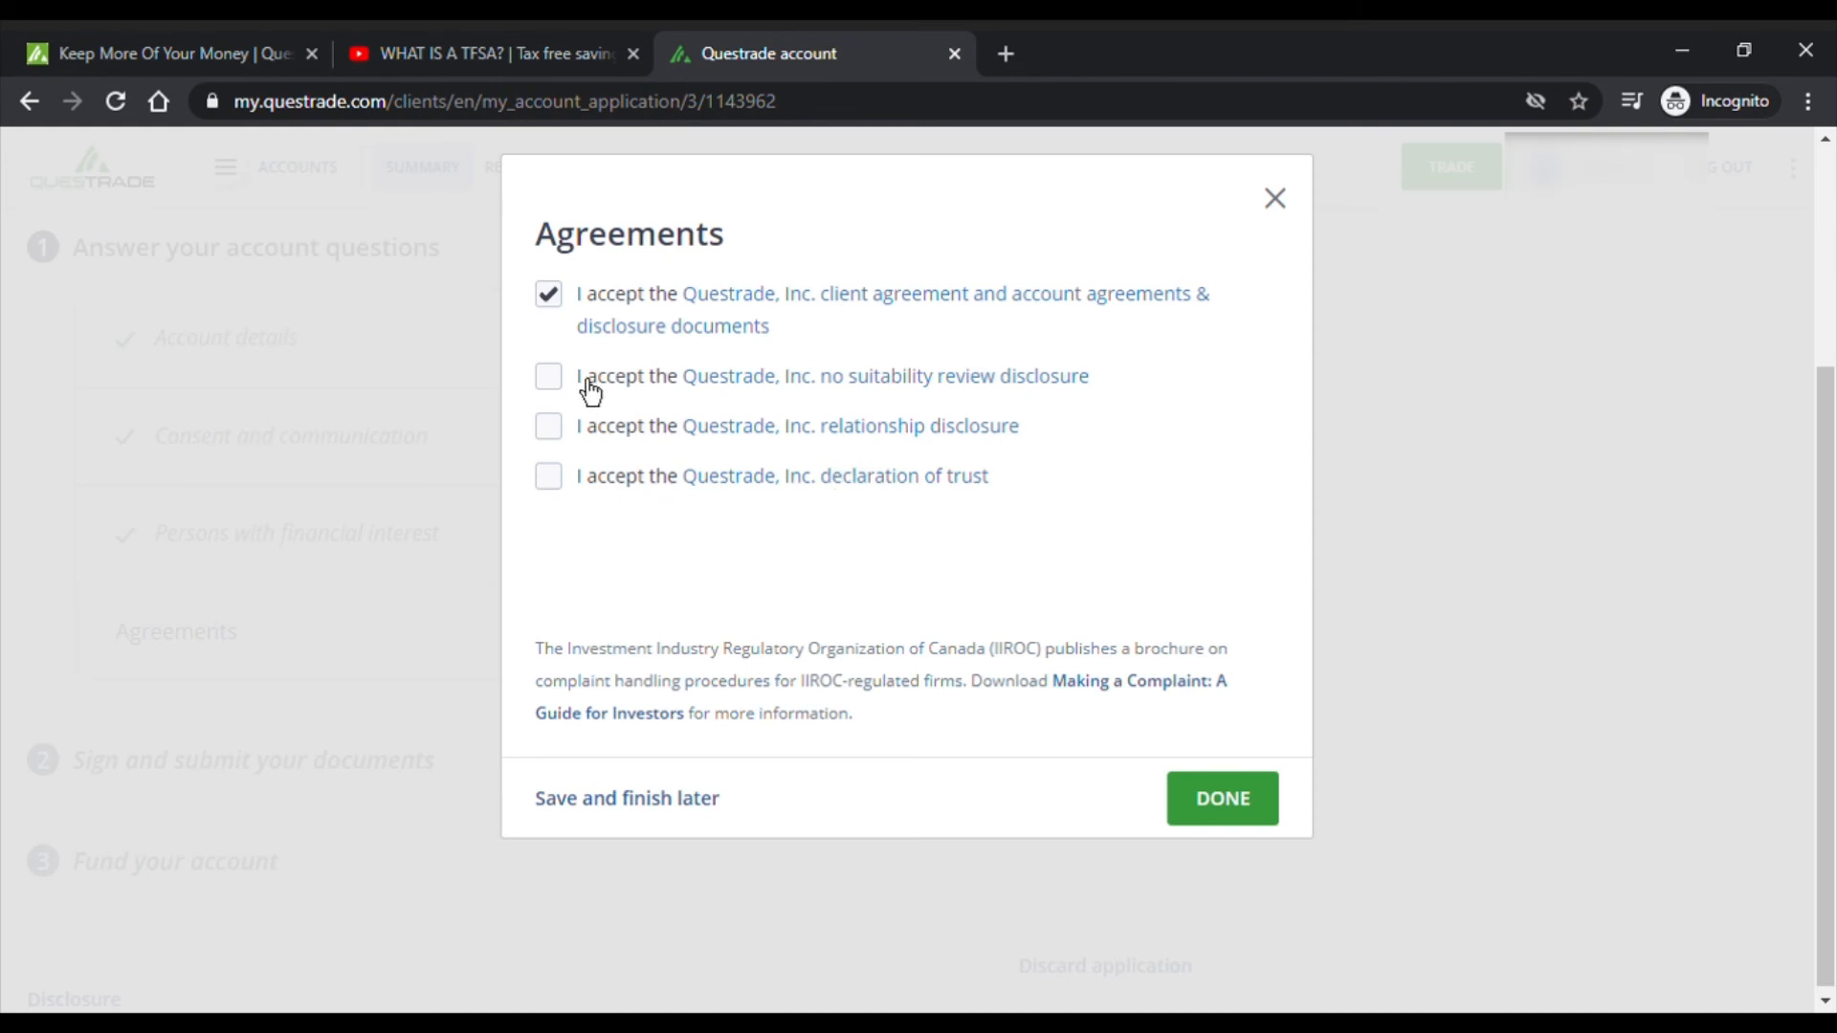
click(804, 379)
mouse_move(1309, 346)
mouse_down()
mouse_move(1302, 578)
mouse_move(1308, 347)
mouse_up()
click(1275, 936)
- Accept the relationship disclosure and the declaration of trust, finishing the Agreements section
click(881, 426)
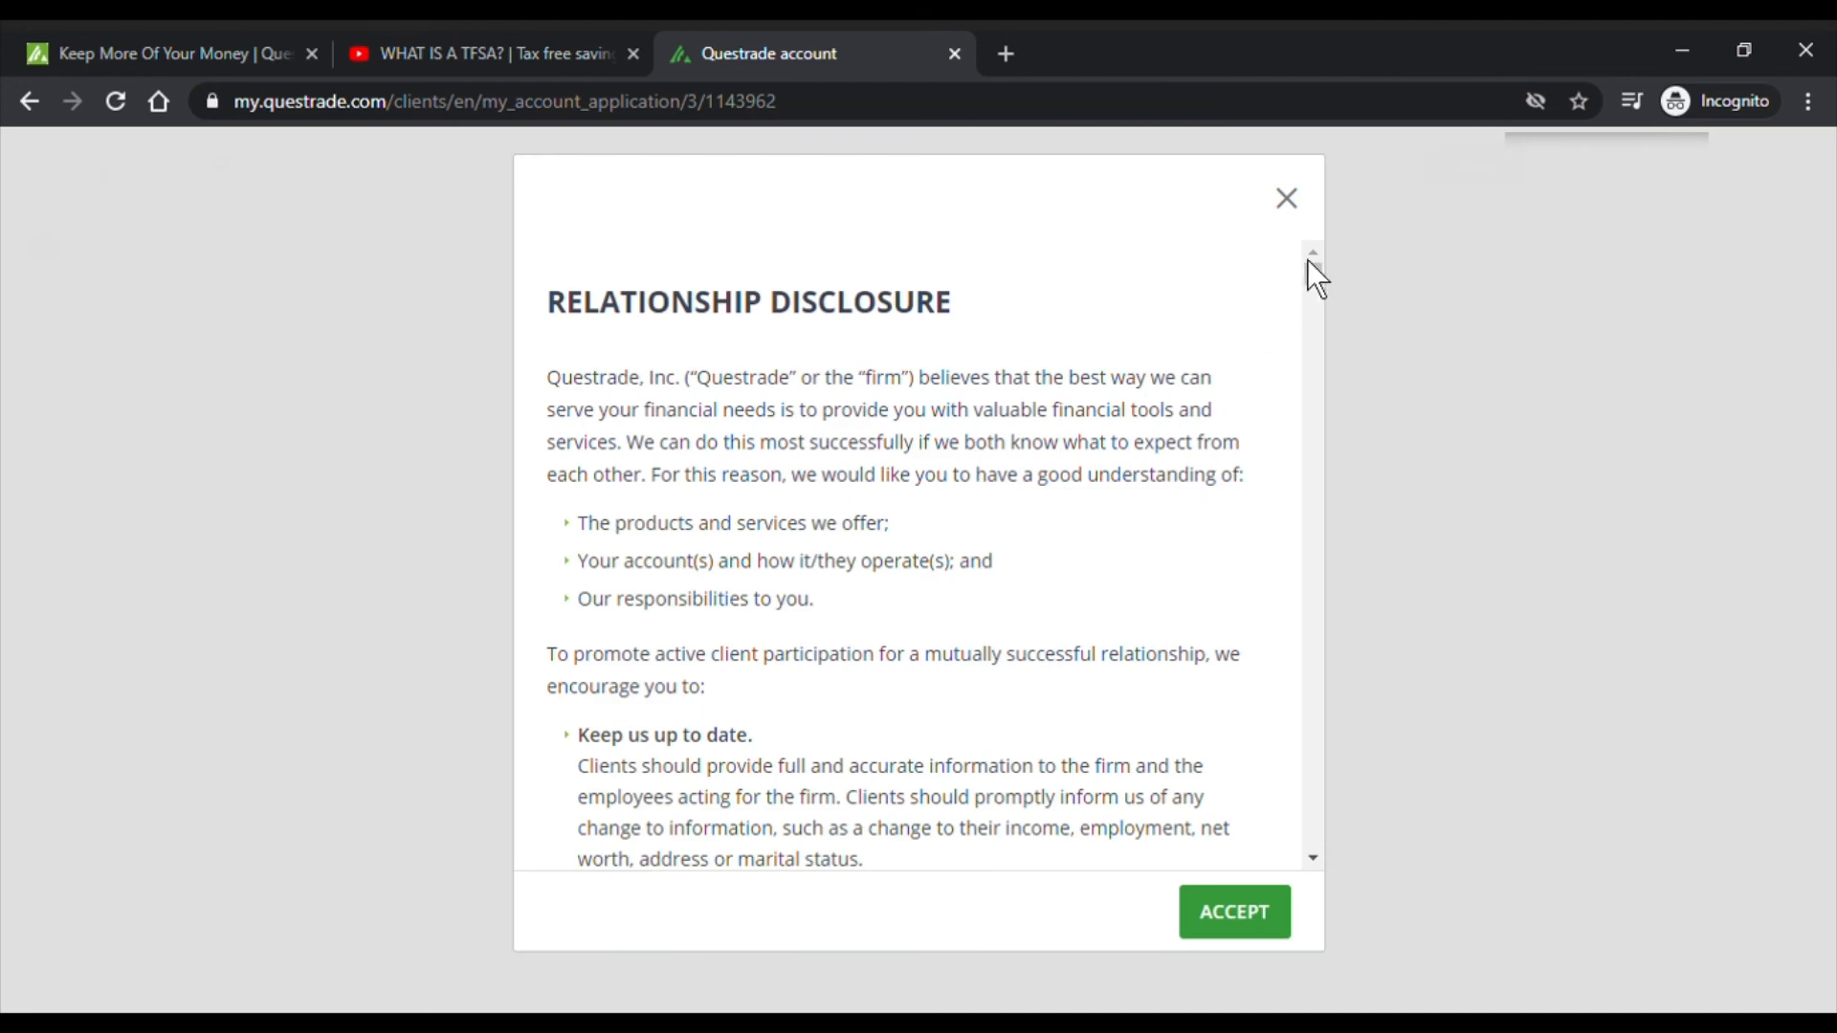
drag(1307, 261, 1269, 798)
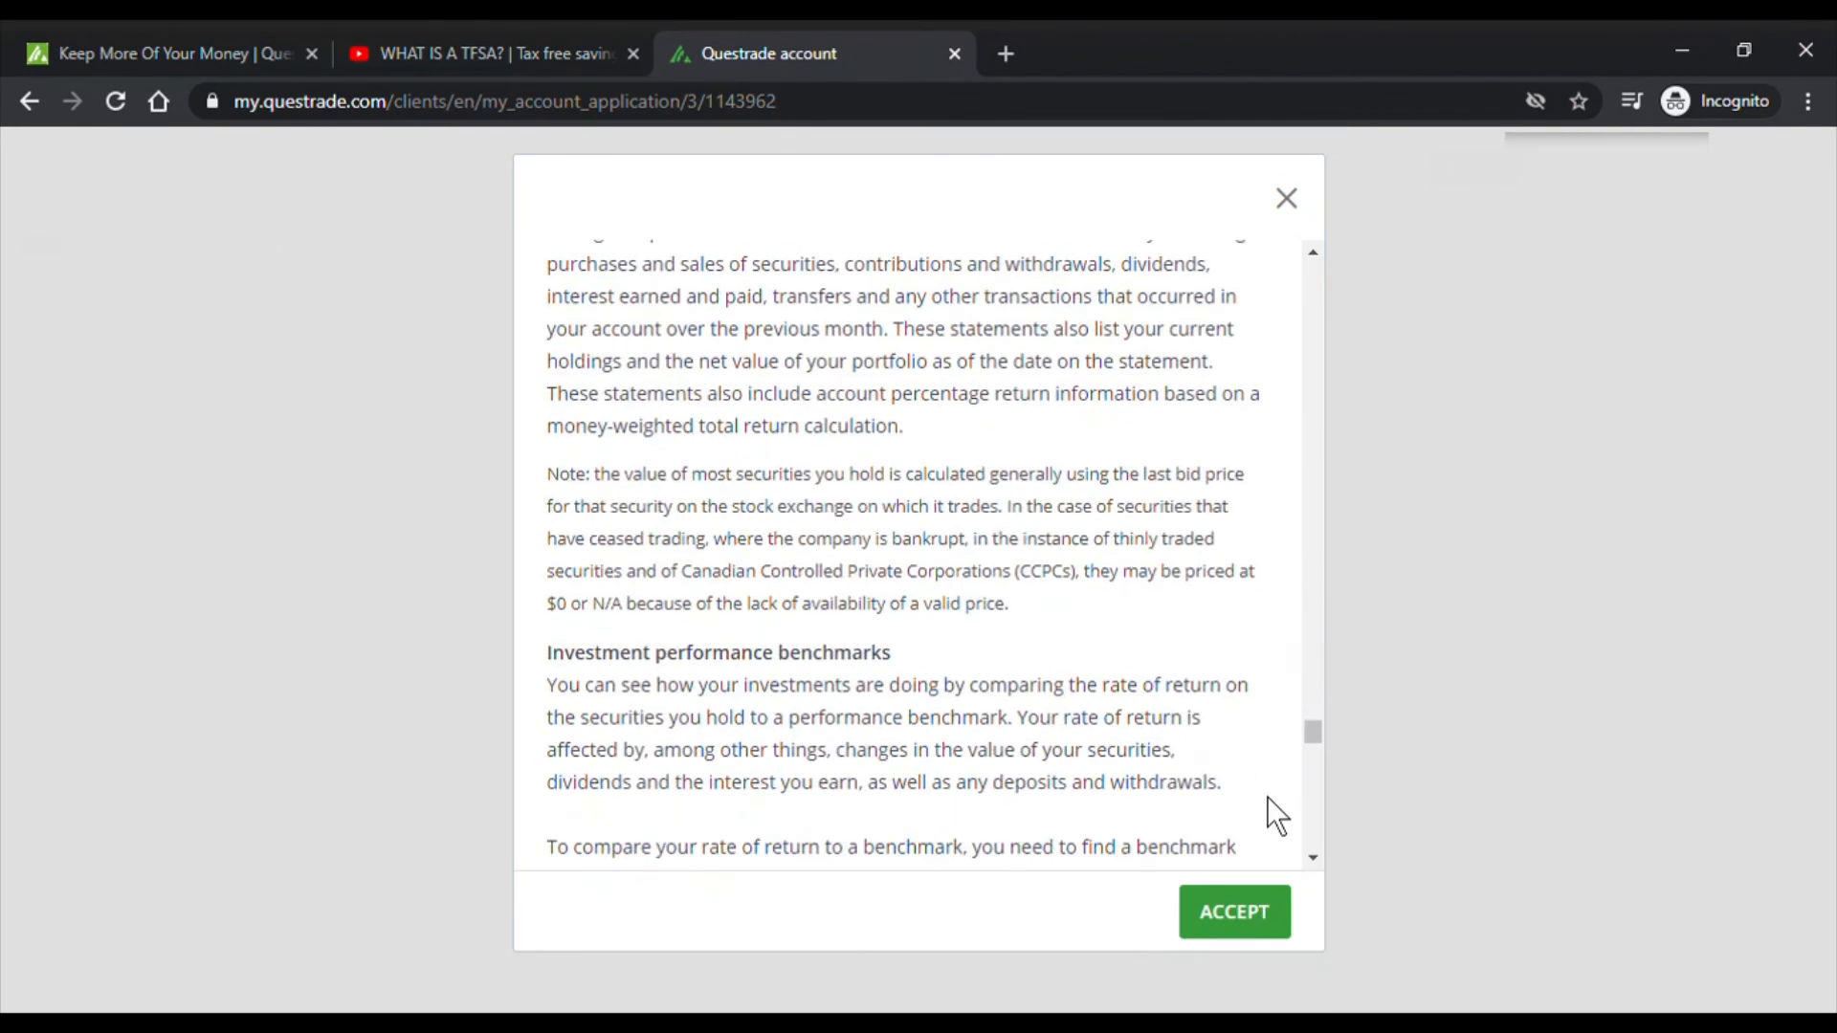
click(1257, 922)
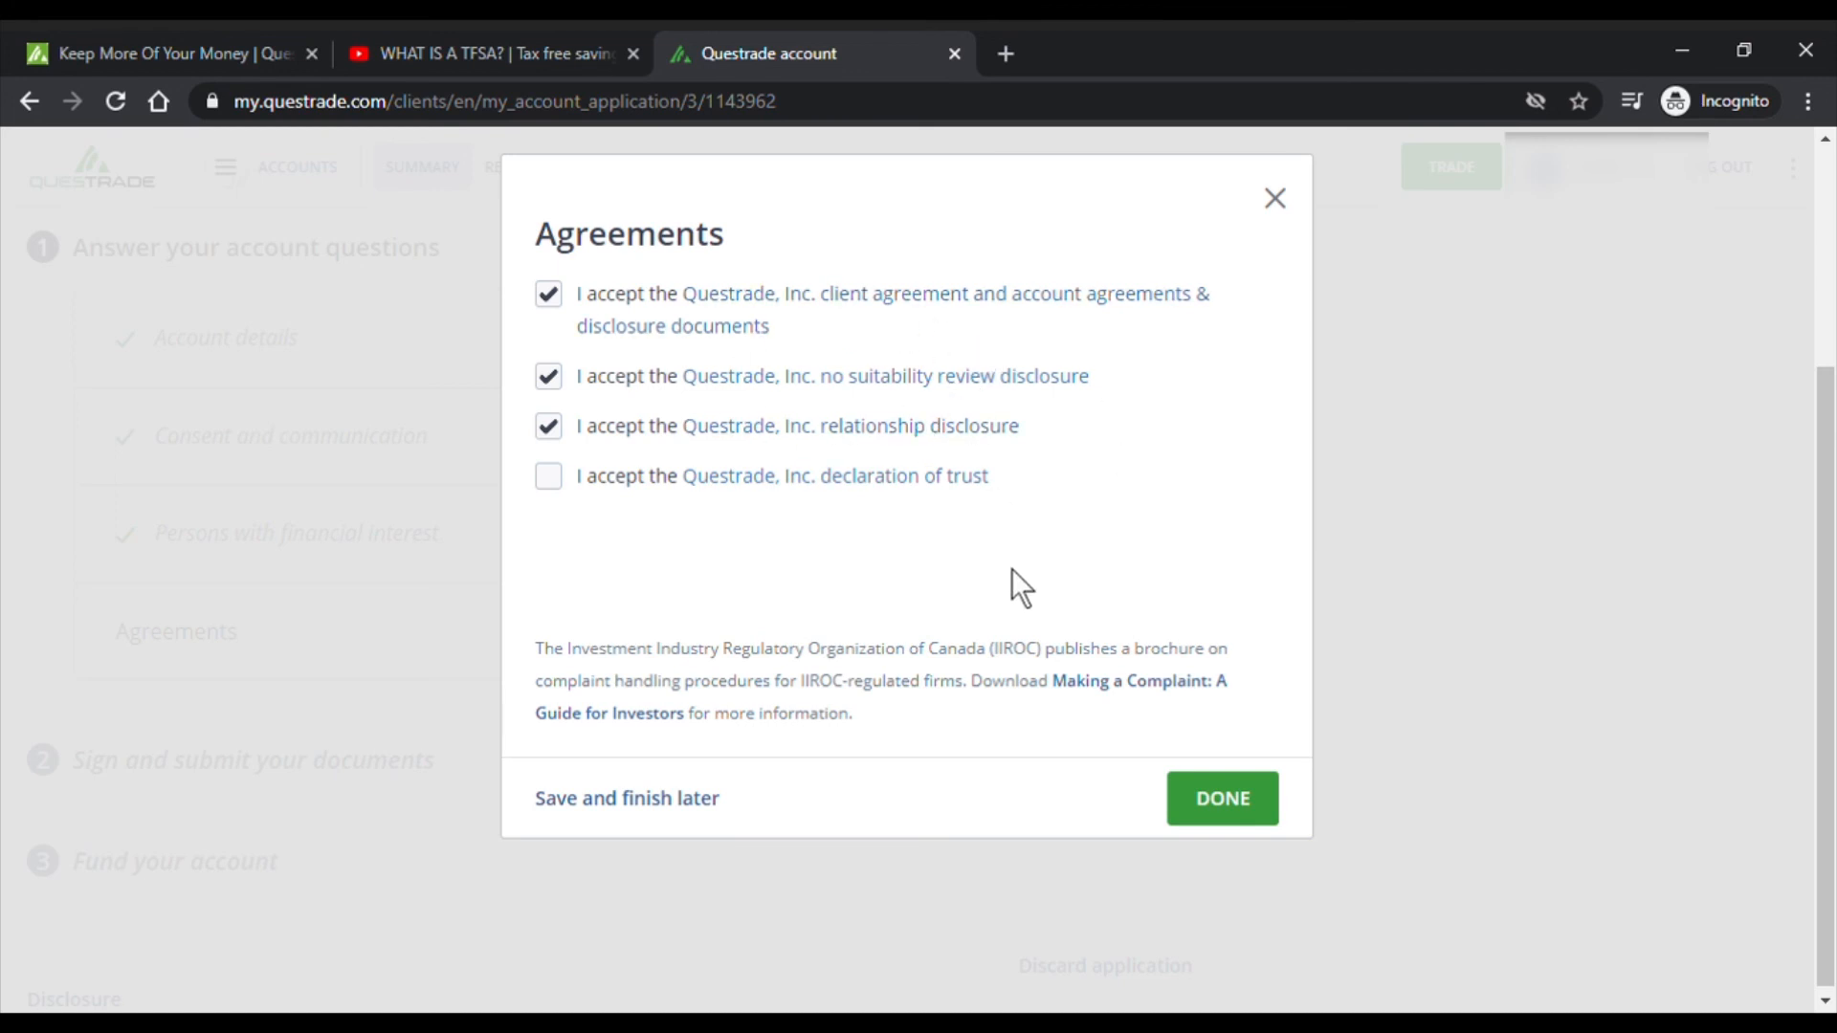
click(913, 507)
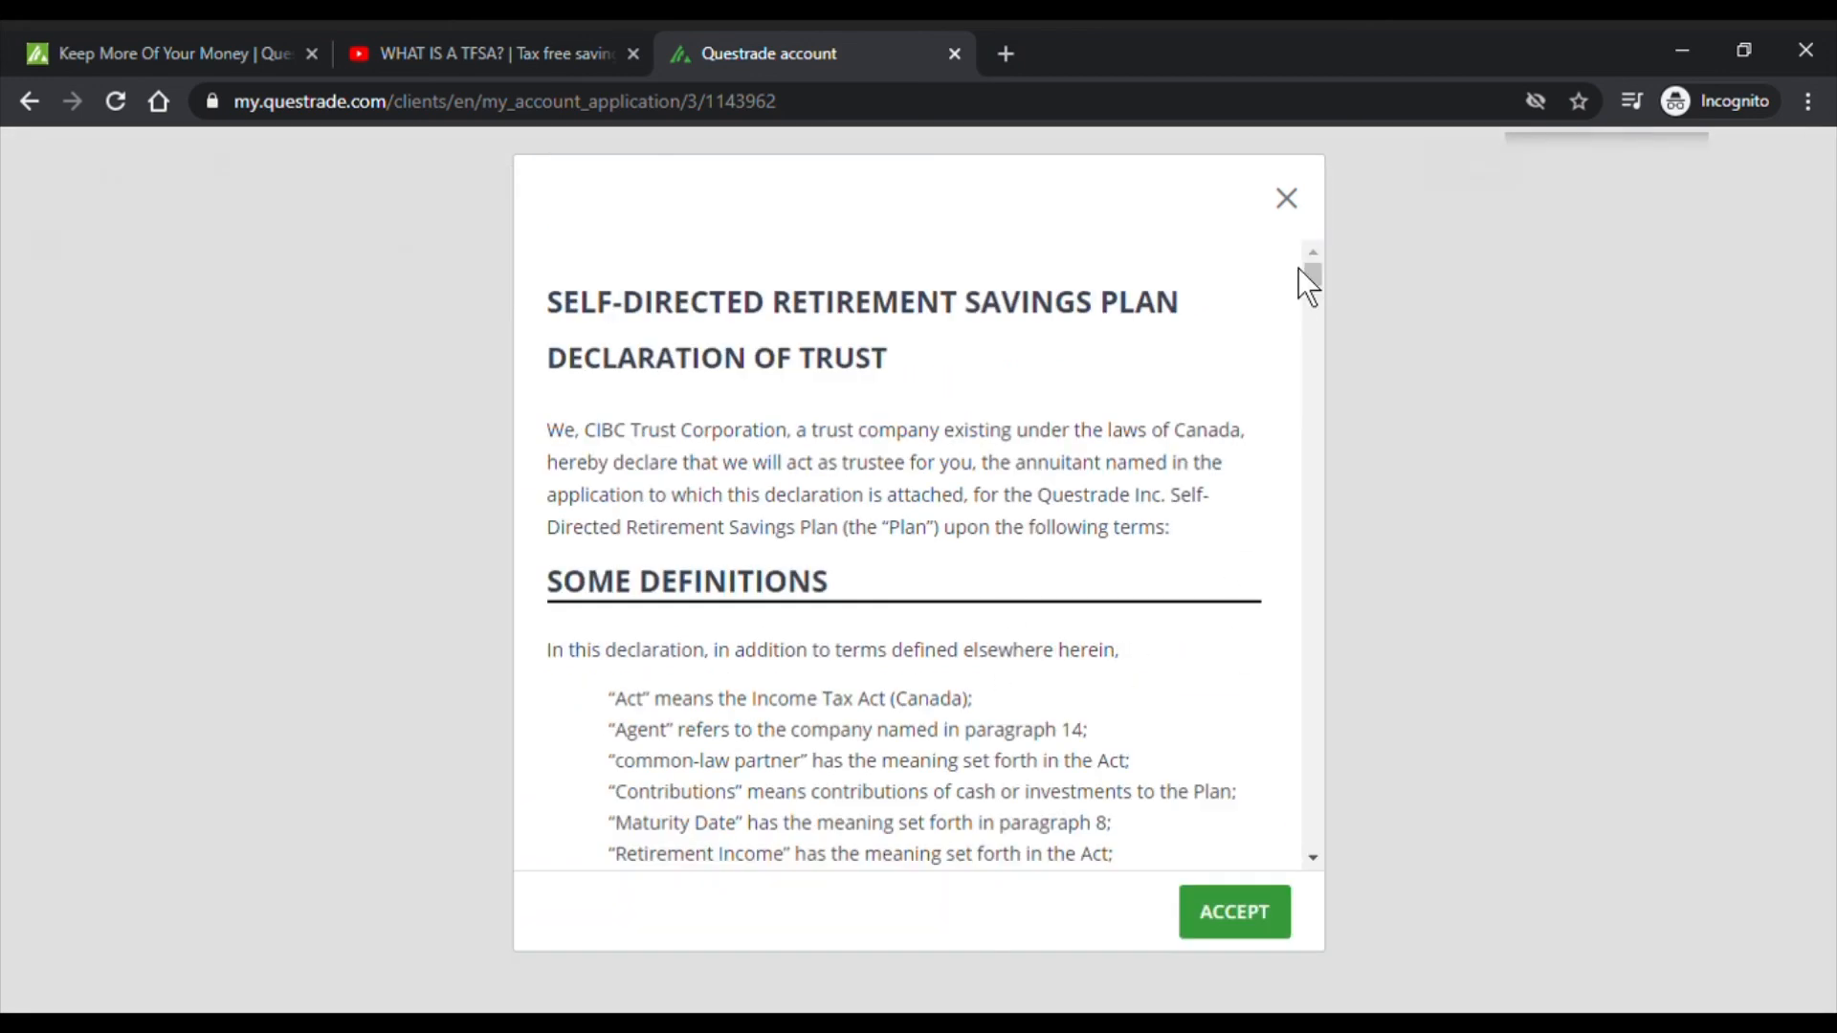
drag(1308, 268, 1309, 846)
click(1251, 928)
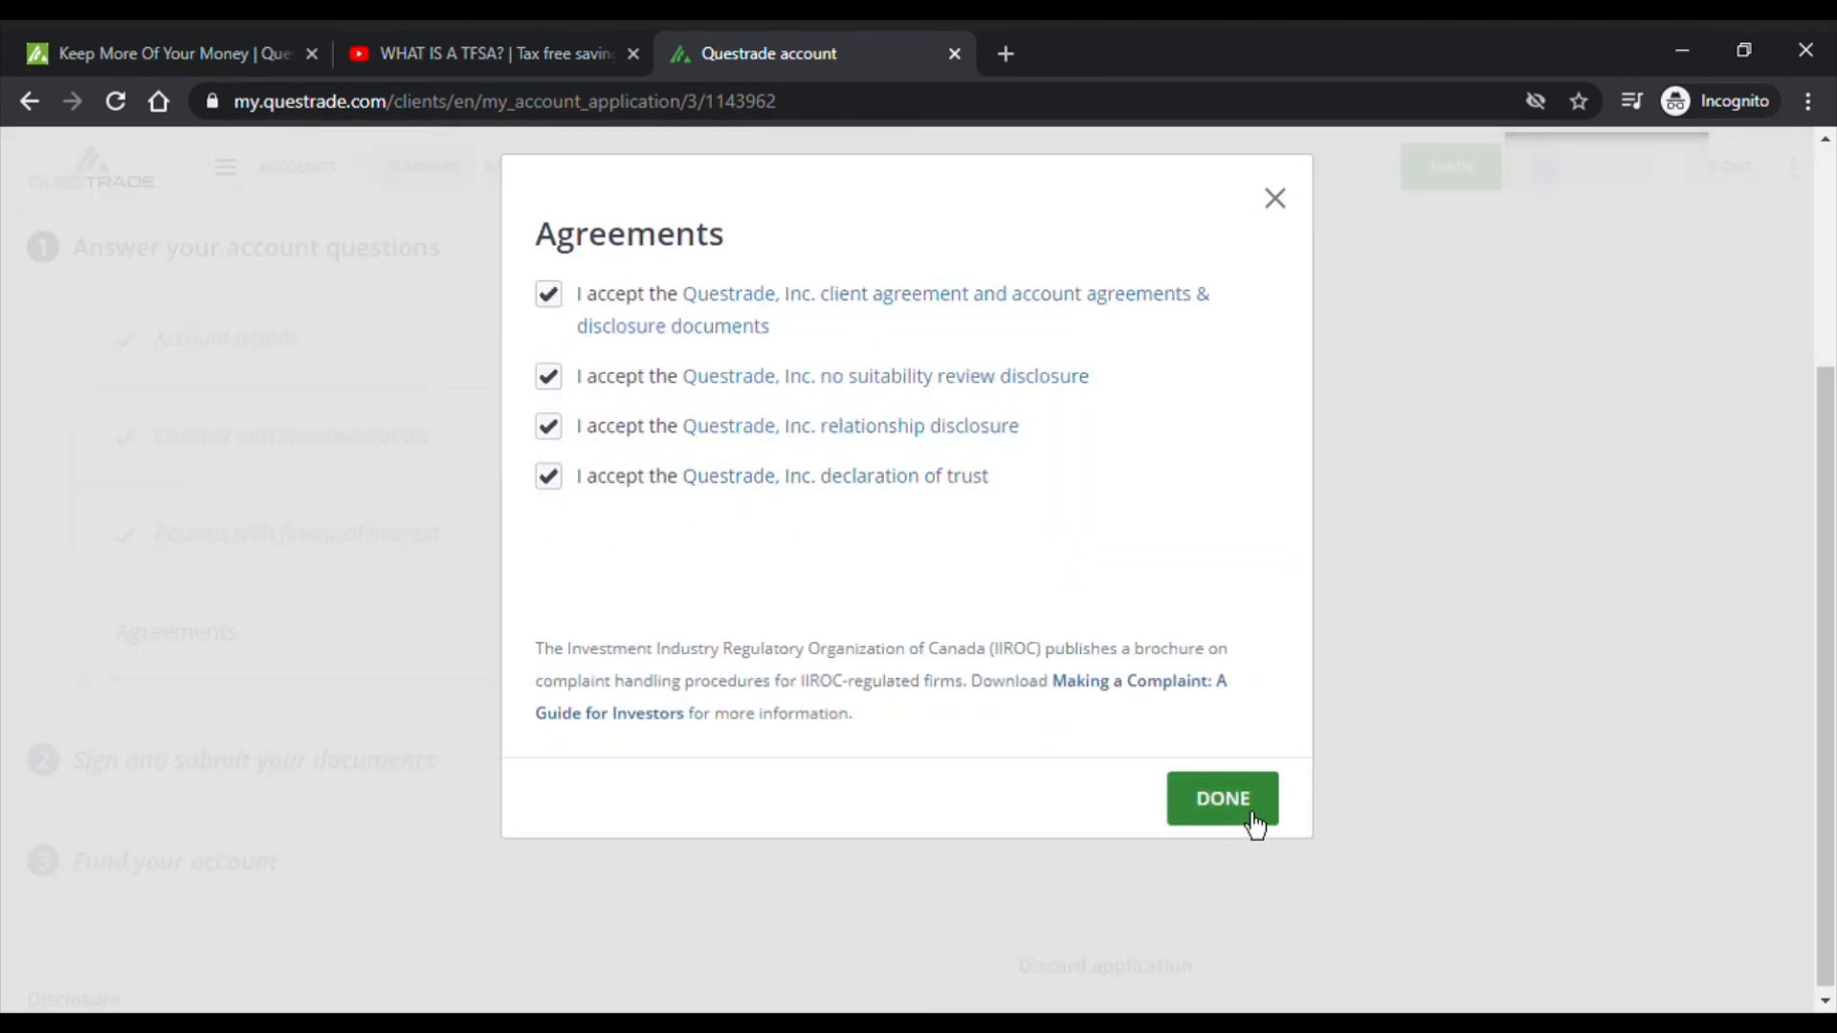
click(1255, 821)
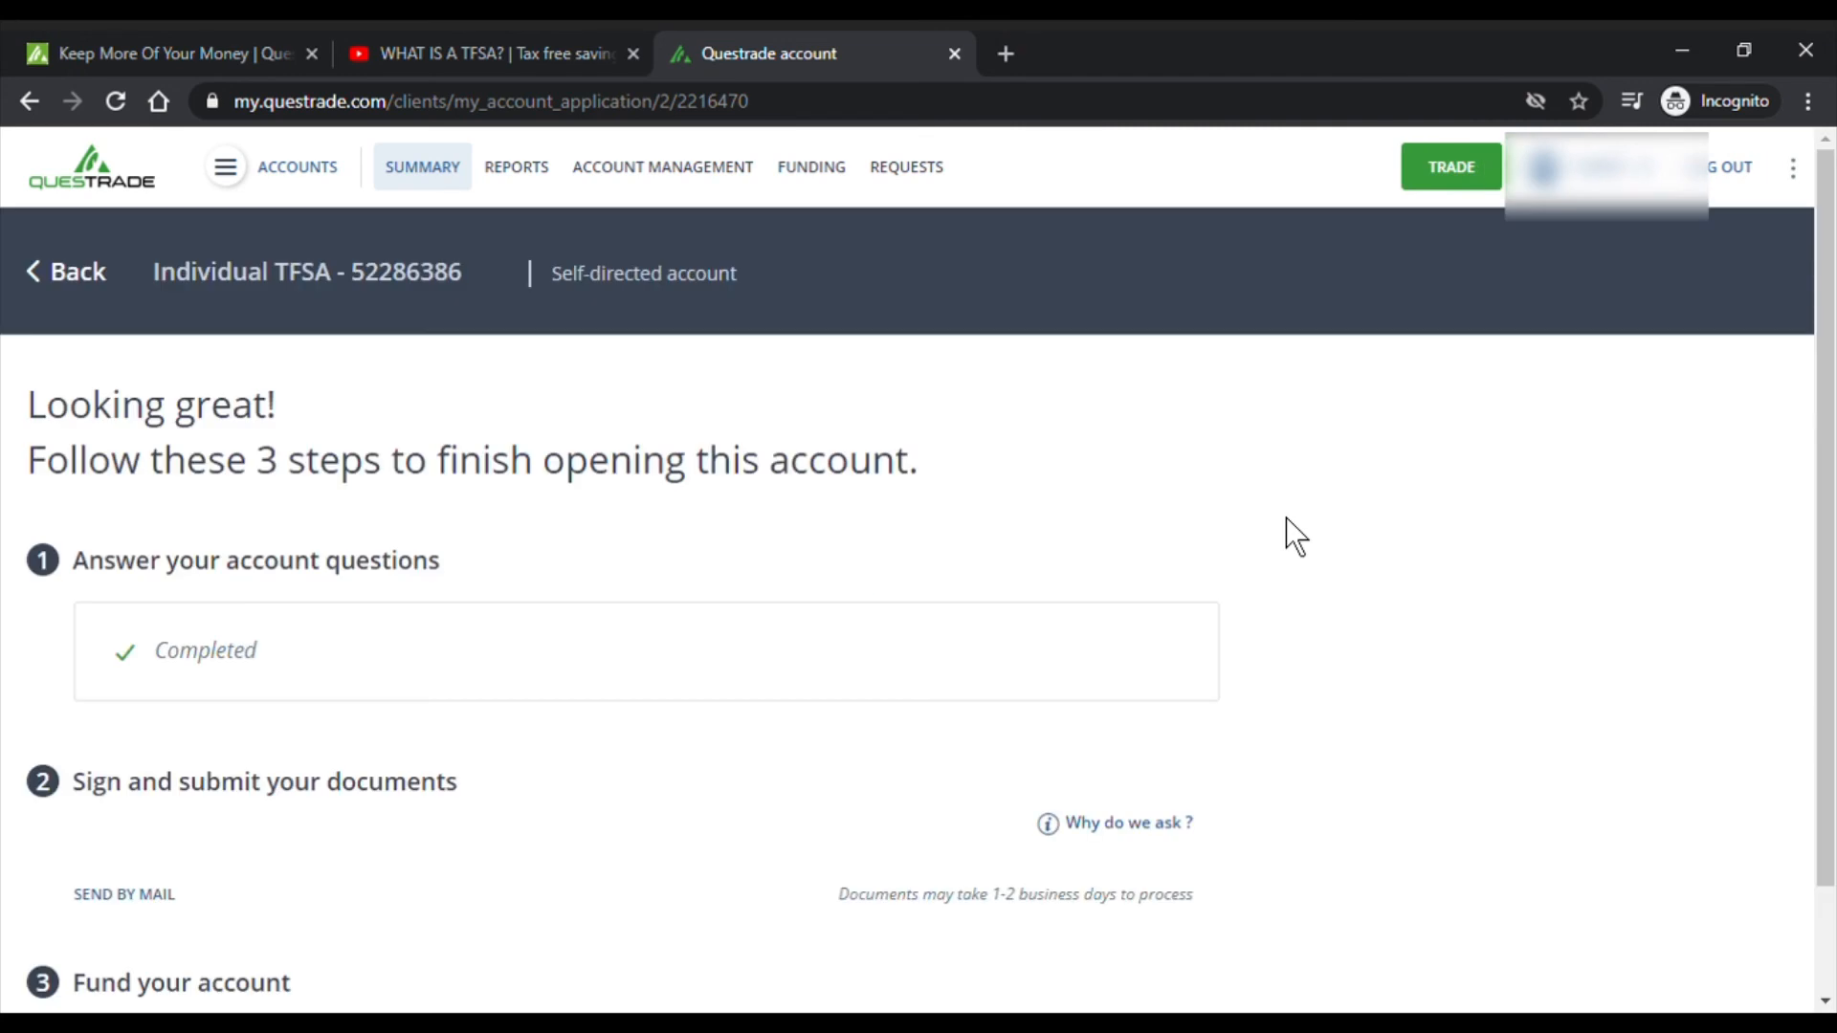
- Review the e-sign, photo ID and $1,000.00 funding steps and read 'Why do we ask?'
scroll(1281, 526, down, 1)
scroll(1233, 617, down, 2)
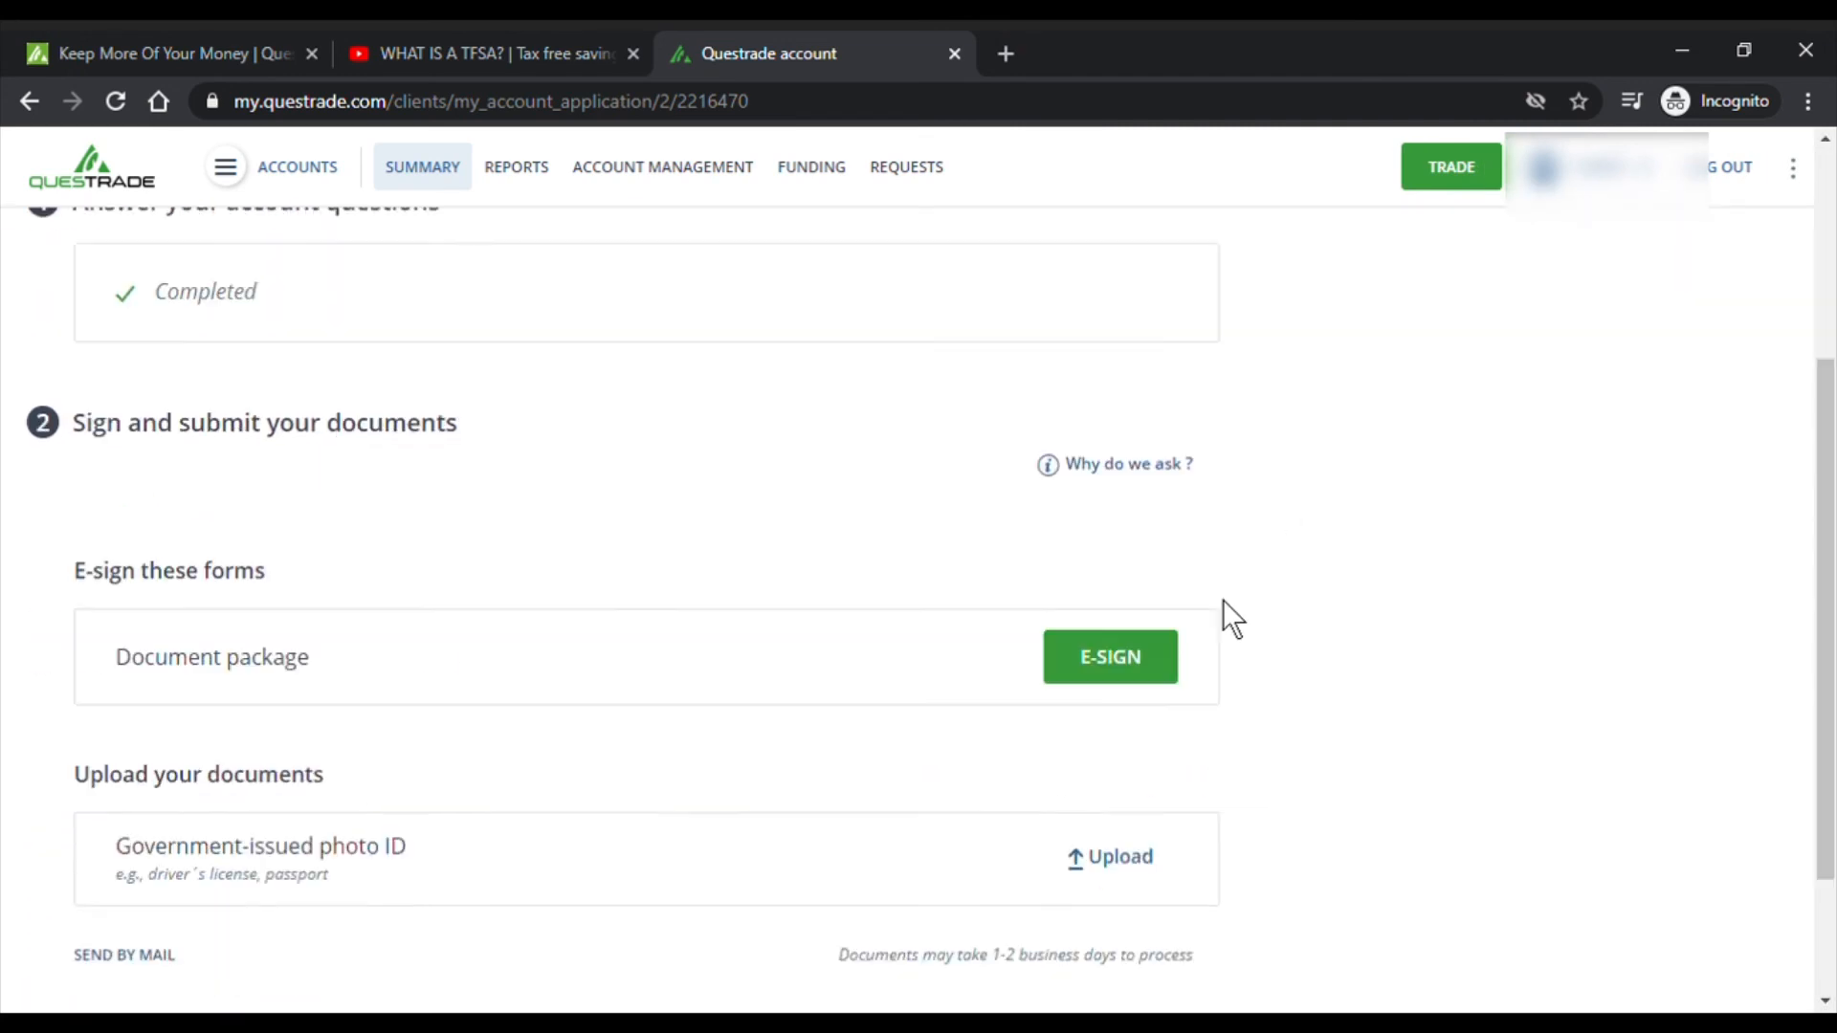
scroll(1232, 617, down, 3)
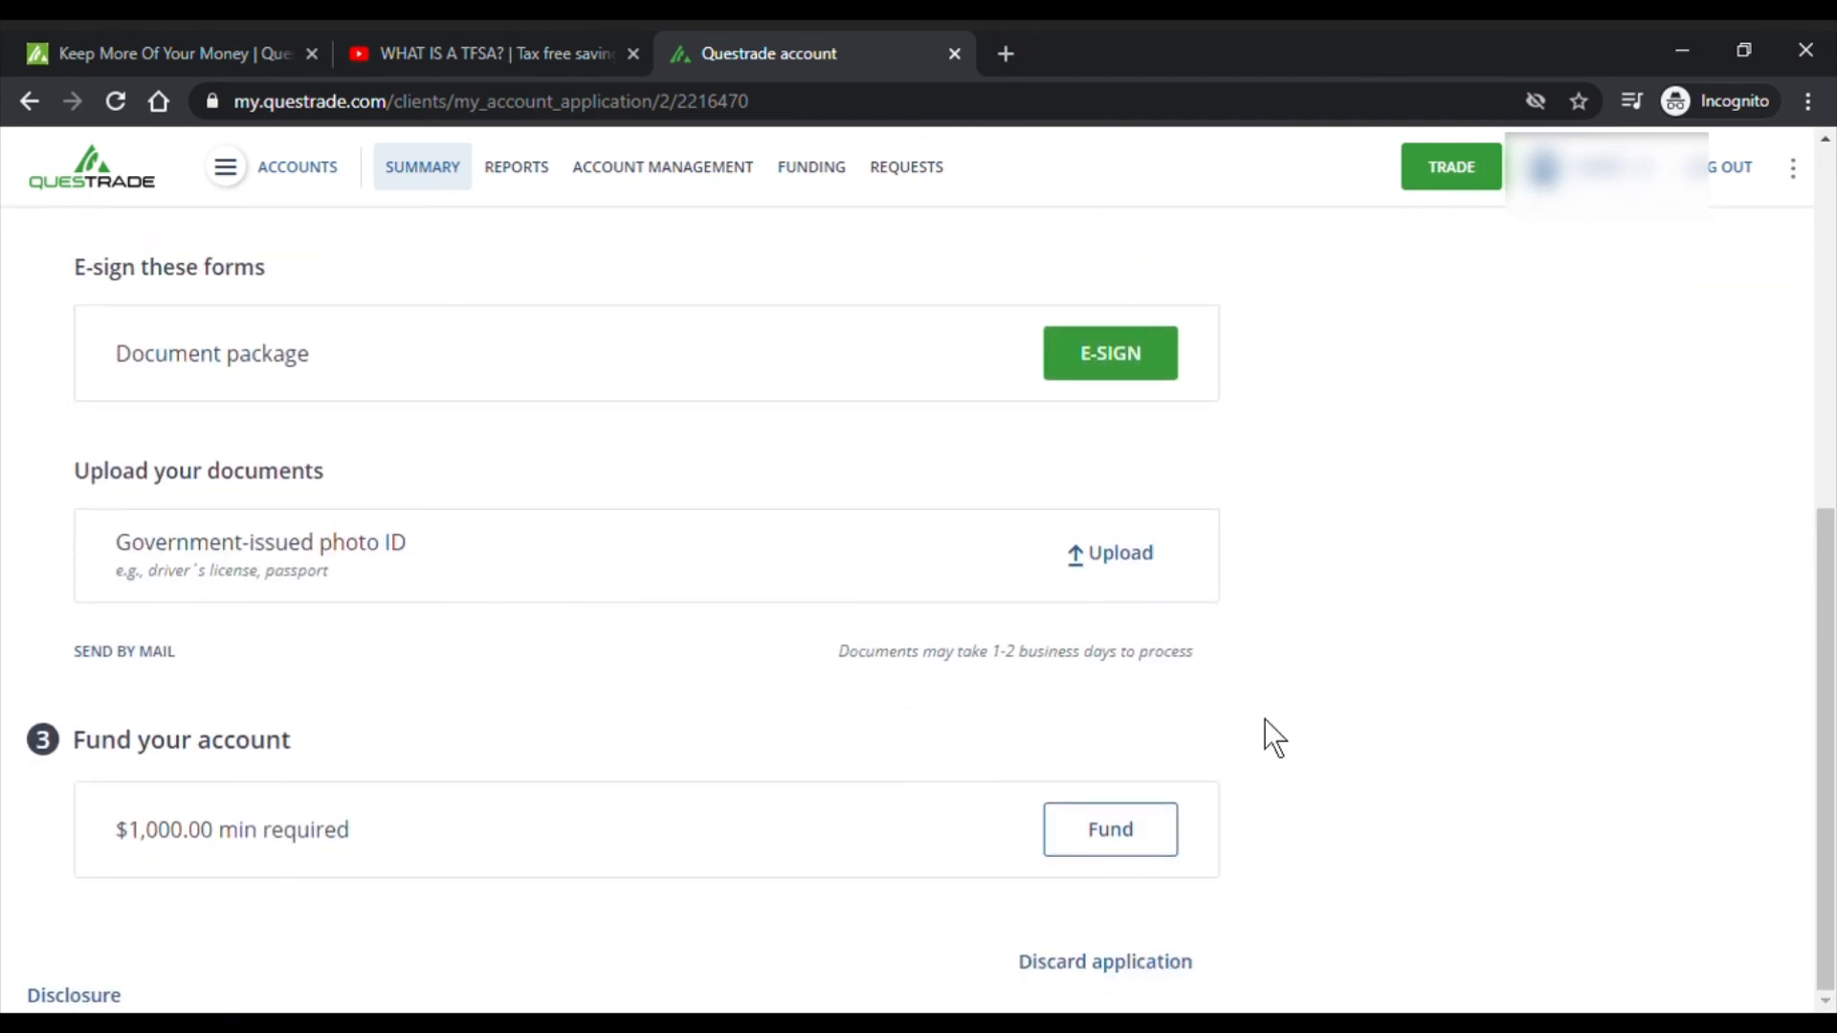
scroll(1234, 670, up, 4)
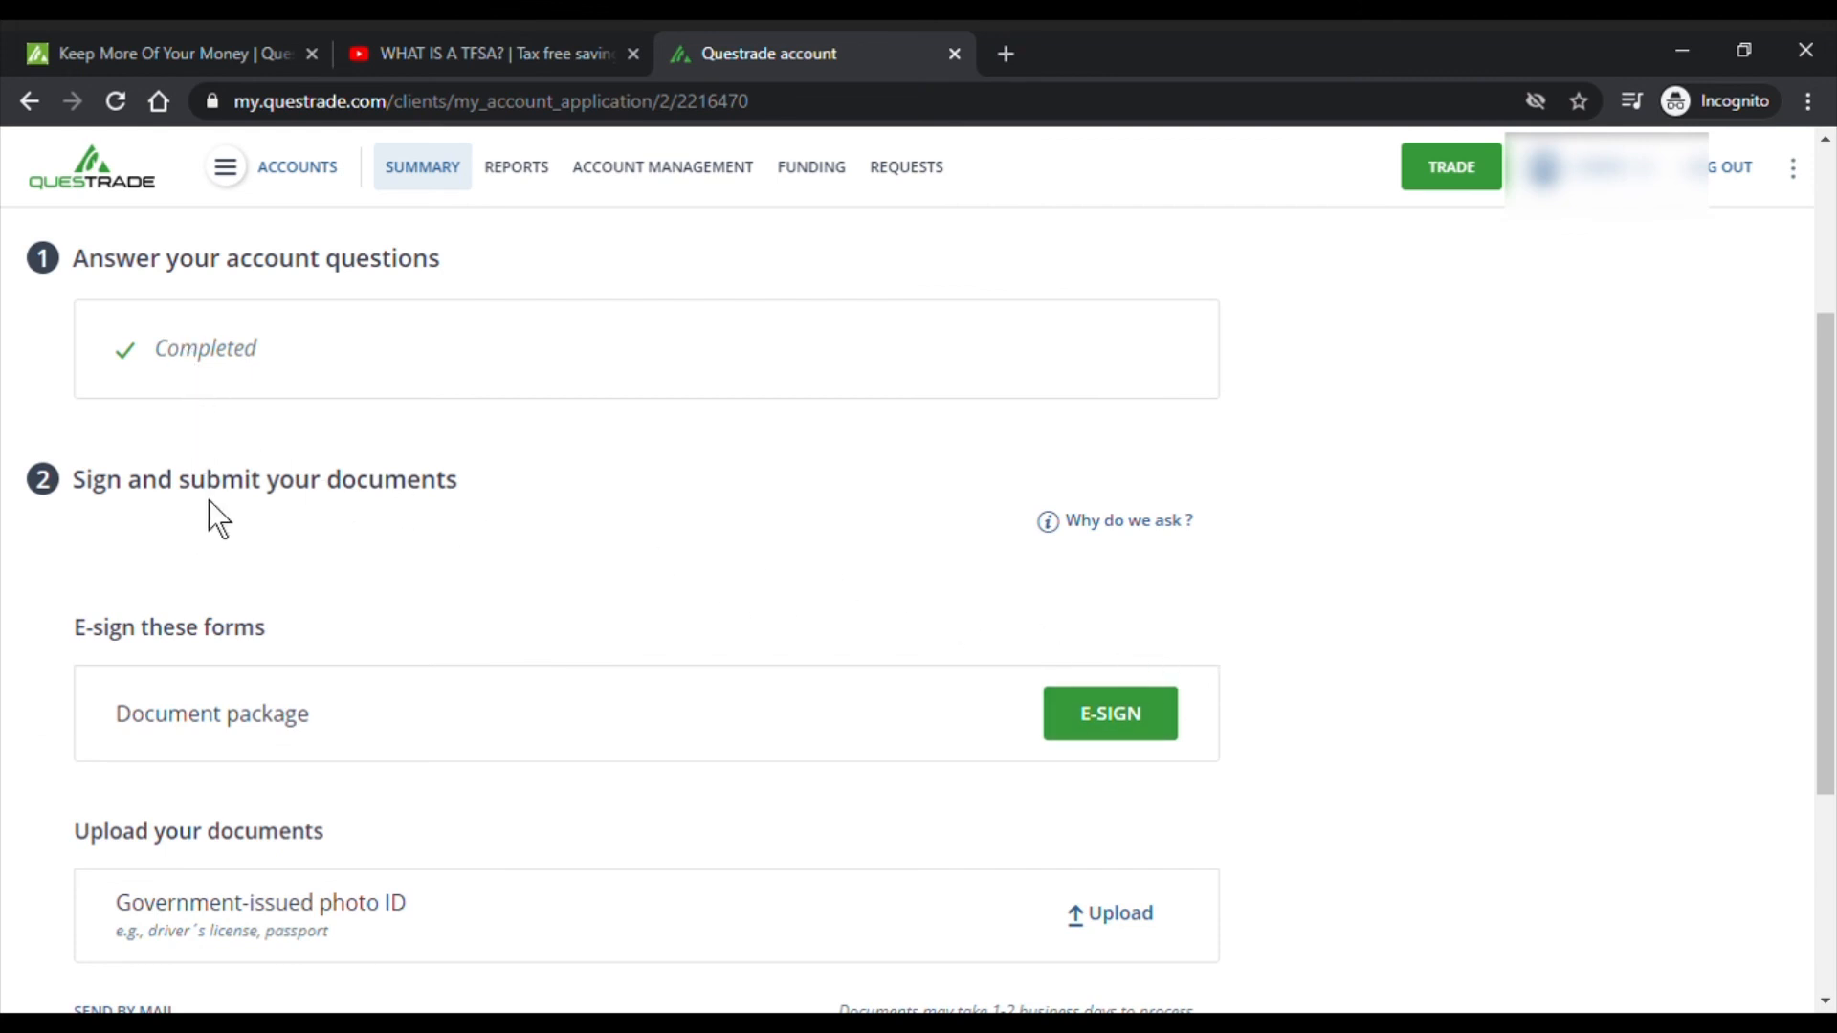
click(1143, 535)
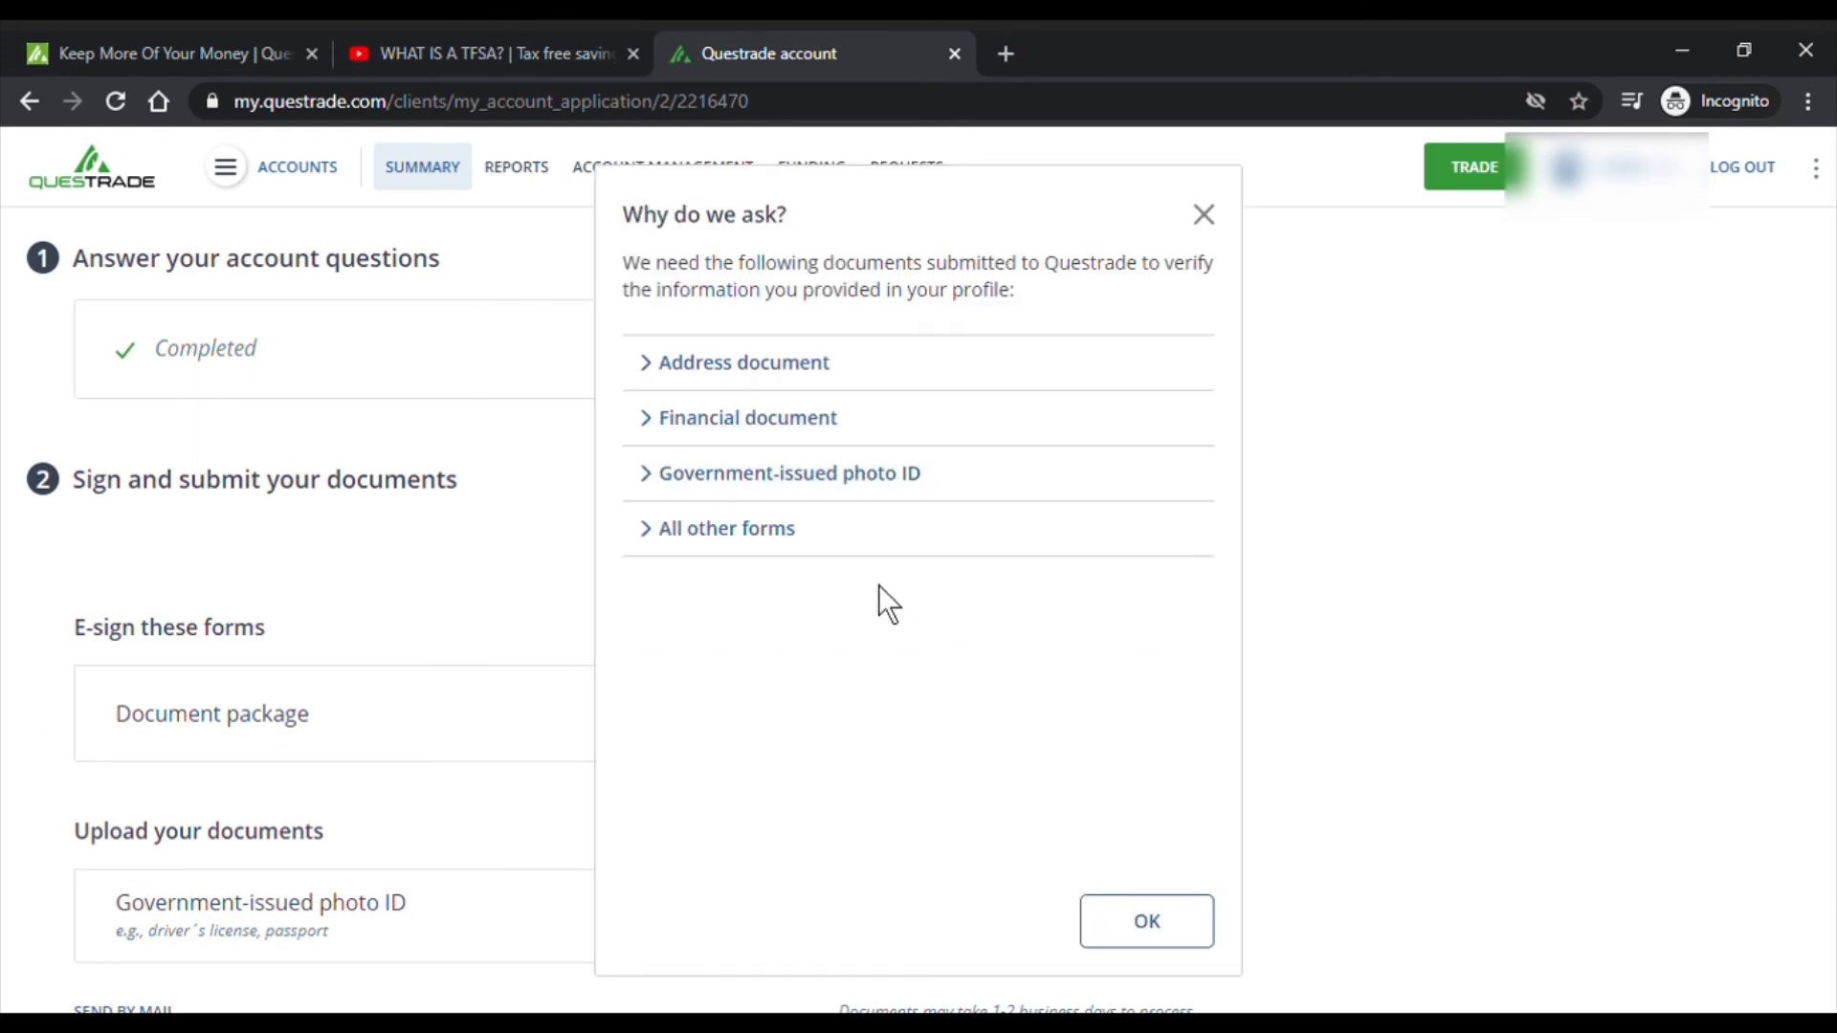
click(1153, 924)
scroll(1340, 641, down, 3)
scroll(1244, 622, up, 2)
scroll(1161, 606, up, 1)
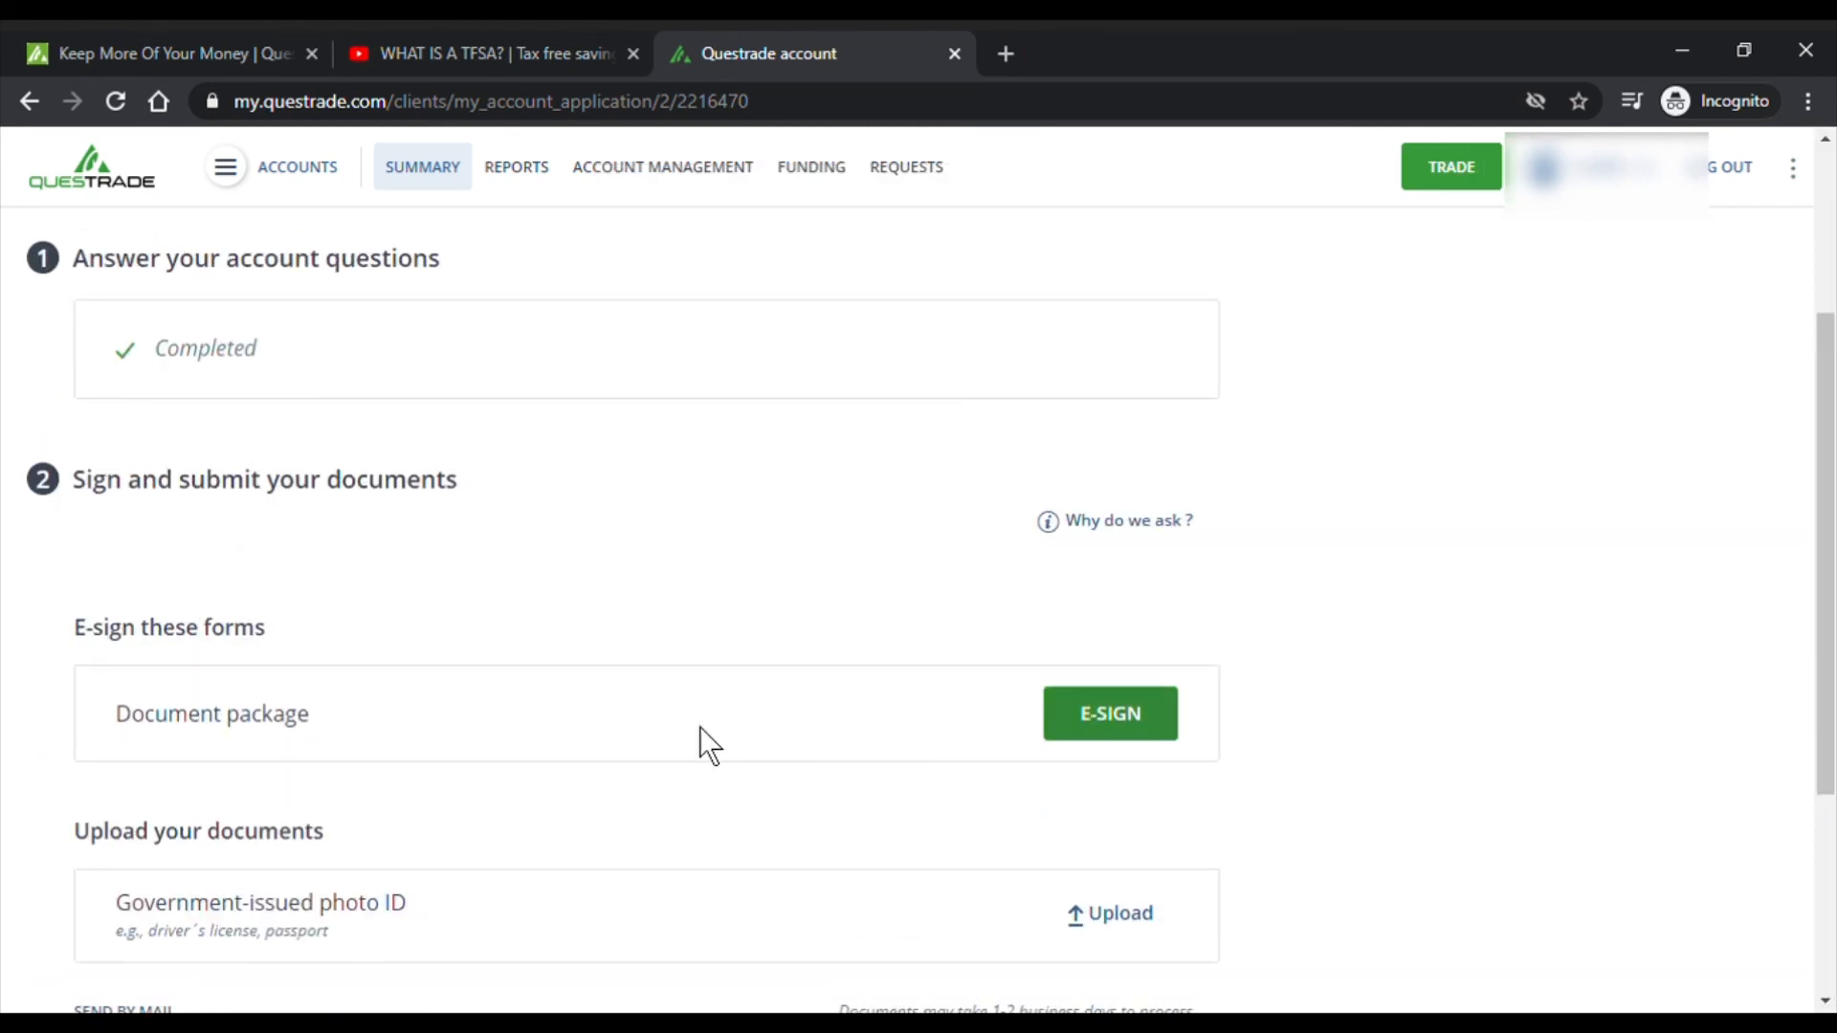
- Start e-signing the Document package and continue past the Participant signing package dialog
click(1151, 739)
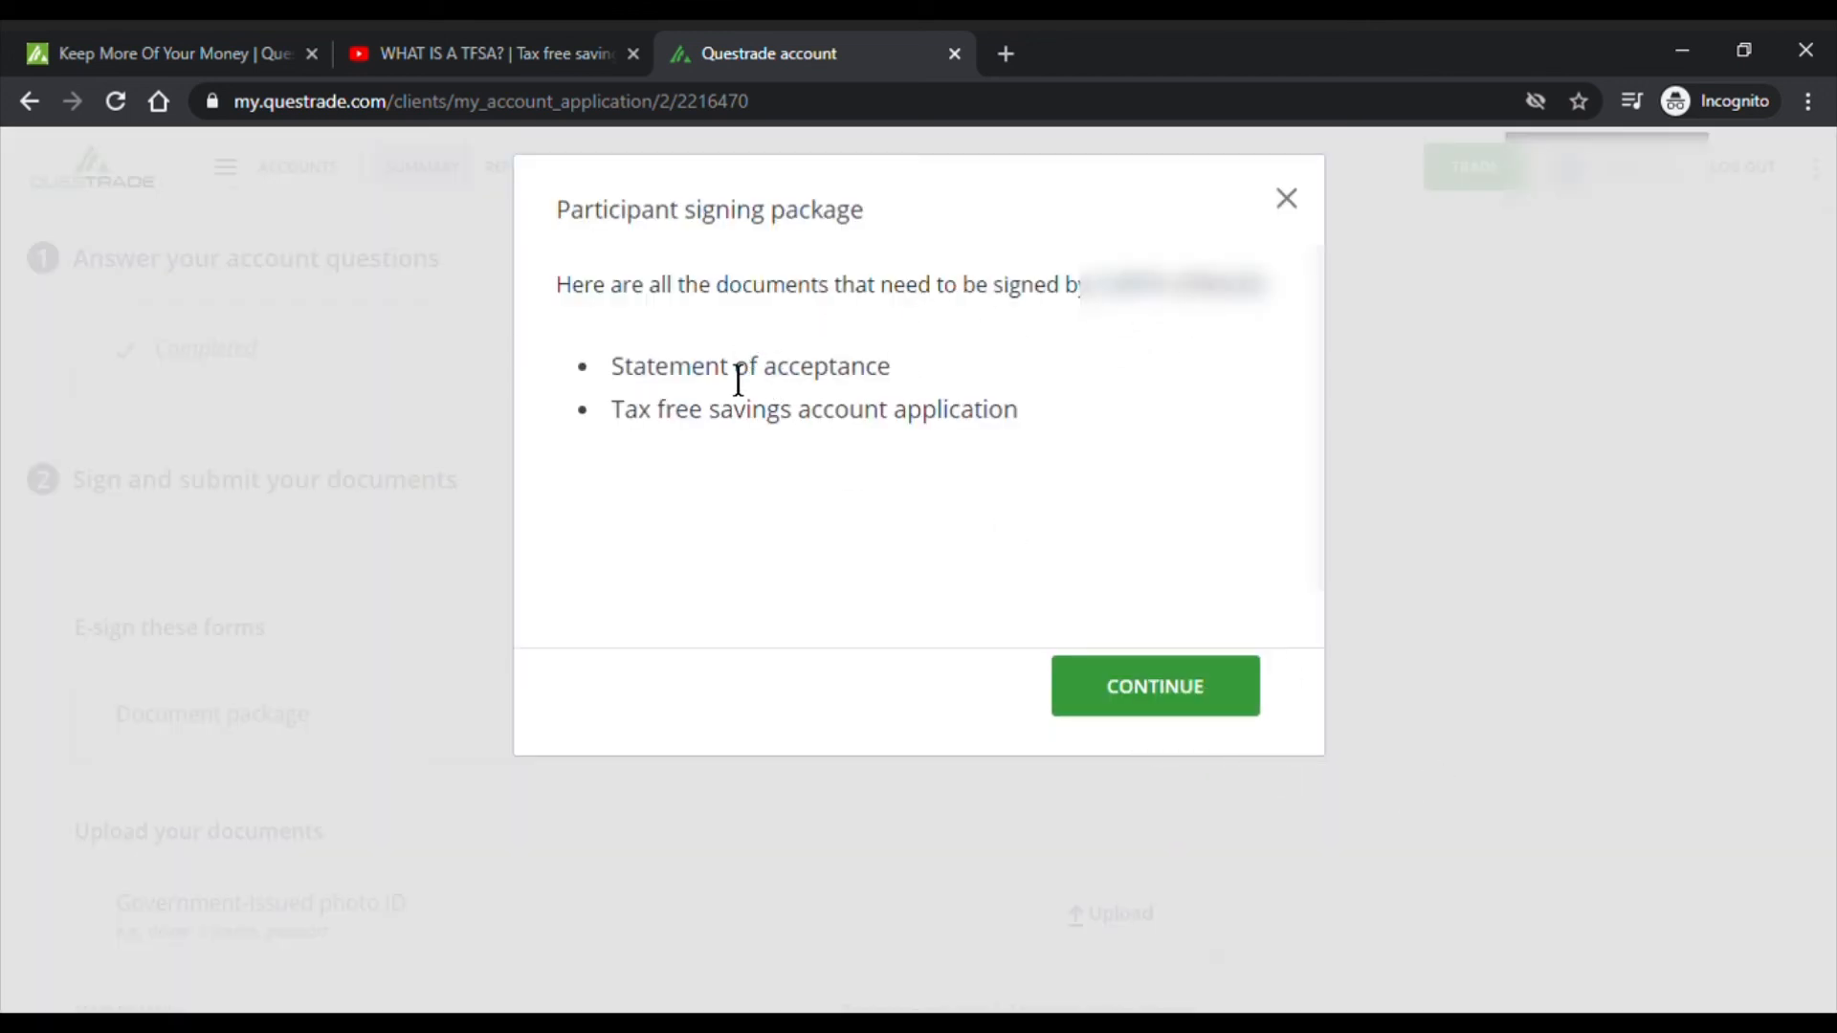
click(1191, 713)
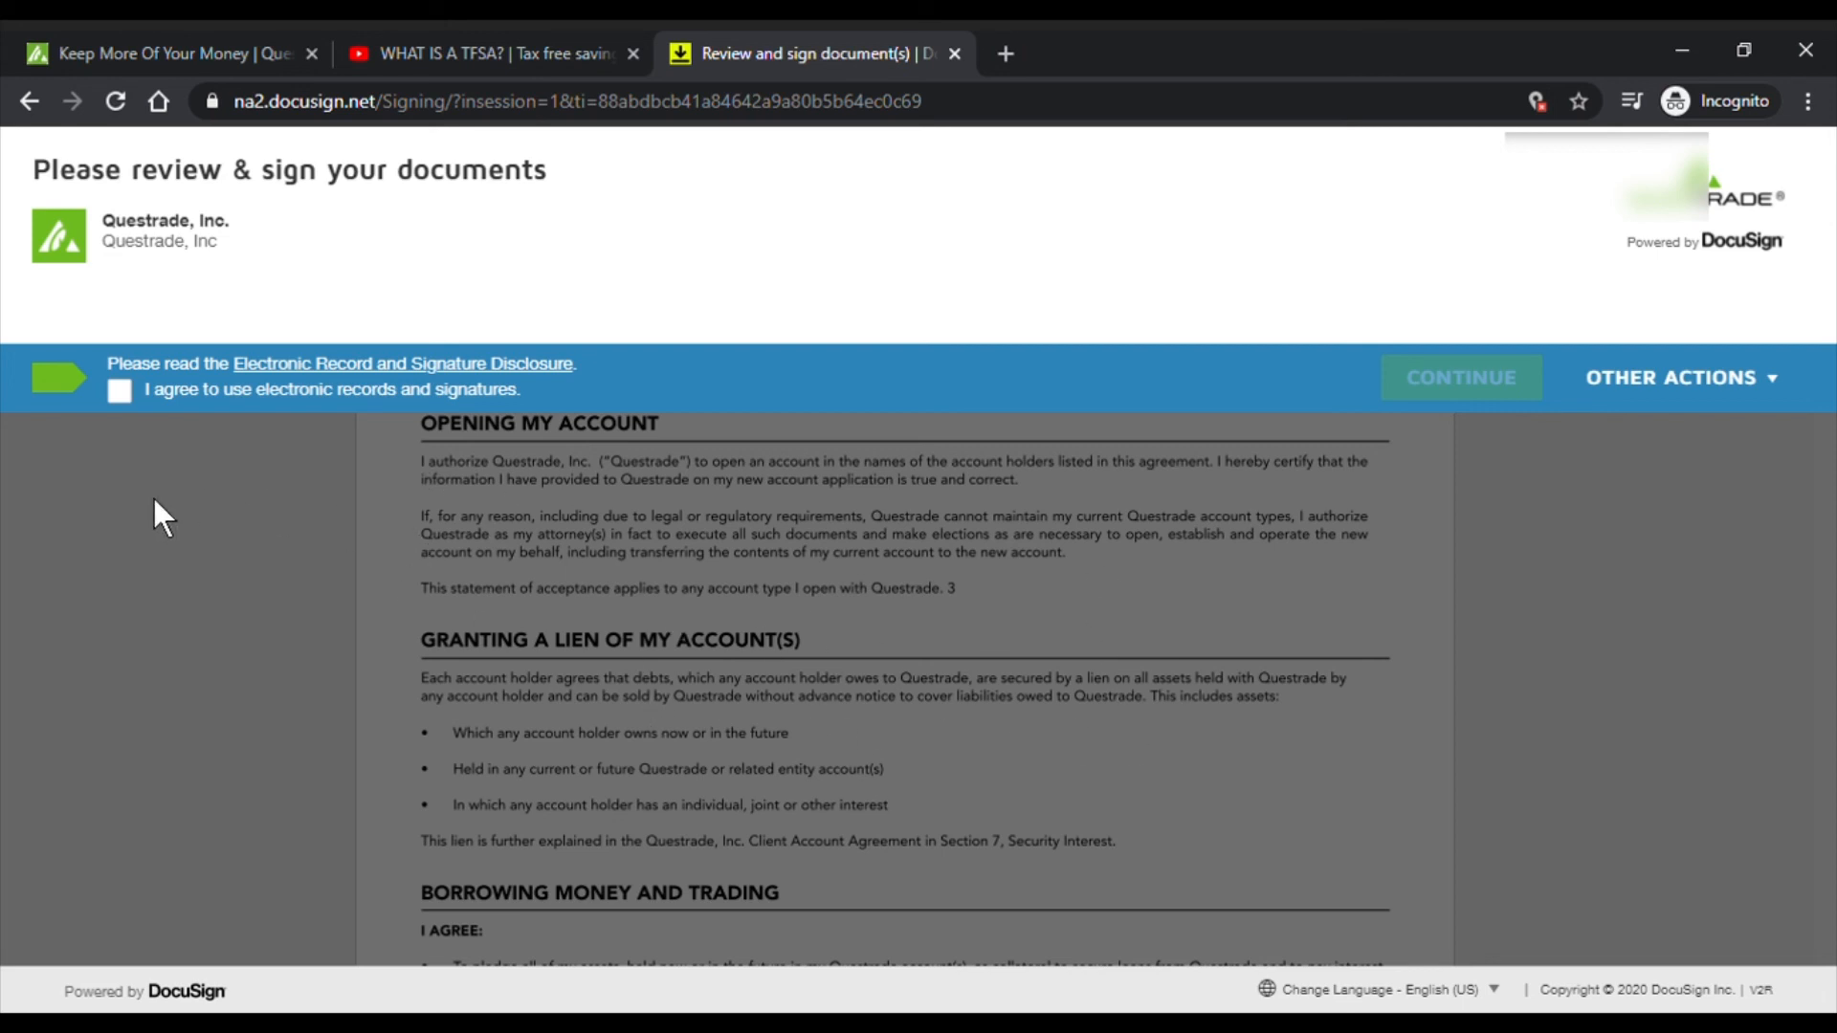
- Agree to electronic records and signatures and jump to the first required initial field
click(135, 412)
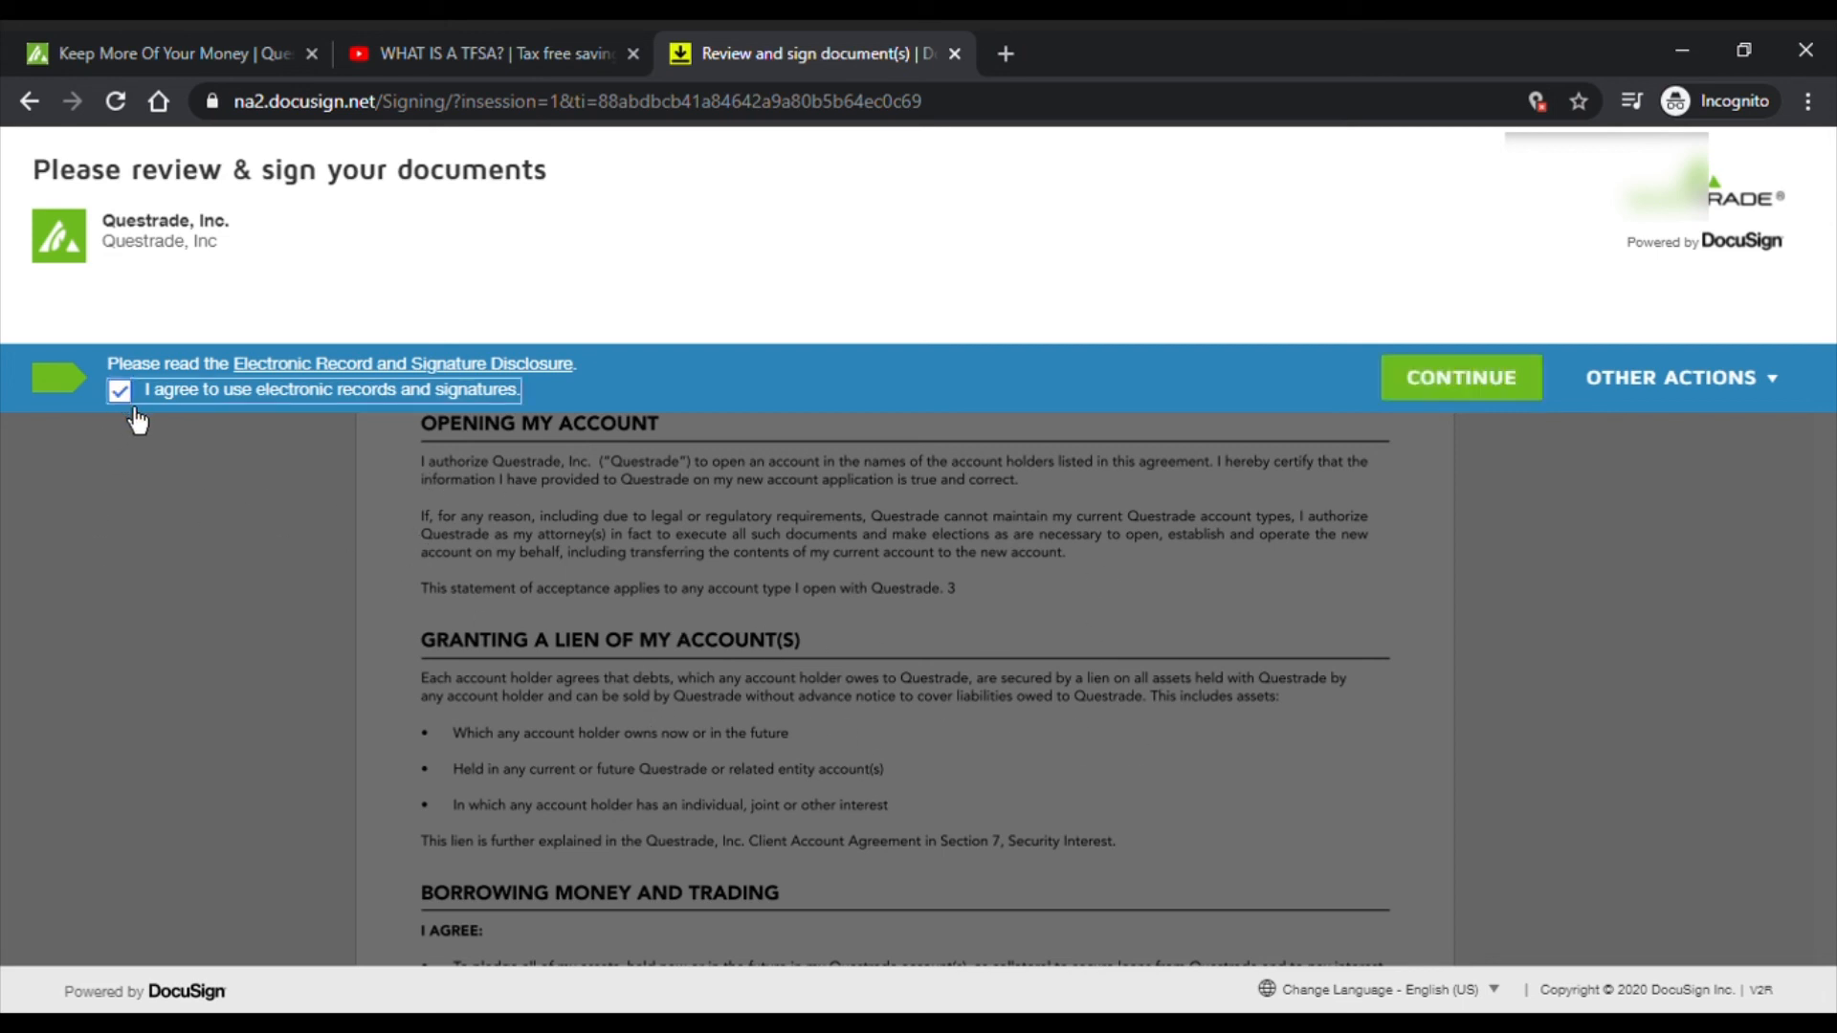
click(1509, 401)
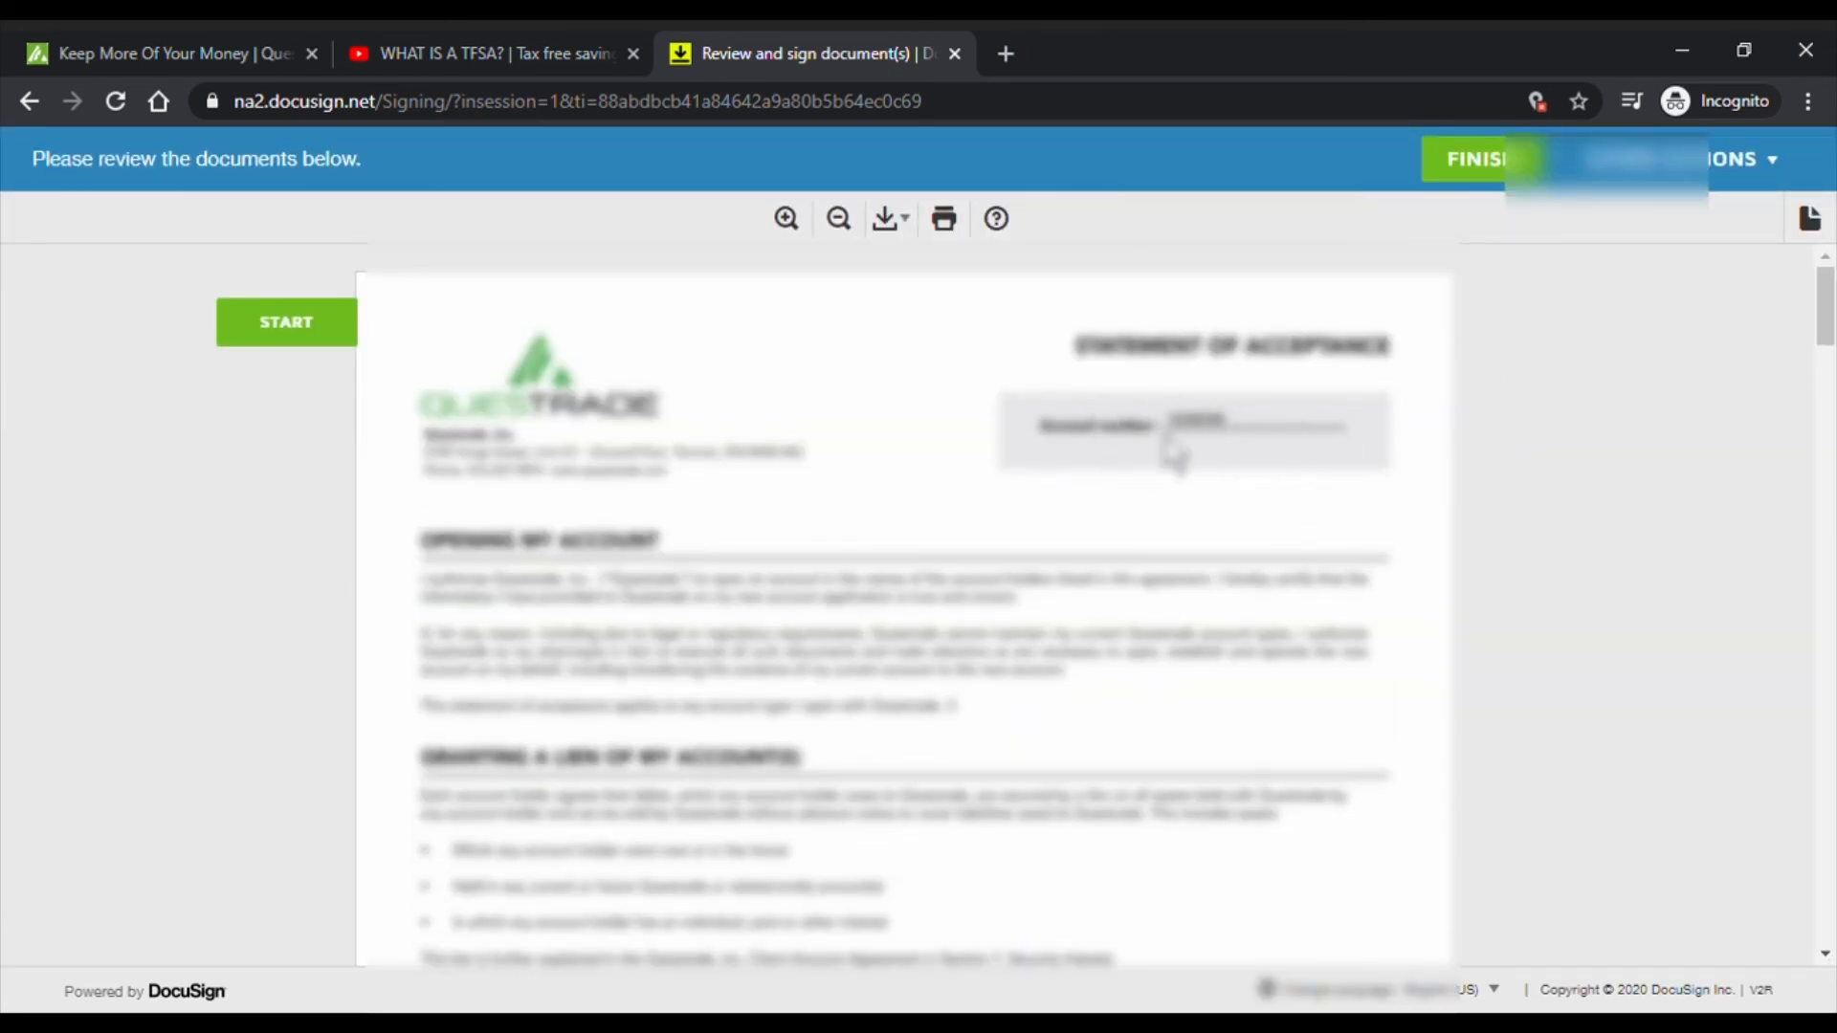
scroll(1467, 398, down, 15)
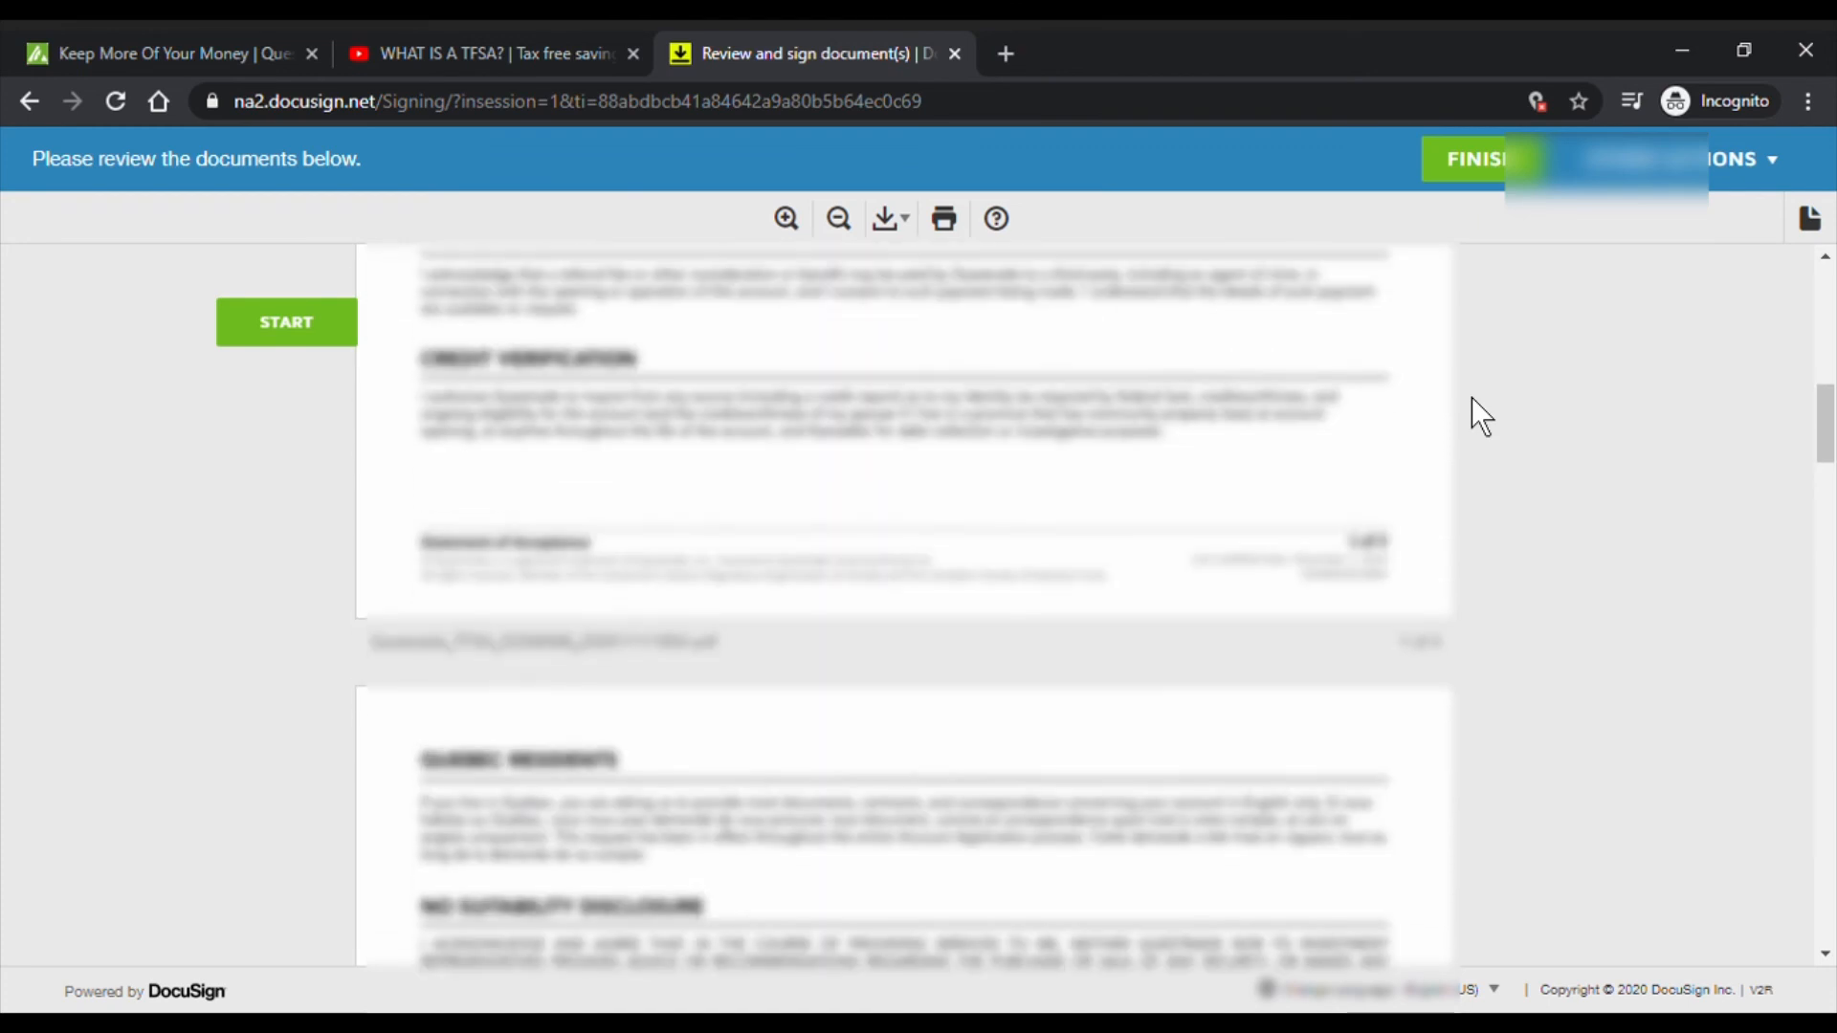
scroll(1472, 399, down, 1)
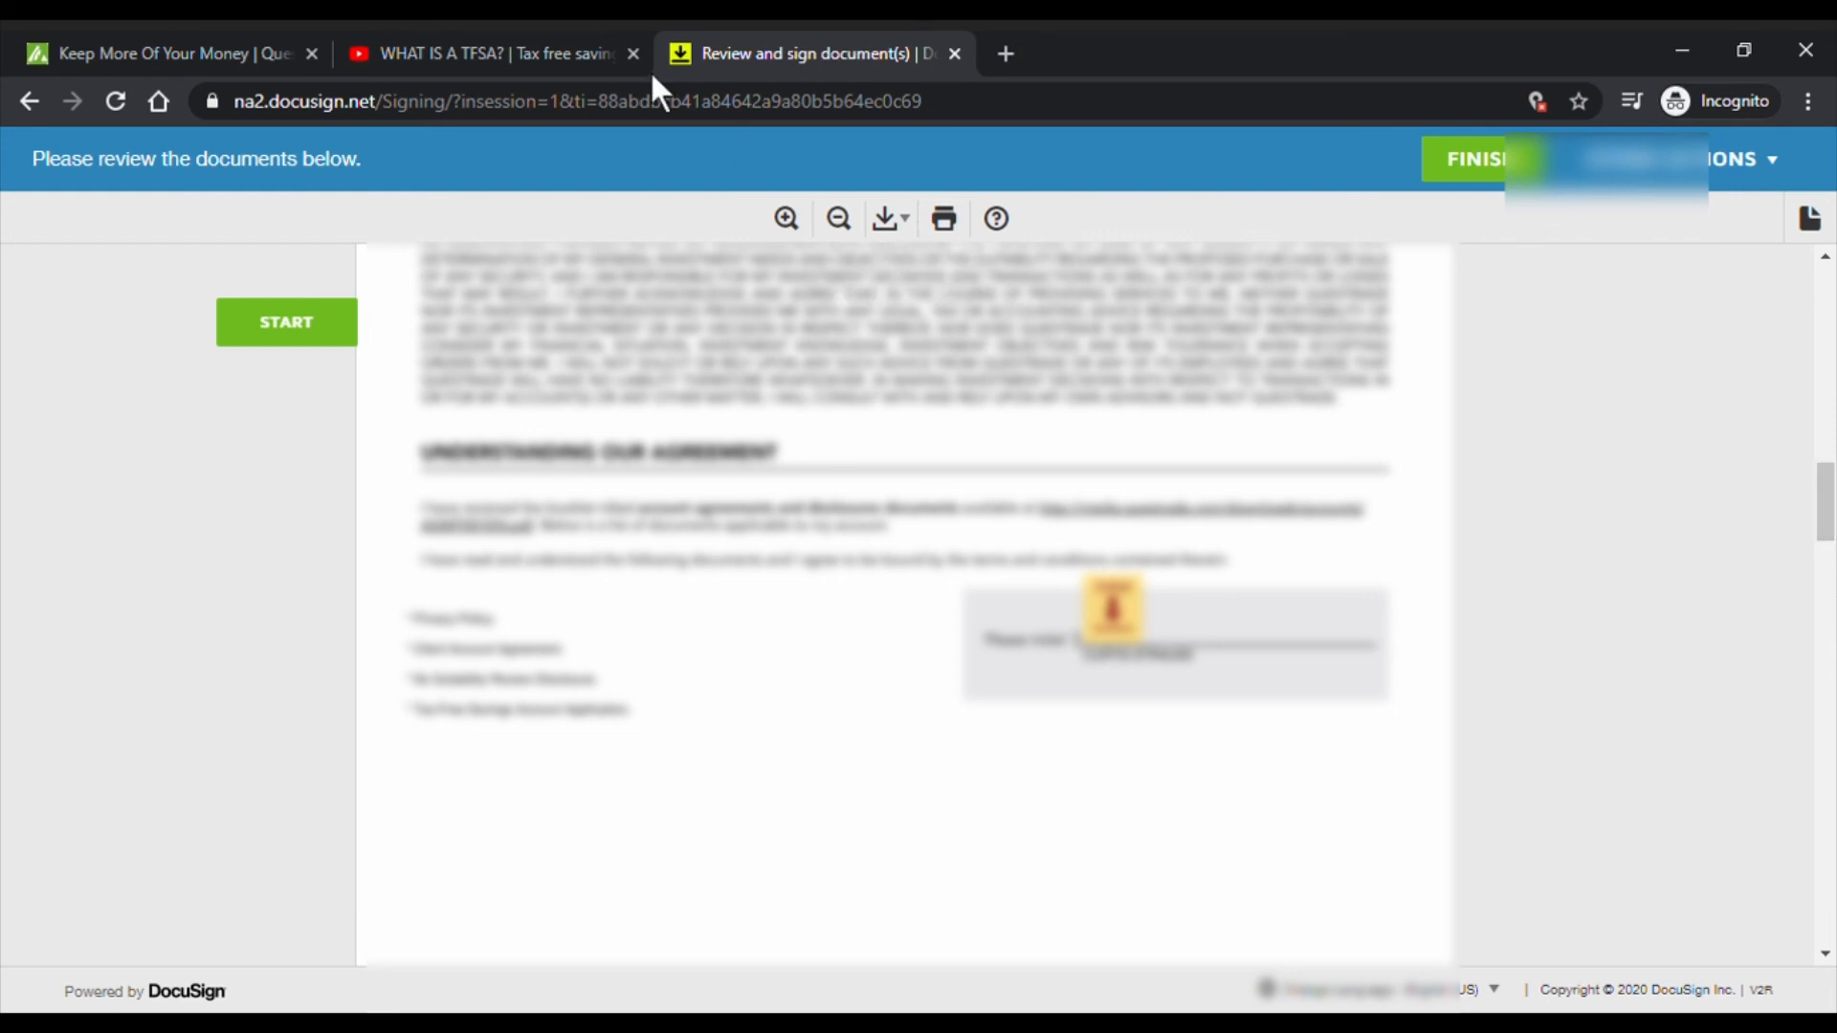
click(1500, 180)
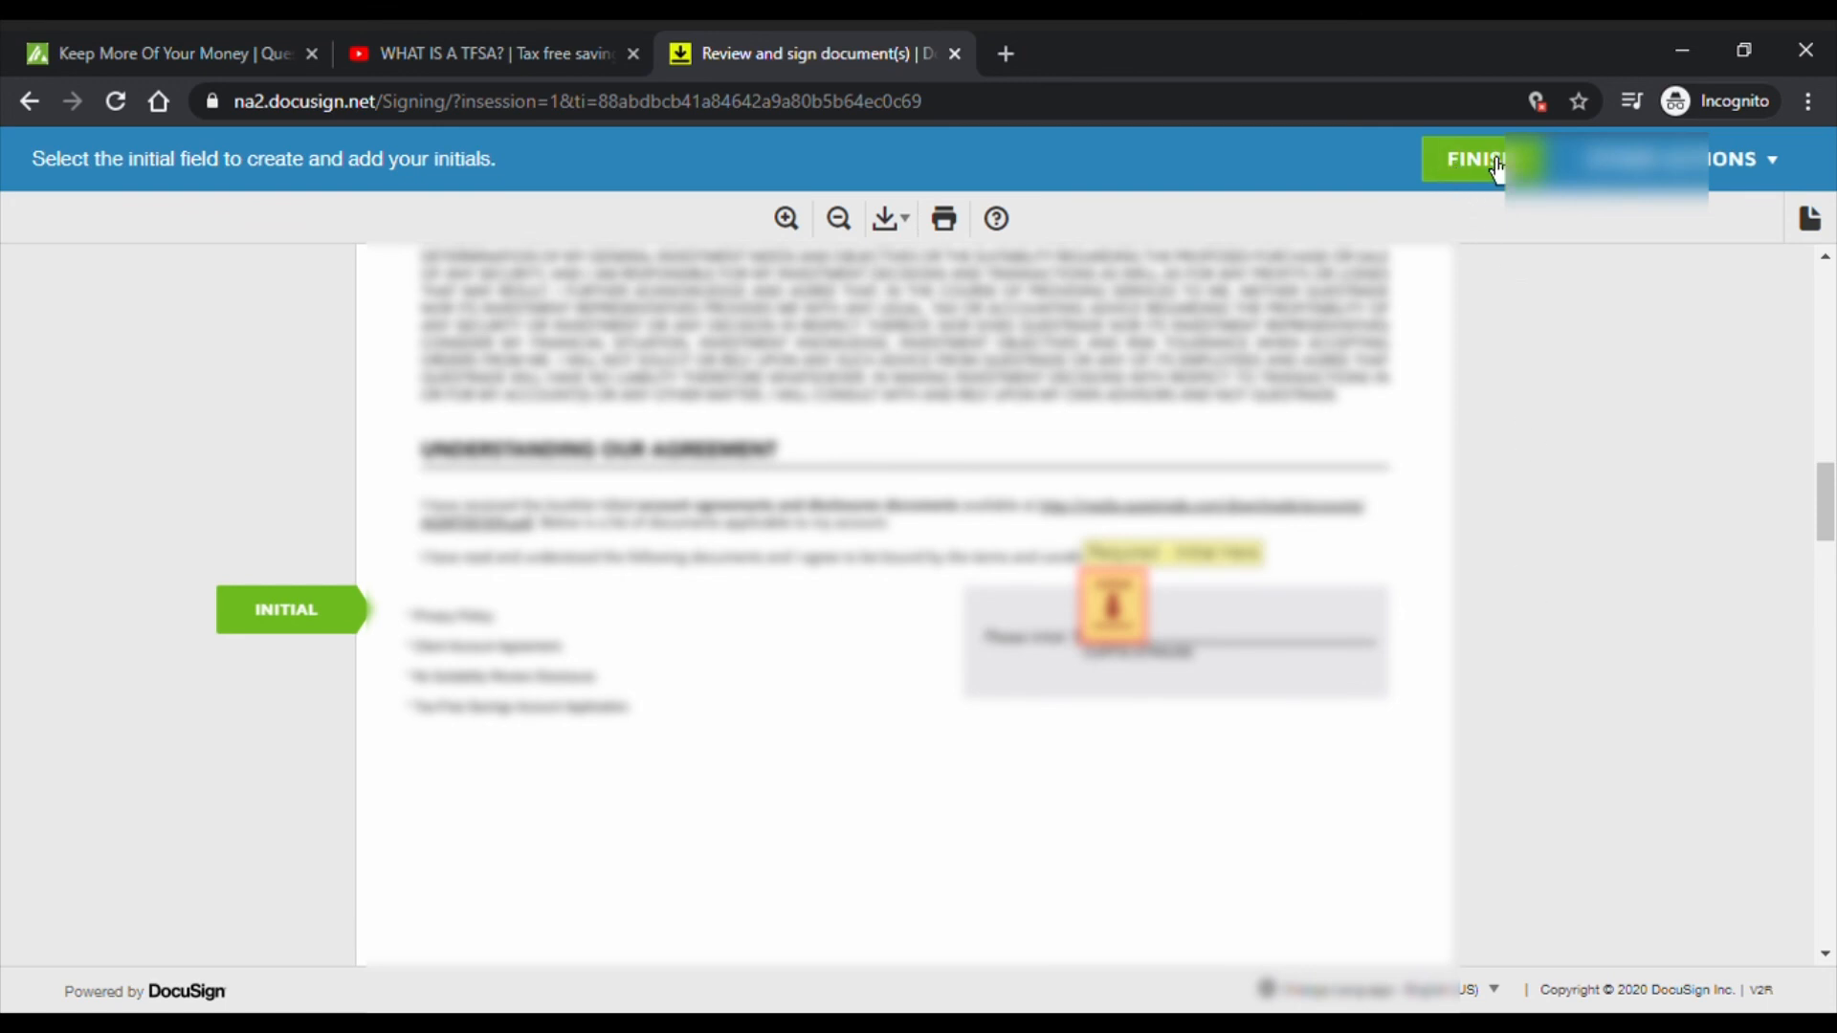
- Browse the Questrade documents and check the Other Actions menu without changing anything
click(1676, 167)
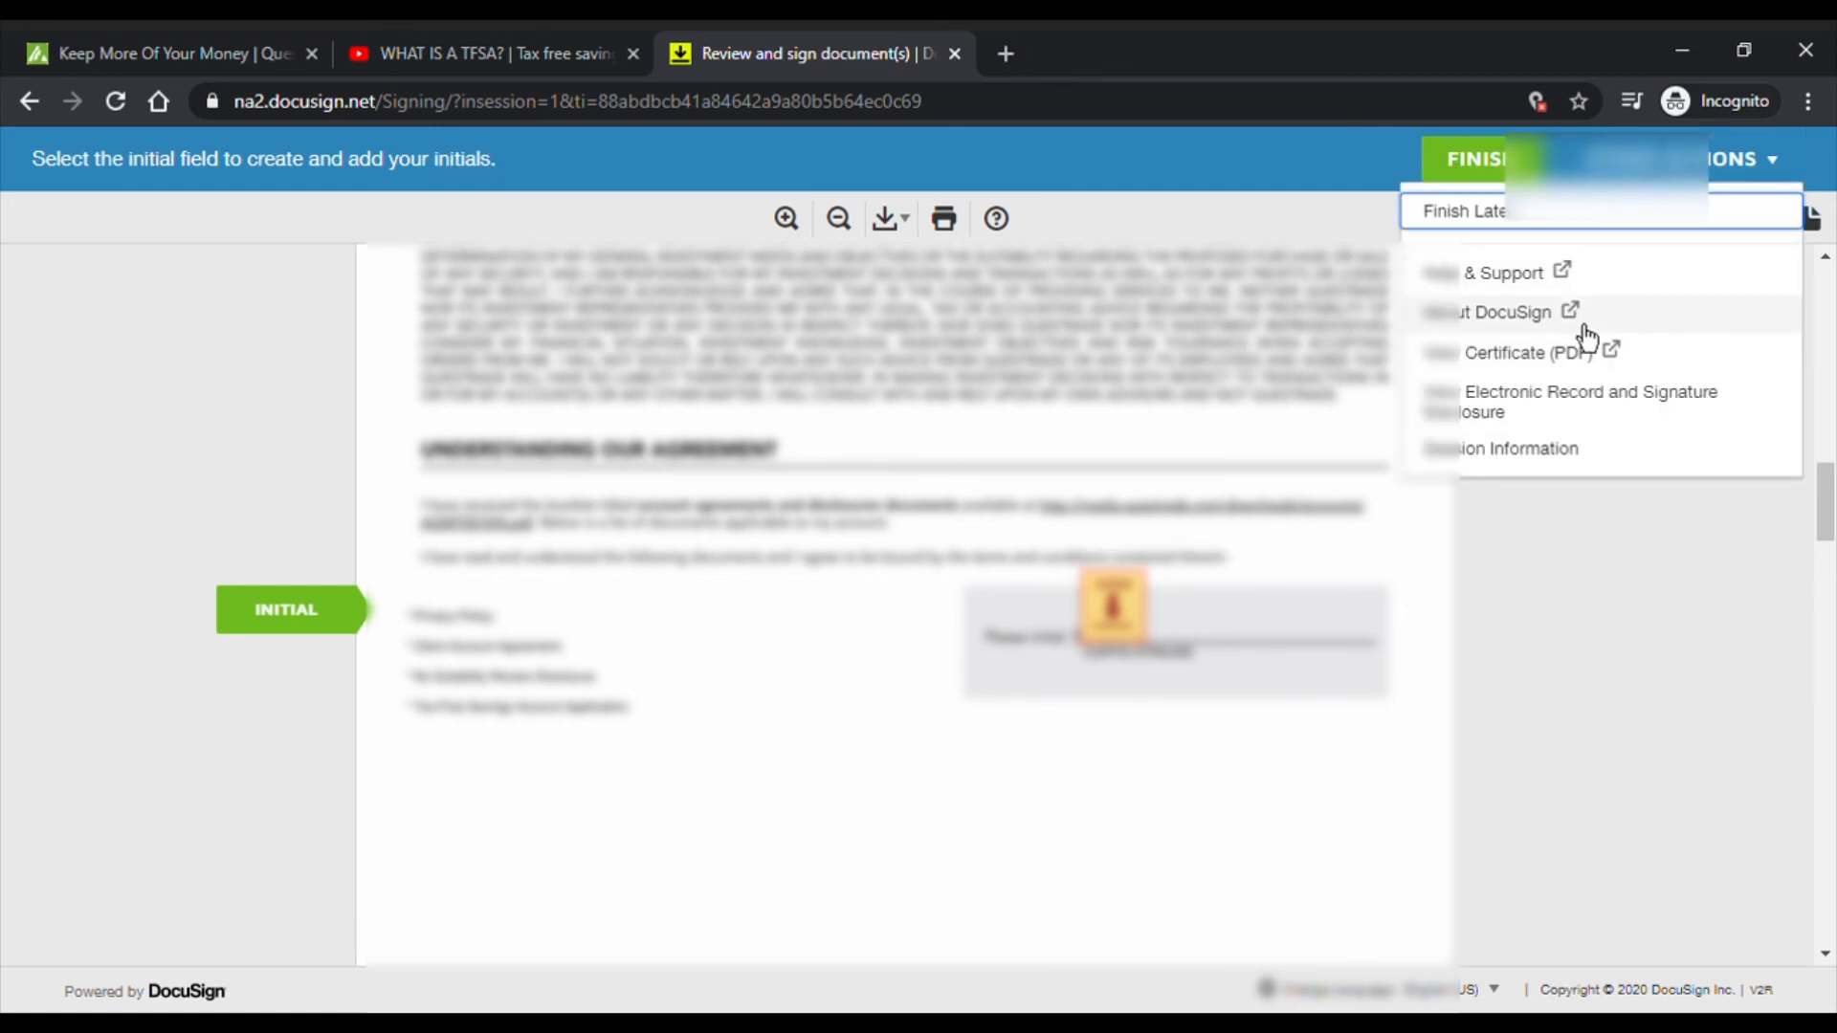
click(1803, 603)
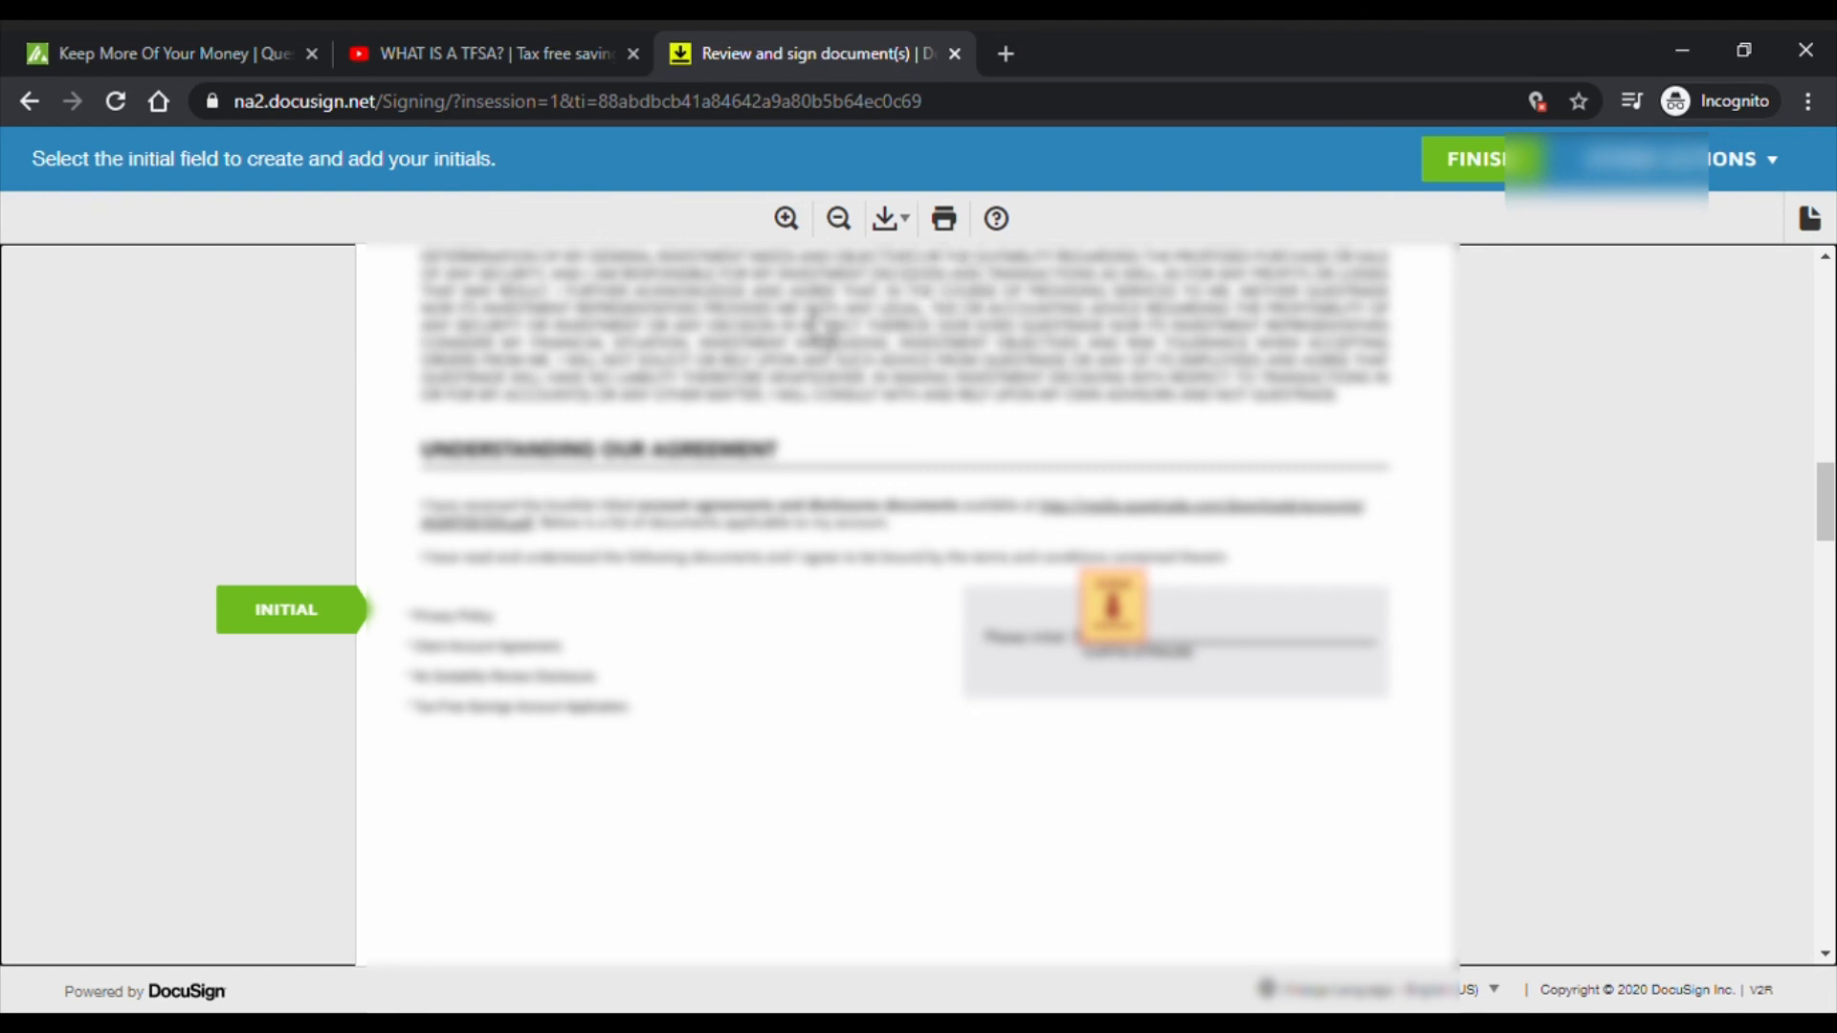
click(148, 48)
click(720, 46)
scroll(1531, 431, down, 5)
scroll(1626, 497, down, 10)
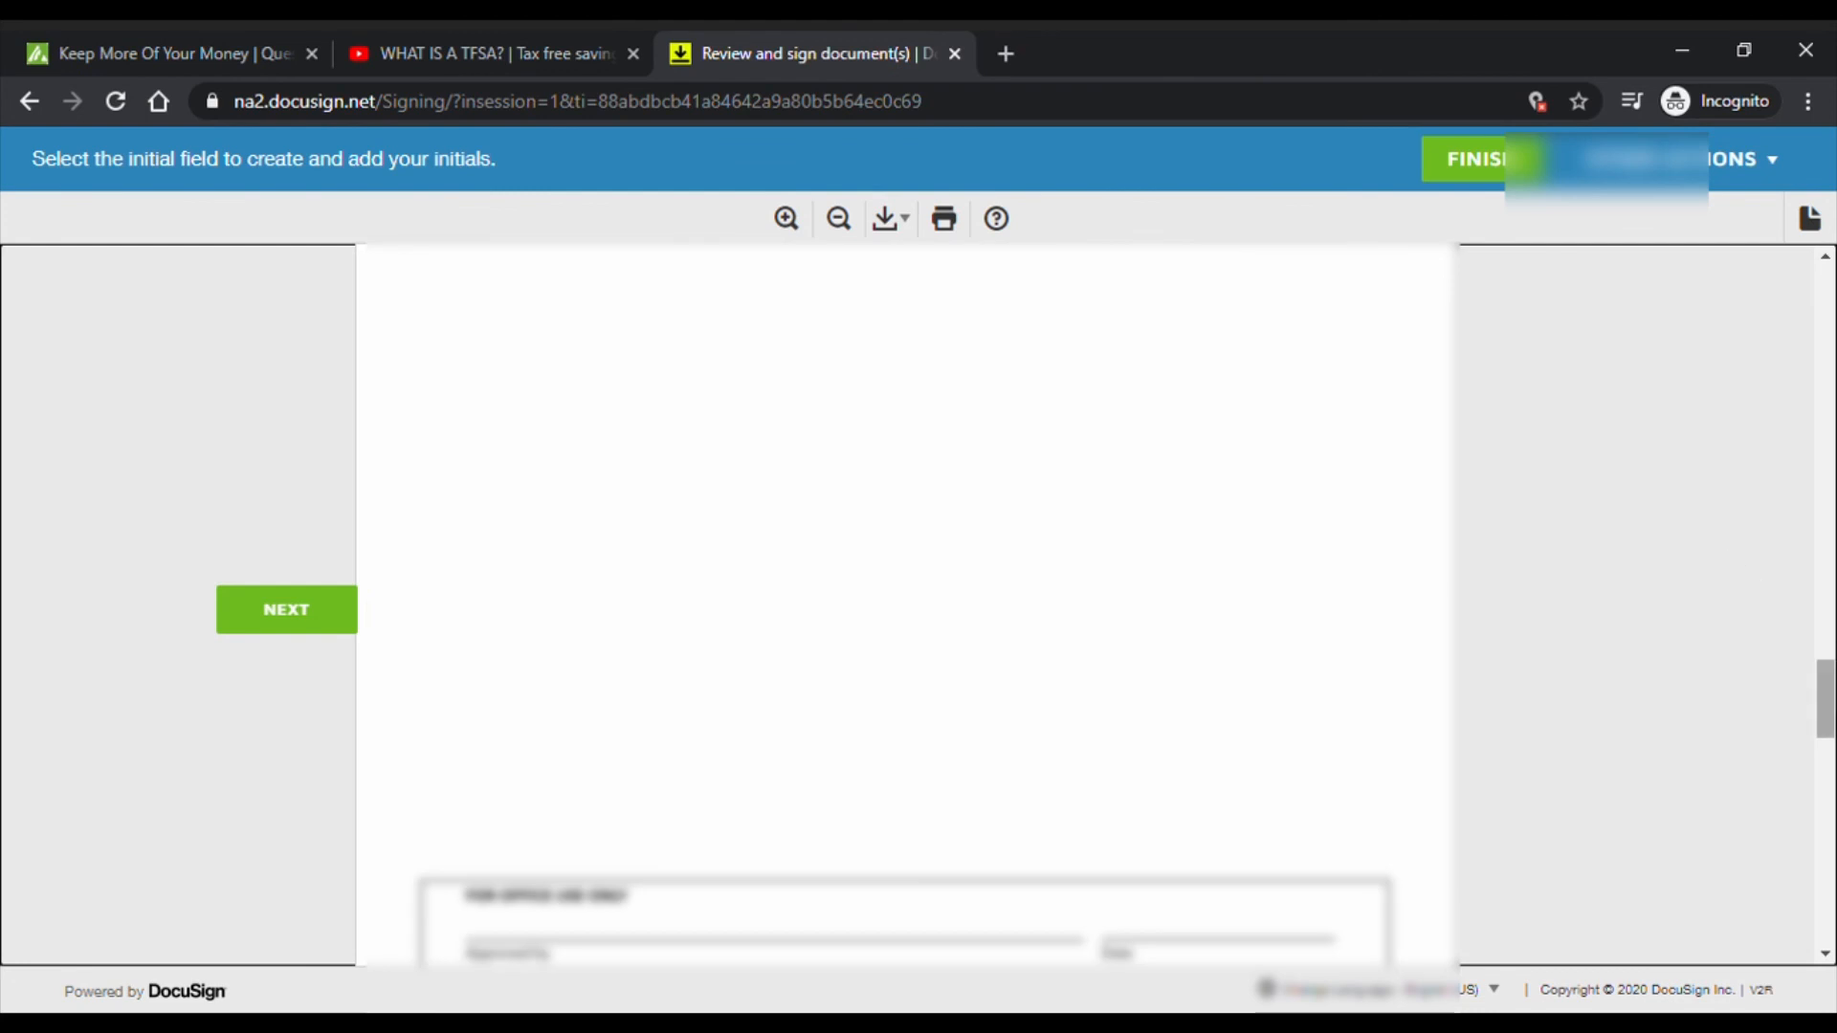
drag(1824, 713, 1825, 307)
click(1794, 178)
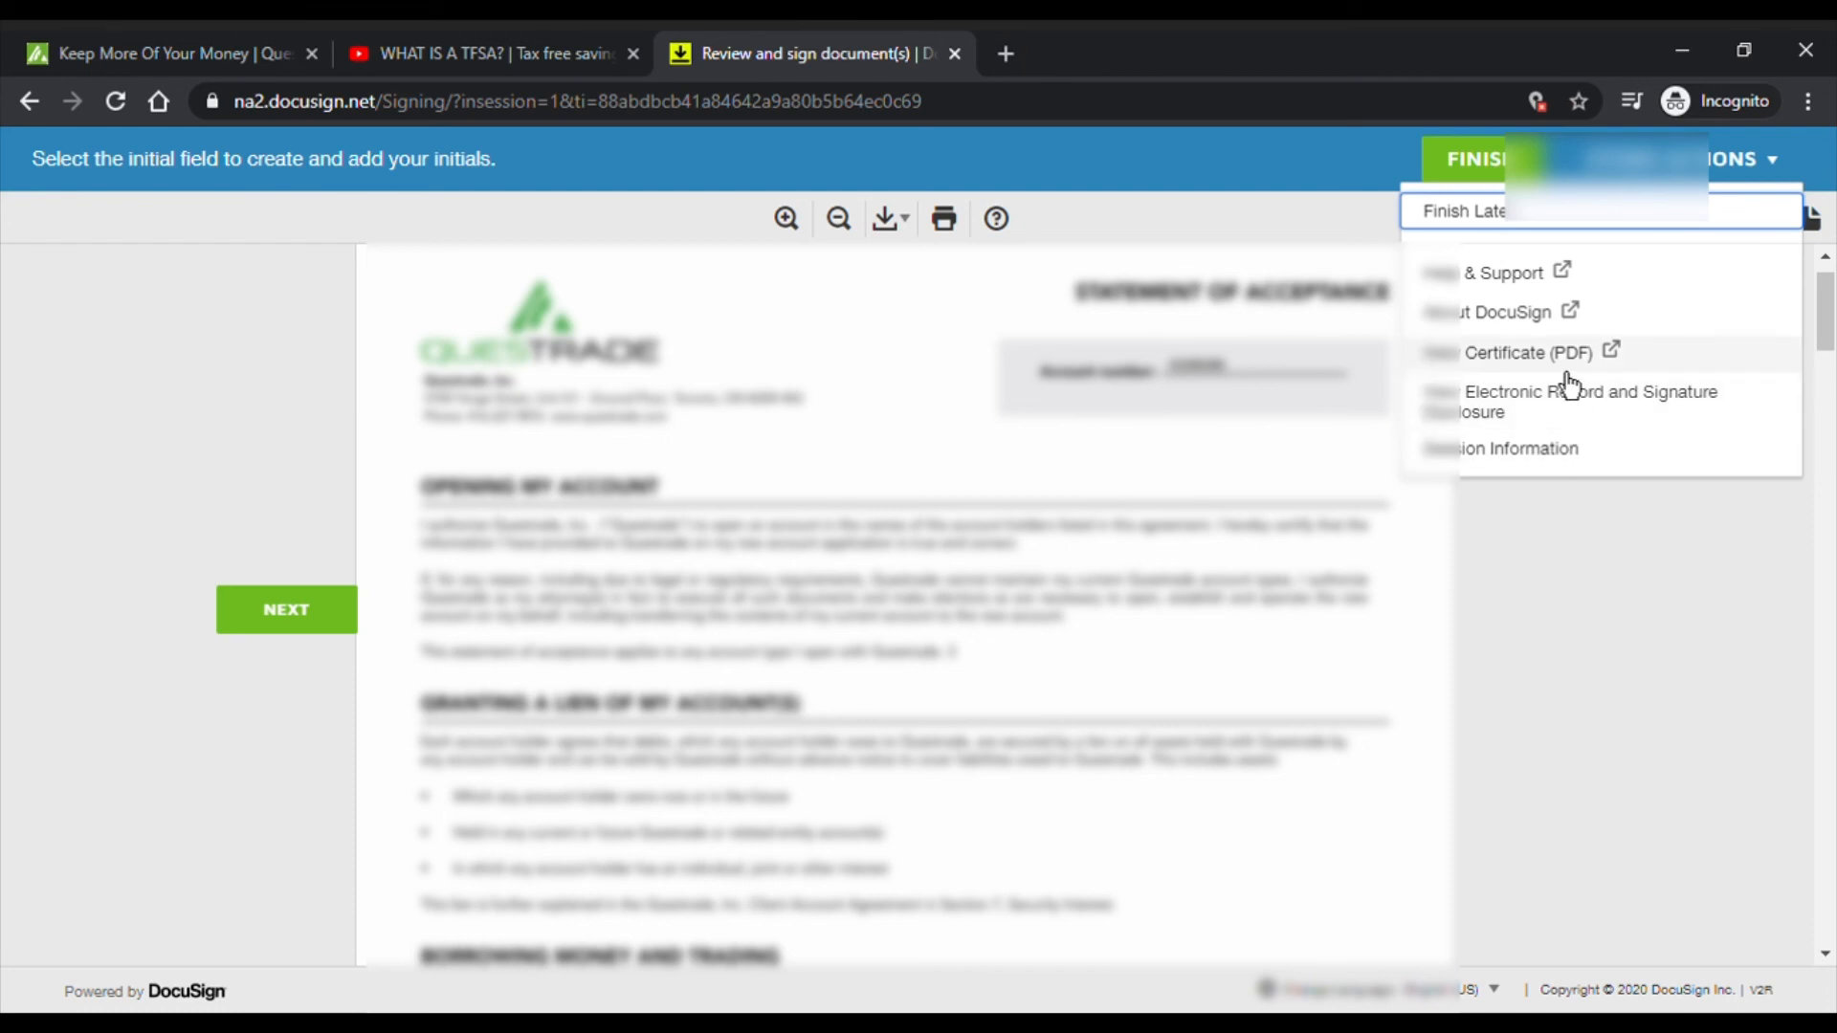
click(1496, 572)
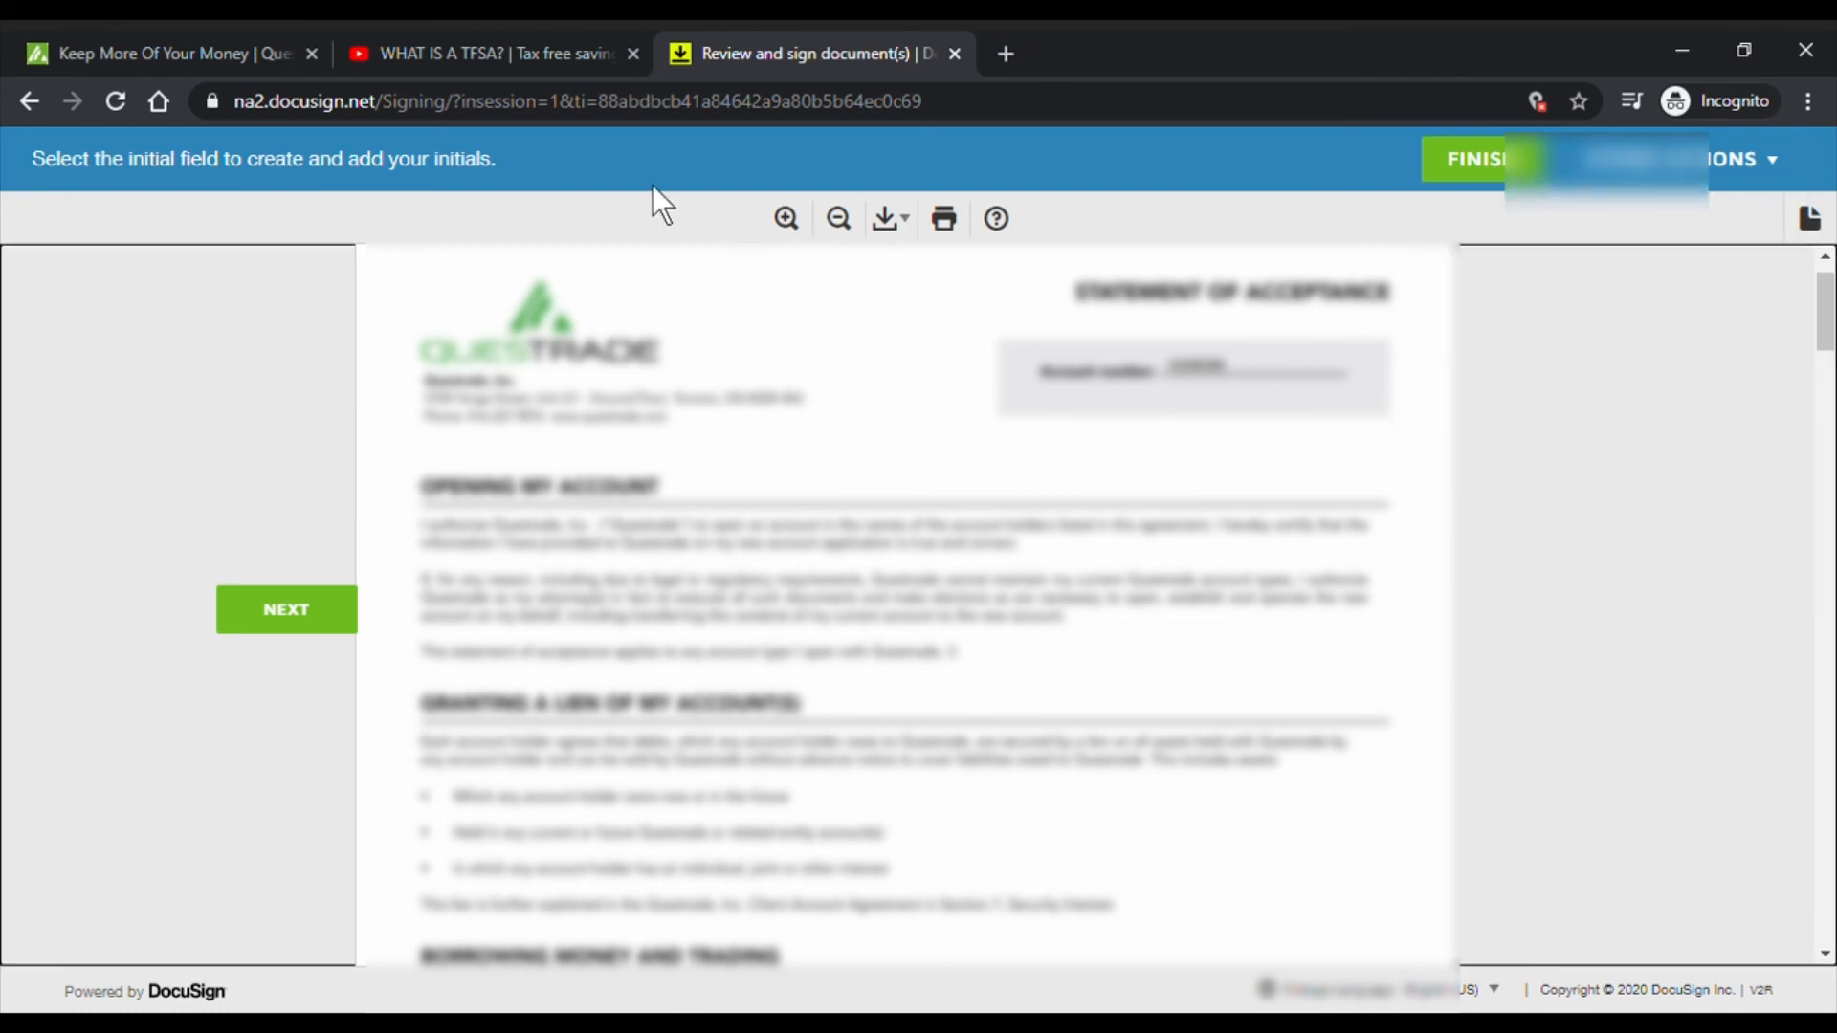
- Open the Government-issued photo ID upload page and name the document Driver's Licence
click(30, 103)
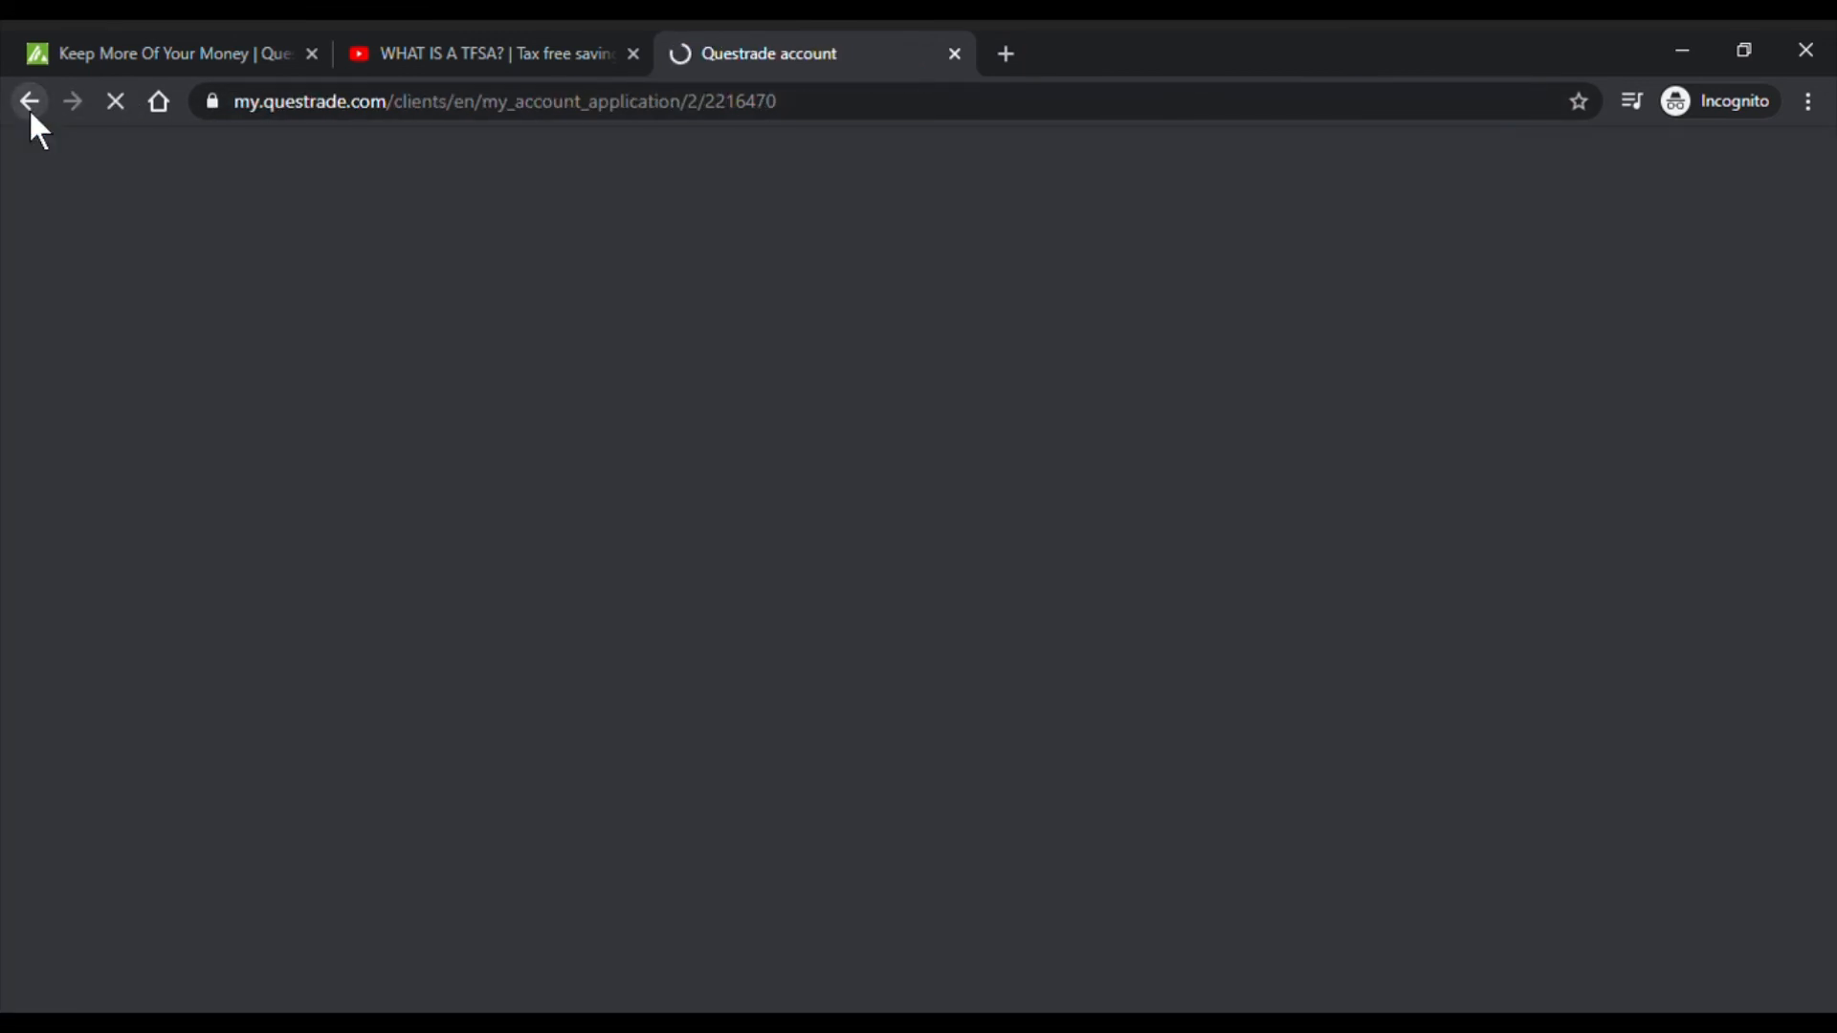
scroll(1359, 457, down, 6)
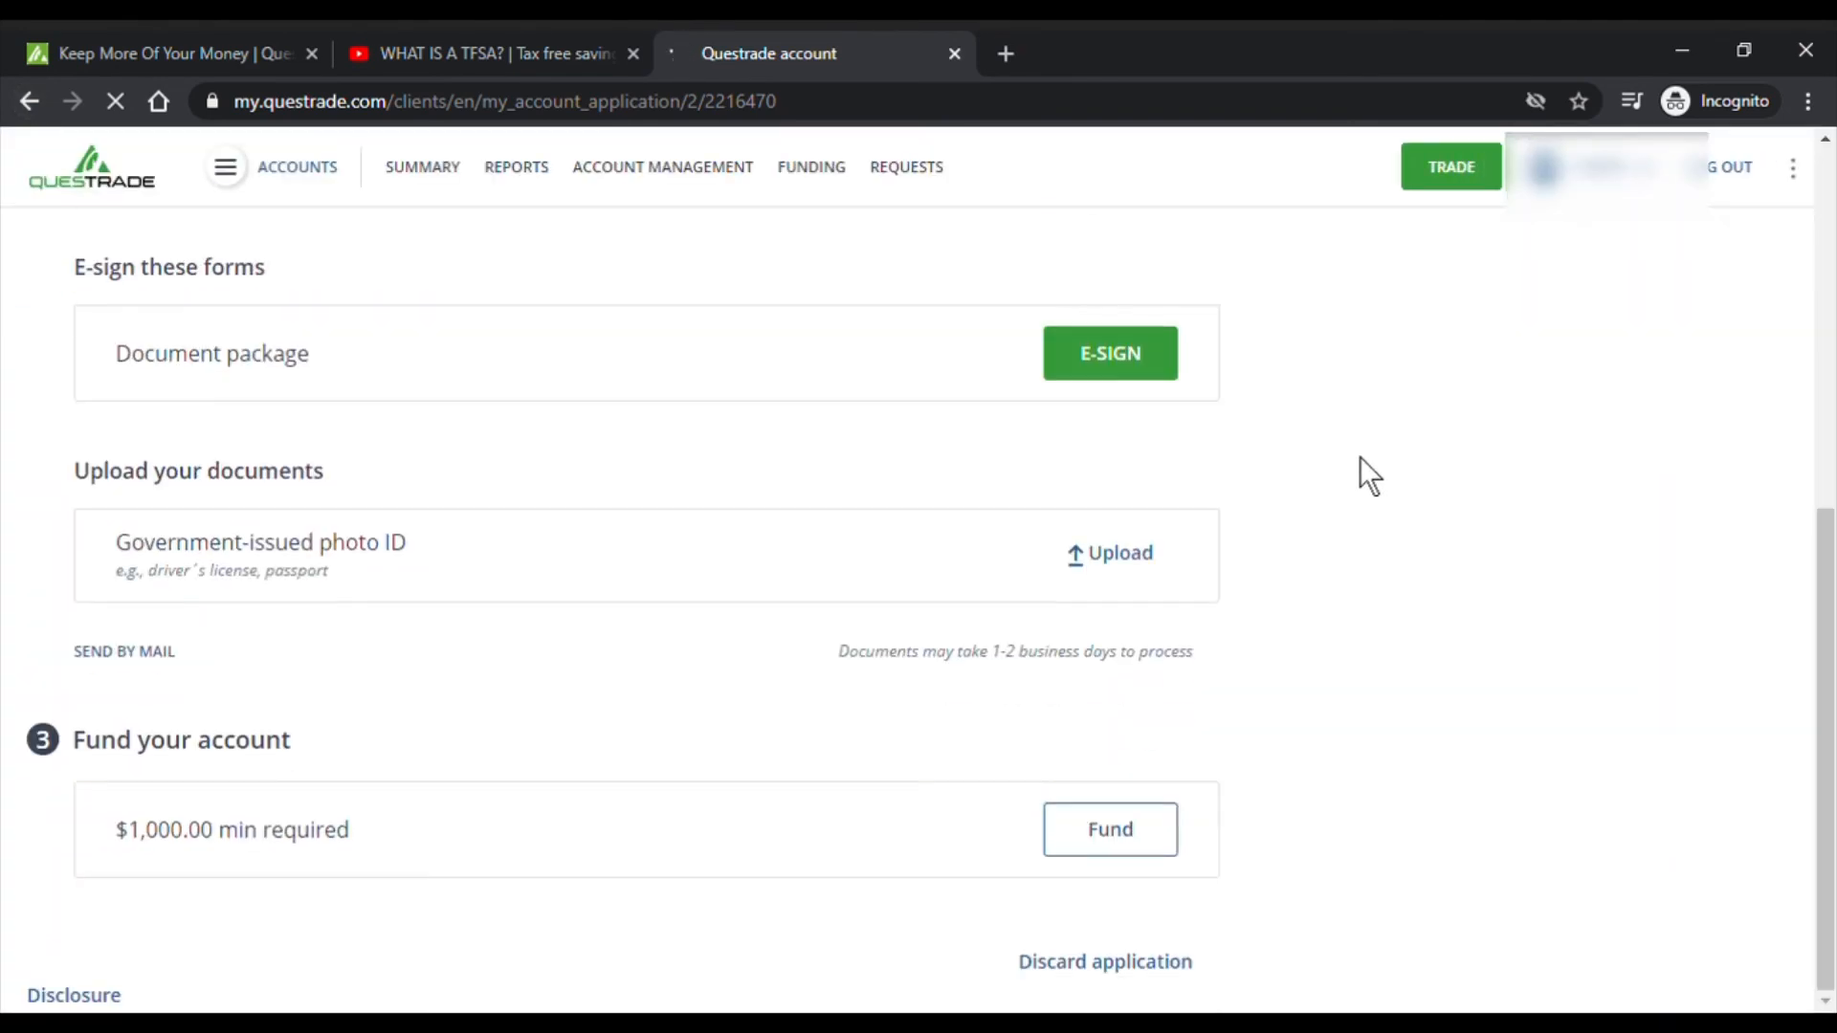
scroll(1359, 457, up, 3)
scroll(1131, 438, down, 3)
click(1131, 567)
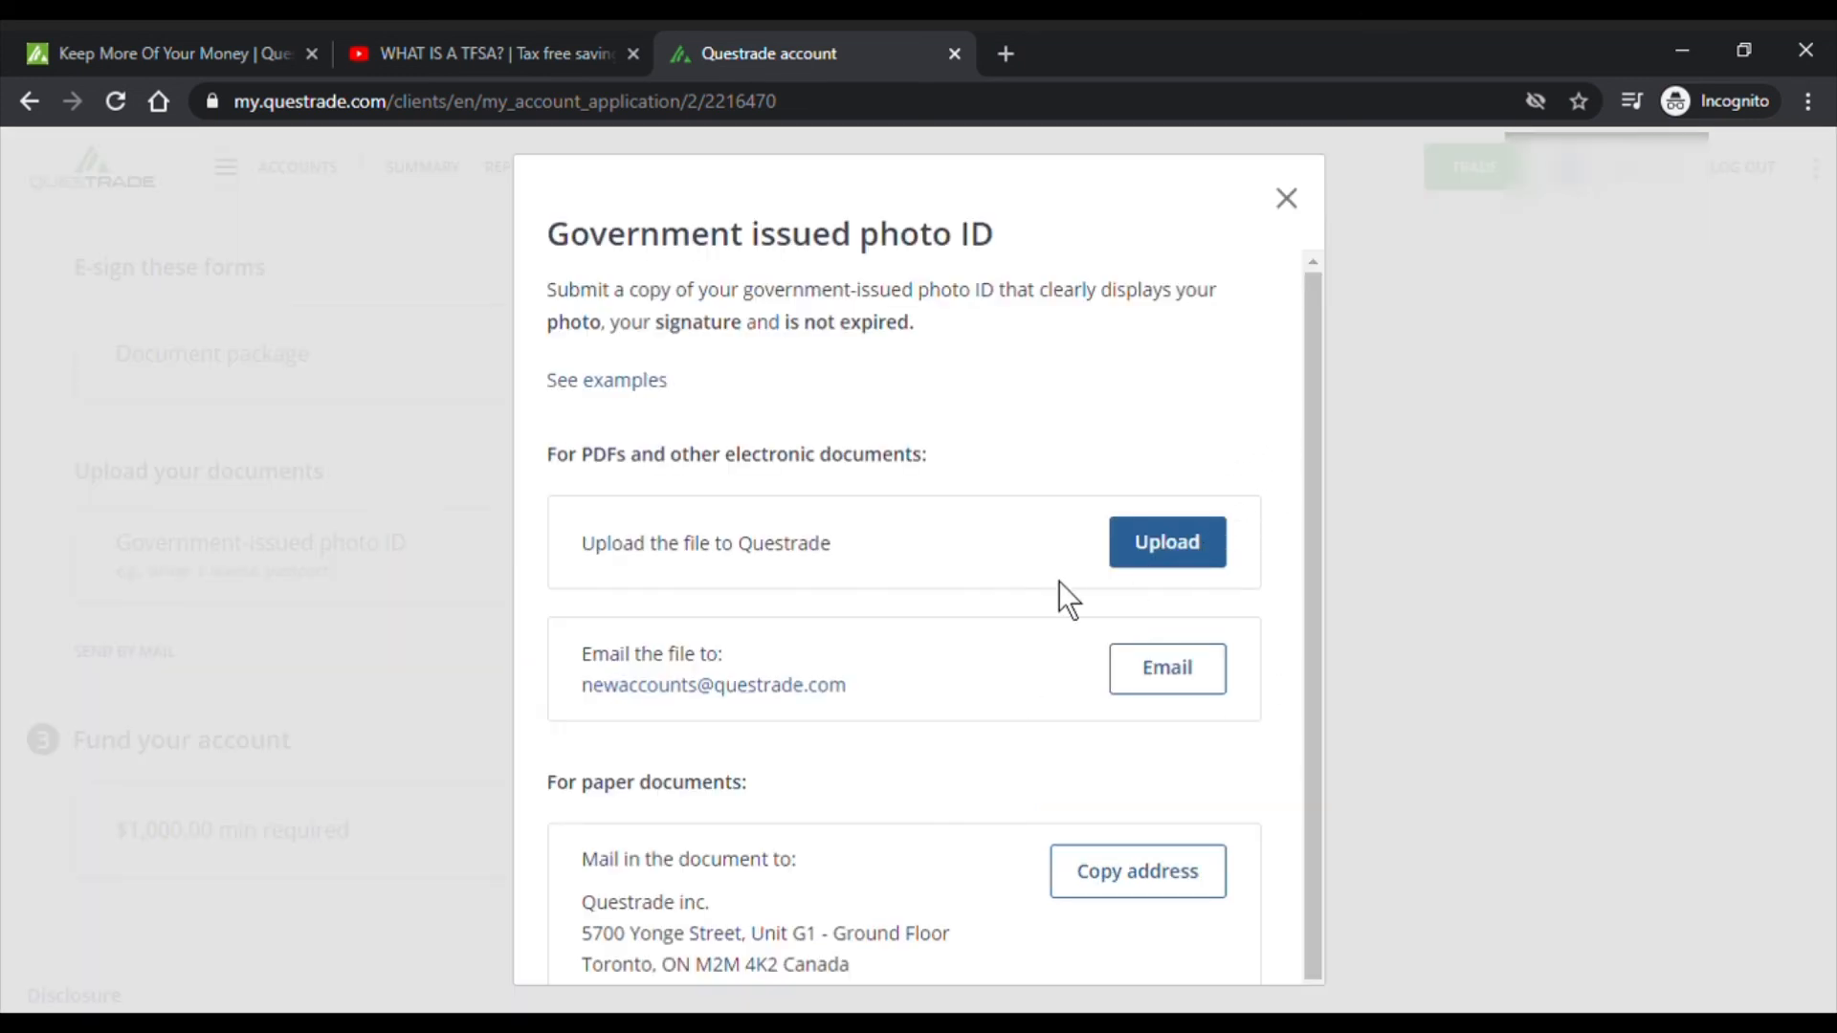
click(1185, 563)
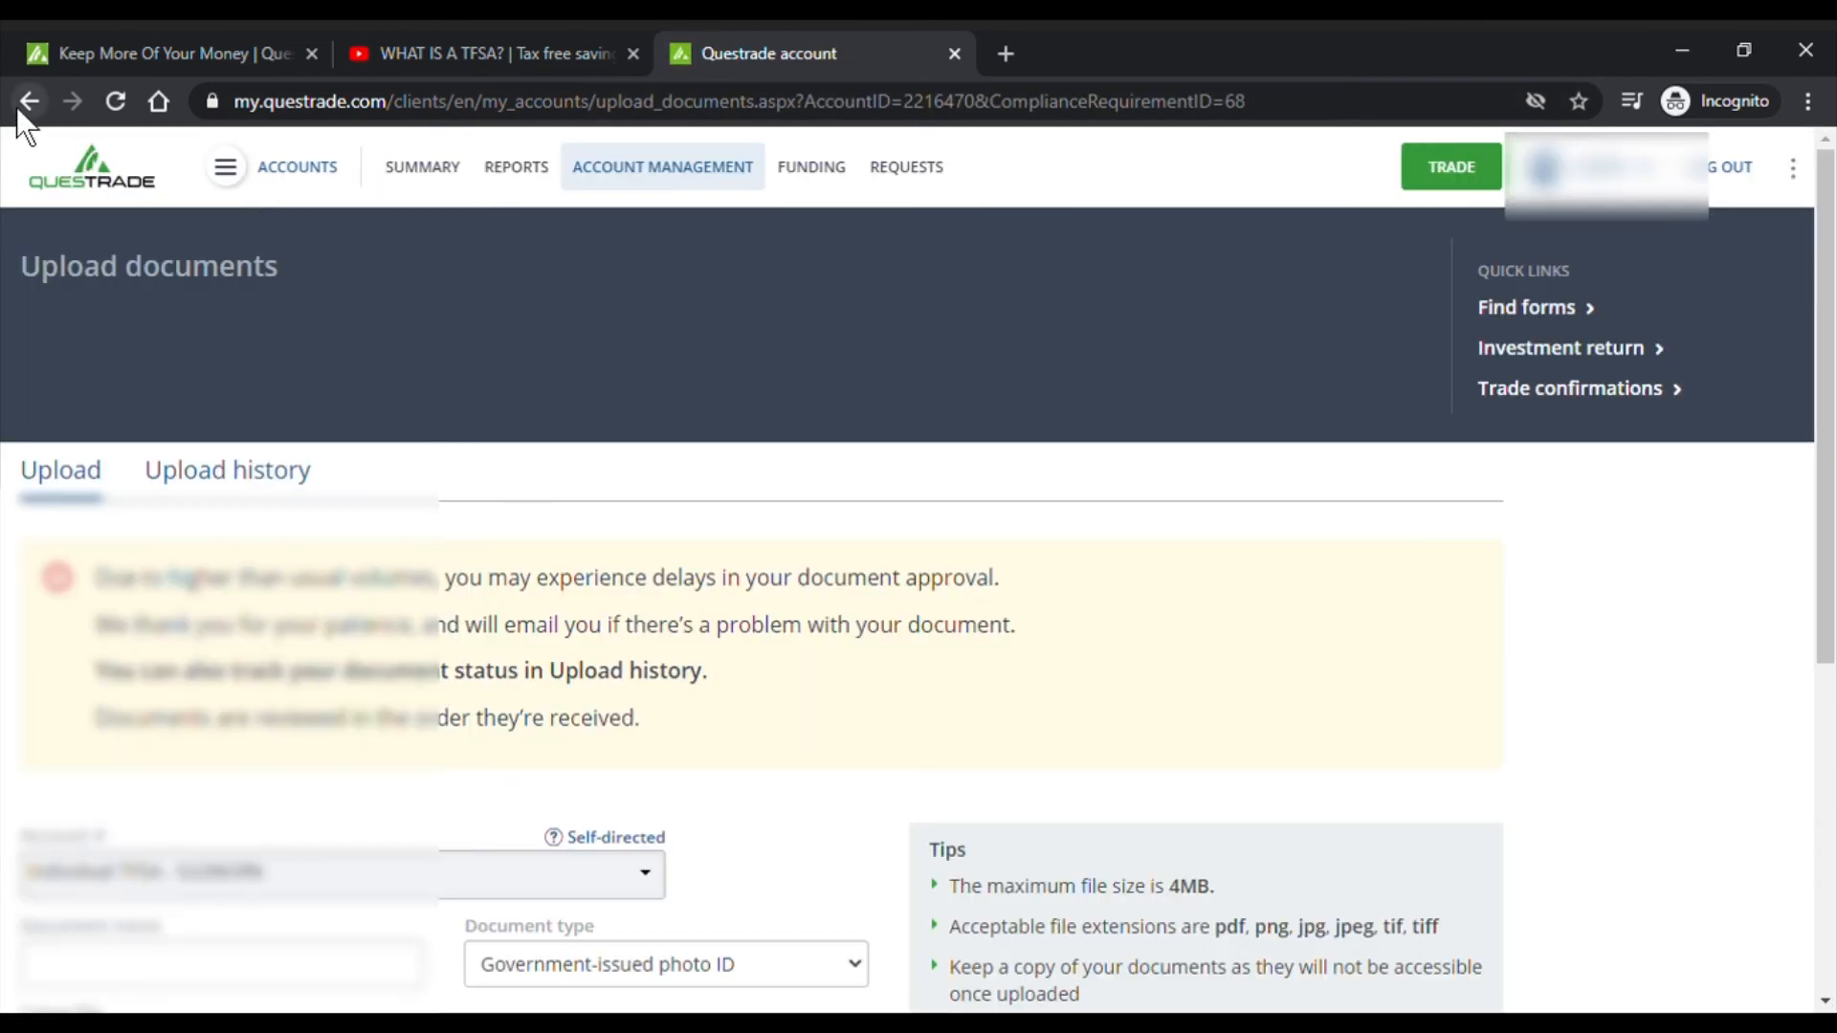
scroll(697, 389, down, 4)
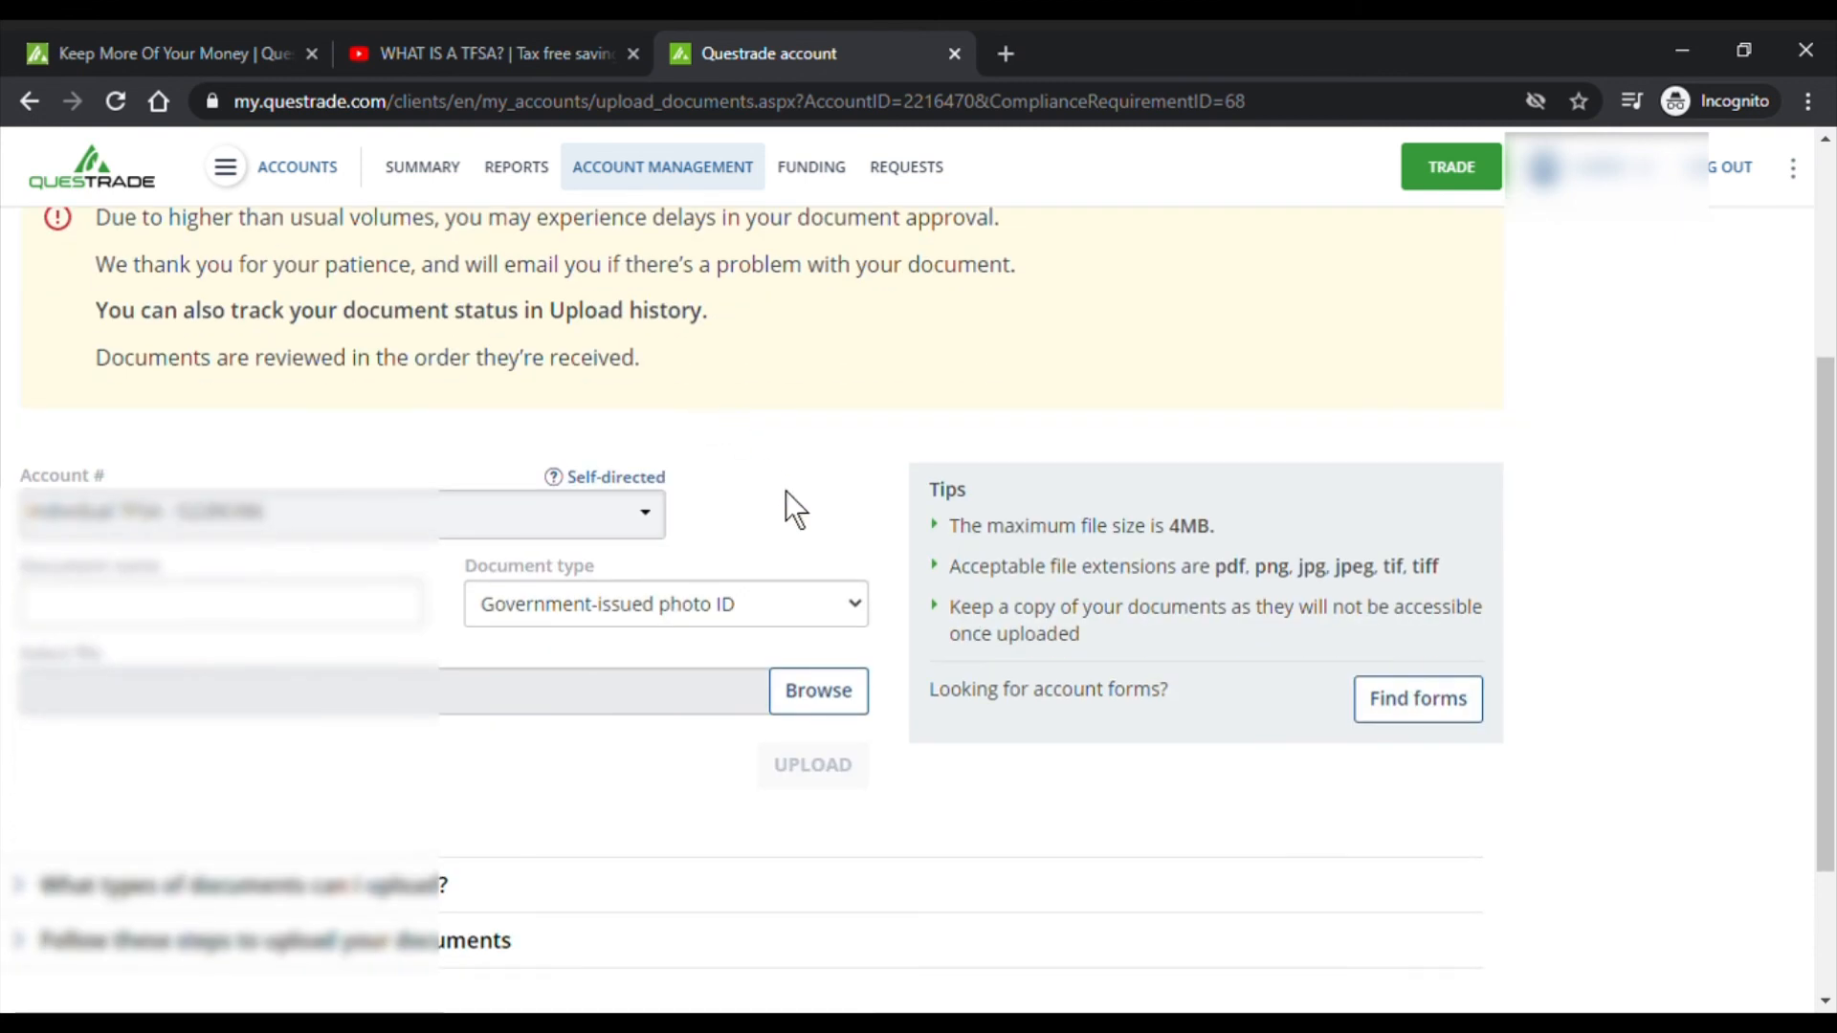
click(257, 619)
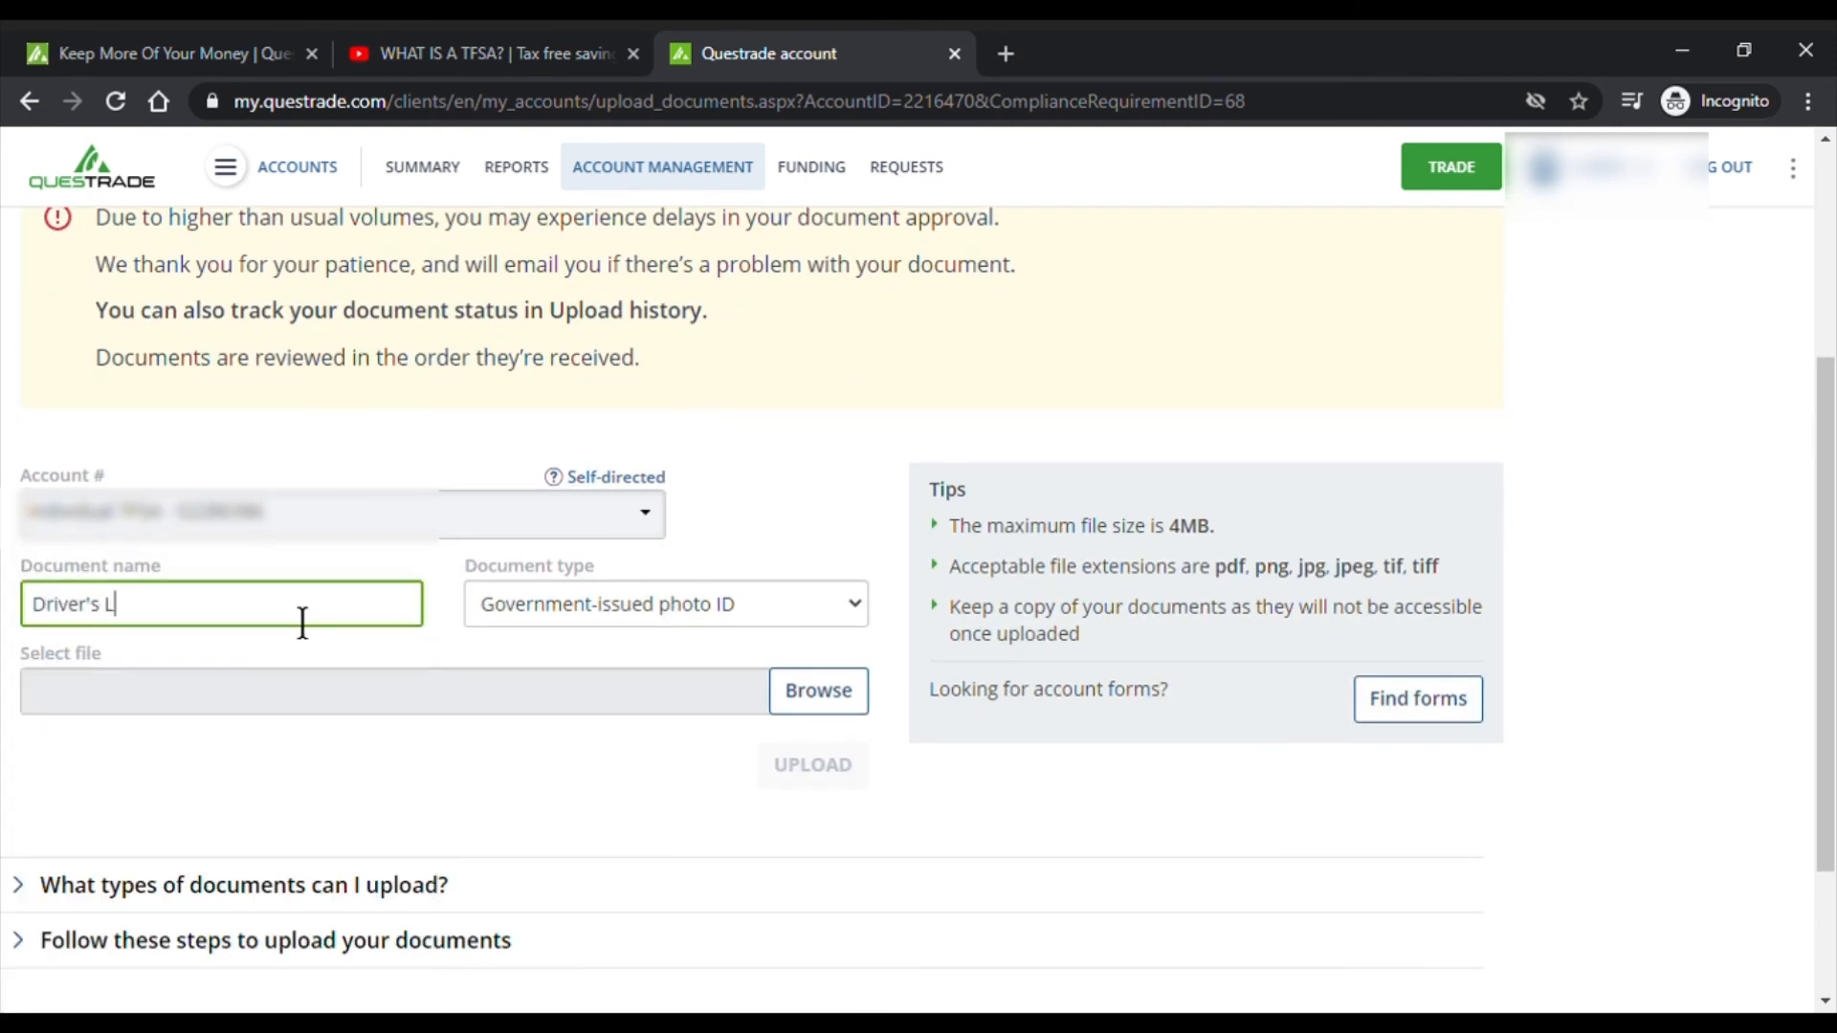
text(Driver's Licence)
- Return to the TFSA application, review the photo ID submission options, then close them
click(28, 99)
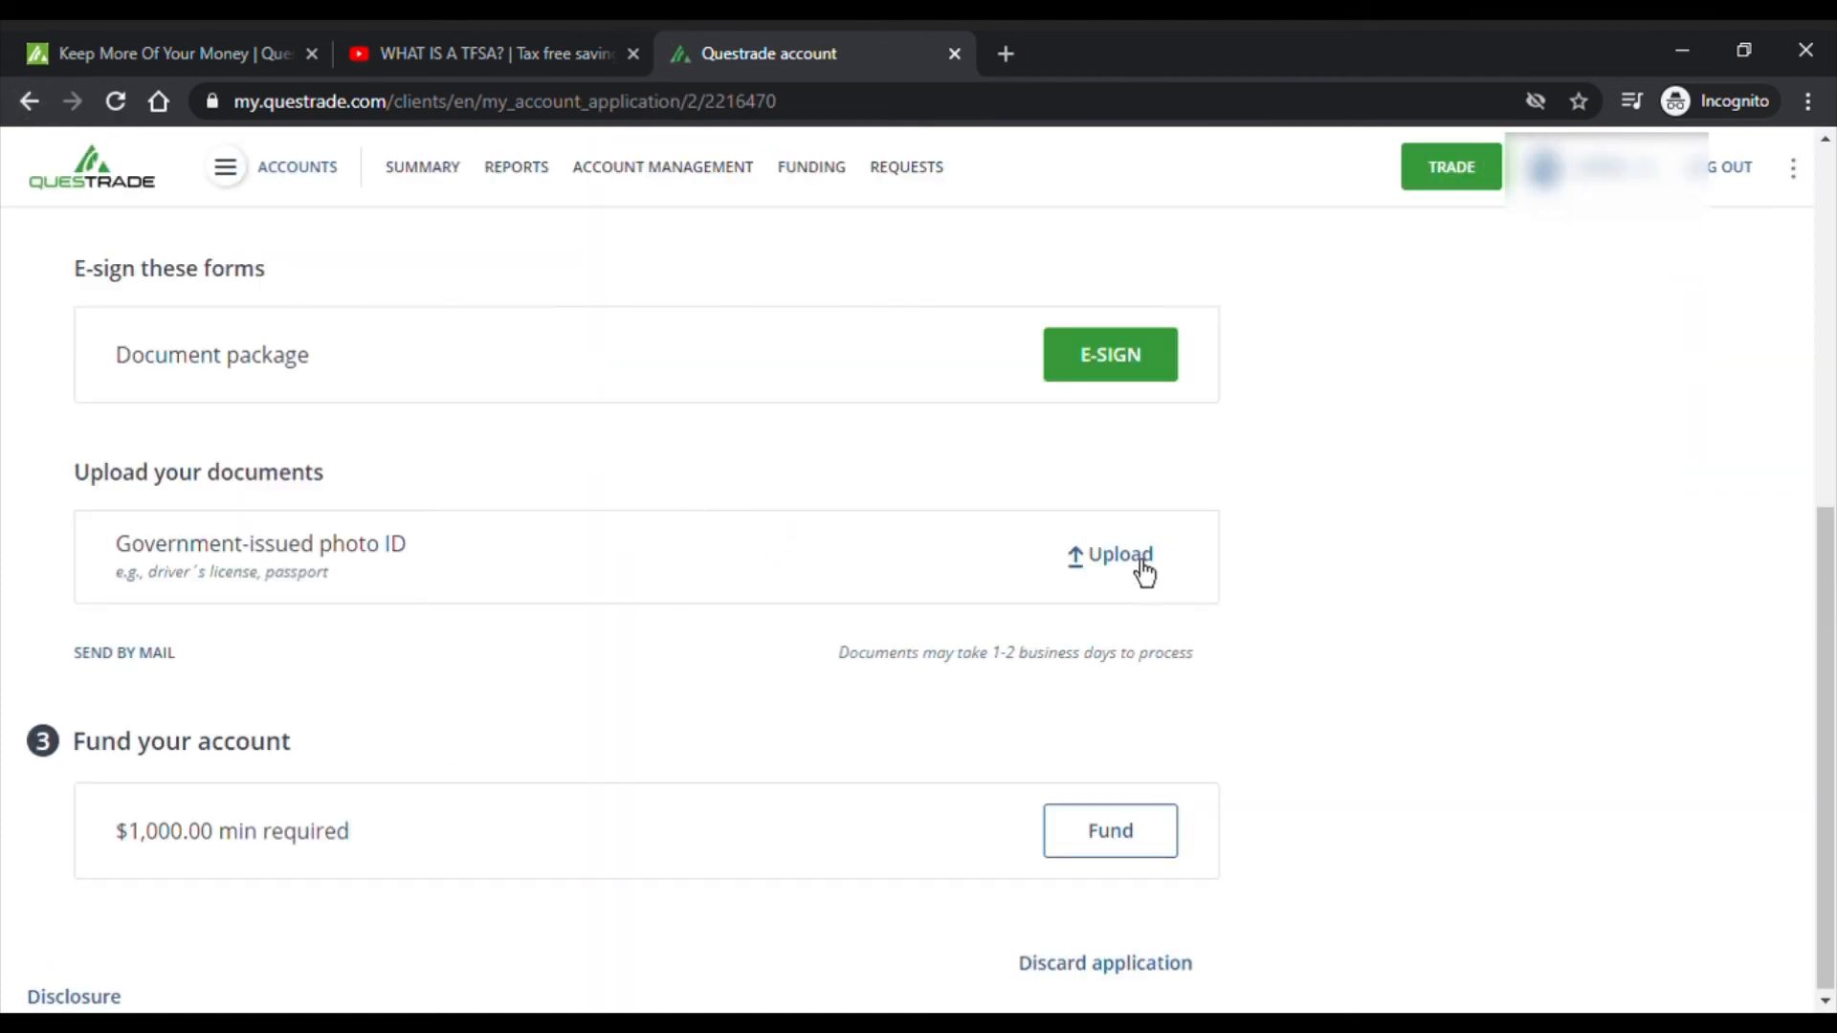
click(1138, 558)
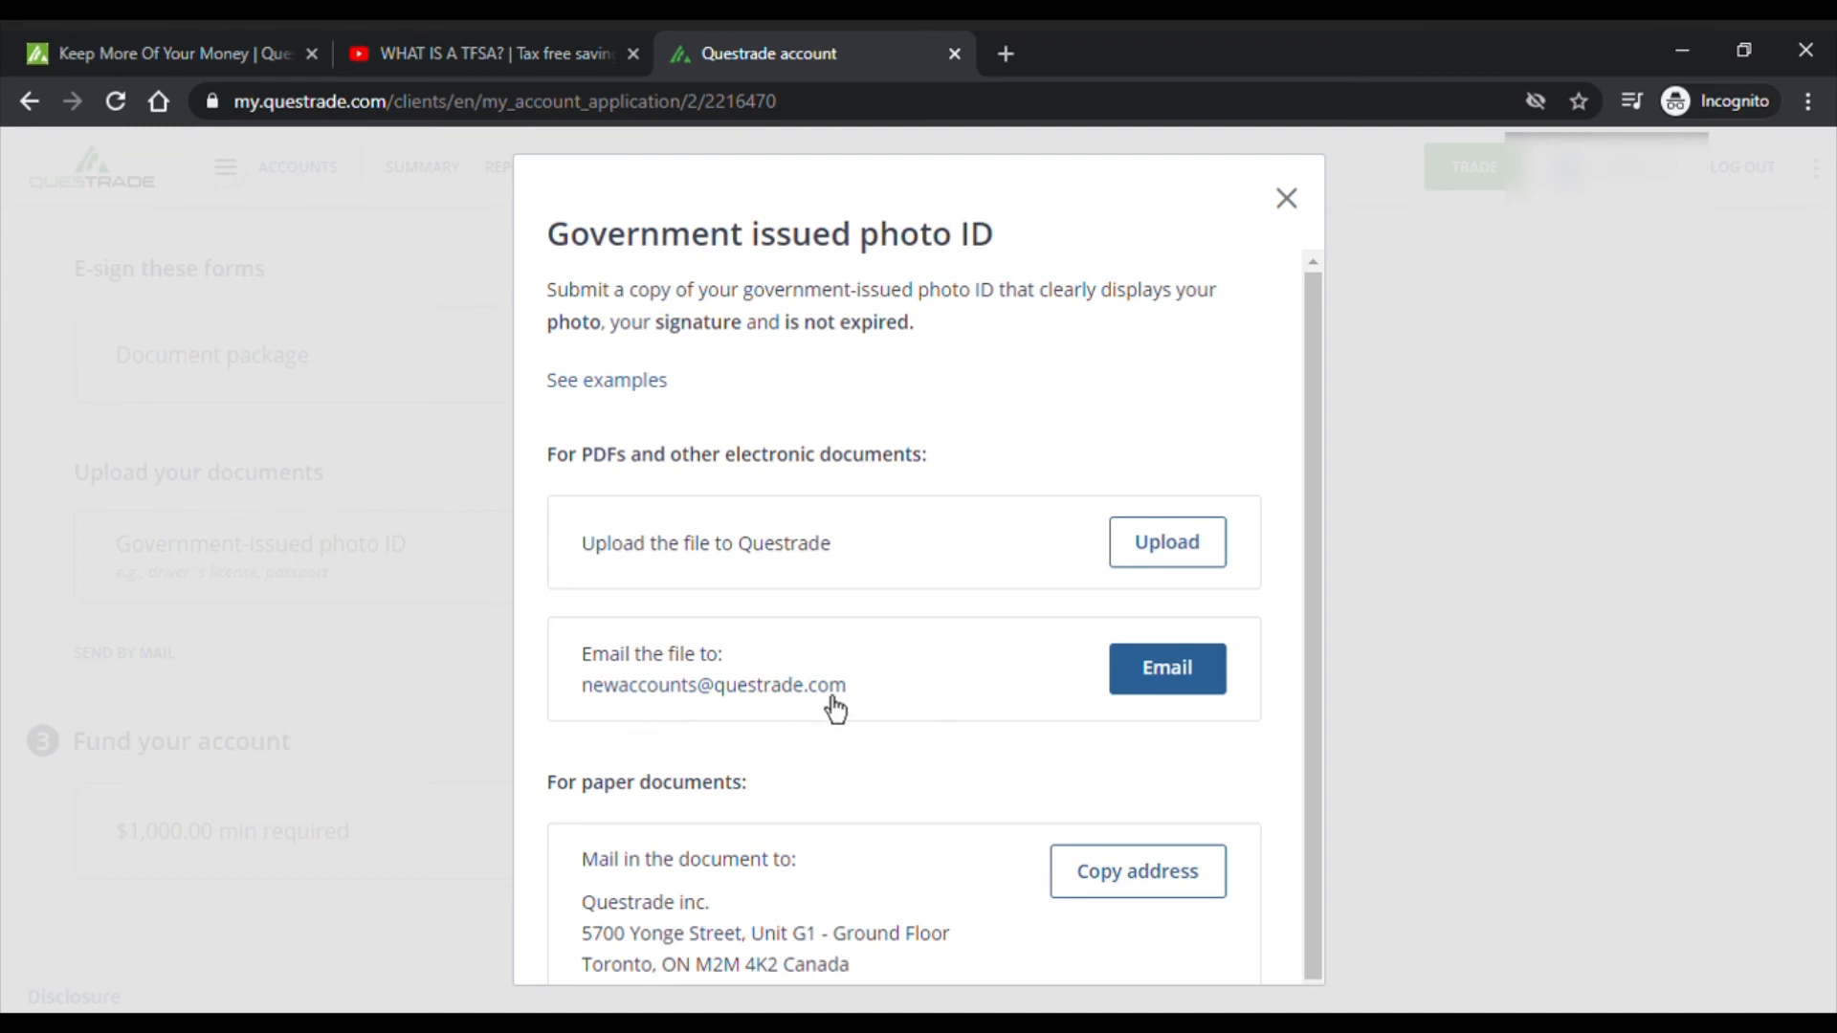
scroll(1012, 733, down, 1)
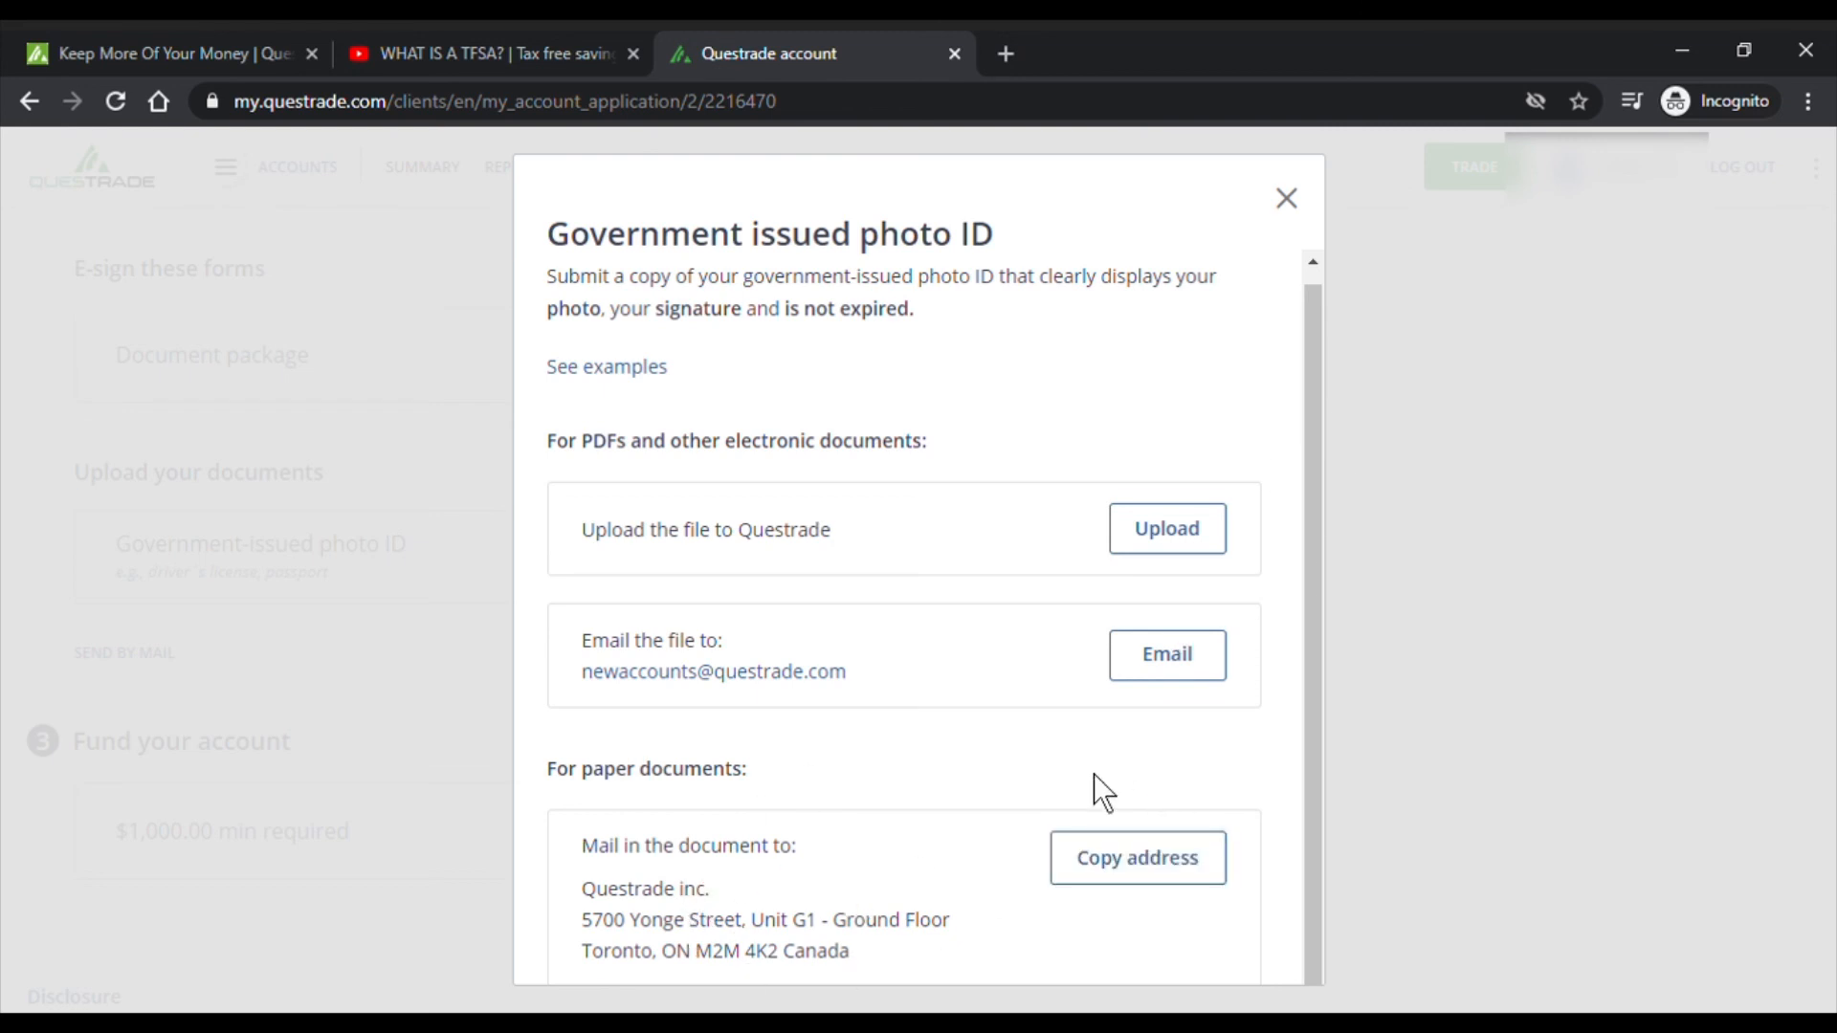
click(1292, 205)
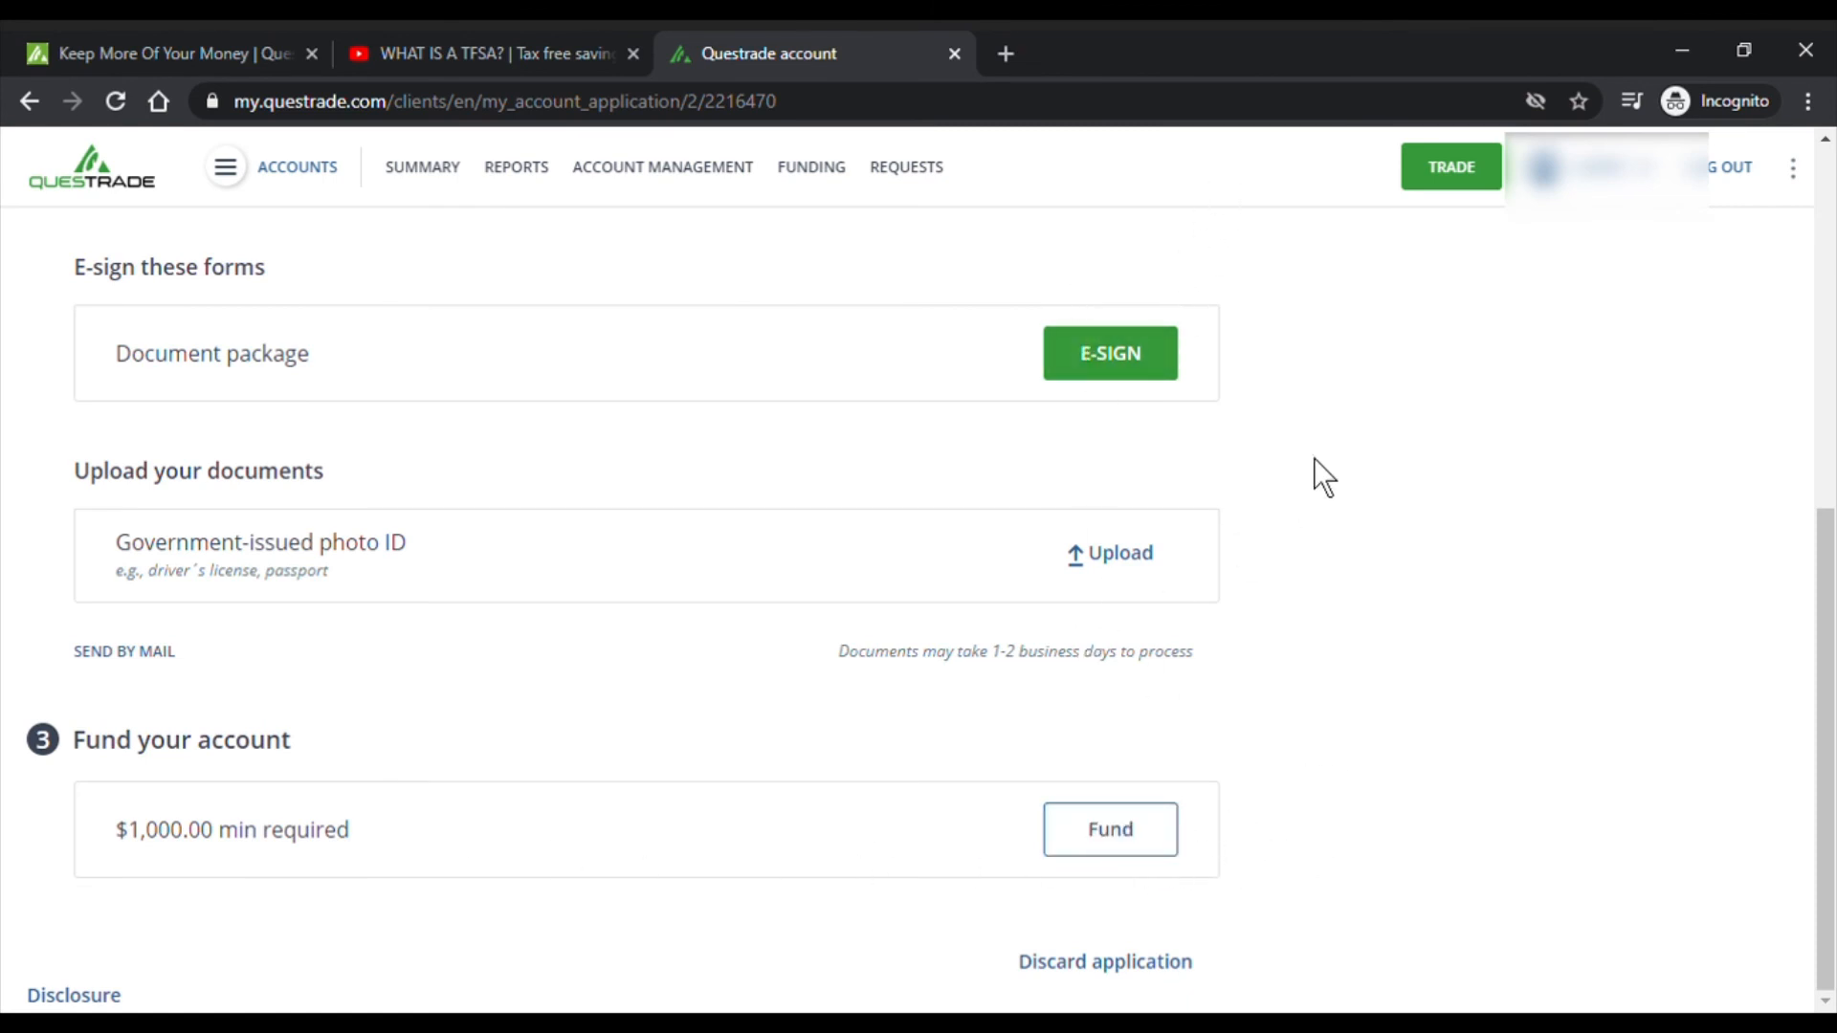
click(1170, 848)
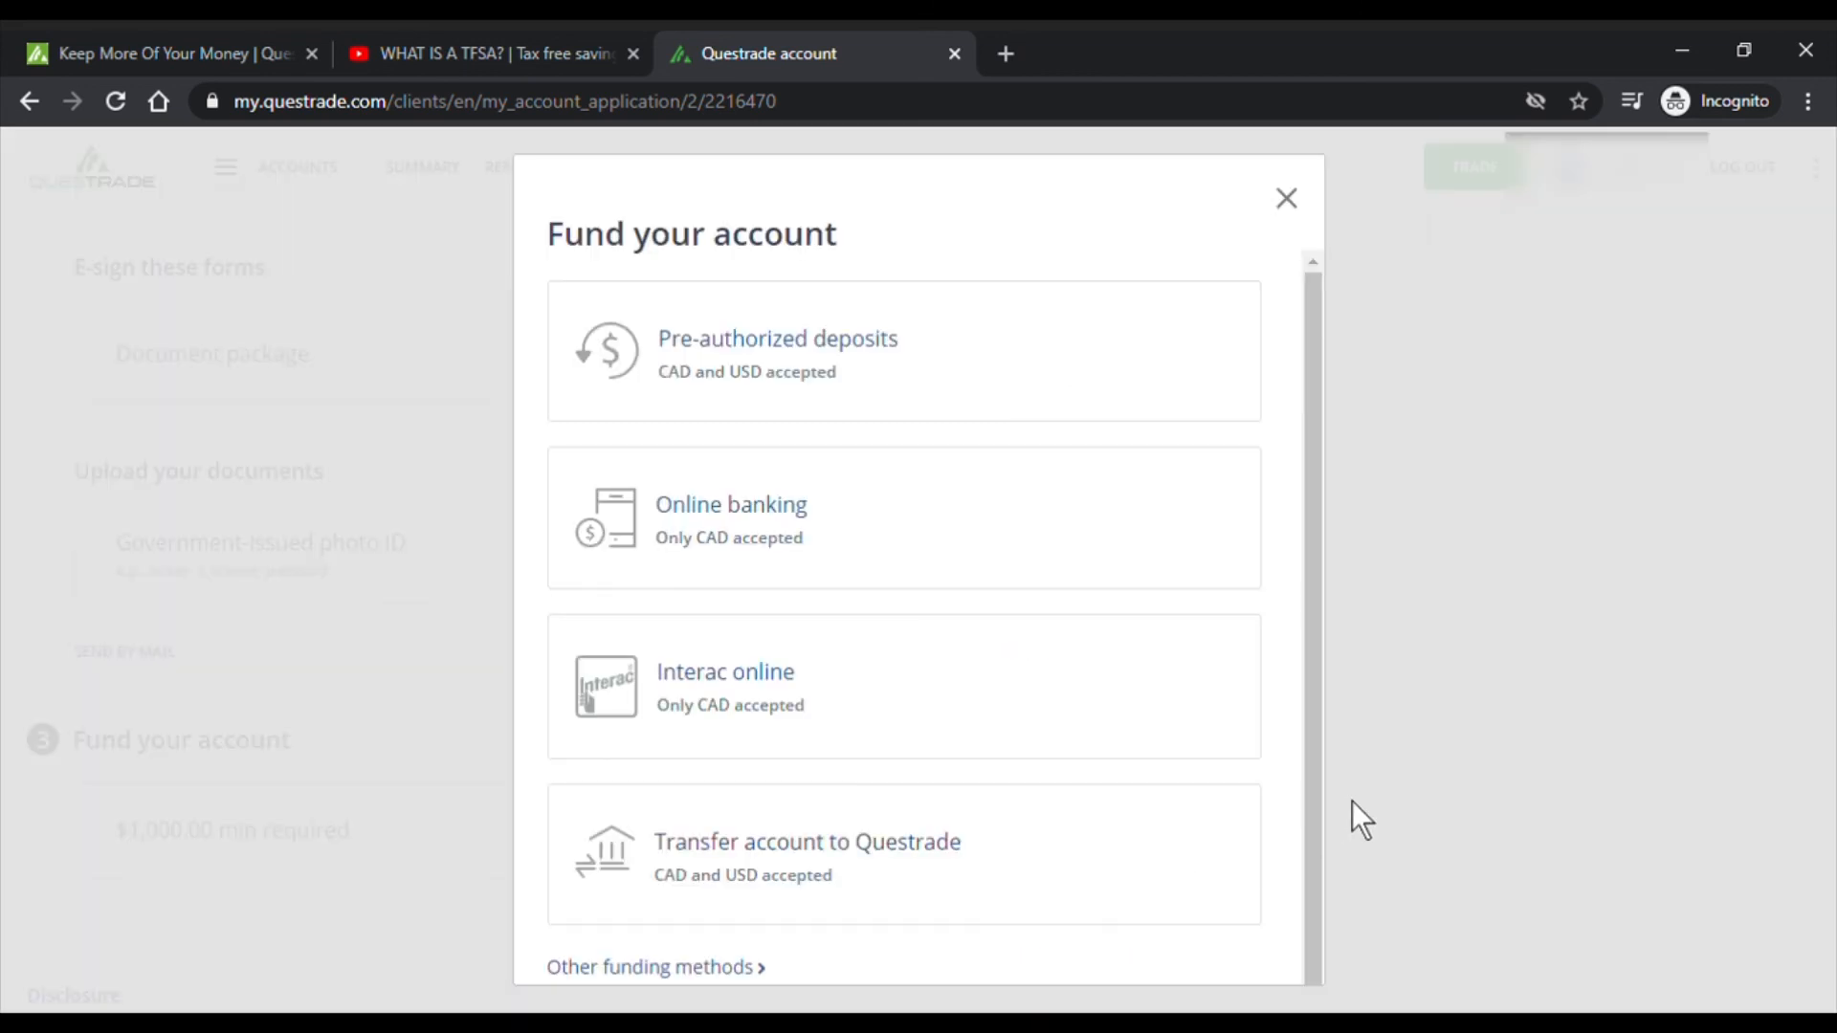
drag(1311, 360, 1319, 456)
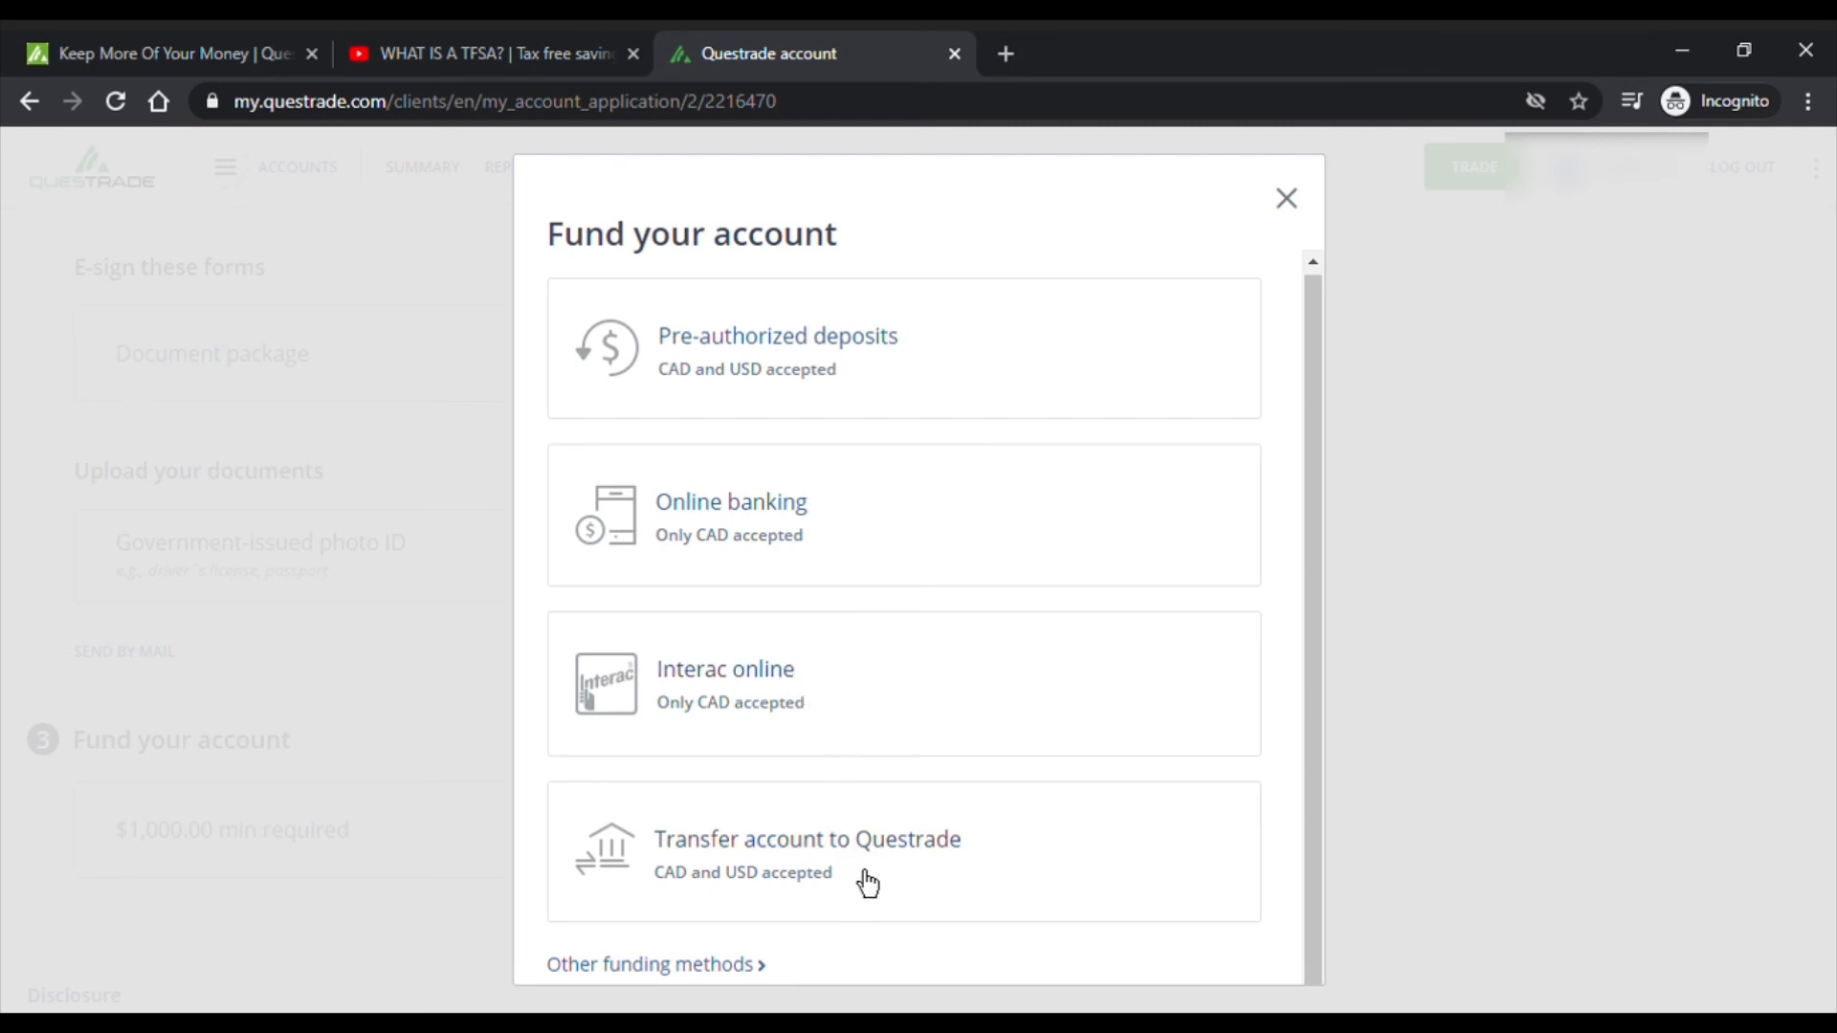
click(693, 981)
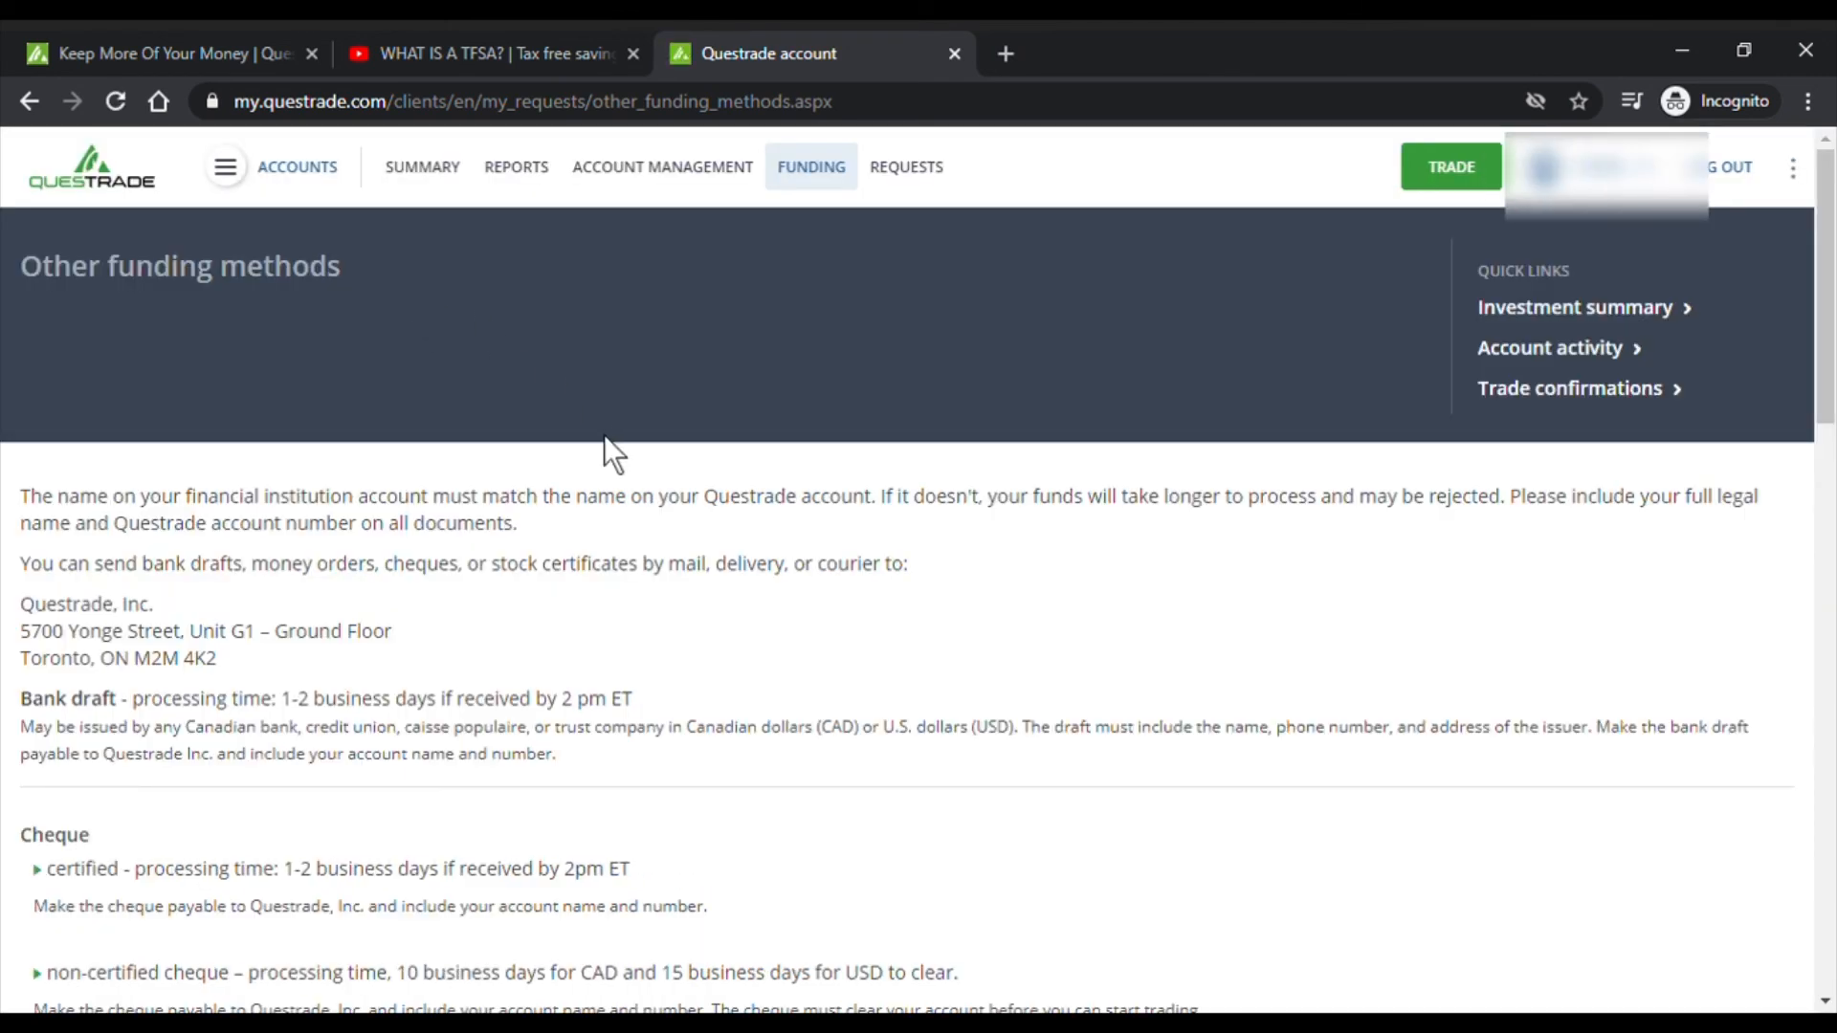
scroll(605, 435, down, 7)
scroll(612, 468, up, 3)
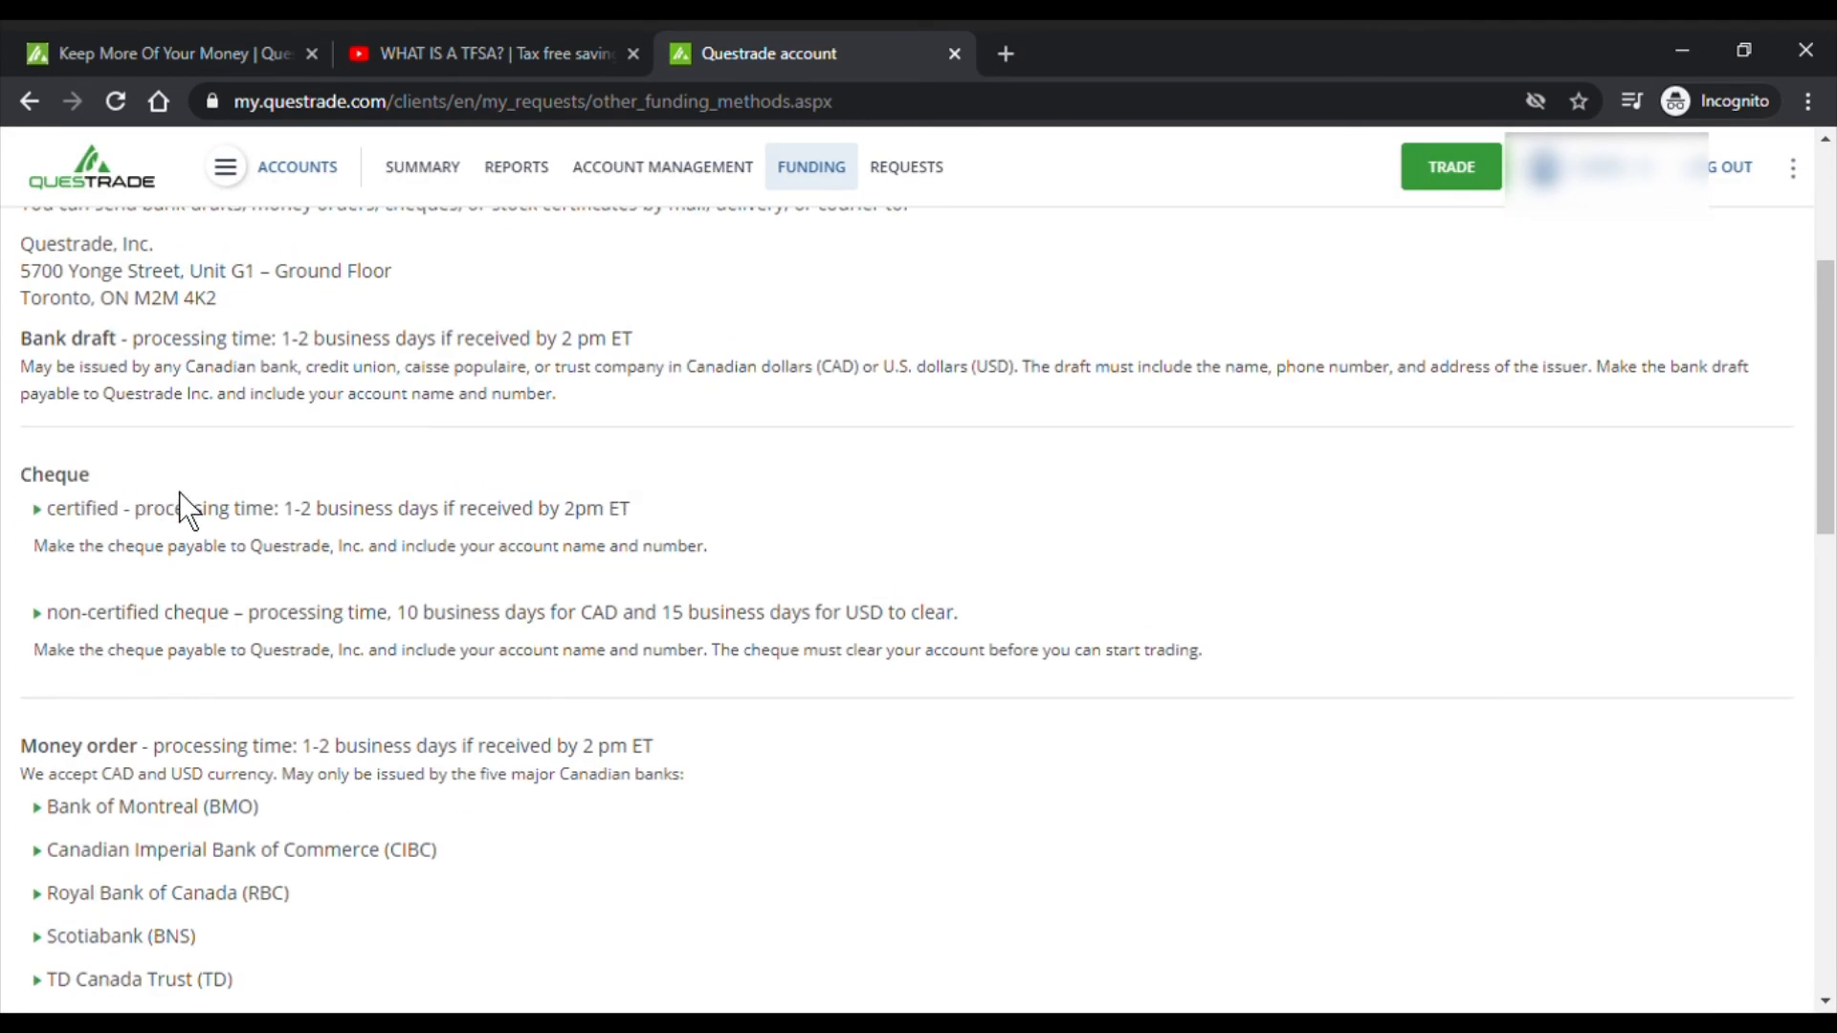
scroll(180, 492, down, 13)
scroll(197, 513, up, 13)
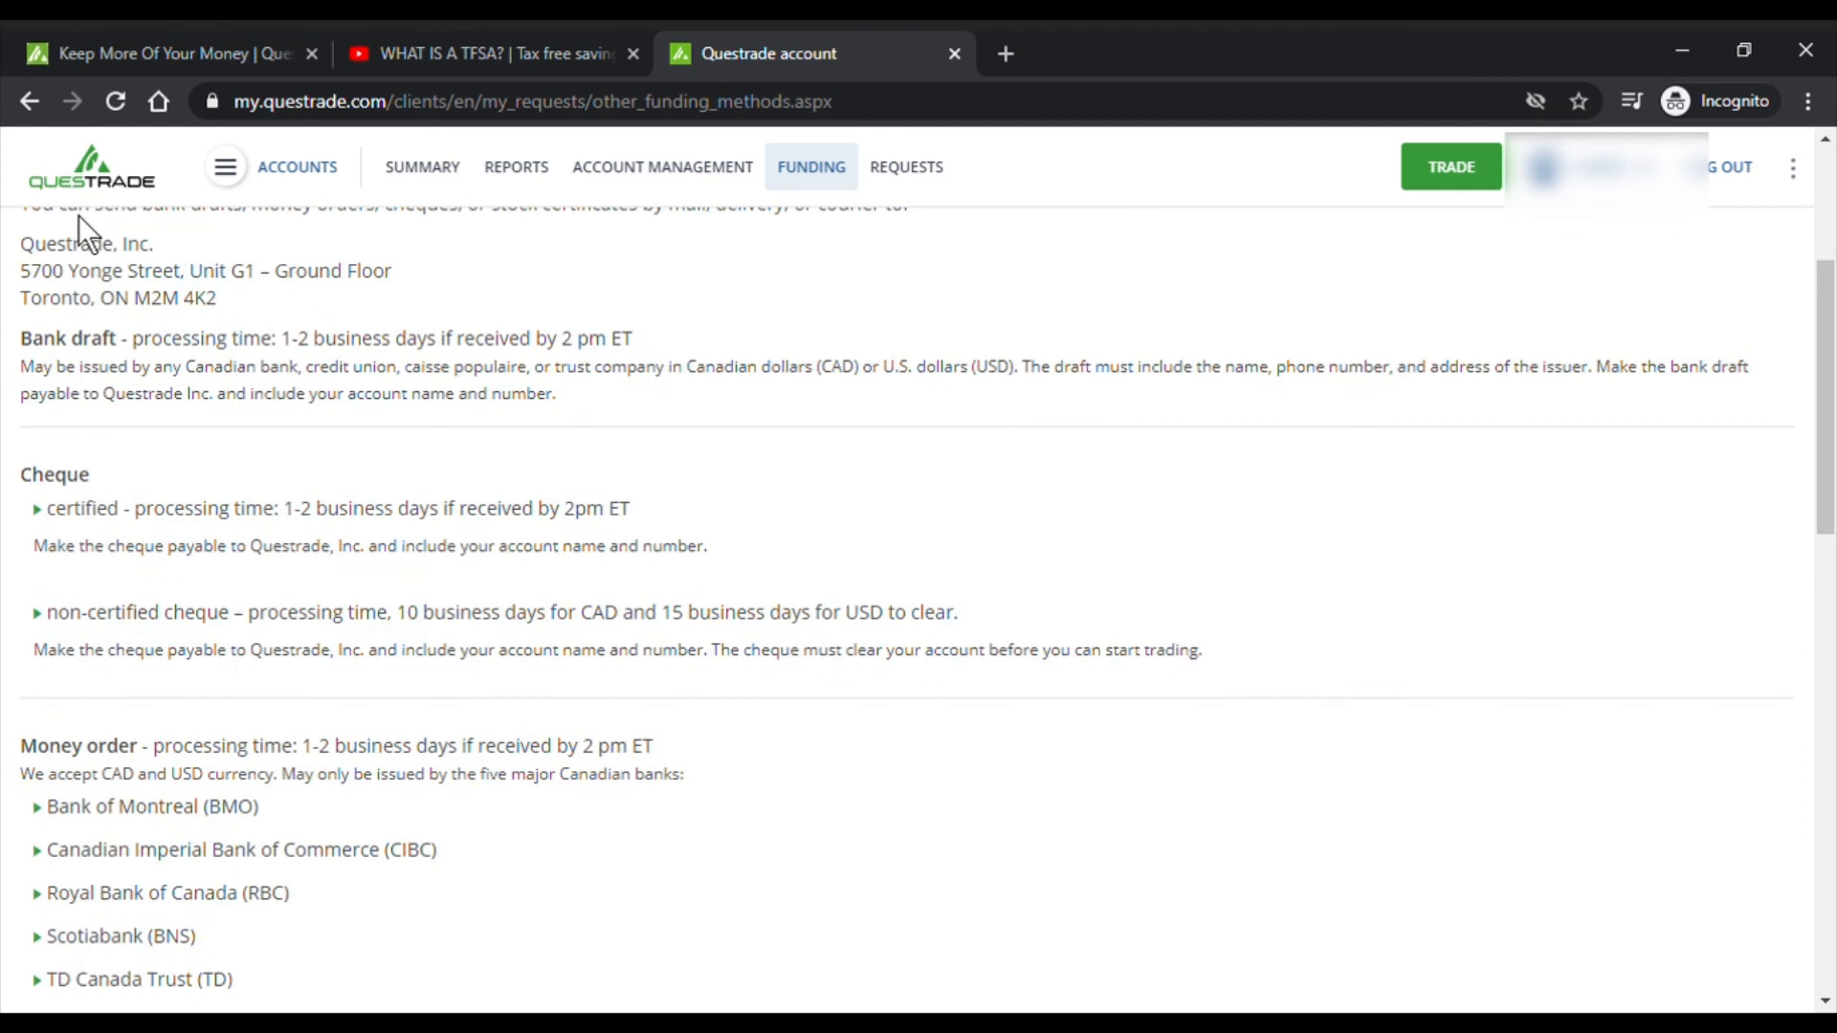
click(23, 103)
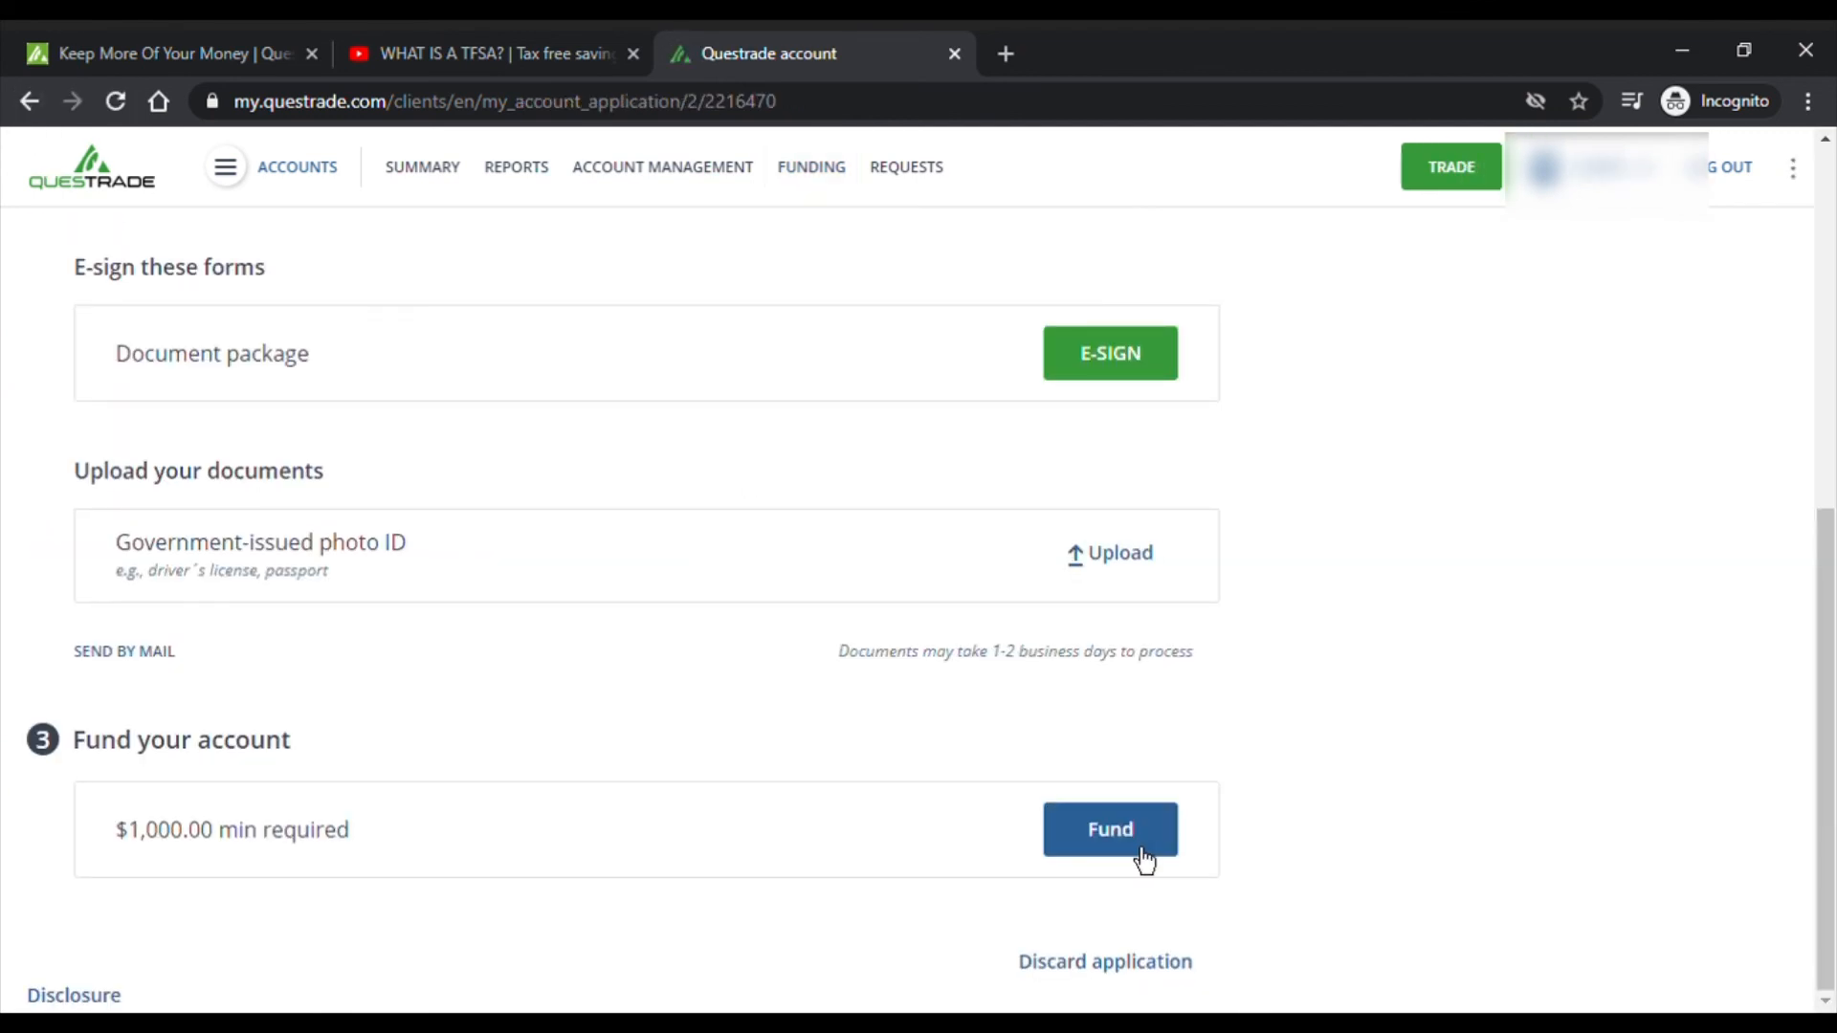
- Fund the account through online banking with Bank of Montreal as the financial institution
click(1142, 858)
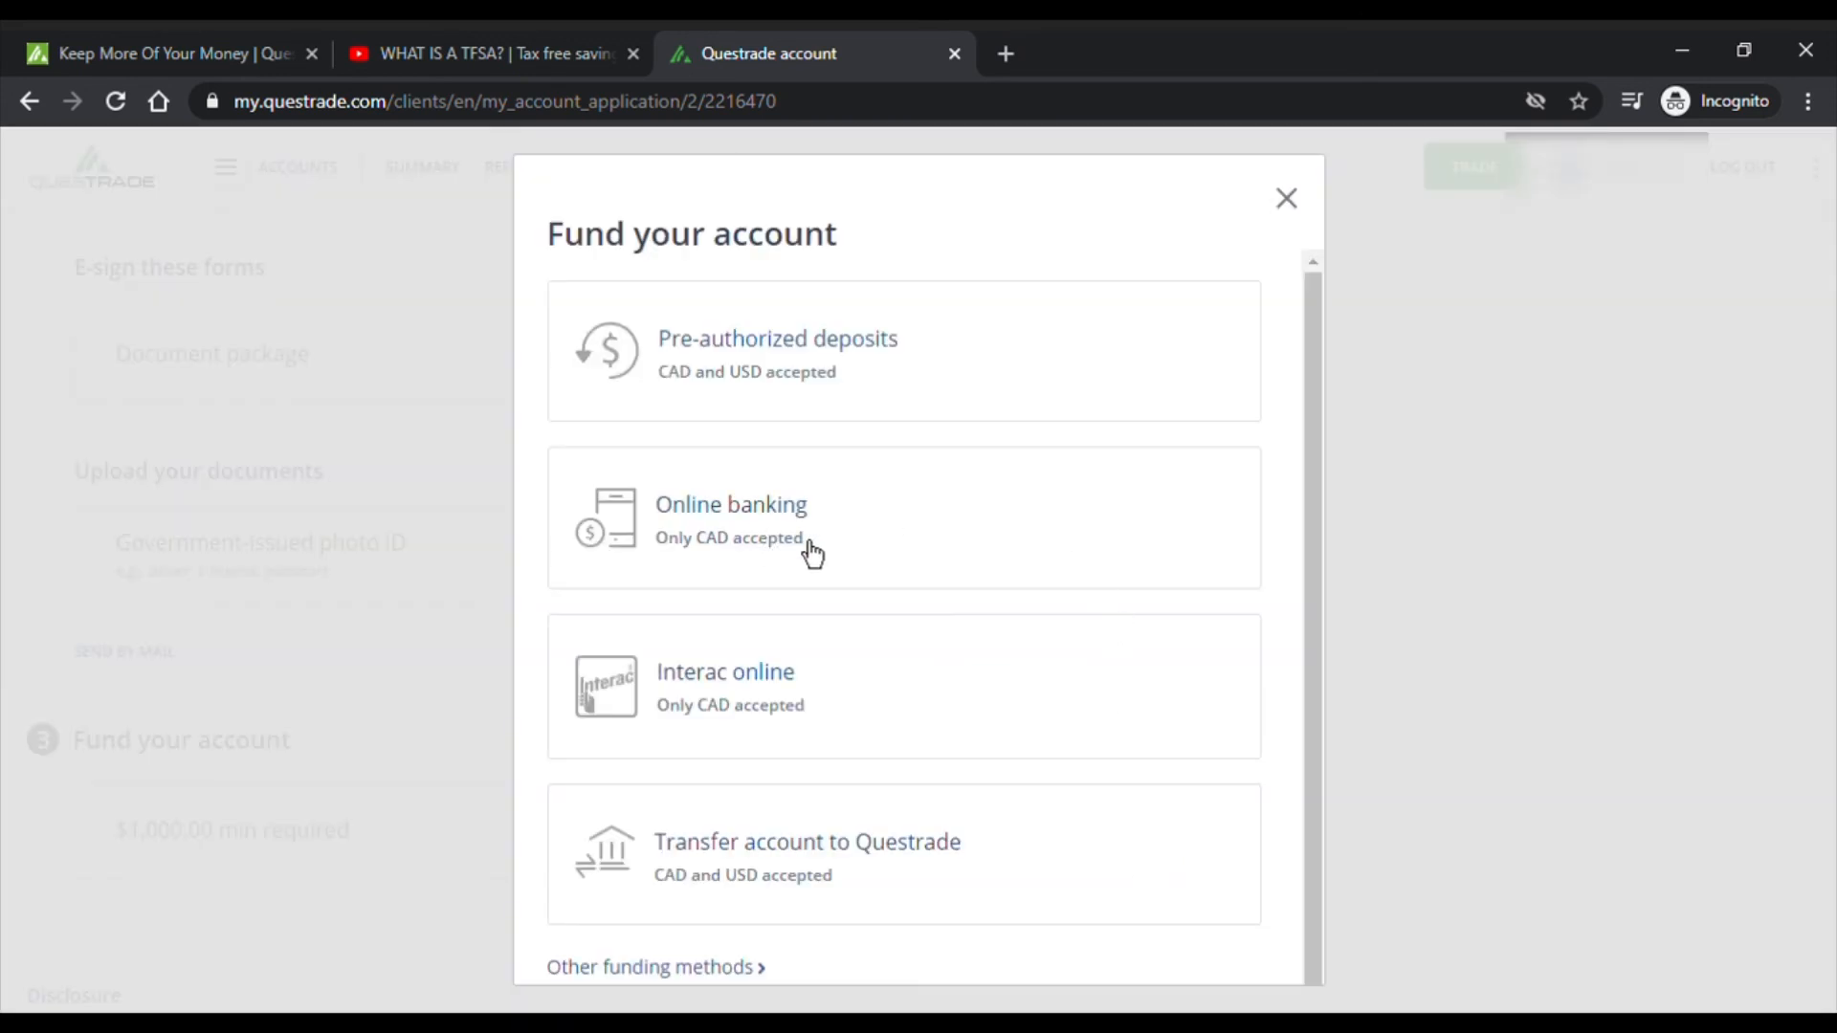
click(894, 549)
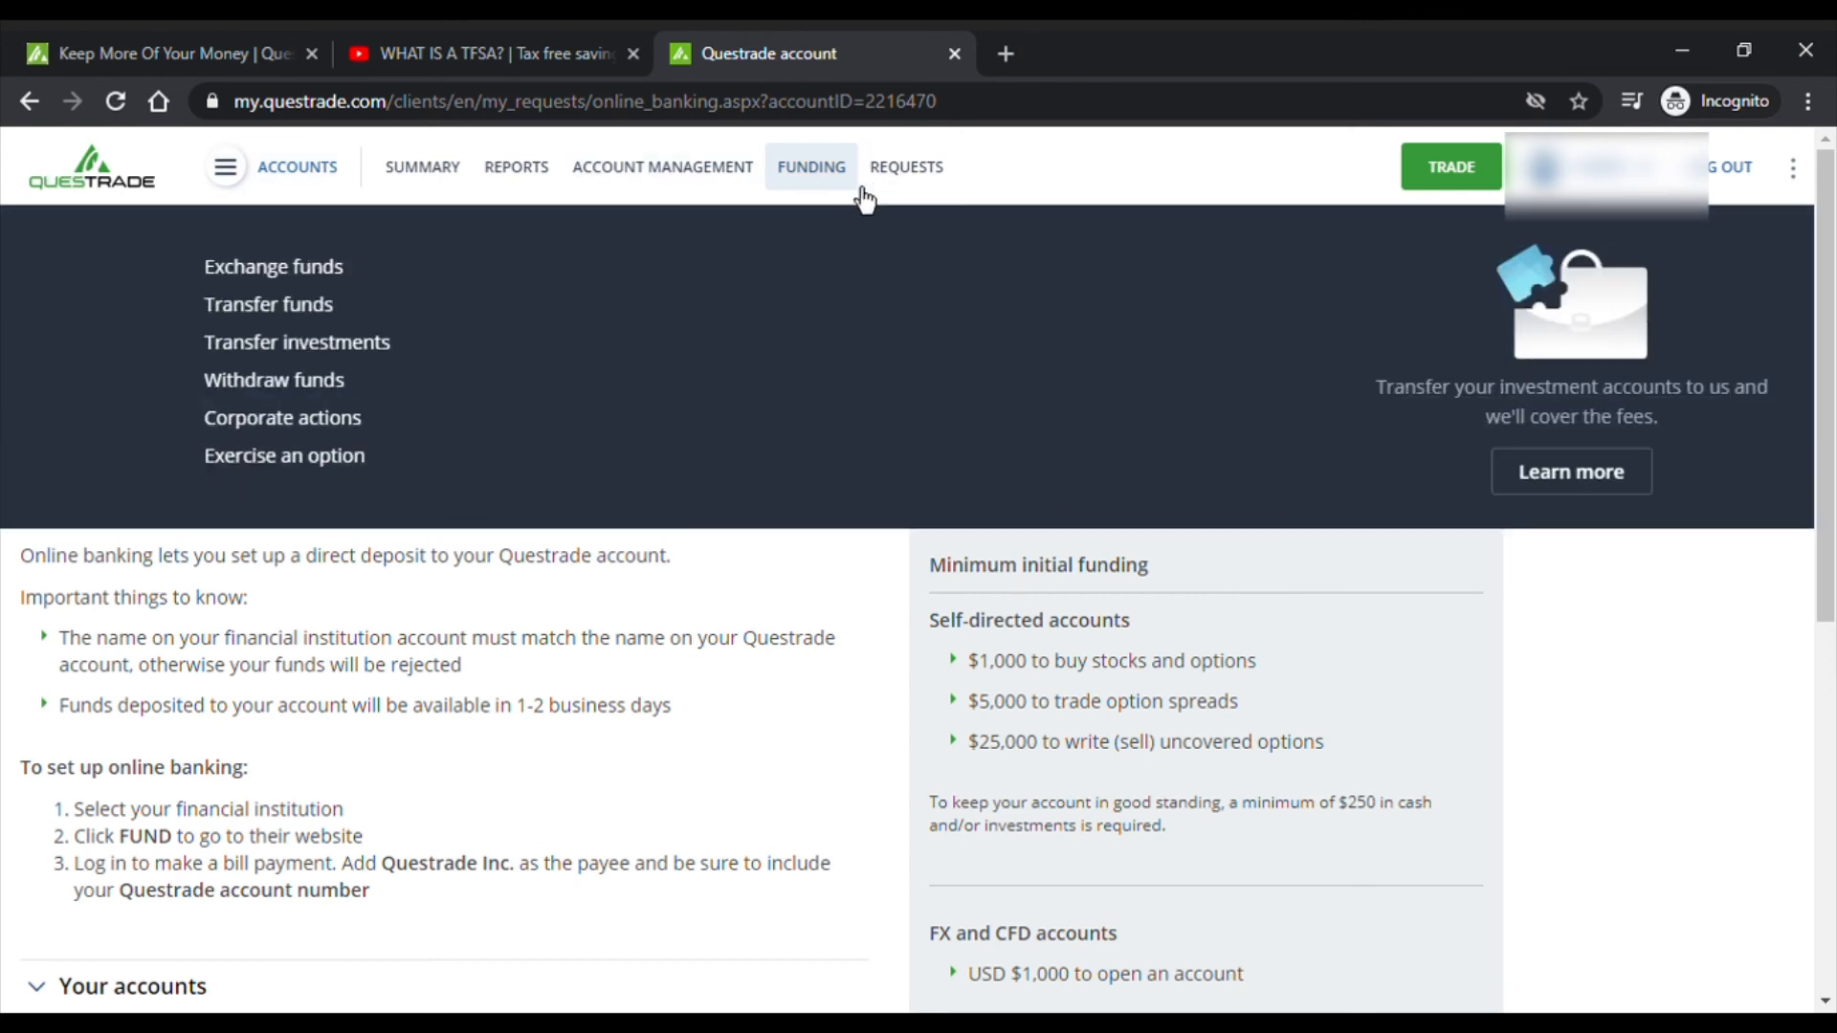
mouse_move(842, 203)
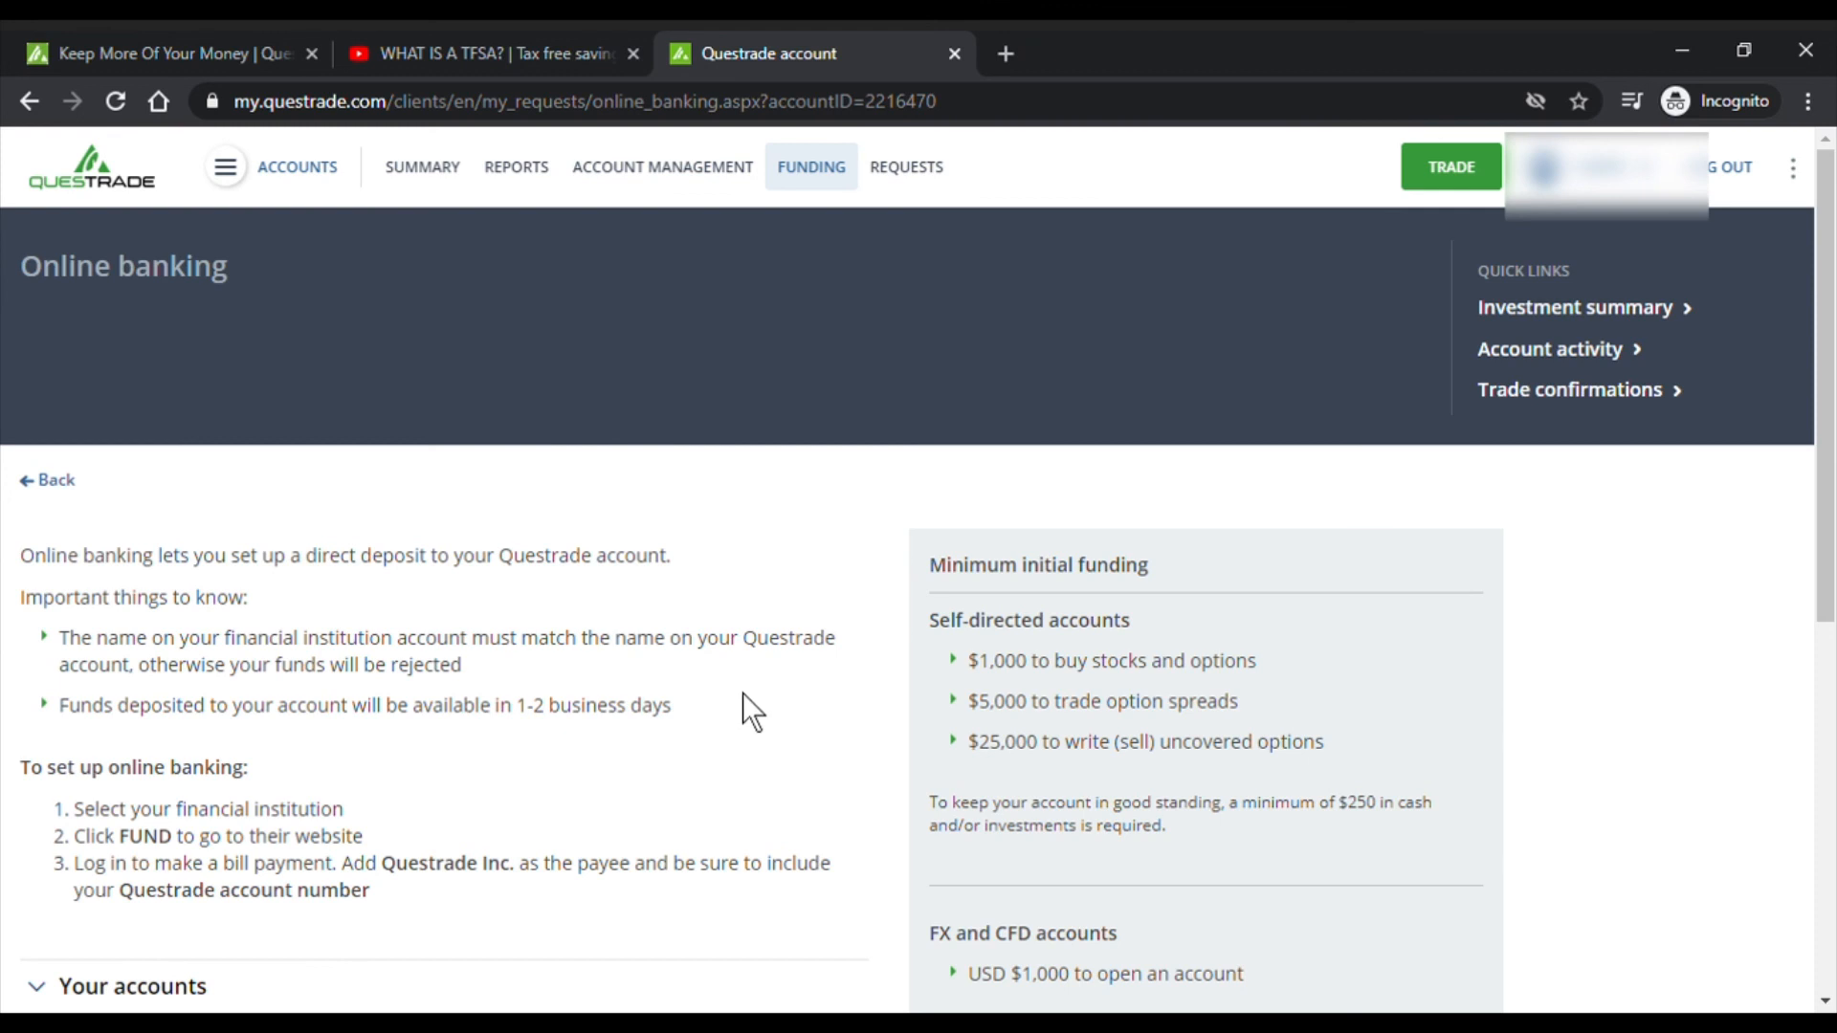
scroll(517, 613, down, 3)
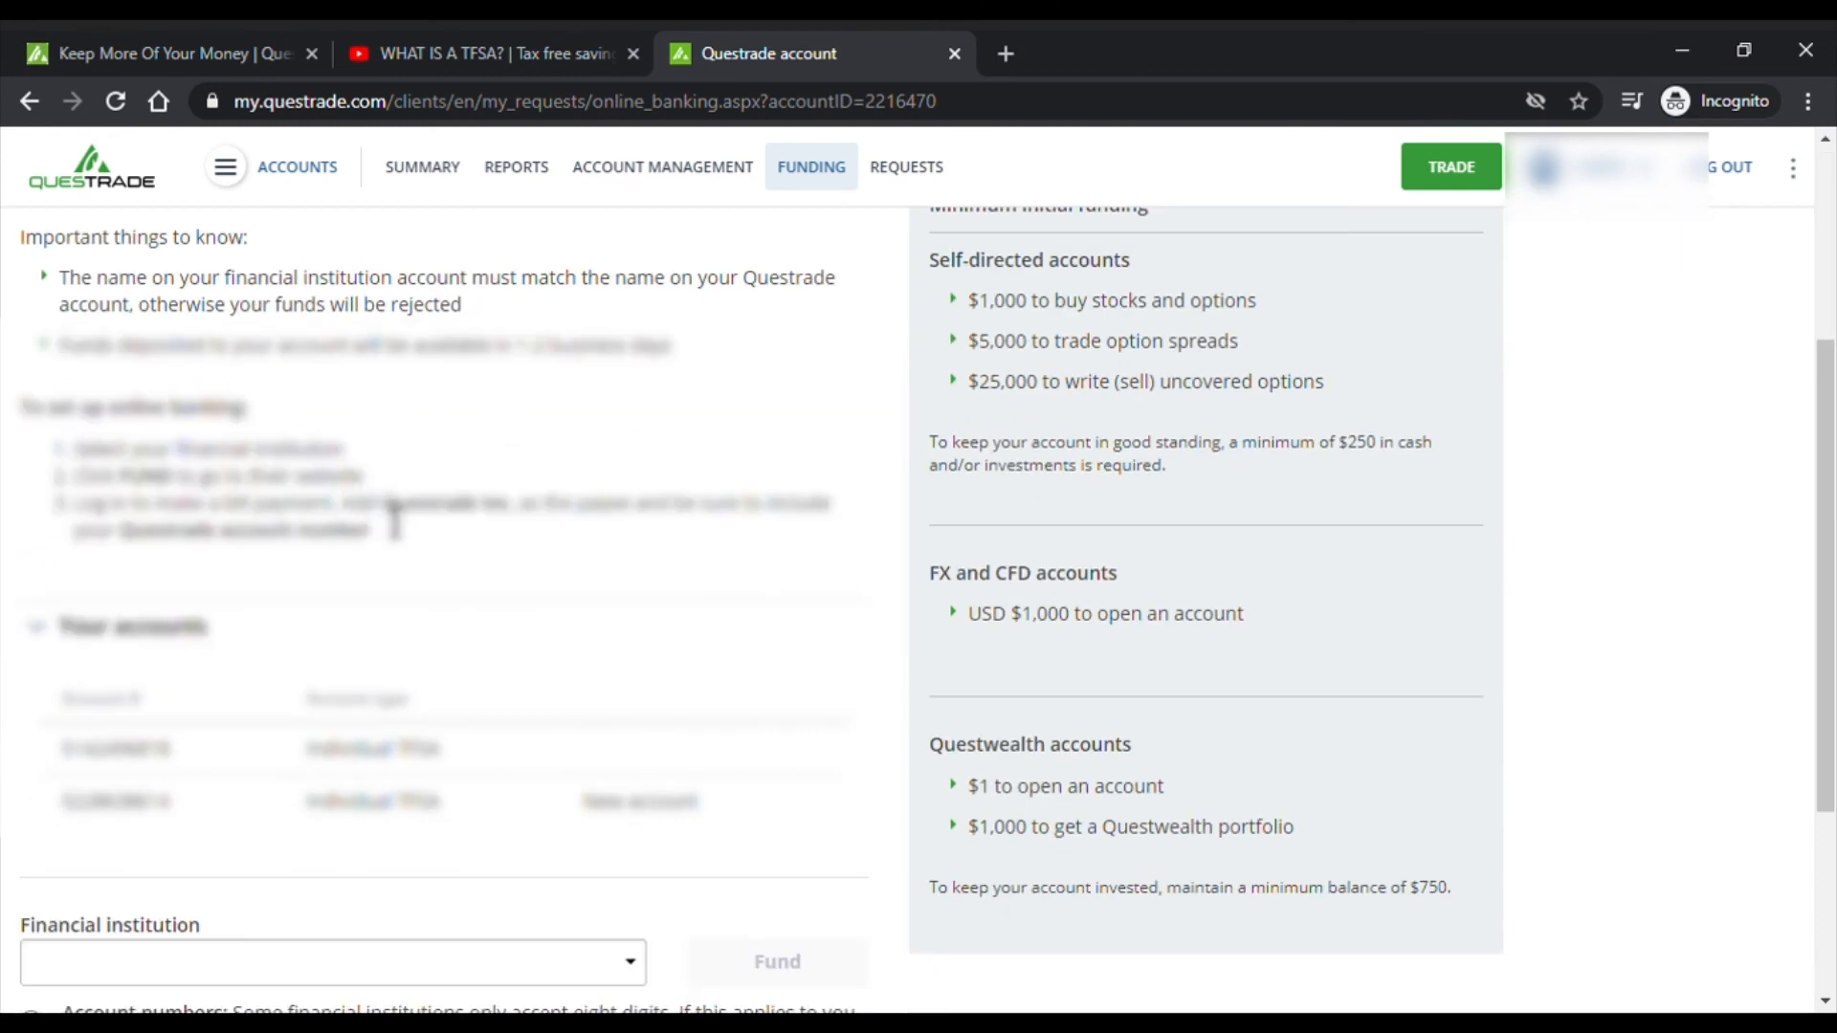
scroll(397, 521, down, 3)
click(621, 631)
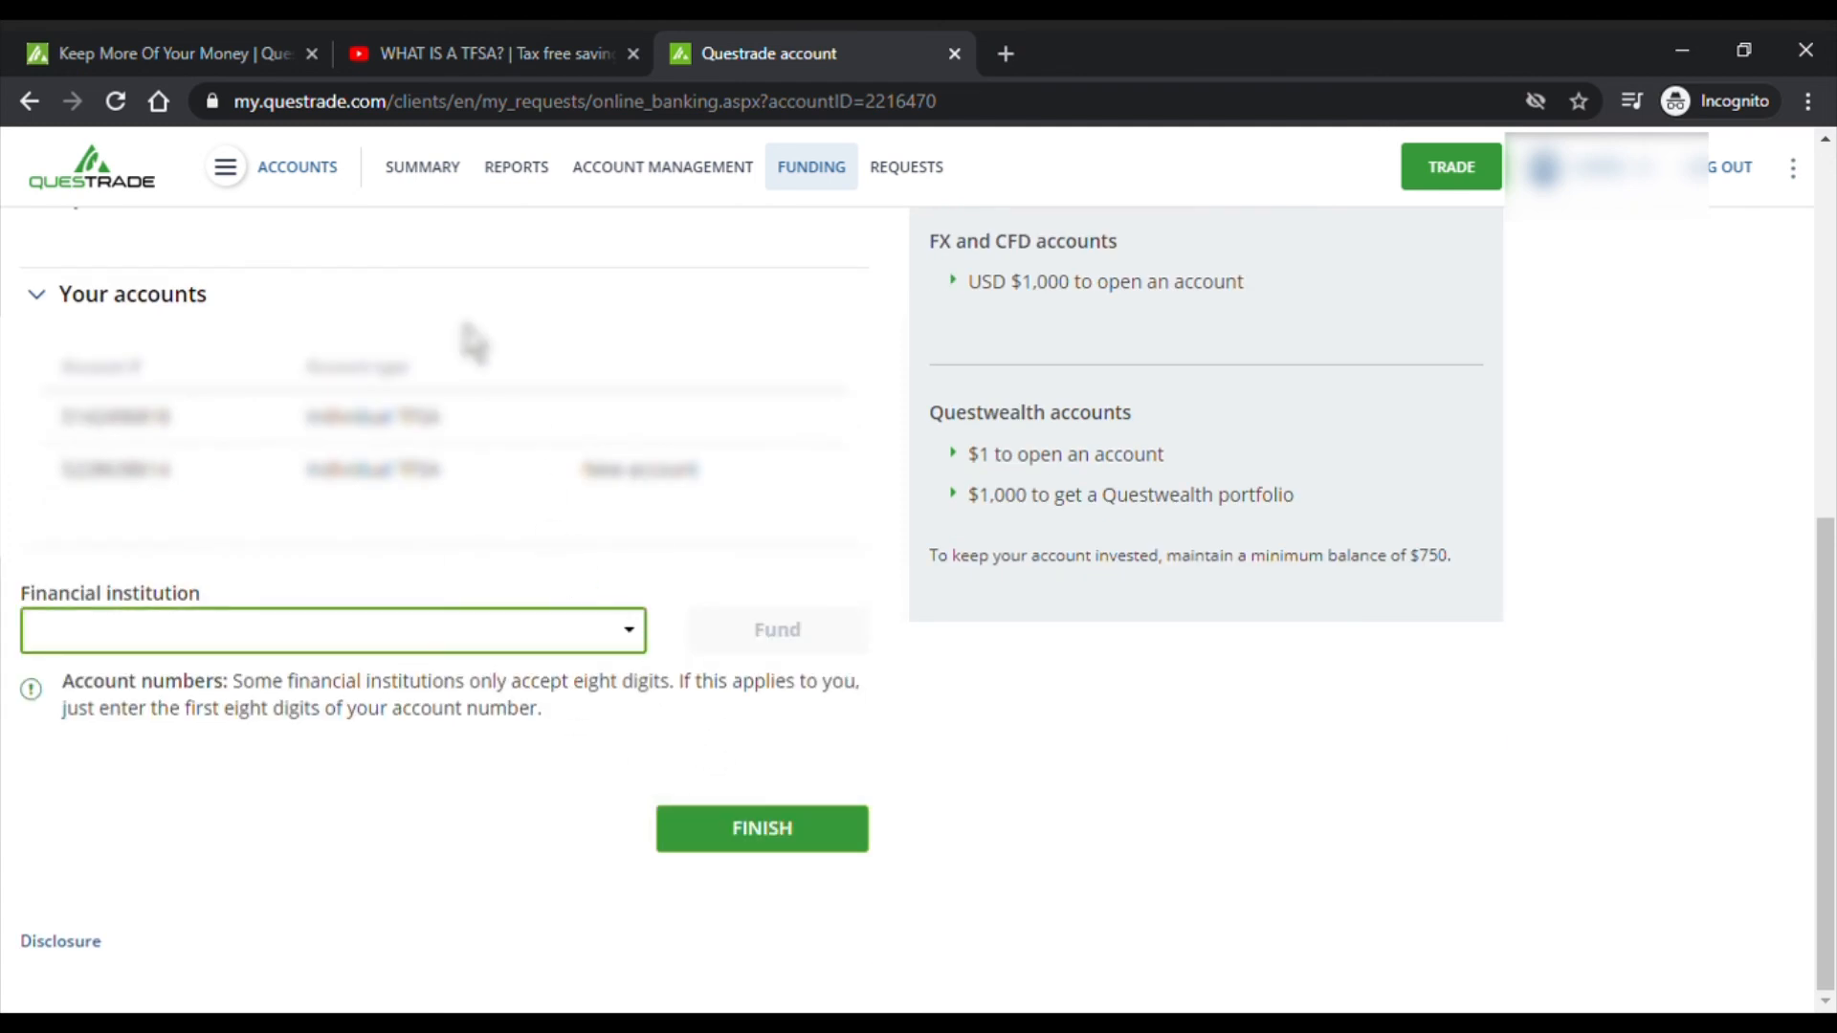
click(340, 85)
- Review the reminder to include the Questrade account number, then launch Bank of Montreal's site
scroll(766, 675, up, 3)
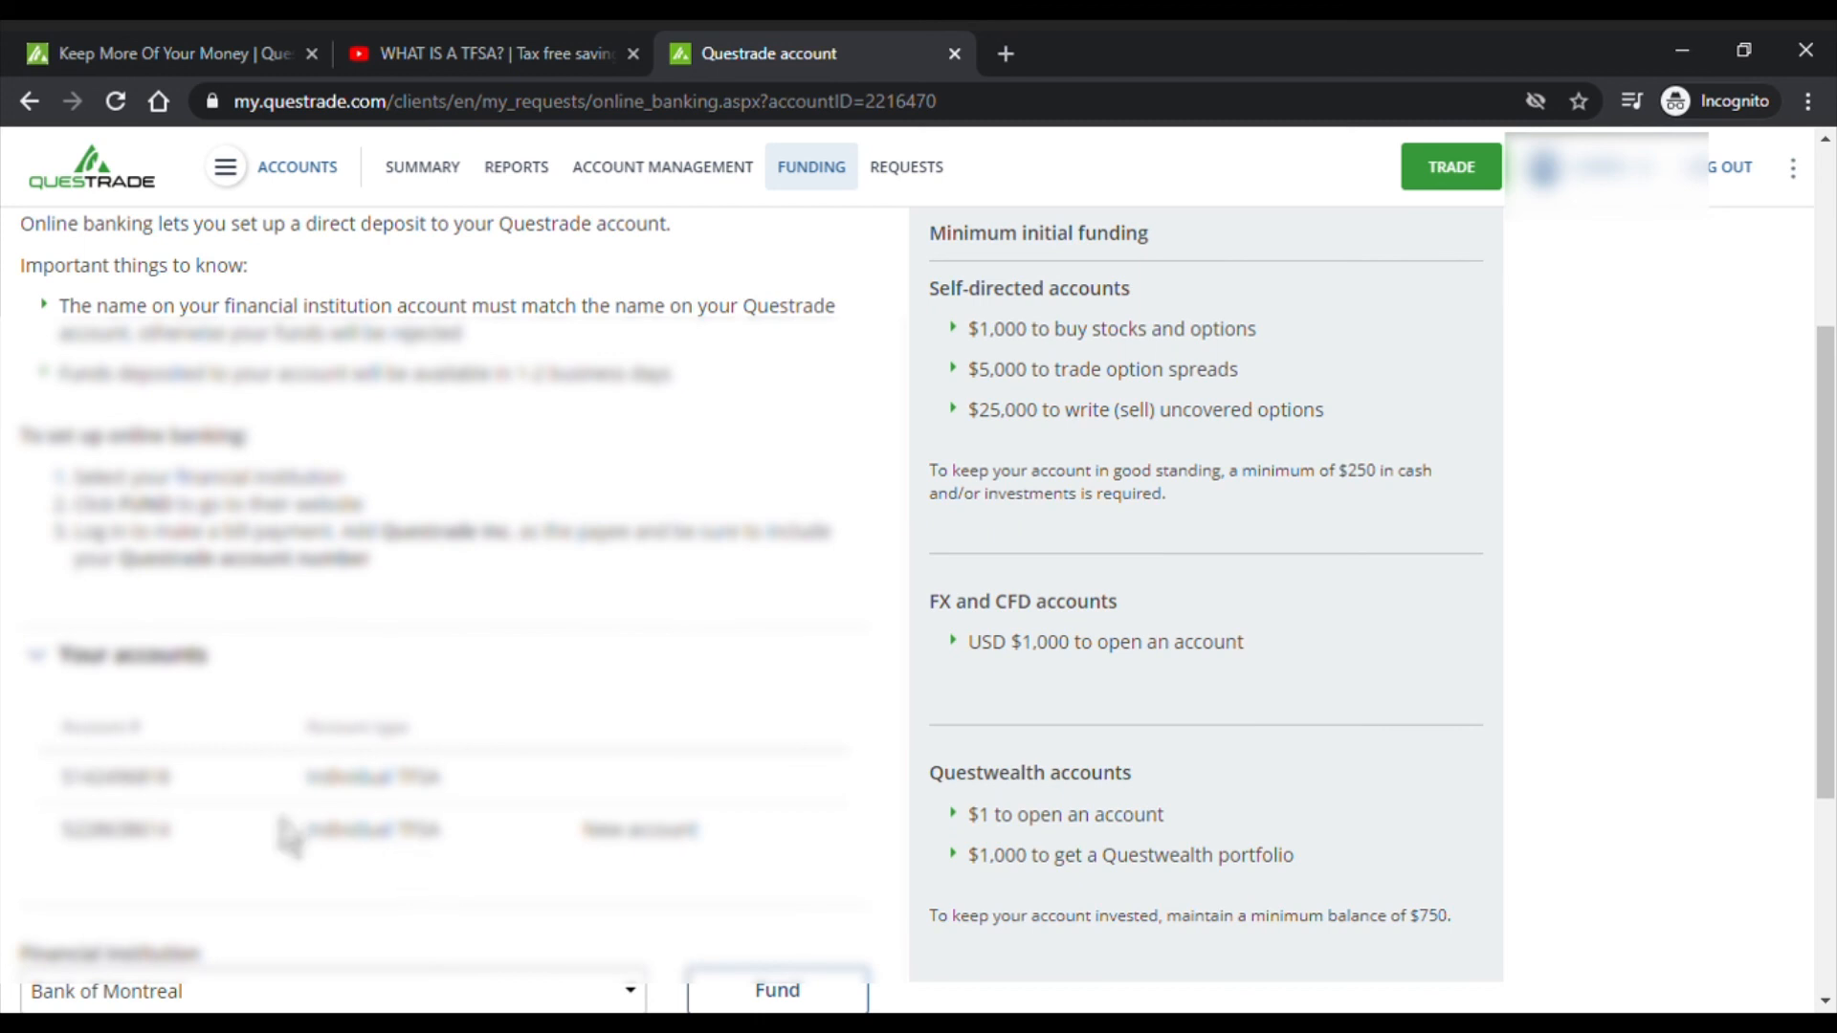
scroll(335, 683, up, 3)
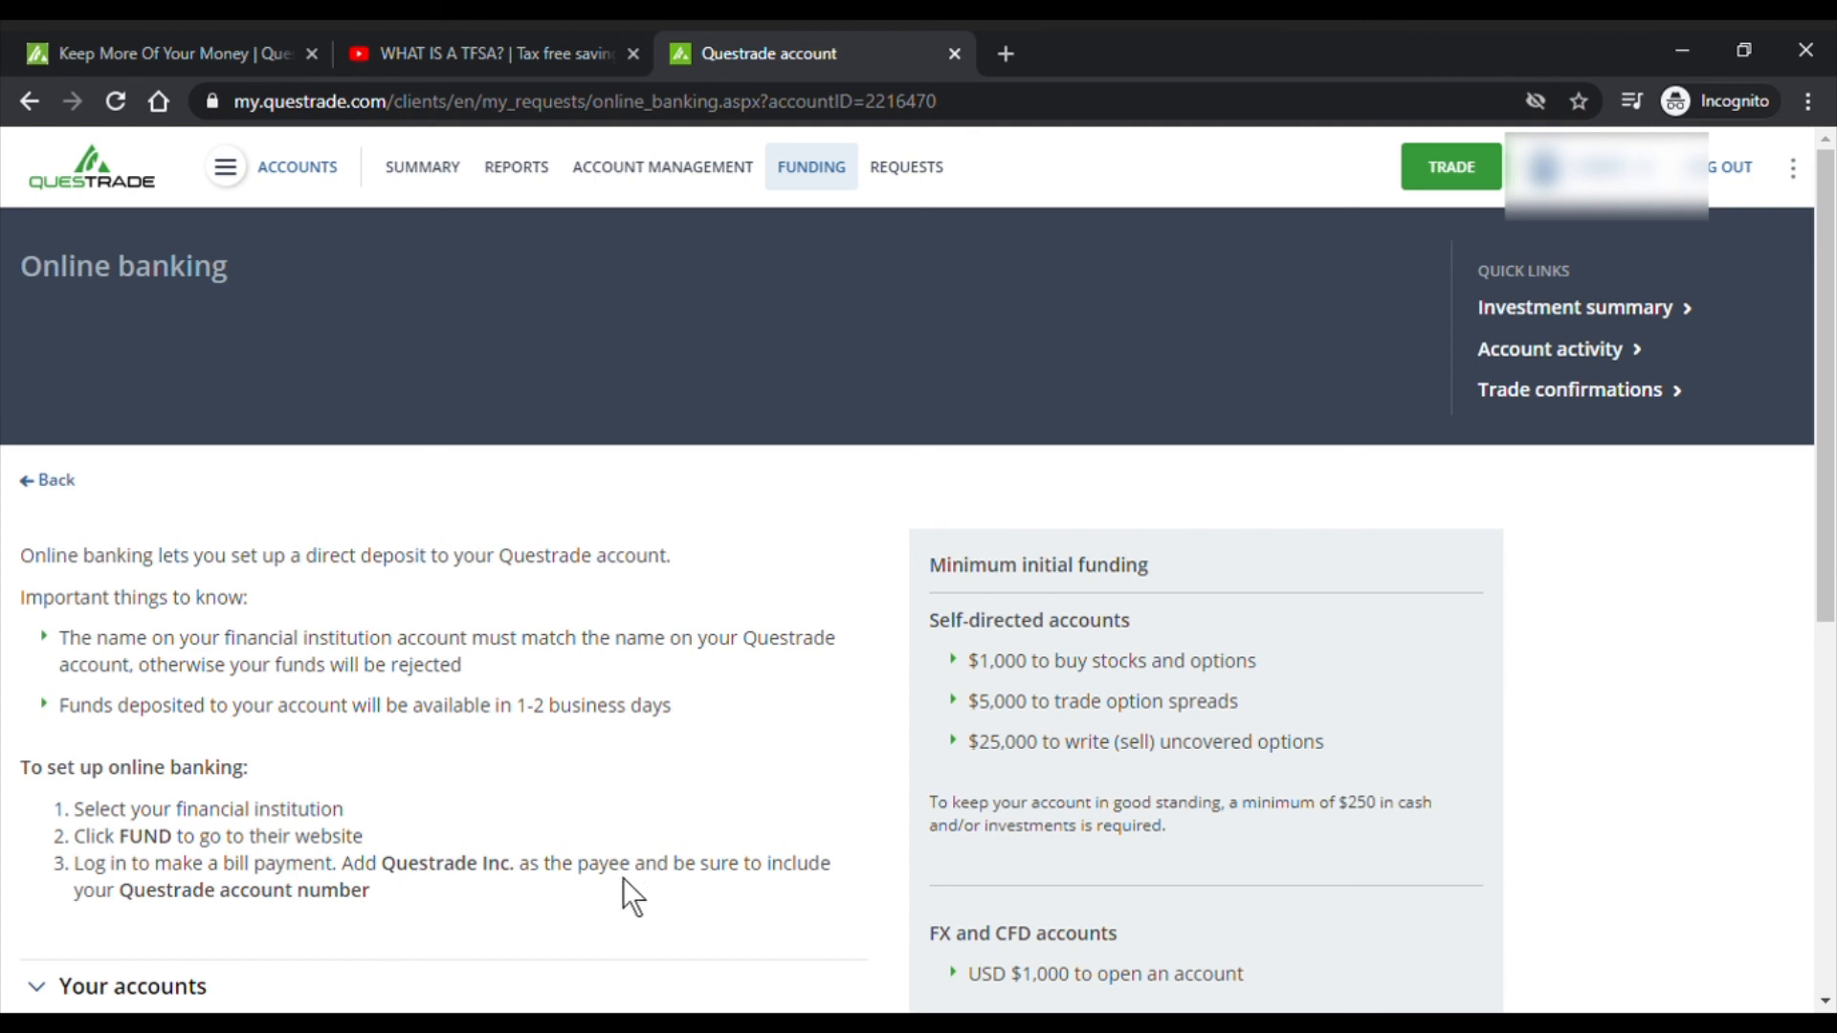
drag(620, 875, 833, 866)
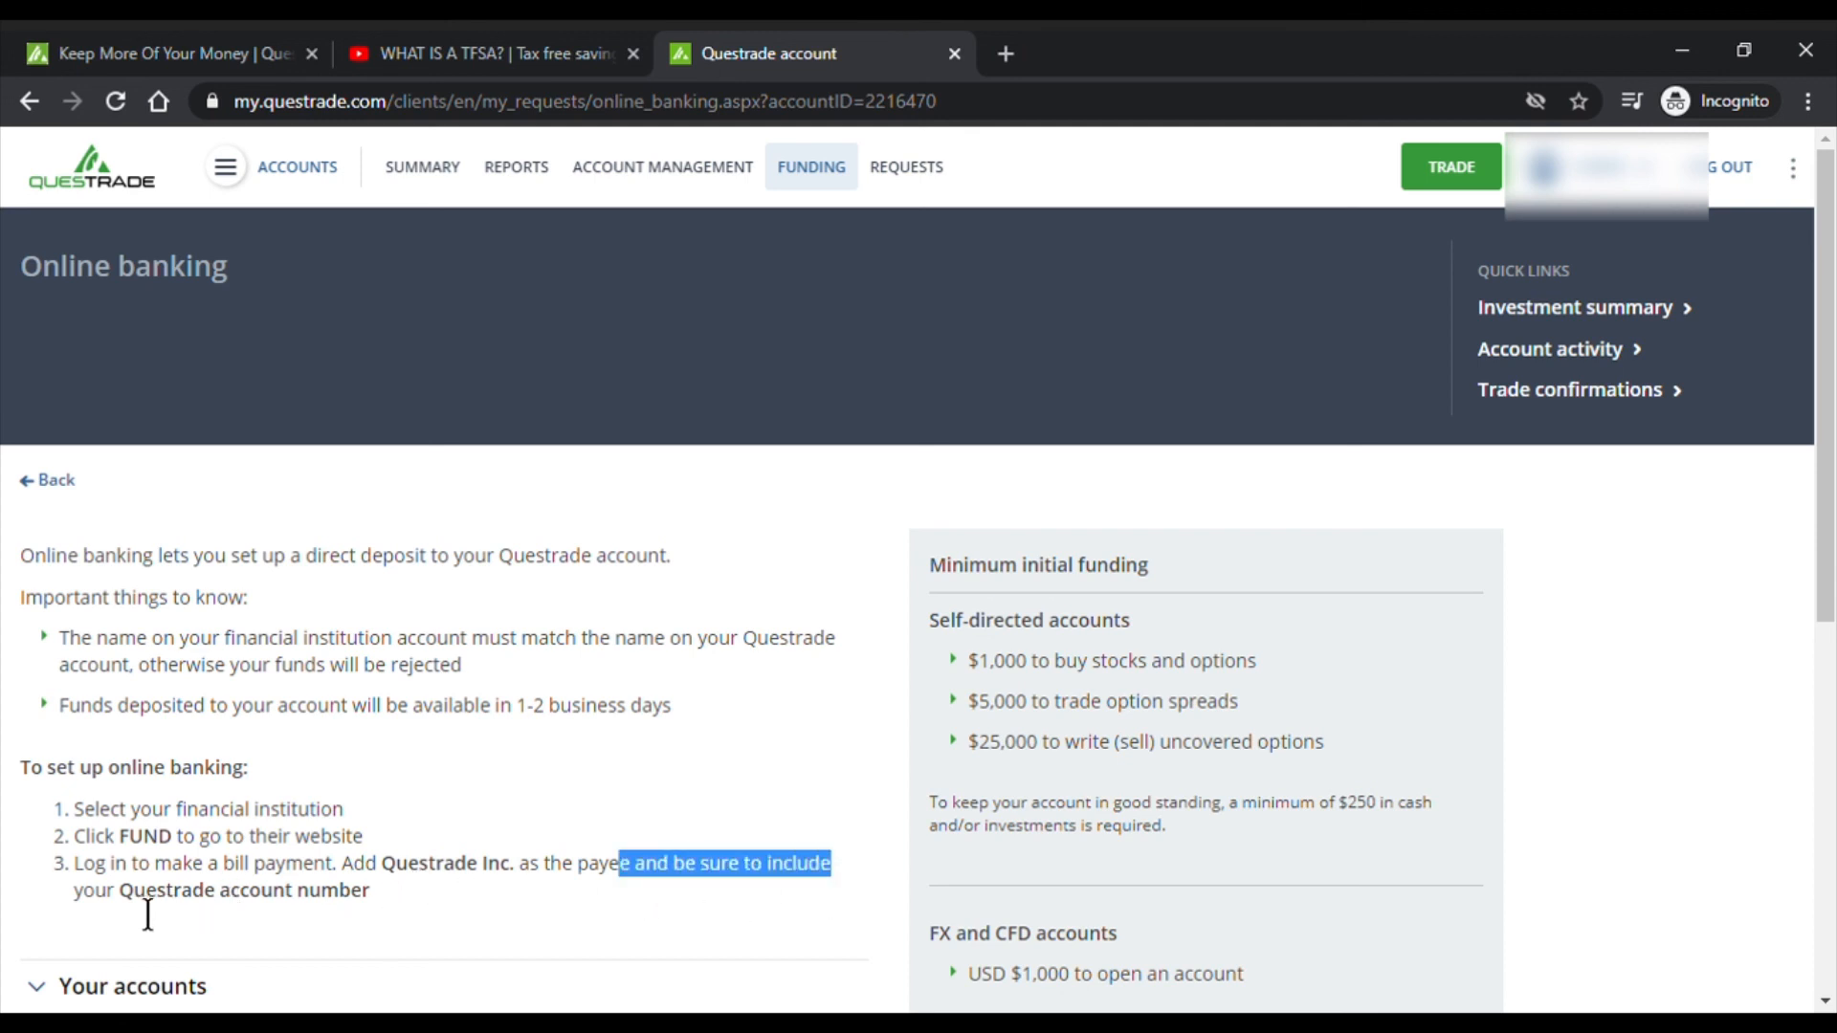
mouse_move(142, 911)
mouse_down()
mouse_move(358, 928)
mouse_move(142, 904)
mouse_up()
click(389, 911)
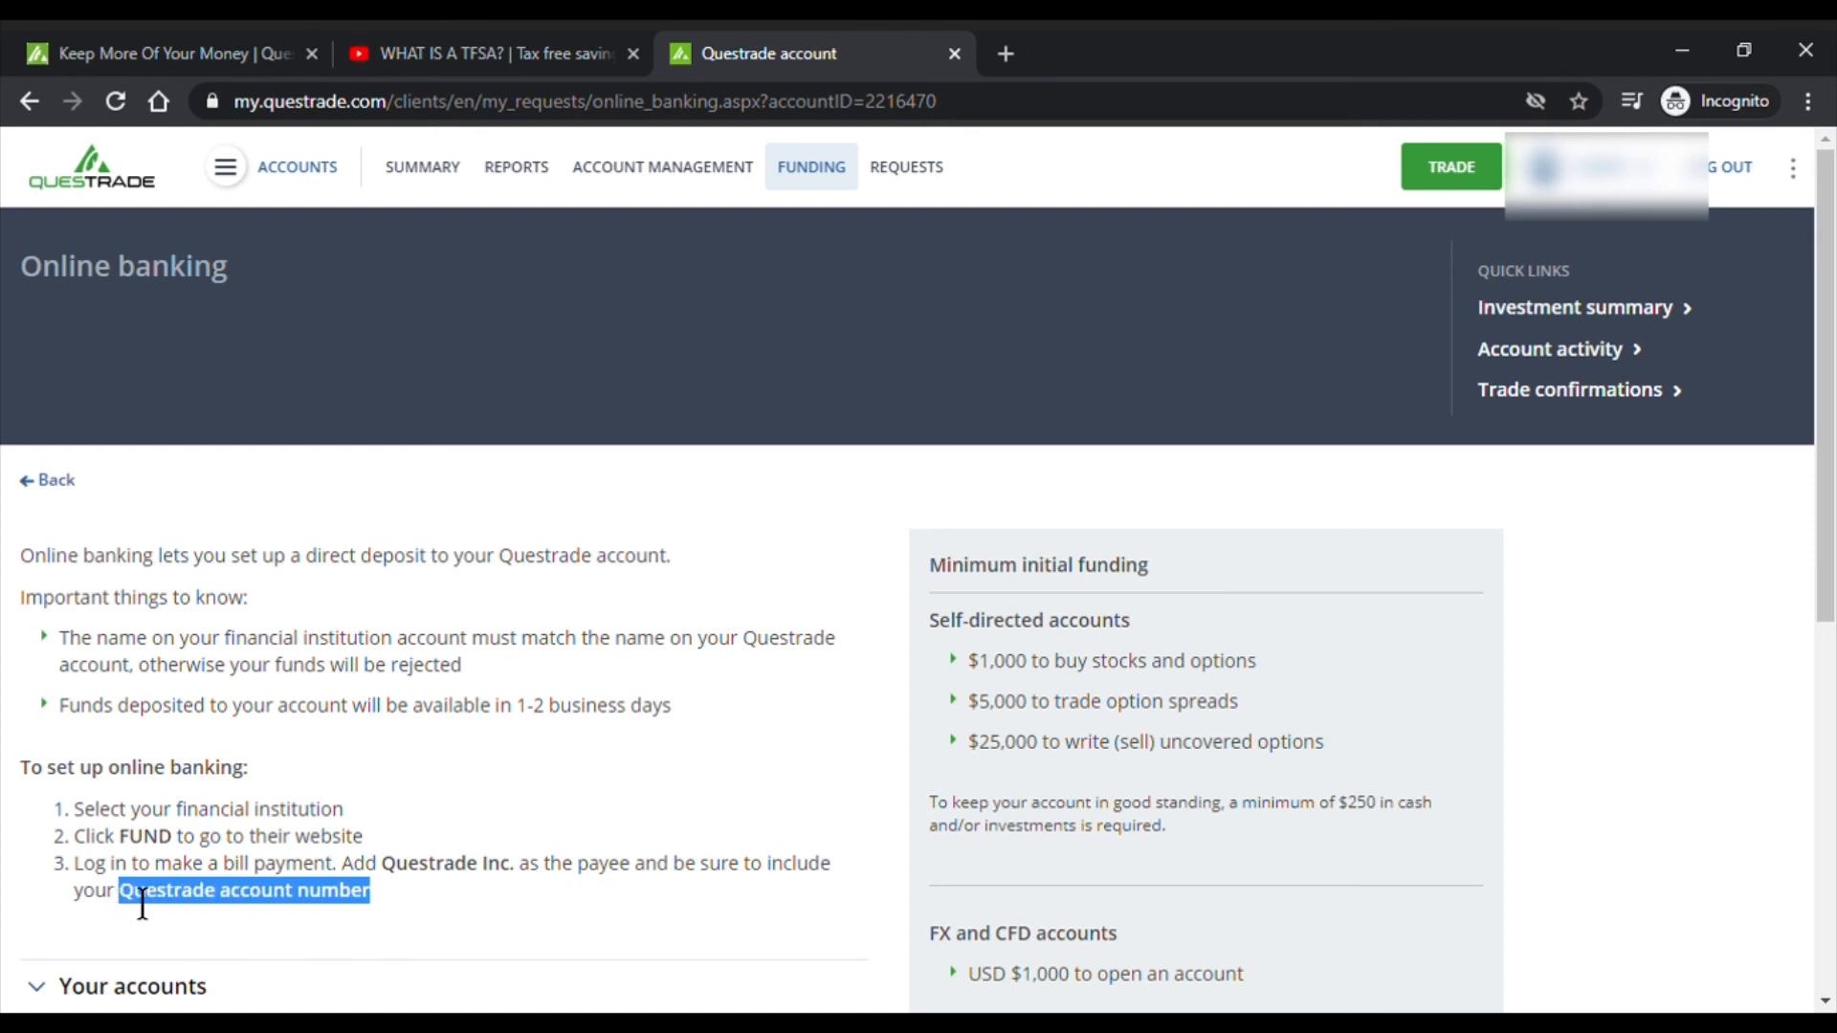
click(505, 810)
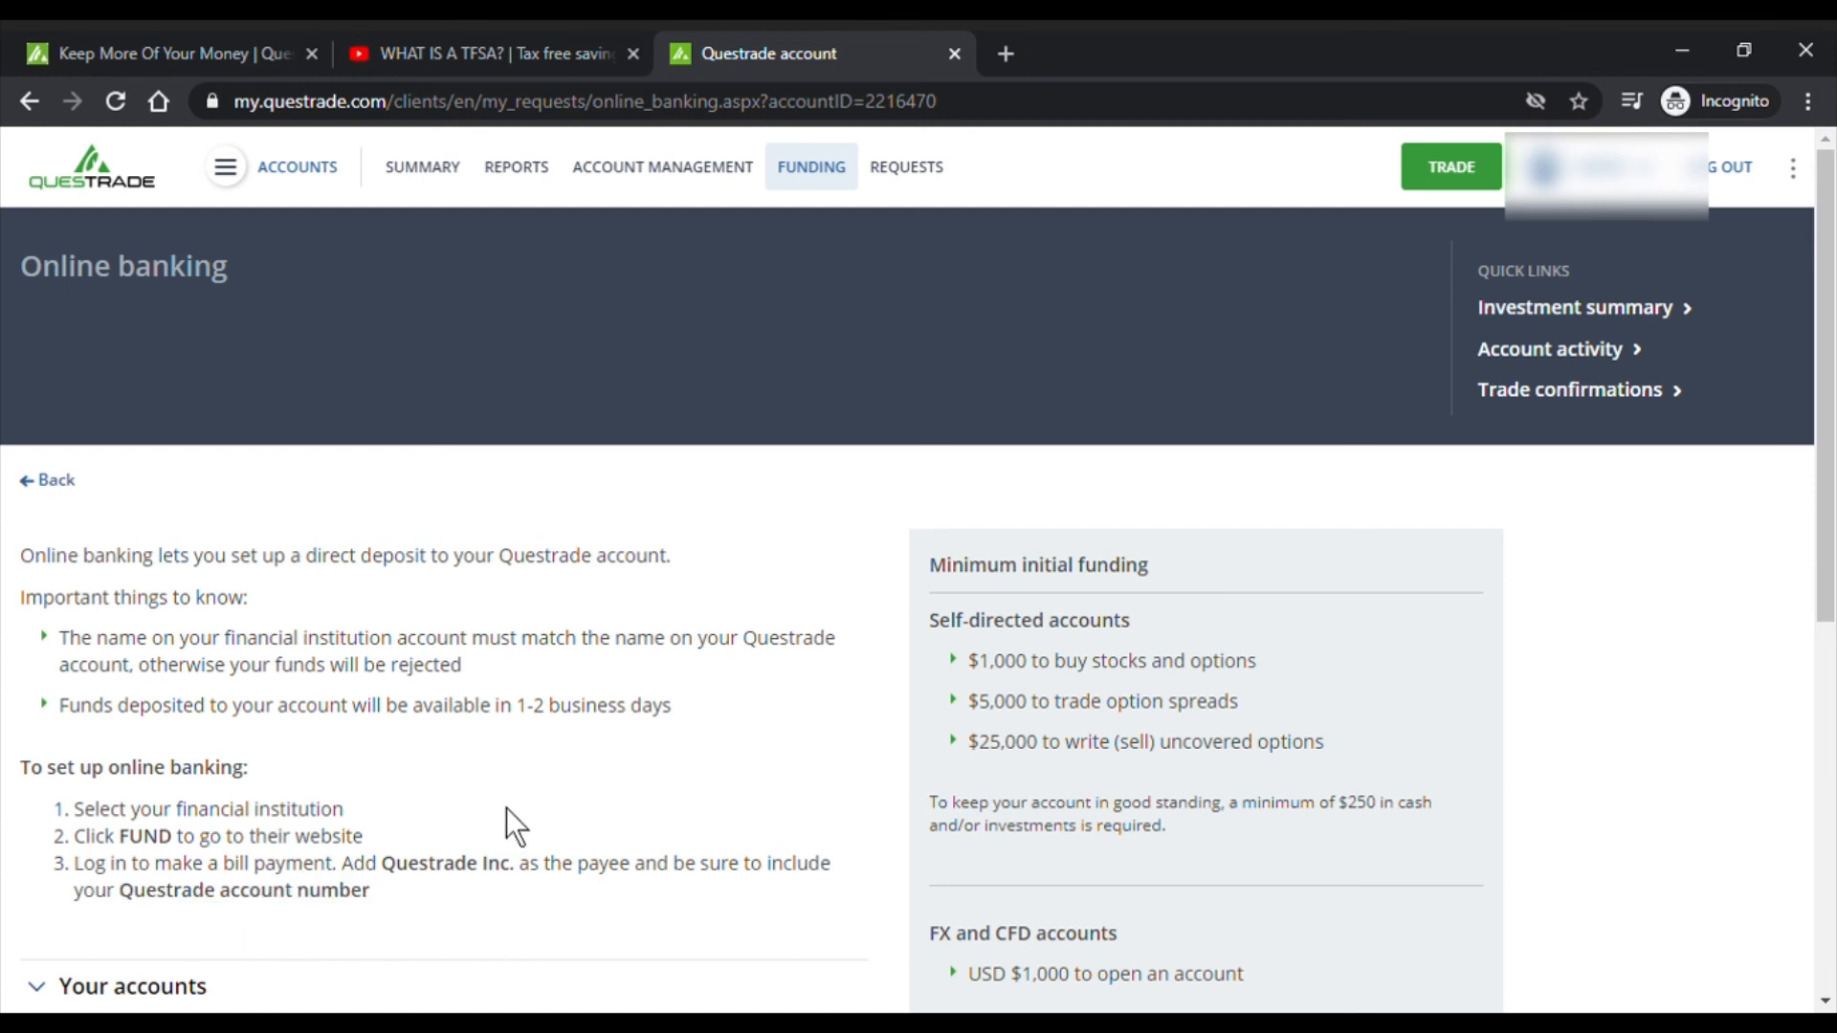
scroll(509, 804, down, 3)
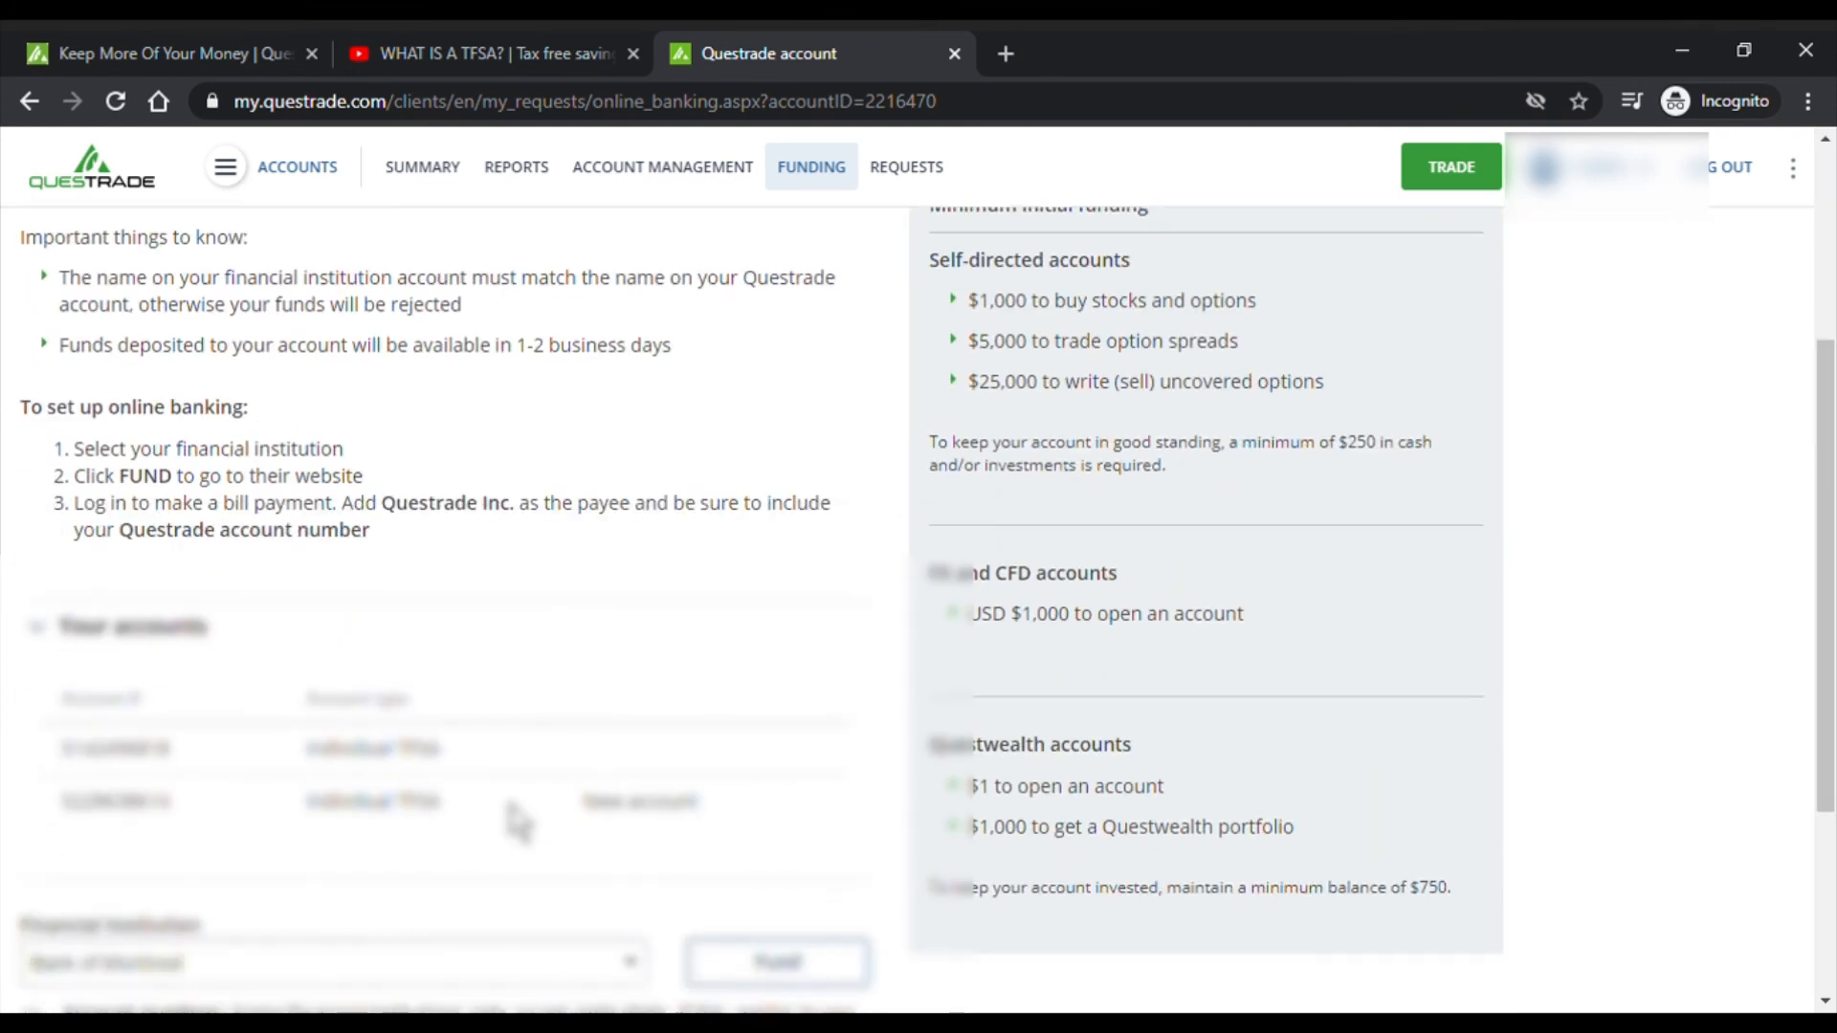
scroll(375, 710, up, 3)
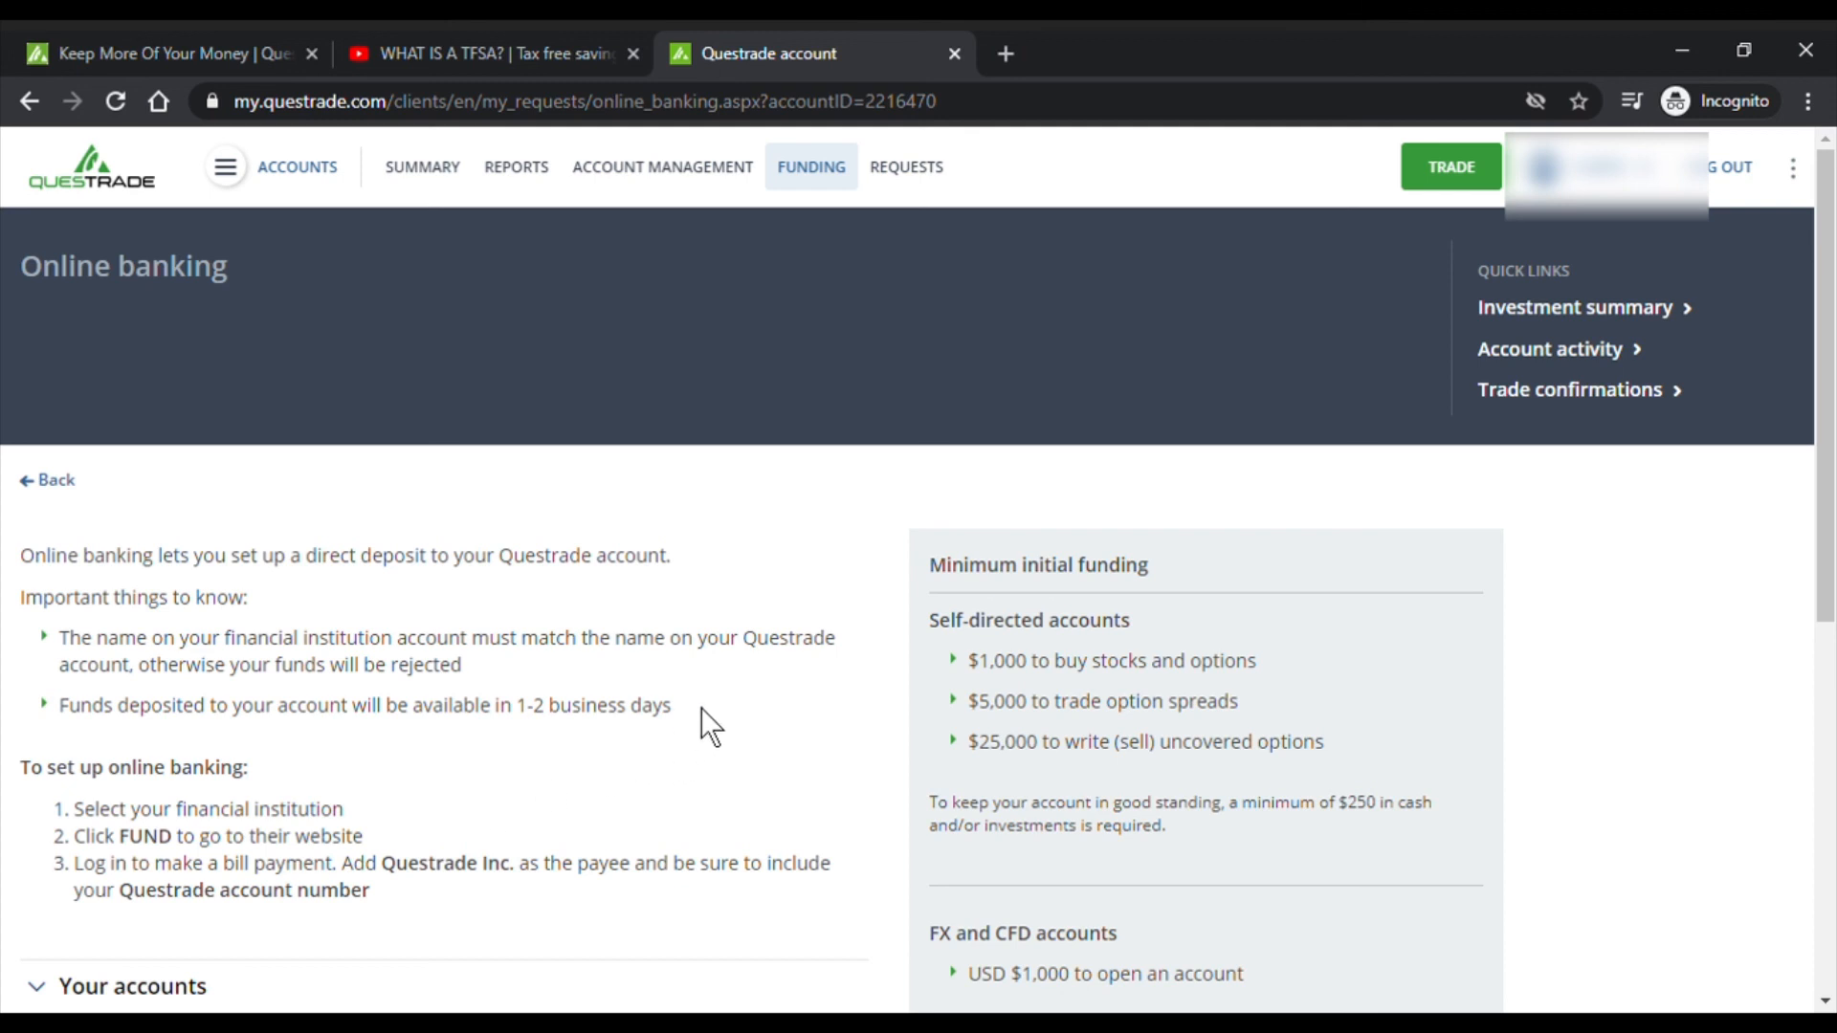
scroll(701, 708, down, 3)
scroll(700, 710, down, 3)
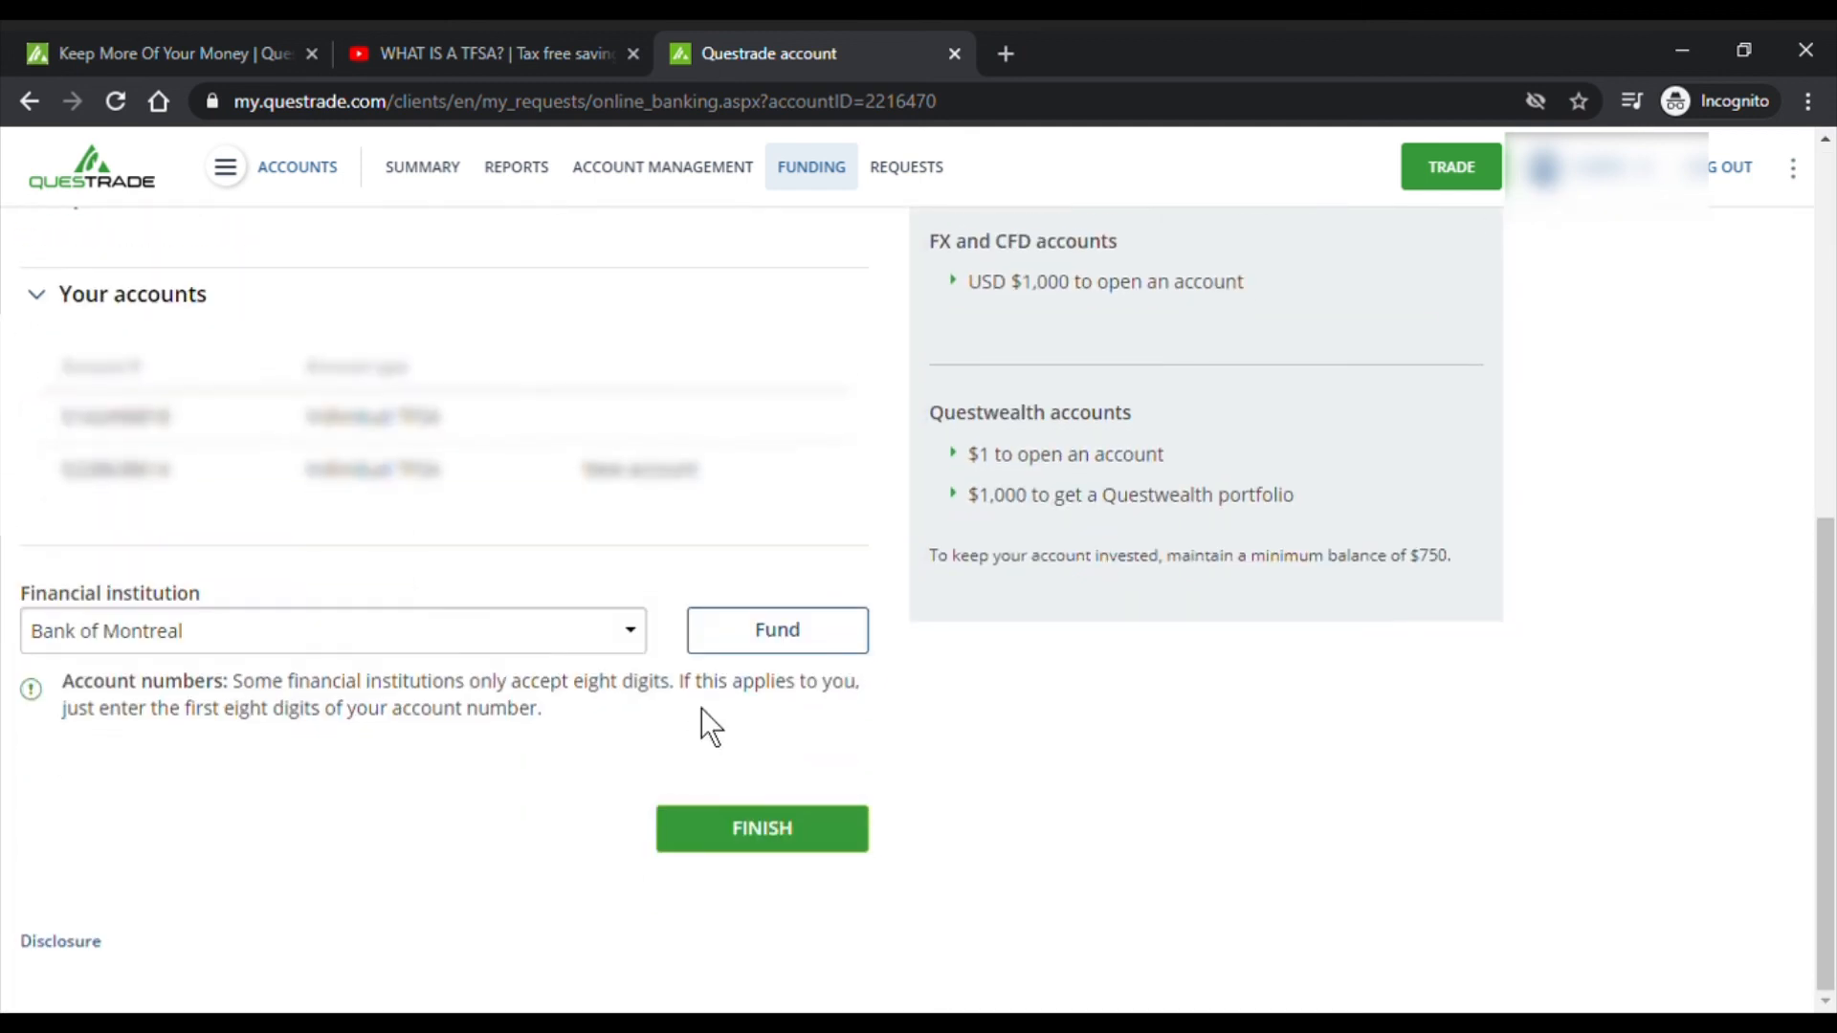
click(778, 631)
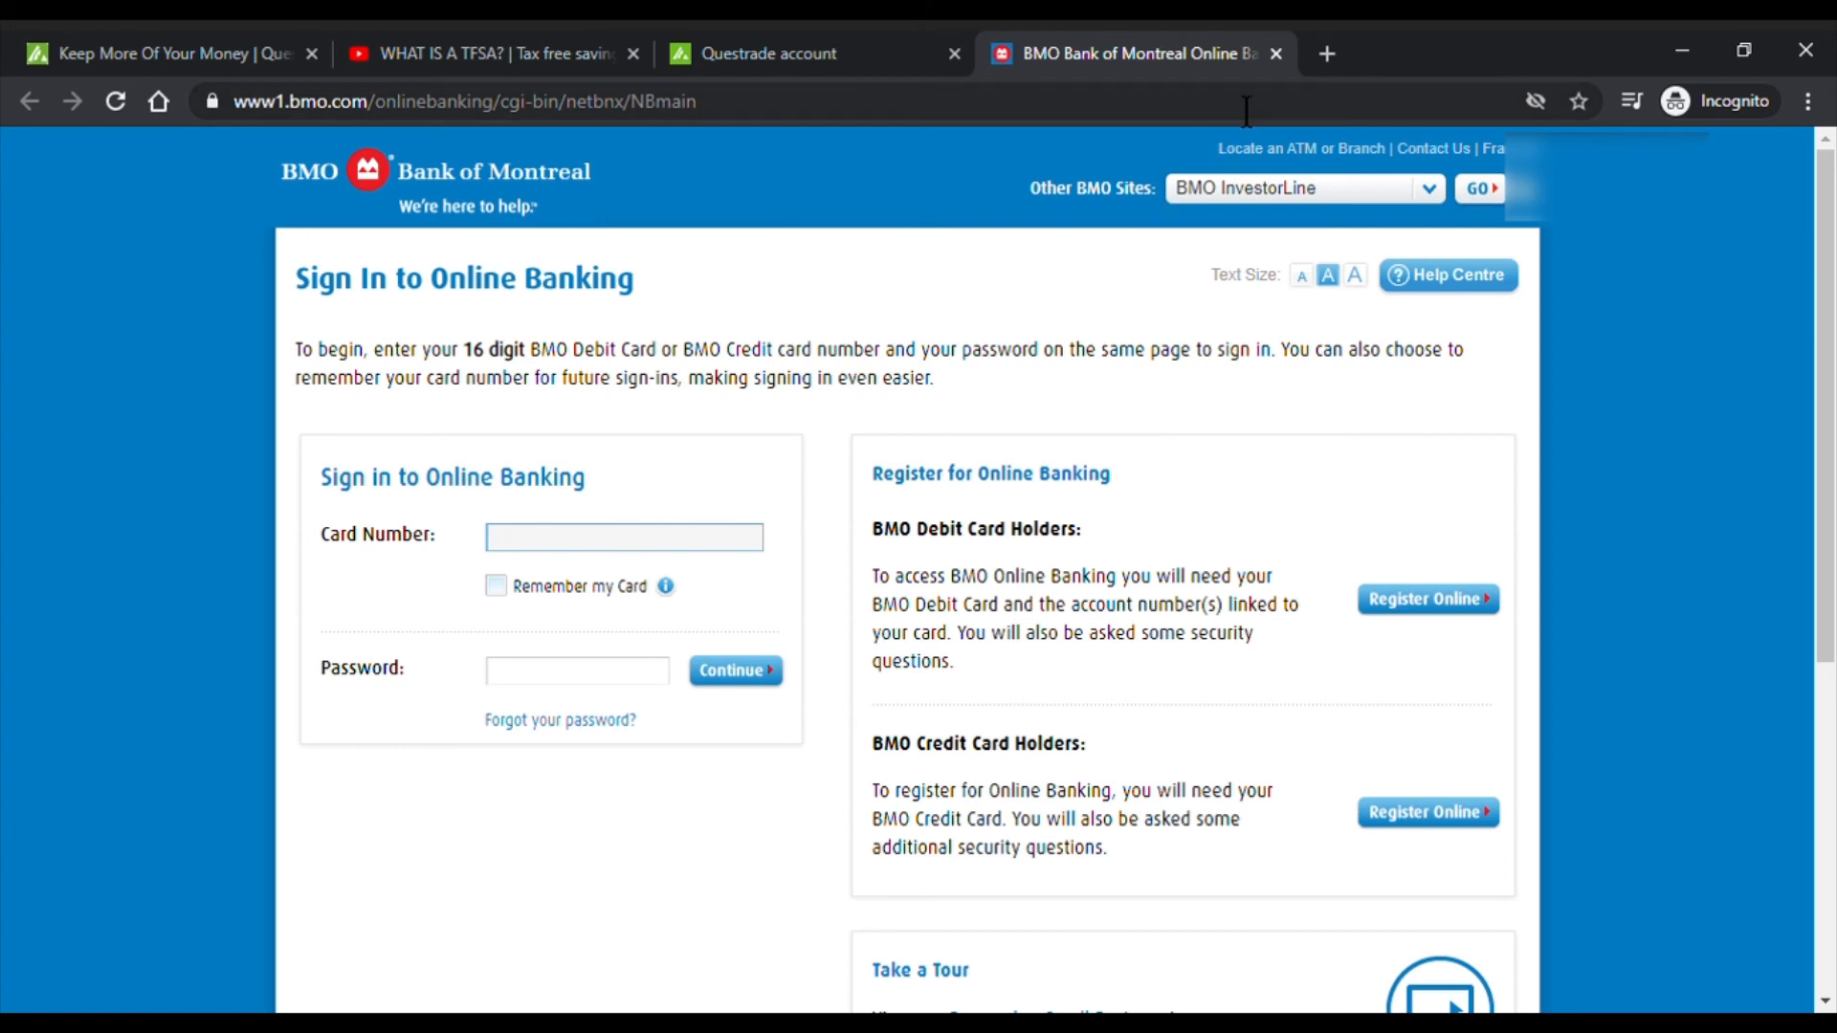
- Close the BMO sign-in tab to get back to Questrade's online banking funding page
click(1276, 53)
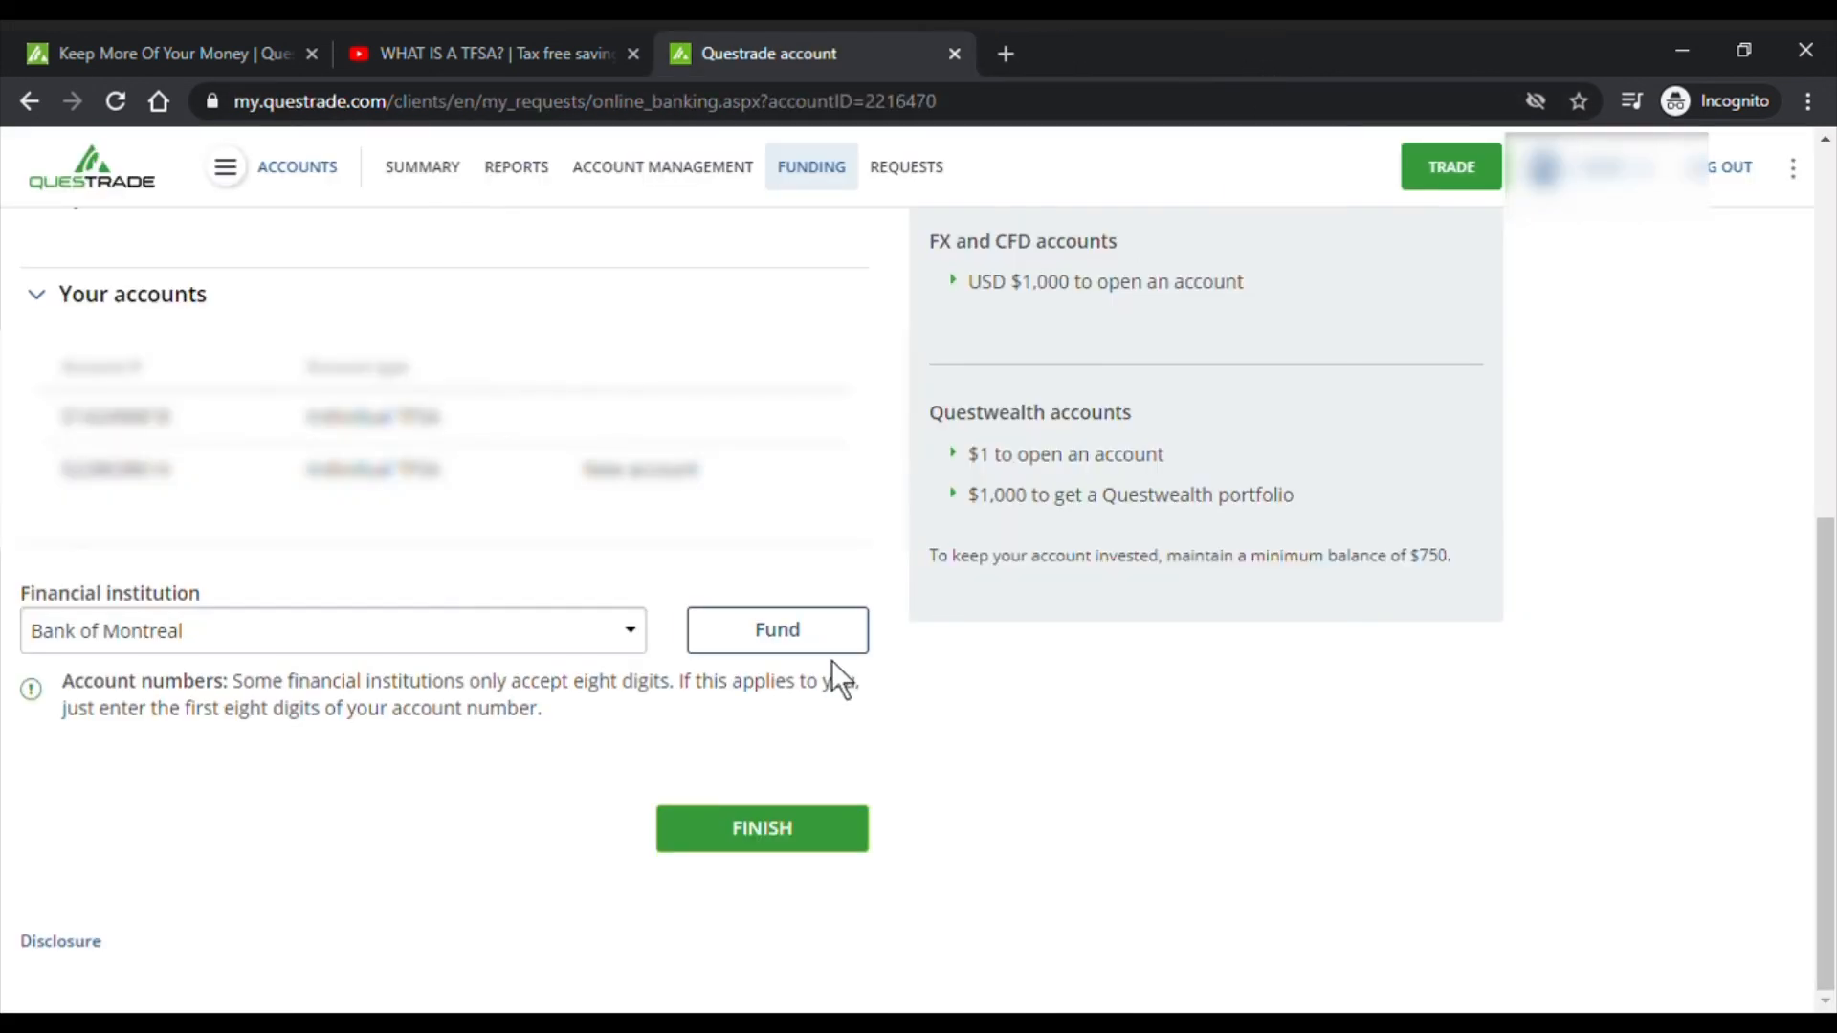
scroll(831, 660, up, 4)
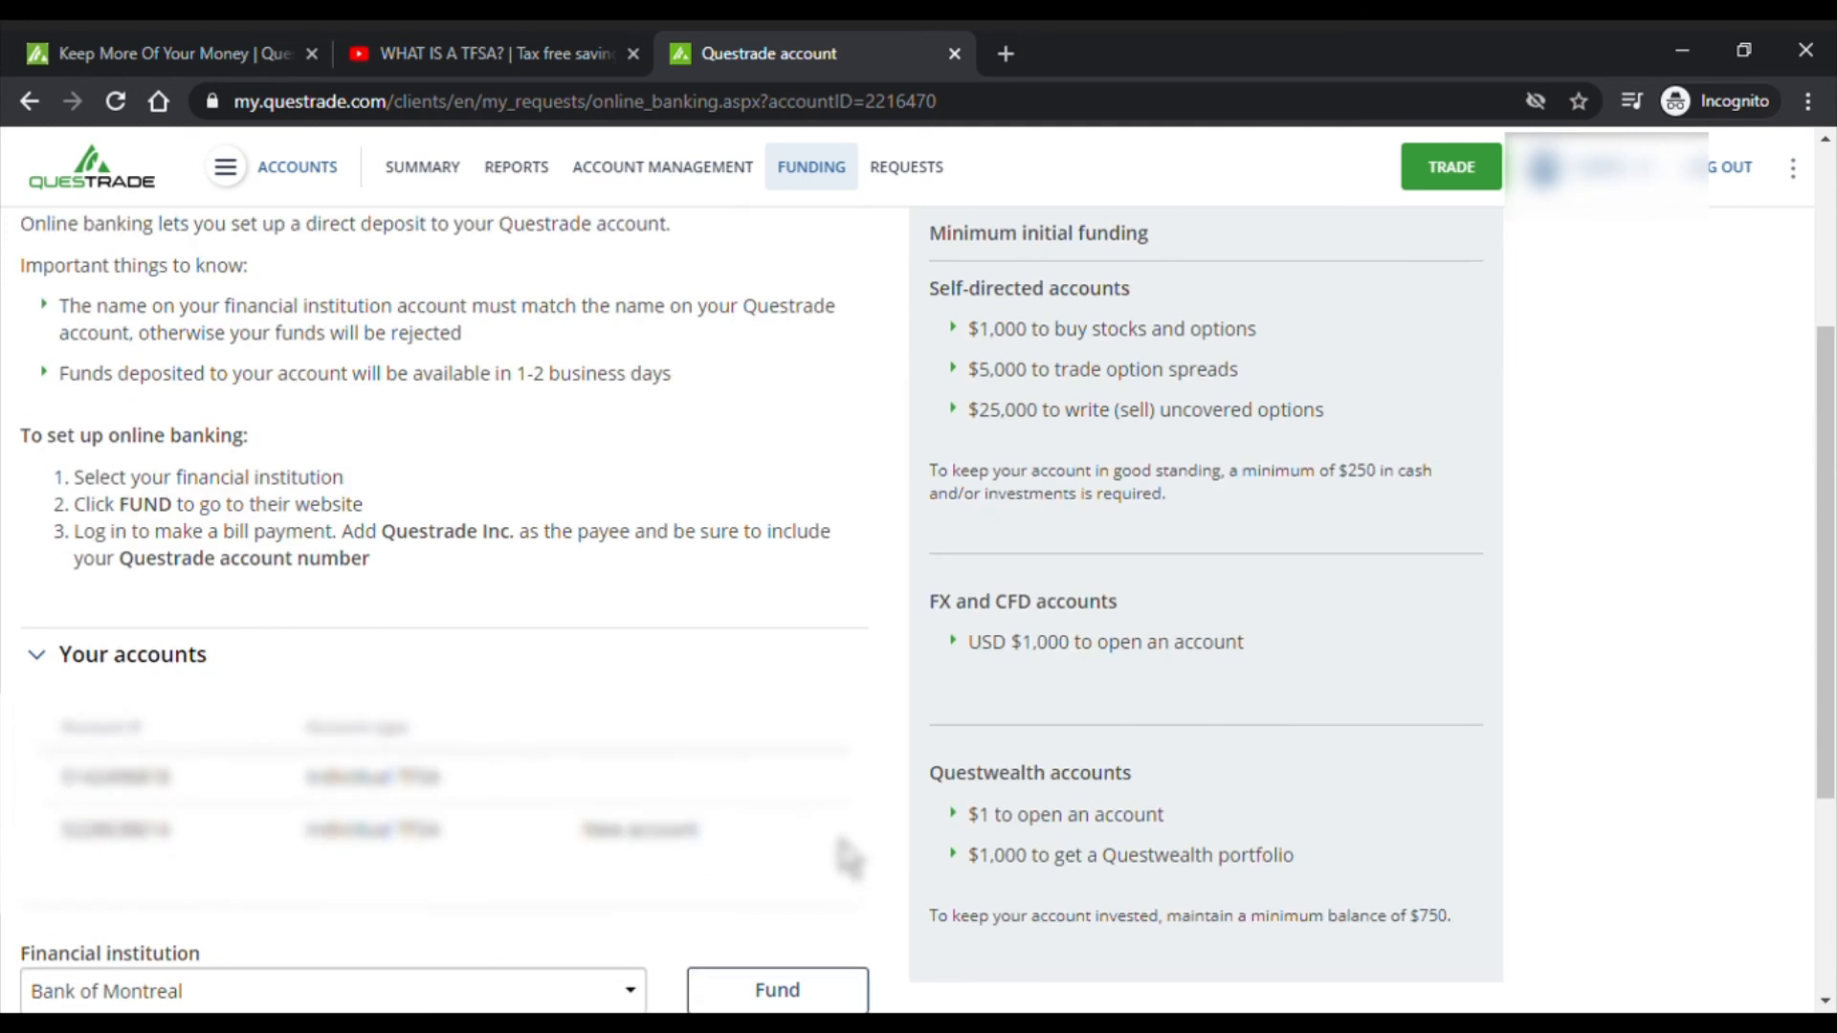
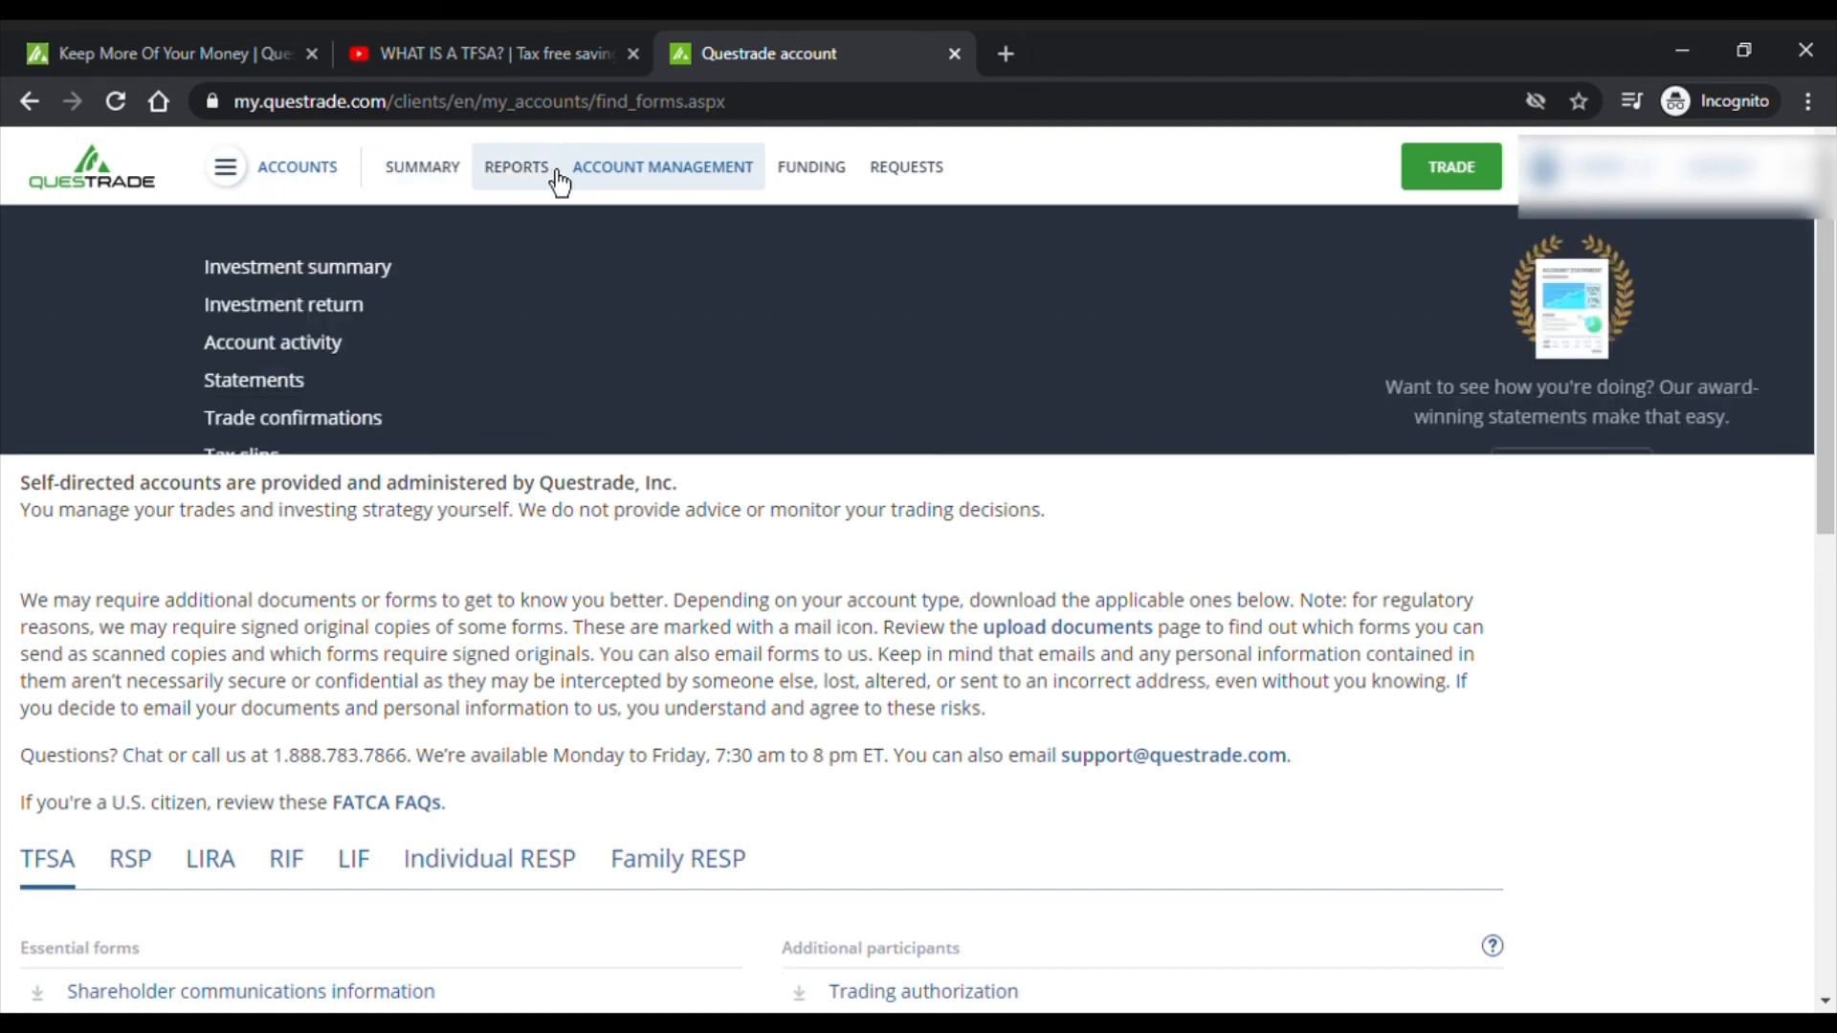
- Browse the Standard and Organization form categories, then return to Registered forms
mouse_move(687, 182)
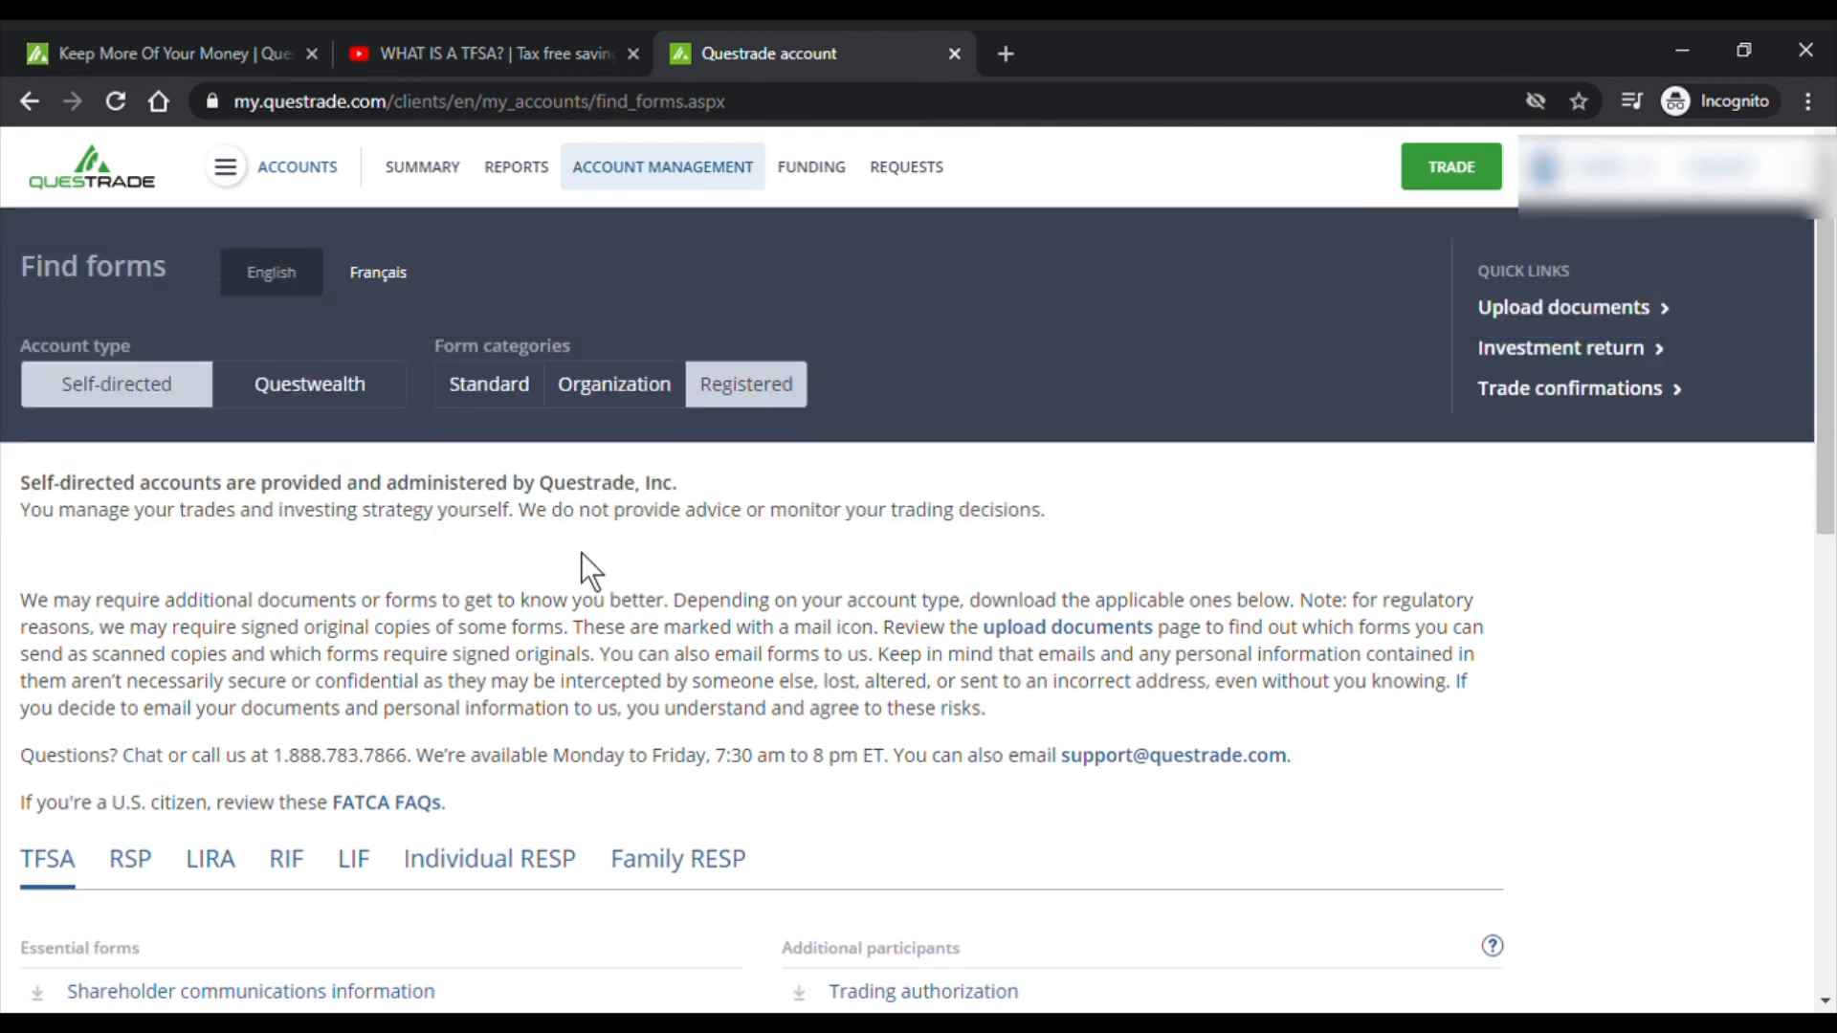
click(507, 394)
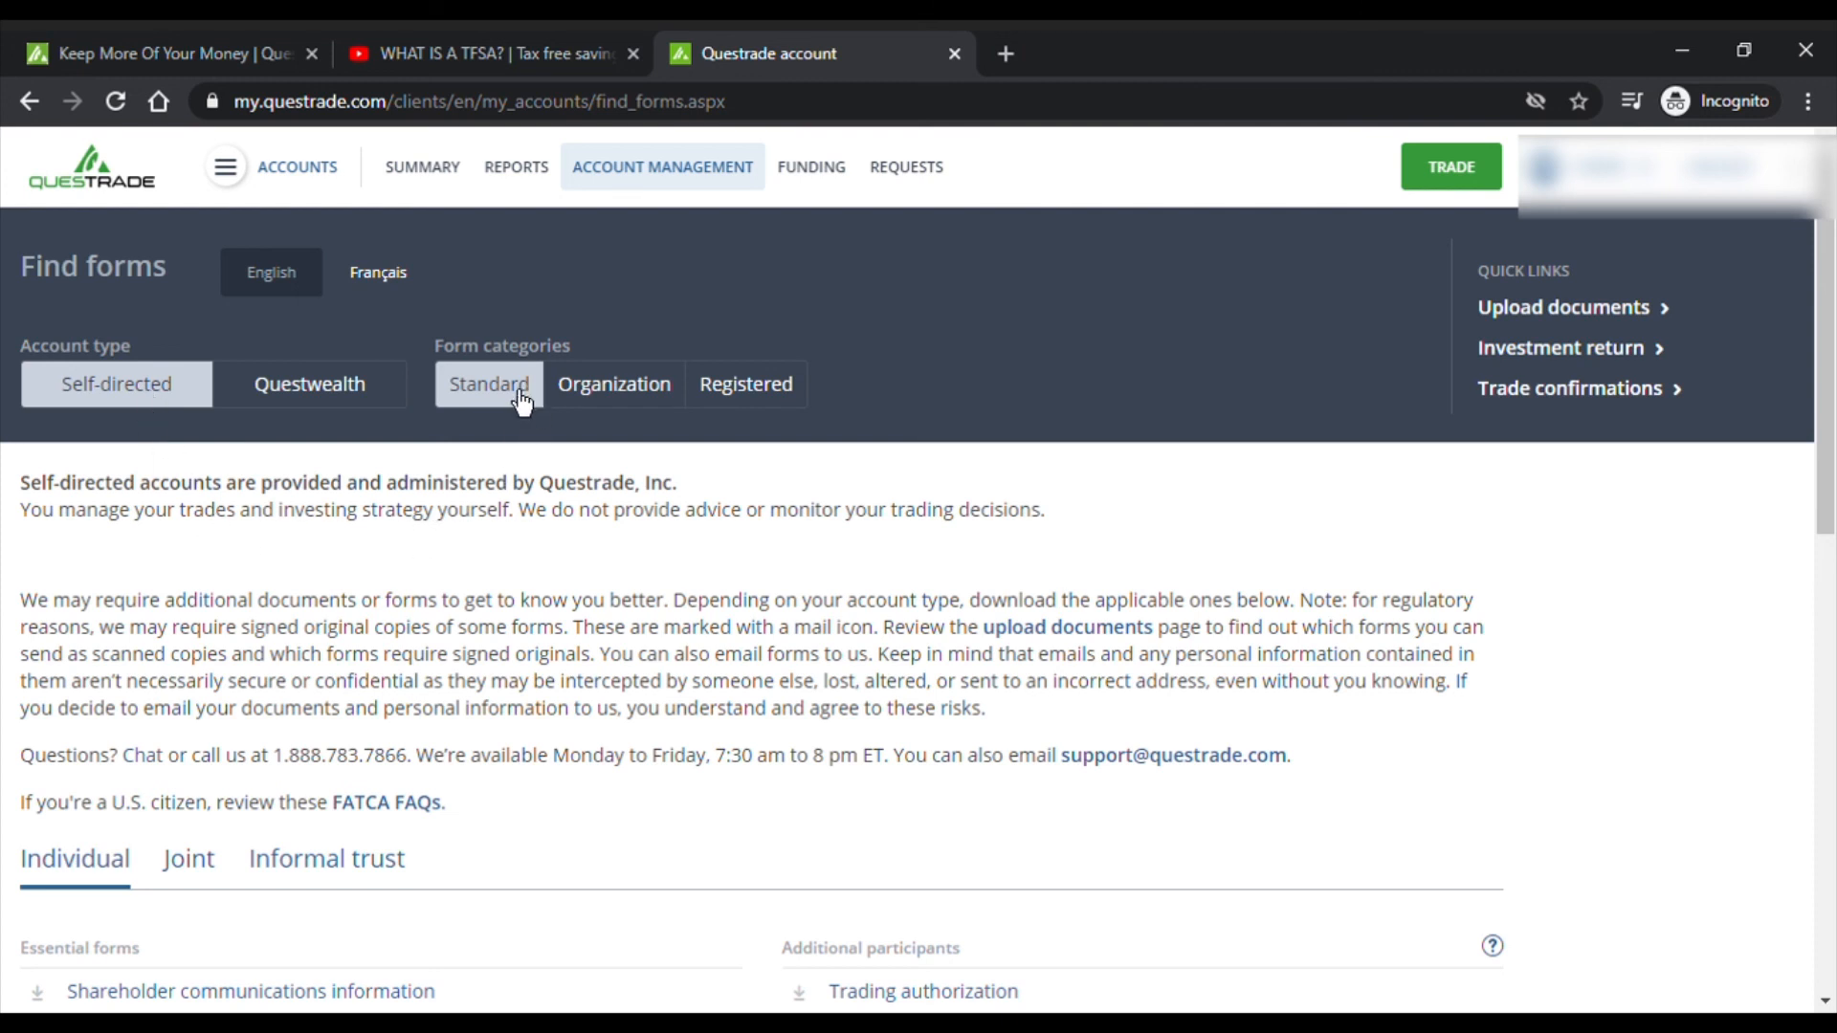
click(603, 402)
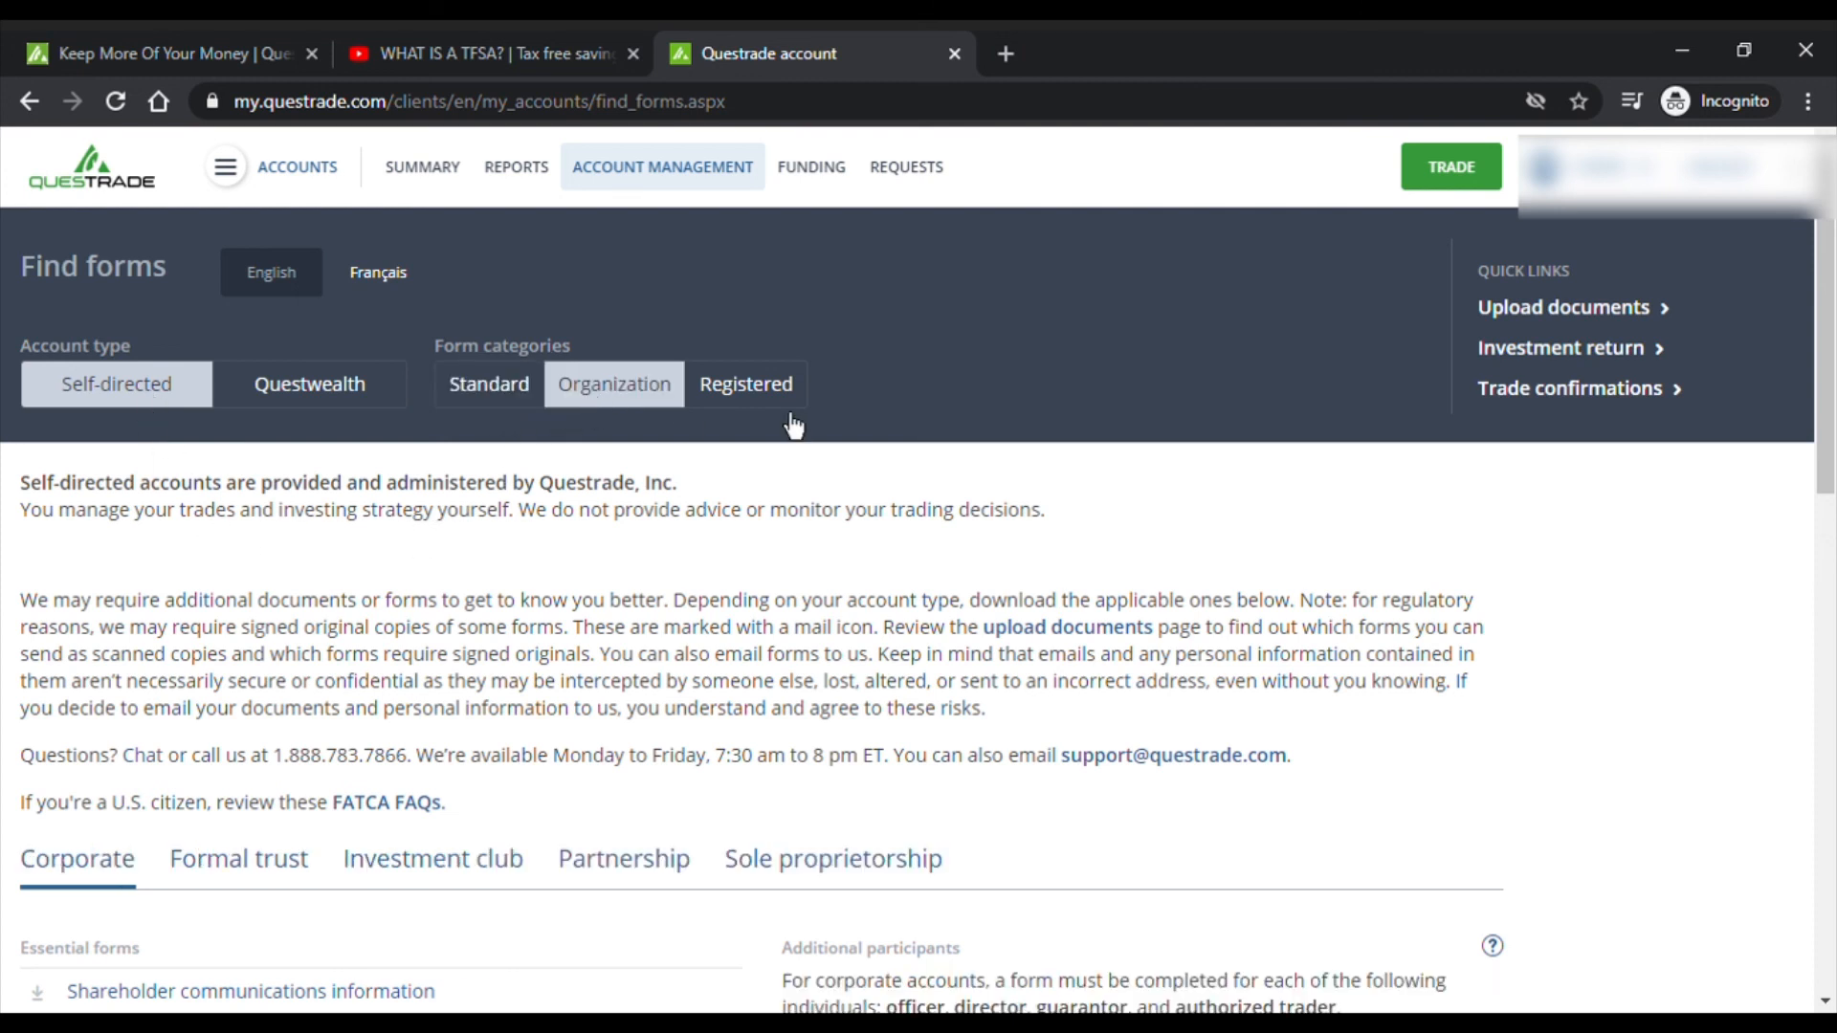
click(792, 421)
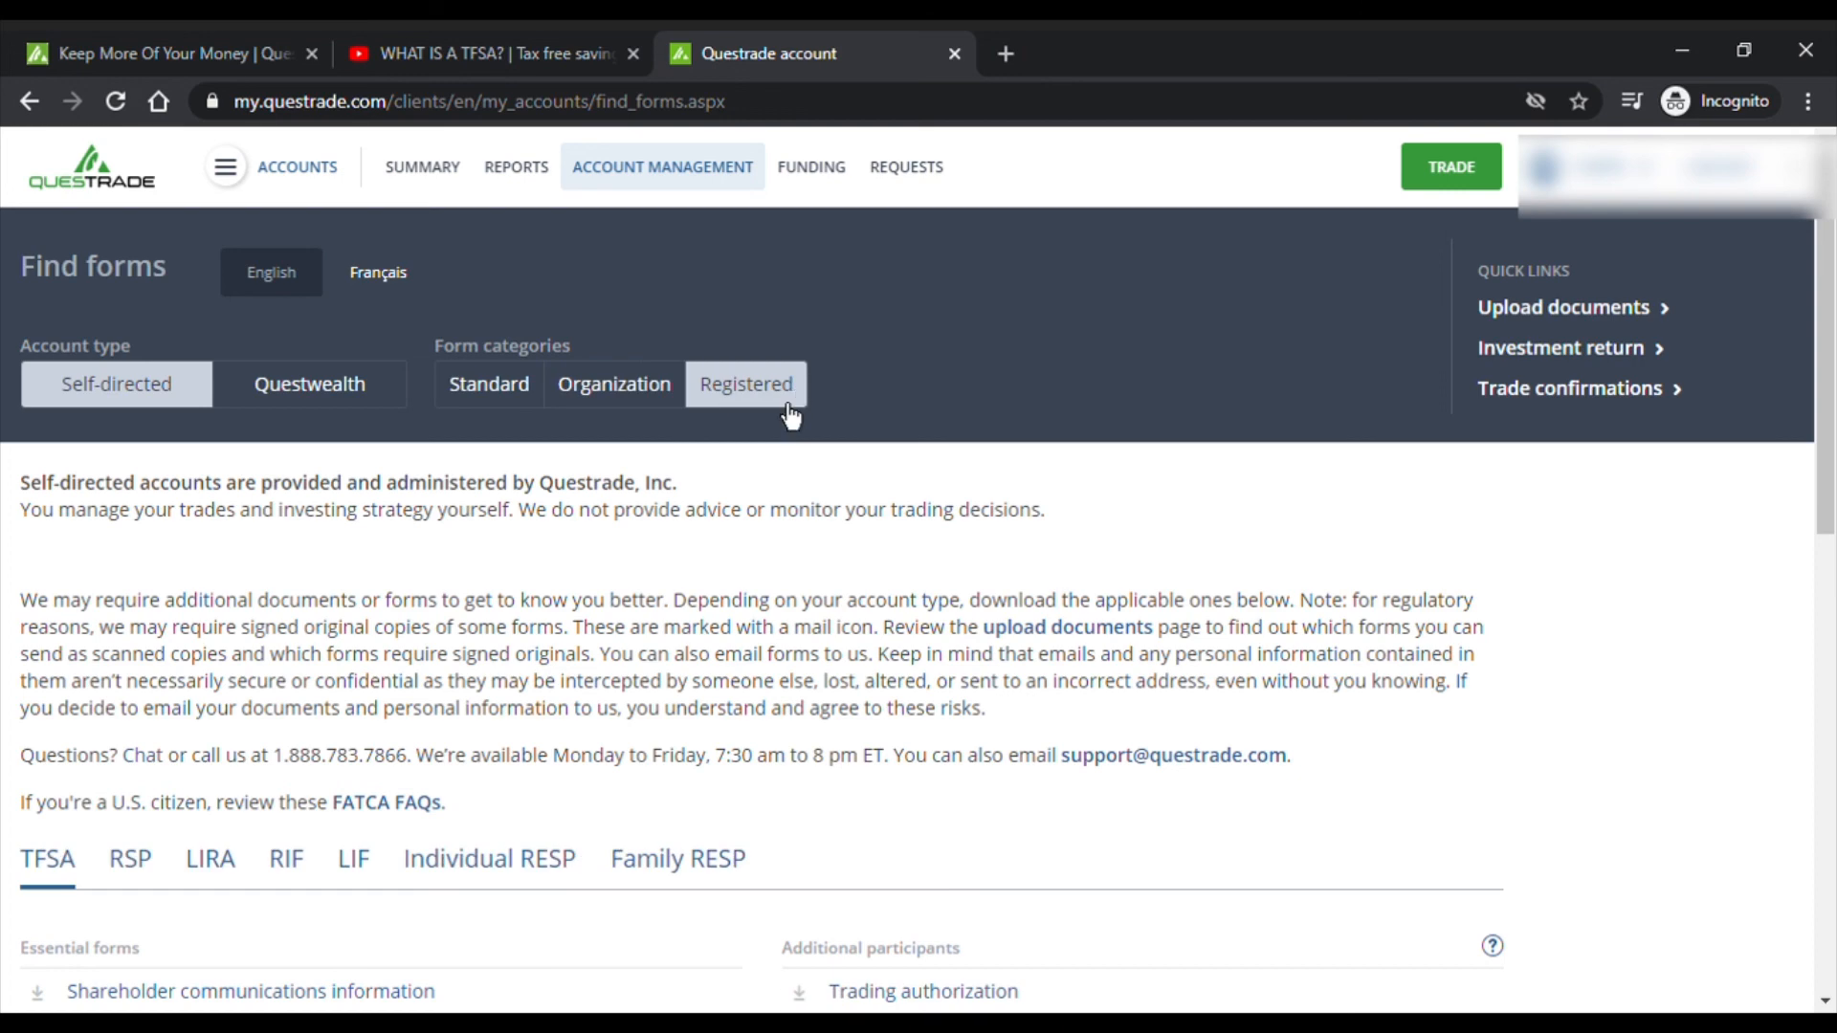
- From the TFSA forms list, open the Additional participants beneficiary/individuals page
scroll(752, 532, down, 3)
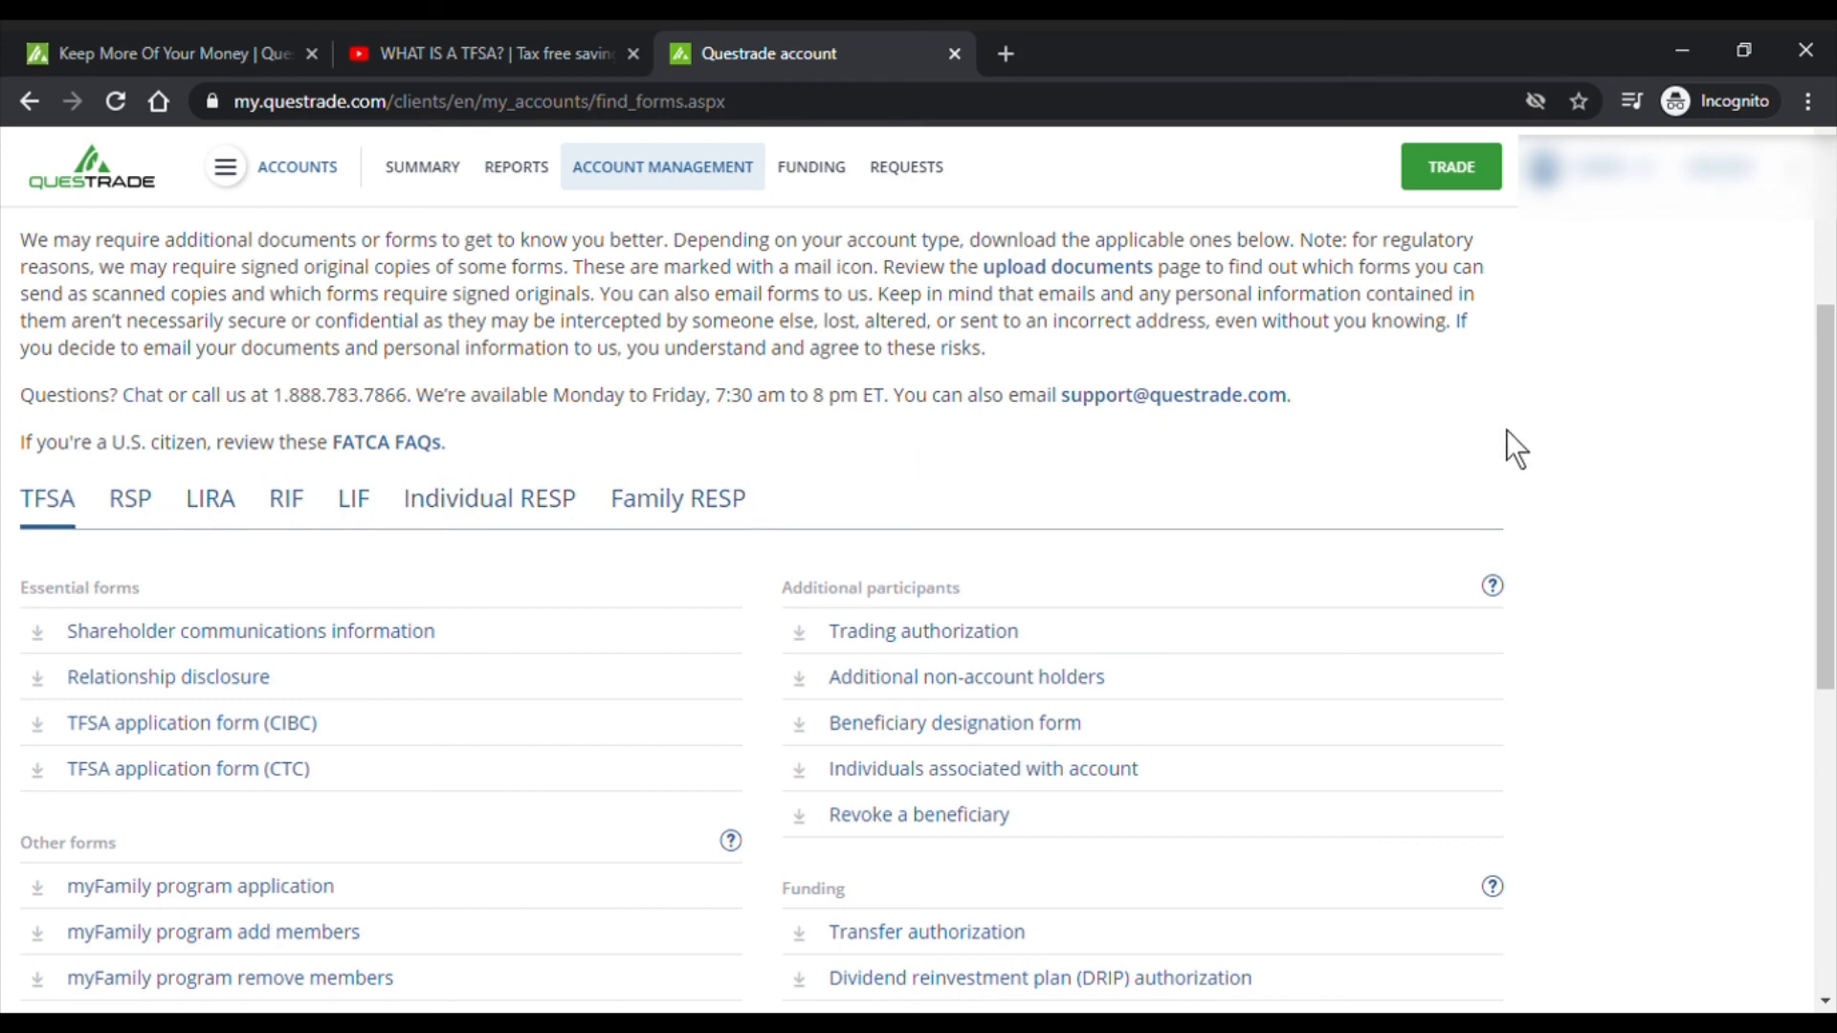
scroll(1521, 430, down, 2)
scroll(1541, 421, up, 2)
scroll(1627, 450, down, 3)
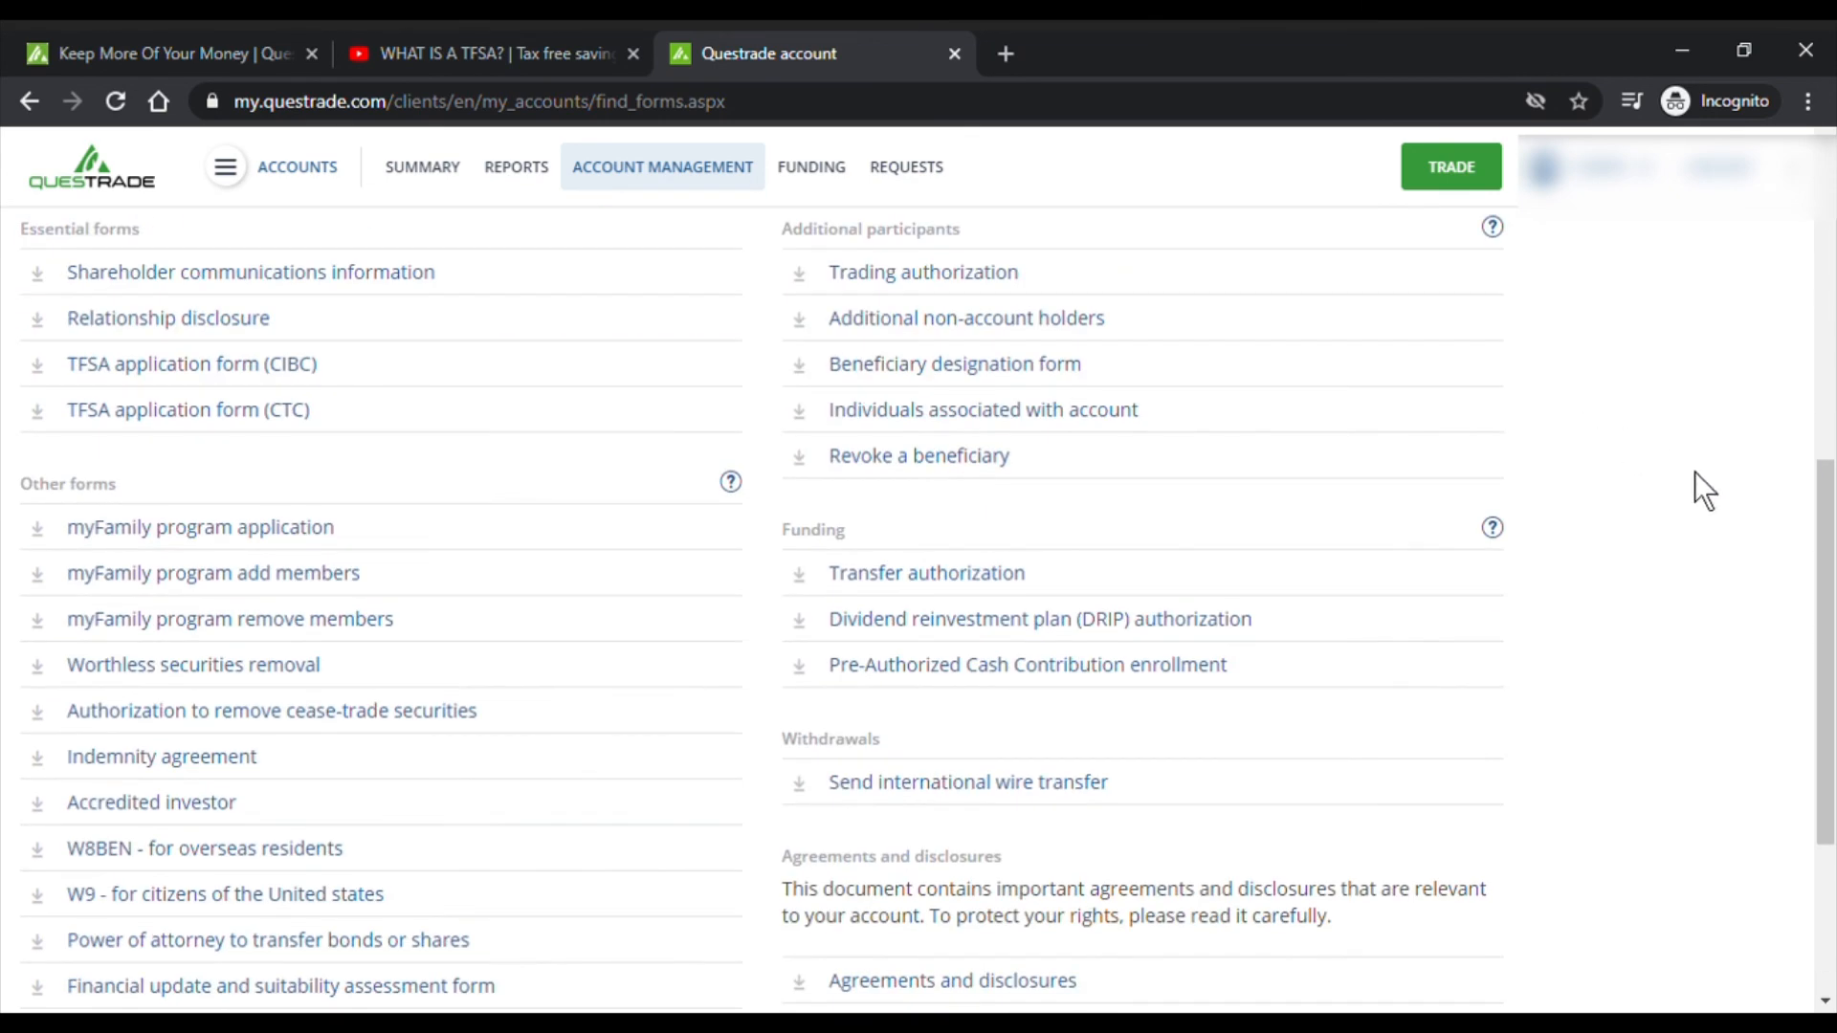
mouse_move(1834, 544)
mouse_down()
mouse_move(1833, 713)
mouse_move(1833, 539)
mouse_up()
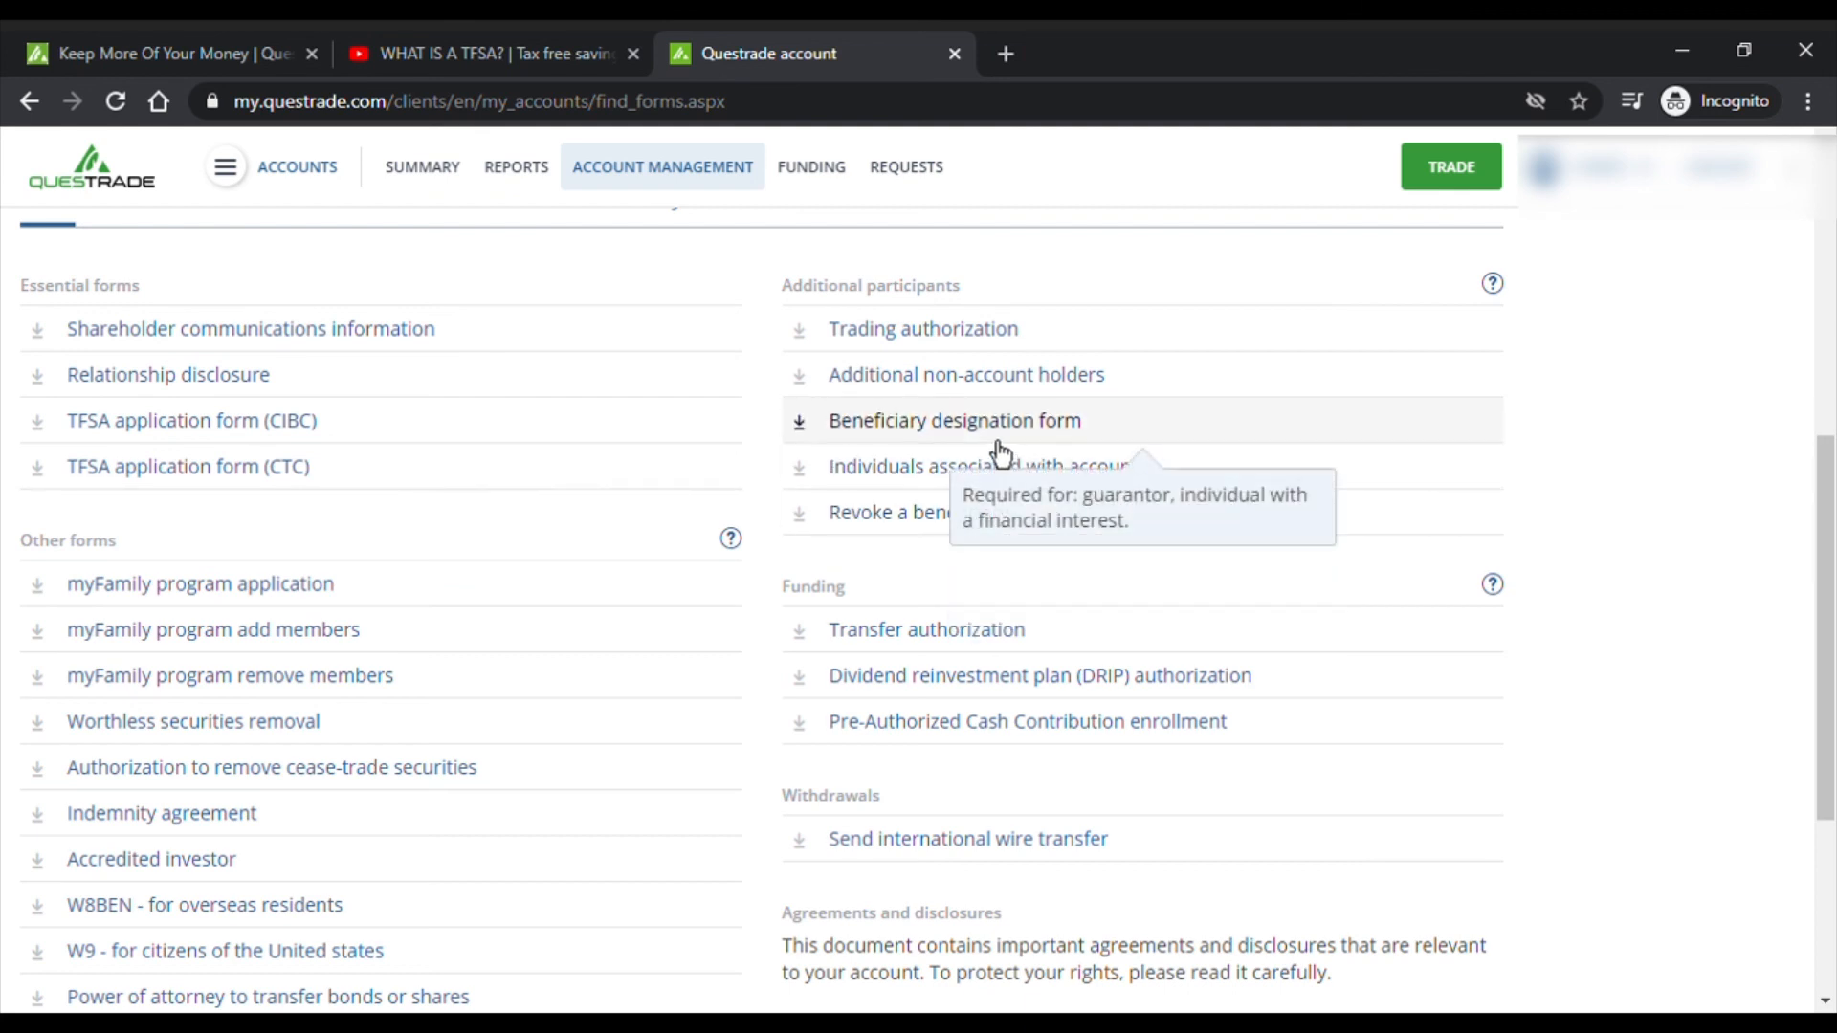
click(1283, 468)
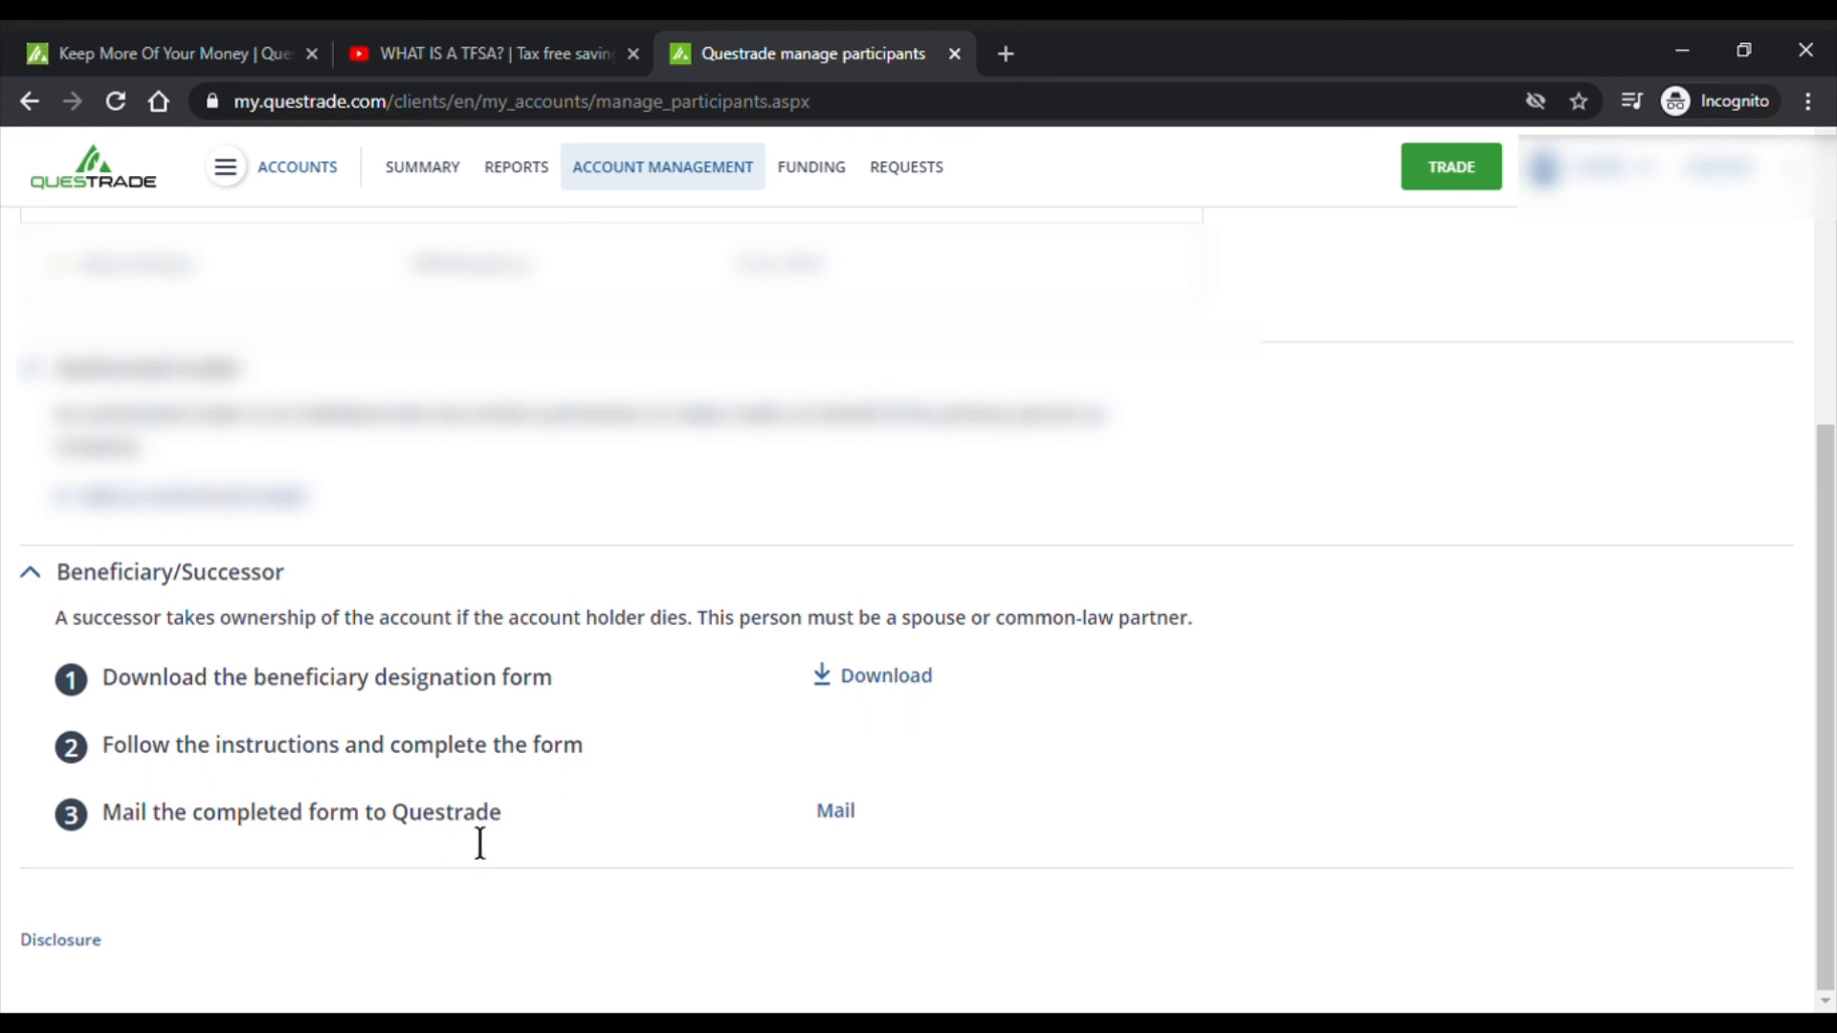
- Download the beneficiary designation form NAAF031EN.pdf for TFSA, RIF and Spousal RIF
mouse_move(811, 167)
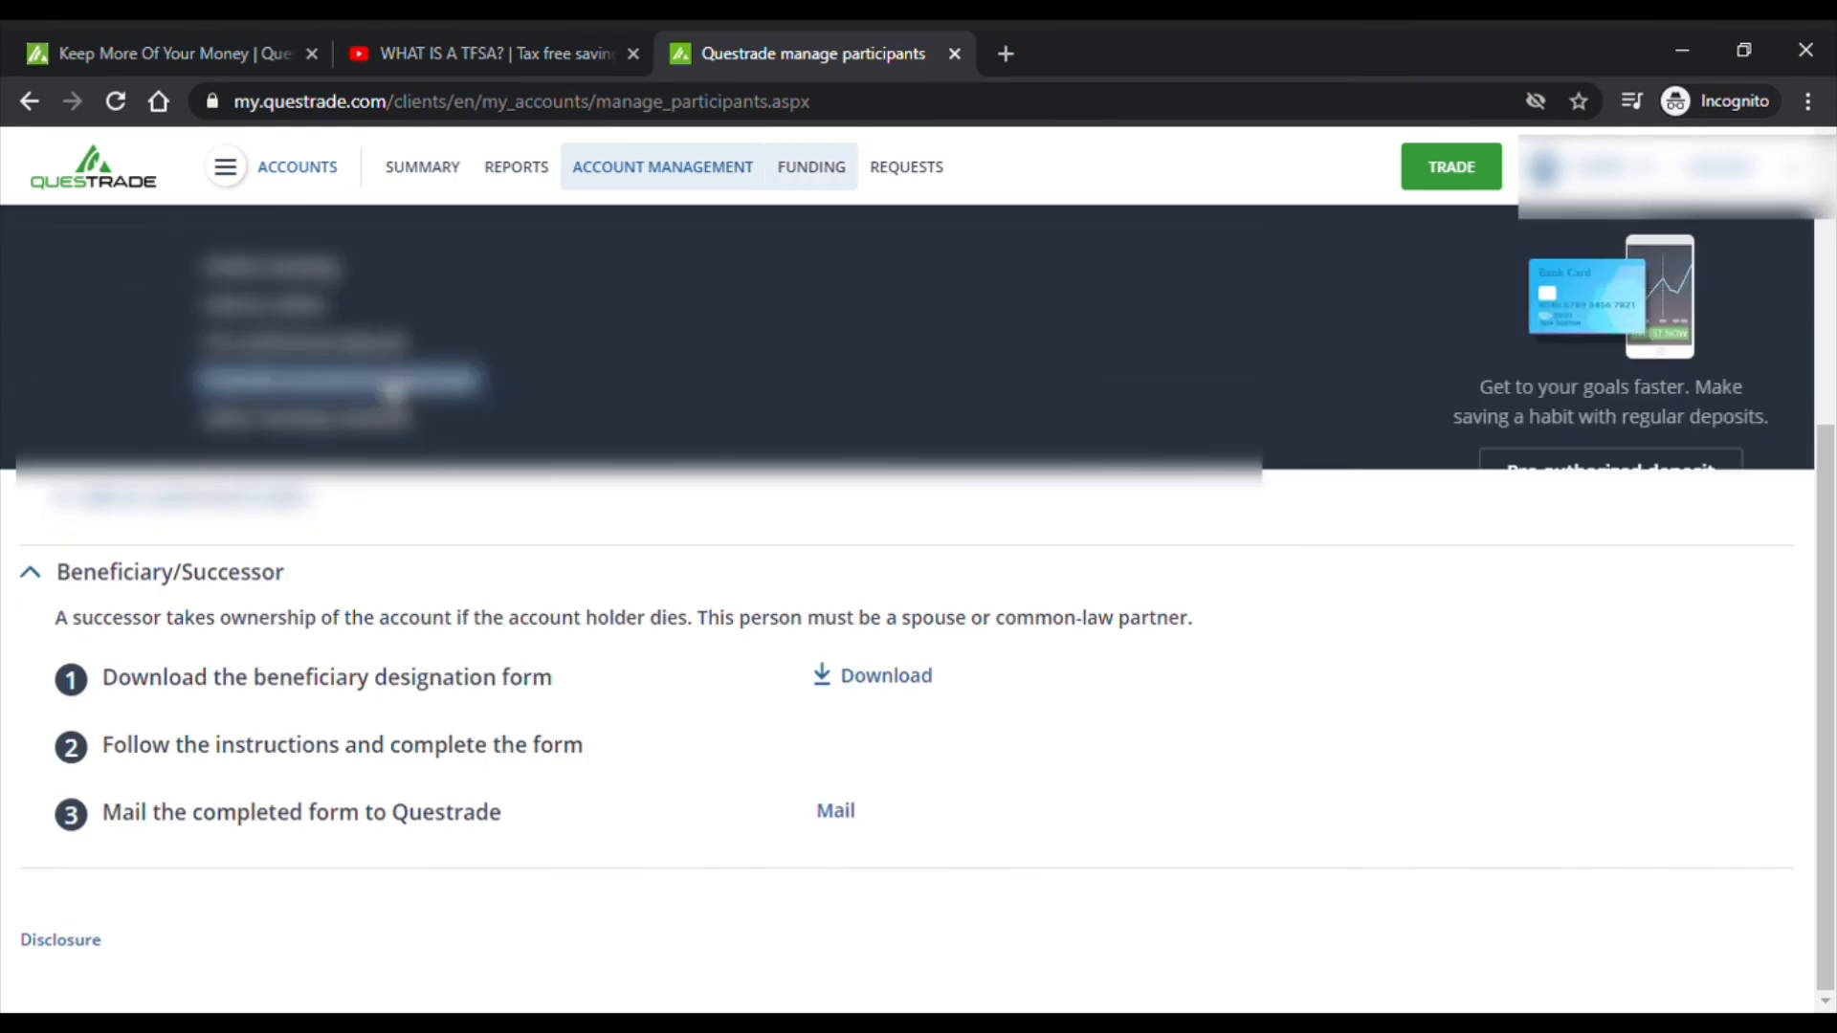
click(892, 683)
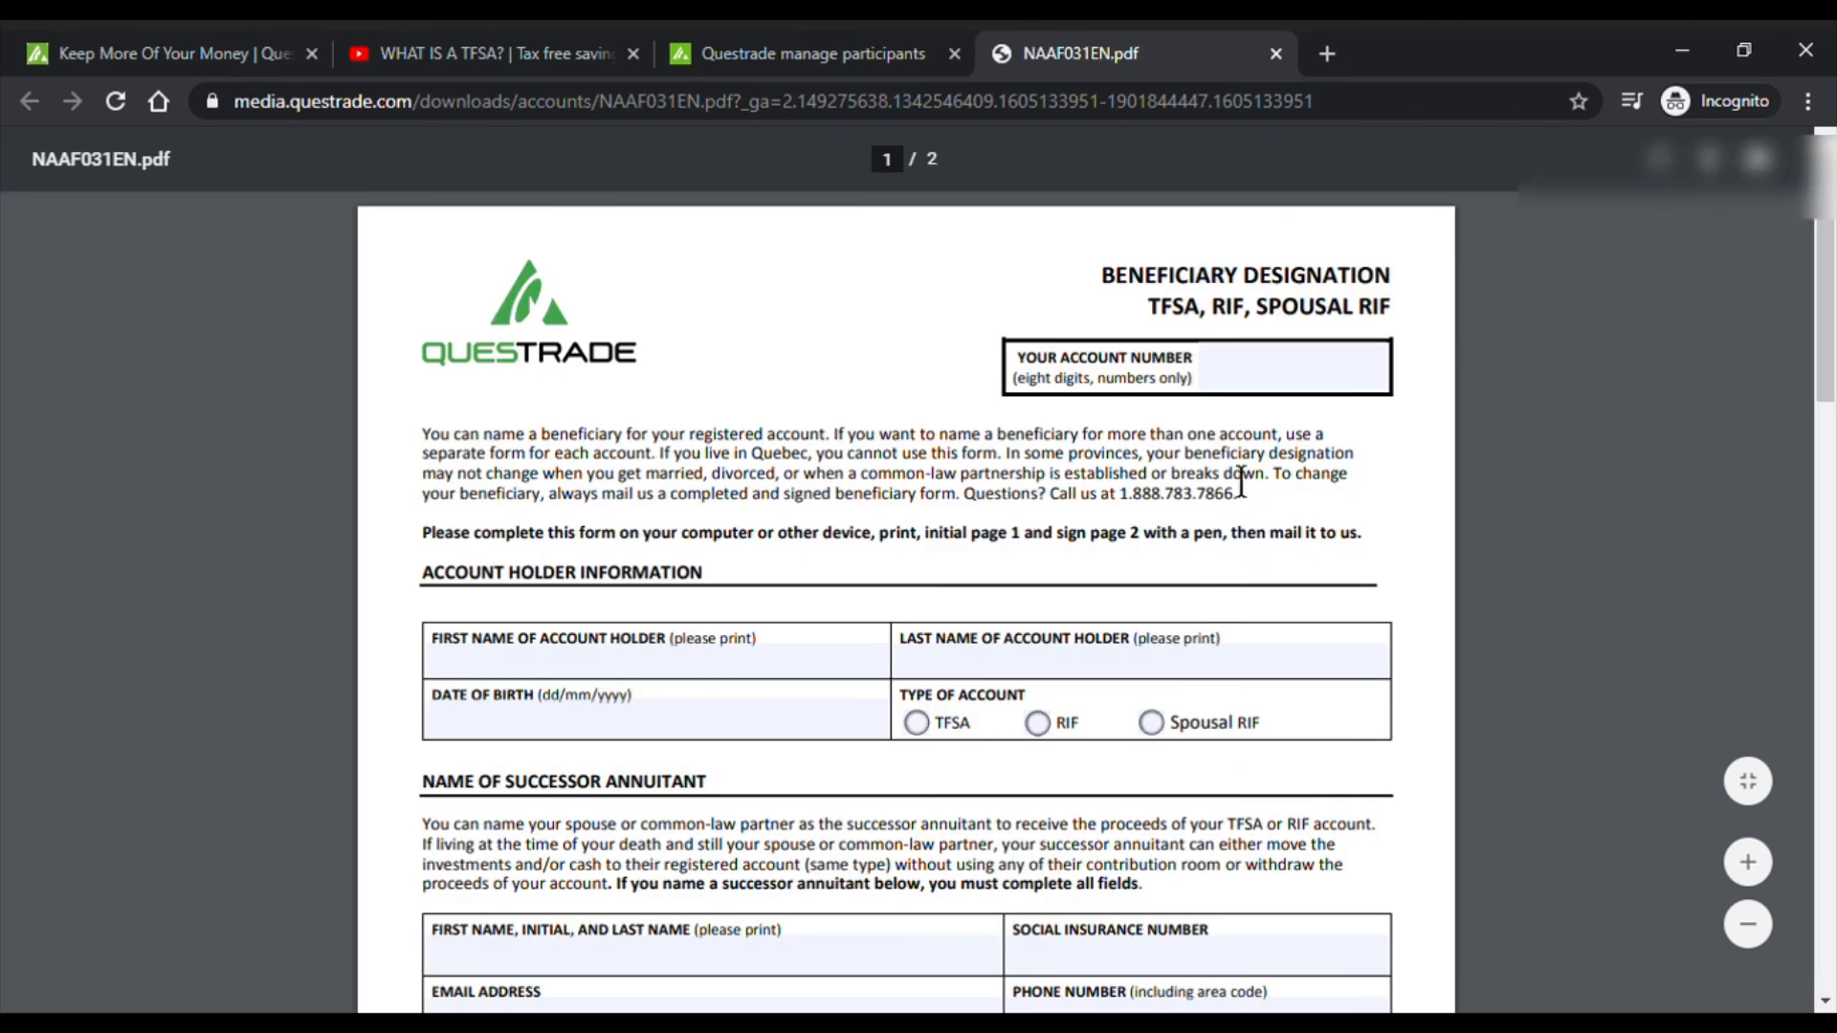
- Mark the form's account type as TFSA and scroll through both pages
click(1232, 384)
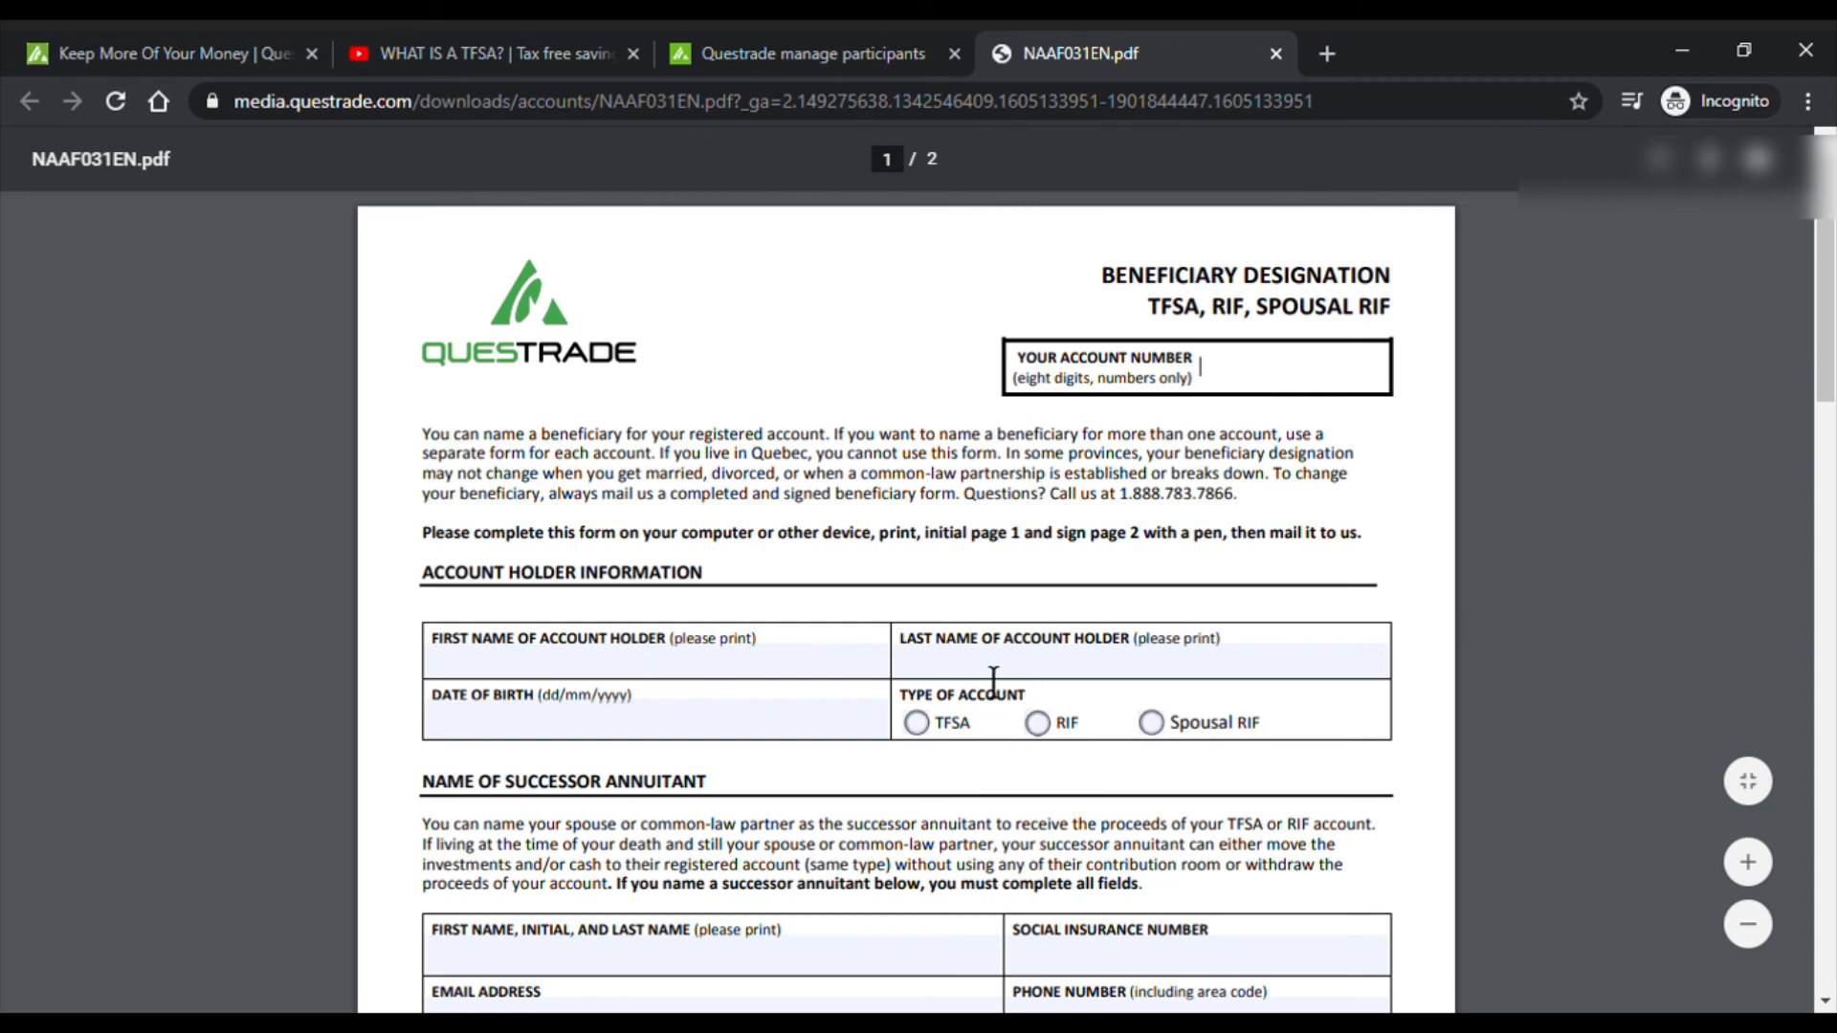
click(919, 724)
scroll(1402, 589, down, 3)
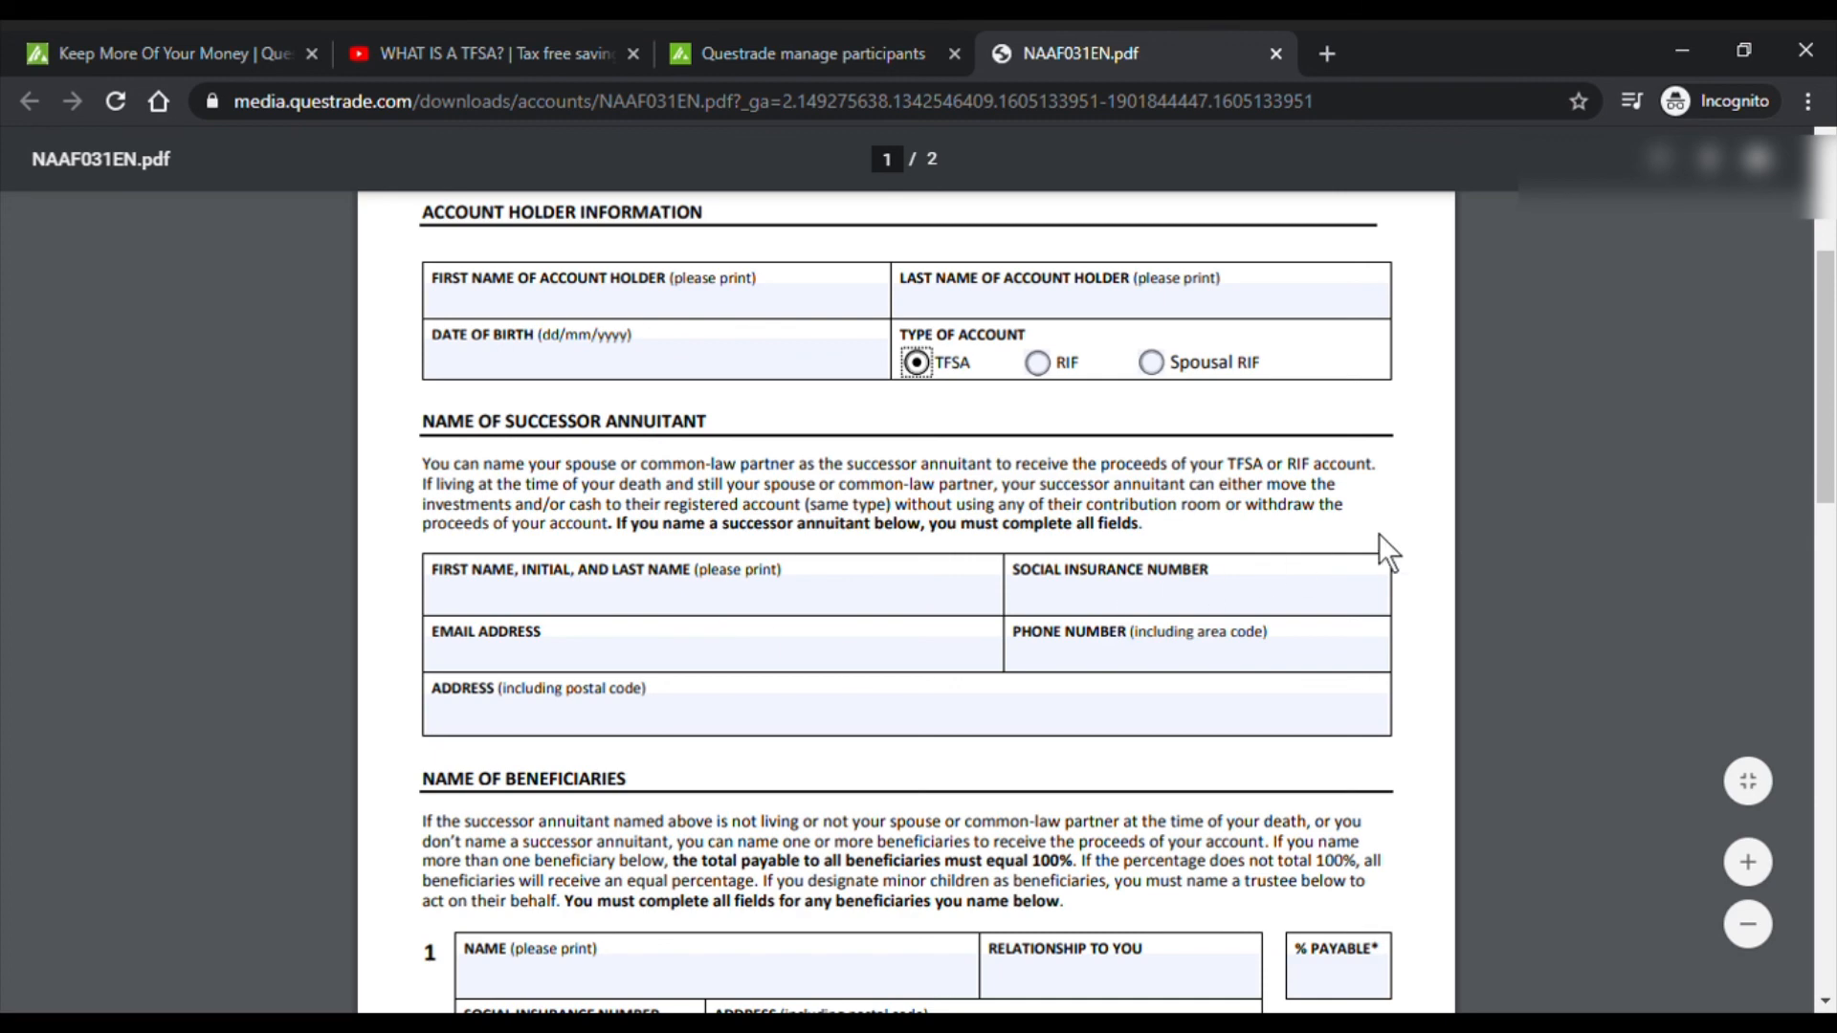
scroll(1380, 534, down, 3)
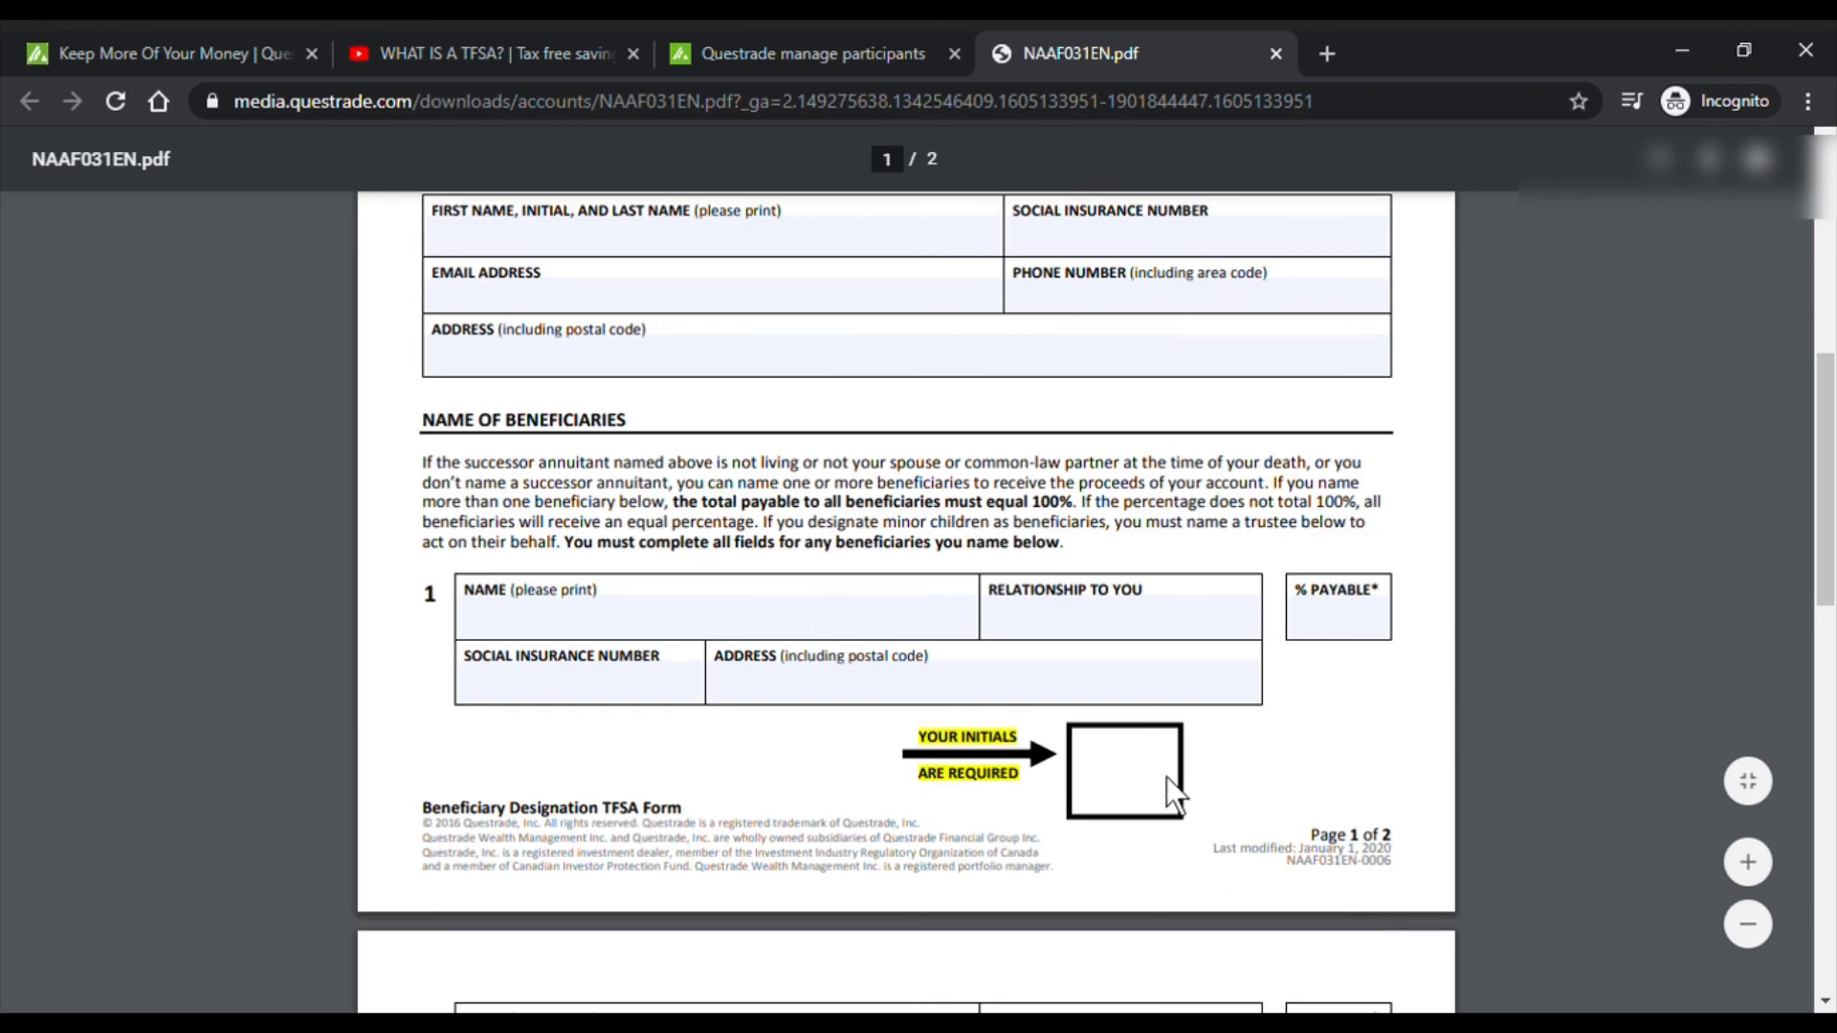
scroll(1462, 641, down, 3)
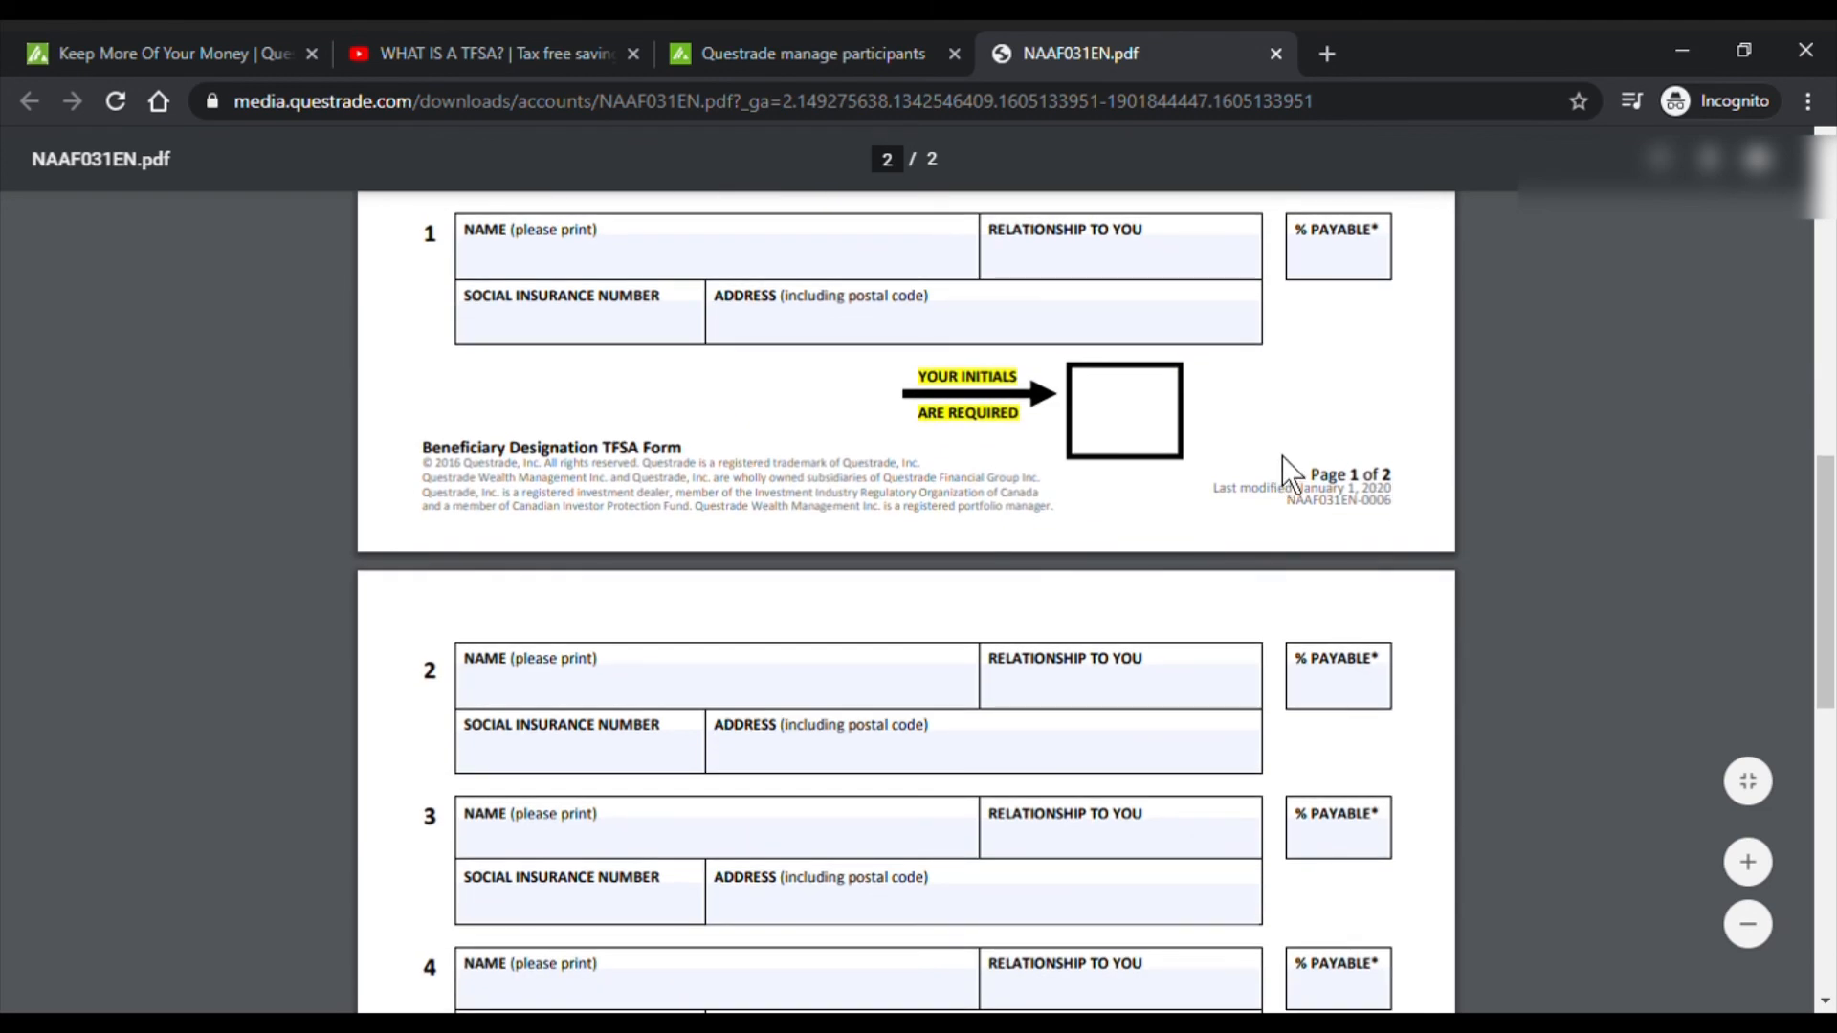
scroll(1476, 574, down, 3)
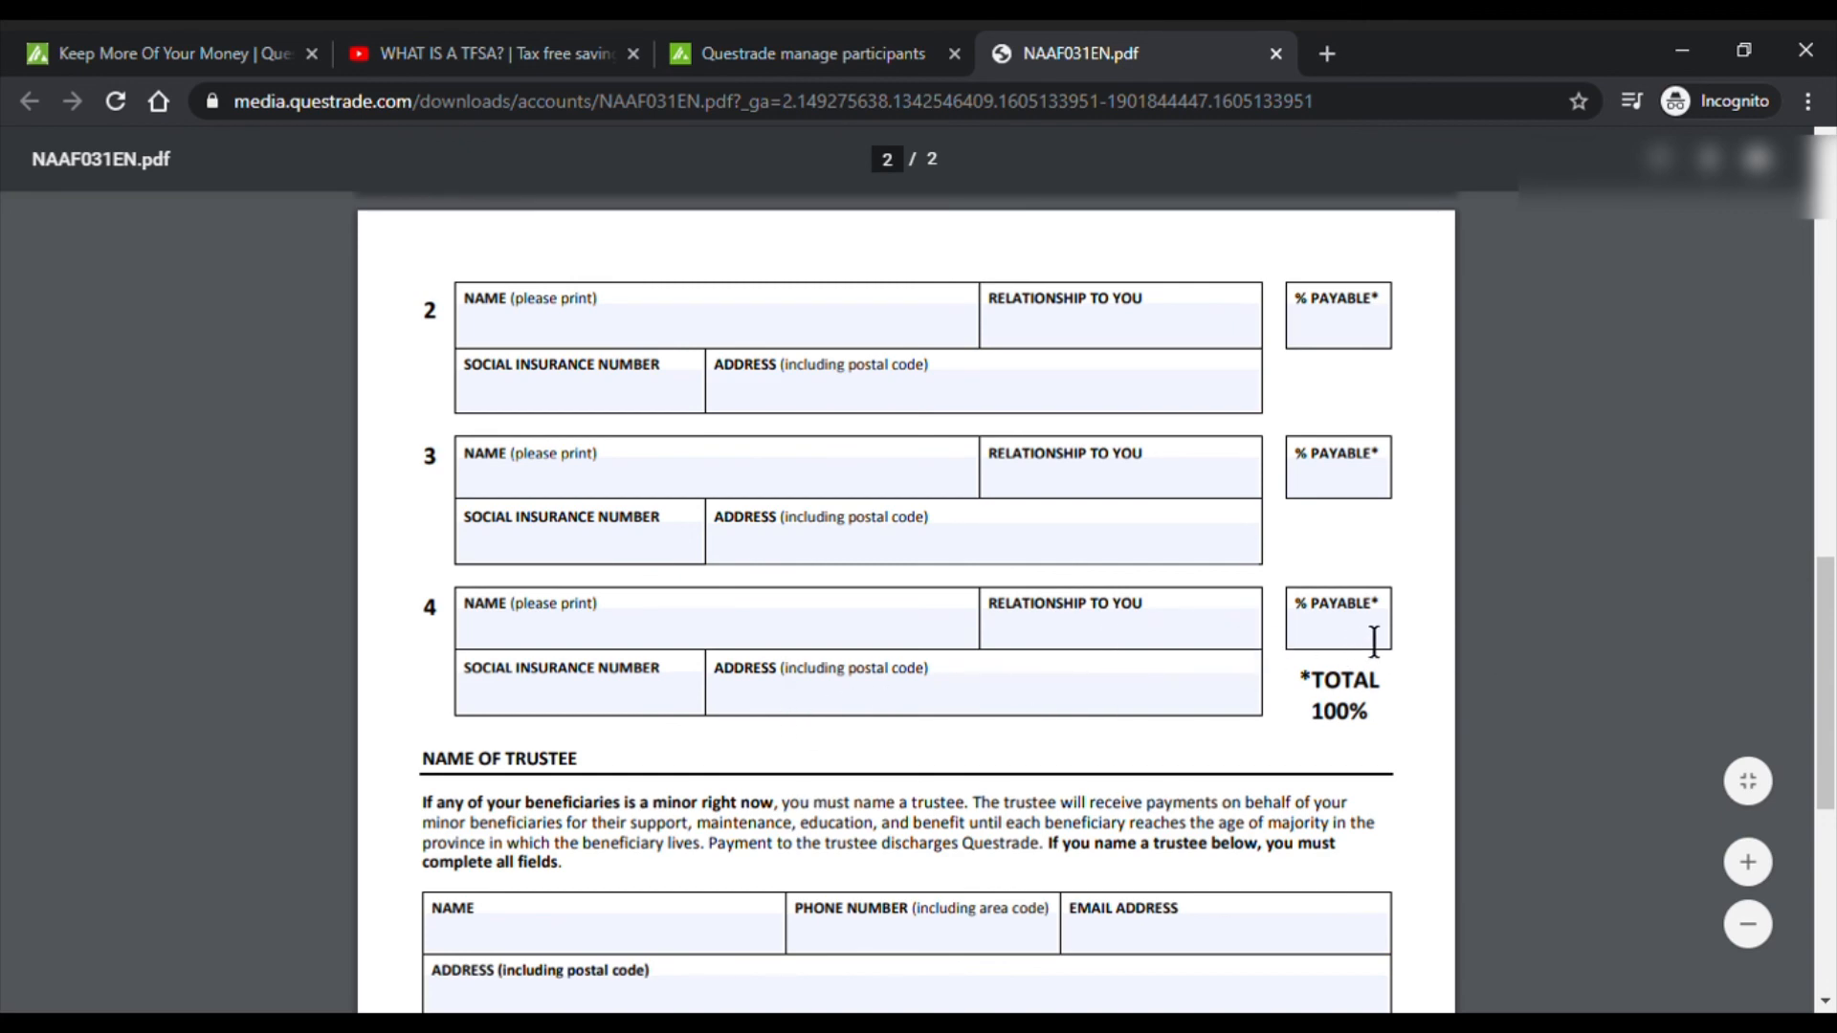
scroll(1373, 475, up, 6)
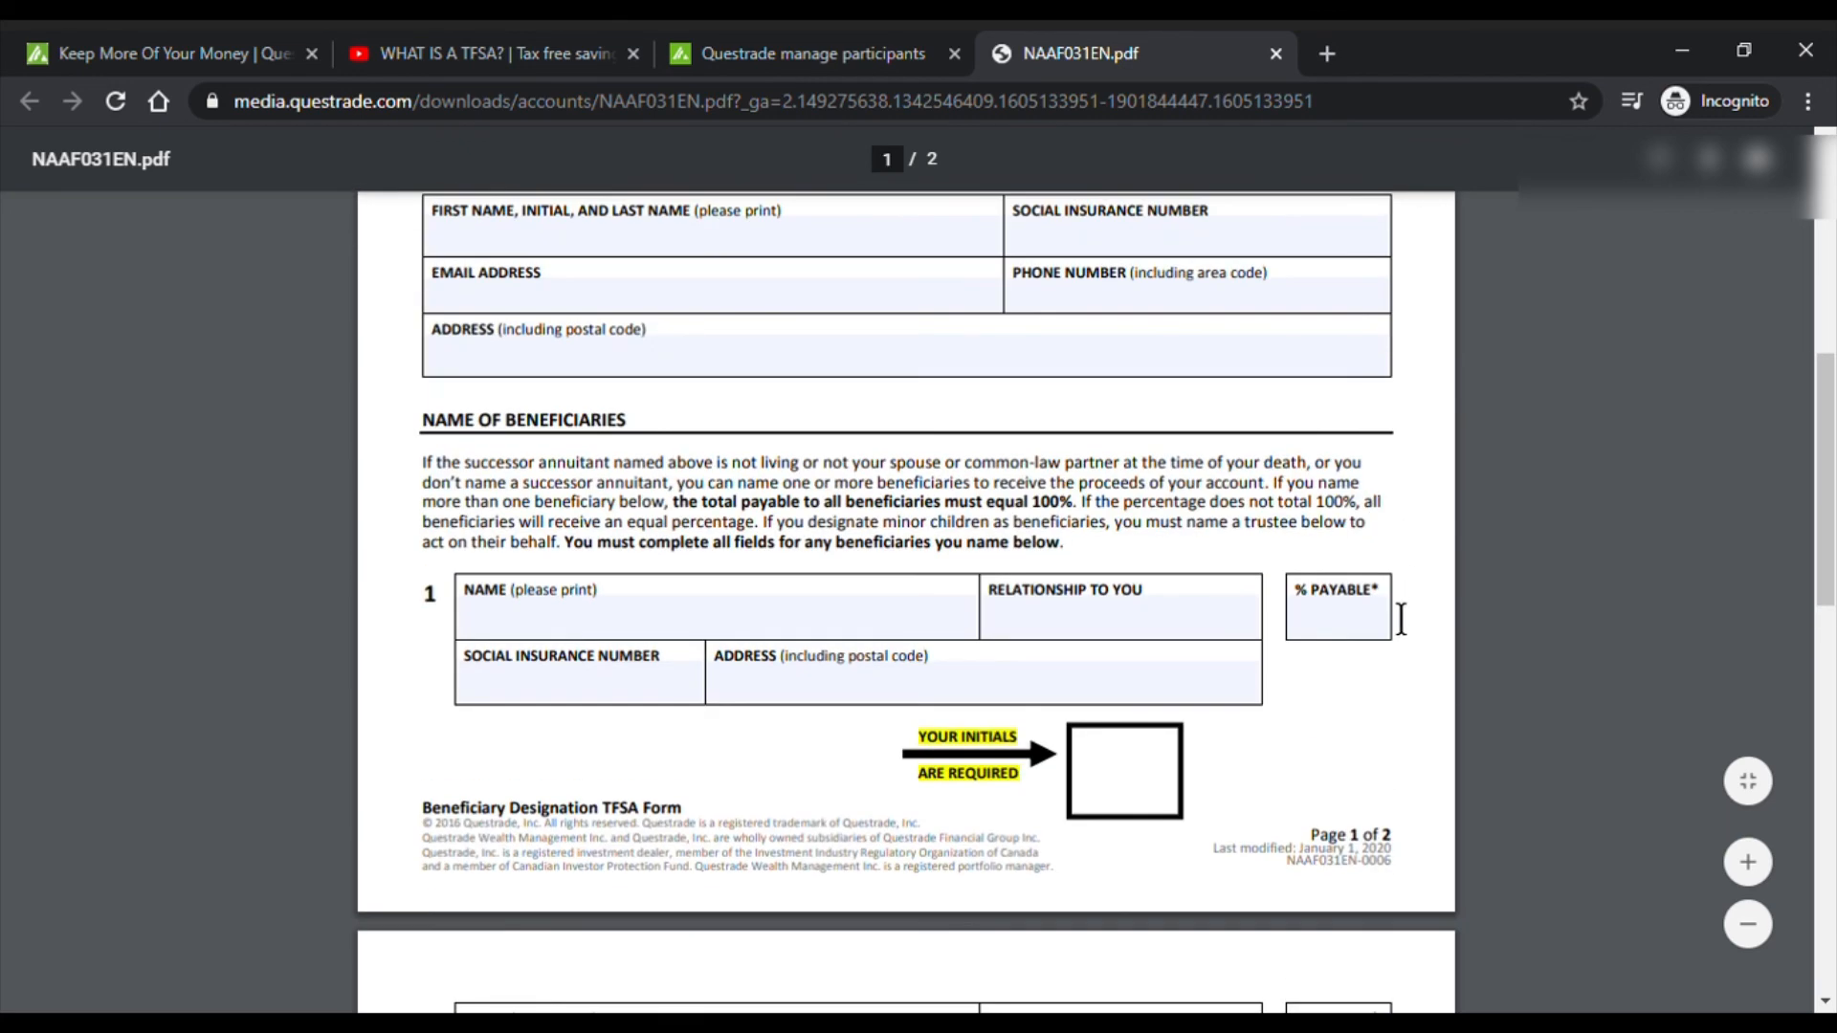
scroll(1393, 624, down, 9)
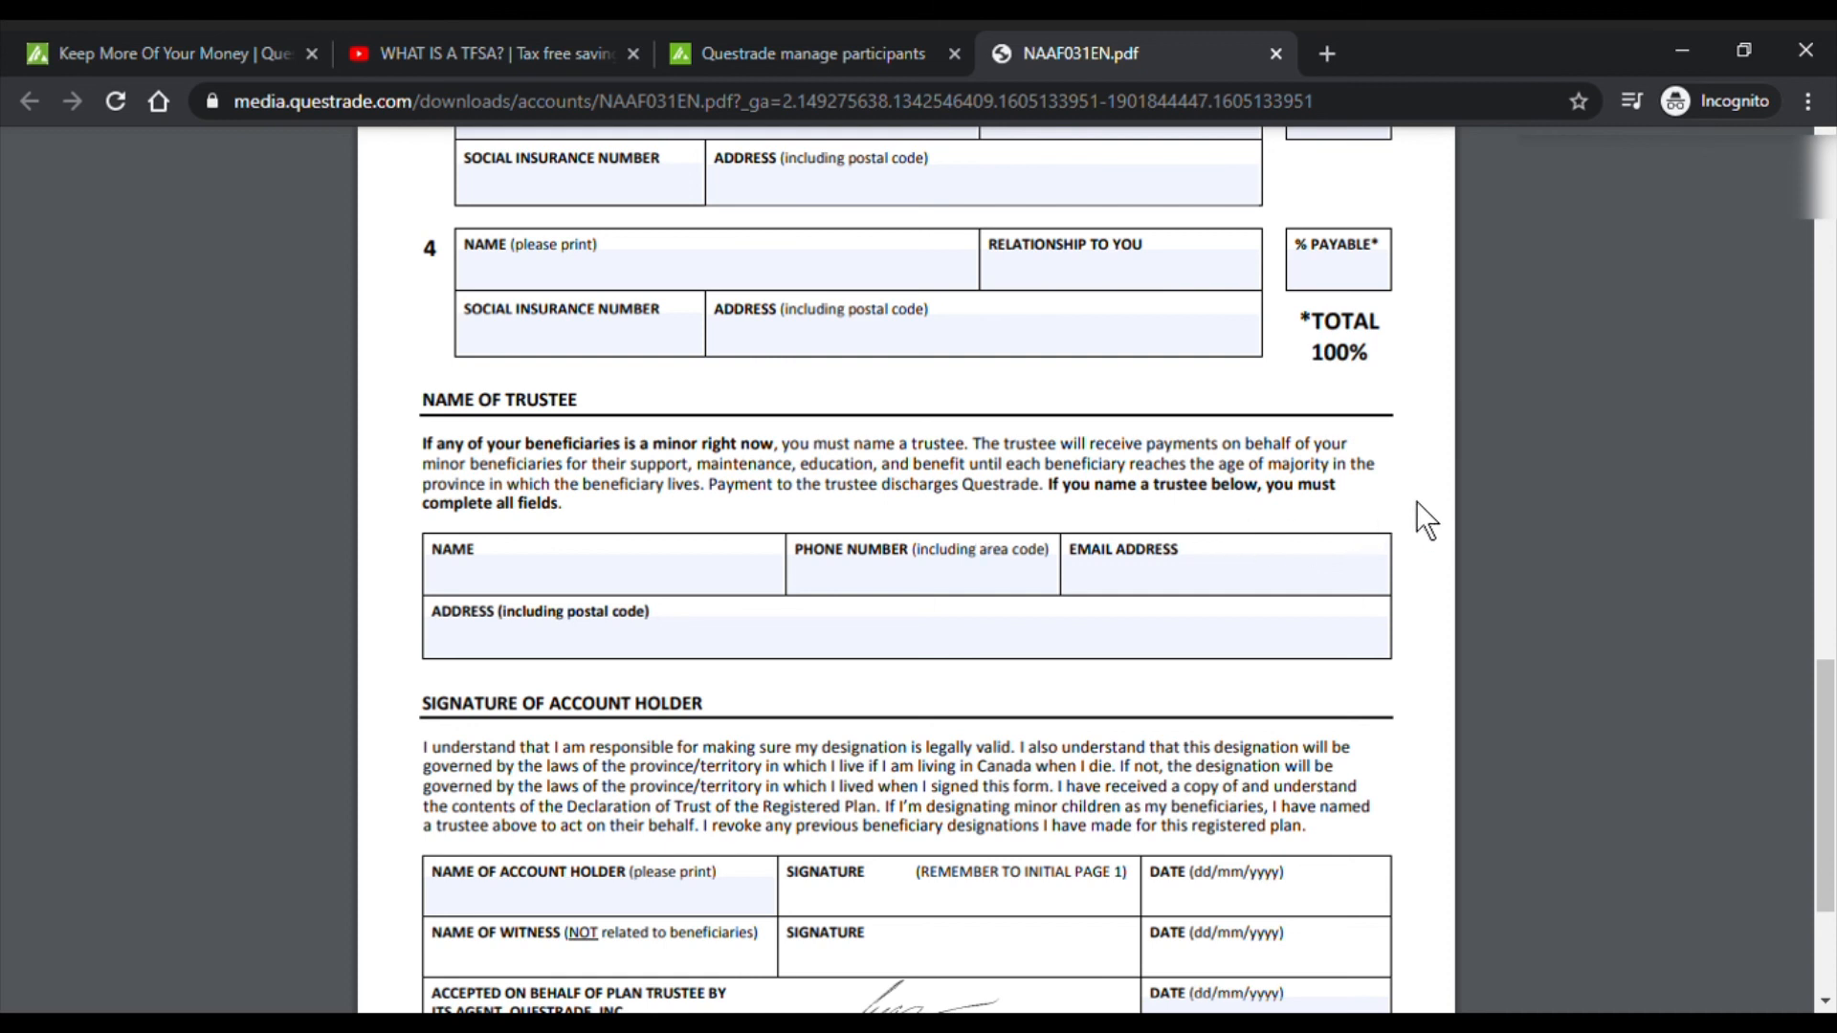
- Review the Mailing Instructions line and Questrade's mailing address on the form
scroll(1416, 501, down, 3)
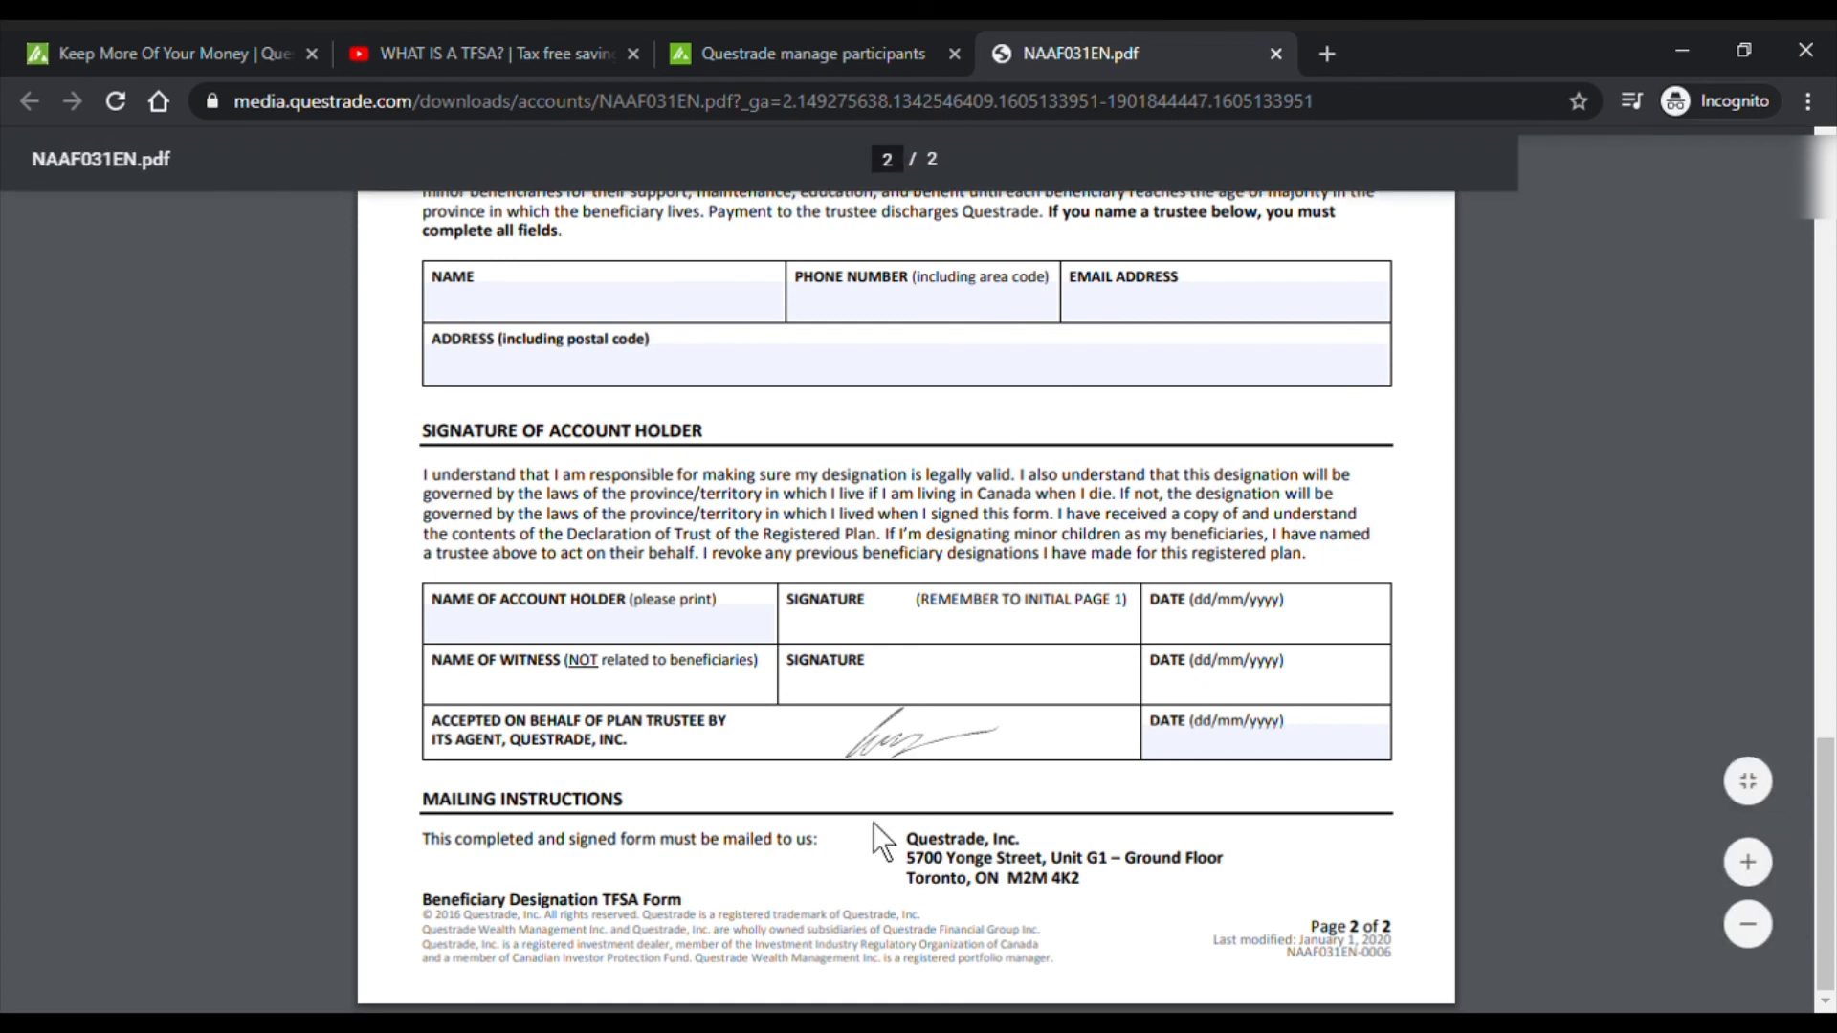
drag(432, 859, 633, 846)
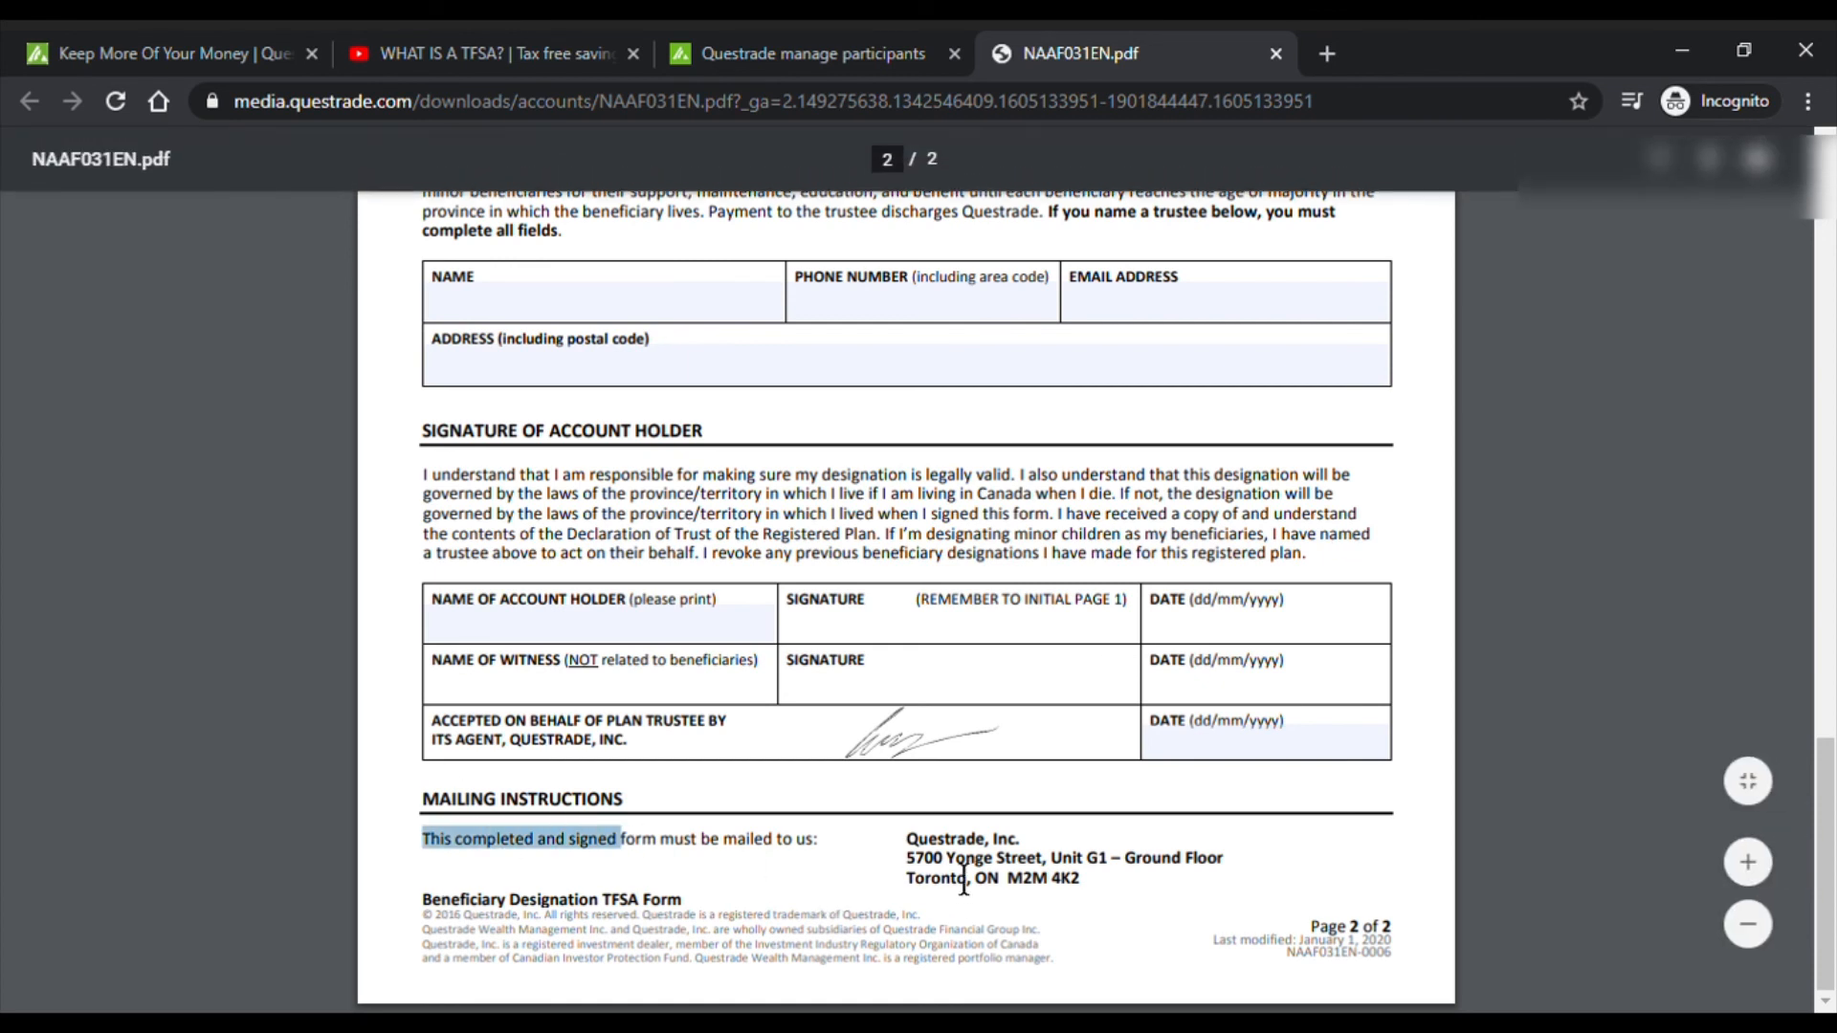
click(960, 875)
drag(909, 862, 1139, 886)
click(1148, 887)
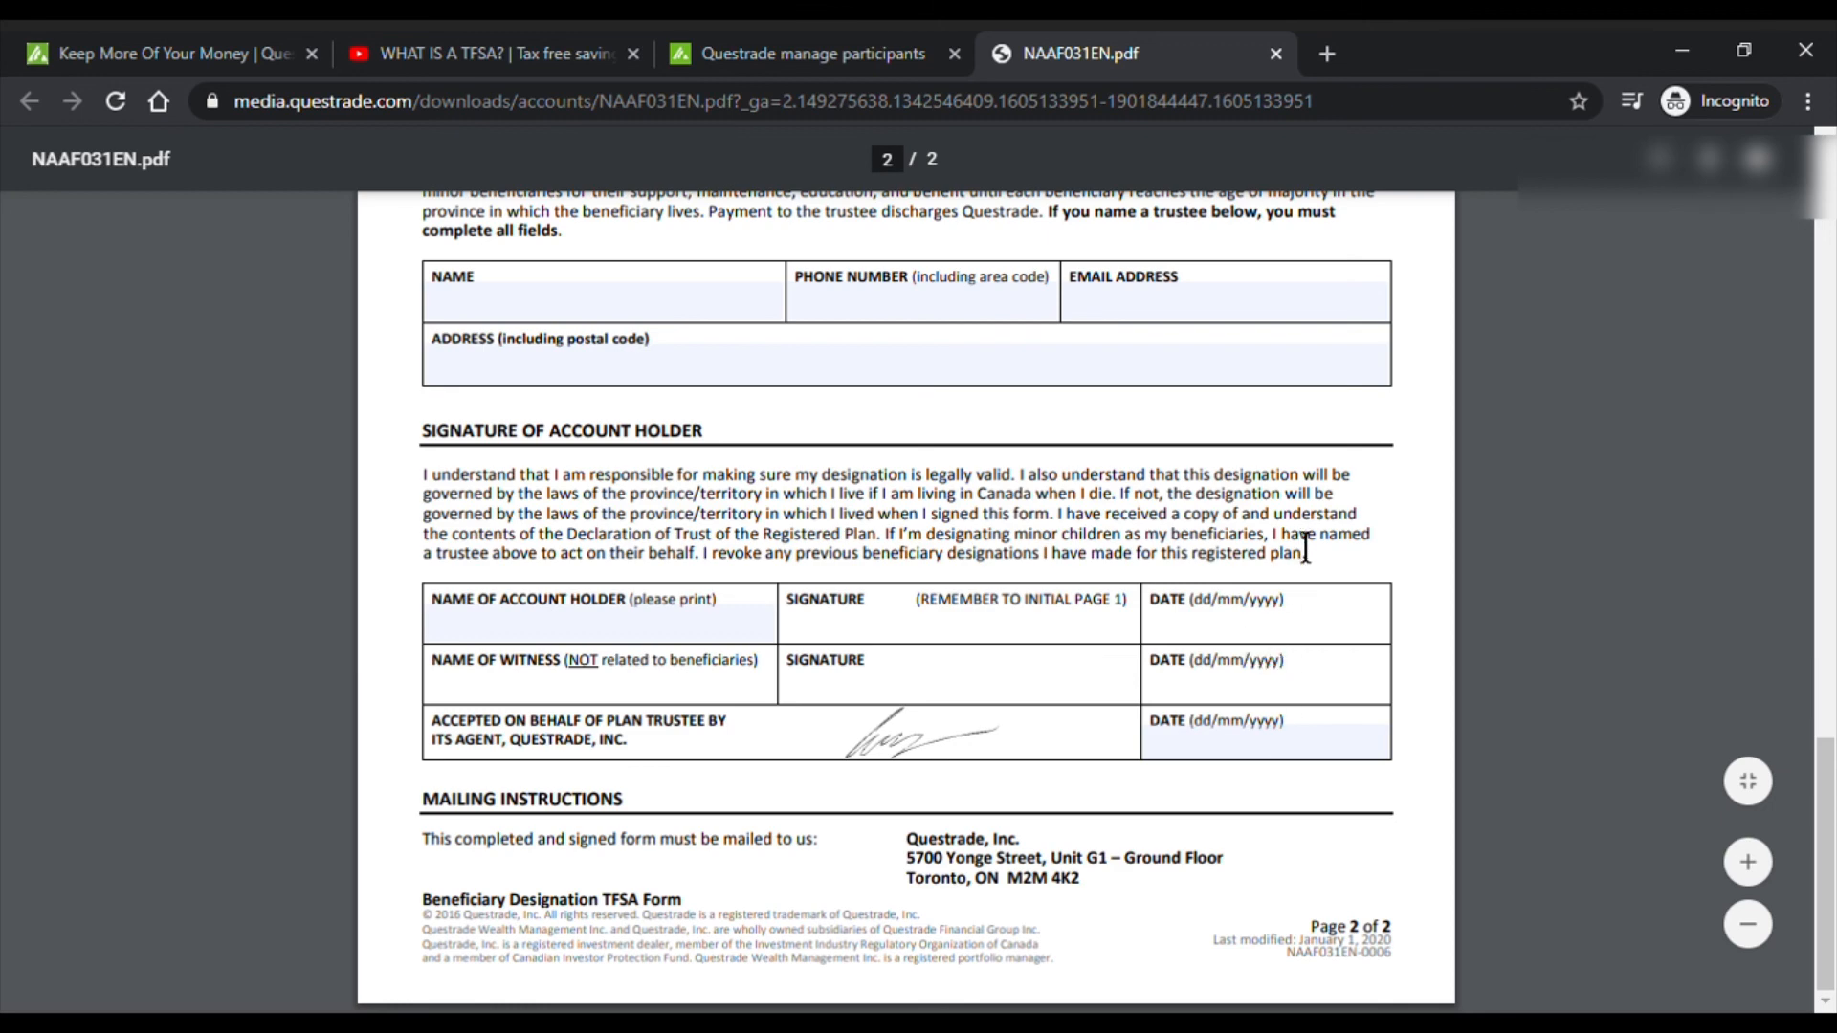
- Return to the Find forms page in the Questrade account tab
scroll(1306, 553, up, 20)
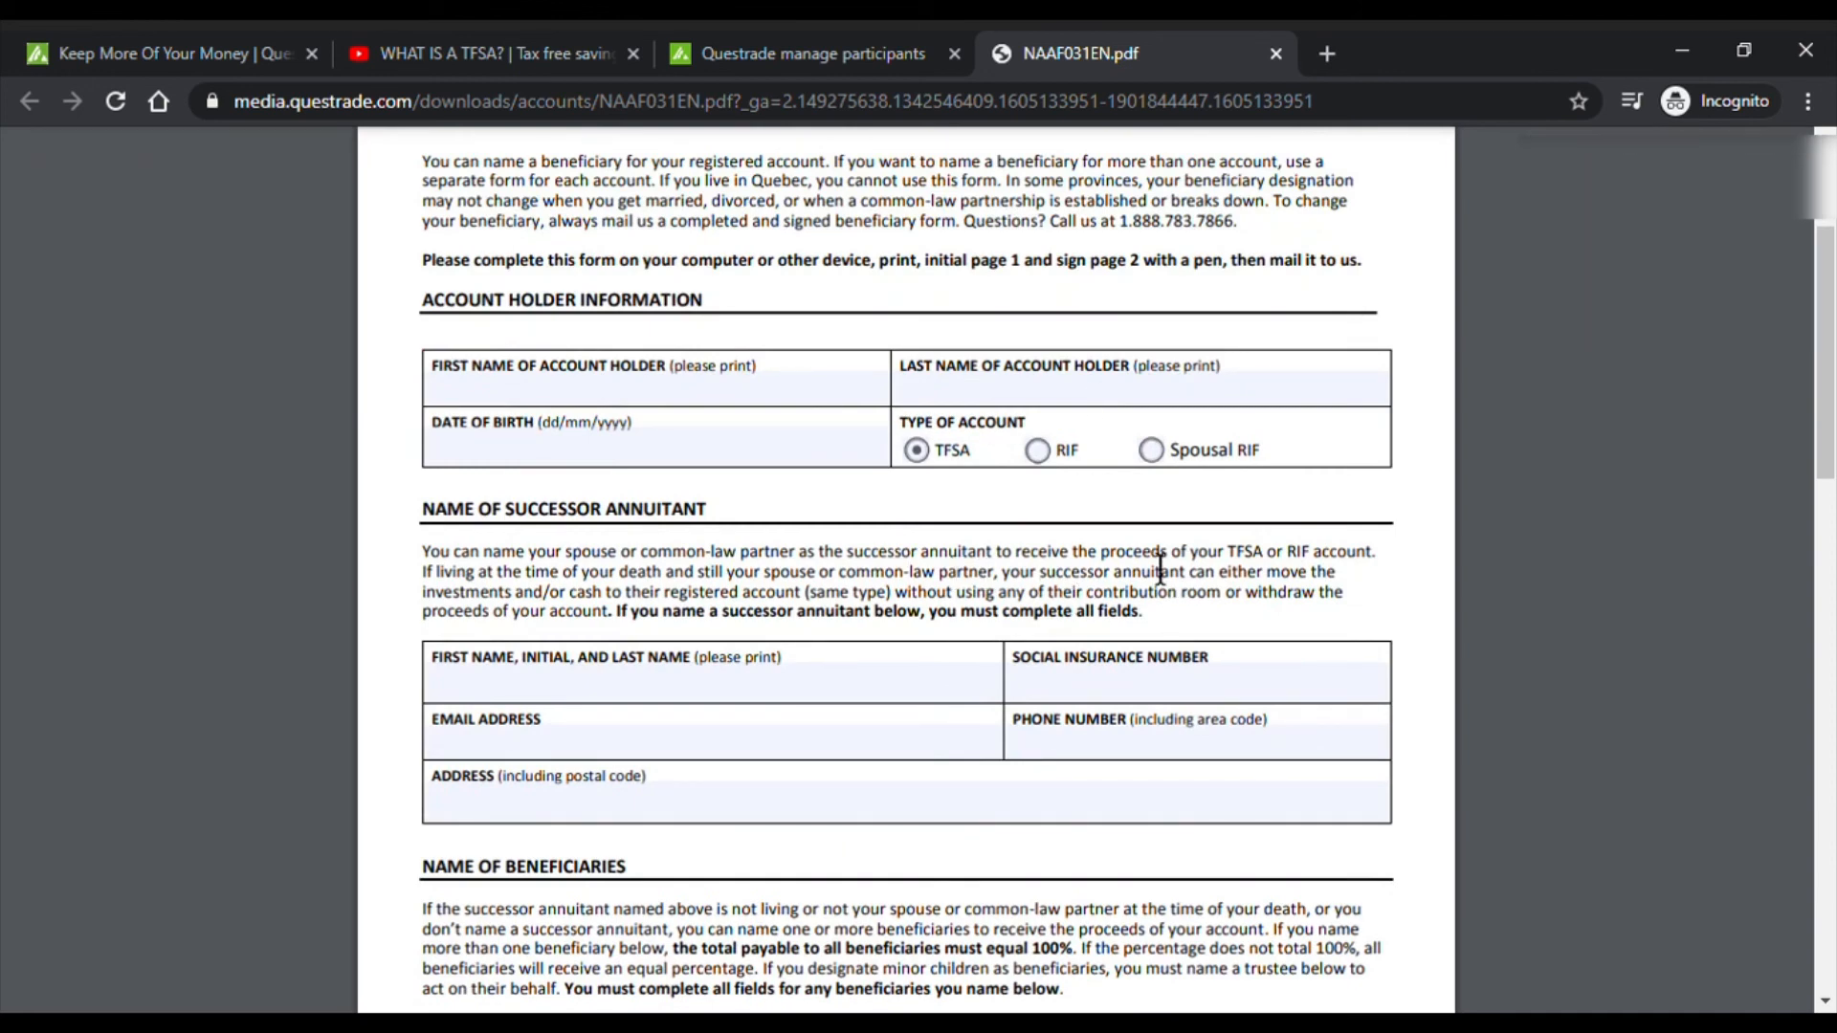
scroll(1161, 571, up, 3)
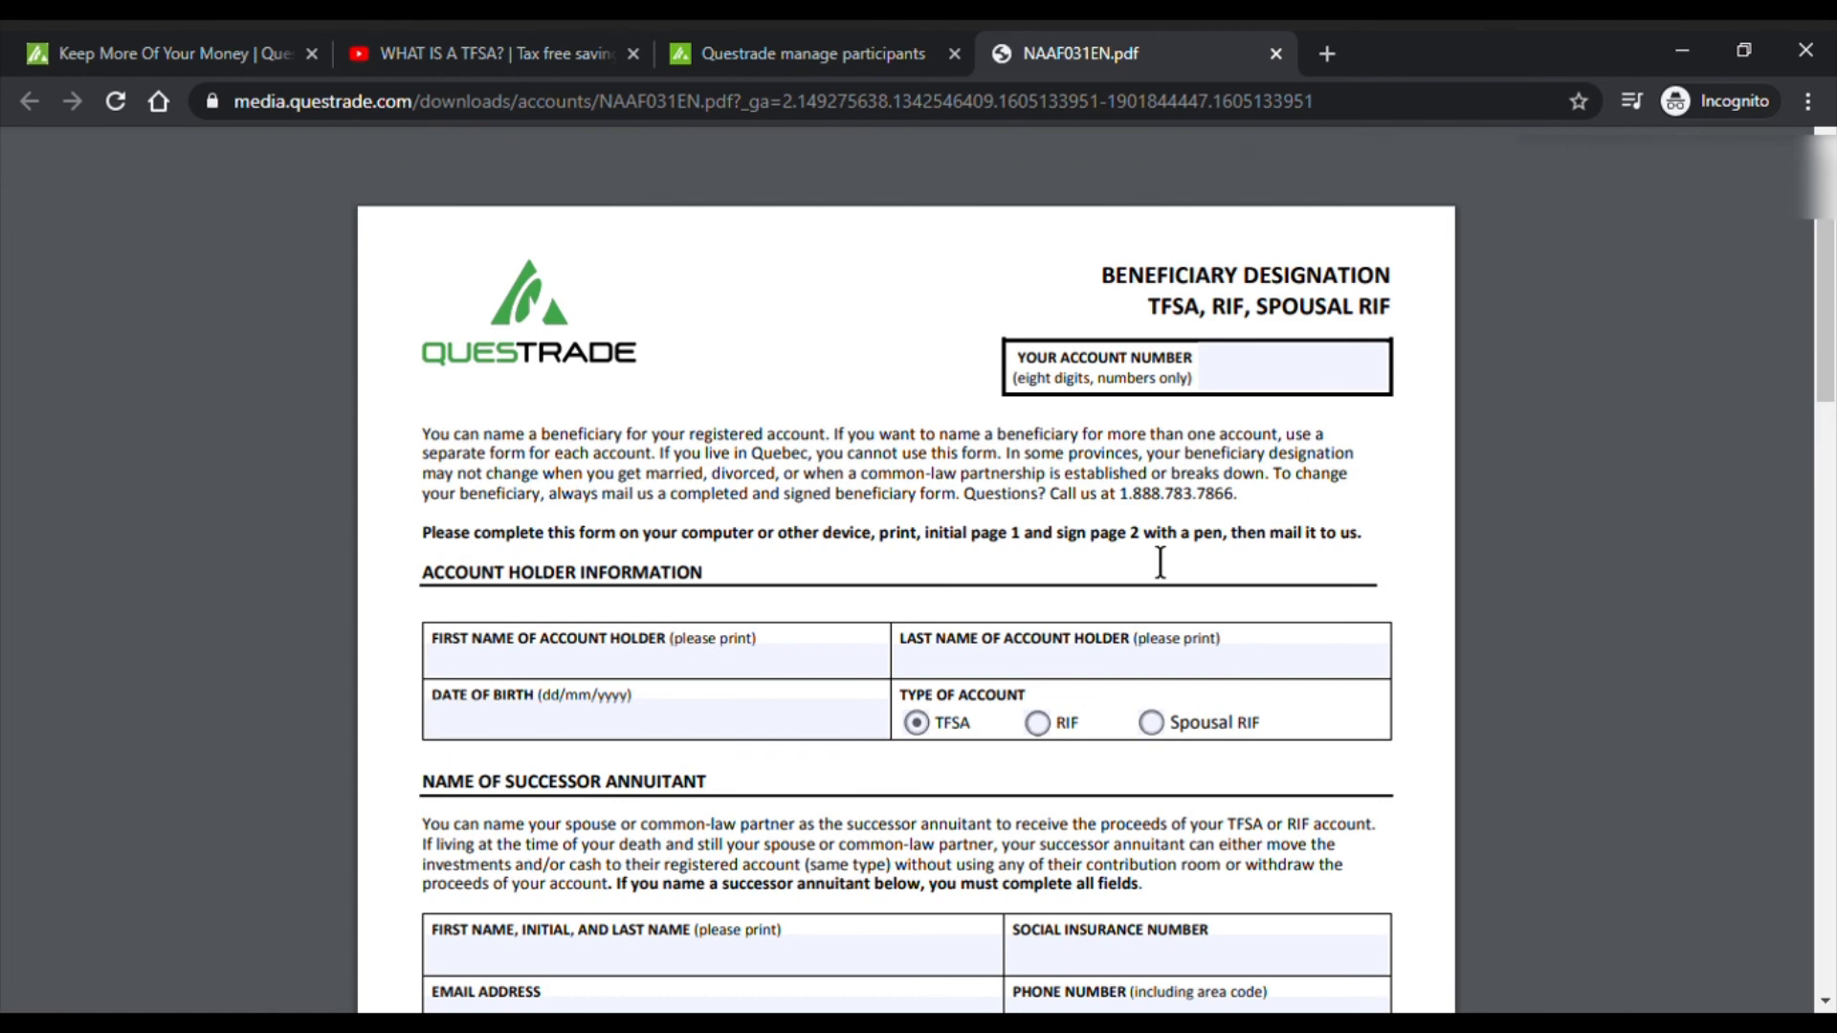
click(830, 43)
click(29, 98)
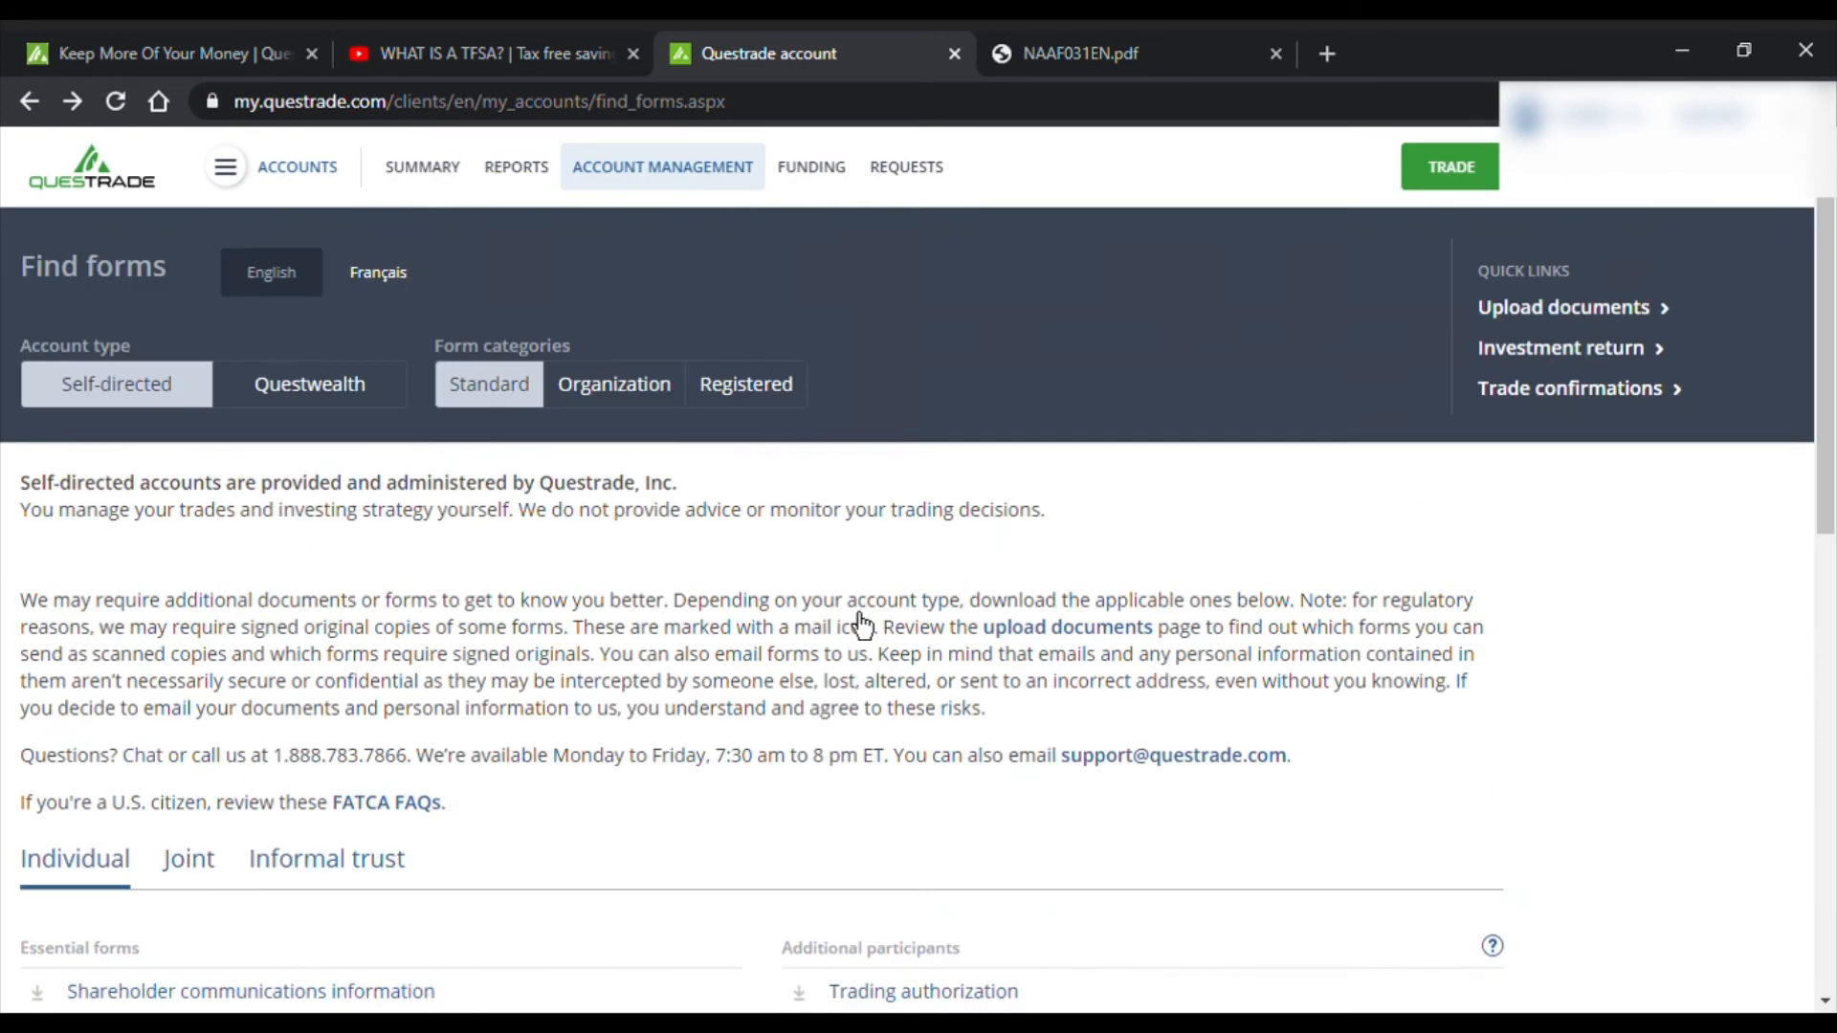
- Skim the TFSA explainer video's description, then bring up the questrade.com home page
scroll(859, 615, down, 3)
scroll(1343, 547, down, 3)
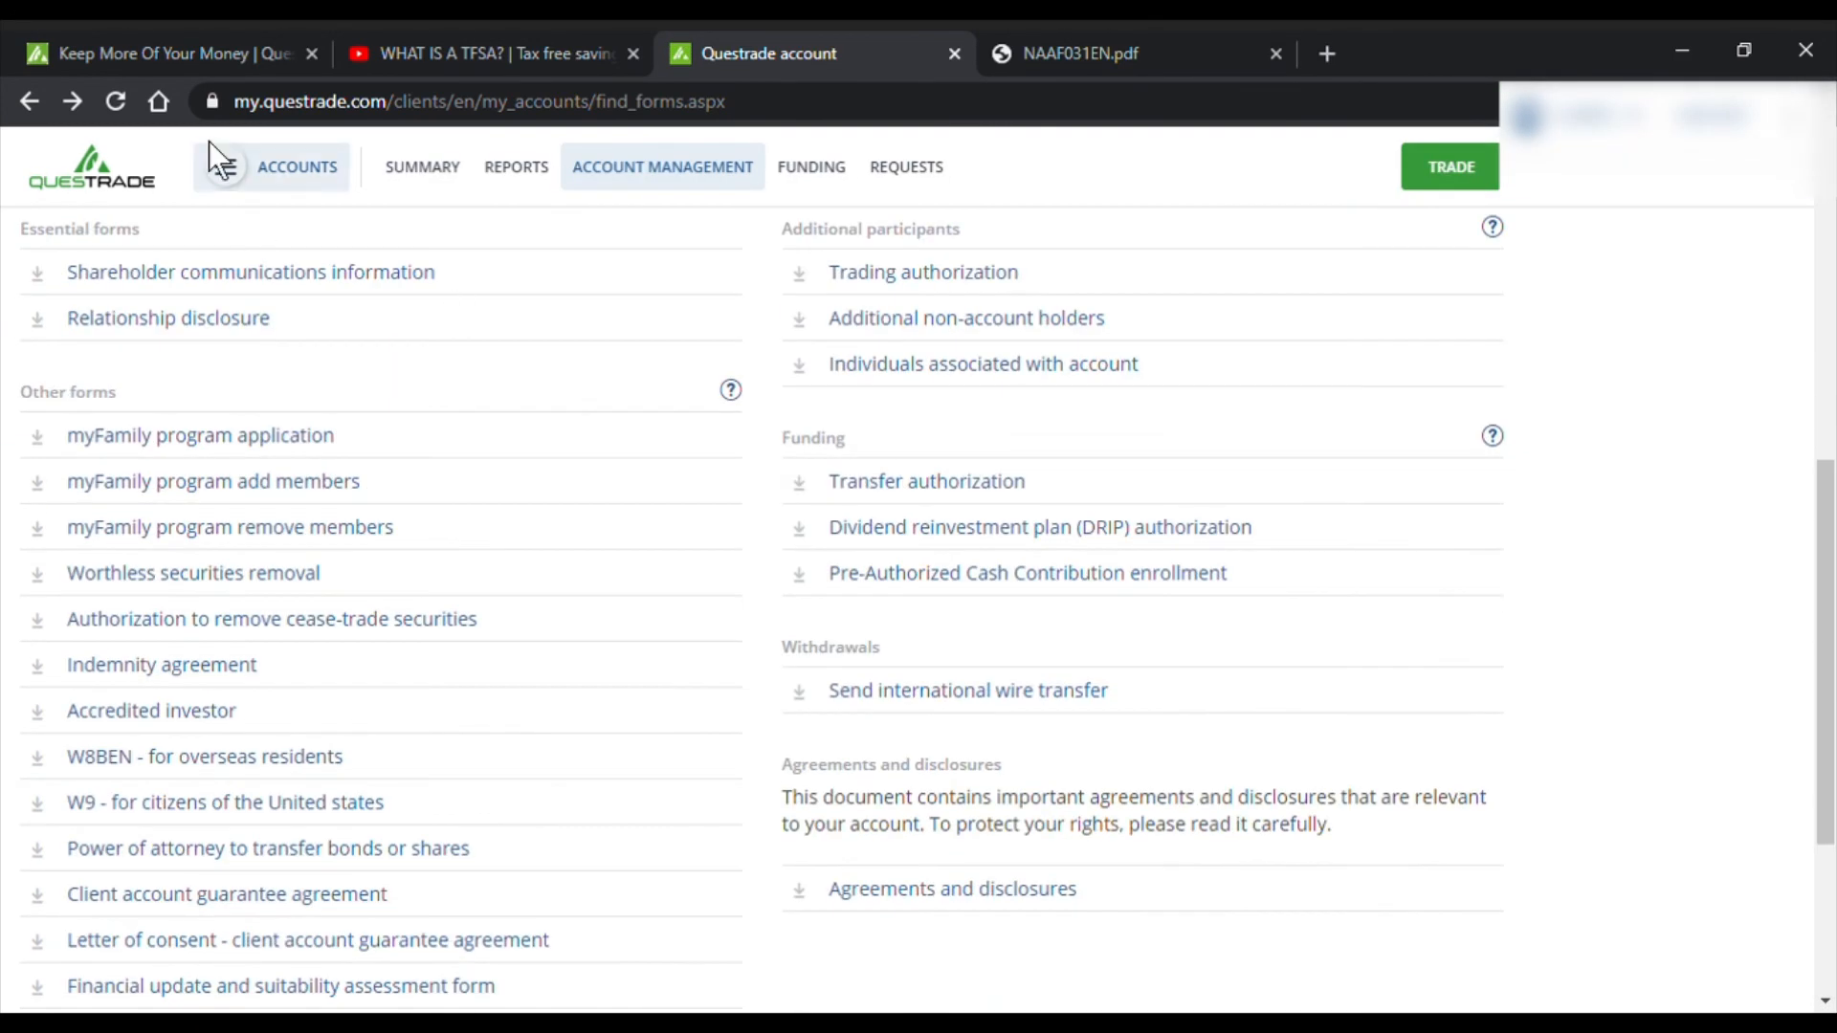
click(168, 37)
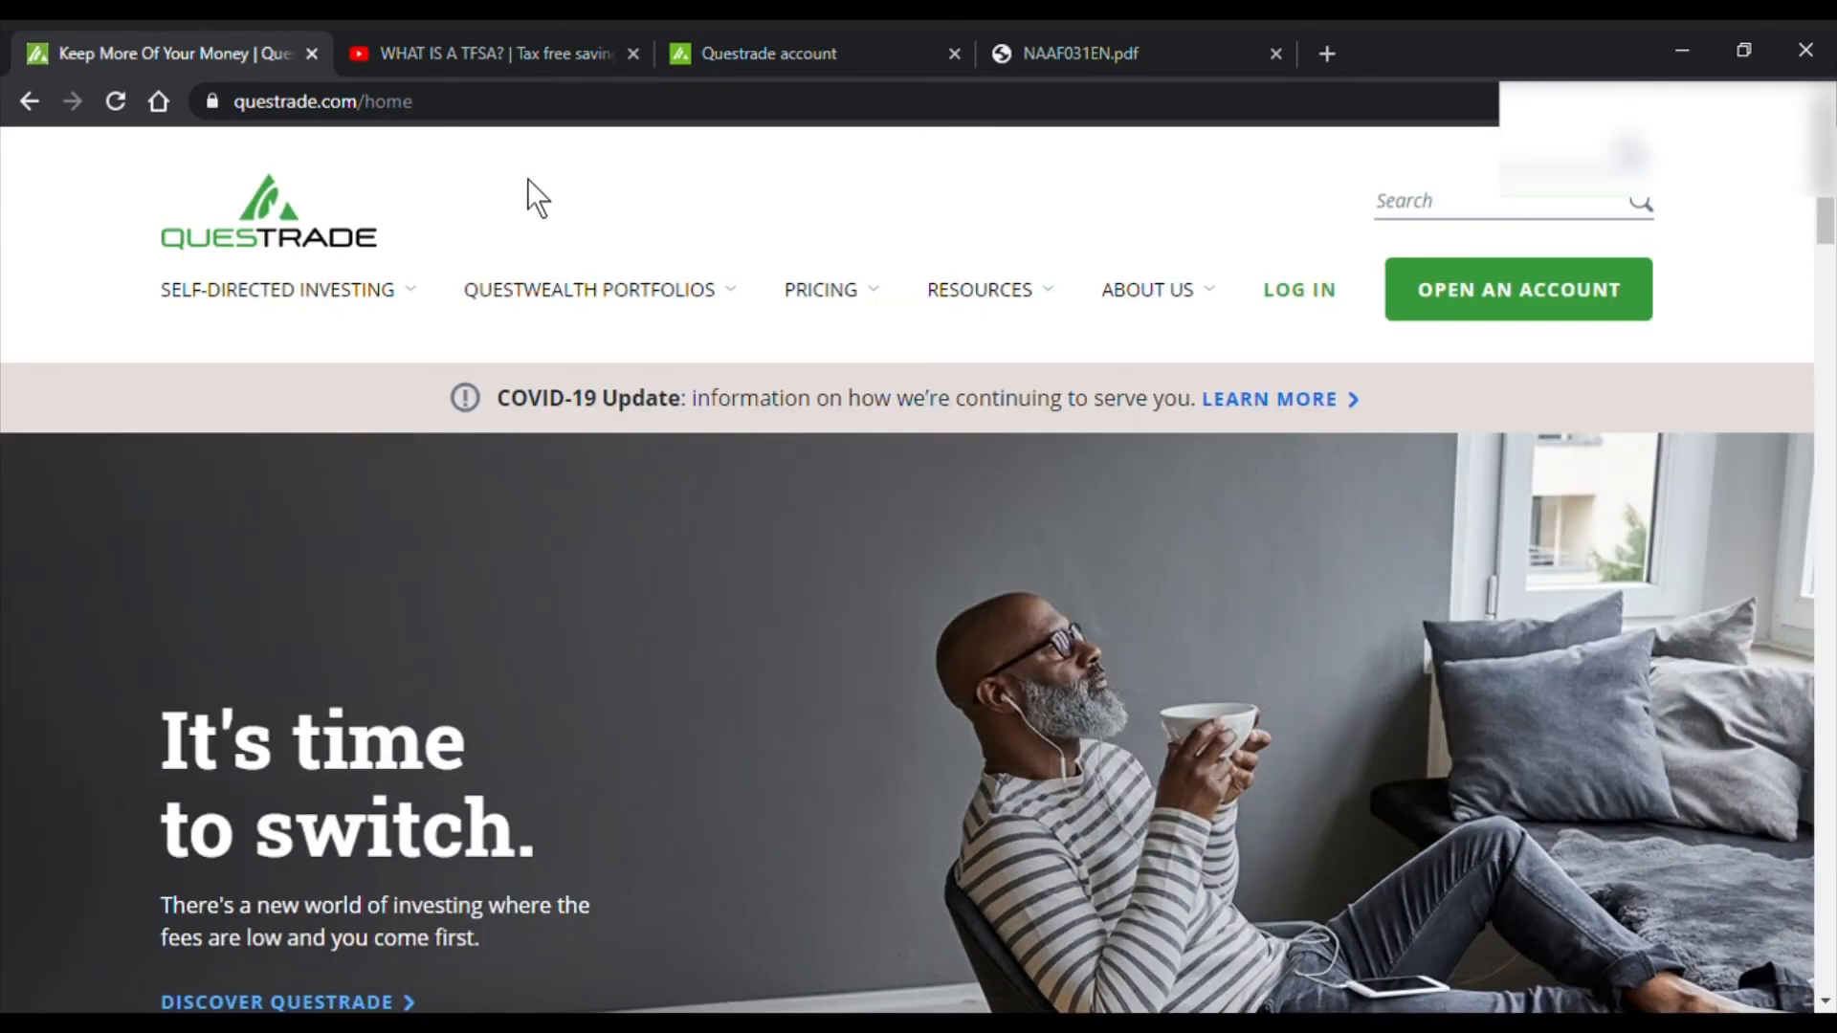
click(511, 57)
scroll(574, 728, down, 10)
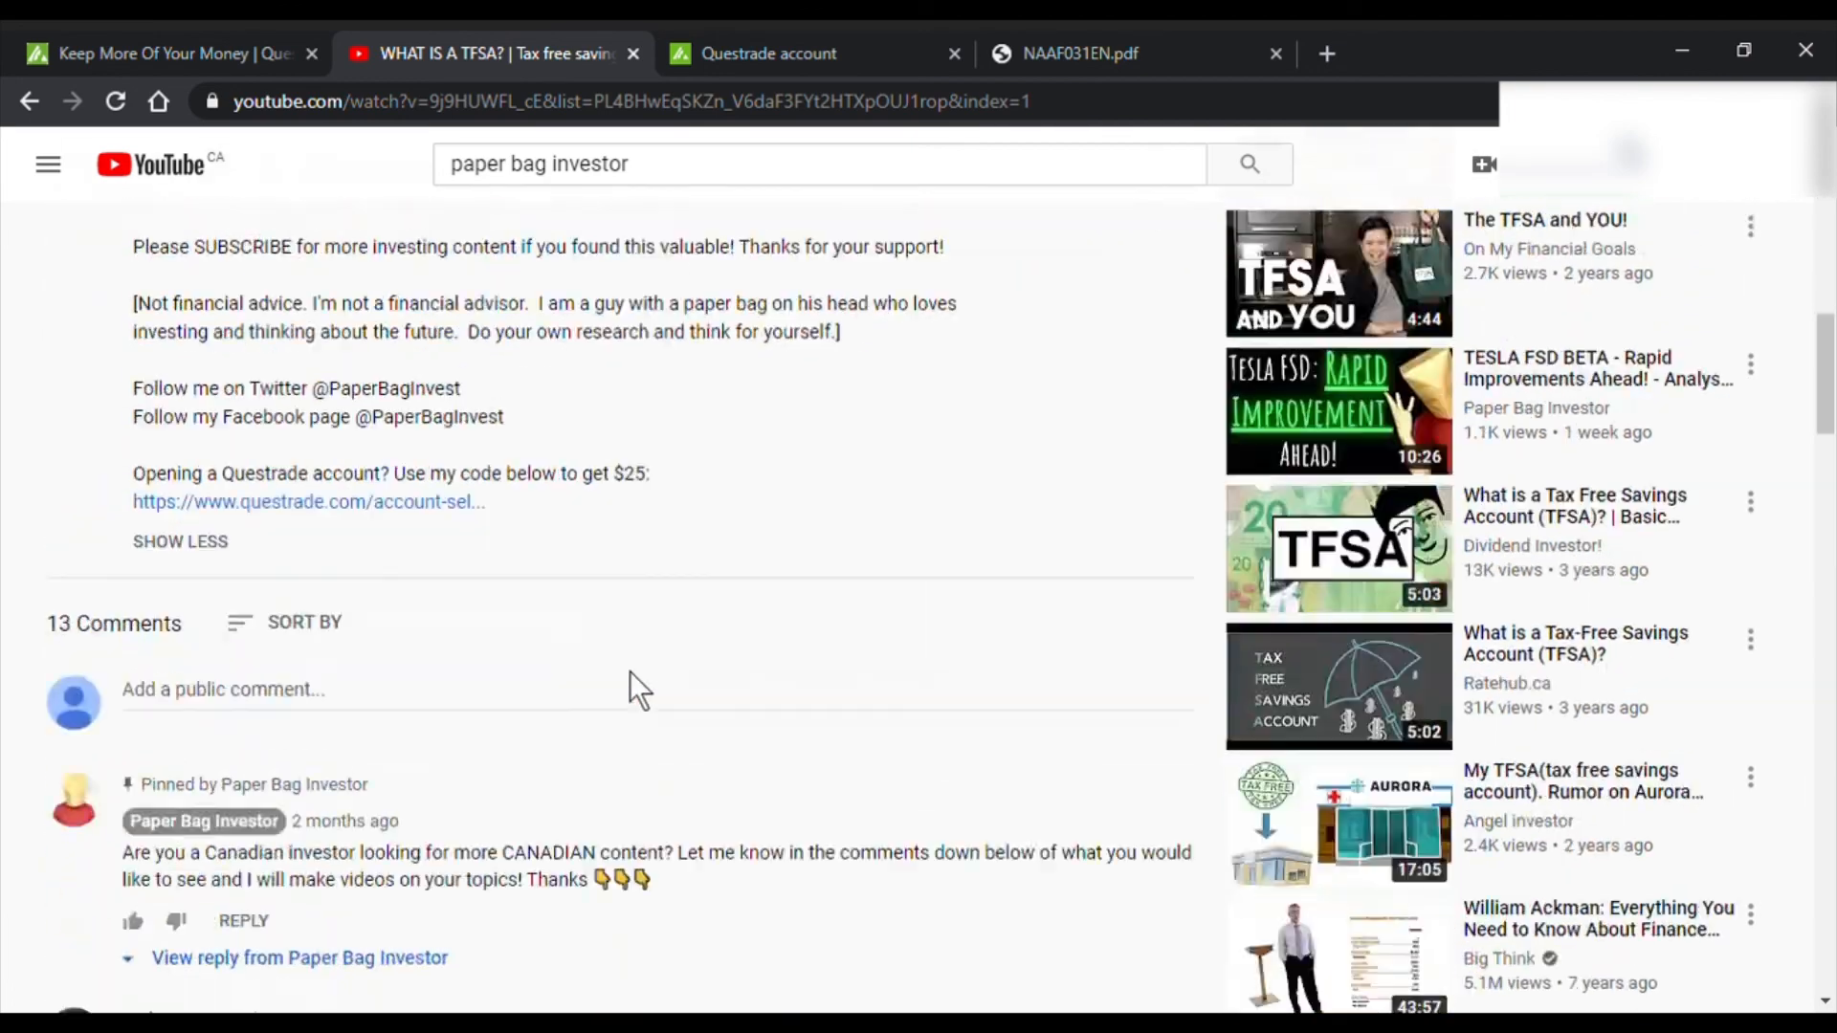
scroll(630, 671, down, 2)
scroll(368, 541, up, 4)
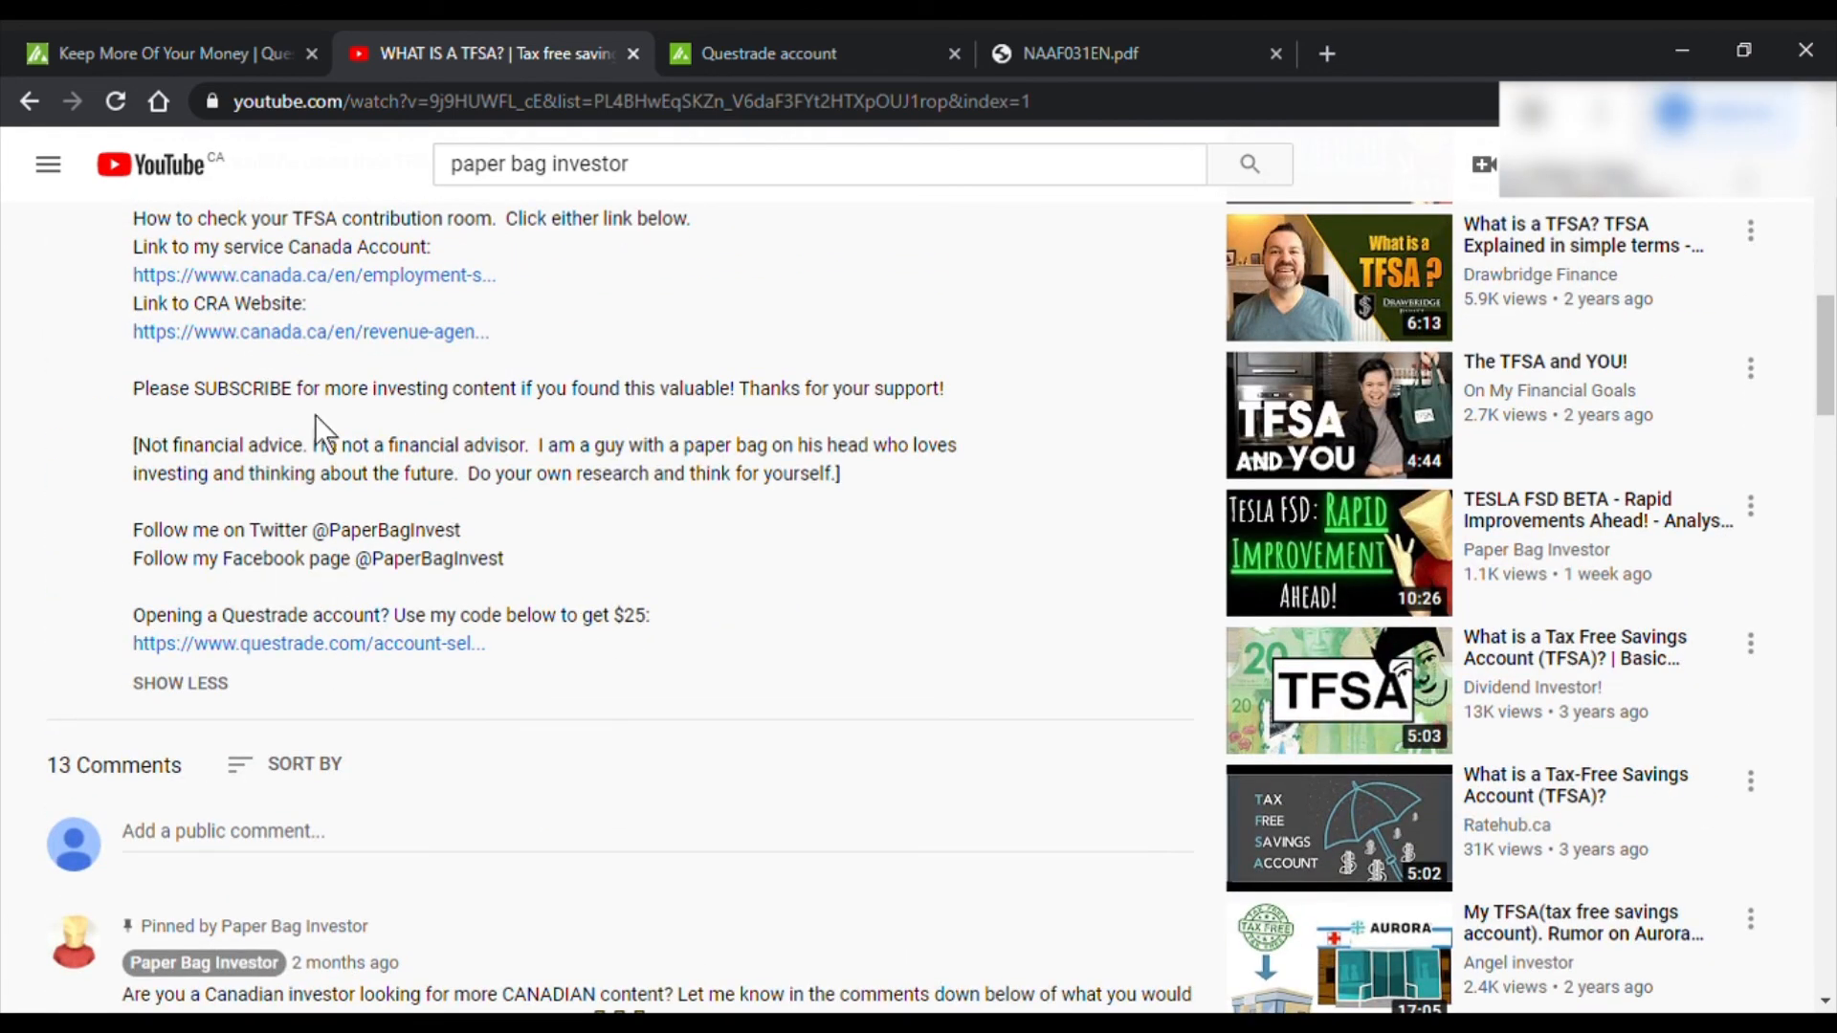
click(186, 53)
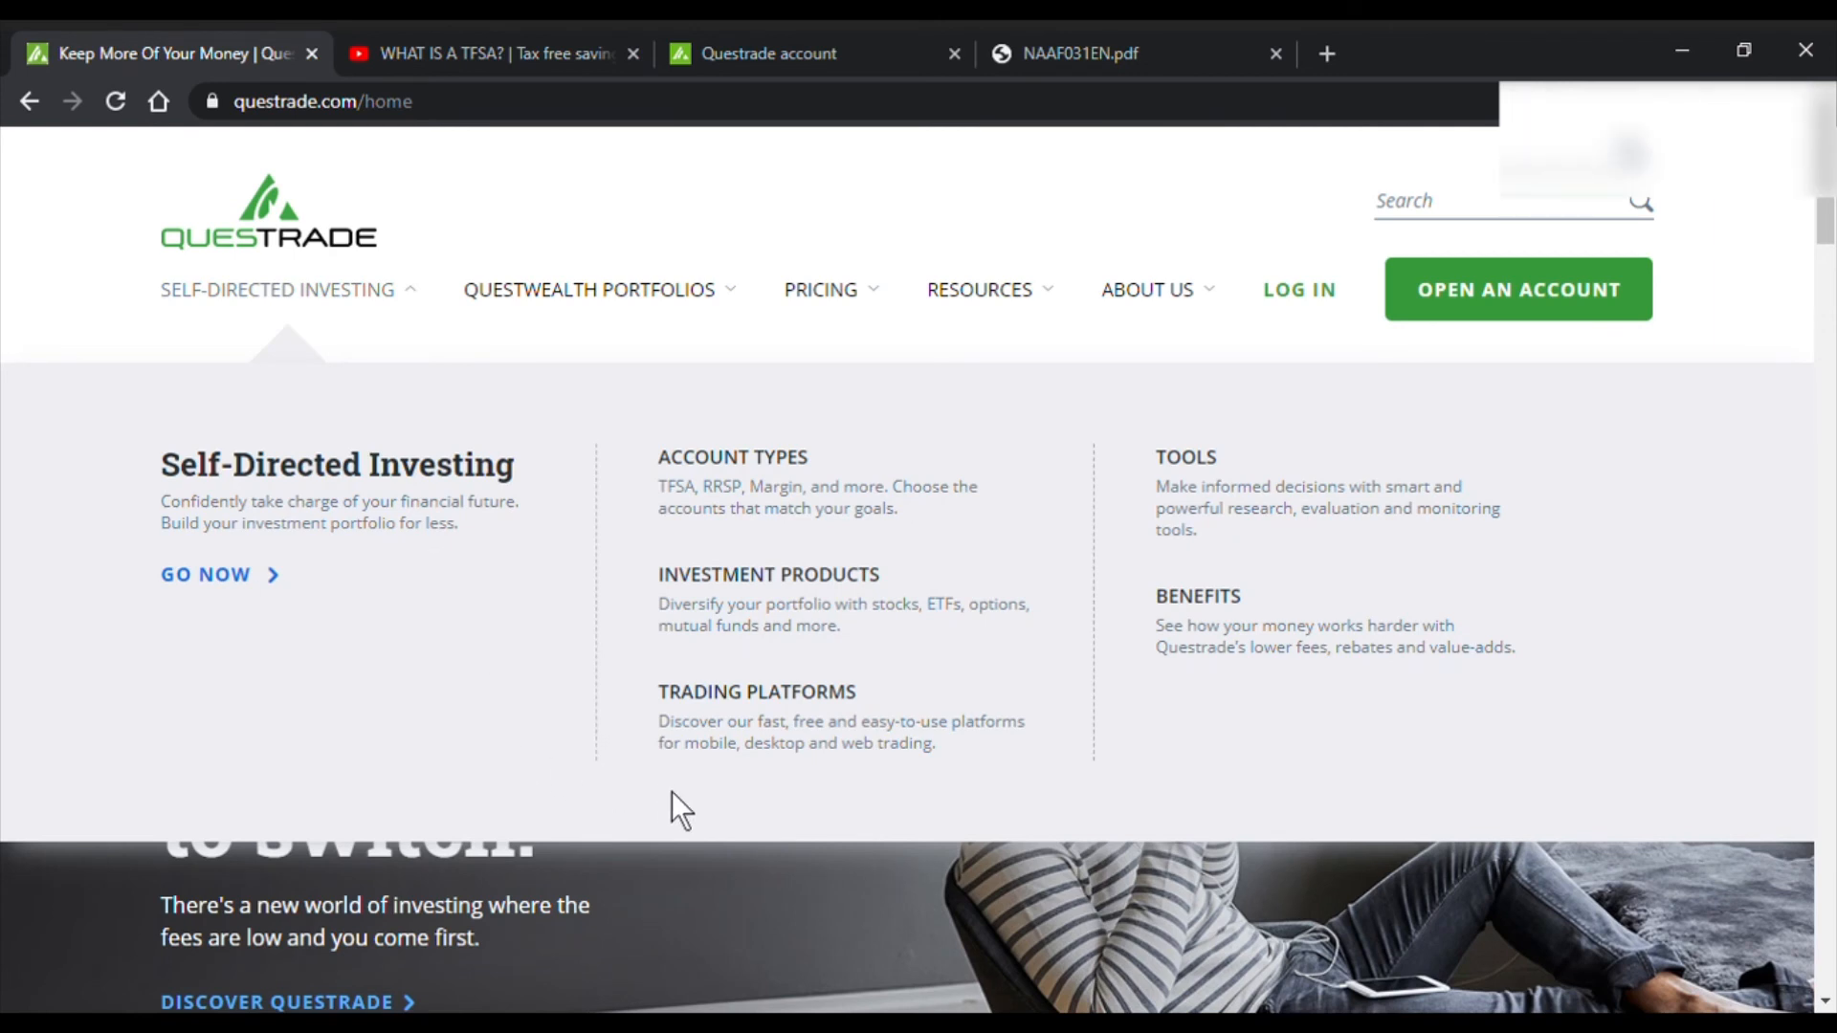